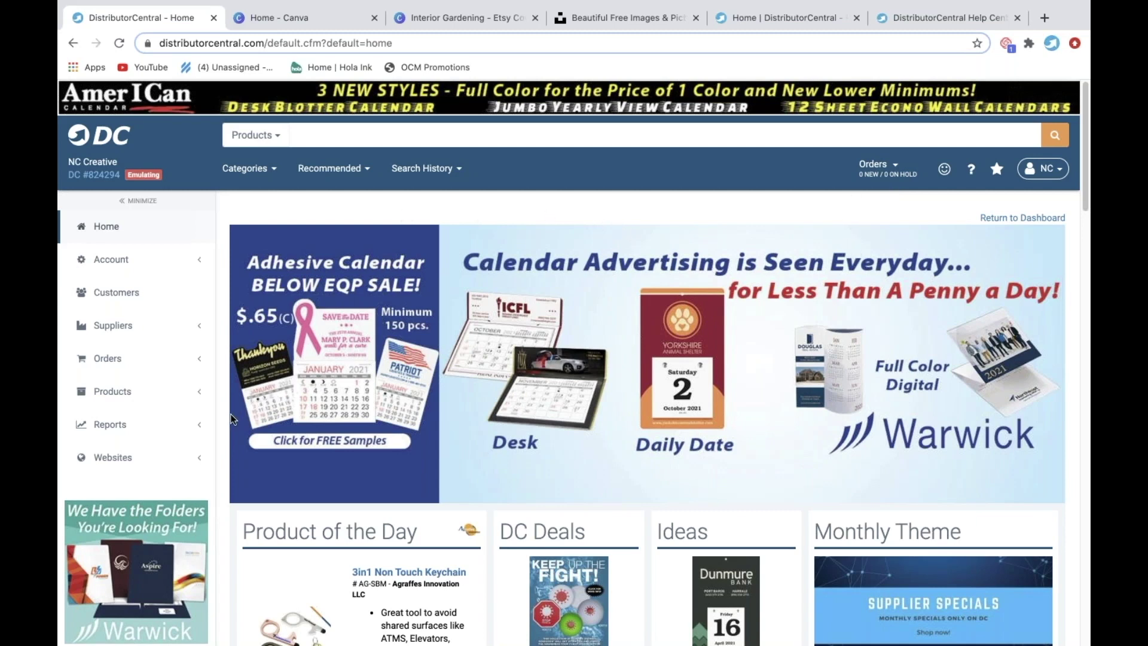
Open the Hosting Manager for websites and start the wizard for adding a new website.
click(114, 457)
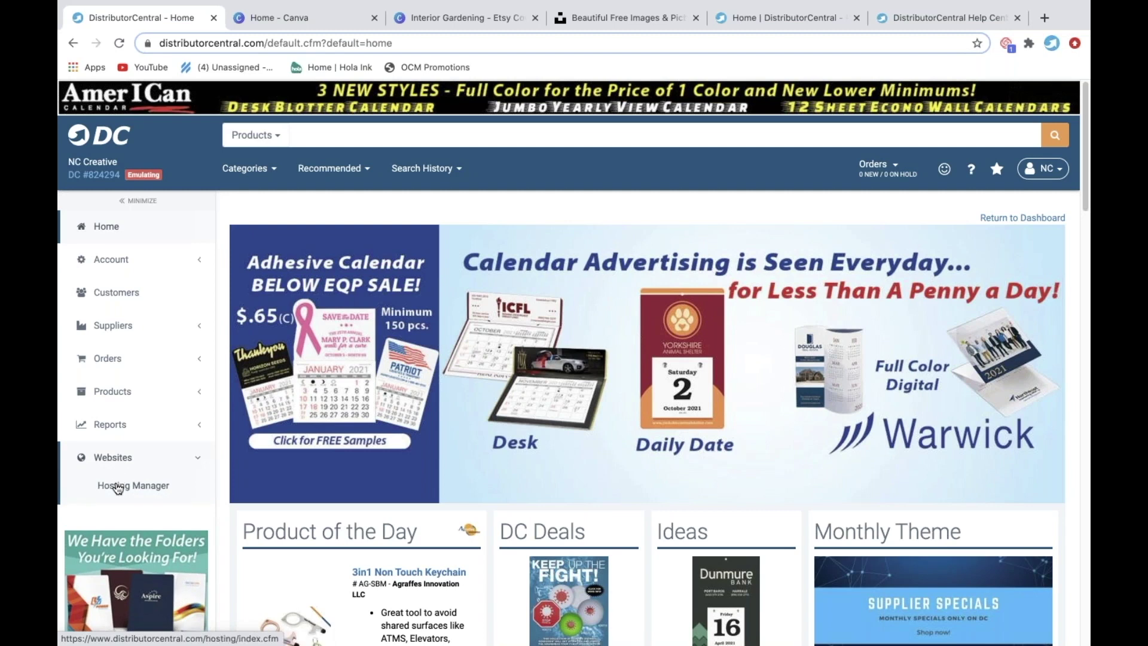
click(118, 487)
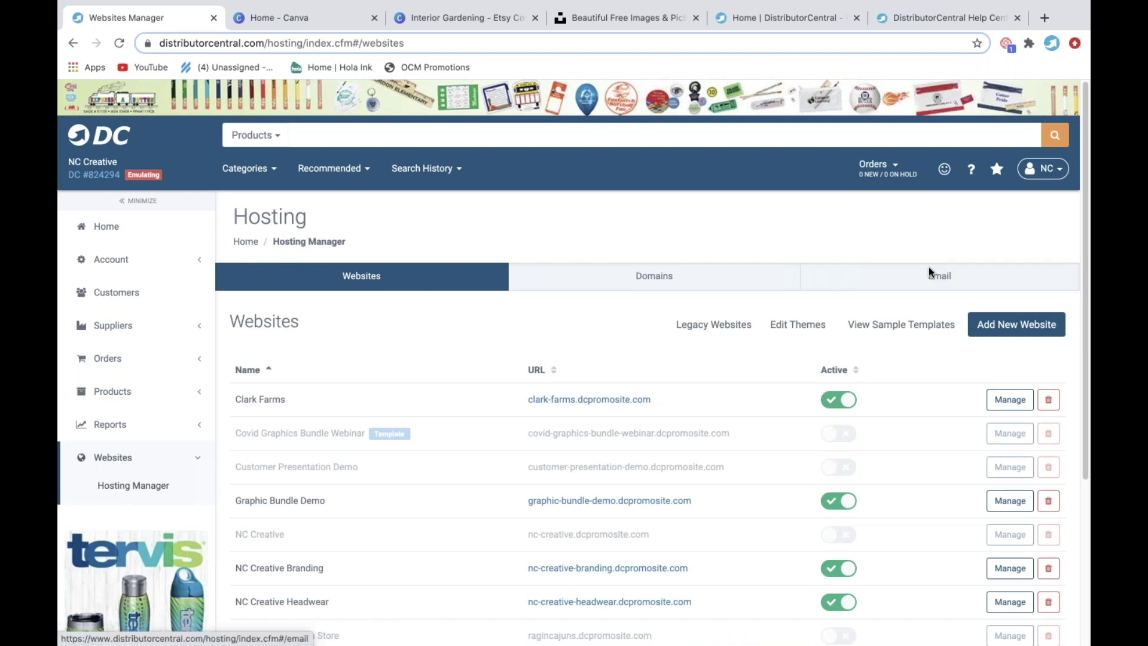
click(986, 329)
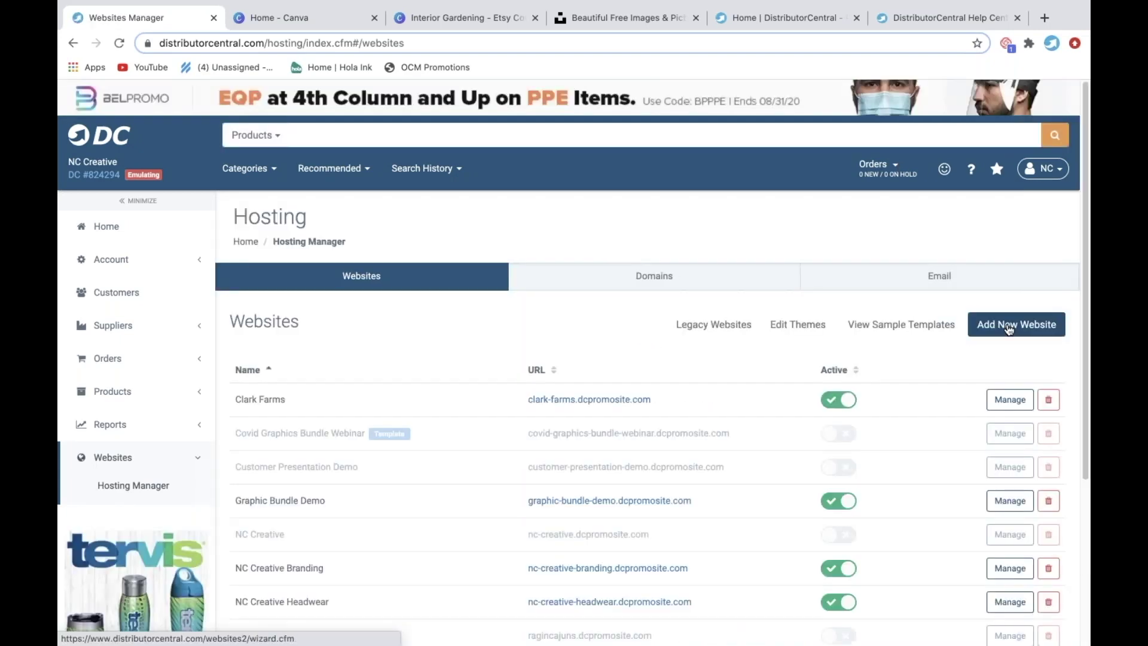
click(1009, 330)
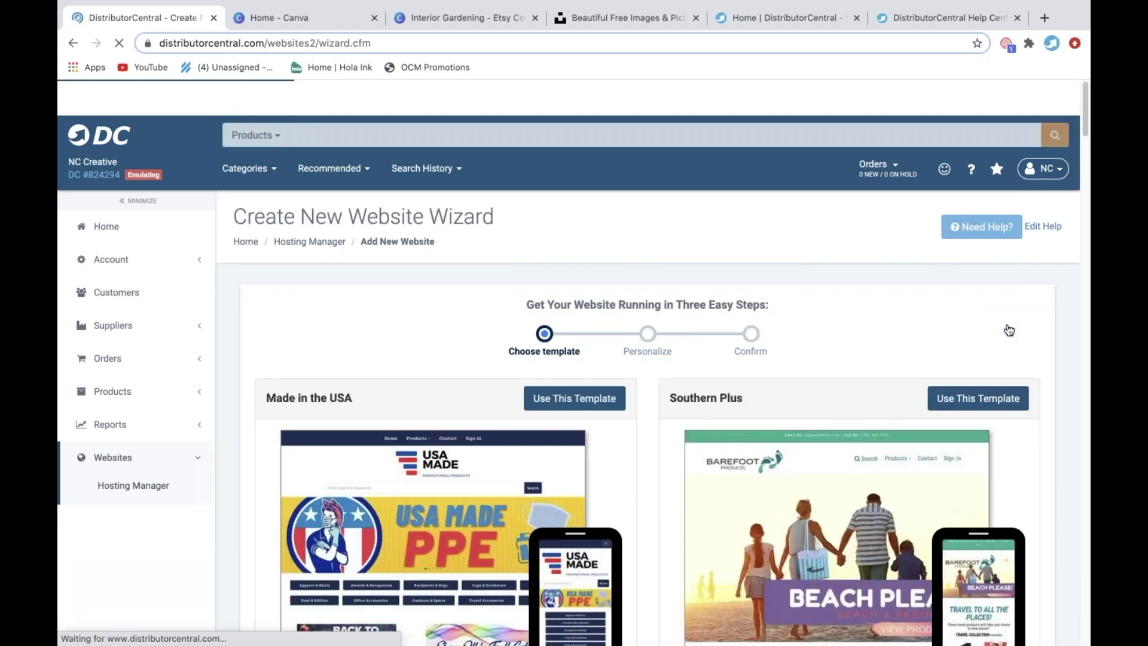
Preview the Made in the USA template and look through its home page banners, category links and promotional sections.
scroll(482, 341, down, 4)
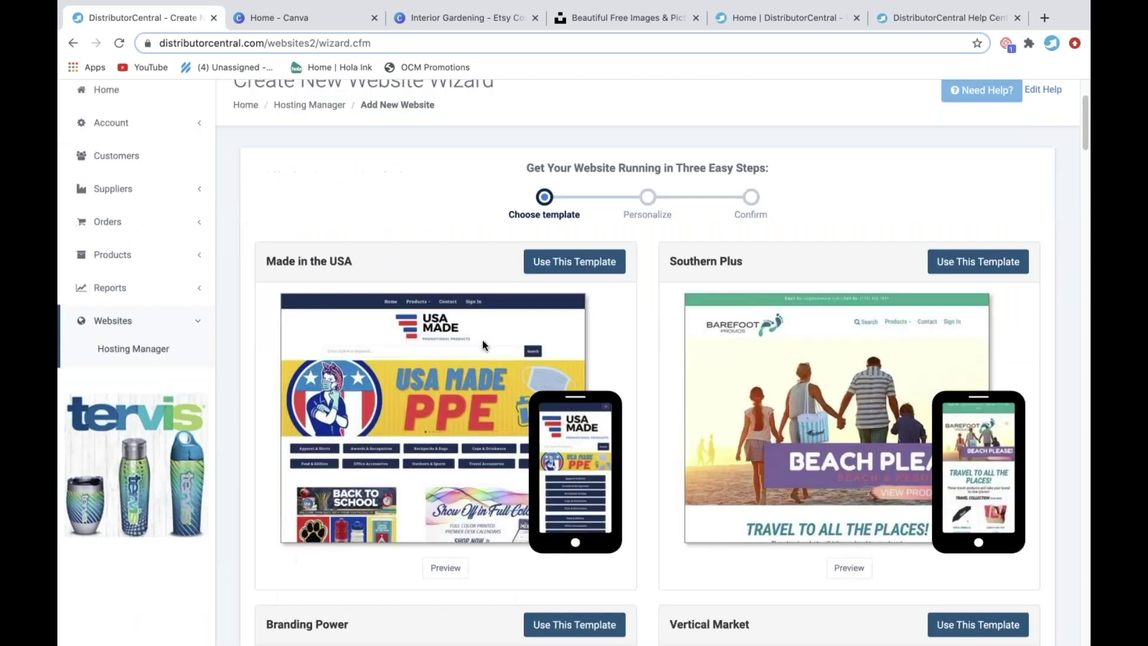
scroll(482, 339, down, 2)
scroll(482, 340, up, 1)
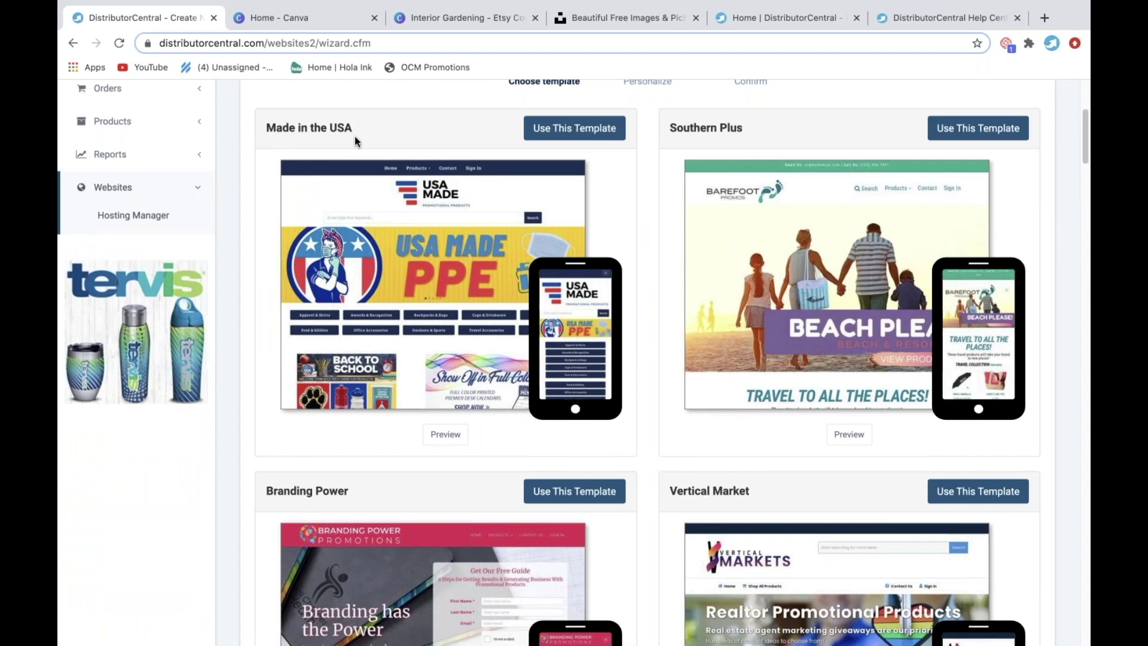
click(446, 434)
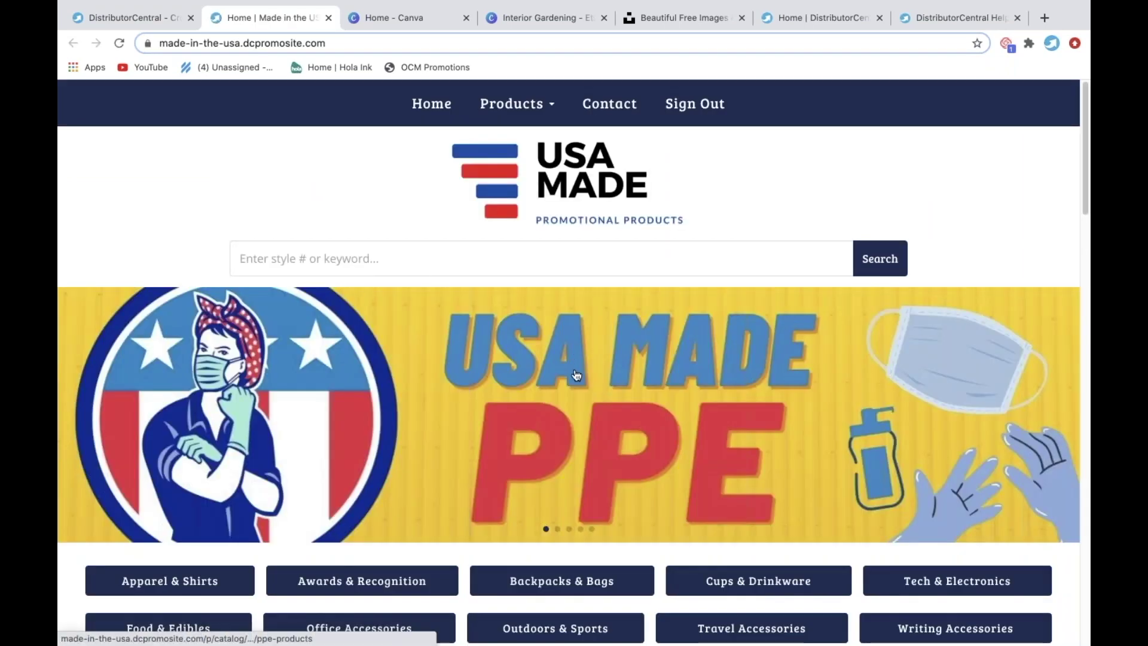
scroll(577, 377, down, 1)
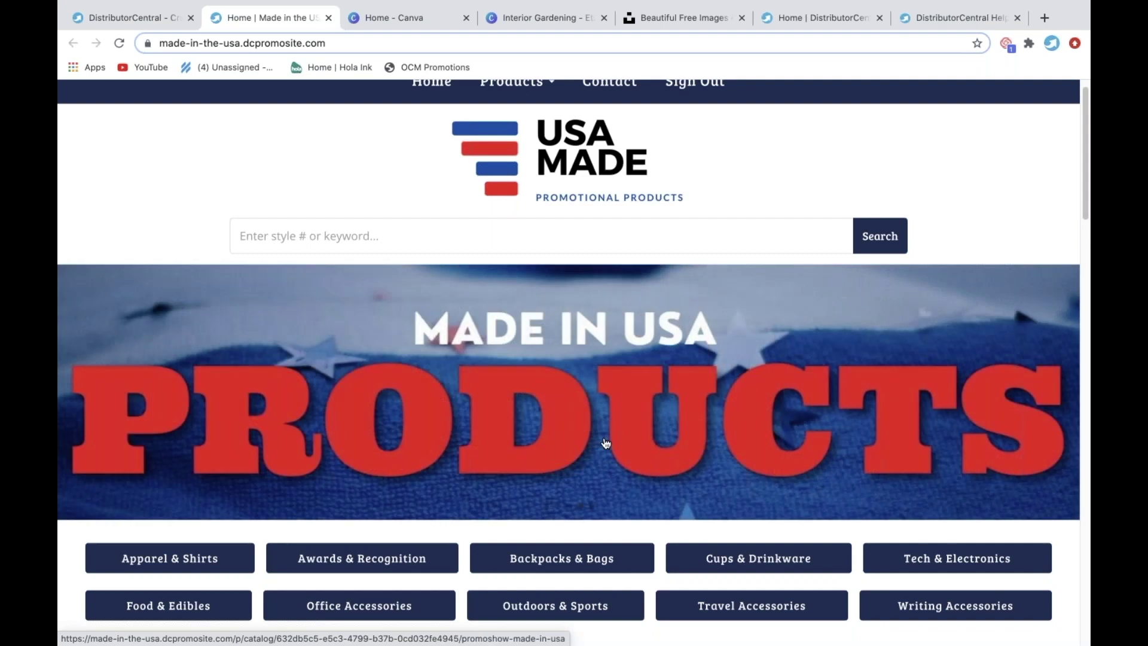
scroll(606, 442, down, 5)
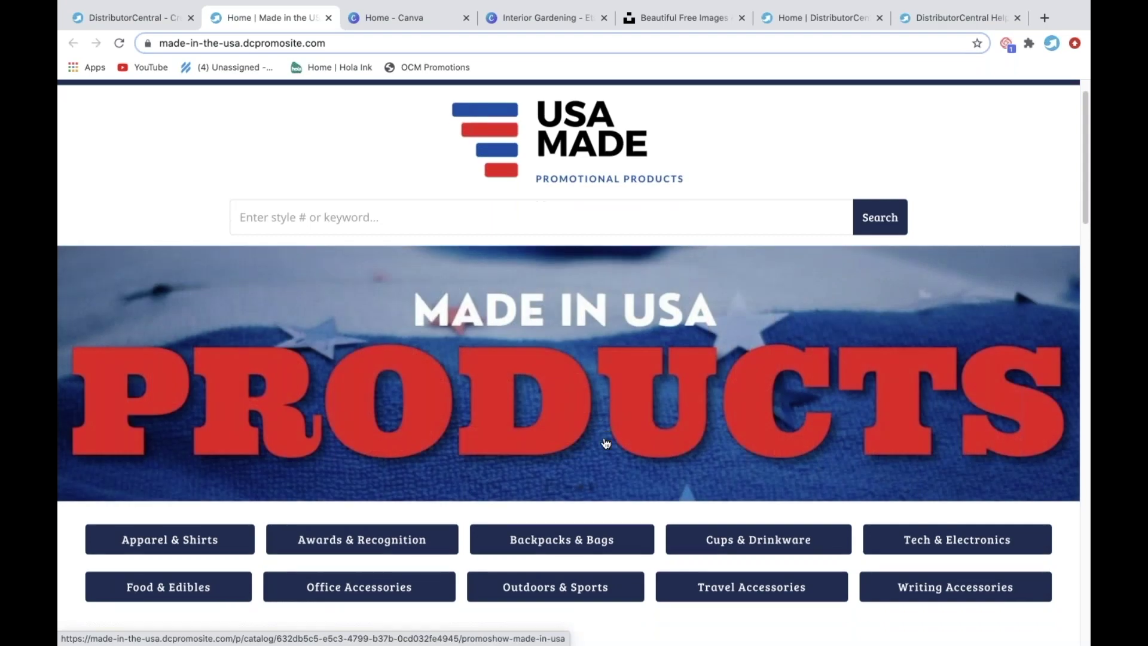
scroll(605, 443, down, 3)
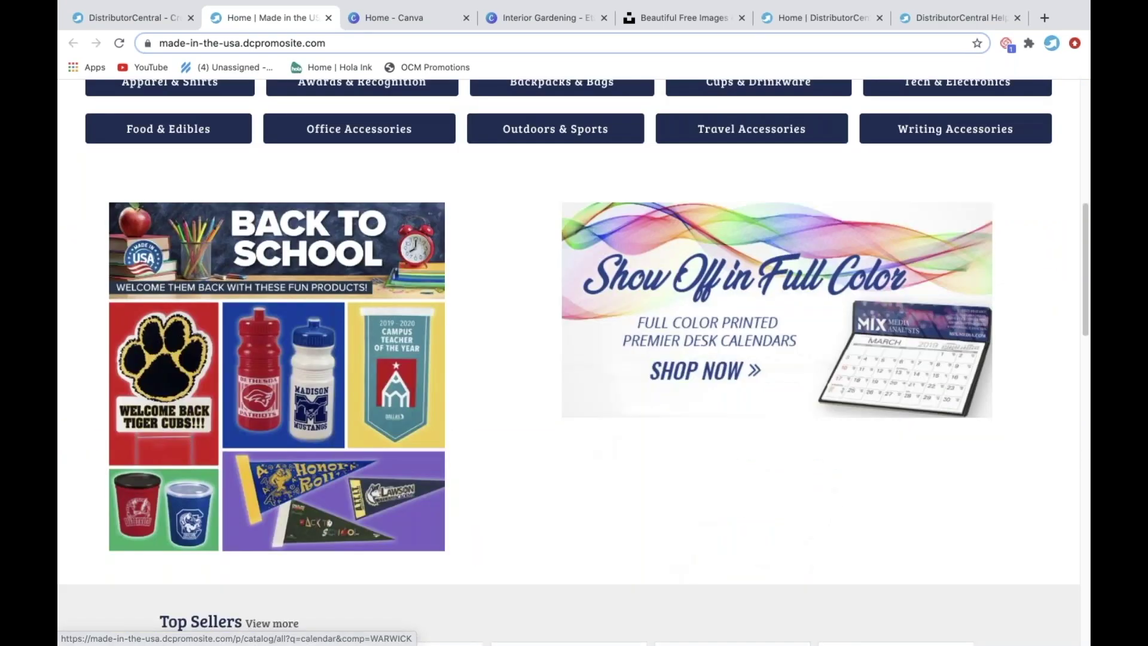
scroll(605, 443, up, 8)
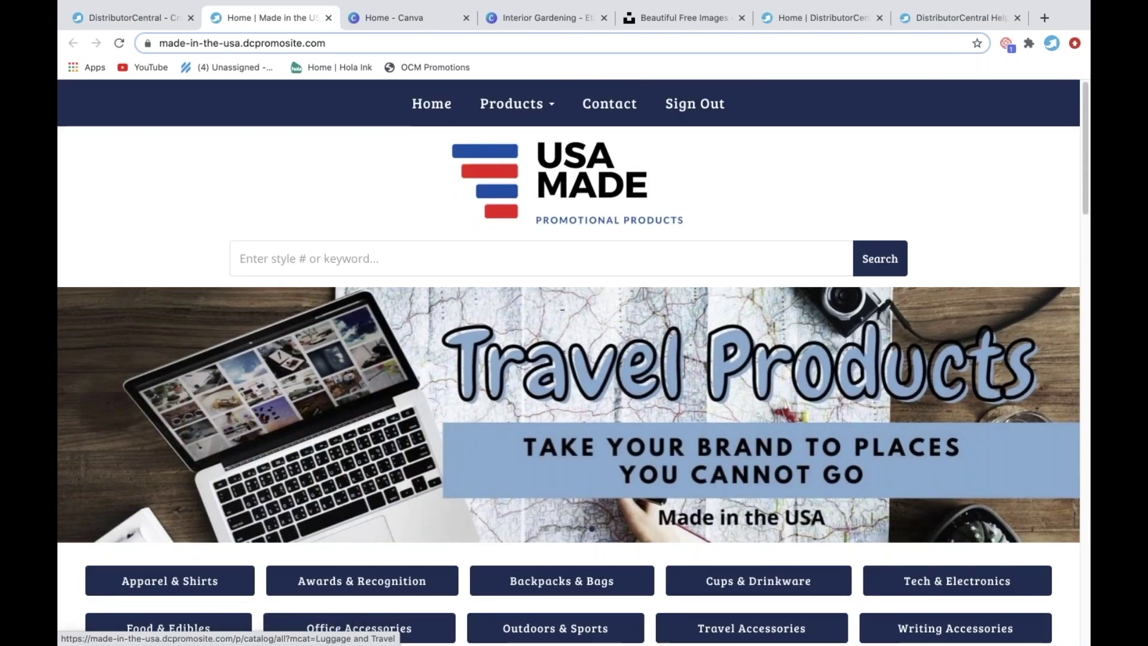
Return to the wizard's template list and open a preview of the Hat Game Promotions template.
click(148, 14)
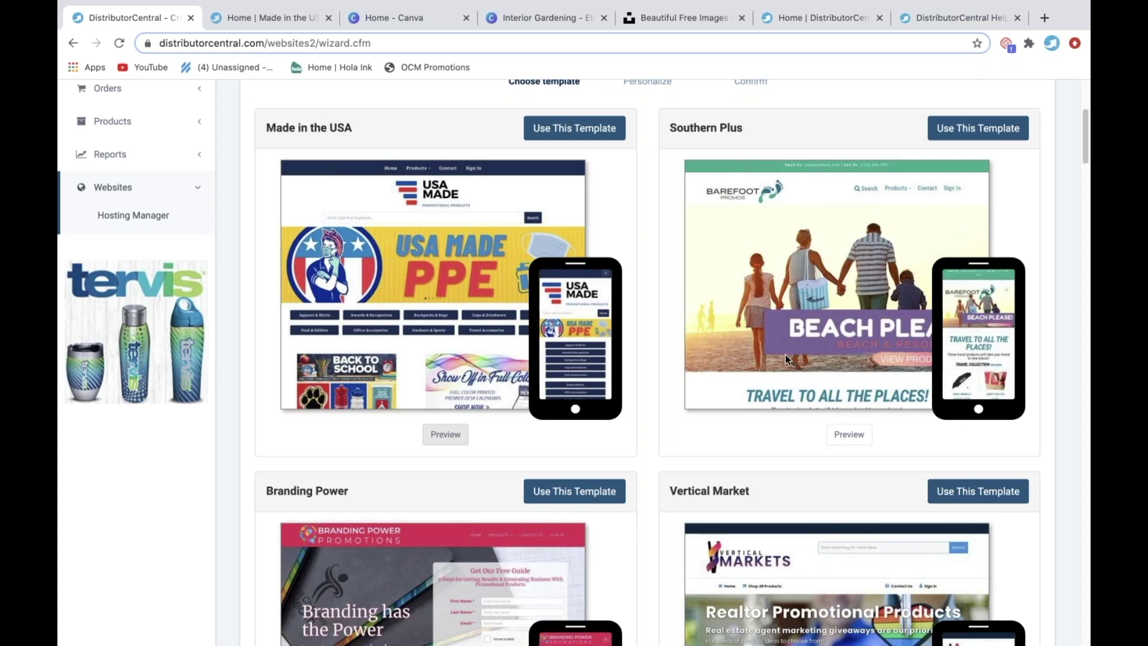
scroll(769, 353, down, 3)
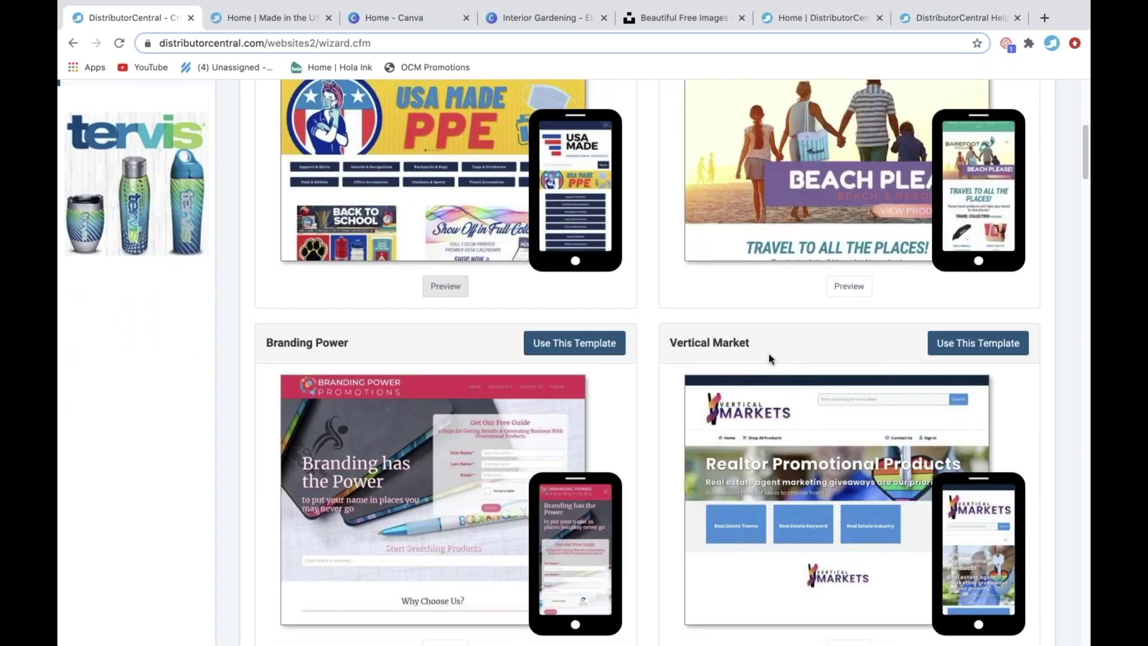
scroll(768, 358, down, 8)
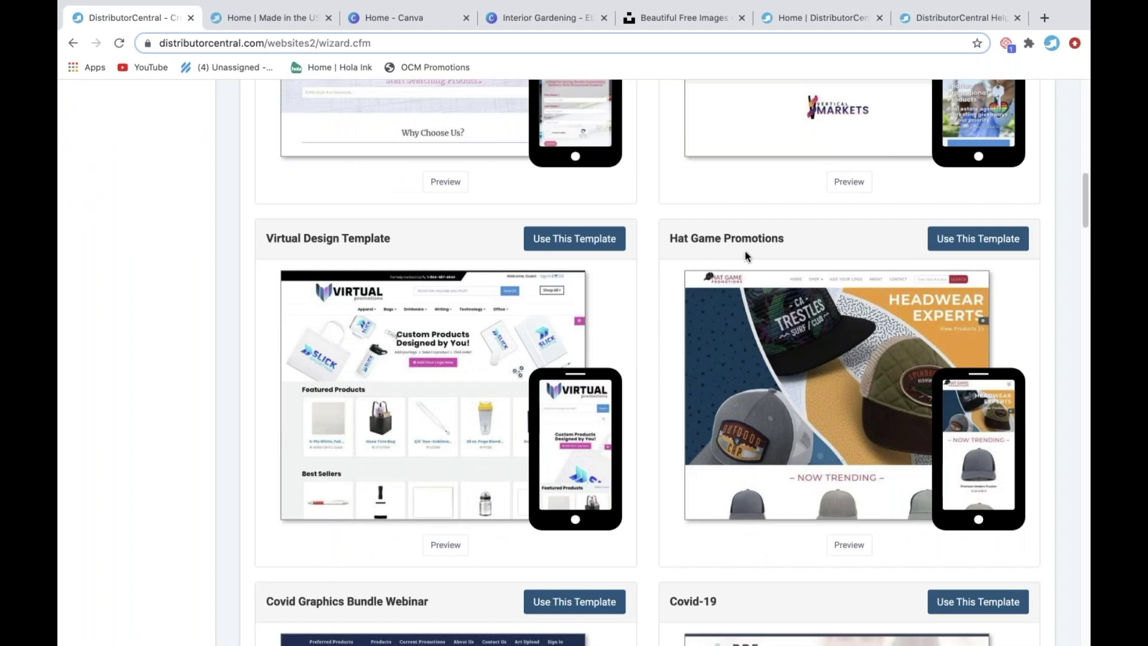
scroll(806, 379, down, 1)
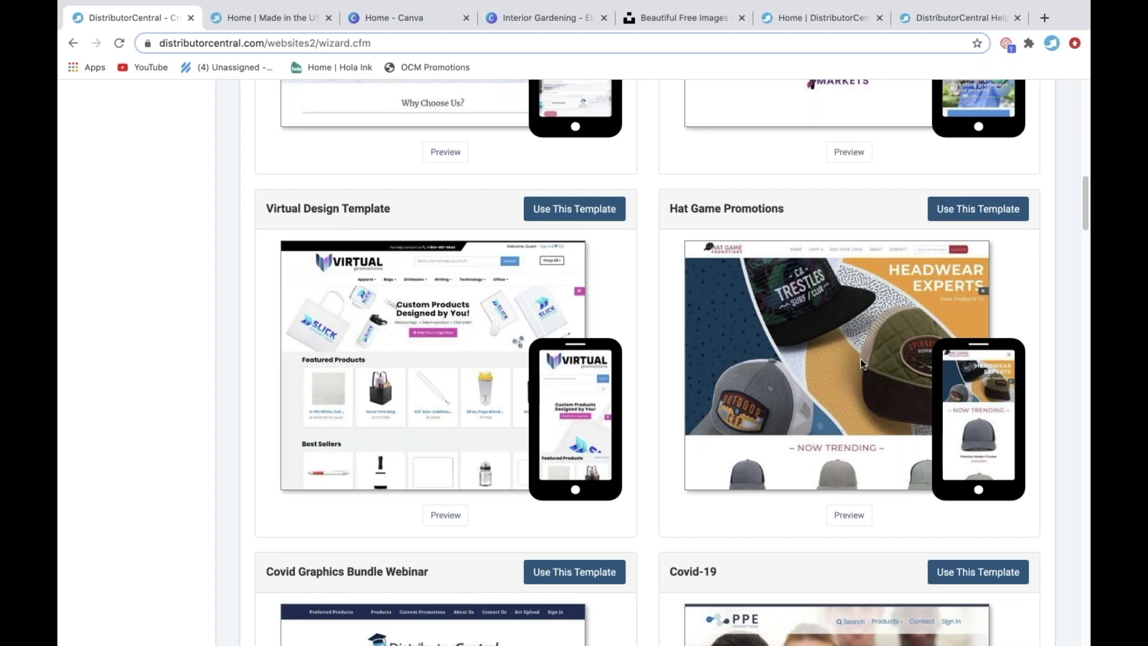
click(931, 296)
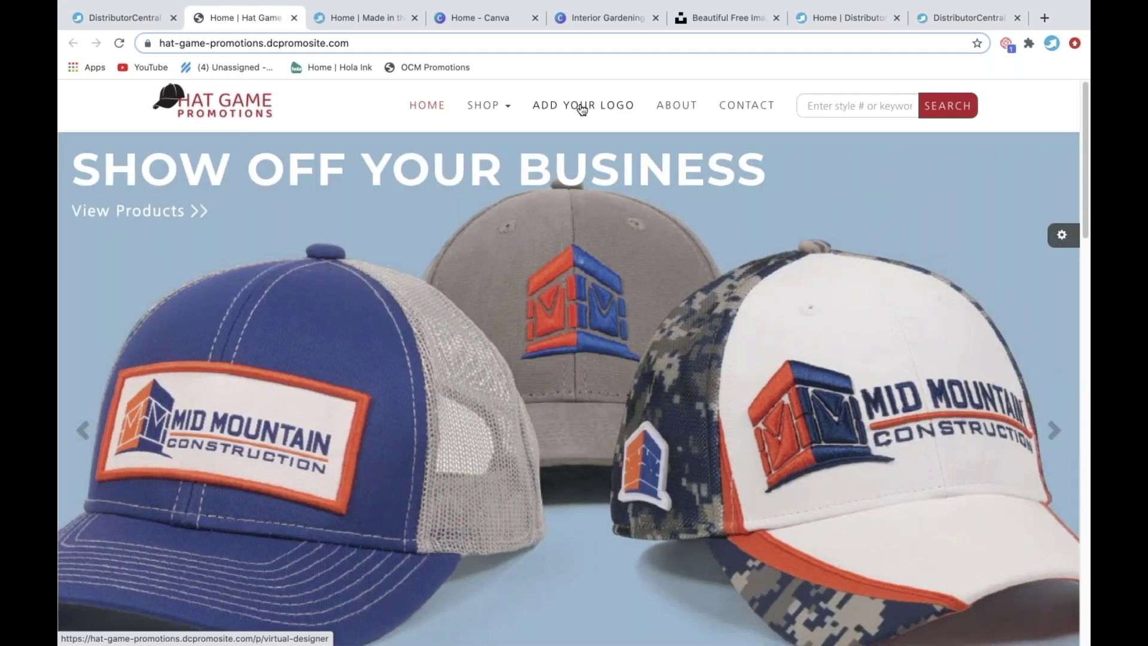
On the Add Your Logo page, upload calendar-shop-logo.png from the 1x folder in Calendar Pop-Up Shop and save the logo.
click(582, 108)
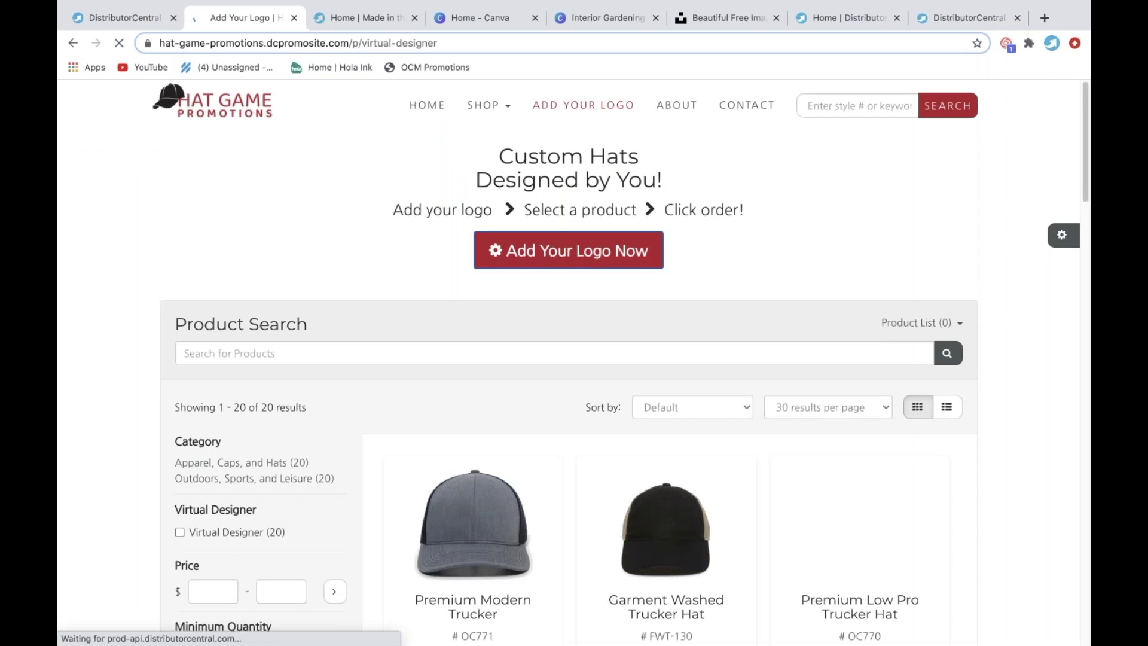
click(568, 250)
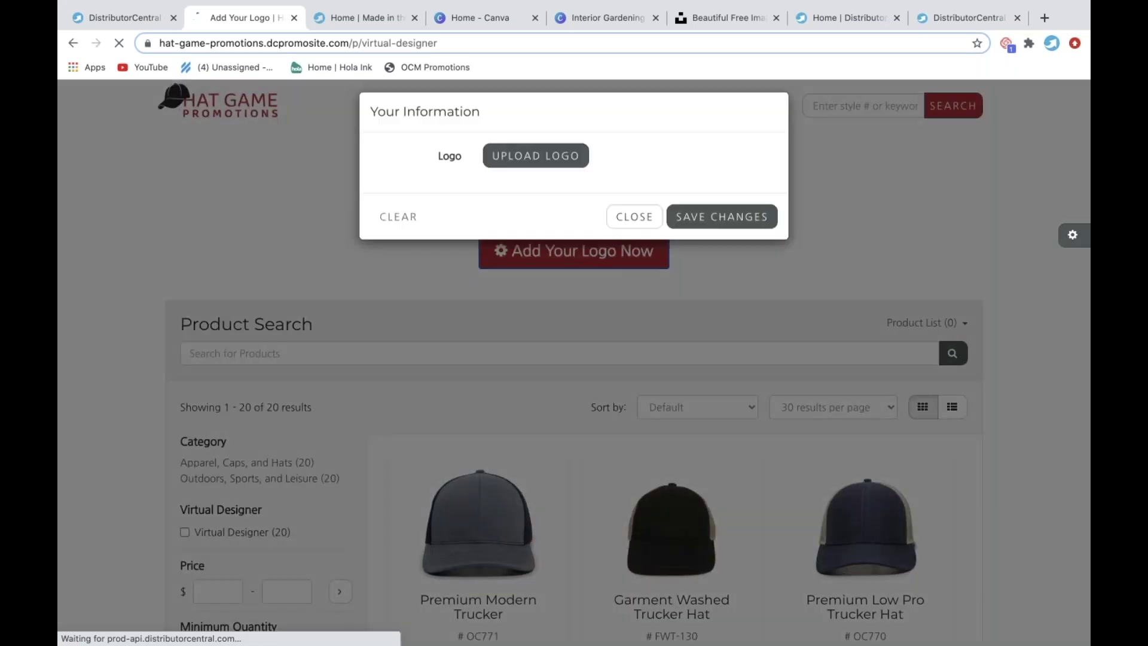
click(517, 169)
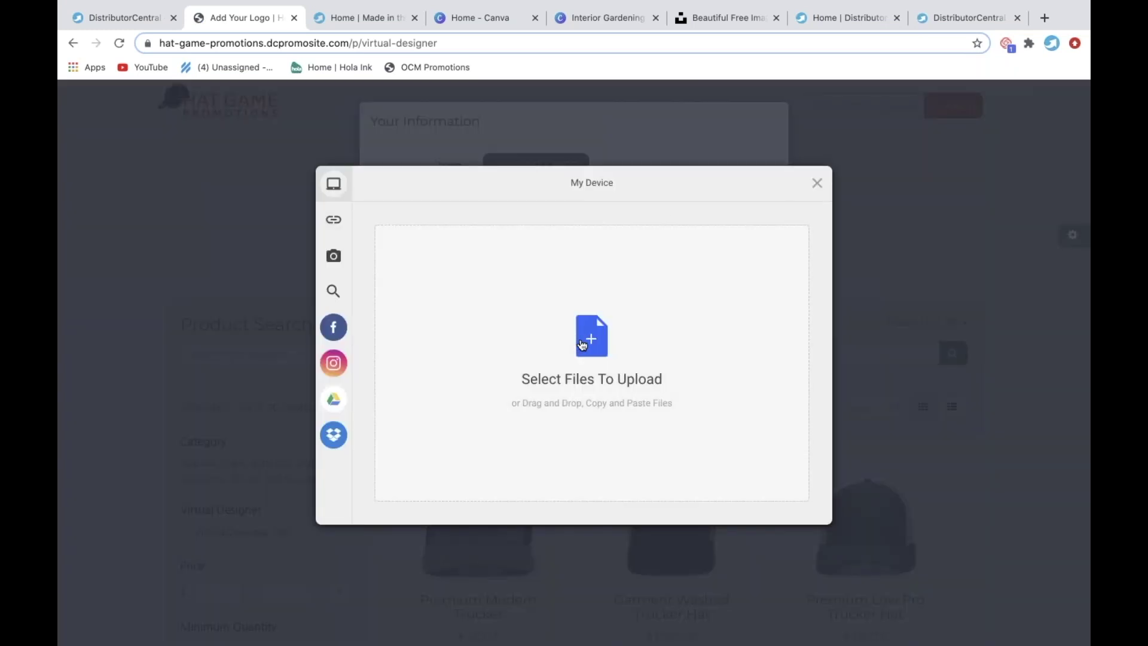
click(588, 342)
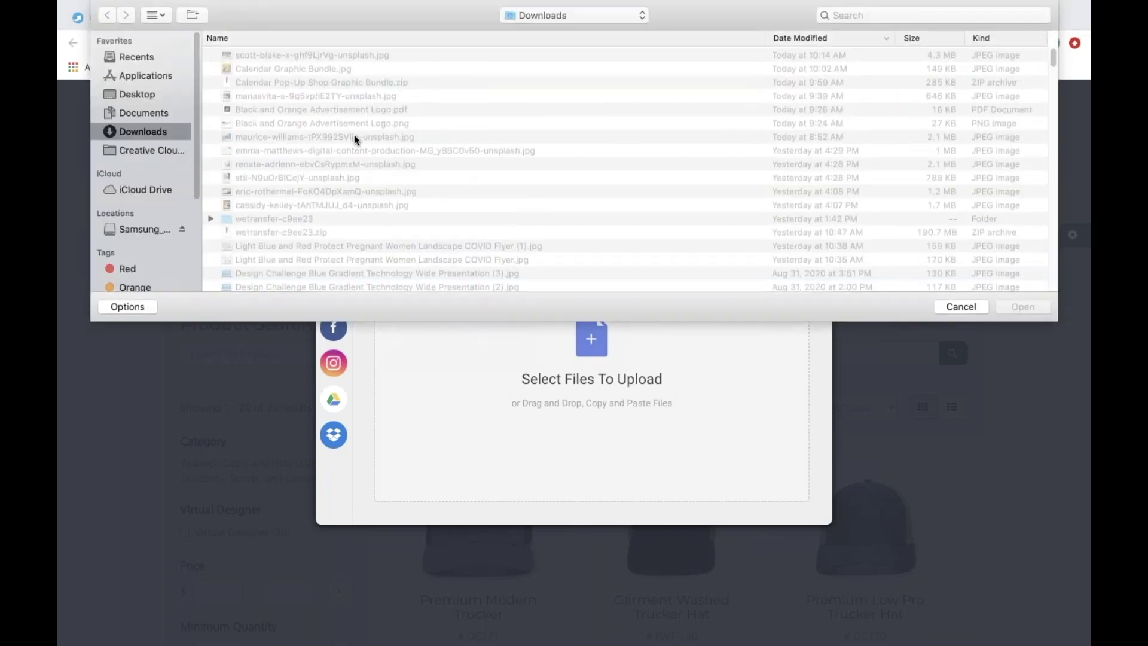
click(516, 14)
click(547, 97)
click(212, 96)
click(260, 110)
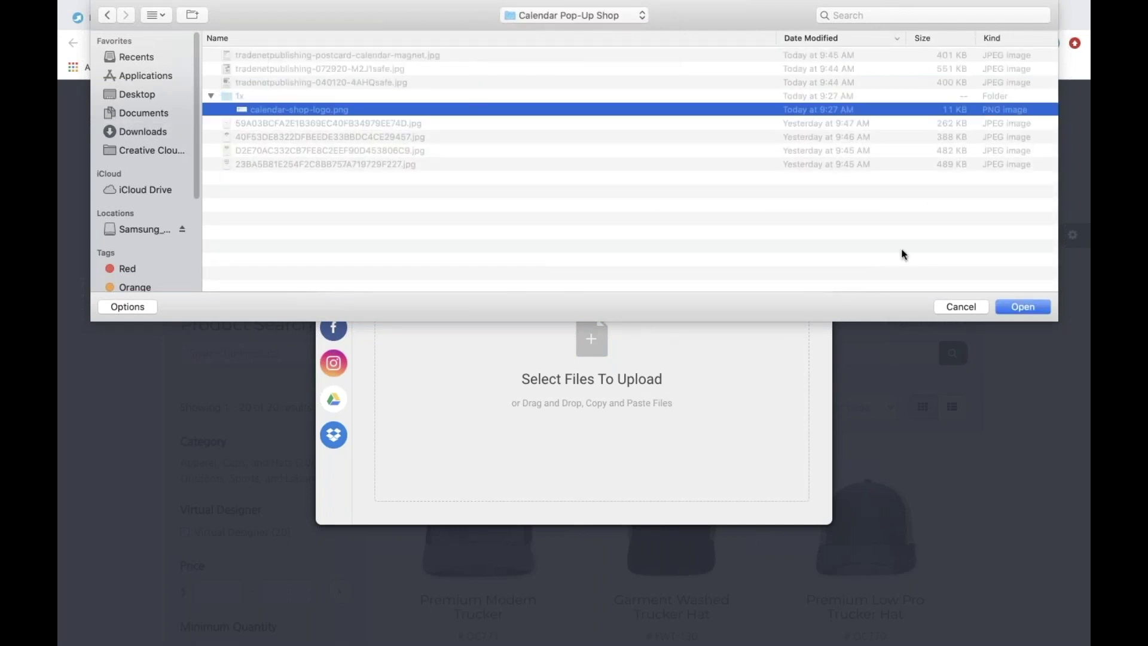
click(1016, 306)
click(783, 504)
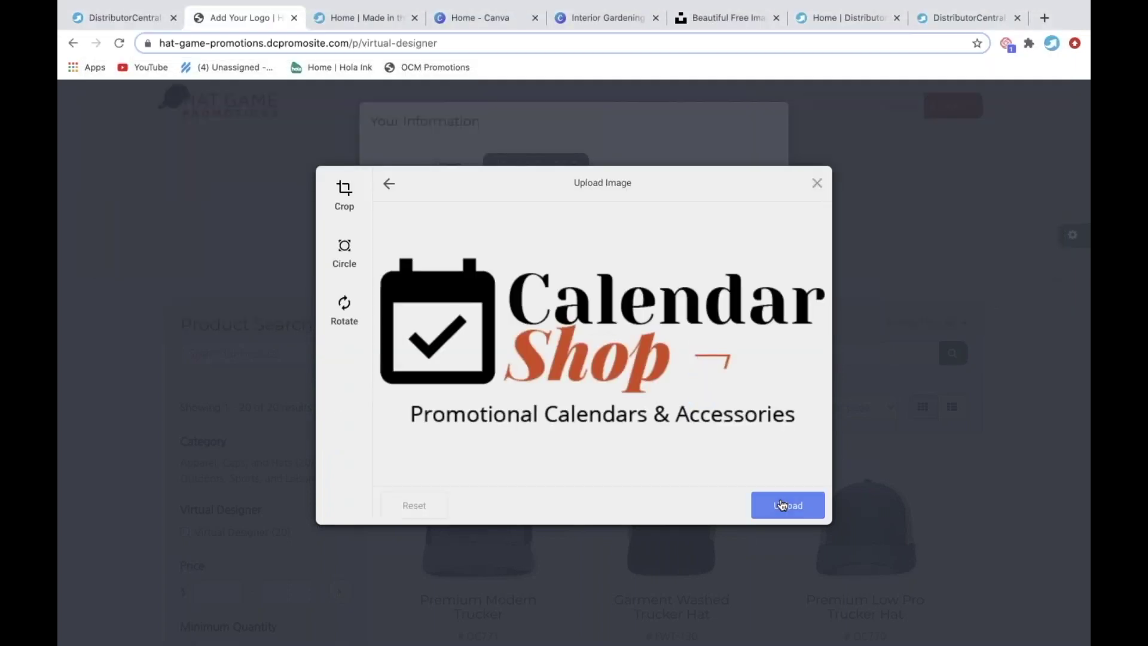
click(695, 235)
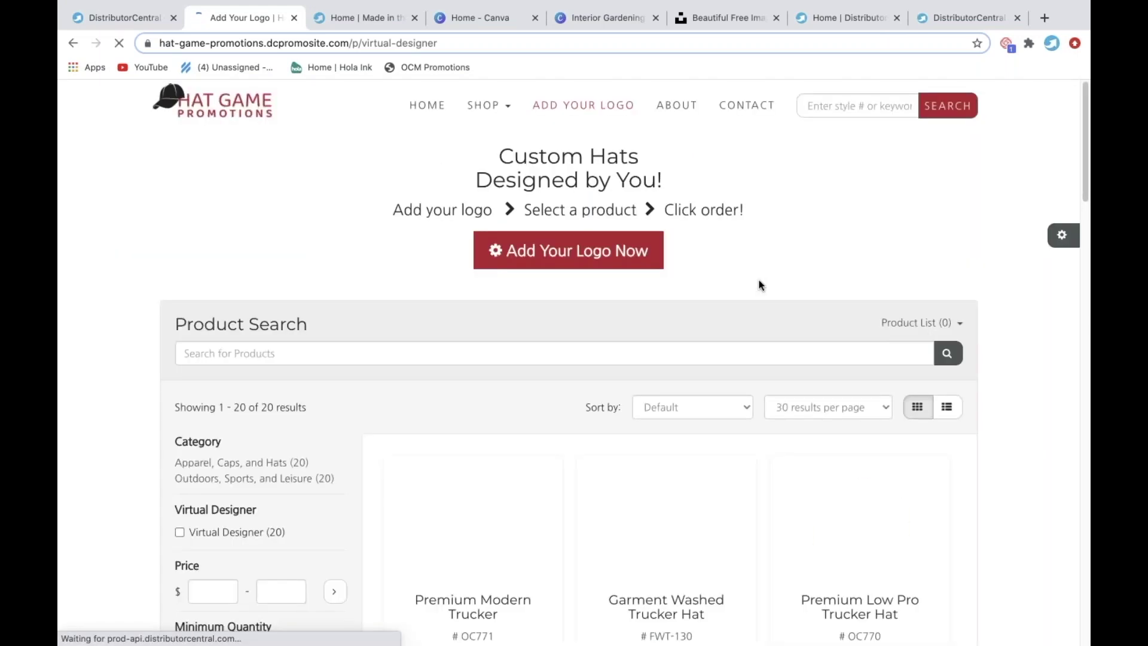
Examine how the uploaded logo appears on the hat products and close the Hat Game Promotions preview.
scroll(759, 284, down, 2)
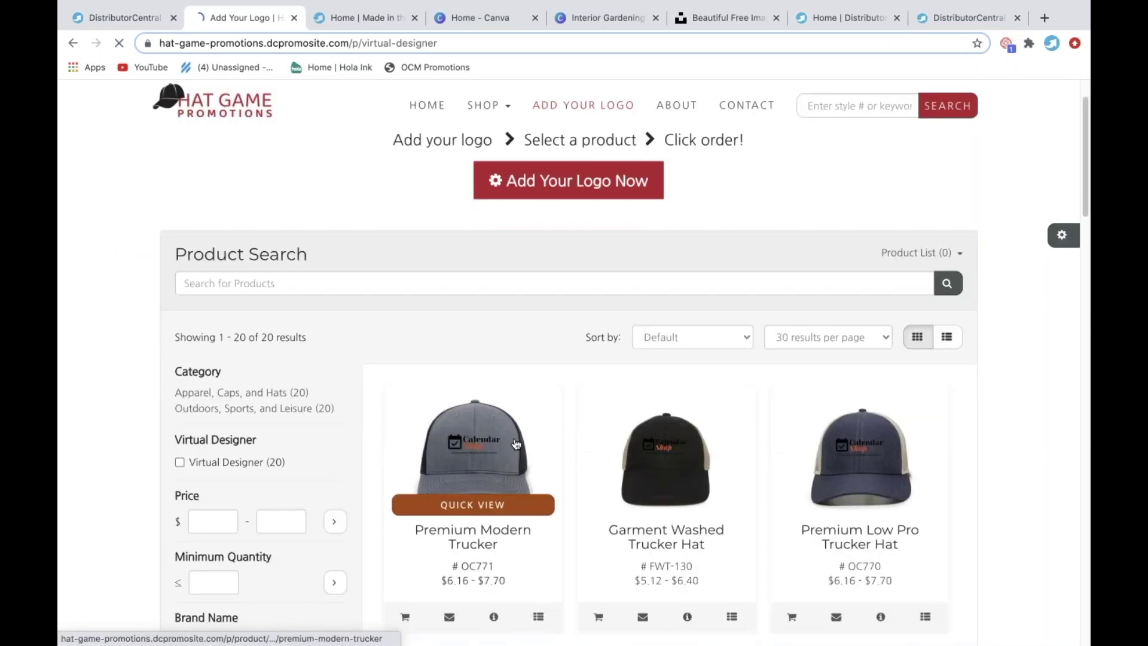
scroll(819, 459, down, 1)
scroll(819, 459, down, 2)
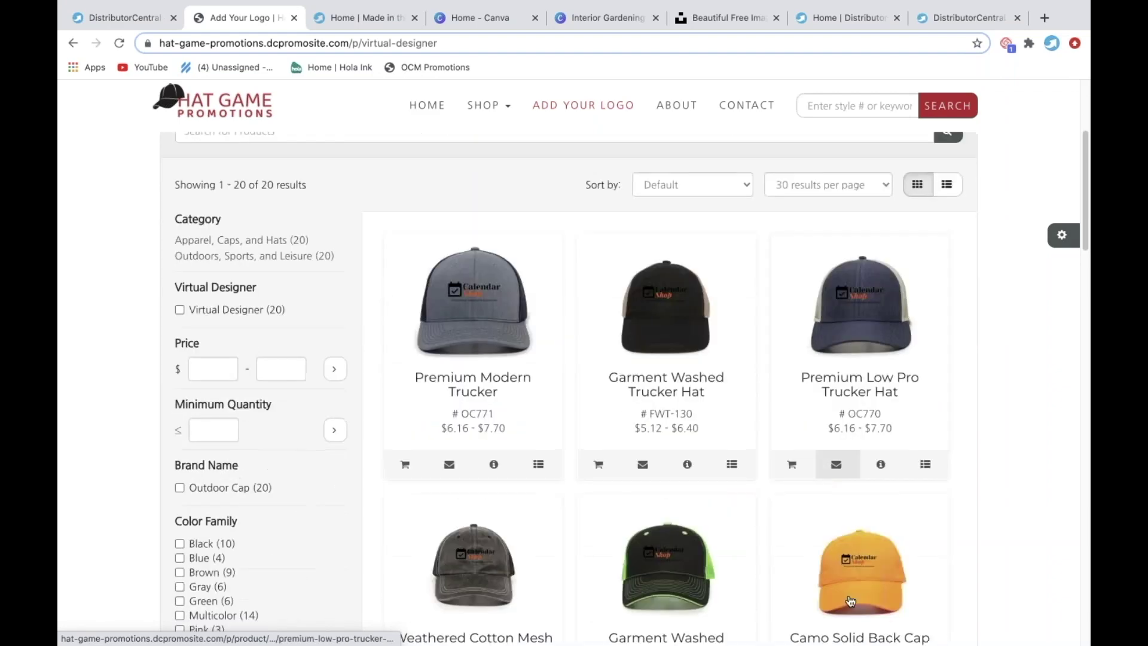
scroll(472, 607, down, 3)
scroll(623, 594, down, 5)
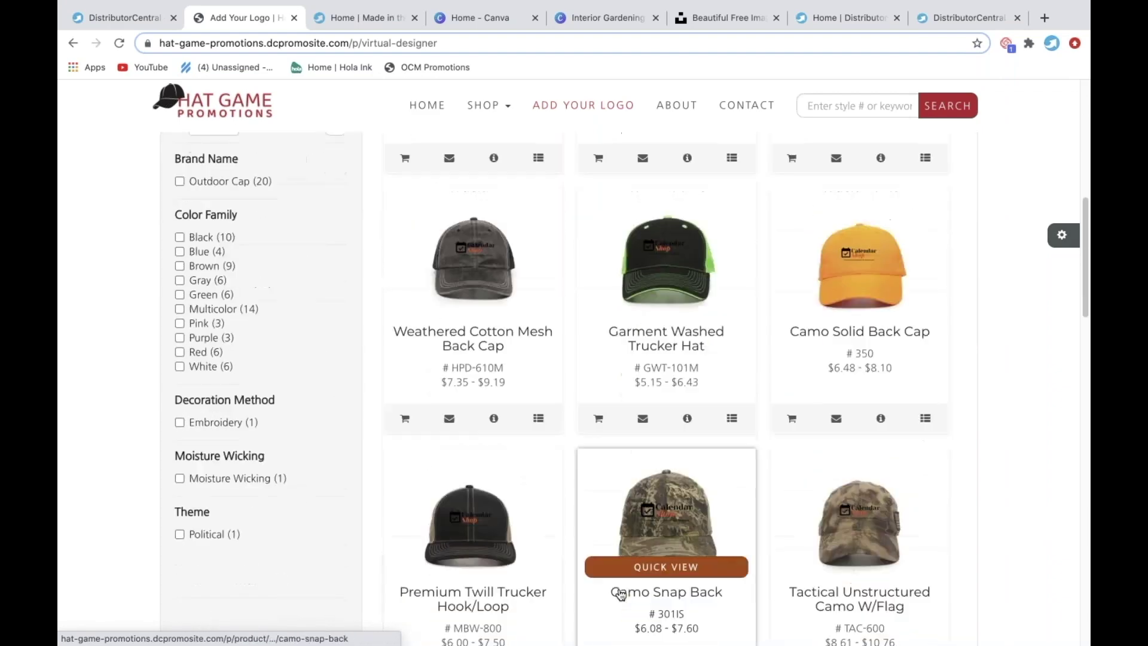
scroll(615, 592, up, 10)
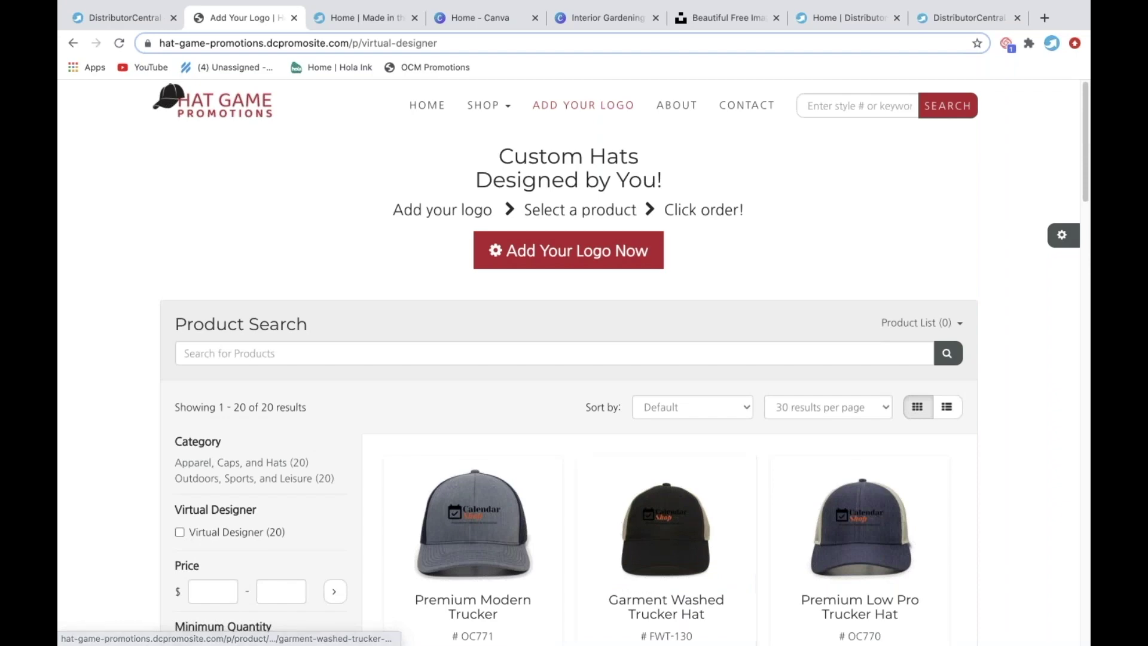
click(294, 18)
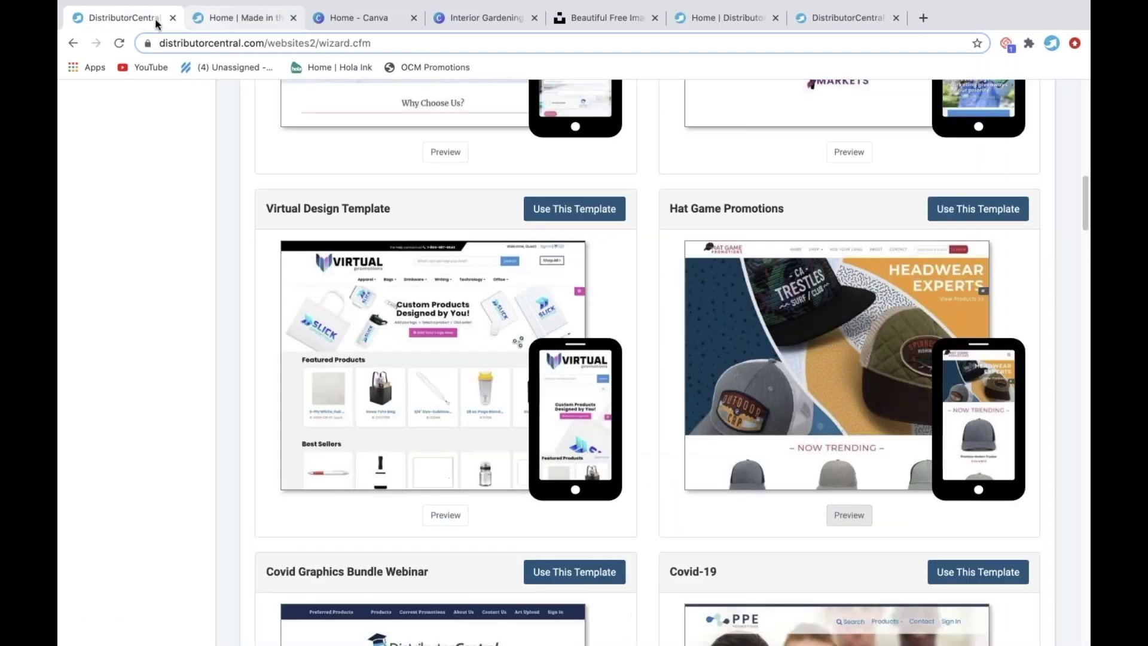
Preview the Covid-19 template, look through its home page sections, and close the preview.
scroll(198, 262, down, 4)
scroll(197, 263, down, 4)
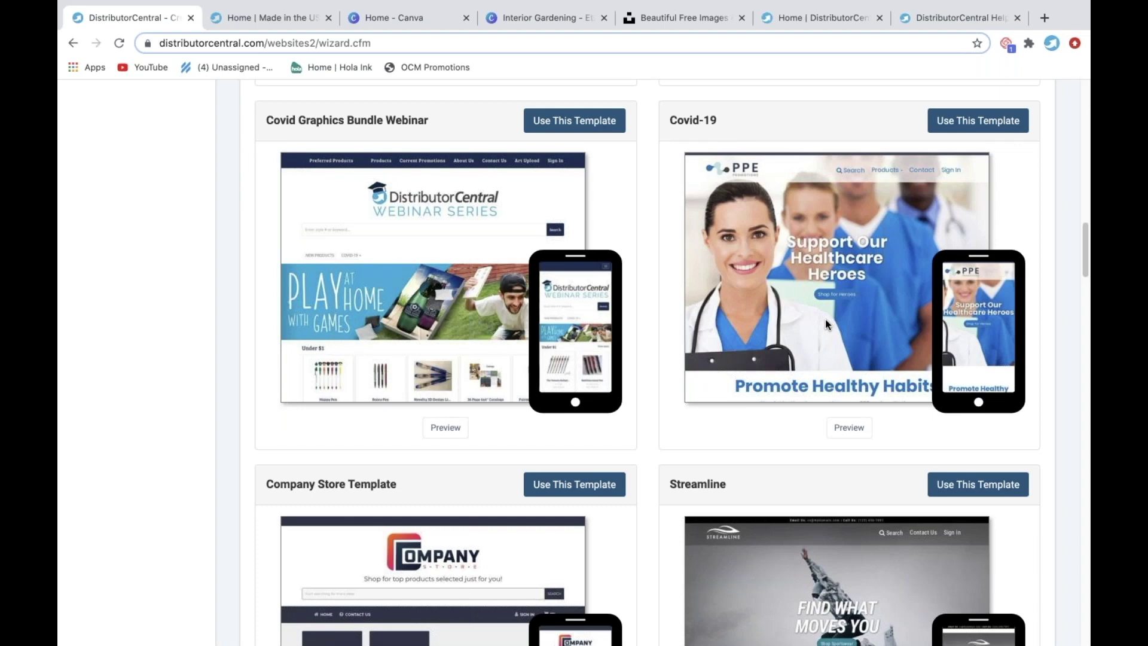
click(852, 432)
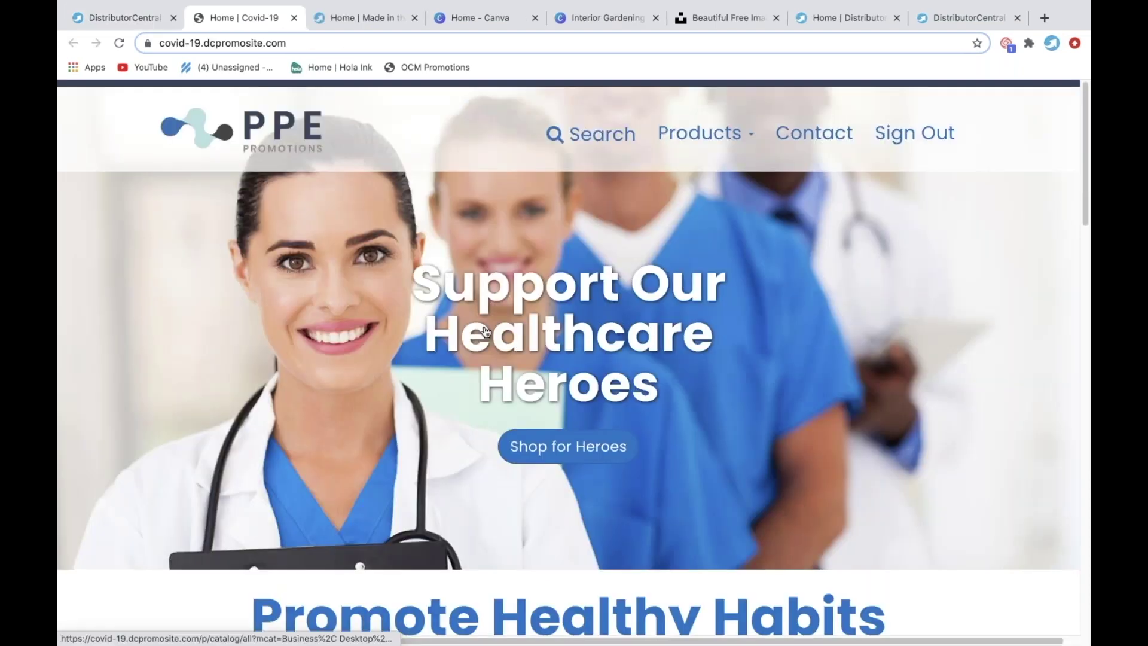
scroll(486, 331, down, 10)
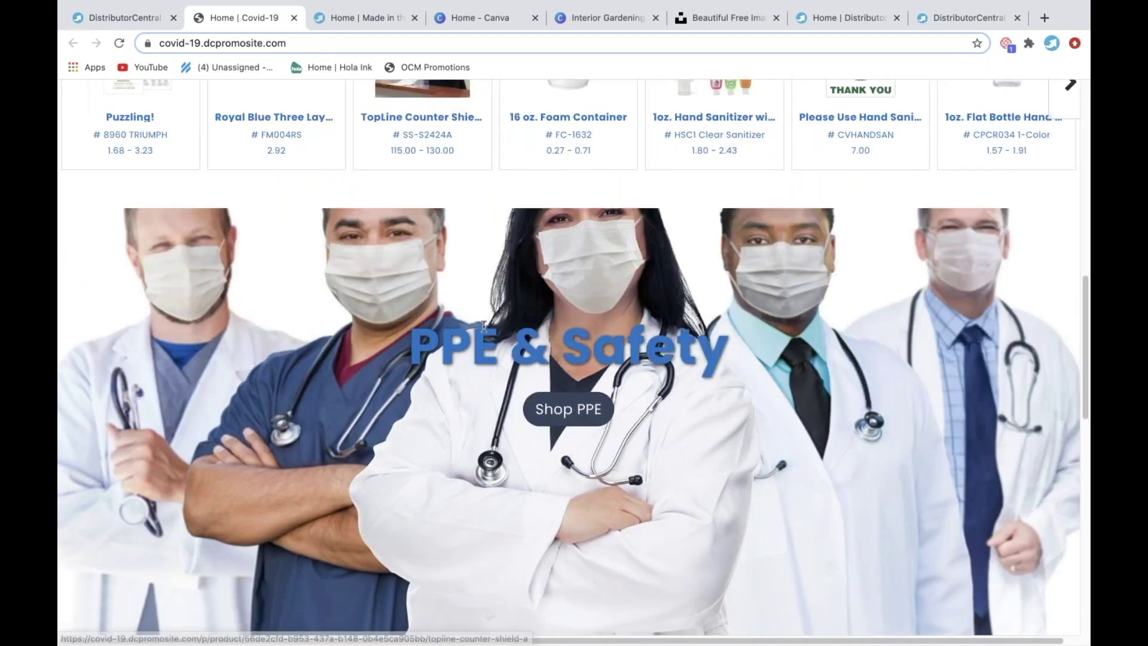
scroll(484, 326, down, 4)
scroll(680, 364, up, 20)
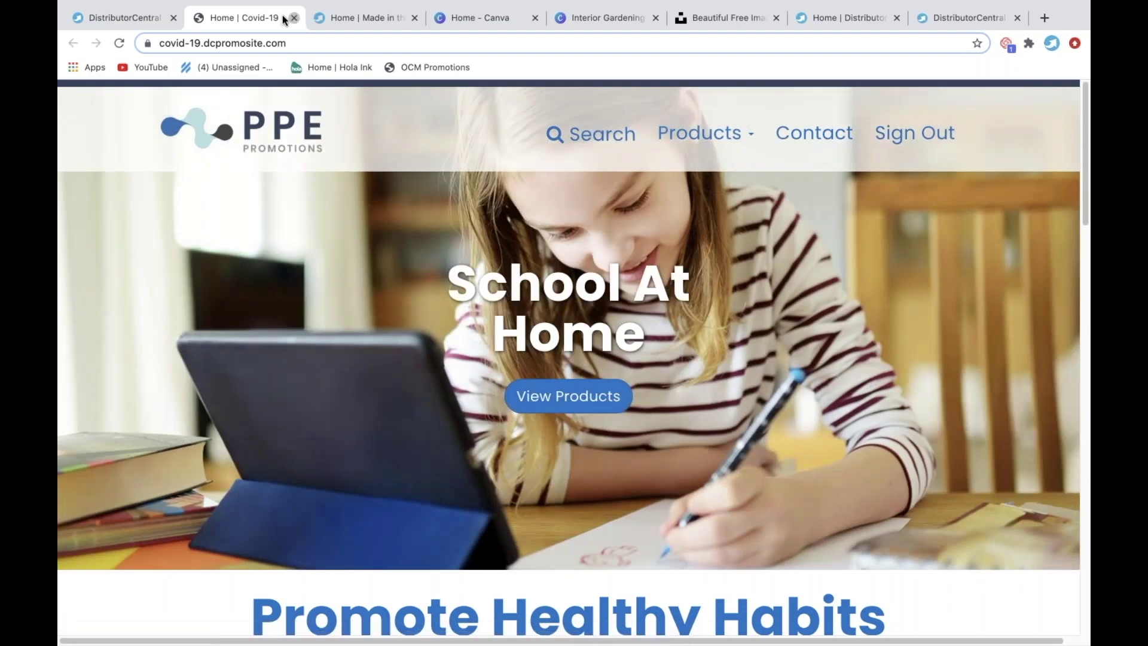
click(294, 18)
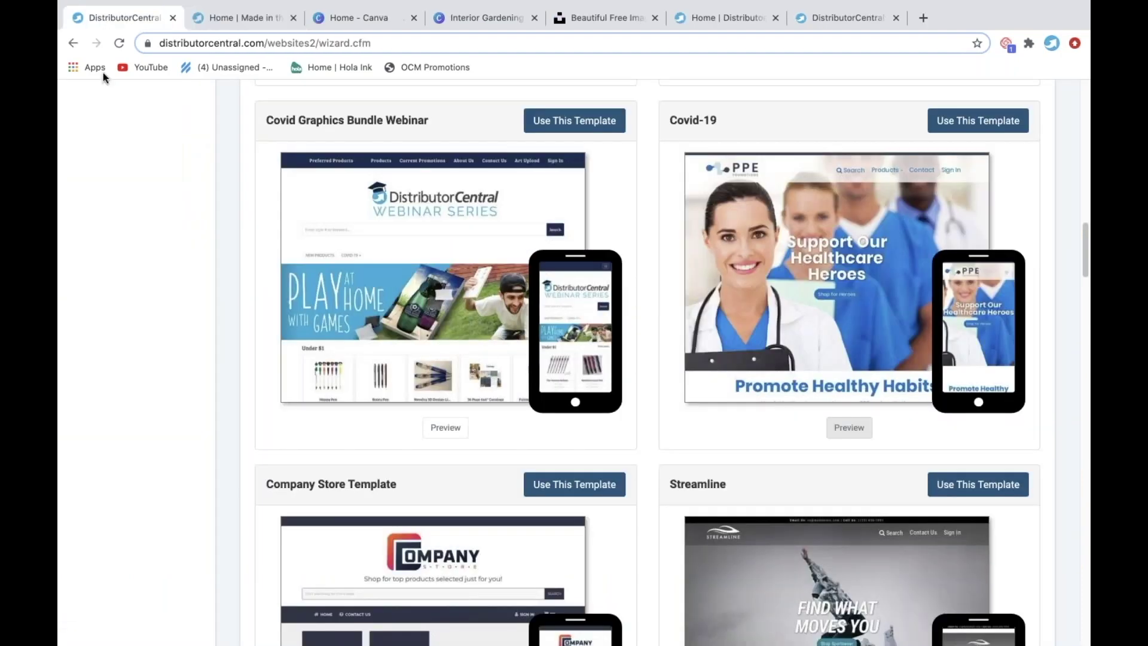
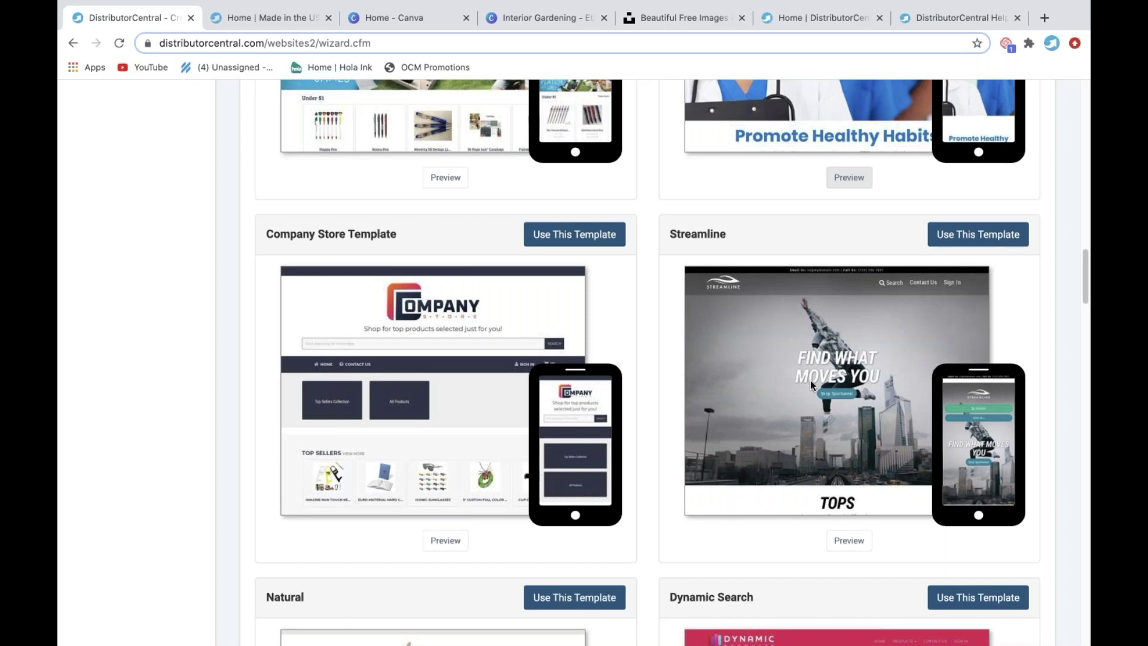
scroll(810, 379, up, 17)
scroll(809, 379, up, 5)
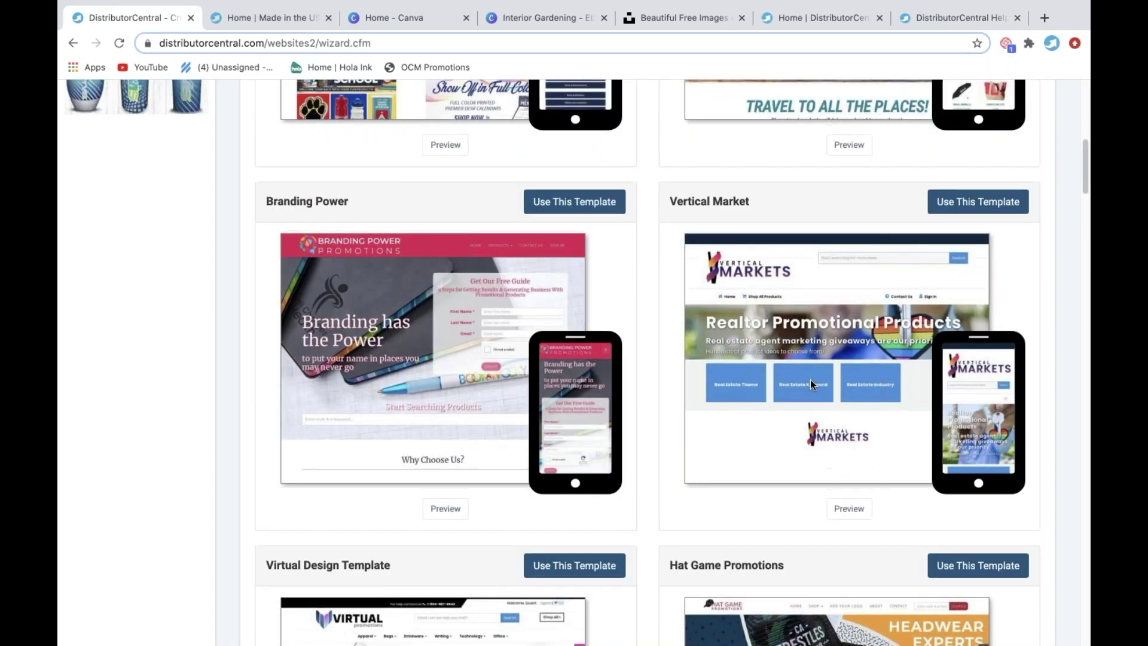
scroll(810, 379, up, 5)
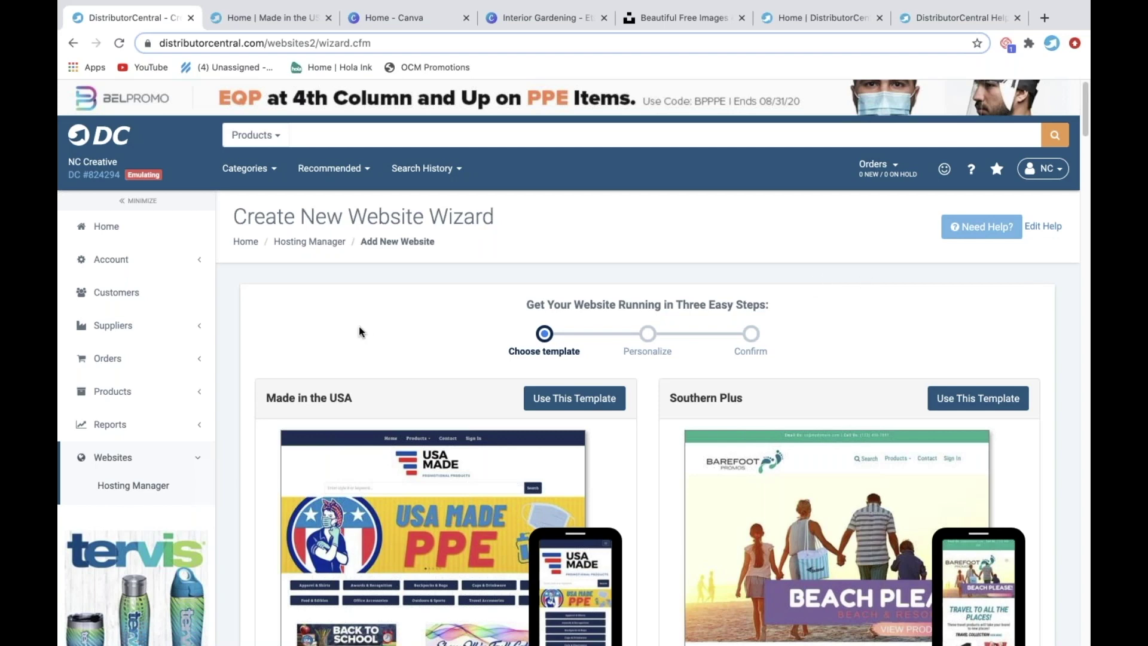
Open the Training Videos page of the DistributorCentral site and look through its featured videos, 101 training, website crash course and co-hosted webinars.
mouse_move(964, 643)
click(834, 19)
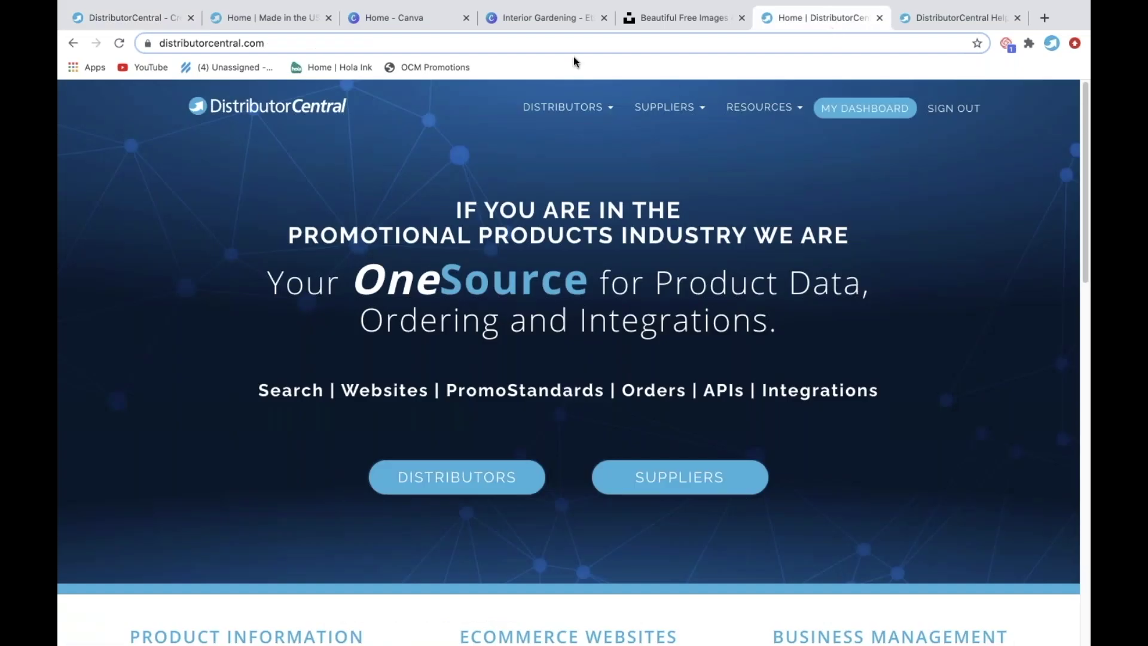
click(747, 109)
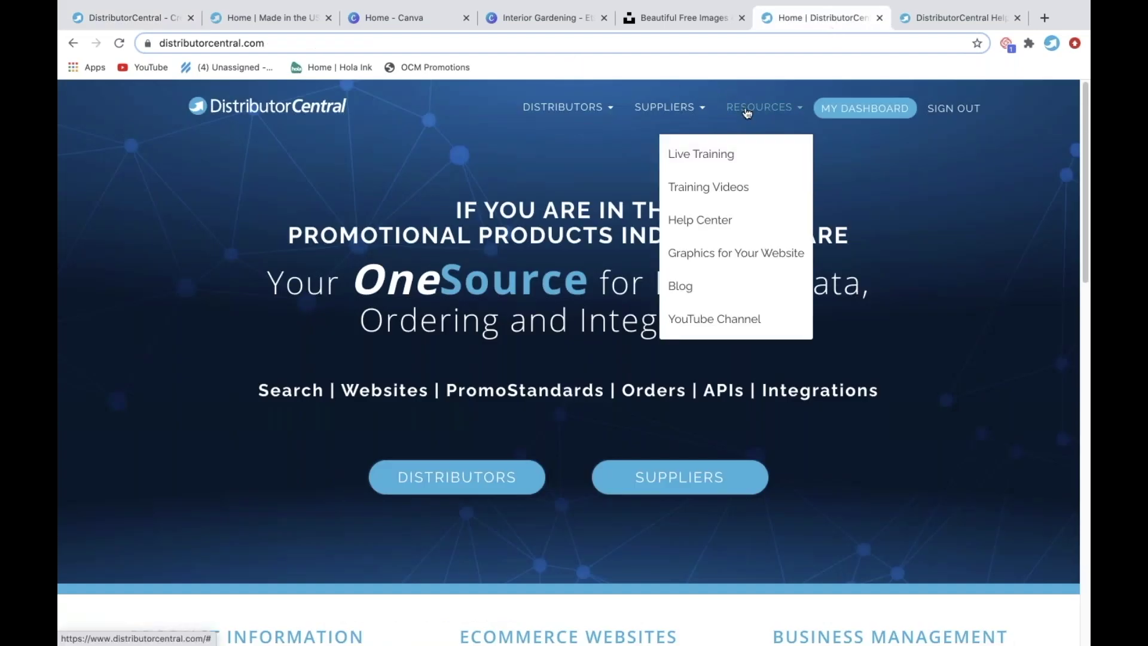
click(693, 190)
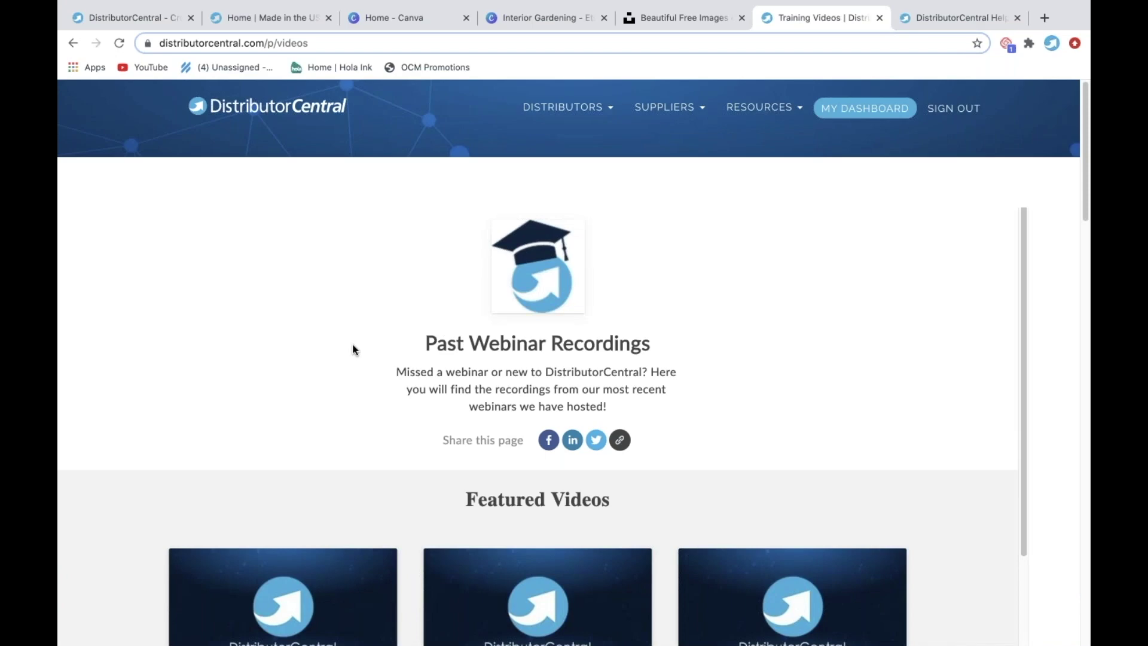
scroll(353, 350, down, 3)
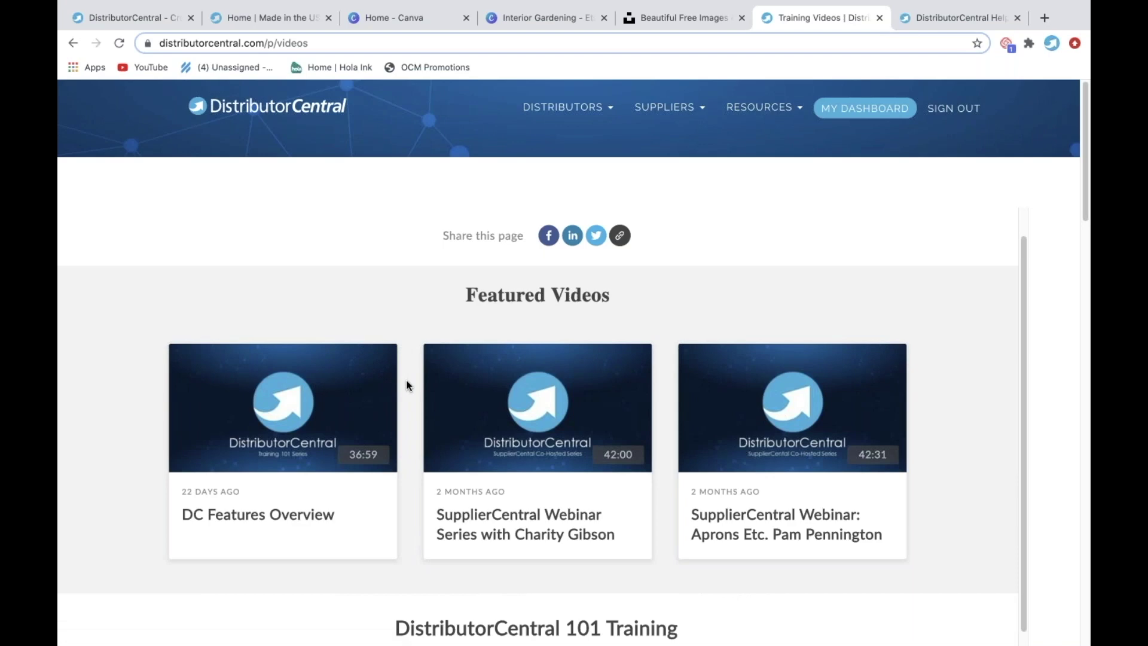
scroll(409, 386, down, 6)
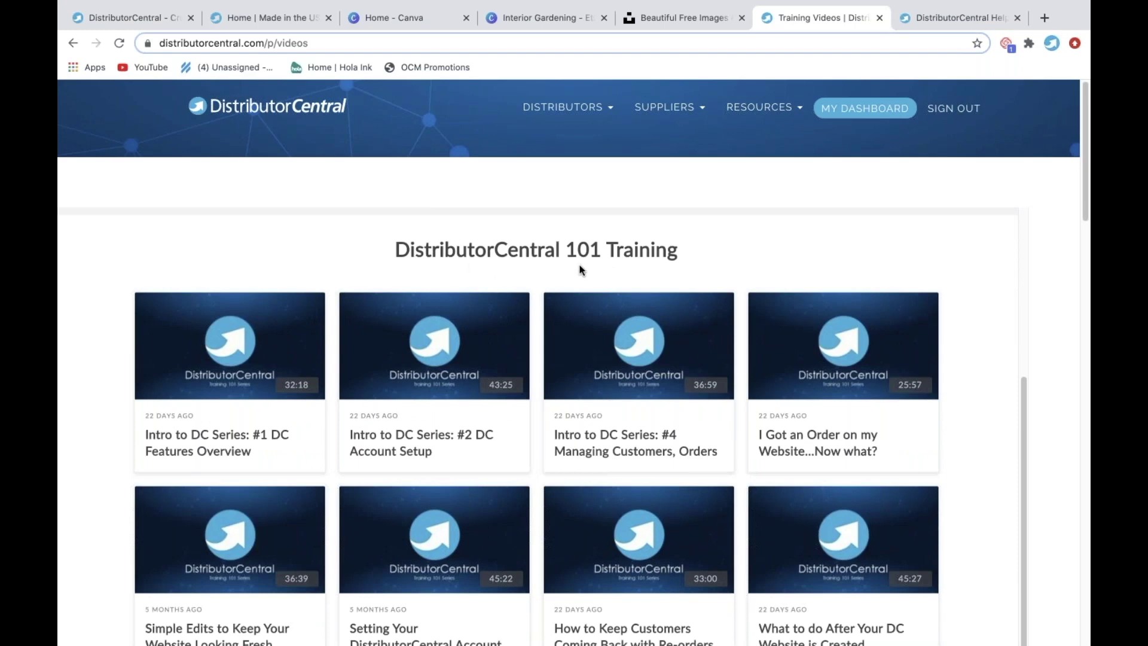
scroll(579, 266, down, 3)
scroll(579, 266, down, 5)
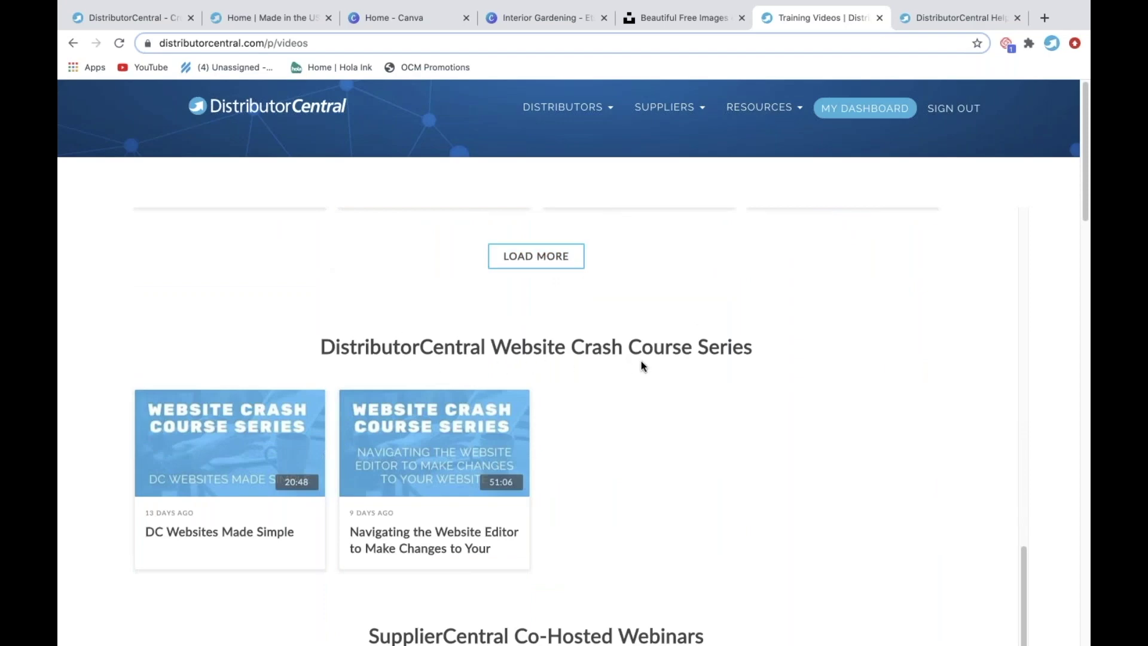
scroll(640, 366, down, 6)
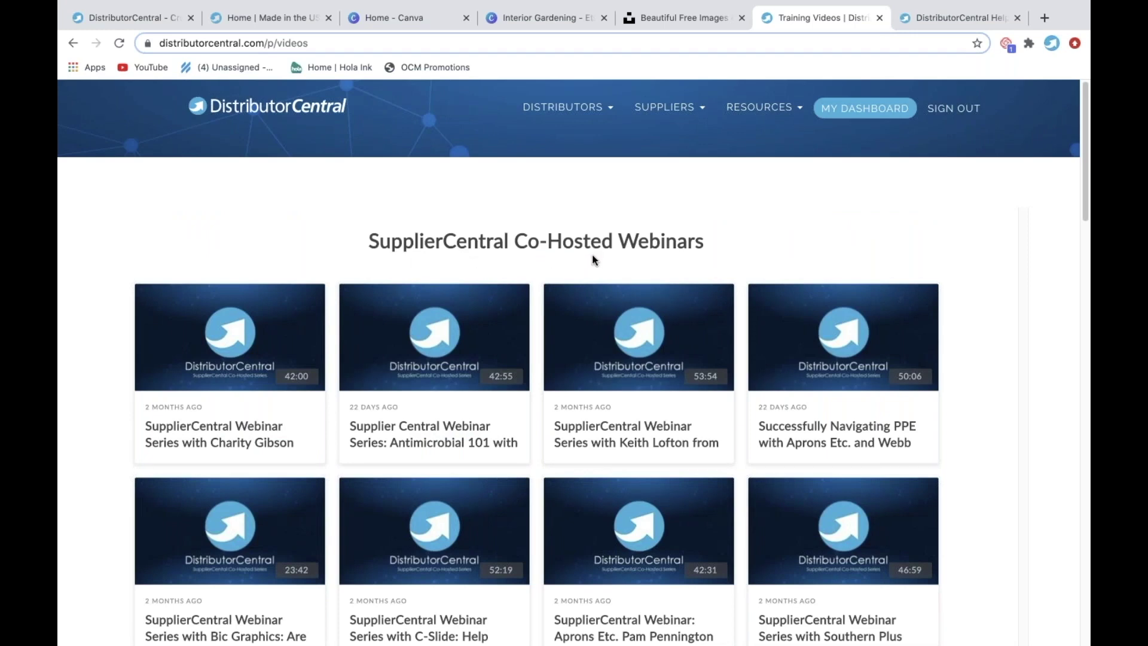
scroll(594, 259, down, 7)
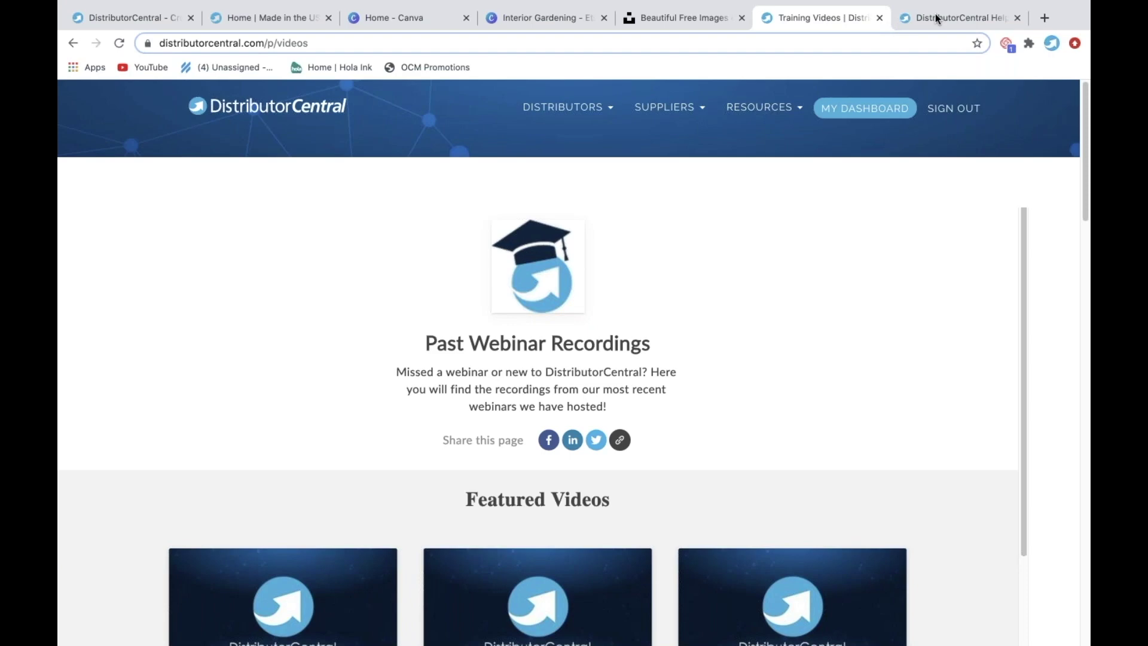
Search the DistributorCentral Help Center for "virtual" and open the article on enabling the Virtual Designer on a website.
click(935, 18)
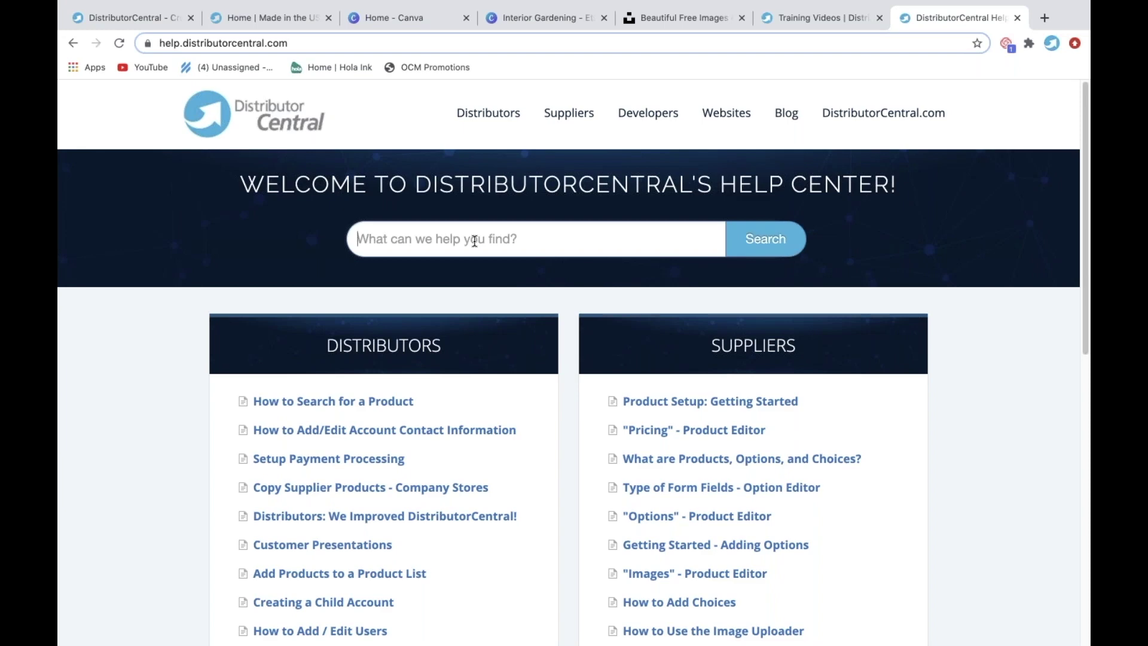
text(virtual)
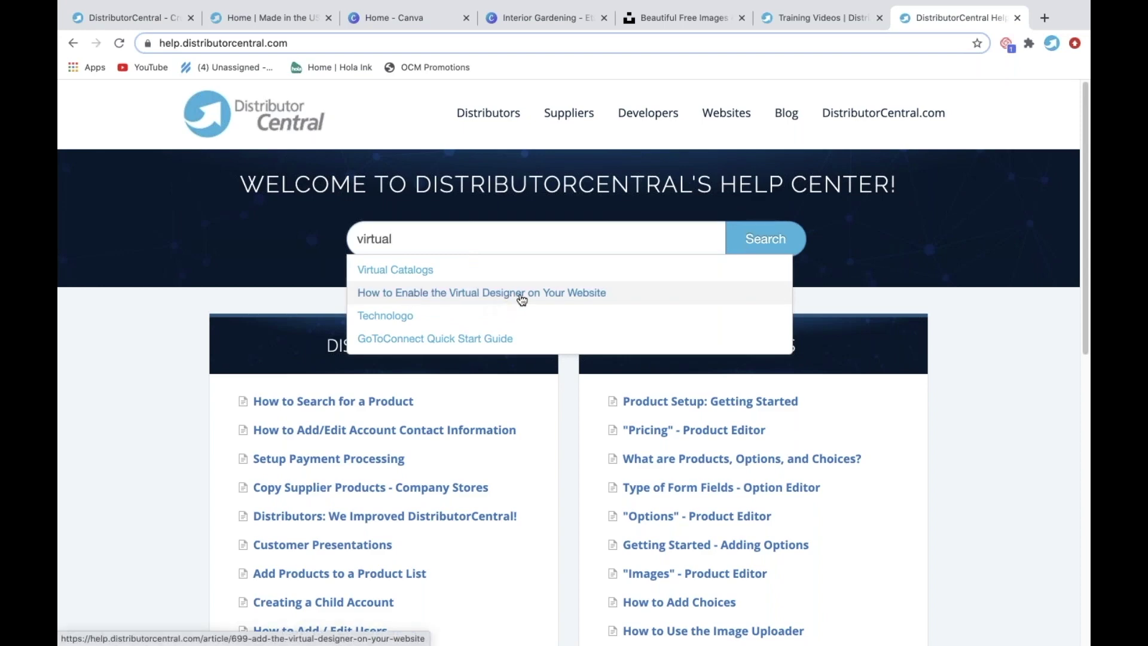
click(545, 295)
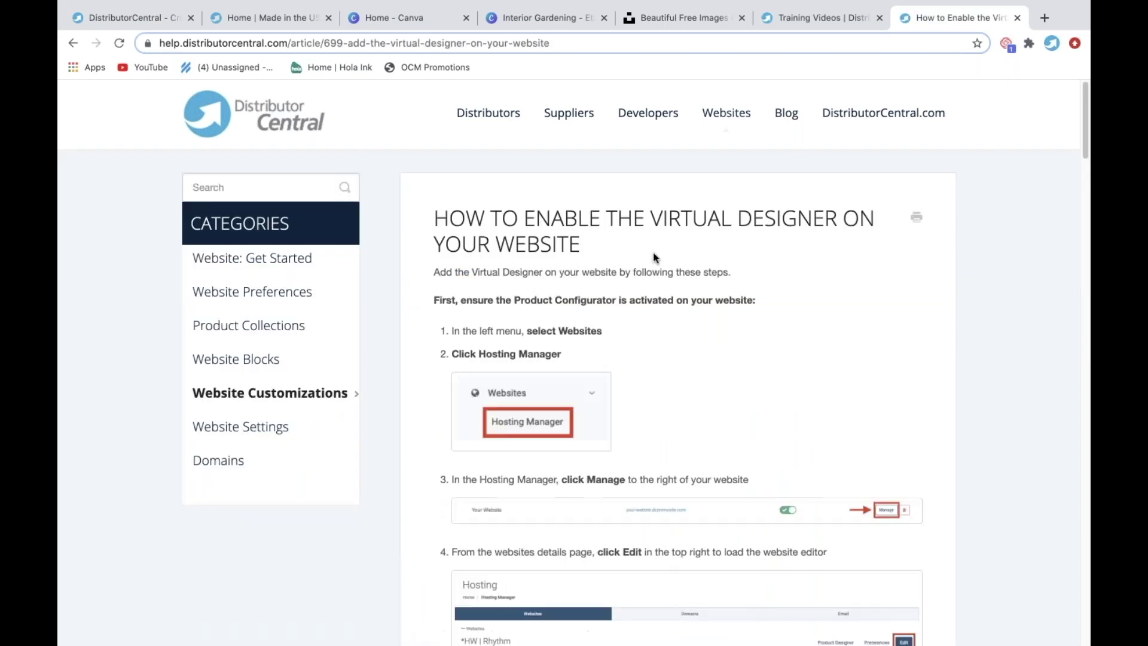
Read through the Virtual Designer article's instructions to the end and return to the Help Center home page.
scroll(689, 532, down, 15)
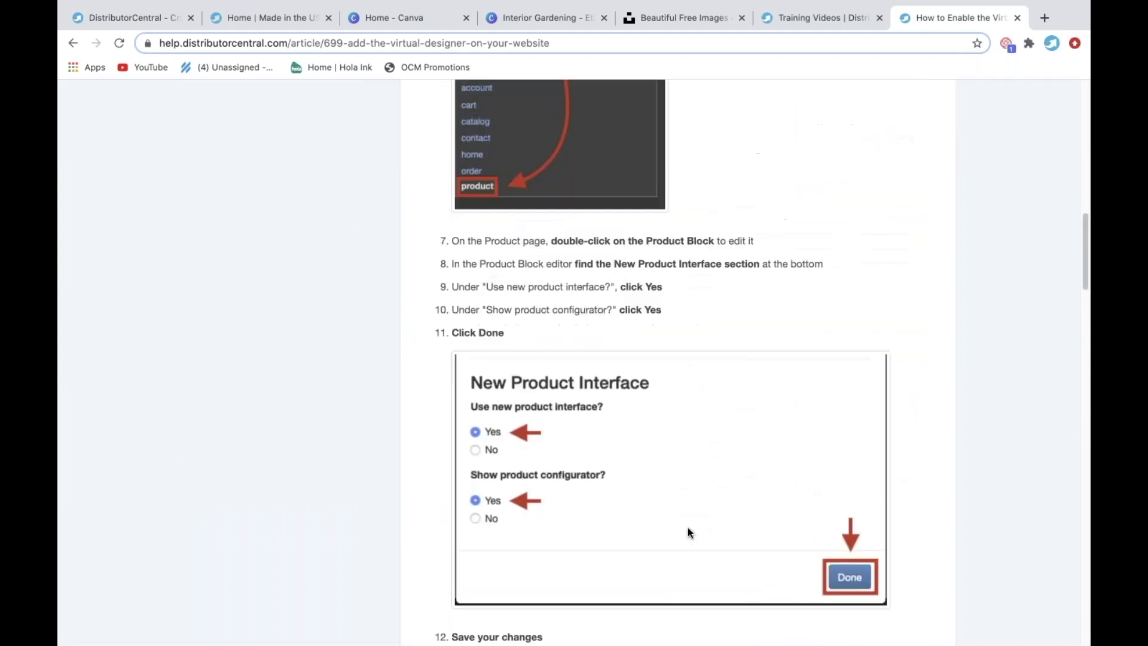
scroll(689, 532, down, 20)
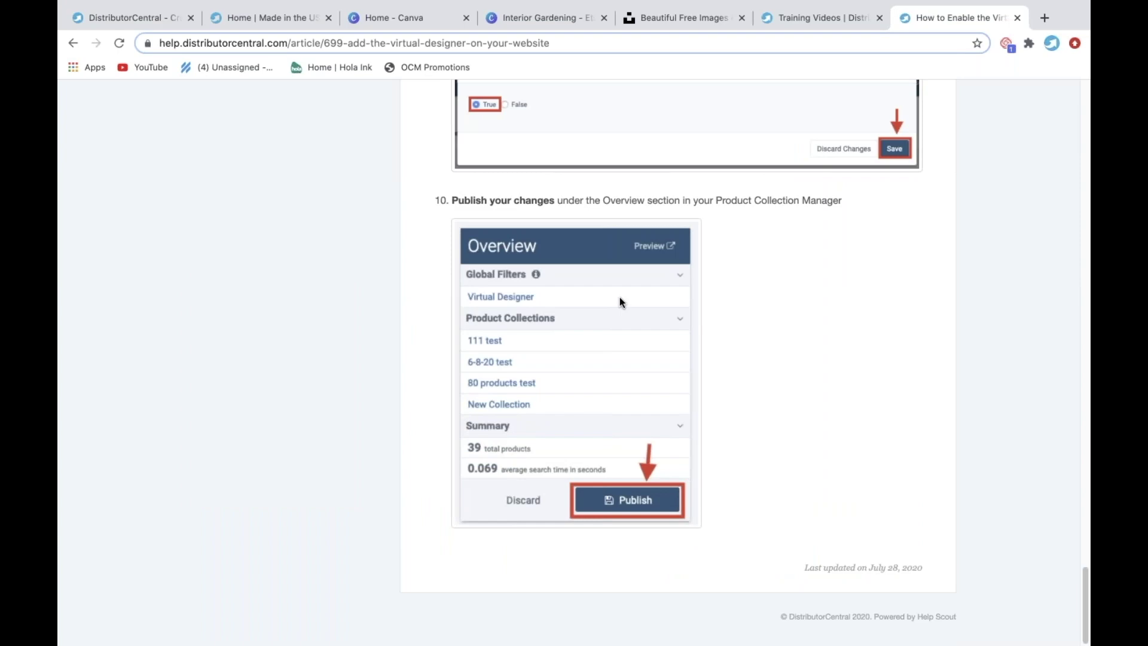
scroll(620, 296, up, 15)
scroll(619, 301, up, 15)
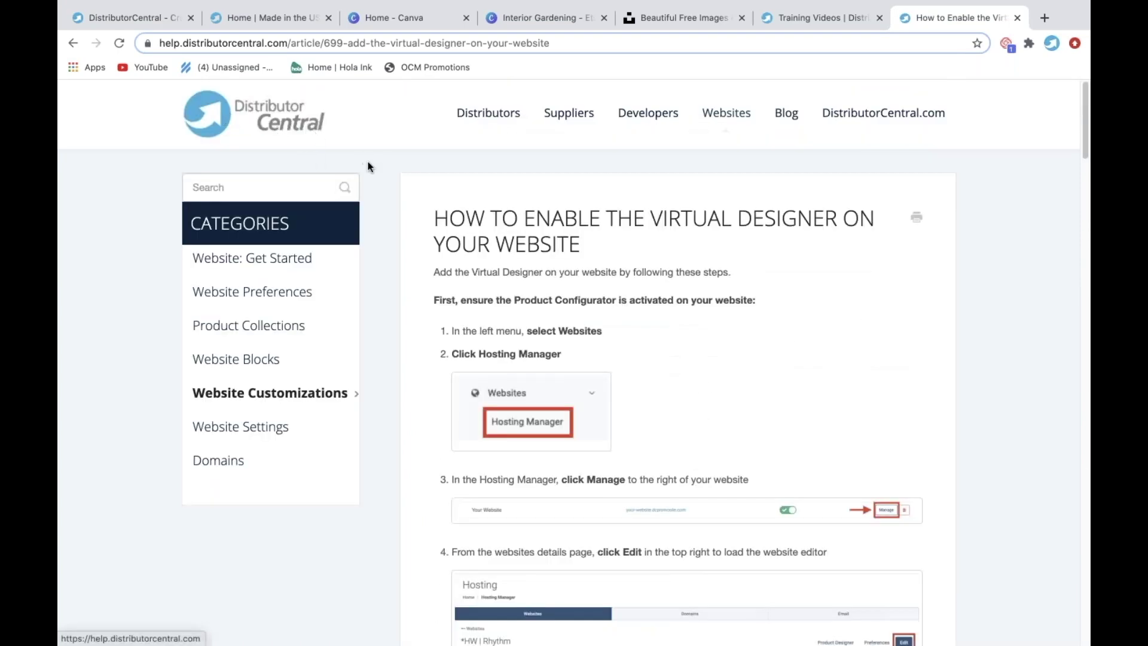
click(217, 127)
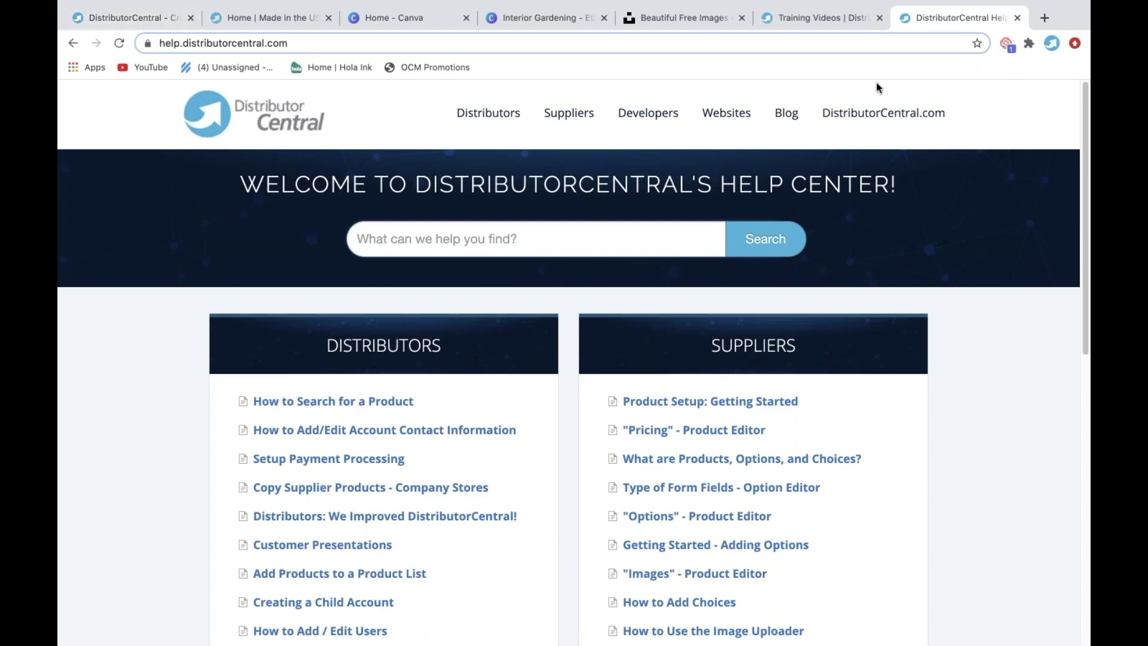
Return to the Create New Website Wizard and choose the Vertical Market template for the new site.
click(131, 19)
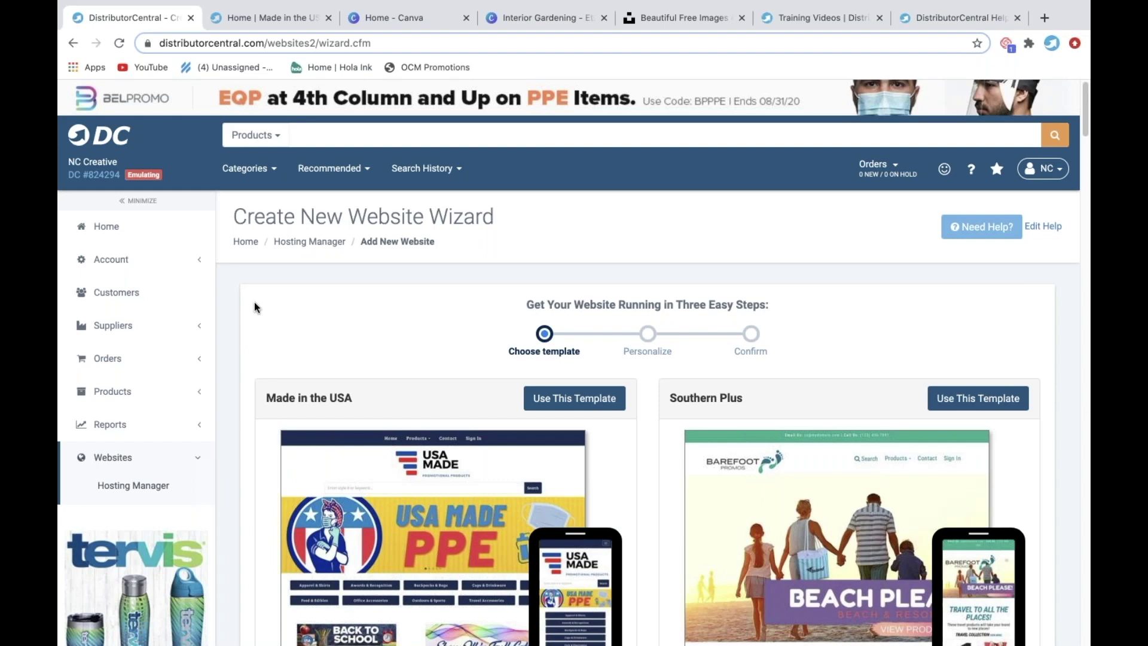
scroll(254, 308, down, 4)
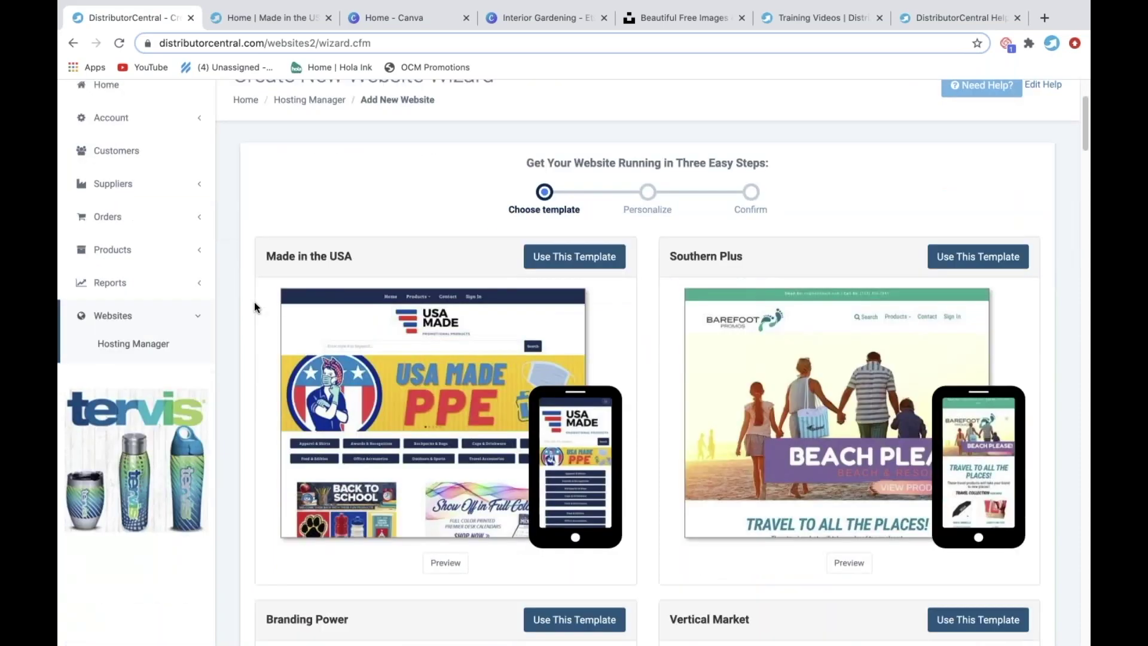
scroll(254, 308, down, 4)
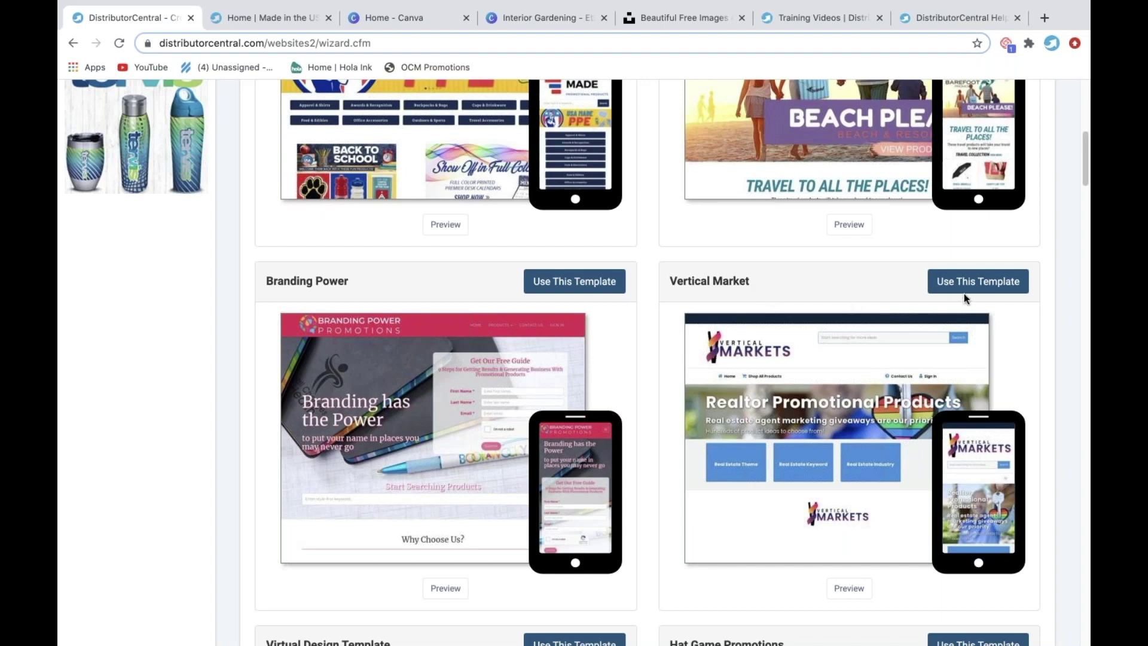
click(979, 281)
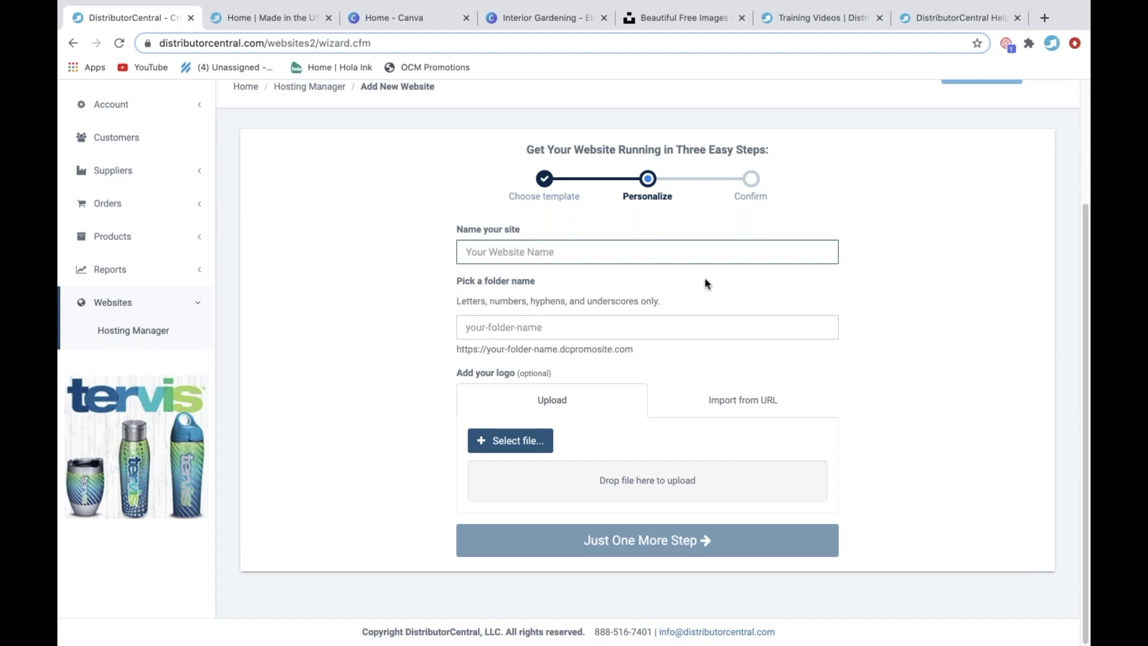
Name the site Real Estate, giving the folder name real-estate, and add calendar-shop-logo.png as its logo.
text(Real)
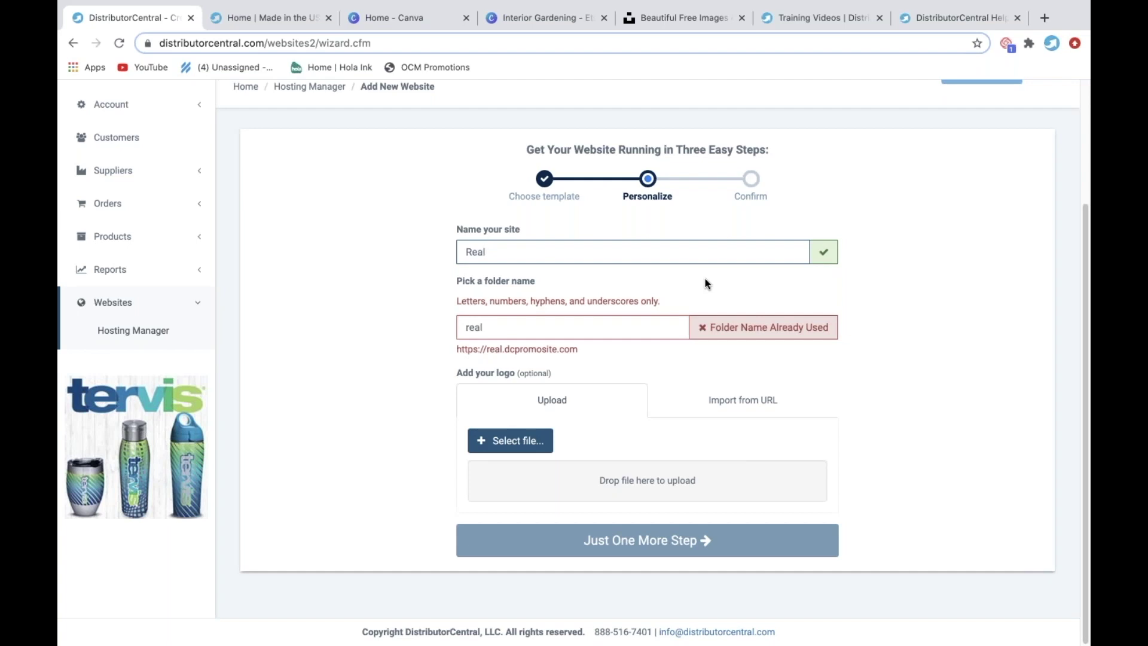
text( Estate)
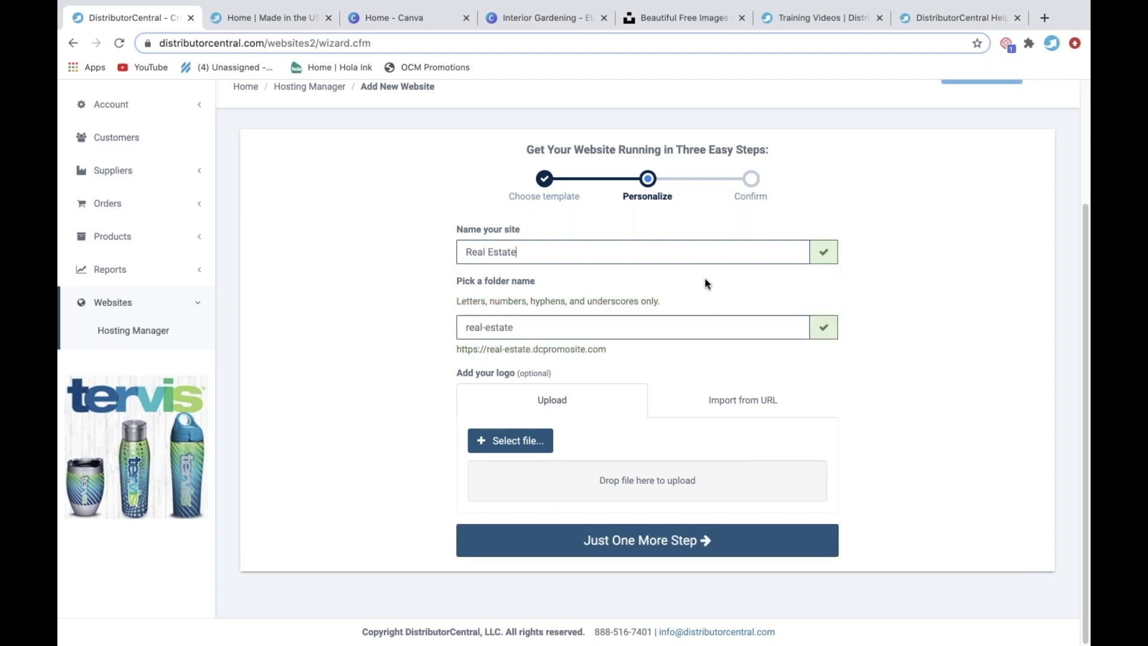
click(530, 441)
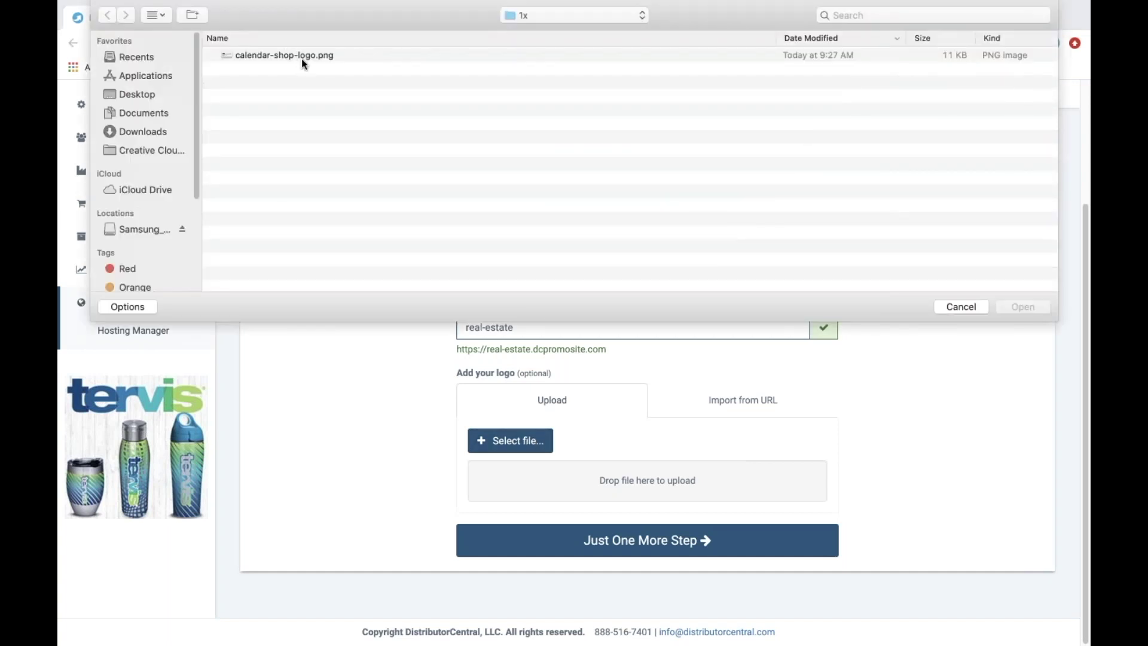
click(301, 56)
click(1024, 308)
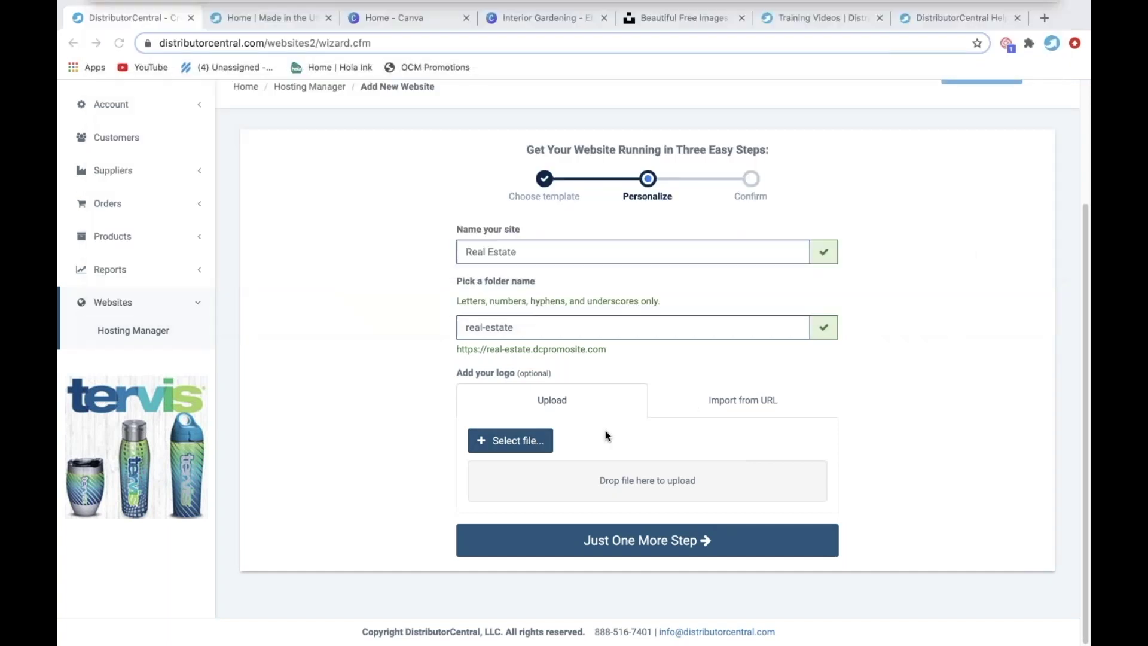
Confirm the template and personalization to create the website, and open the new site in the website editor for customizing.
click(635, 546)
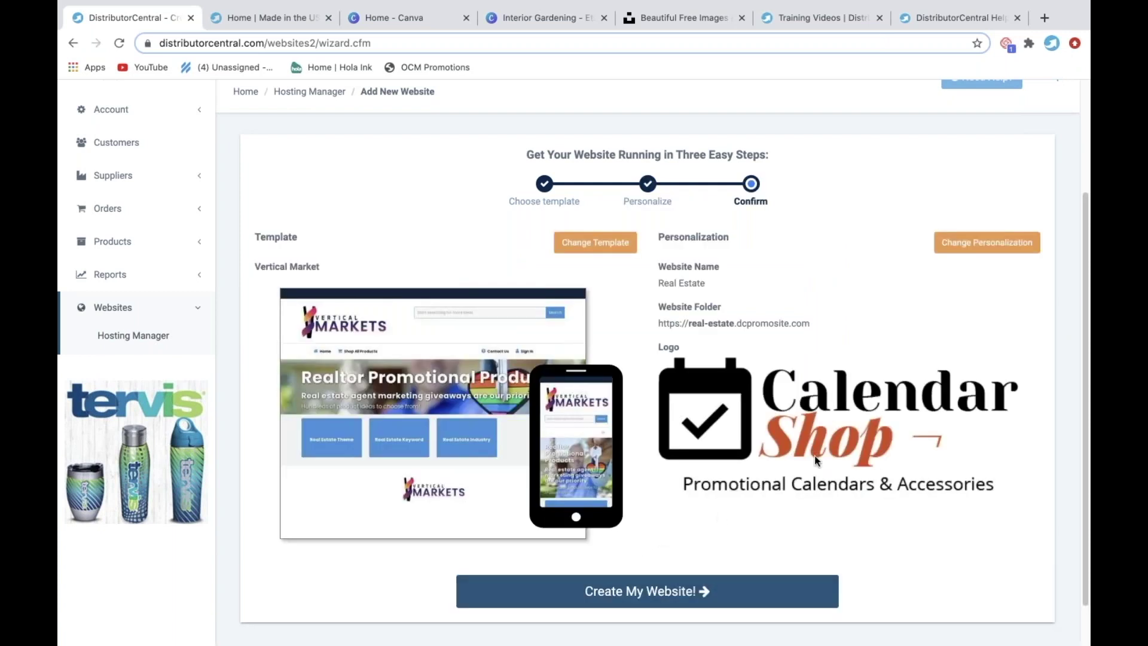
click(650, 591)
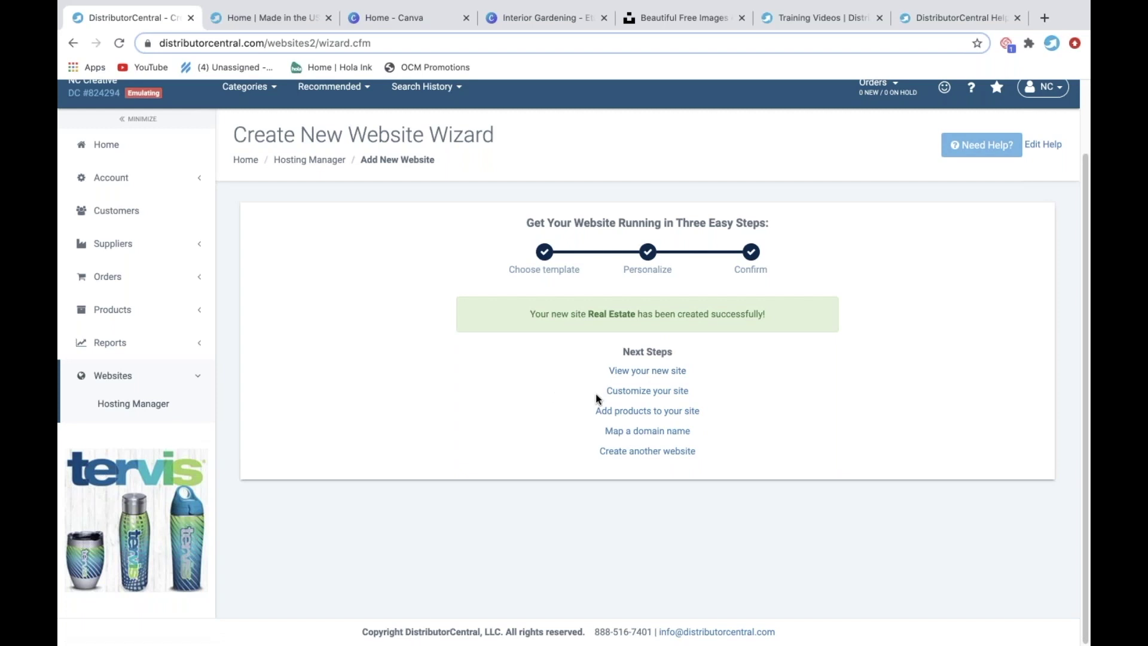
click(627, 396)
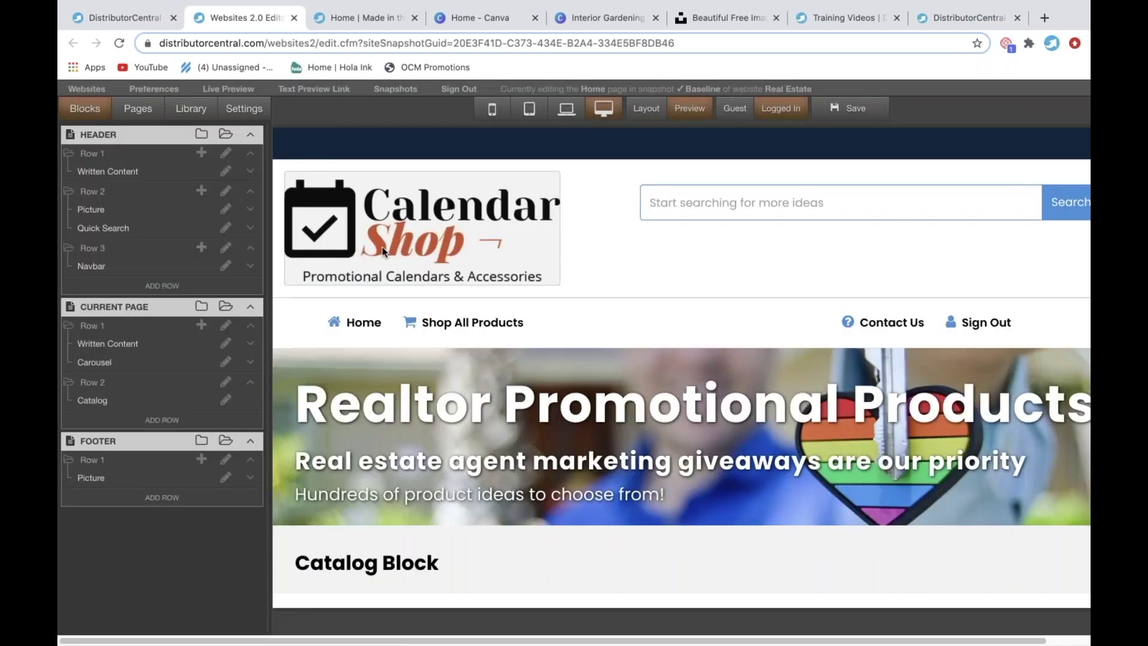
scroll(437, 418, down, 2)
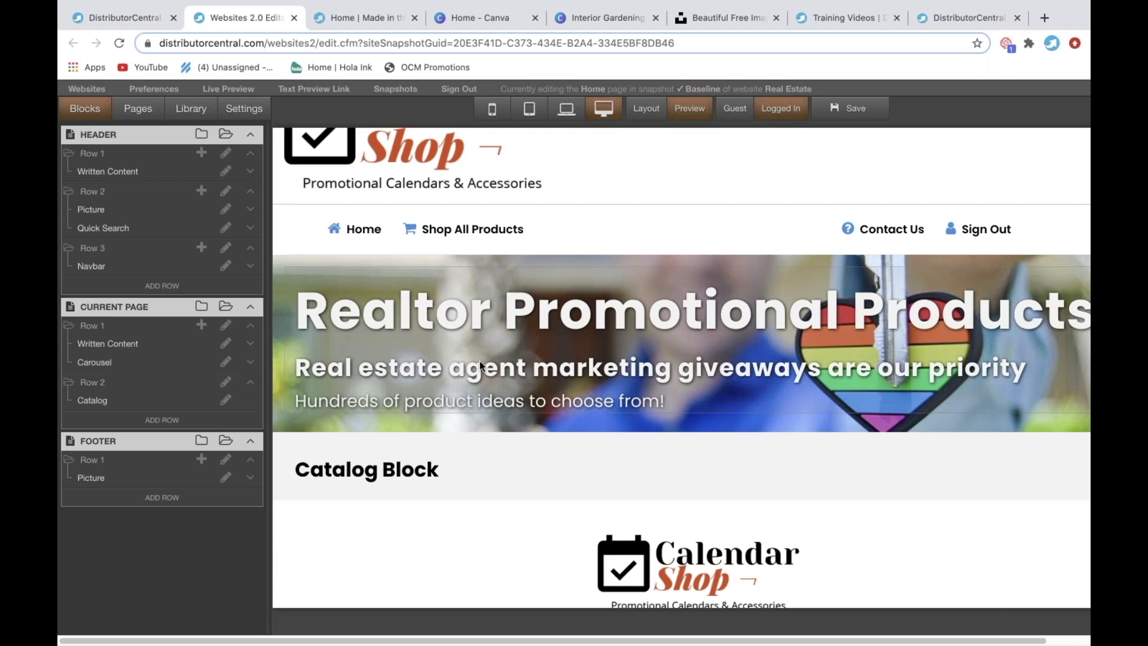
scroll(481, 362, up, 2)
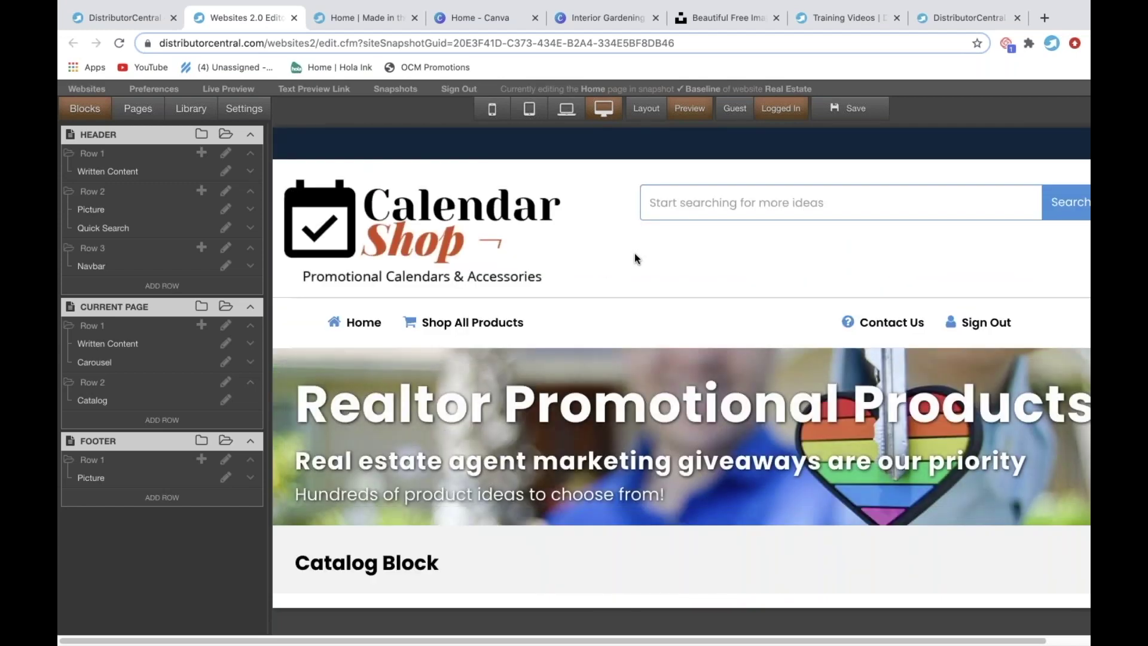
Open the home page banner's text for editing and change its main heading to "Contruction Promotional Products".
scroll(636, 258, down, 2)
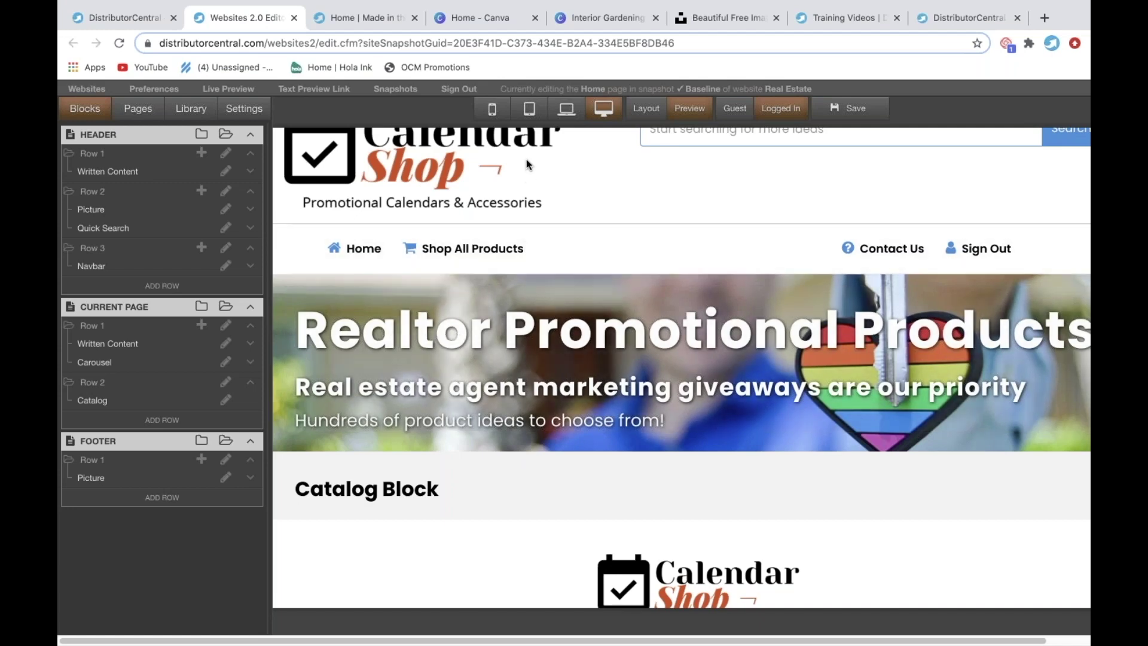
double_click(422, 336)
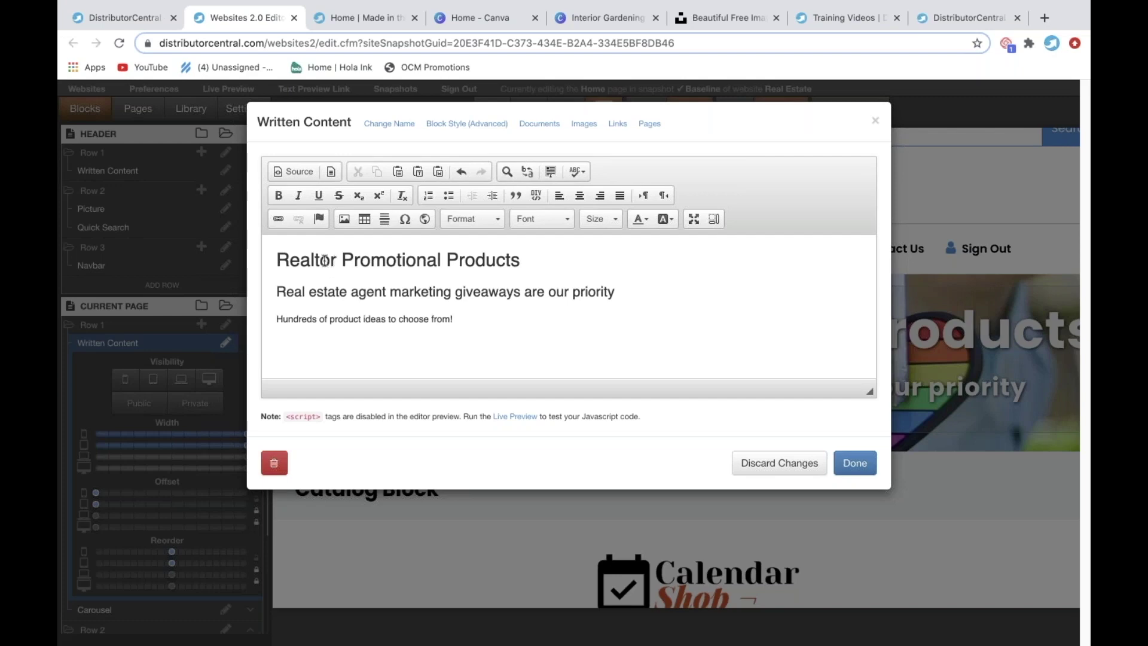
drag(337, 261, 278, 261)
text(Contruction)
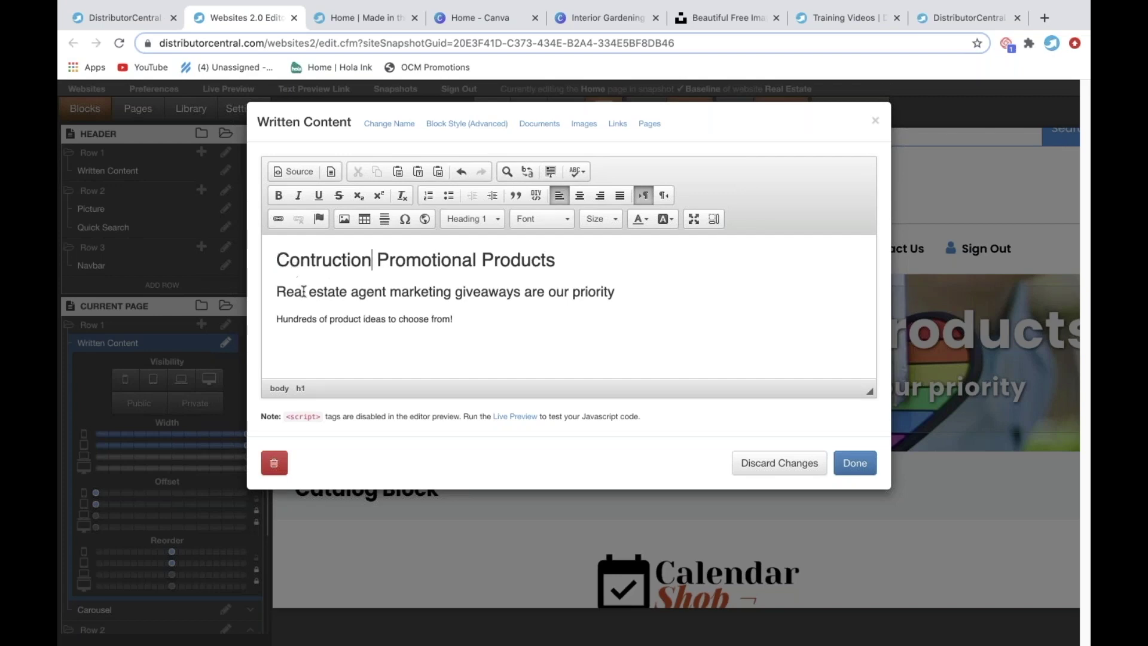
Replace the banner's subheading with "Apparel, safety products, tools and more..".
drag(276, 291, 614, 292)
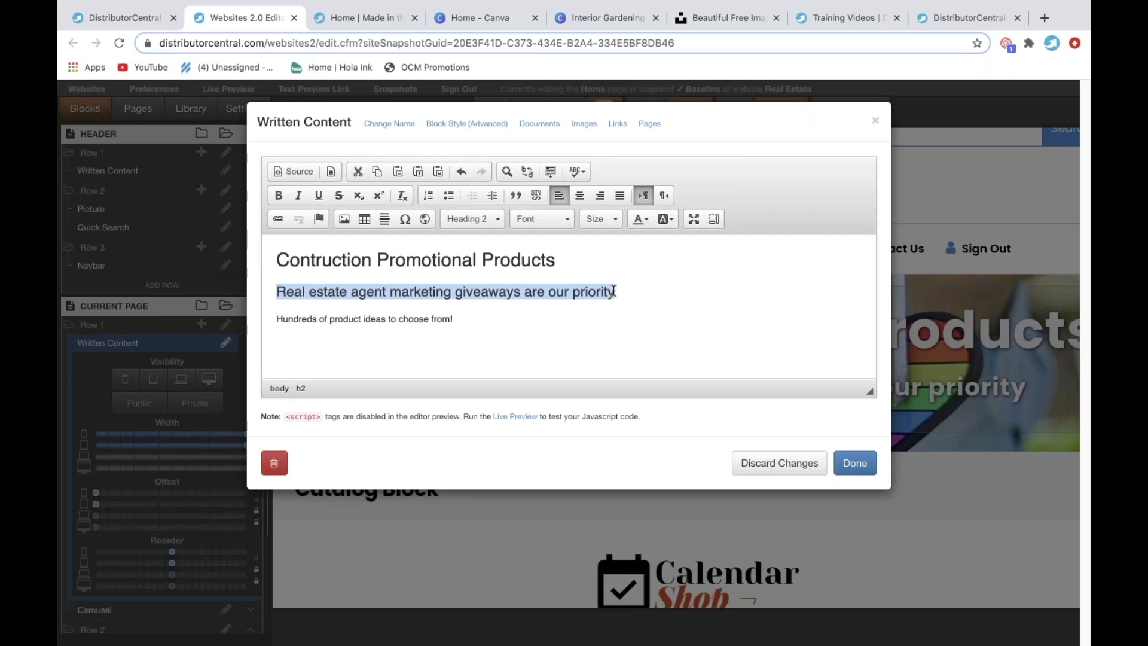
text(Apparel, safety pro)
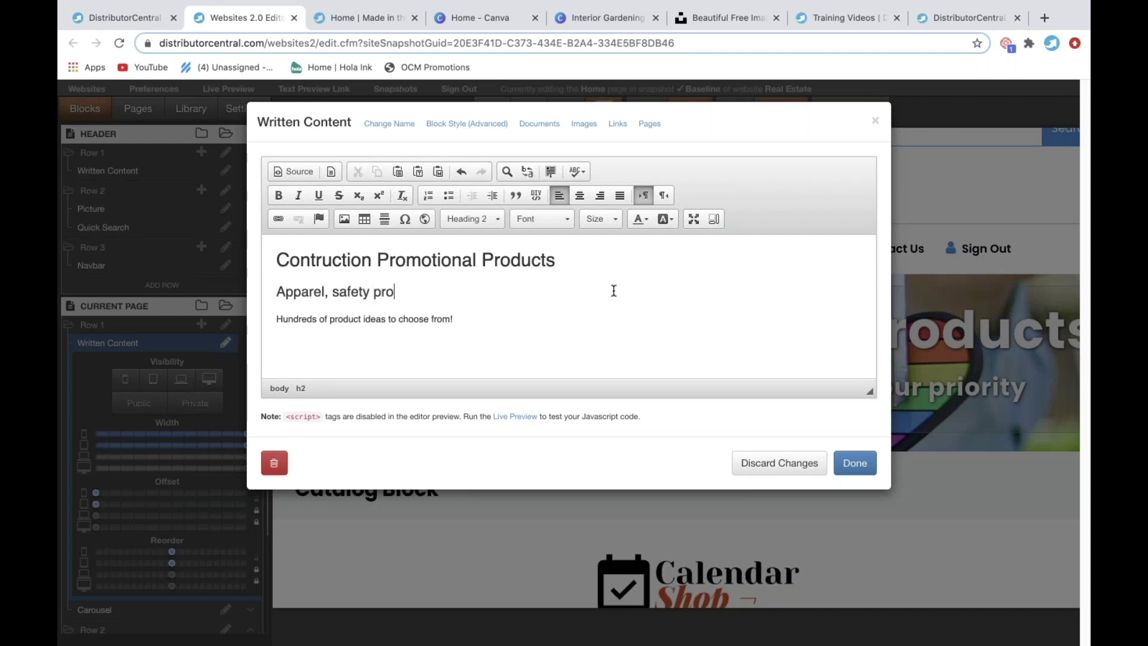
text(ducts, tools nd mor)
key(BackSpace)
key(BackSpace)
key(BackSpace)
key(BackSpace)
key(BackSpace)
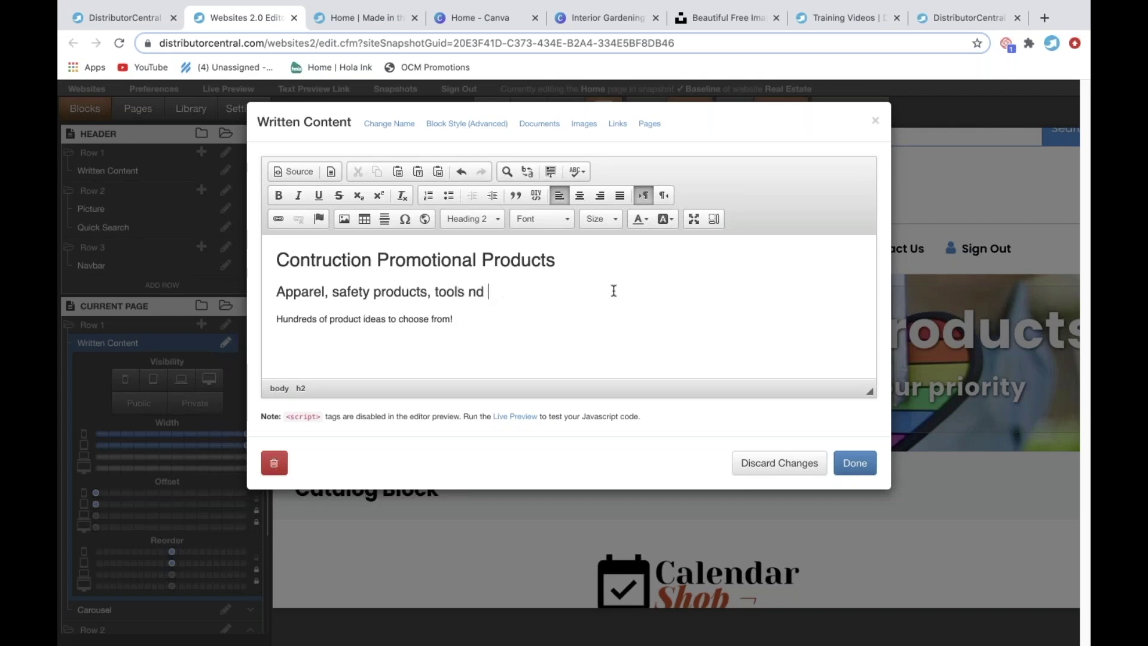
text(and more..)
Delete the banner's third text line, break the heading into two lines after "Contruction", and apply the text changes.
triple_click(421, 315)
key(BackSpace)
click(377, 260)
key(Return)
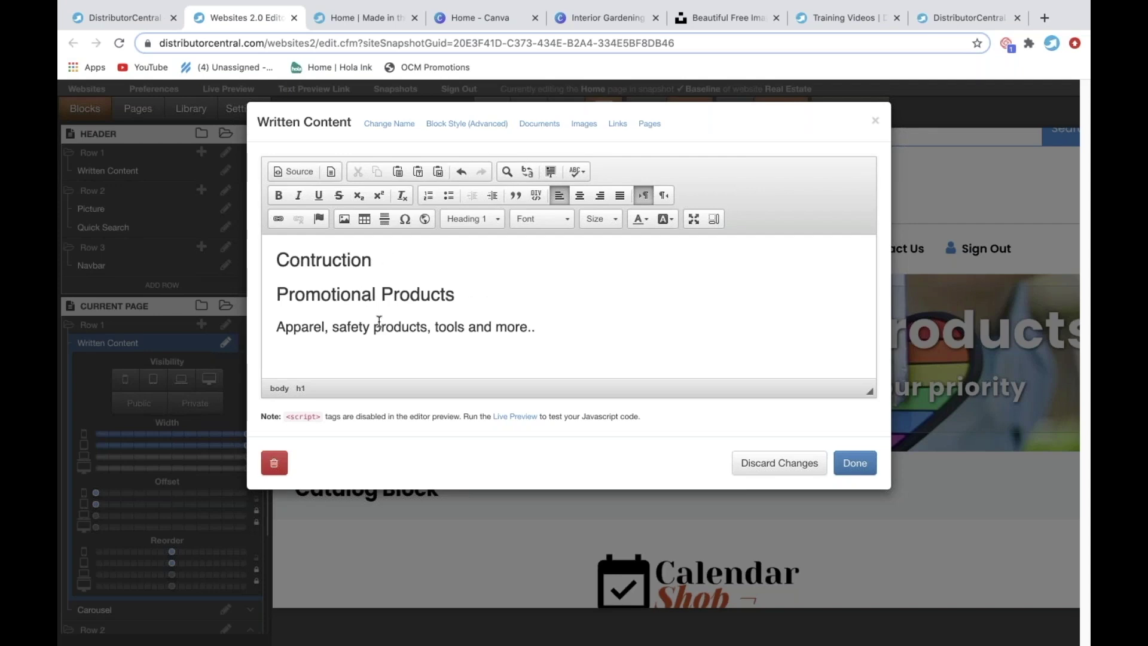
click(855, 464)
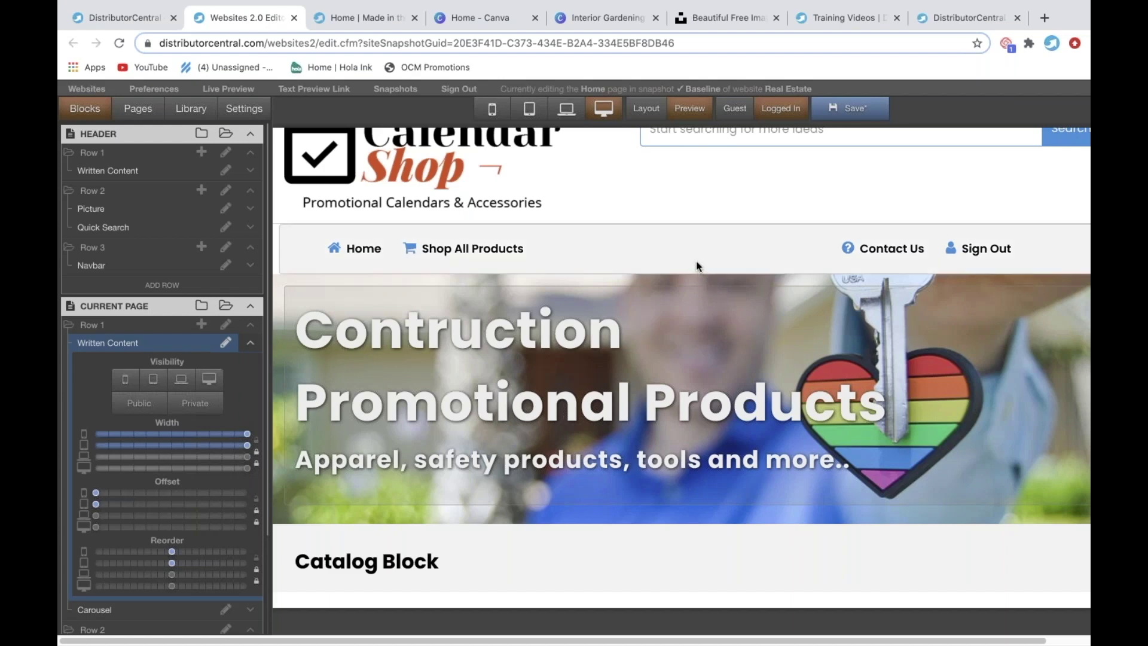
Switch to Unsplash, search for "construction" photos, and download the one of seven construction workers standing on a white field.
click(710, 25)
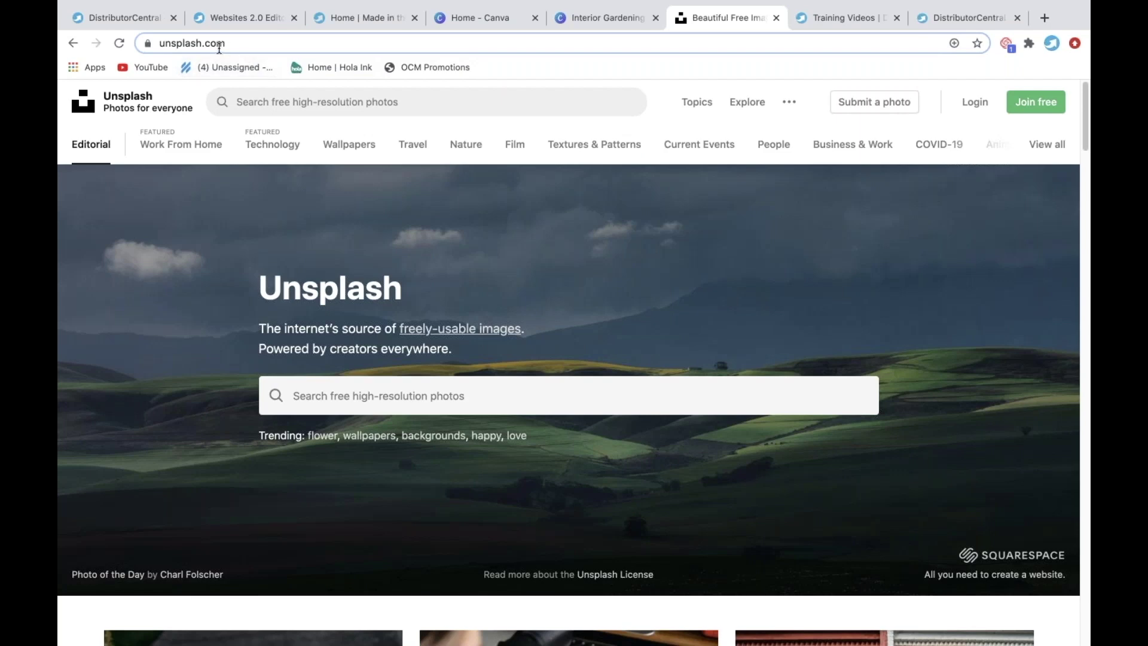
click(375, 99)
text(construction)
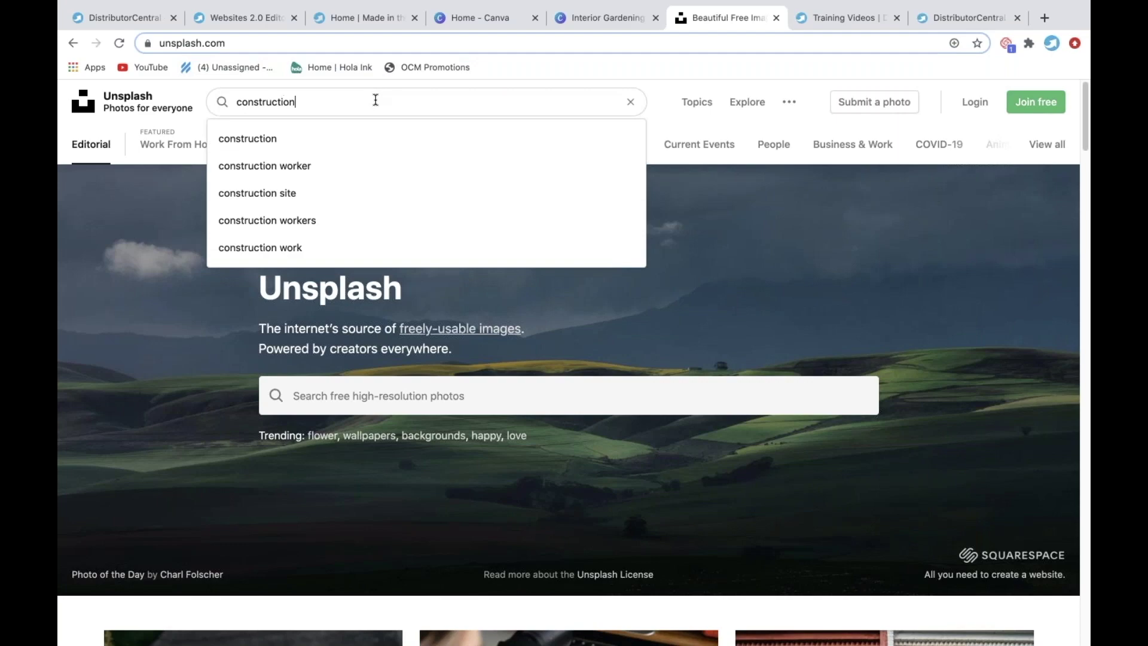
key(Return)
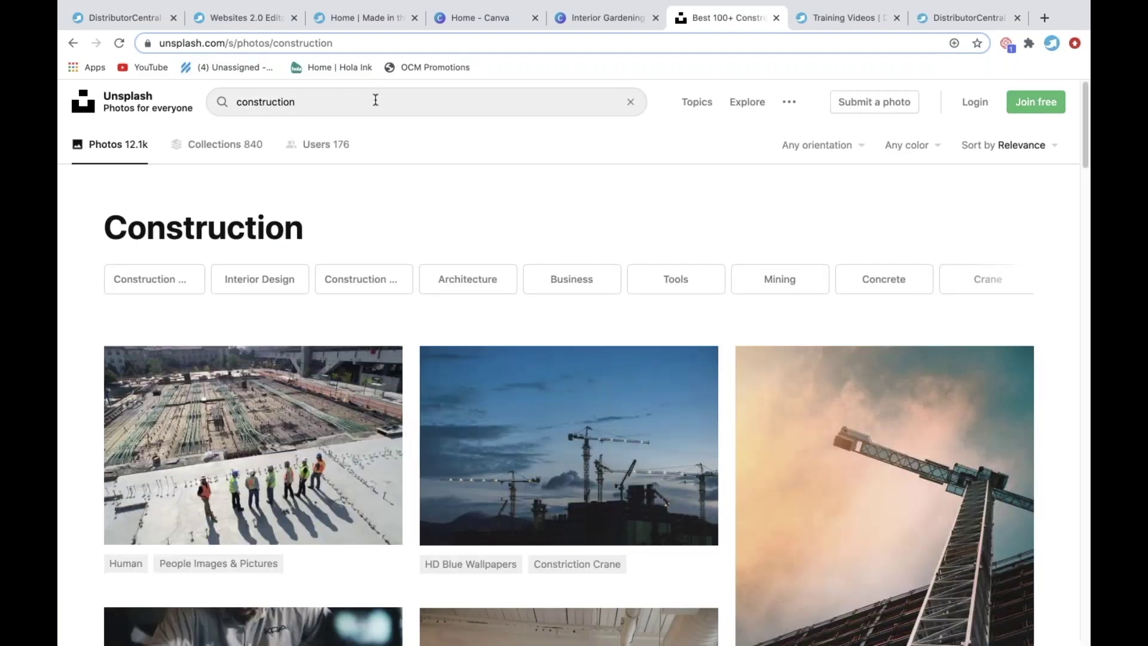
scroll(455, 203, down, 3)
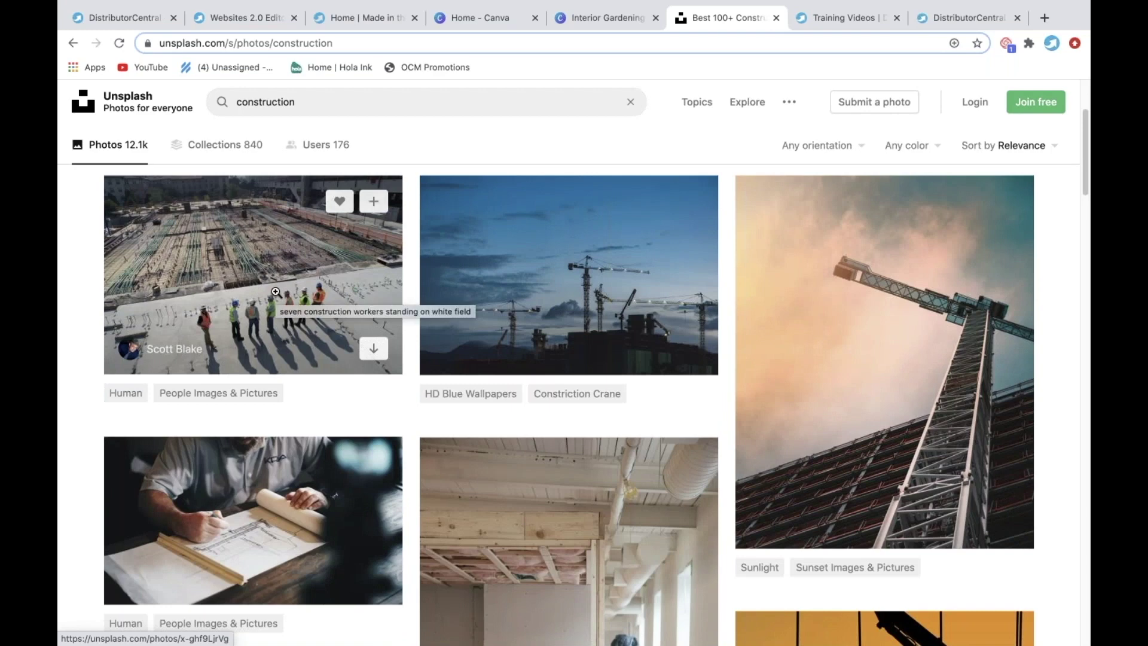
click(370, 350)
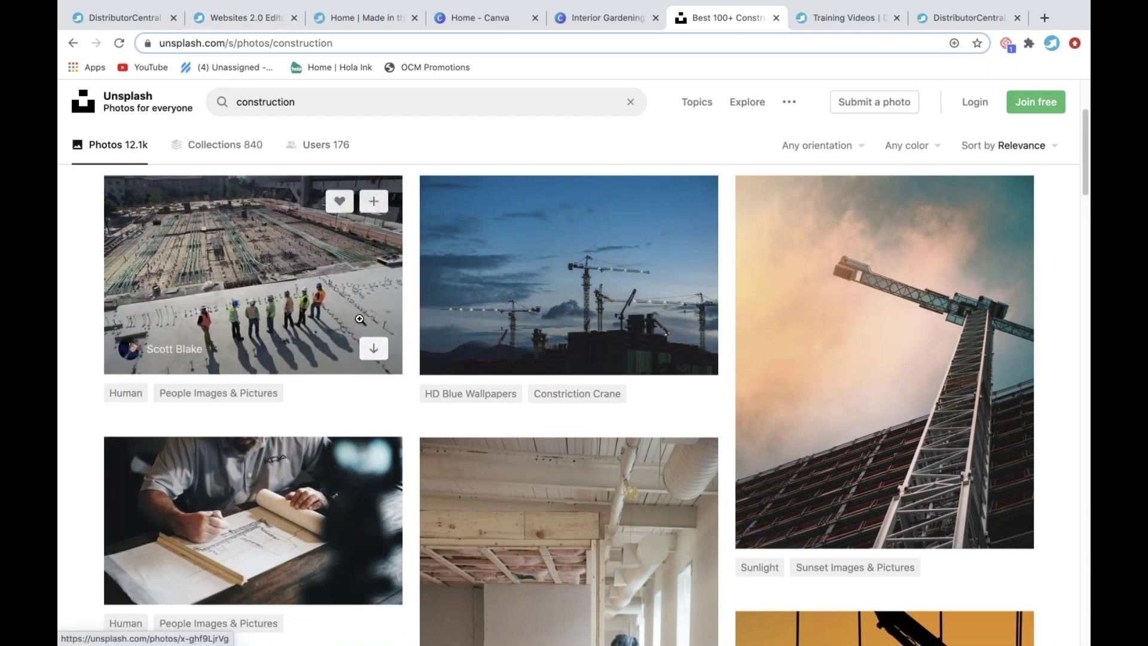
Return to the website editor, open the current page's CSS for editing, and bring up the image library.
click(251, 17)
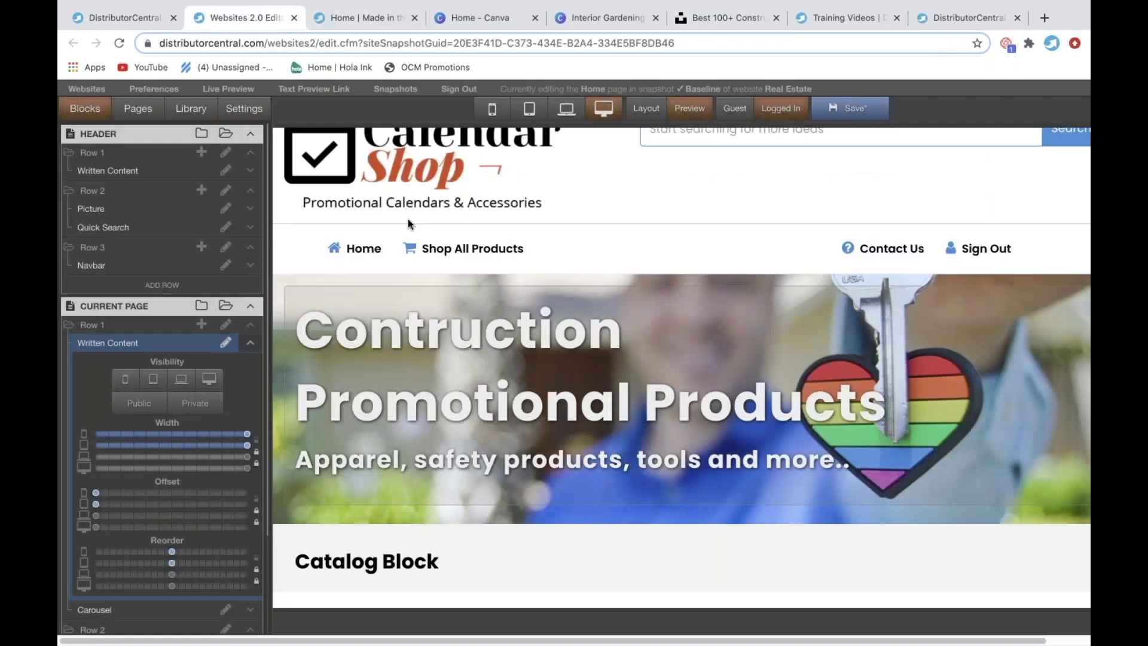
click(239, 109)
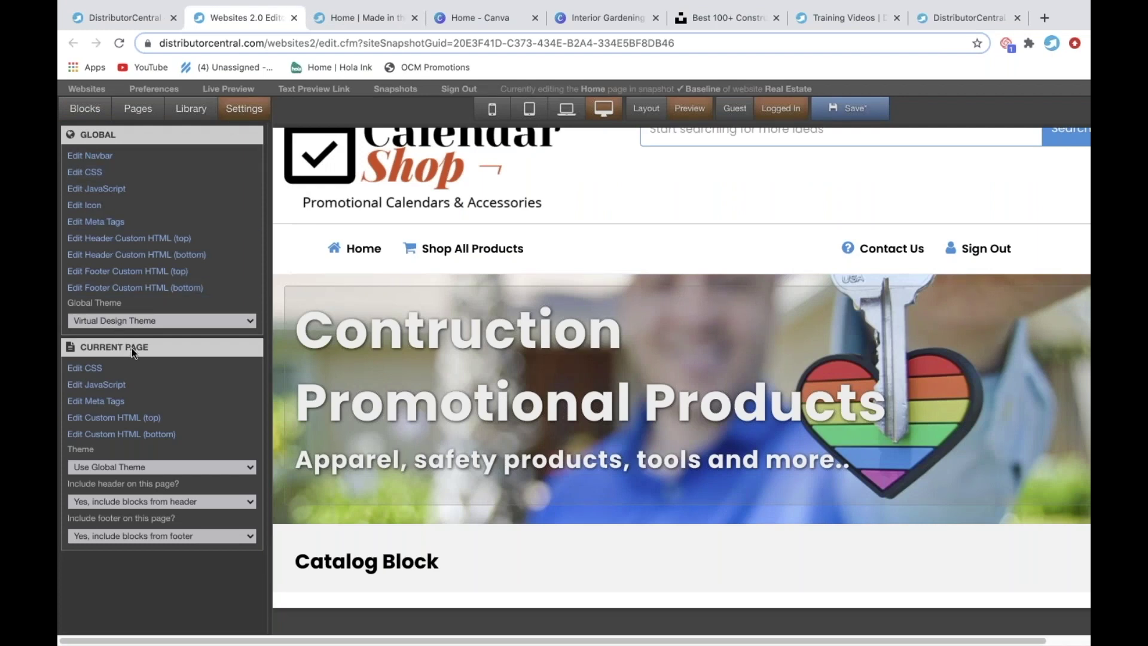
click(88, 369)
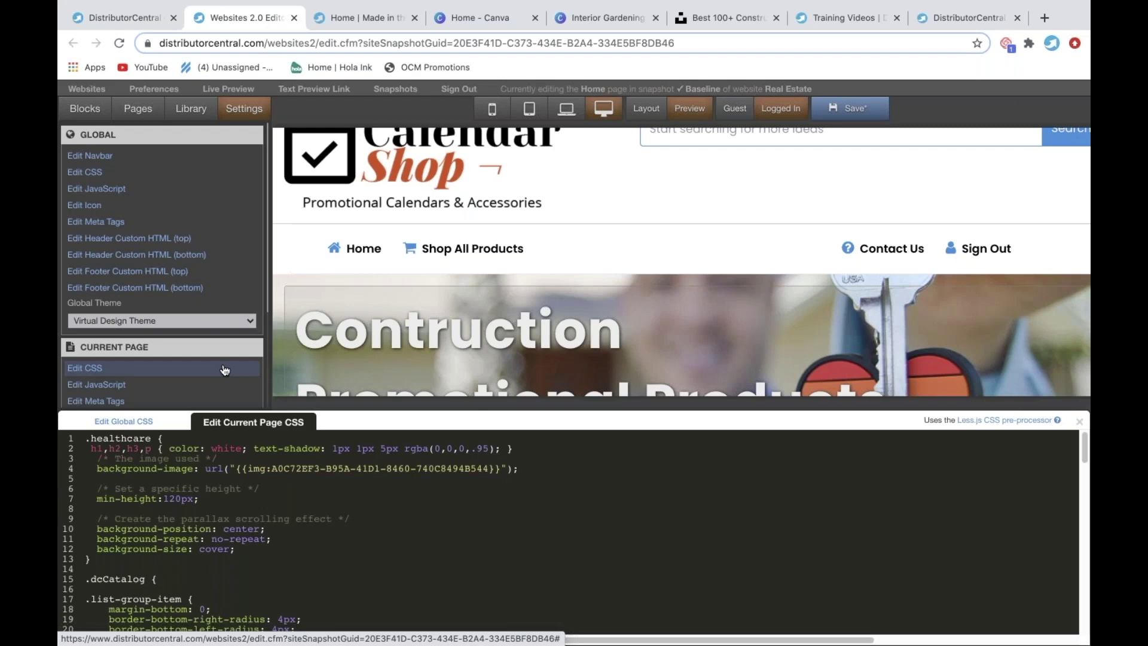
click(192, 110)
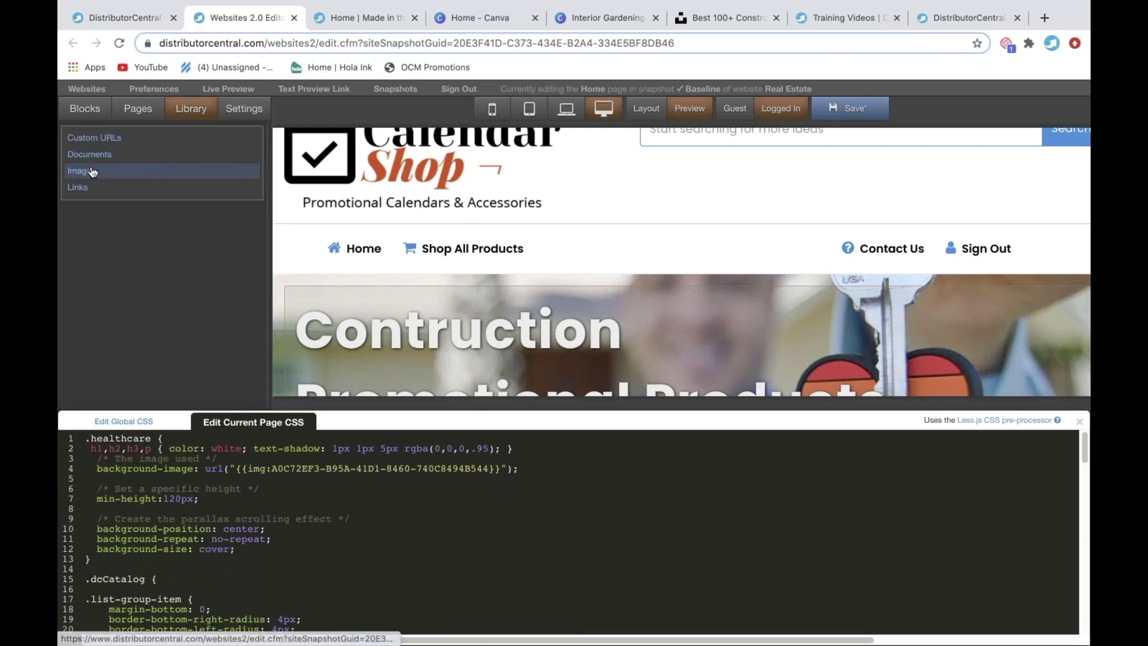
click(90, 171)
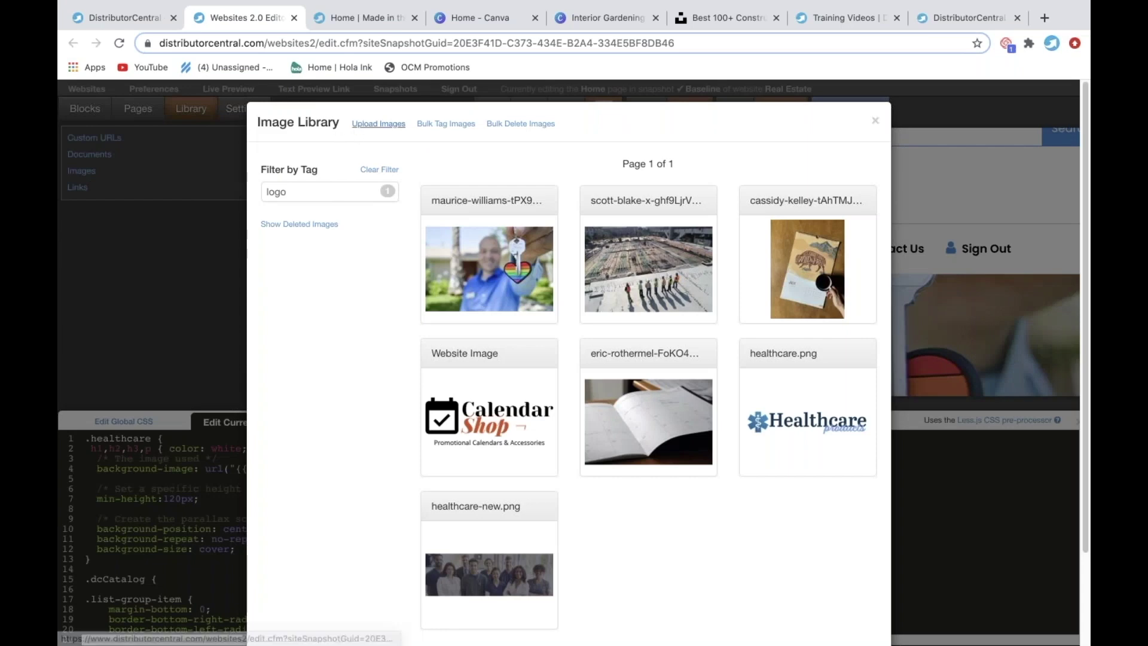
Try to upload calendar-shop-logo.png to the image library.
click(362, 127)
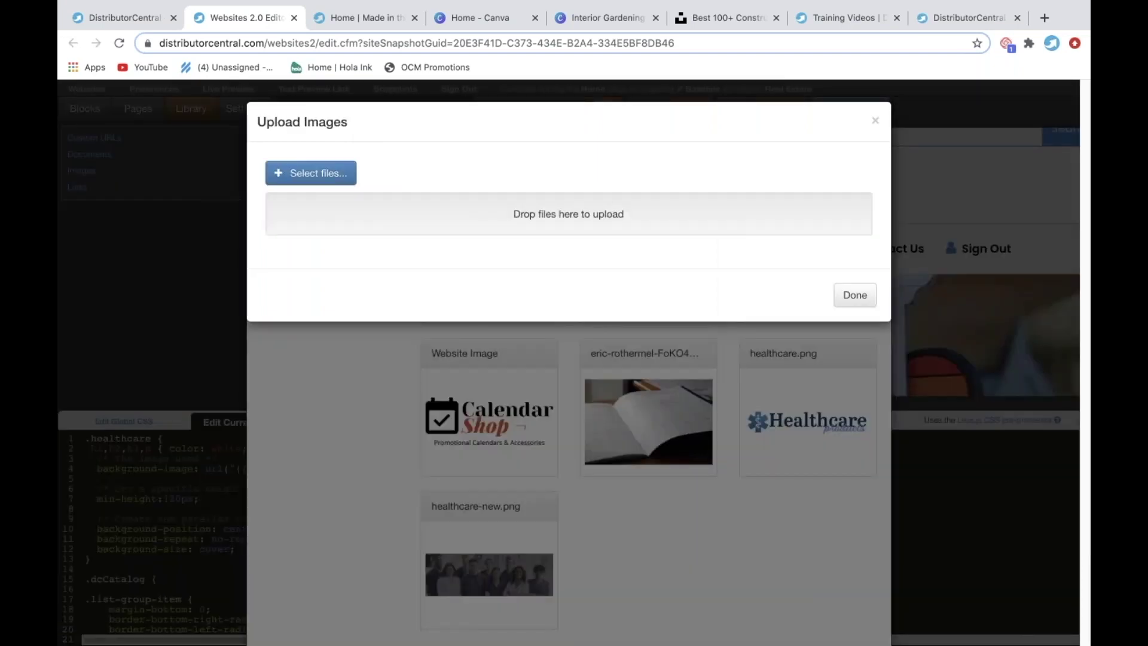
click(311, 181)
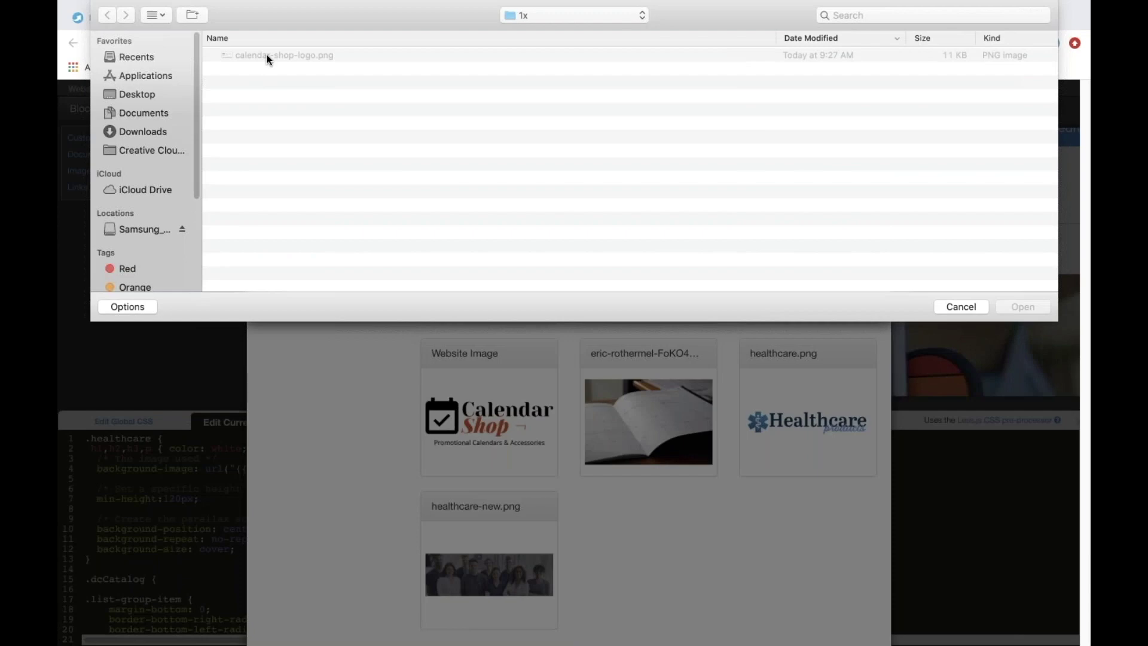
click(268, 57)
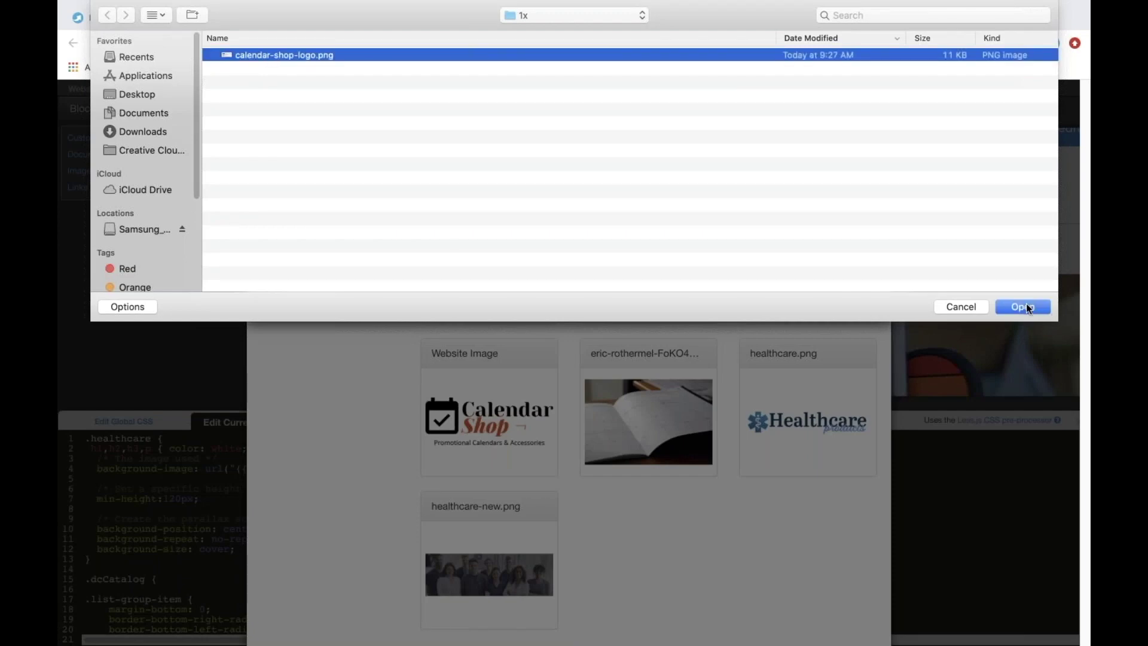
click(1025, 305)
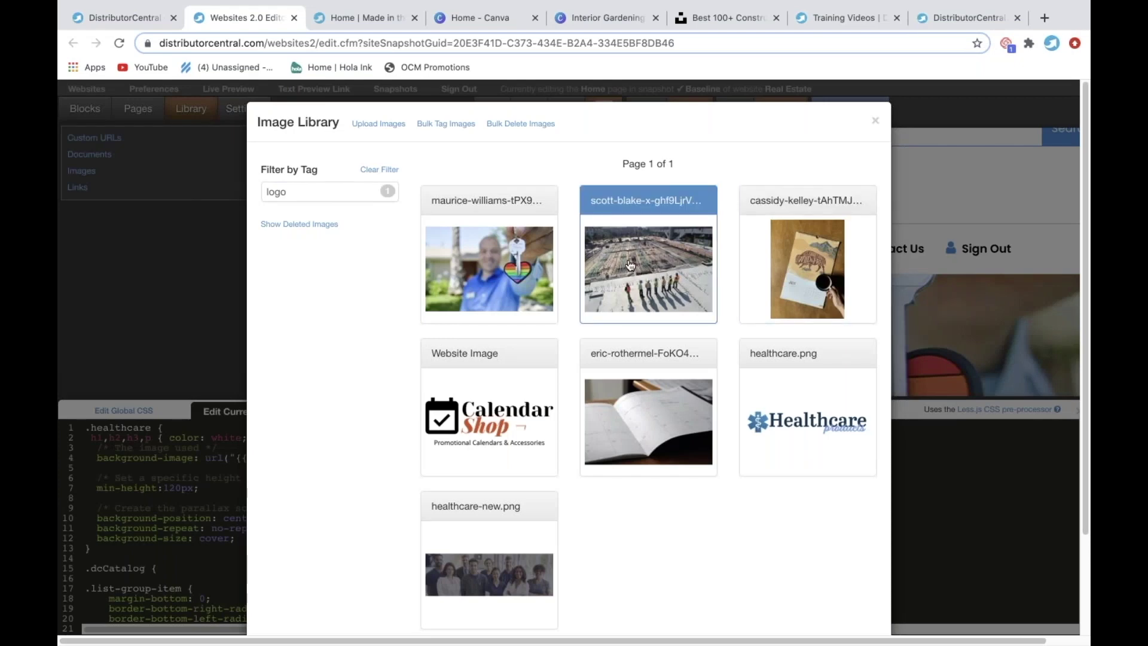
Copy the Image URL from the construction workers photo's details and close the image library.
click(630, 265)
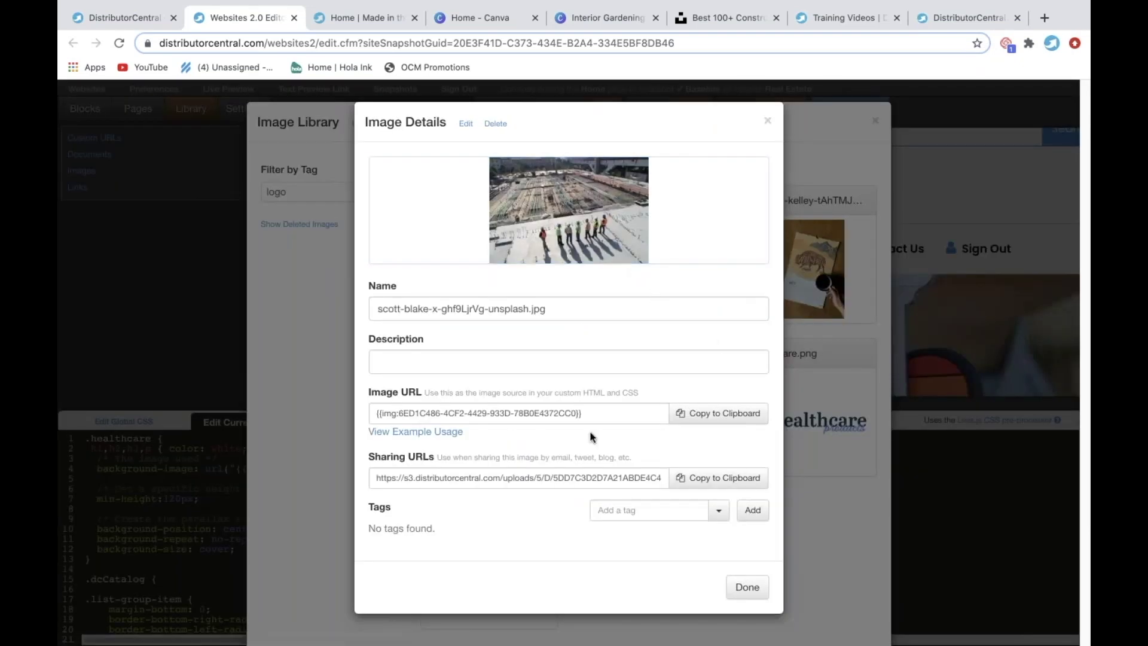
click(724, 417)
key(ctrl+c)
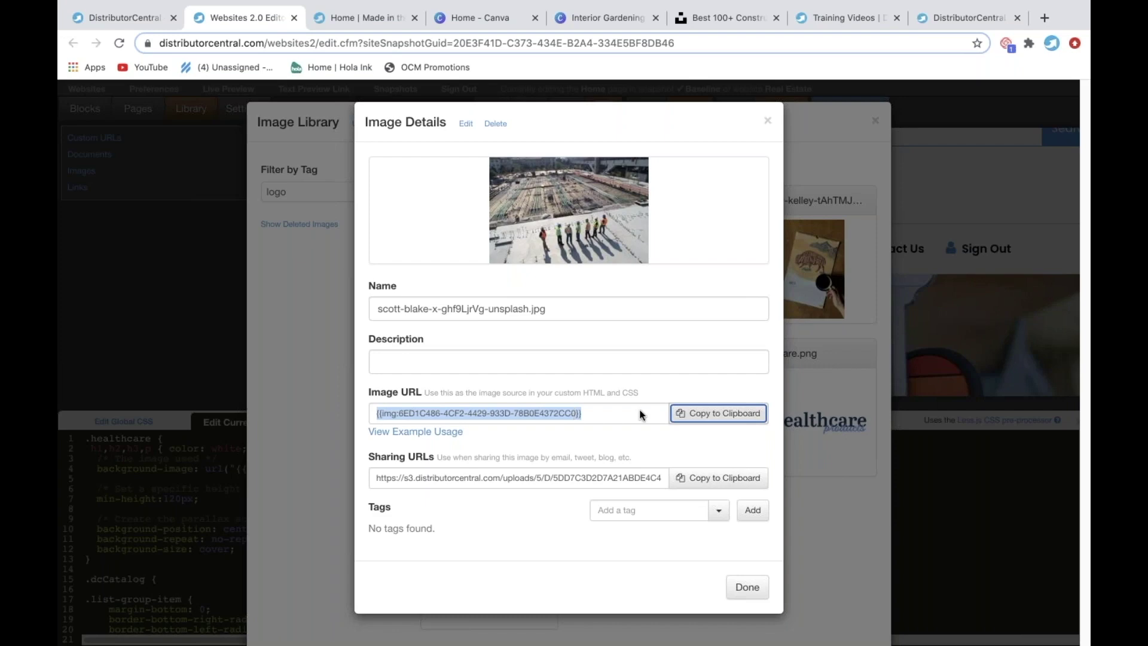
click(741, 588)
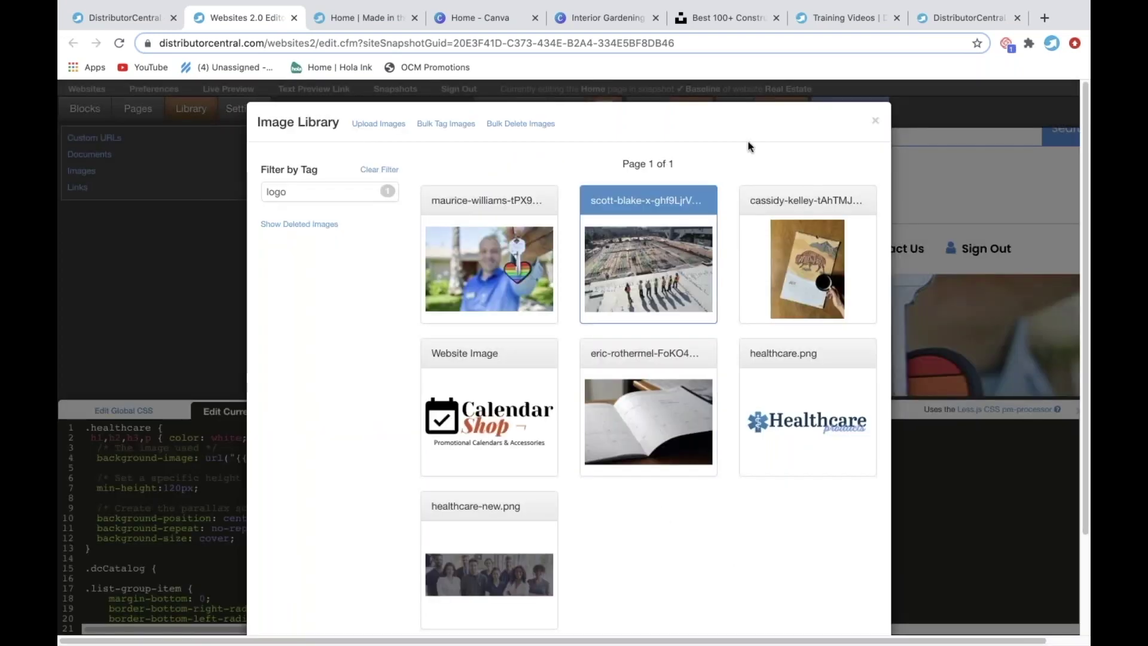
click(876, 121)
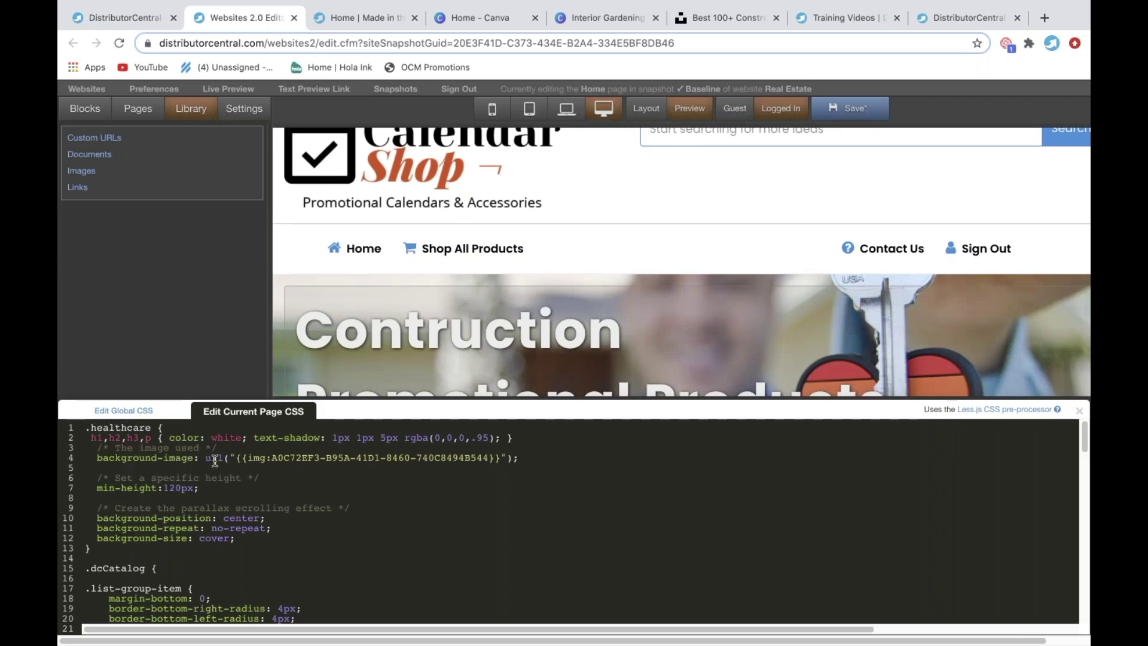
Replace the image reference in the .healthcare rule's background-image with the copied construction photo URL and check the banner.
drag(234, 458, 501, 458)
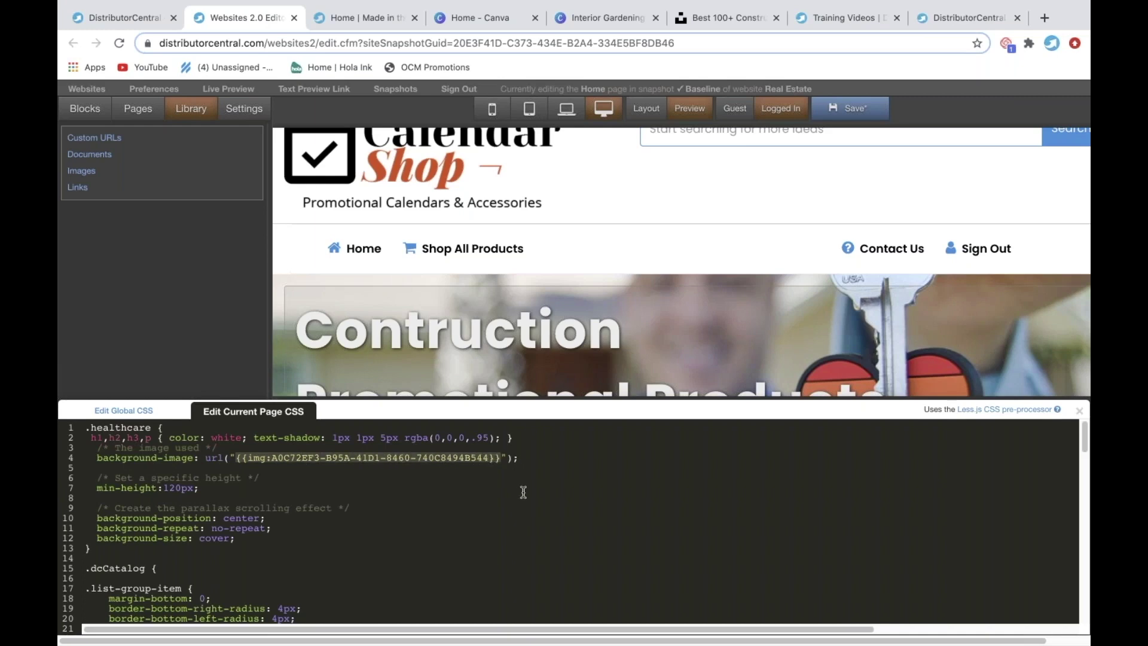
key(ctrl+v)
click(548, 487)
scroll(741, 320, down, 4)
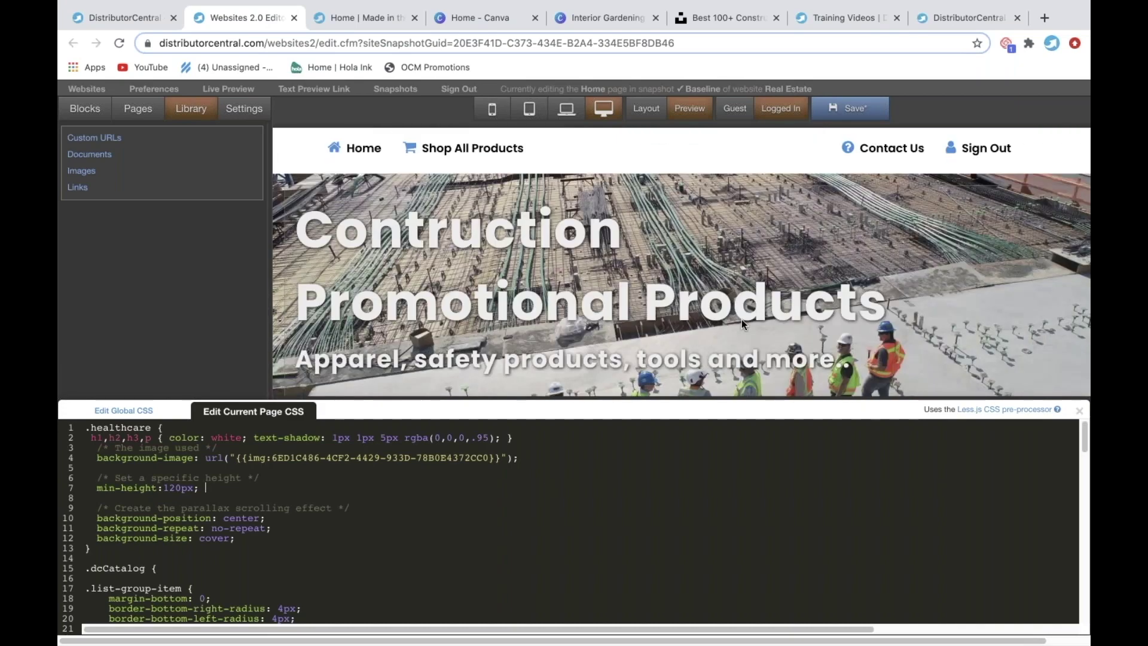
scroll(724, 285, up, 3)
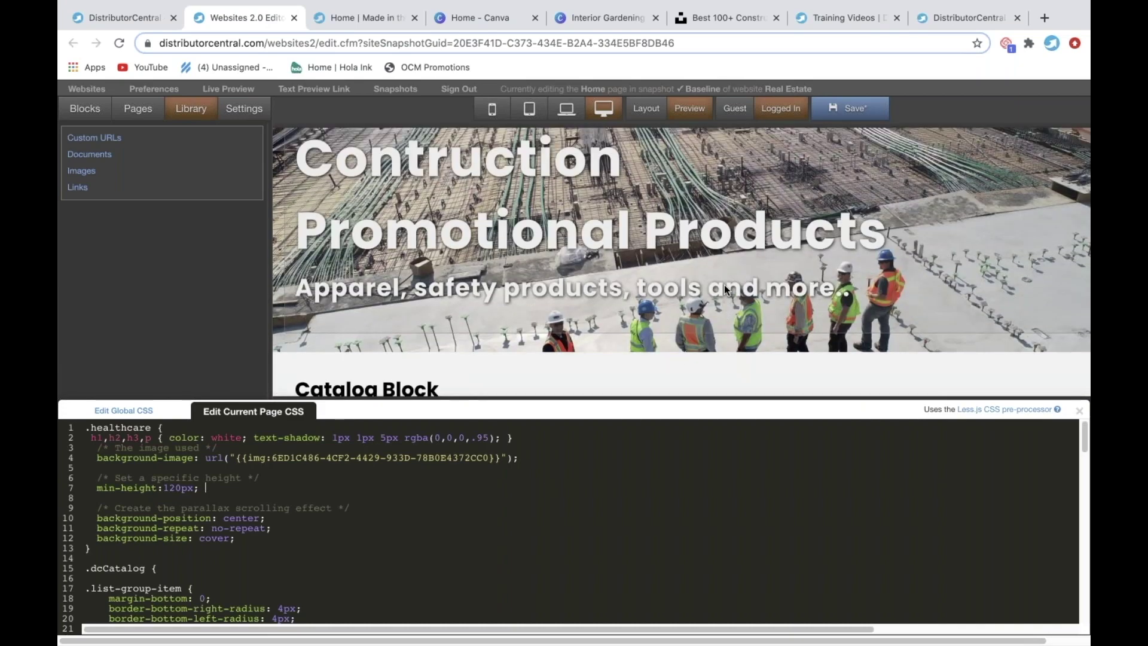
scroll(723, 286, down, 5)
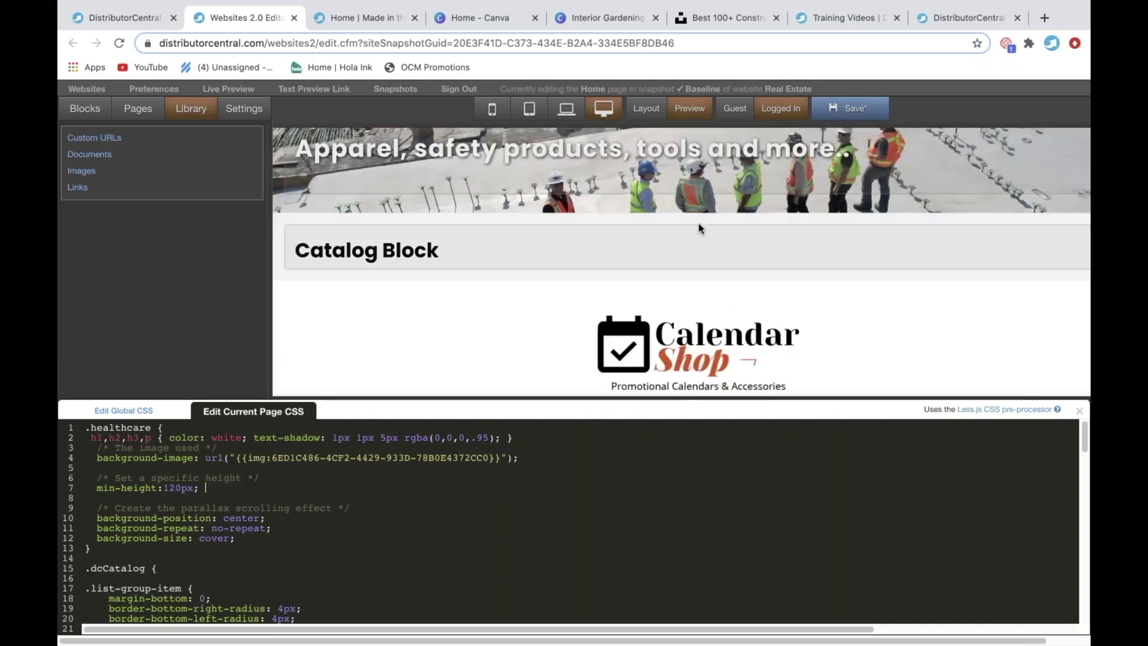
scroll(319, 272, up, 10)
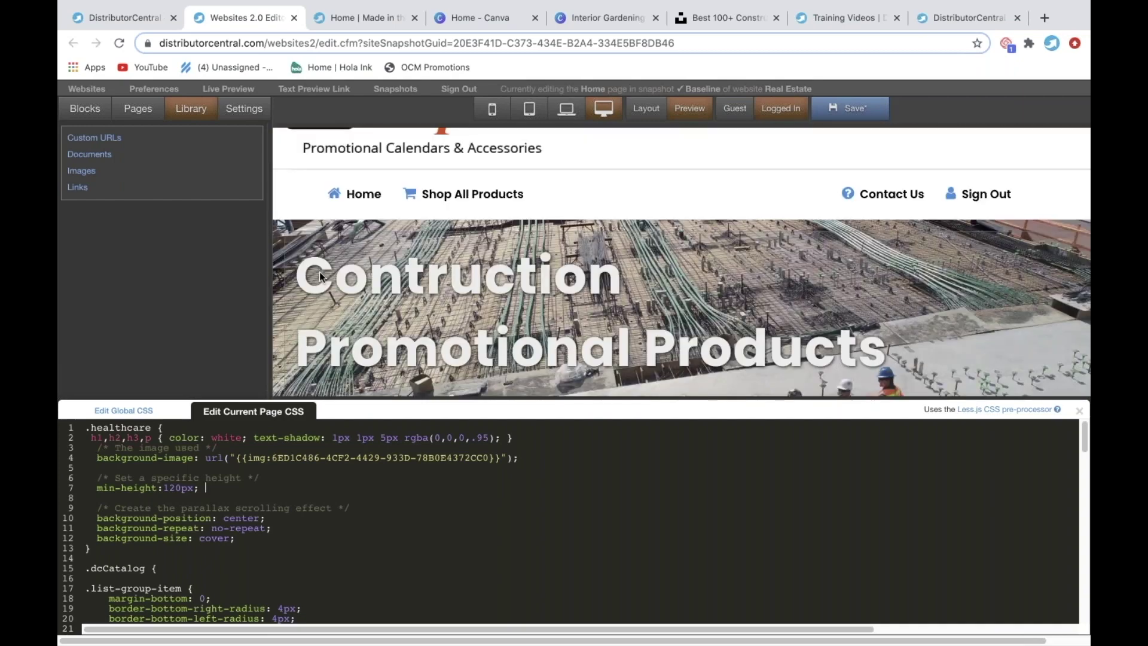
Save the website changes and view the home page in Live Preview.
click(848, 116)
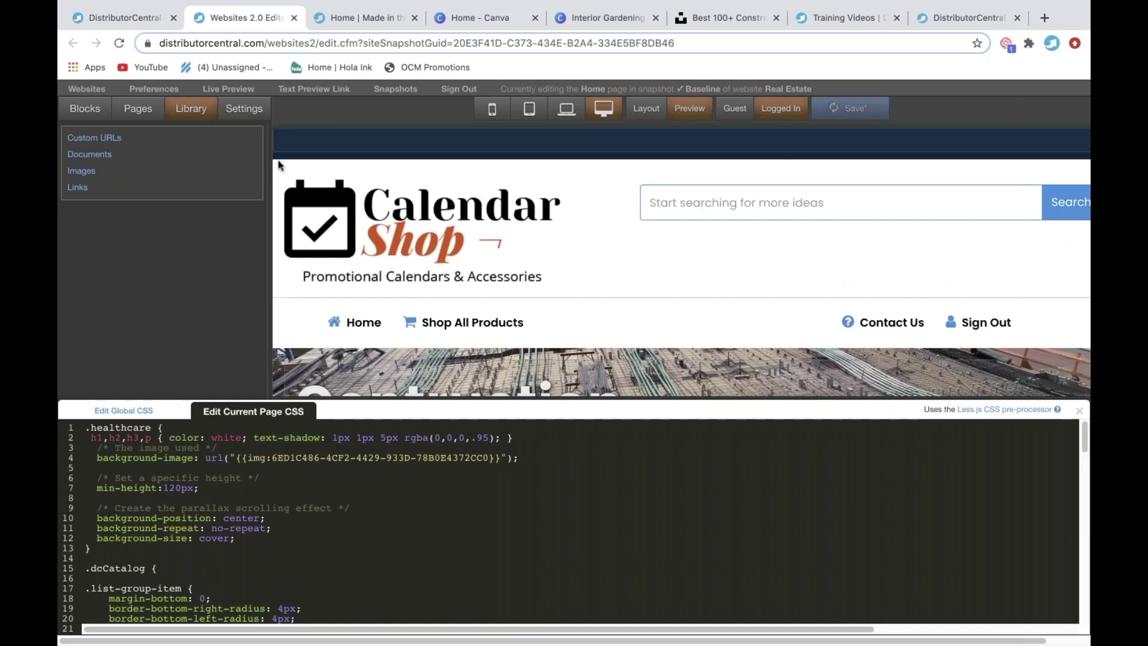
click(238, 90)
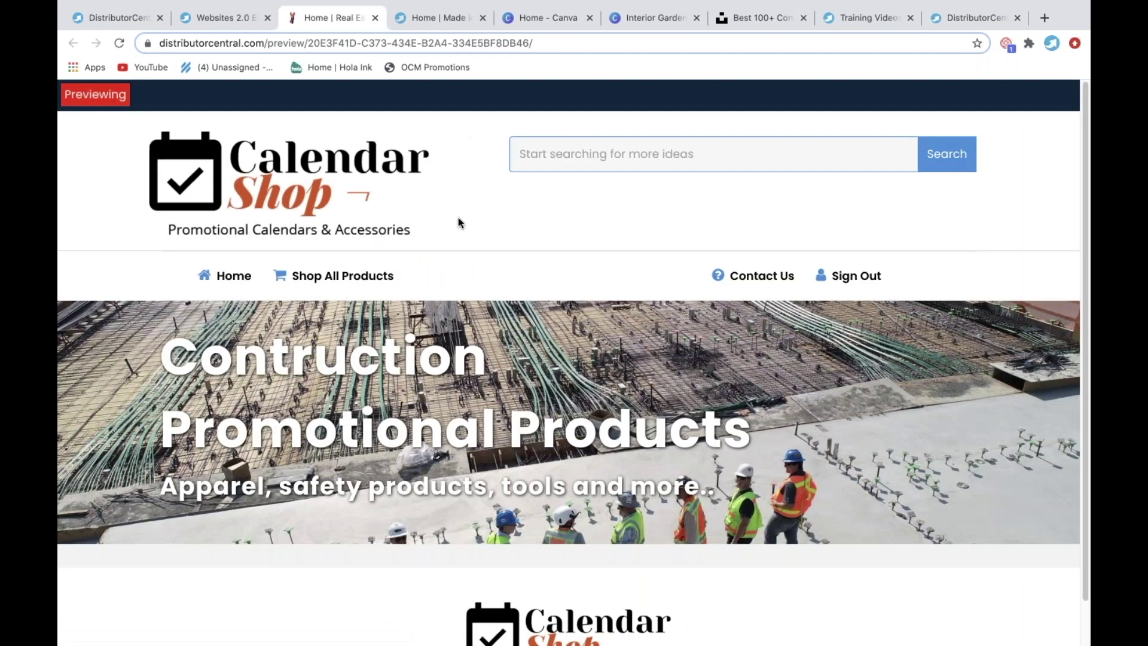
scroll(459, 221, down, 1)
scroll(459, 223, up, 1)
Look over the banner in the website editor again and return to the Create New Website Wizard page.
click(214, 17)
scroll(431, 274, down, 2)
scroll(442, 256, down, 4)
scroll(441, 256, up, 3)
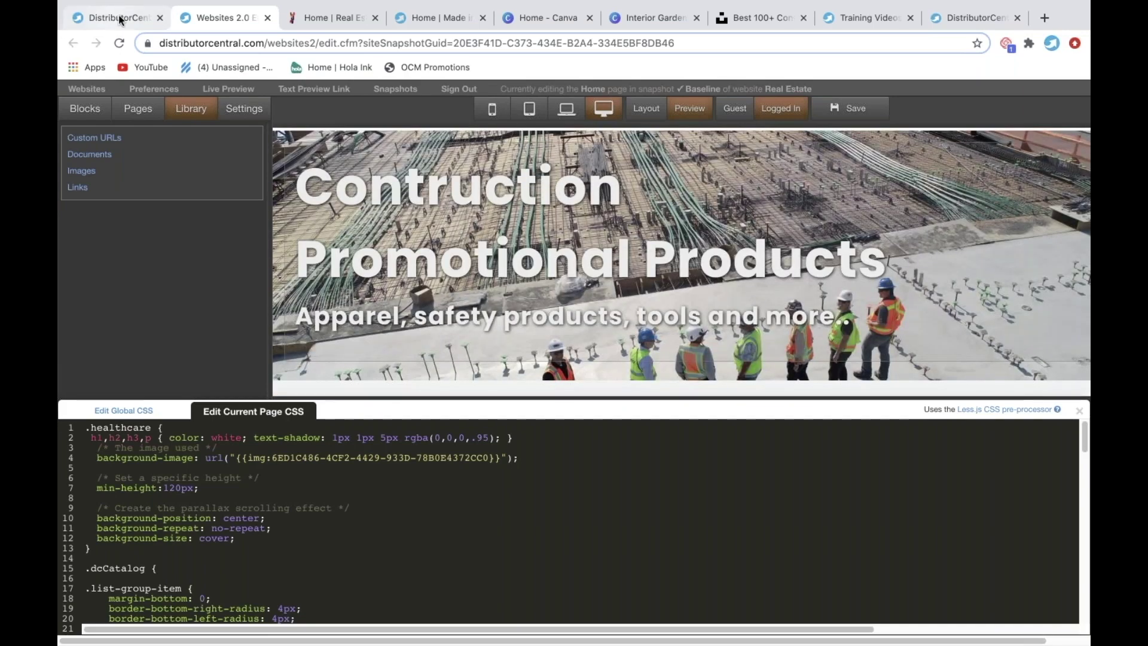
click(121, 19)
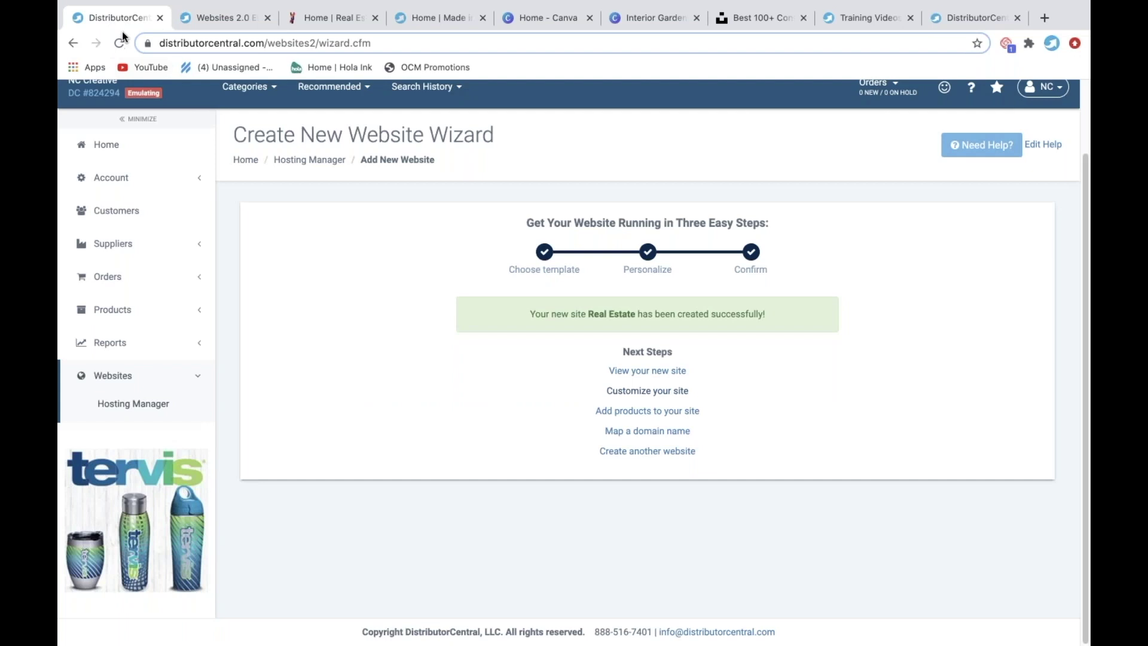
Open the Real Estate website's management page from the Hosting Manager and go to its Product Collections.
click(119, 408)
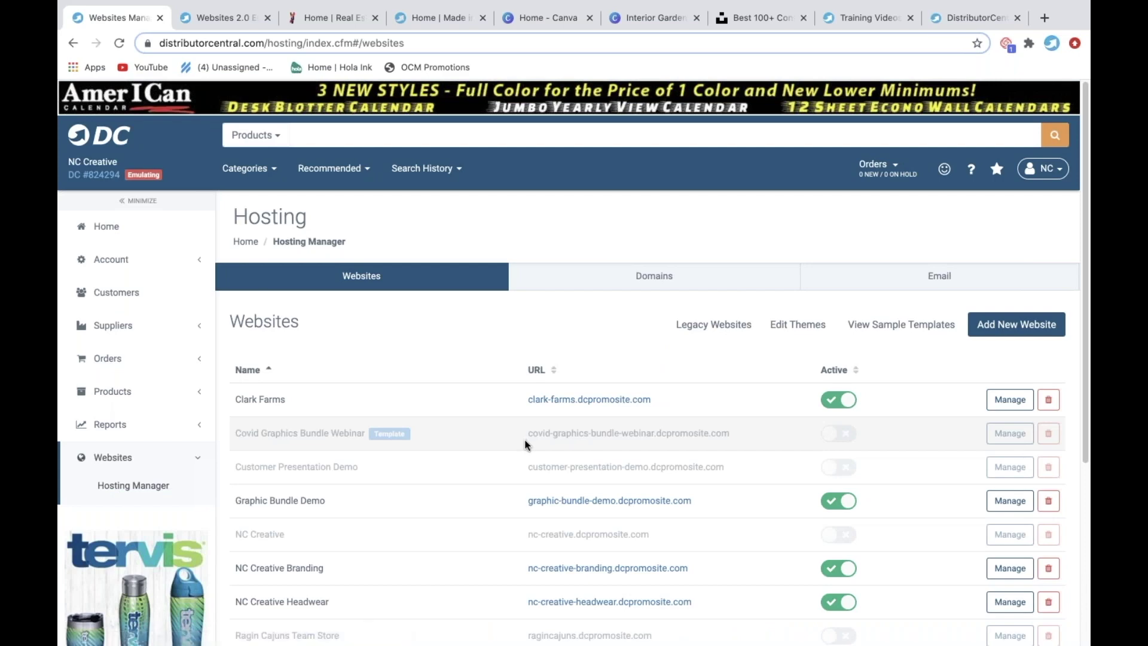
scroll(522, 439, down, 2)
scroll(522, 444, down, 3)
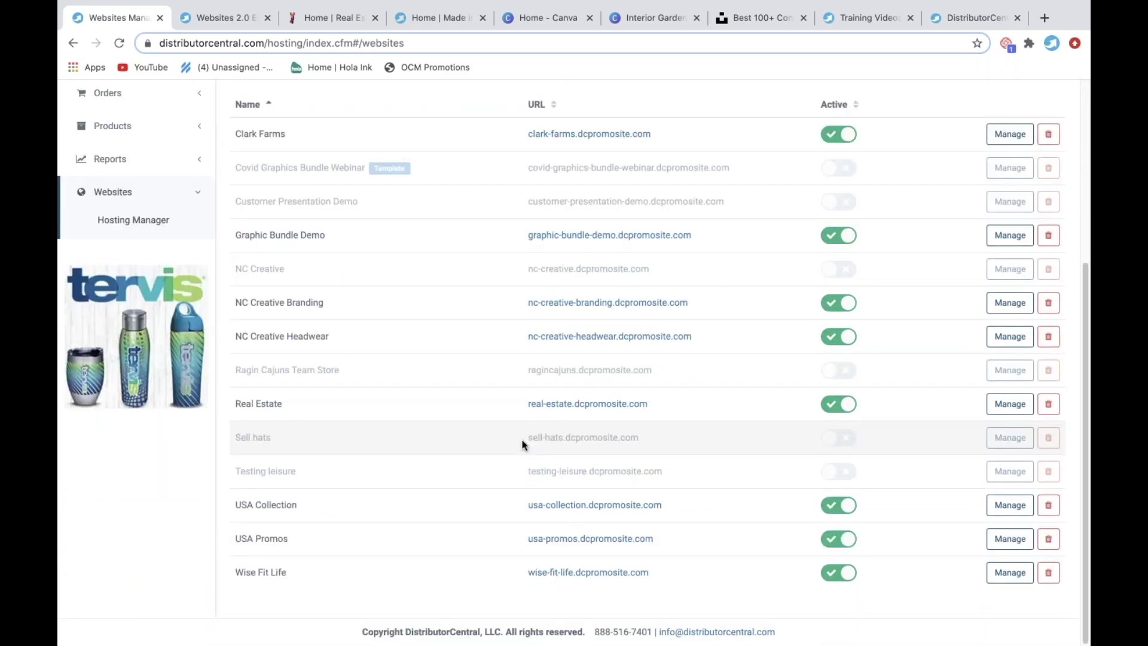
scroll(523, 445, up, 2)
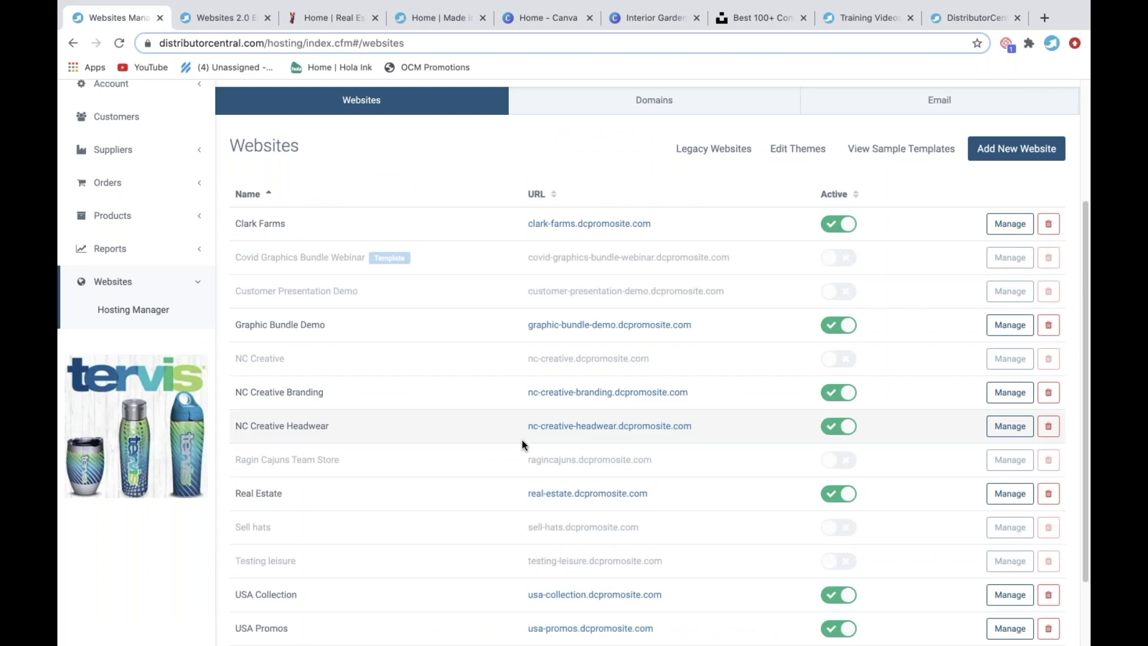
click(1009, 498)
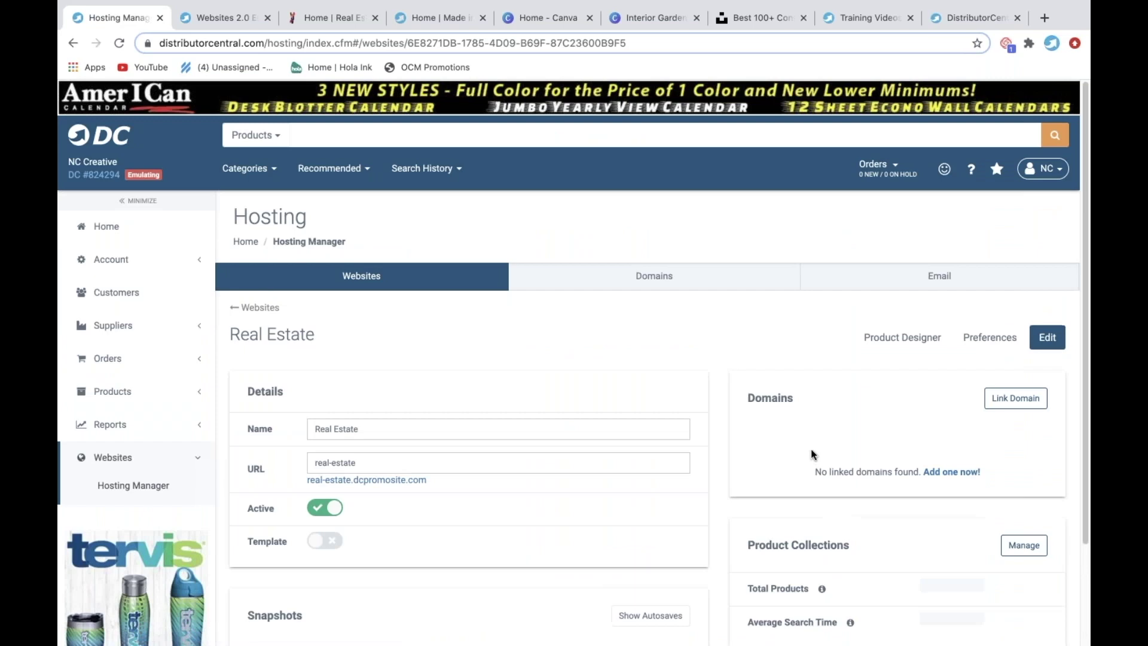
scroll(810, 472, down, 3)
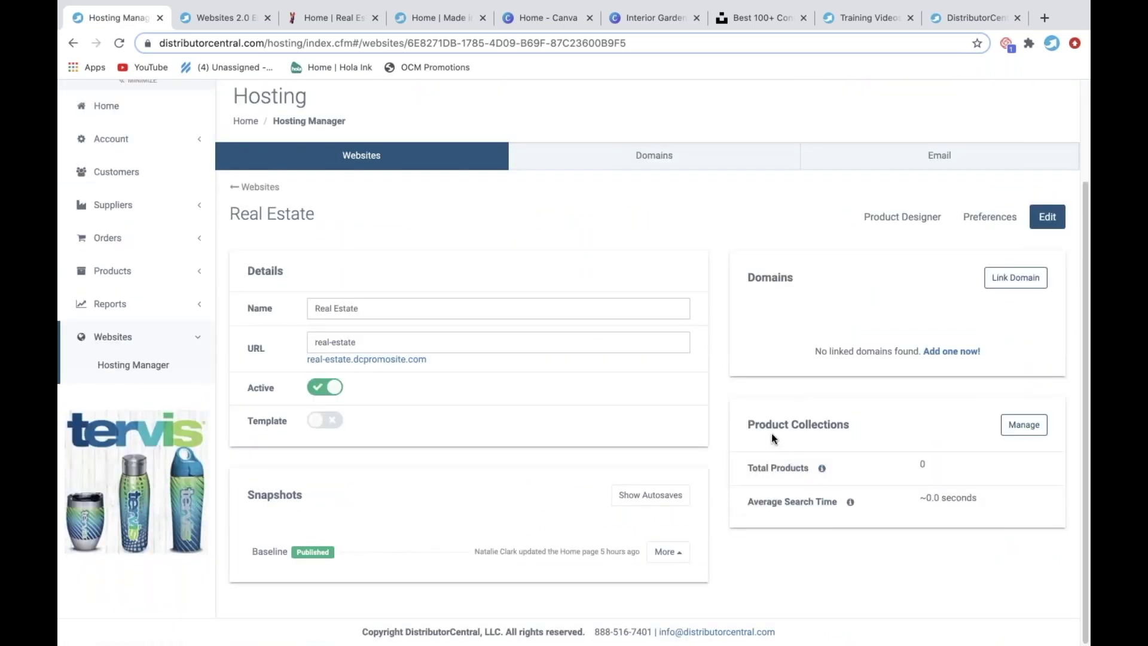
click(1014, 425)
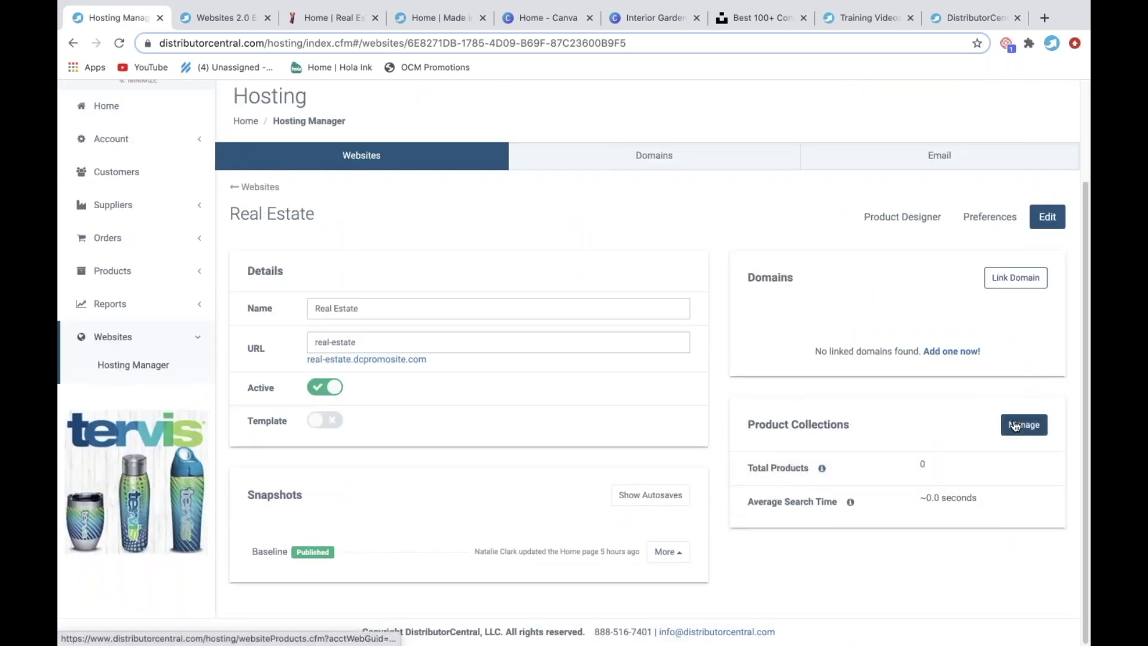
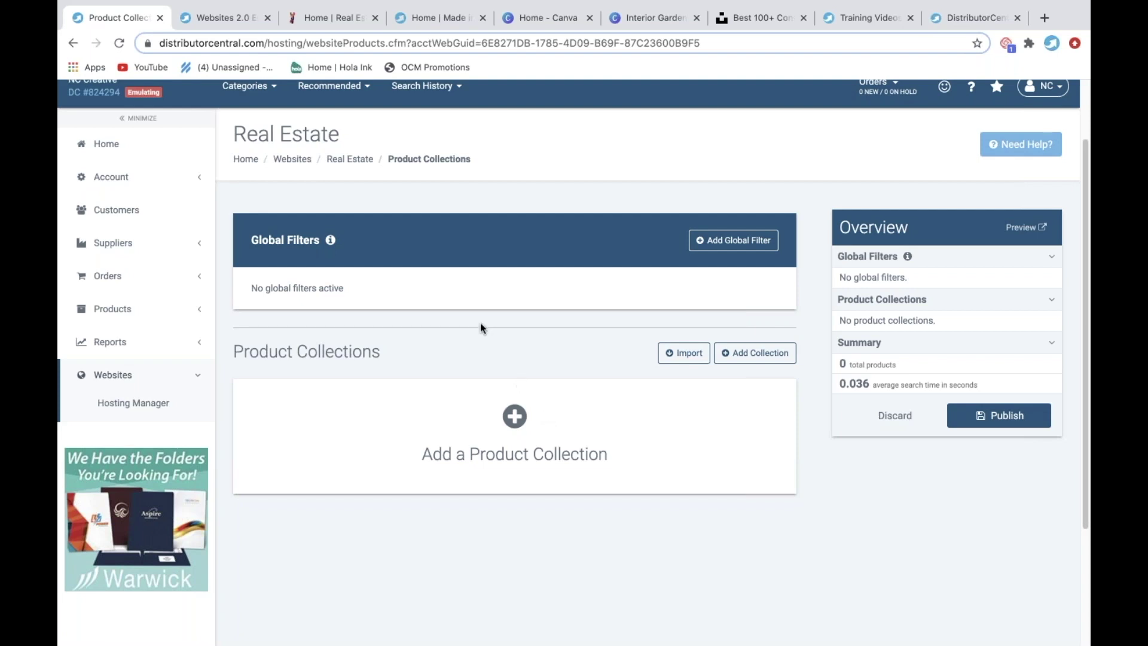
Add a product collection to the Real Estate site and name it Construction 1.
click(515, 417)
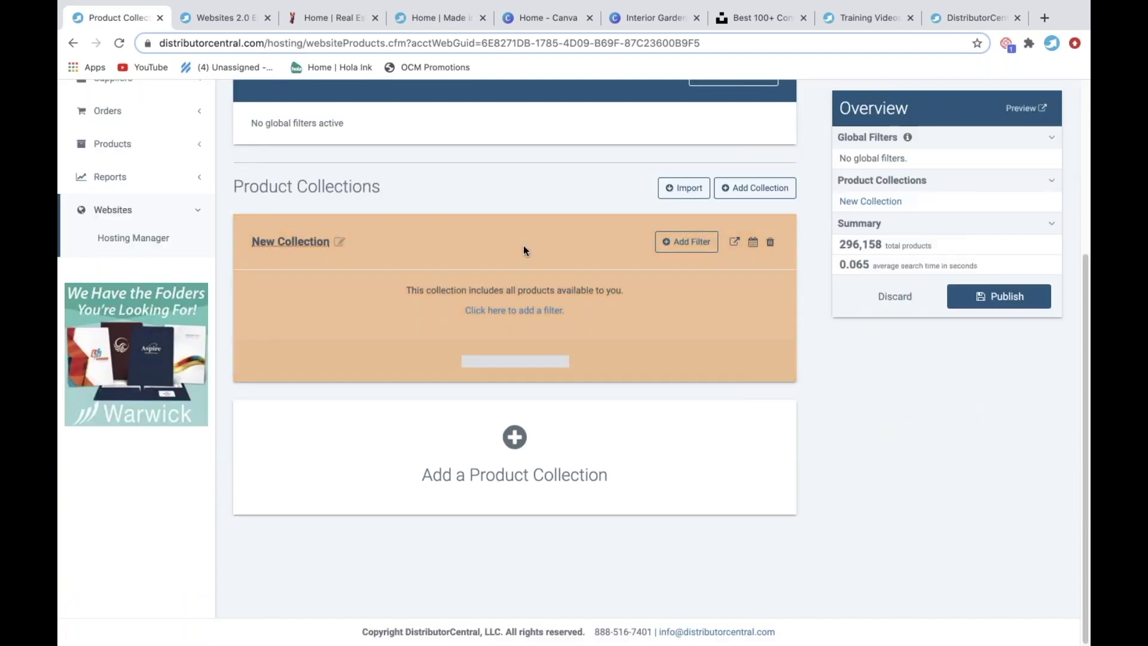
click(339, 242)
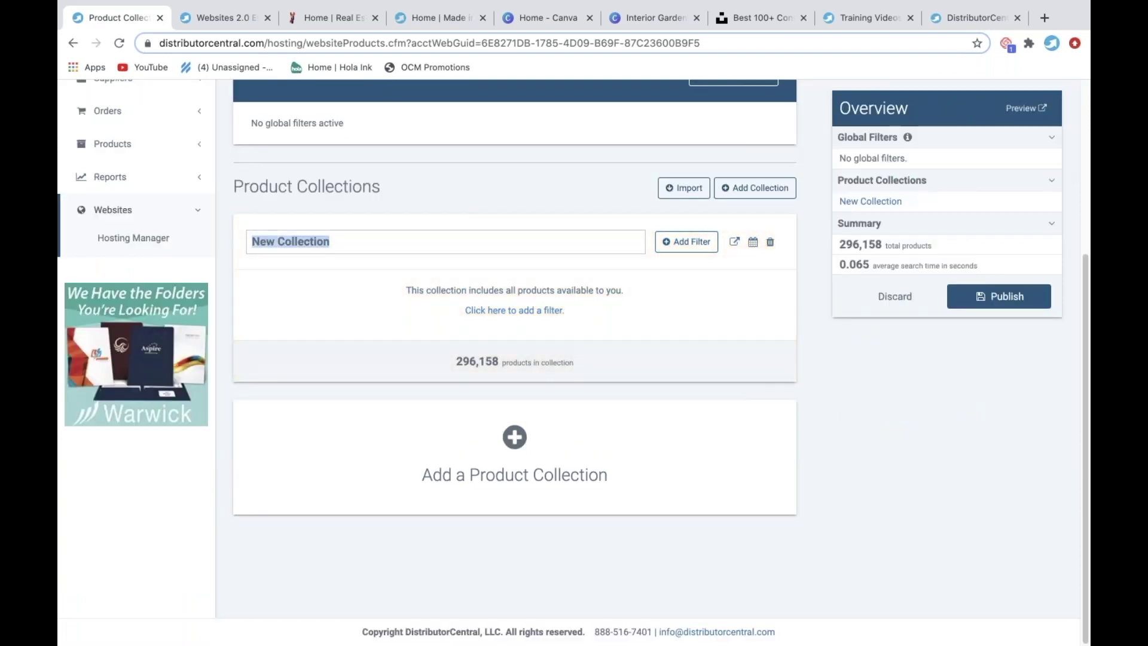
text(Construction)
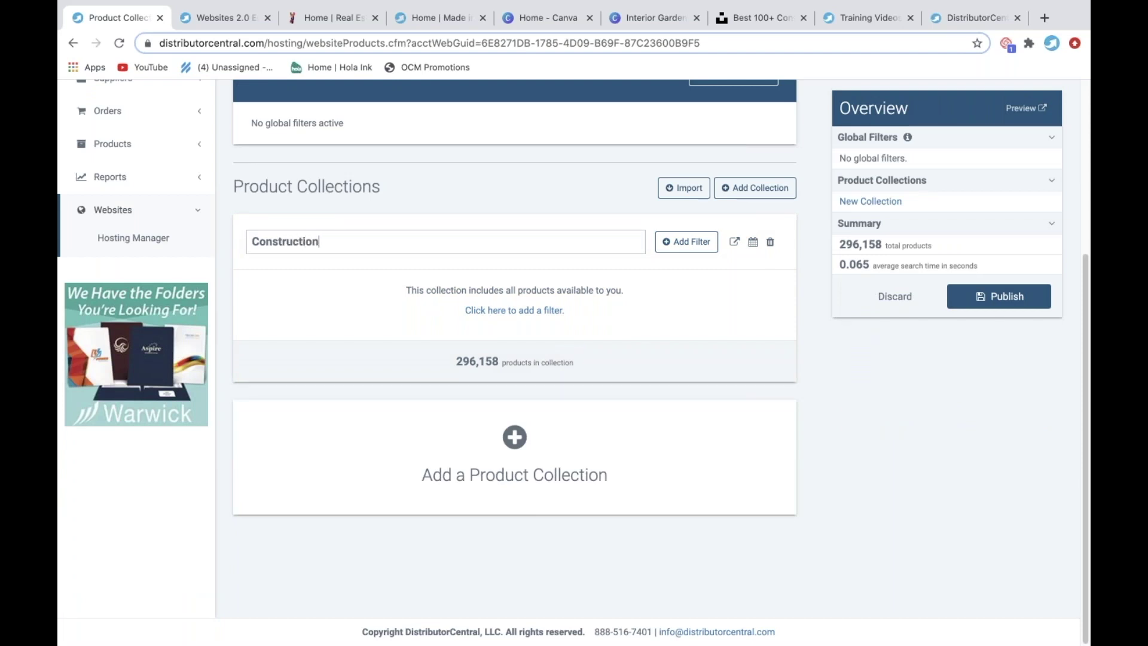
text( 1)
click(694, 263)
Add a Keyword filter with the phrase "construction" to the Construction 1 collection and save it.
click(688, 245)
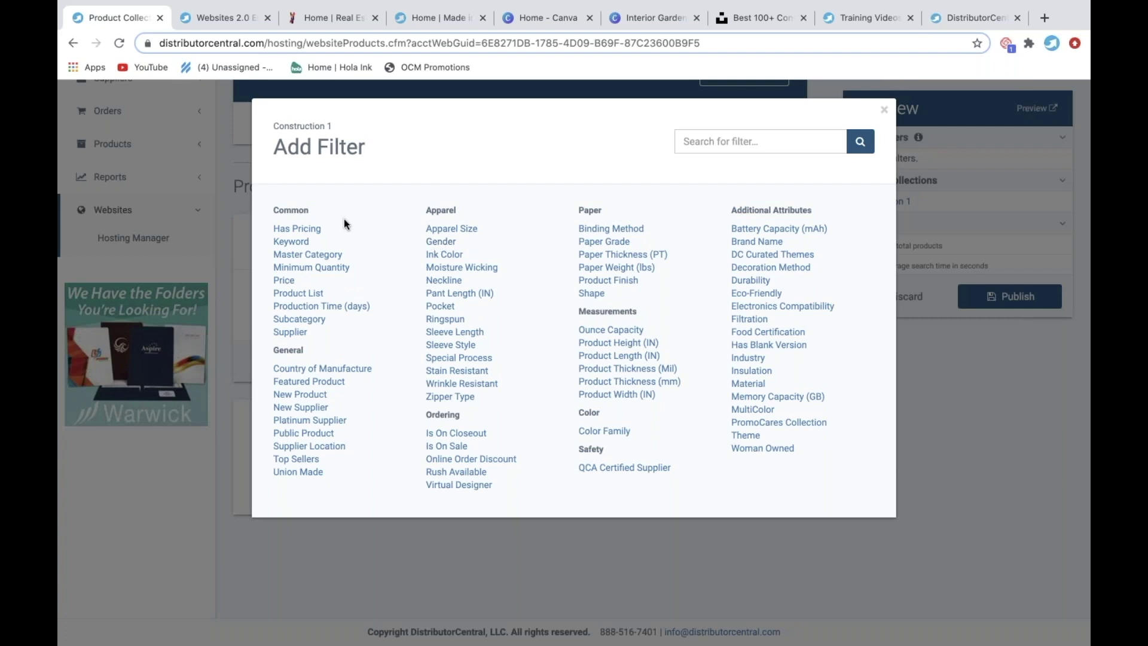
click(297, 242)
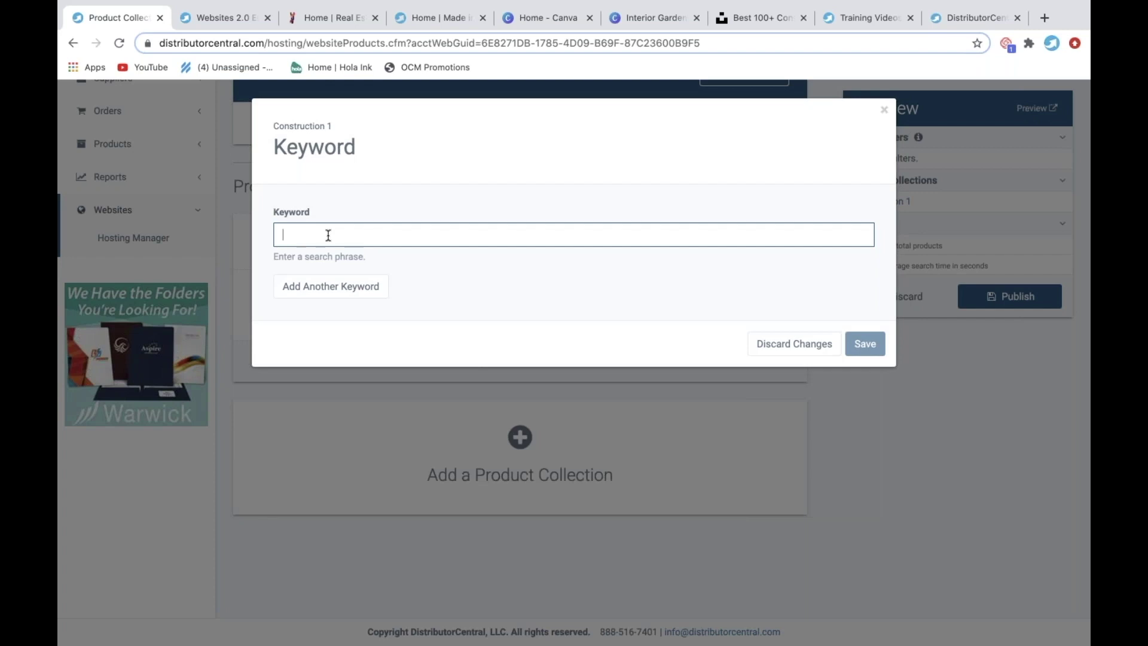
text(construction)
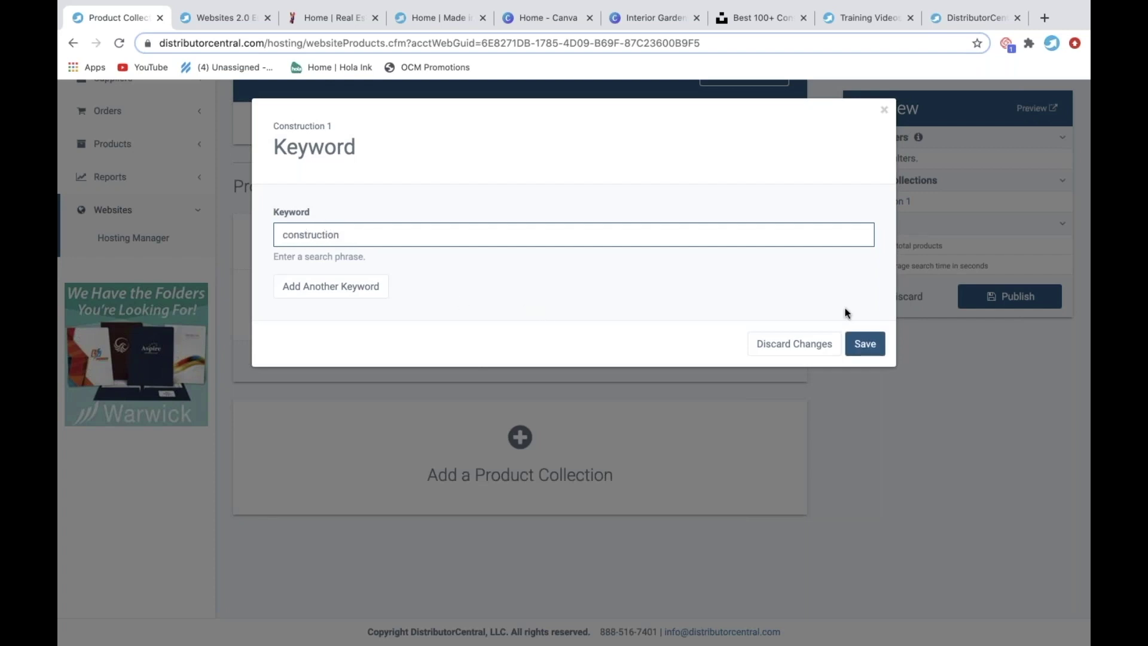
click(865, 345)
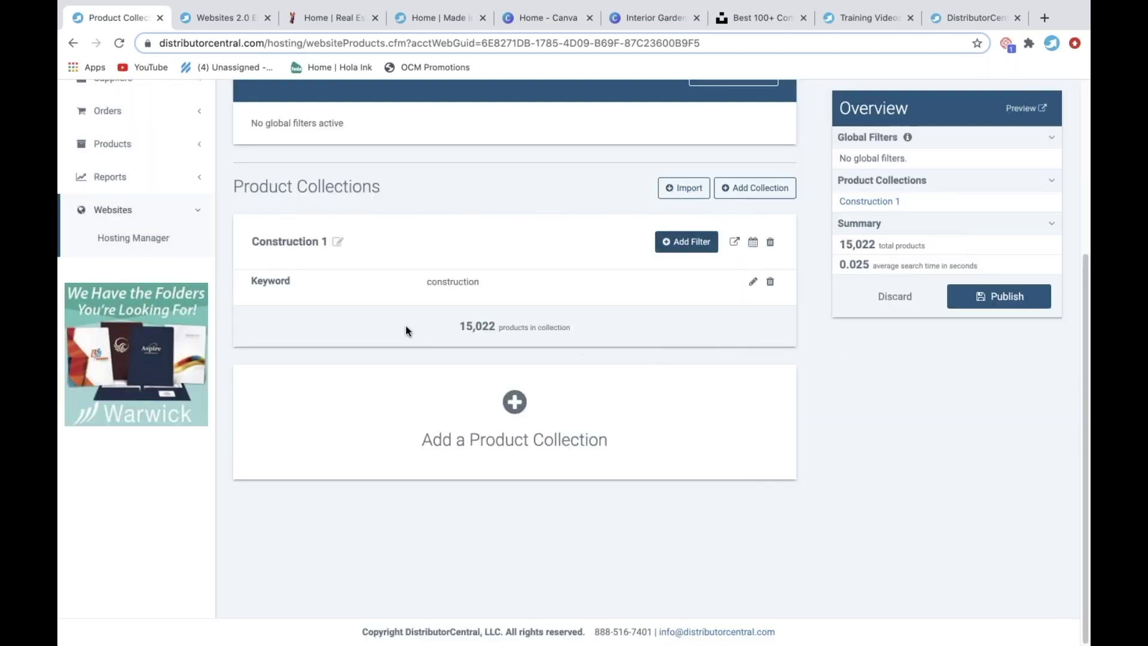
Add a second product collection and name it Construction 2.
click(518, 407)
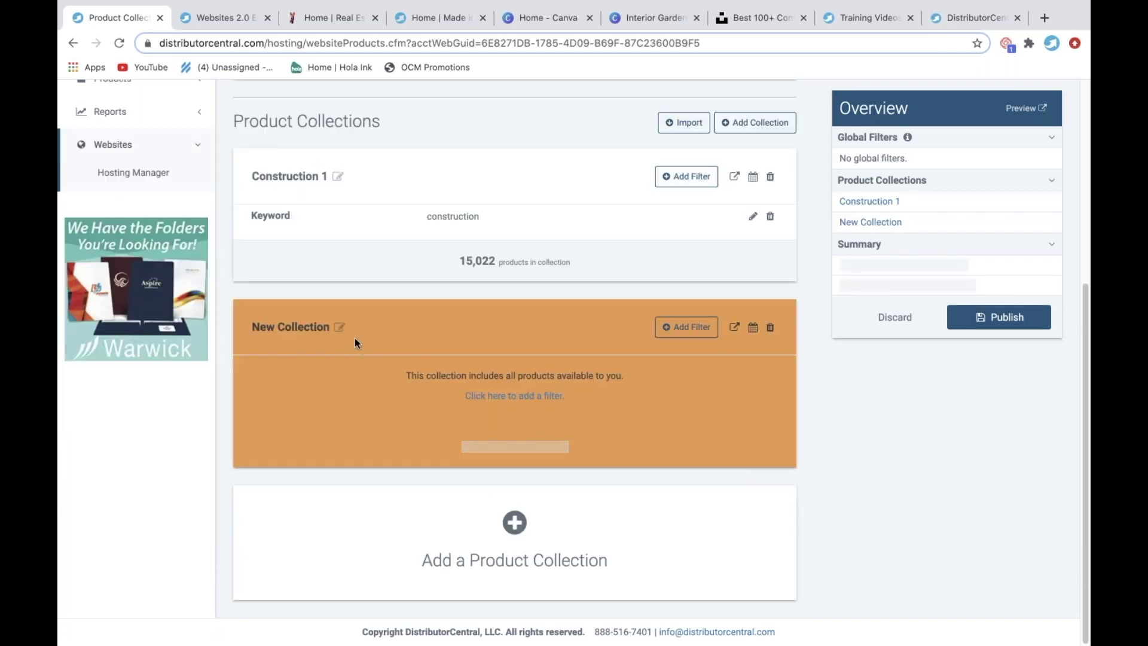
double_click(338, 327)
key(super+a)
text(Con)
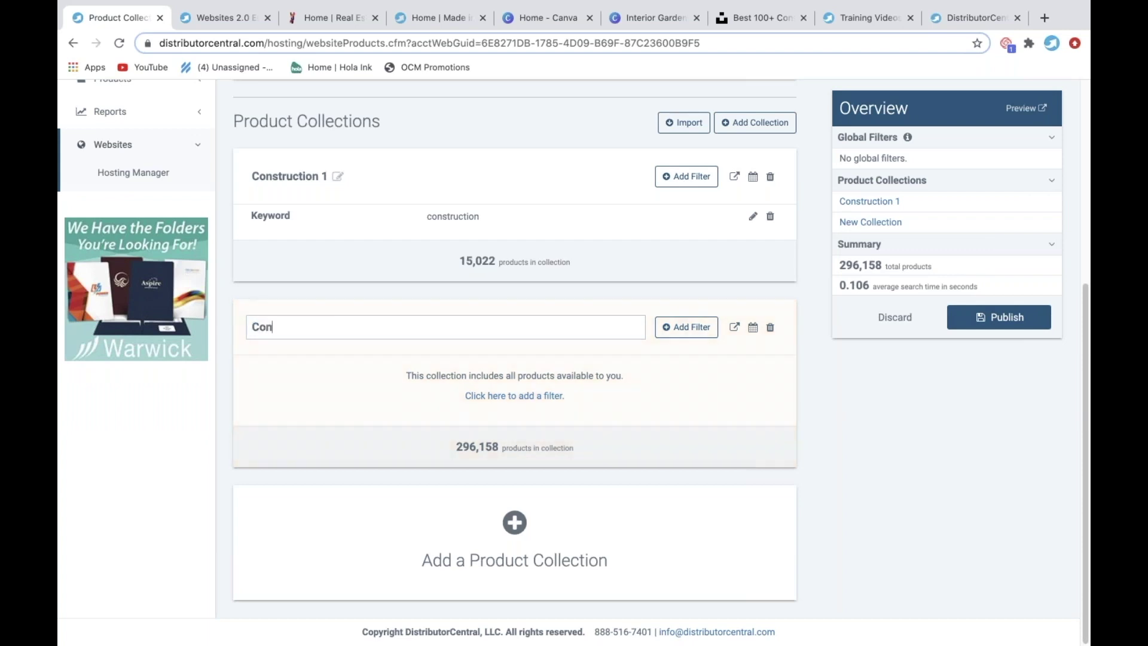
text(struction 2)
click(315, 378)
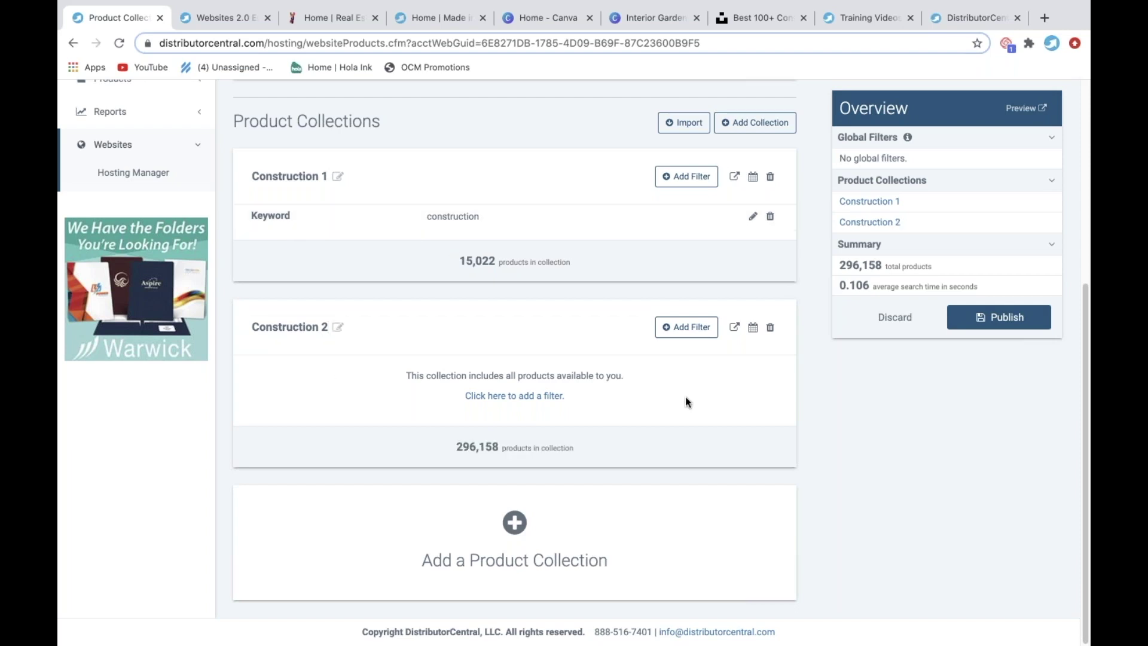
Add a Theme filter to Construction 2 that includes only products matching the Construction option, and save it.
click(688, 327)
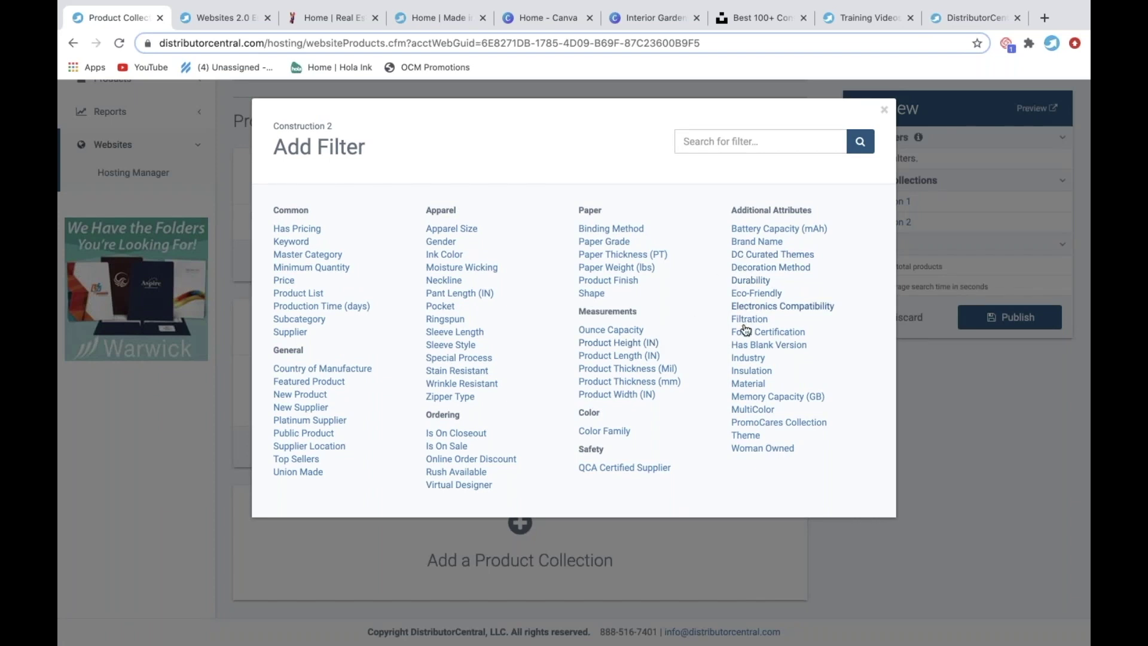
click(745, 438)
click(498, 202)
text(cons)
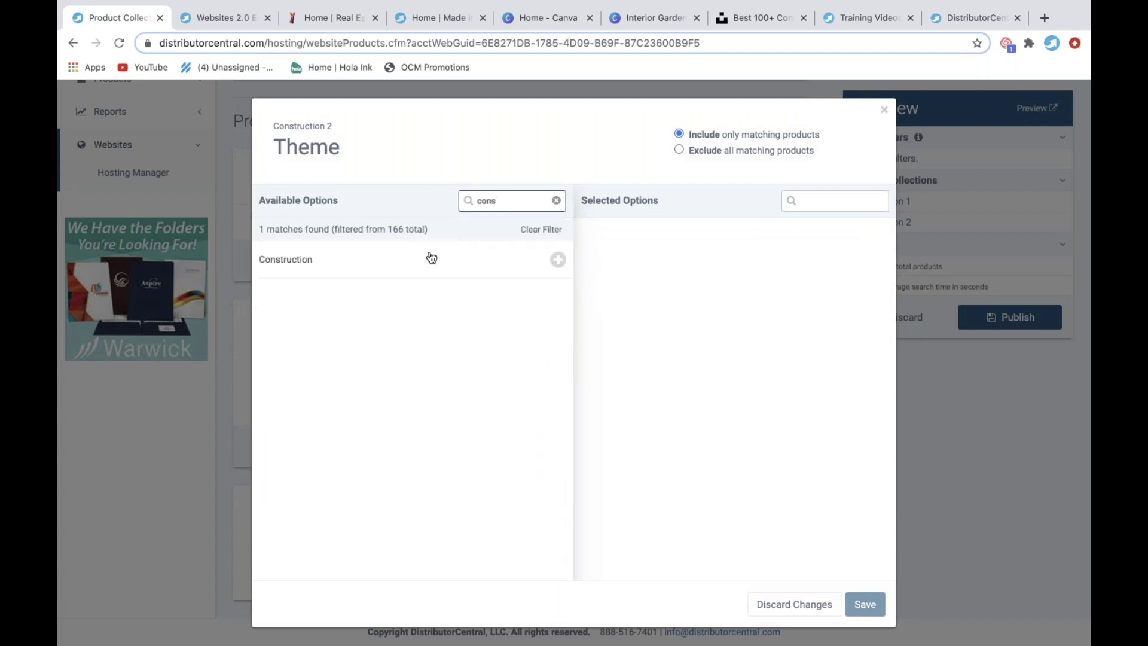
drag(428, 259, 597, 260)
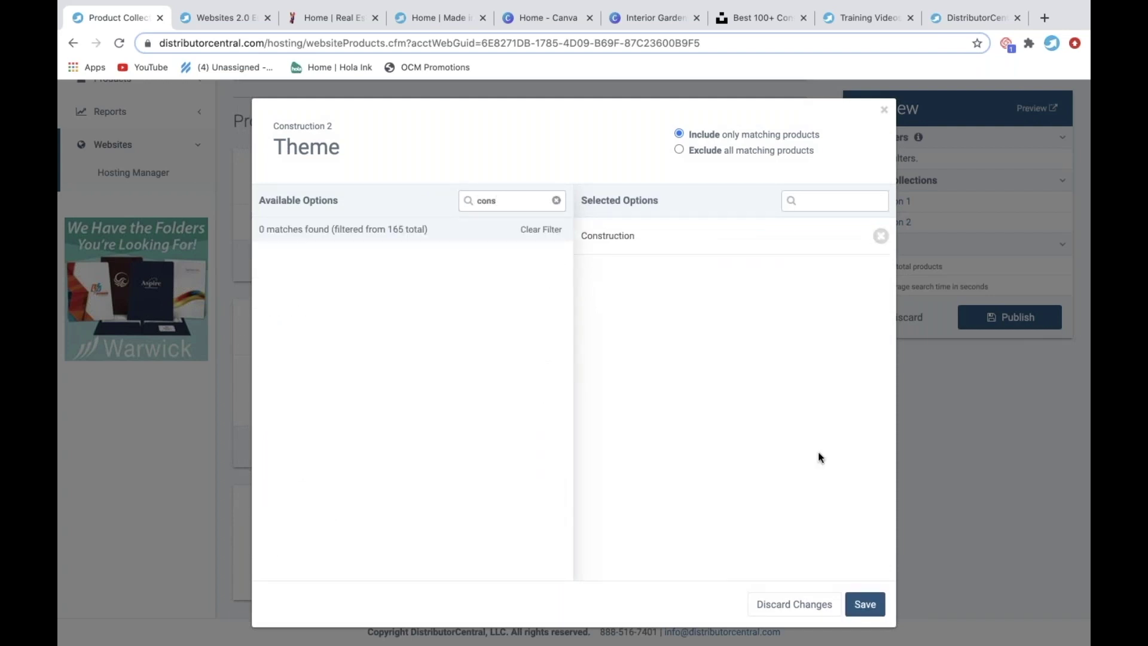
click(866, 605)
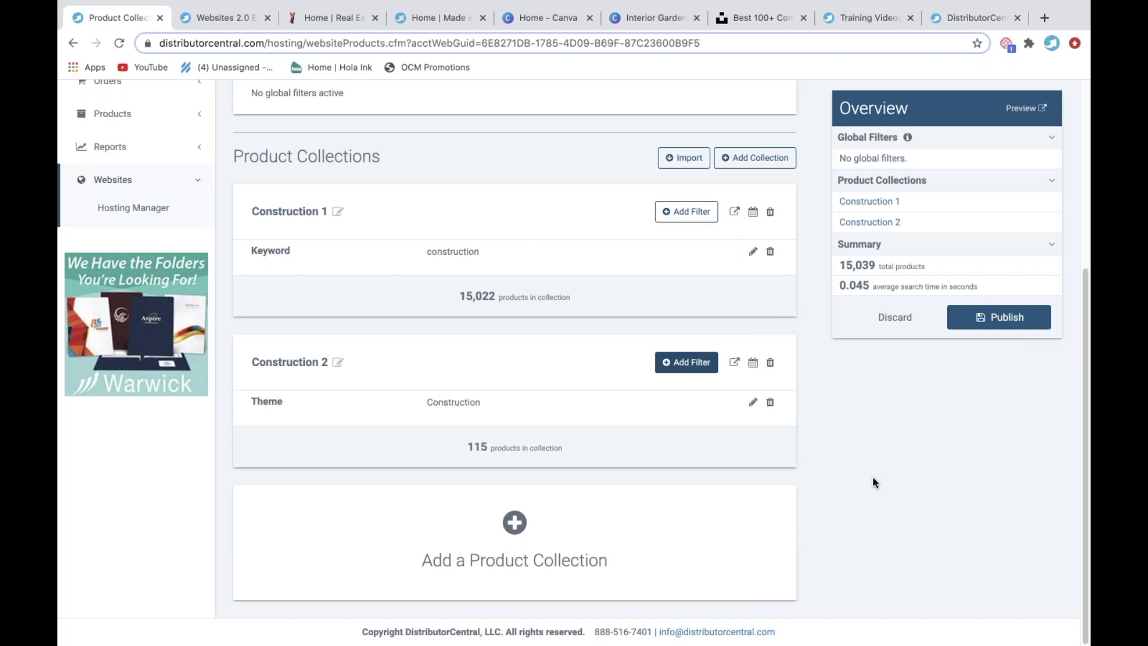
Add a third product collection and name it Construction 3.
click(515, 524)
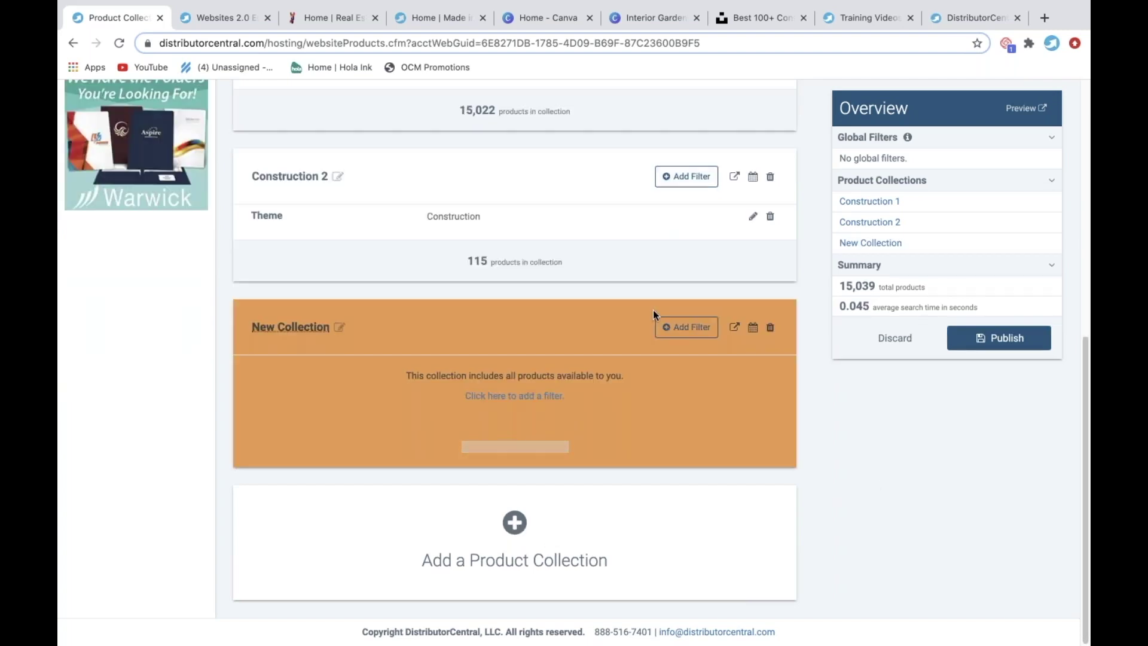
click(336, 327)
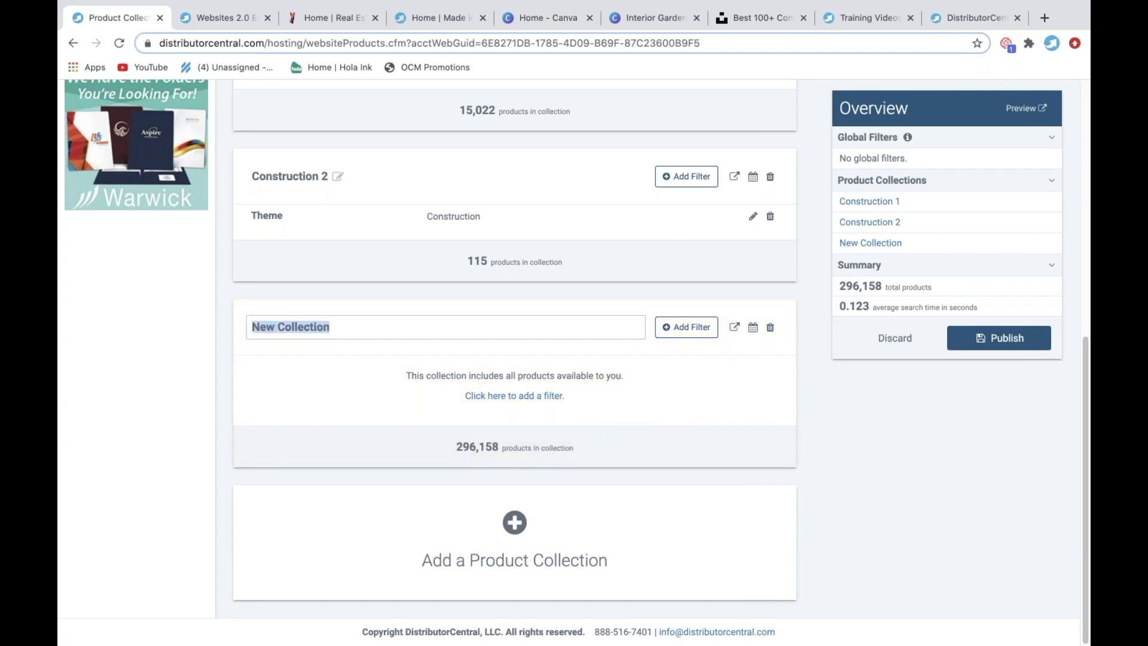
text(Construction 3)
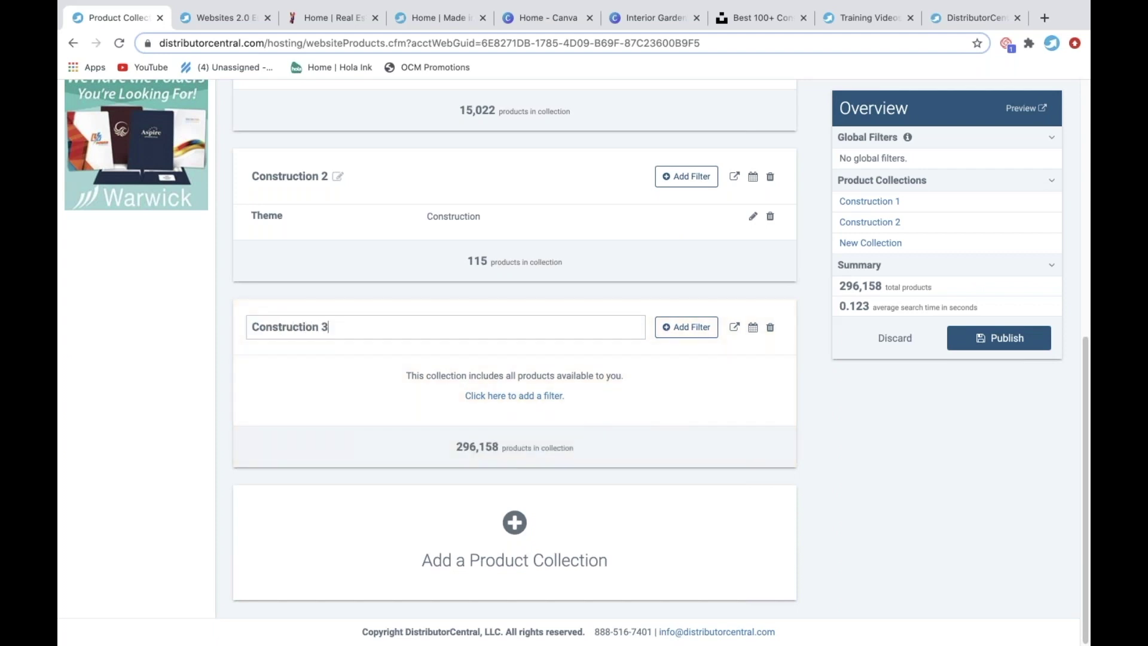
Add an Industry filter to Construction 3 that includes only products matching the Construction option, and save it.
click(686, 327)
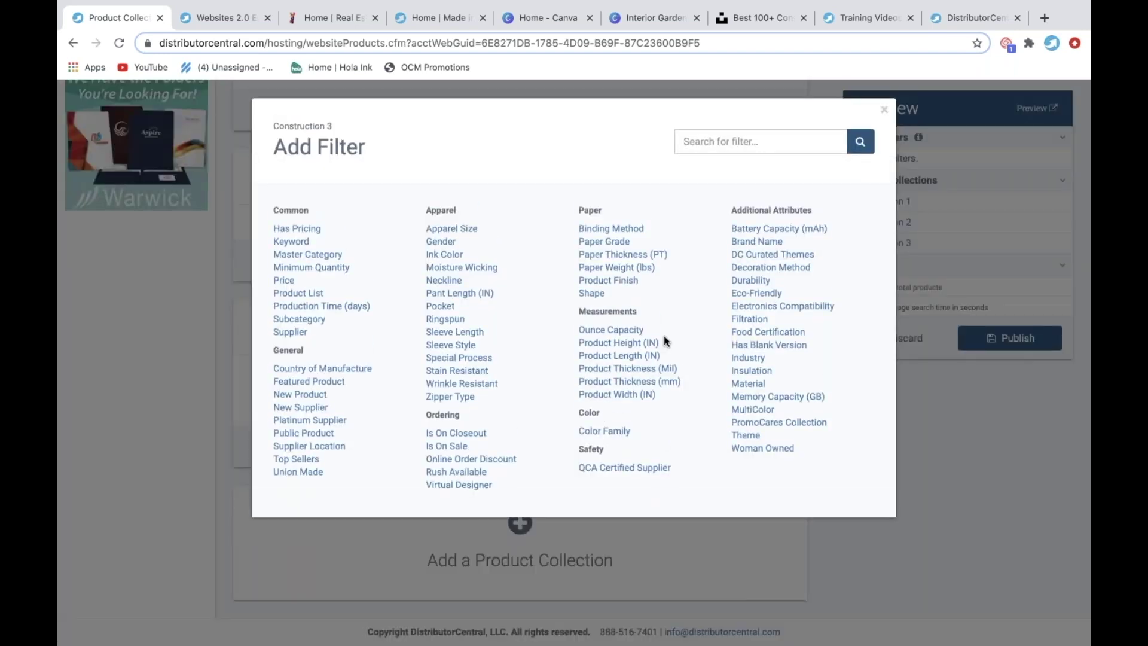
click(748, 359)
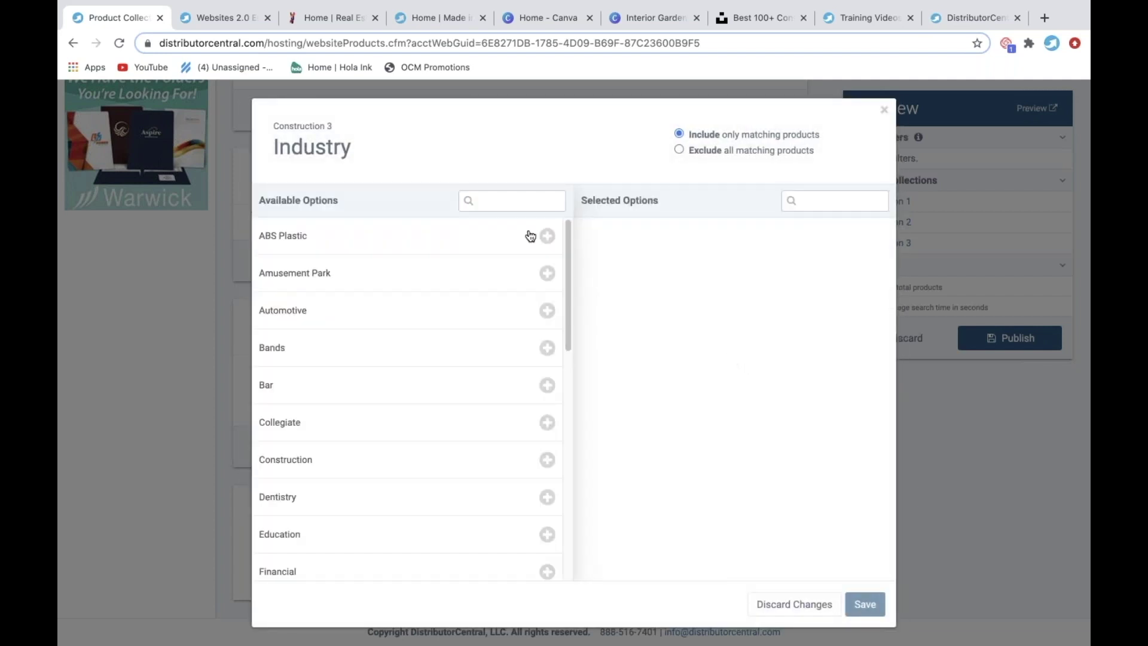
click(520, 202)
text(cons)
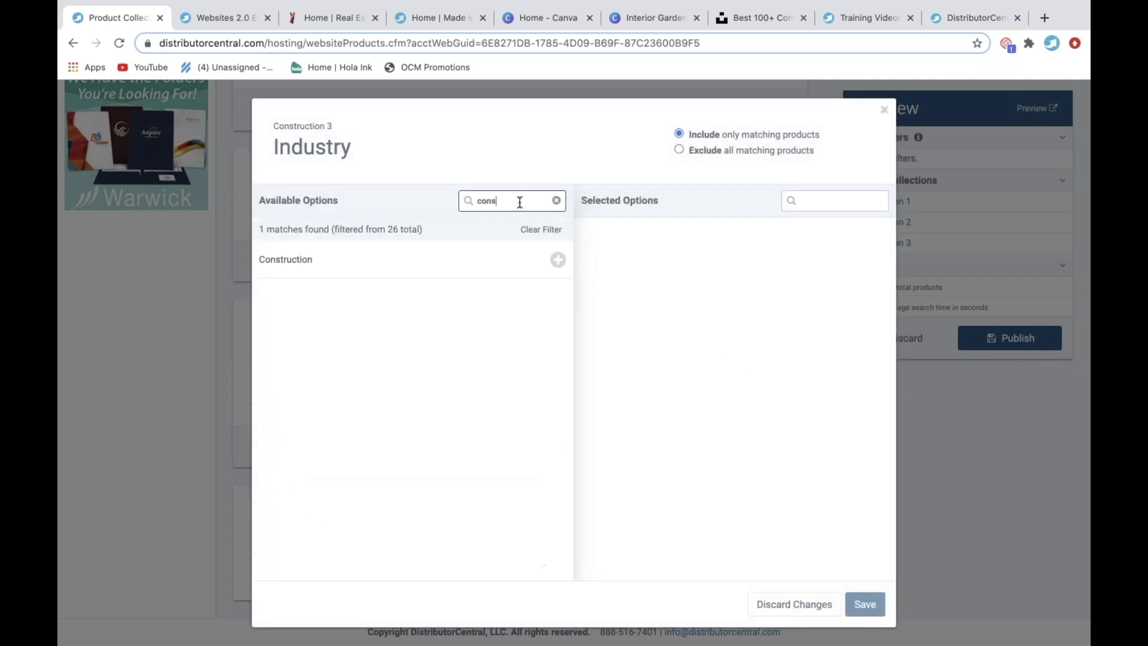
click(558, 260)
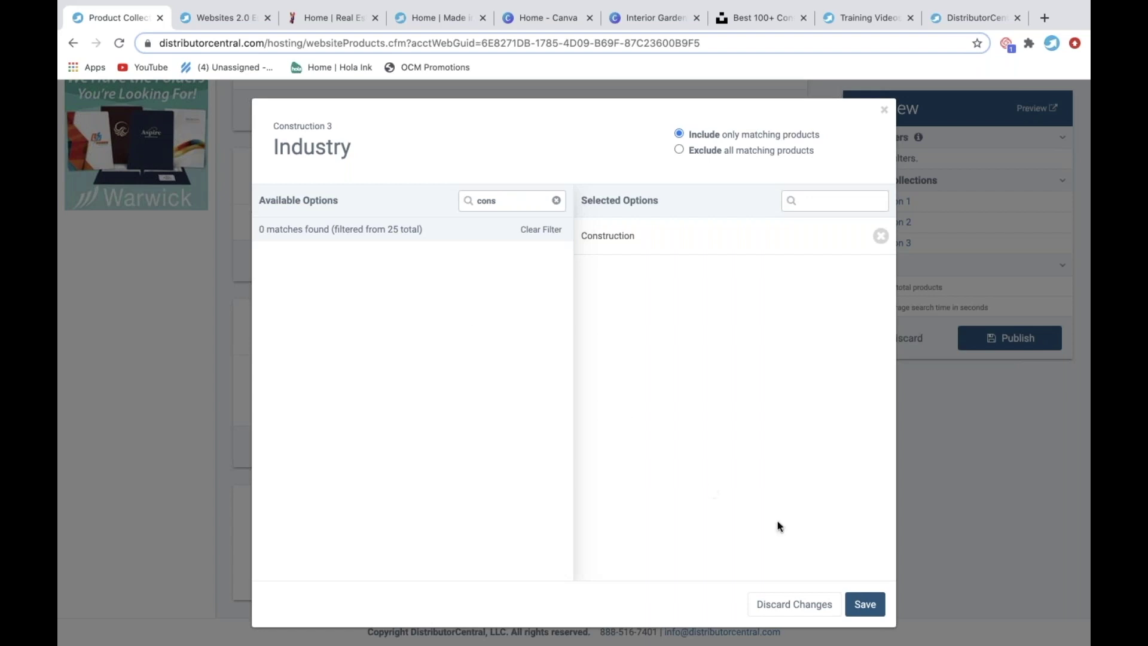
click(865, 604)
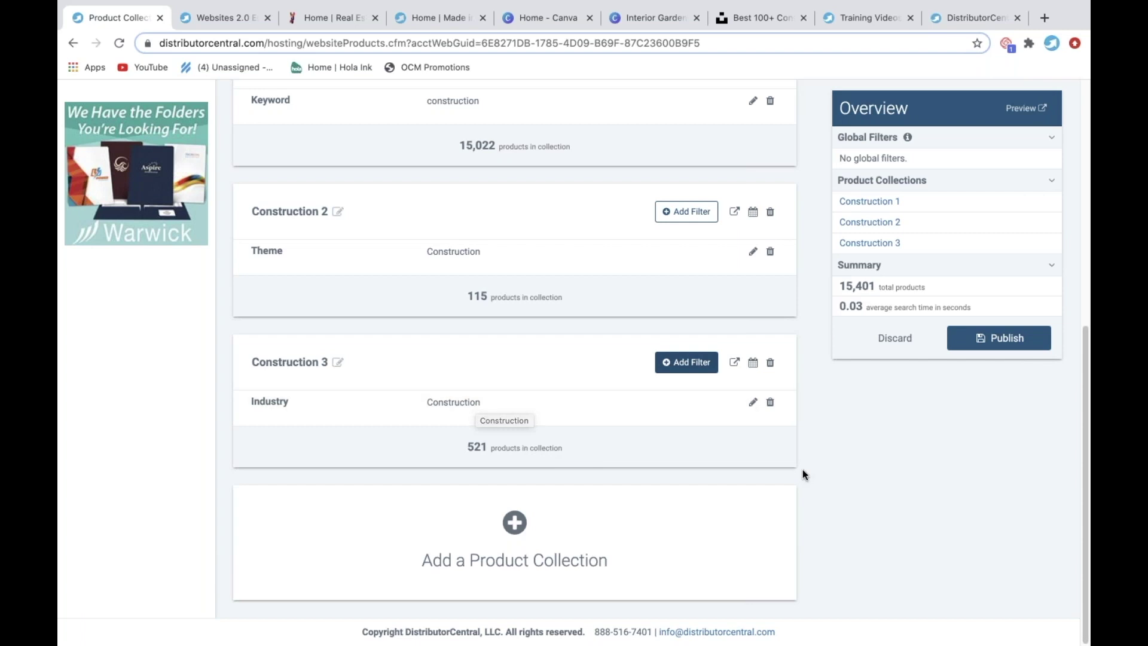
Preview the unpublished product collections on the site and look over the collection tiles below the home page banner.
scroll(813, 474, up, 3)
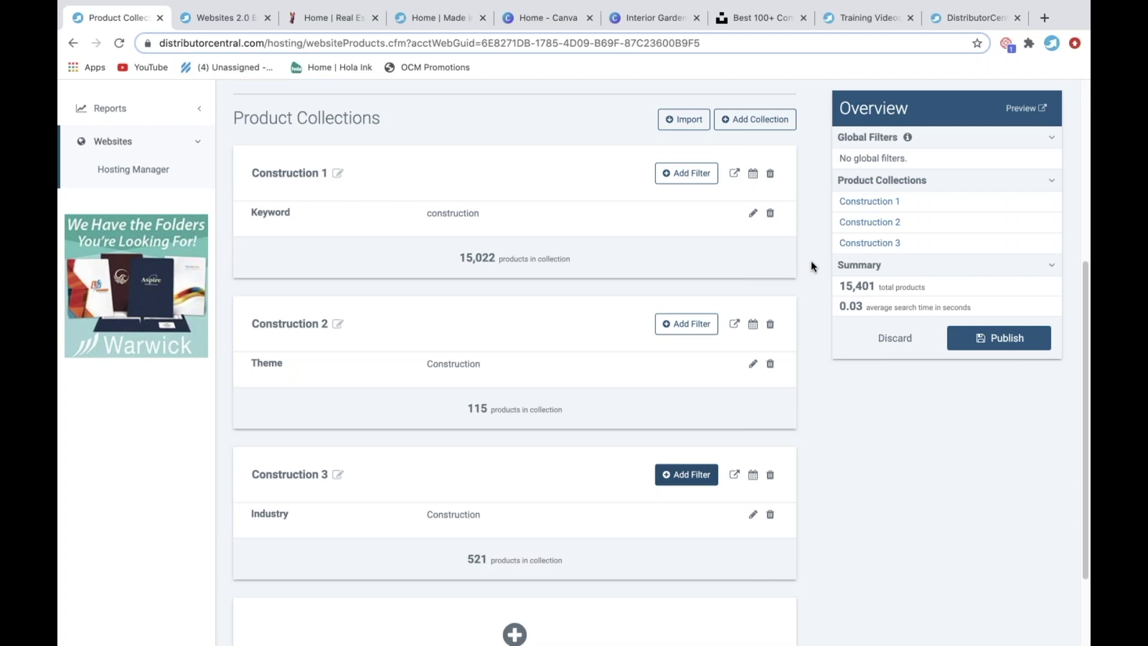
click(1021, 109)
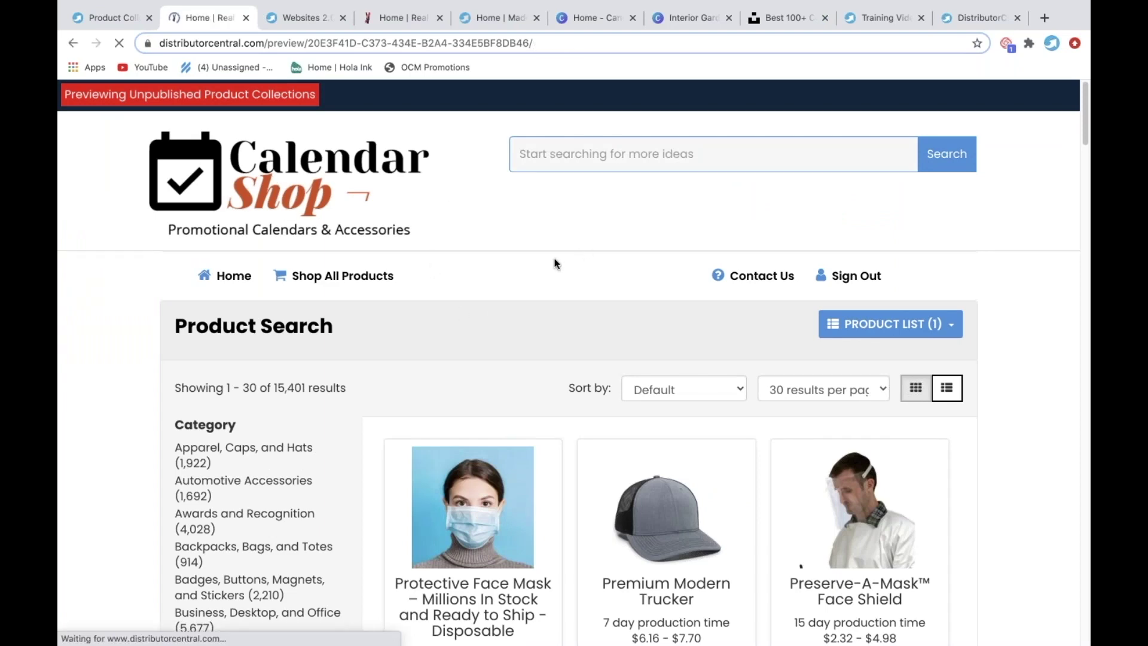
scroll(555, 265, down, 3)
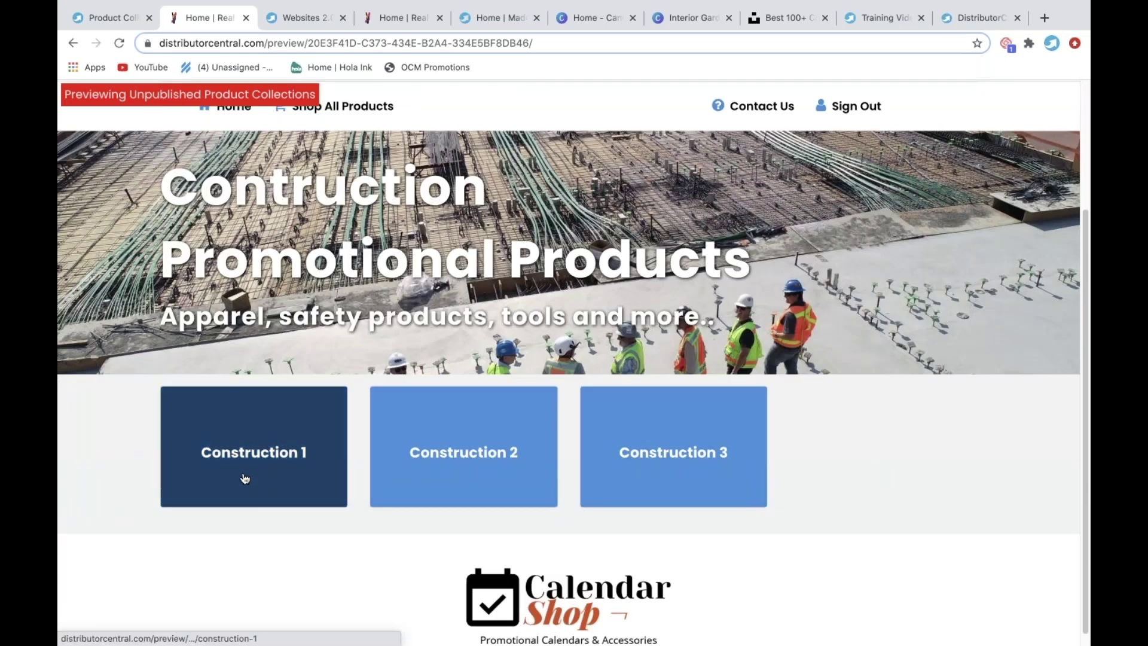
scroll(234, 467, down, 1)
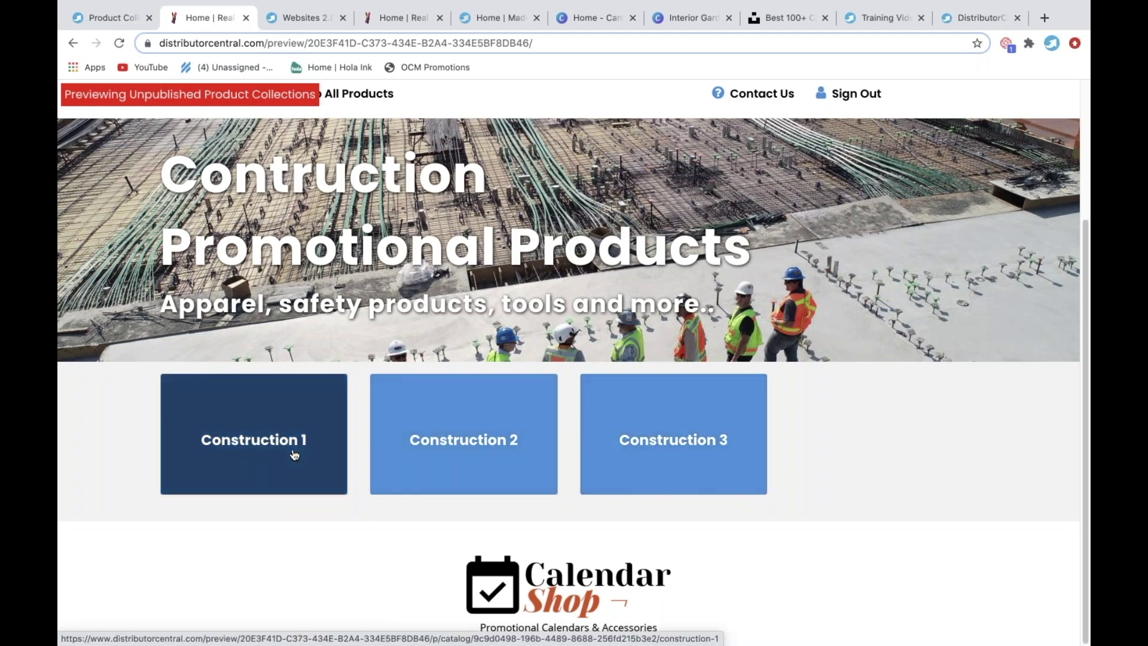
Open the Construction 1 collection in the site preview and browse its products.
click(272, 450)
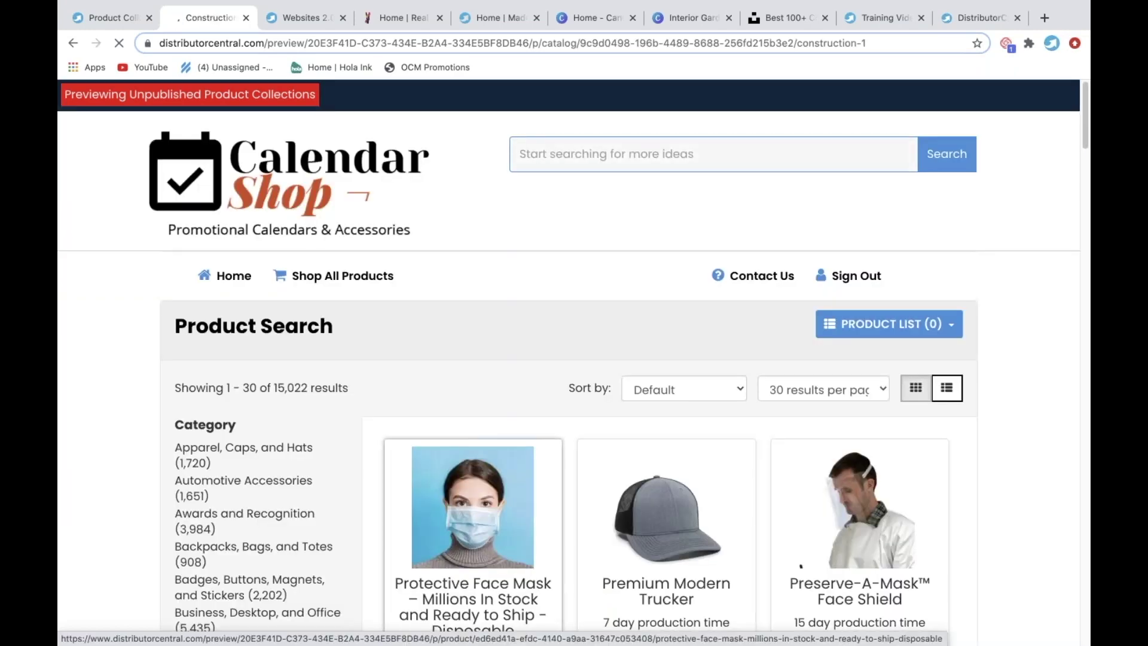
scroll(469, 446, down, 5)
scroll(472, 446, down, 7)
scroll(472, 445, up, 12)
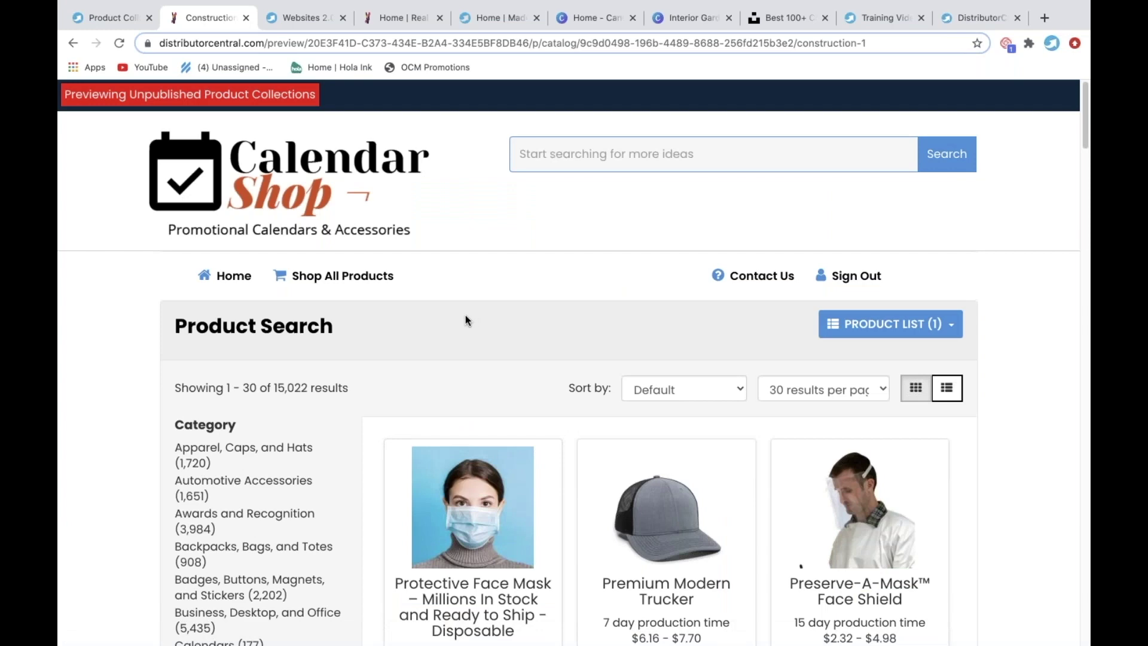
Return to the preview's home page, open the Construction 2 collection and browse its products.
click(73, 43)
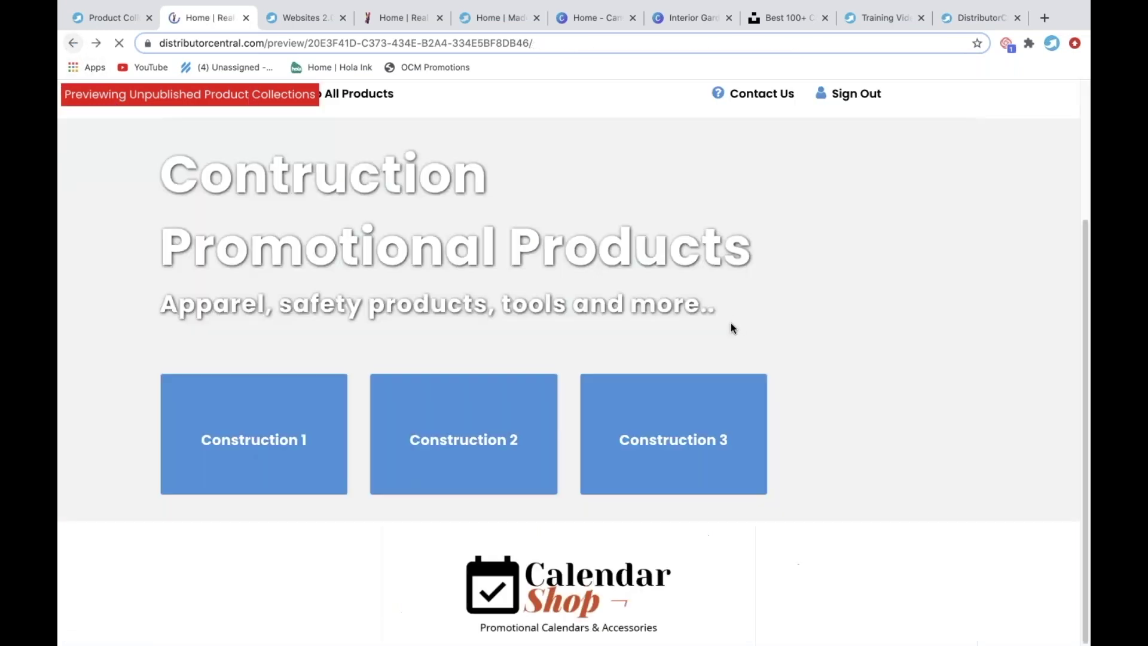
click(442, 448)
scroll(852, 328, down, 2)
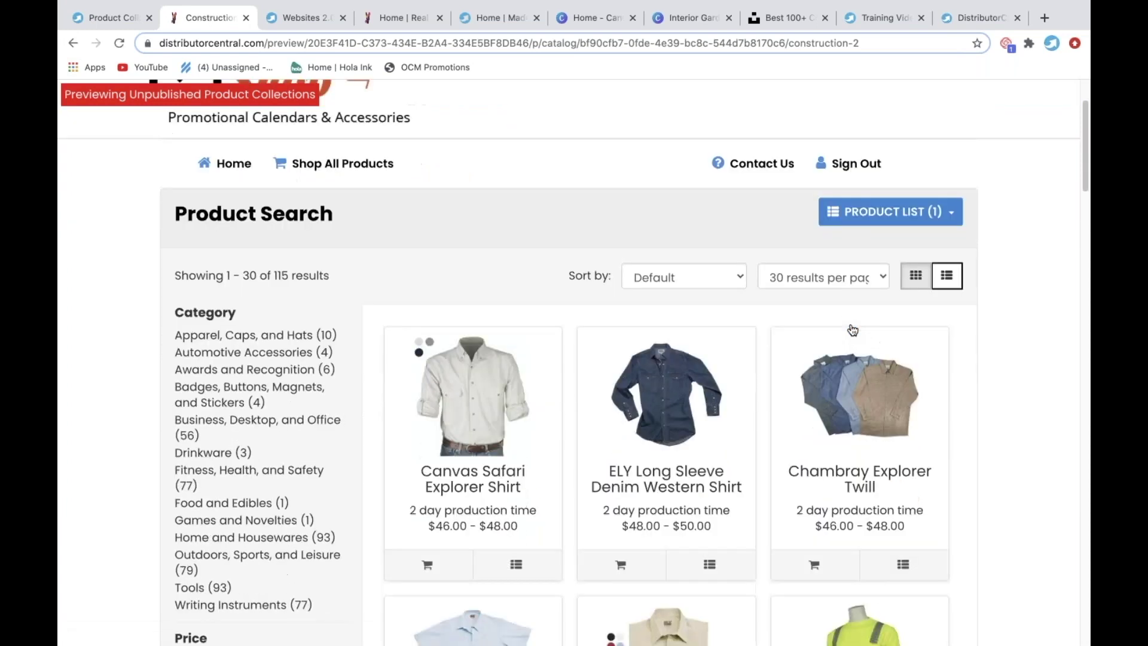
scroll(860, 180, down, 8)
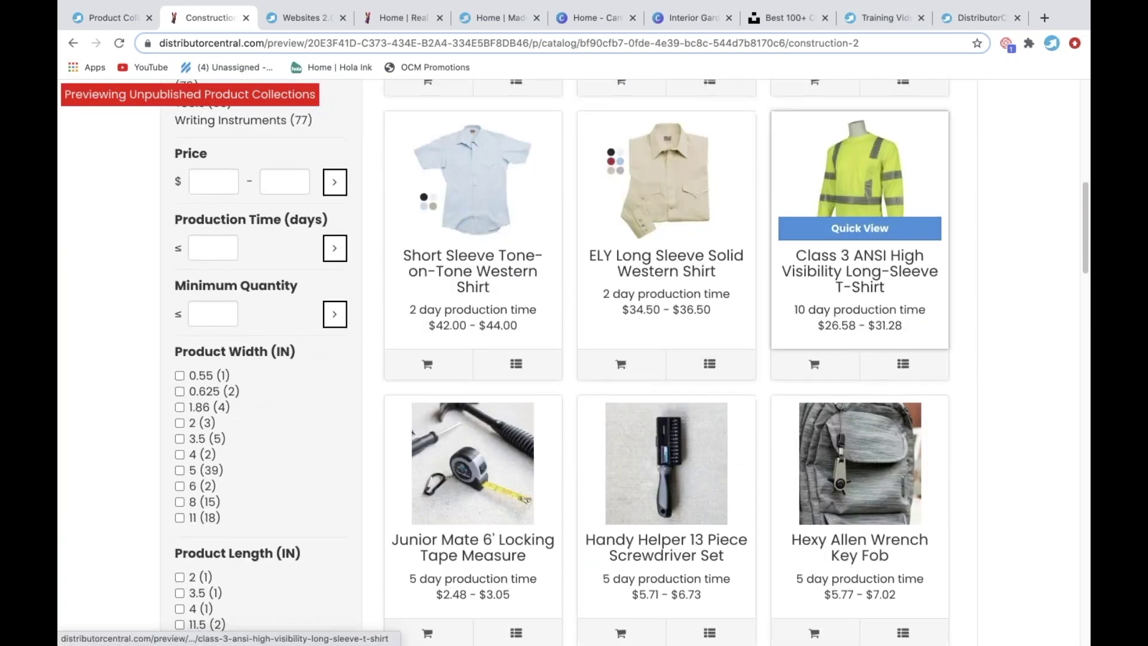
scroll(860, 138, down, 8)
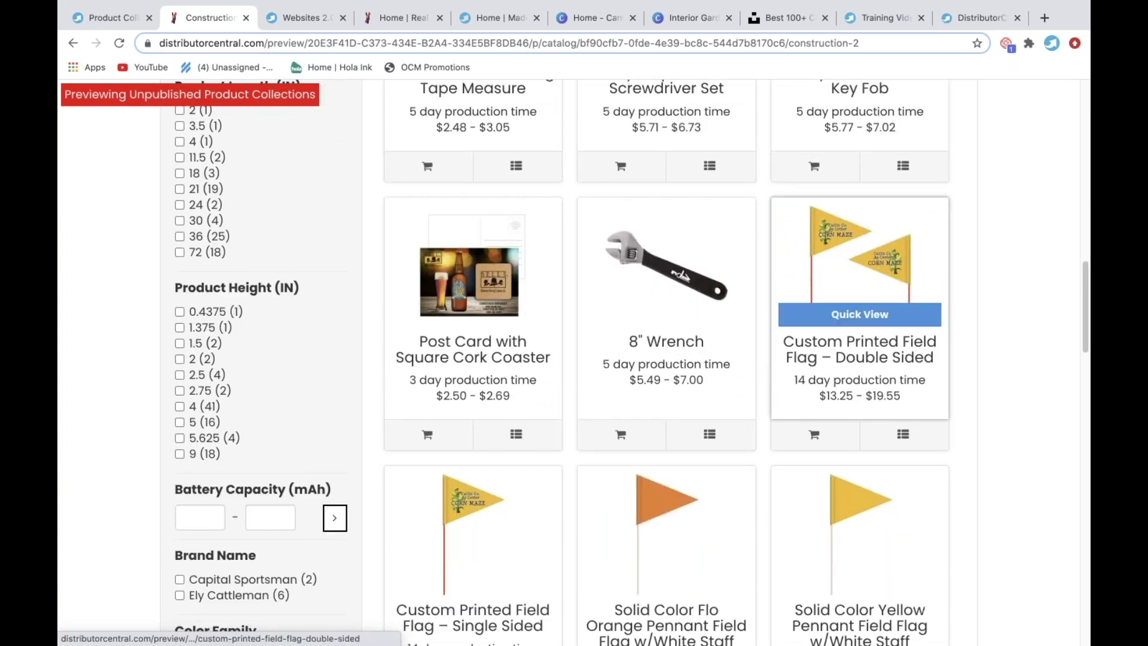
scroll(784, 401, down, 14)
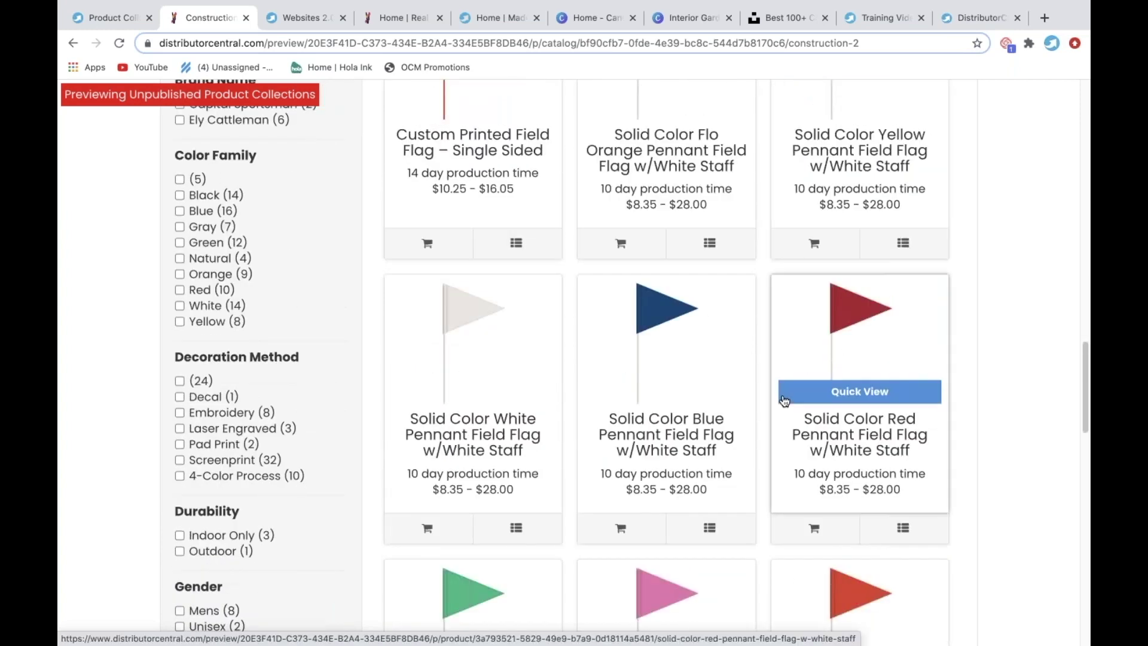
scroll(785, 400, up, 20)
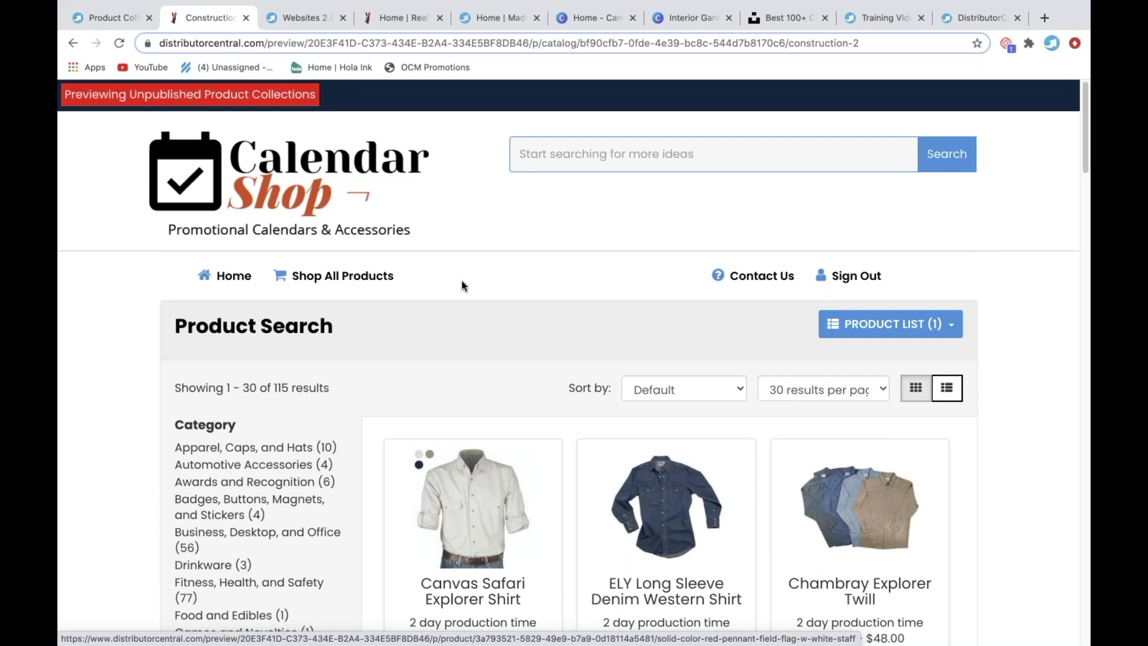
Check the product collections setup, then open the Construction 3 collection in the site preview and browse its products.
click(110, 18)
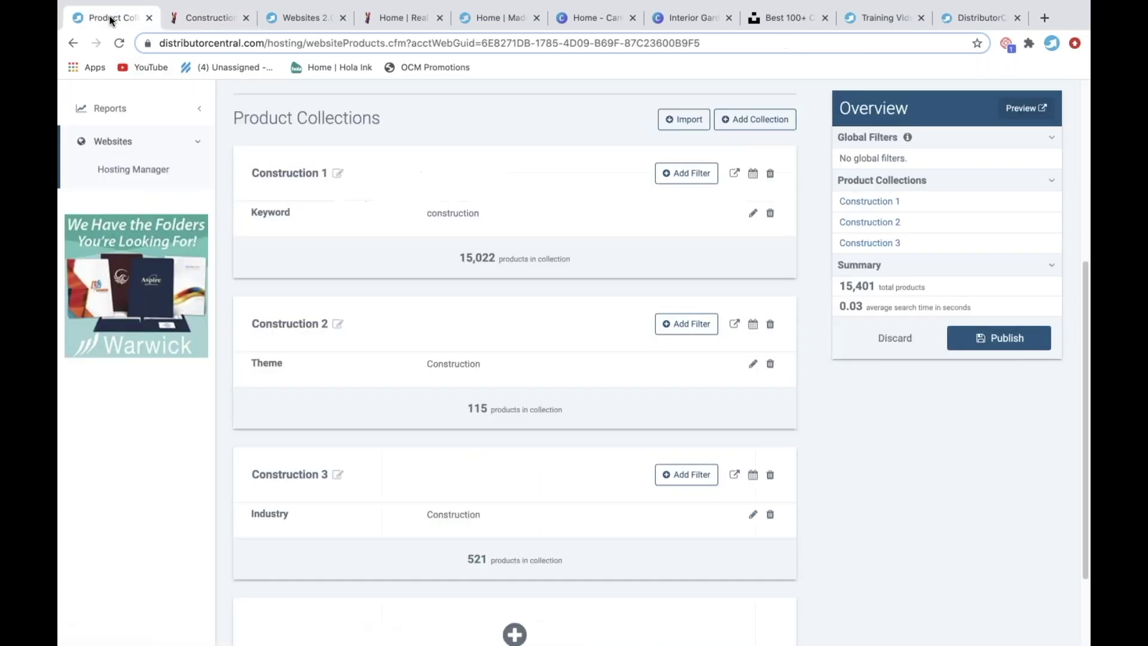
click(203, 19)
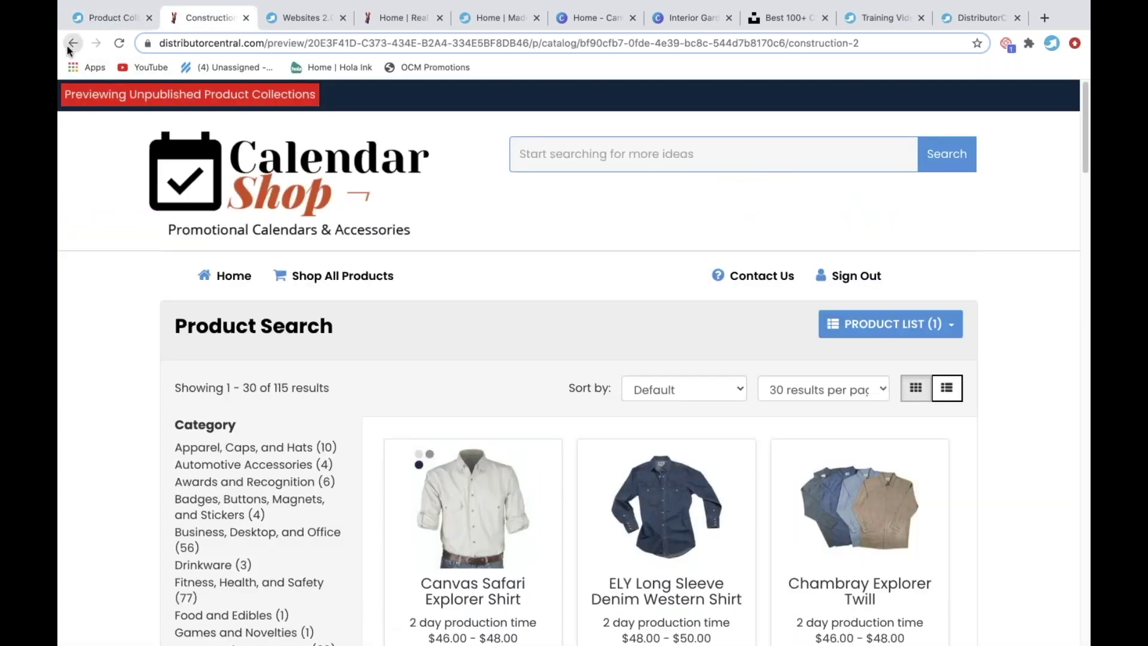
click(72, 43)
click(706, 455)
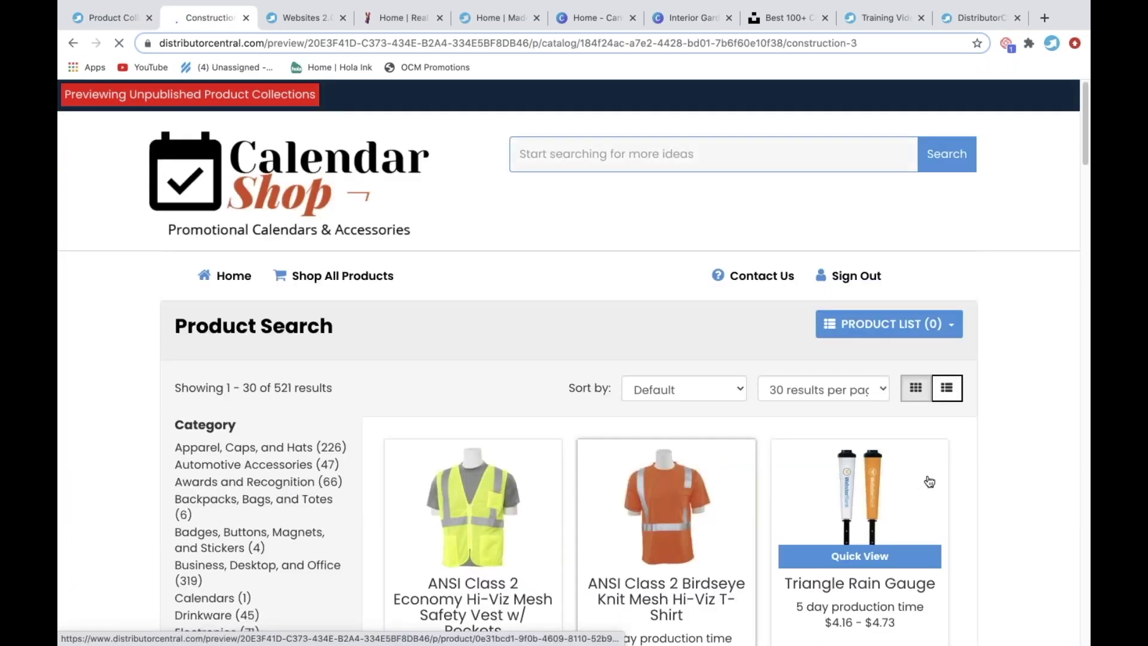
scroll(927, 479, down, 7)
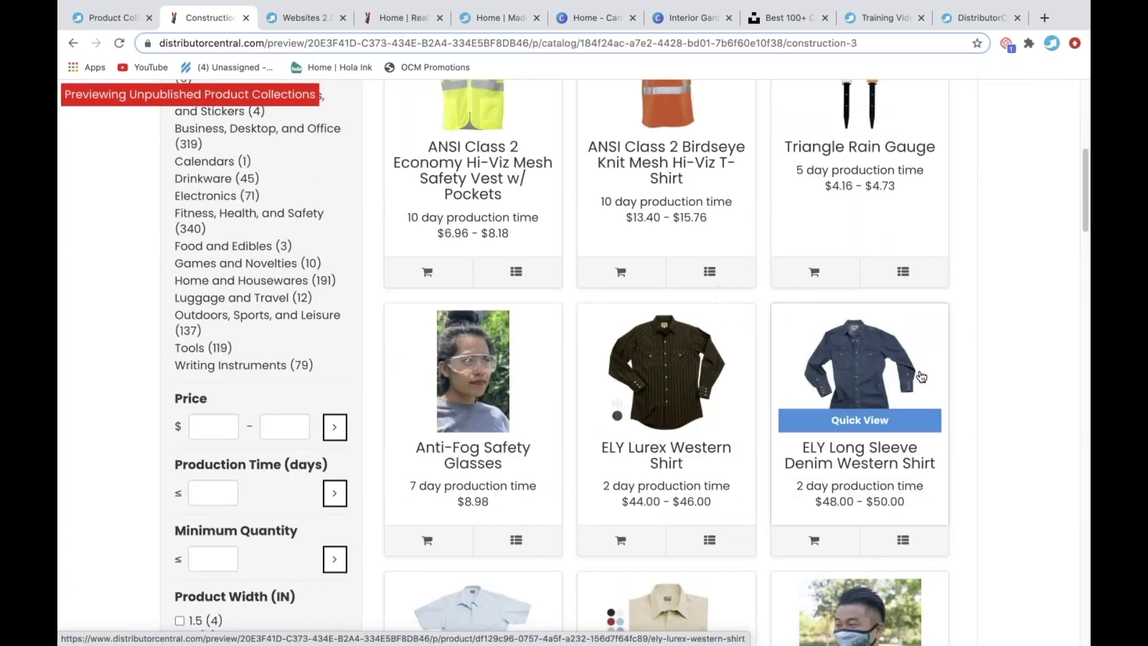
scroll(1002, 440, up, 4)
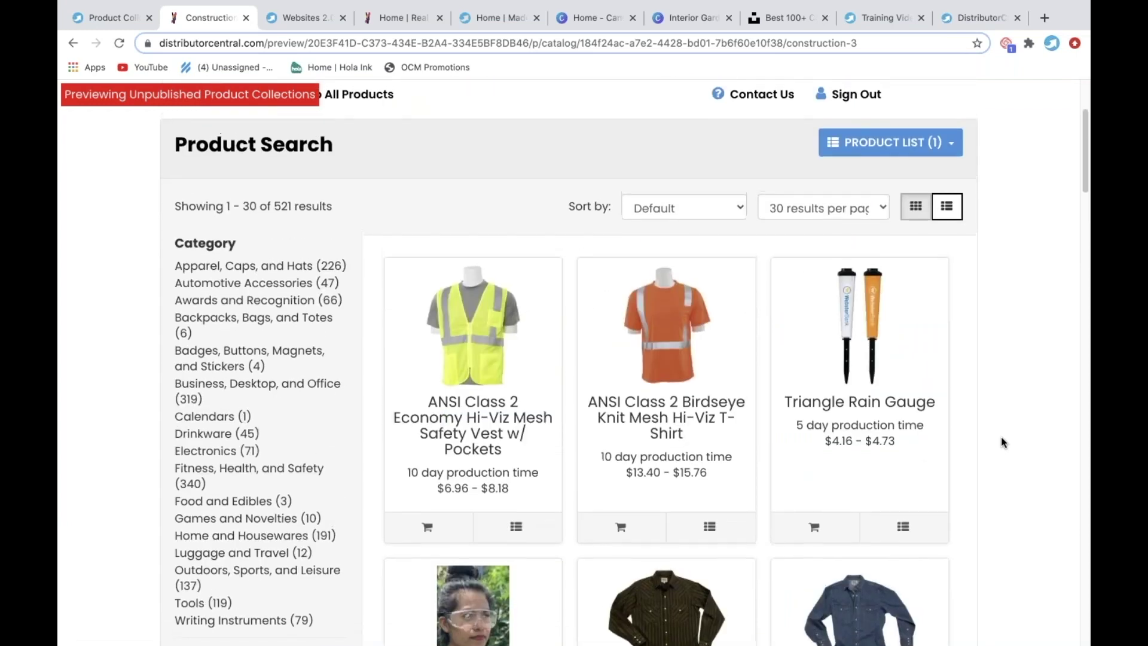
scroll(1002, 441, up, 3)
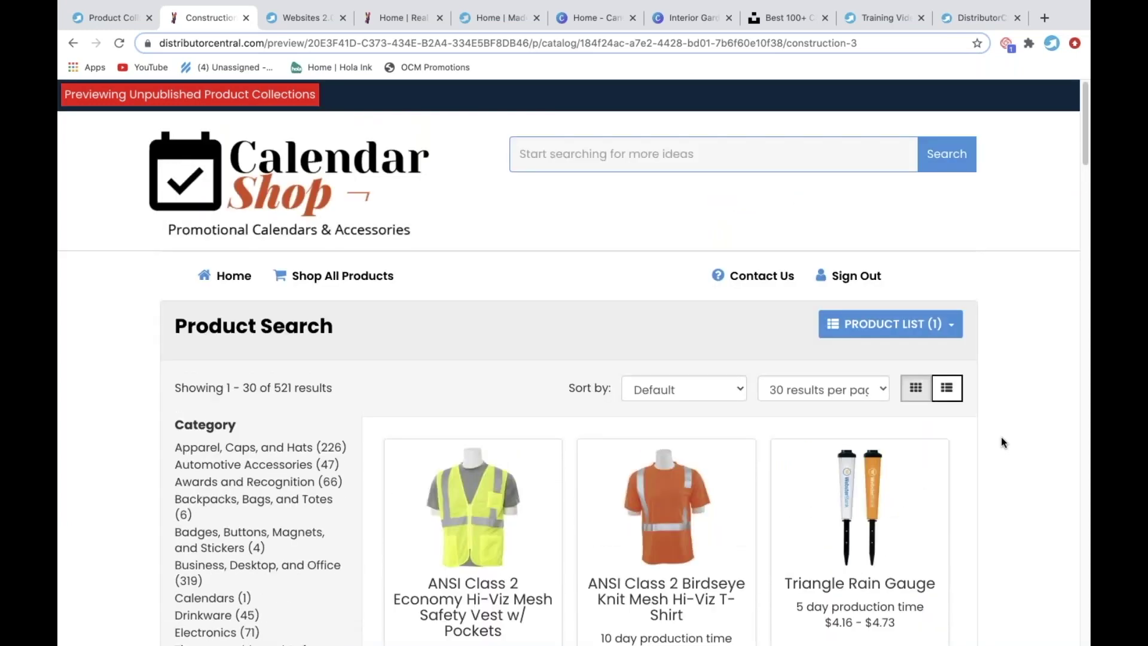
scroll(1001, 442, down, 5)
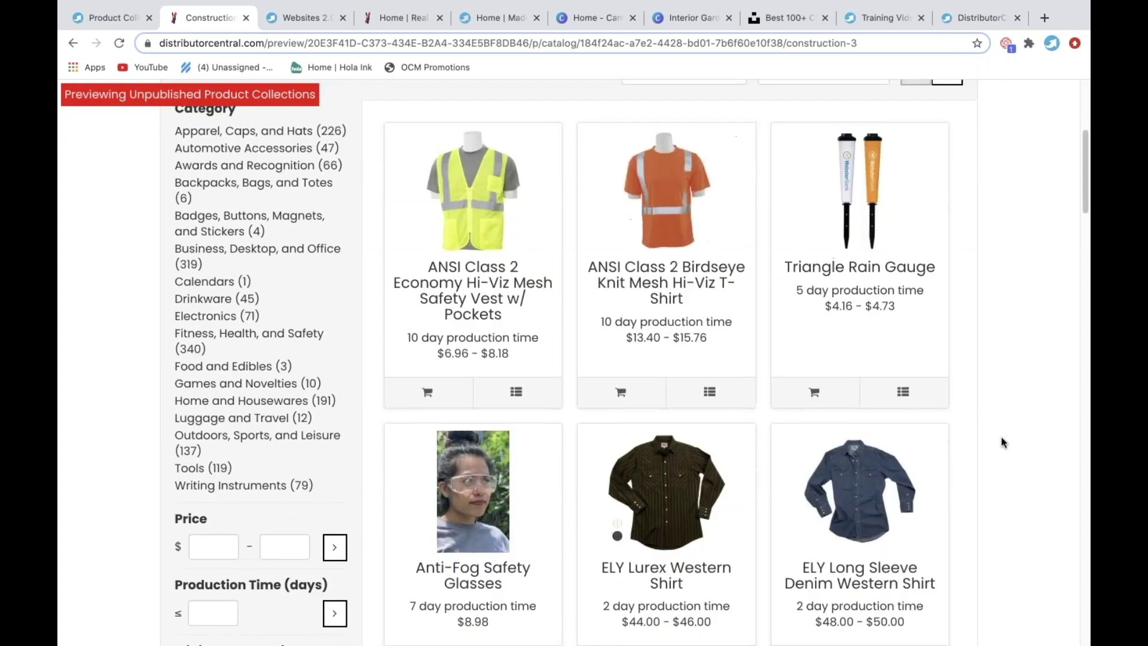
scroll(1001, 442, up, 5)
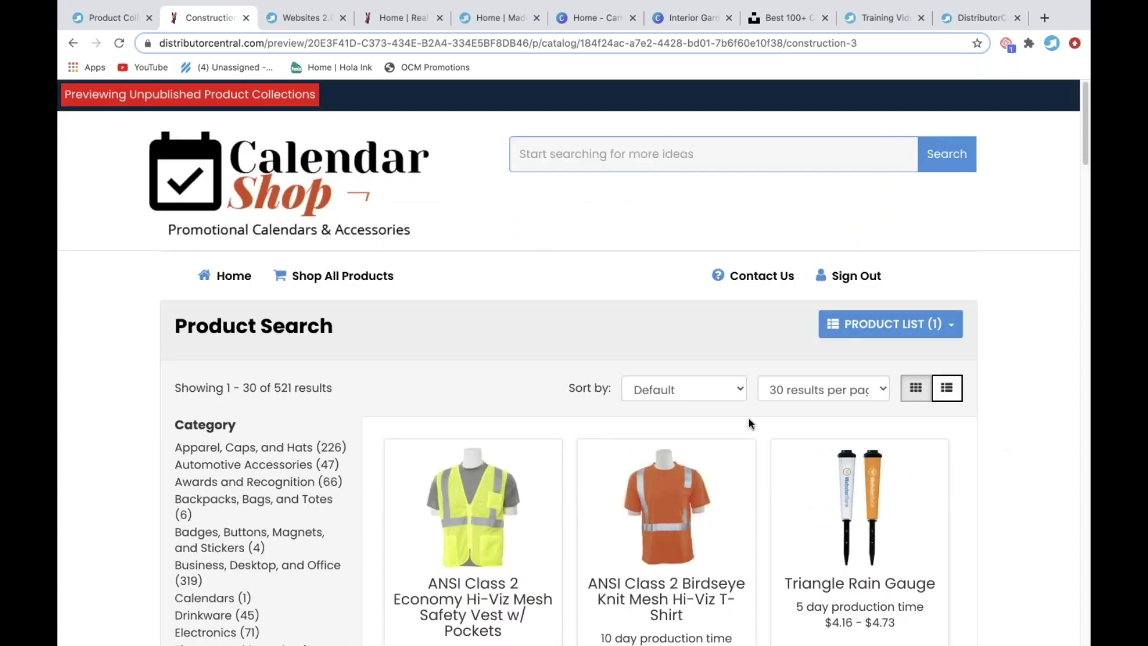
In the product collections setup, delete Construction 2 and Construction 3 and remove the Keyword filter from Construction 1.
click(109, 19)
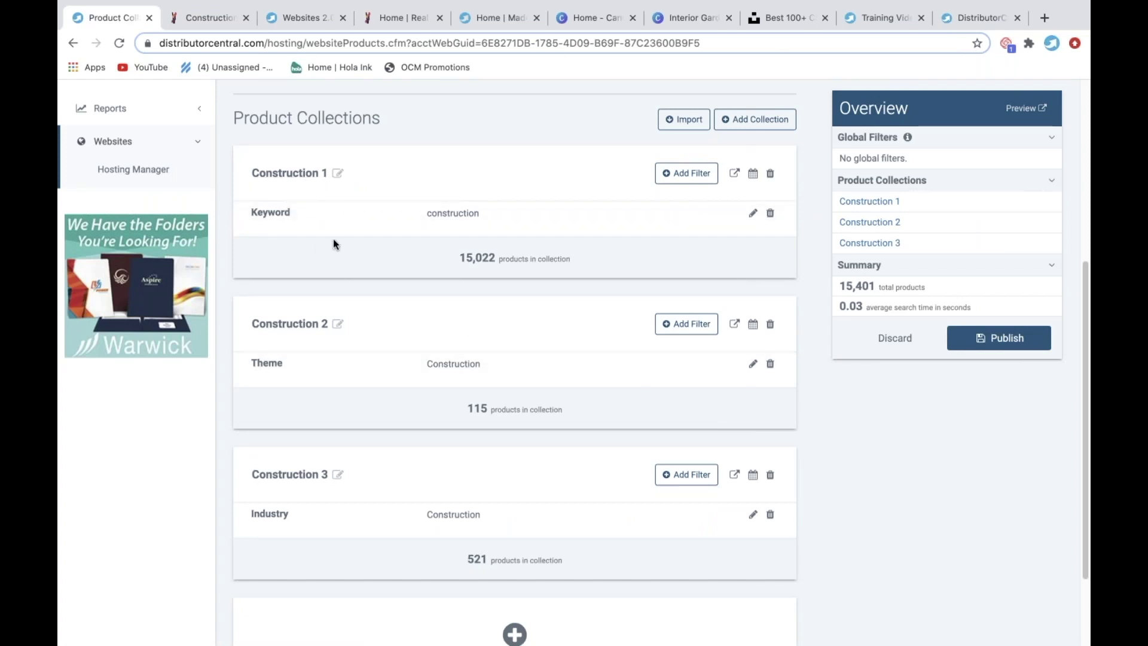
click(770, 324)
click(771, 395)
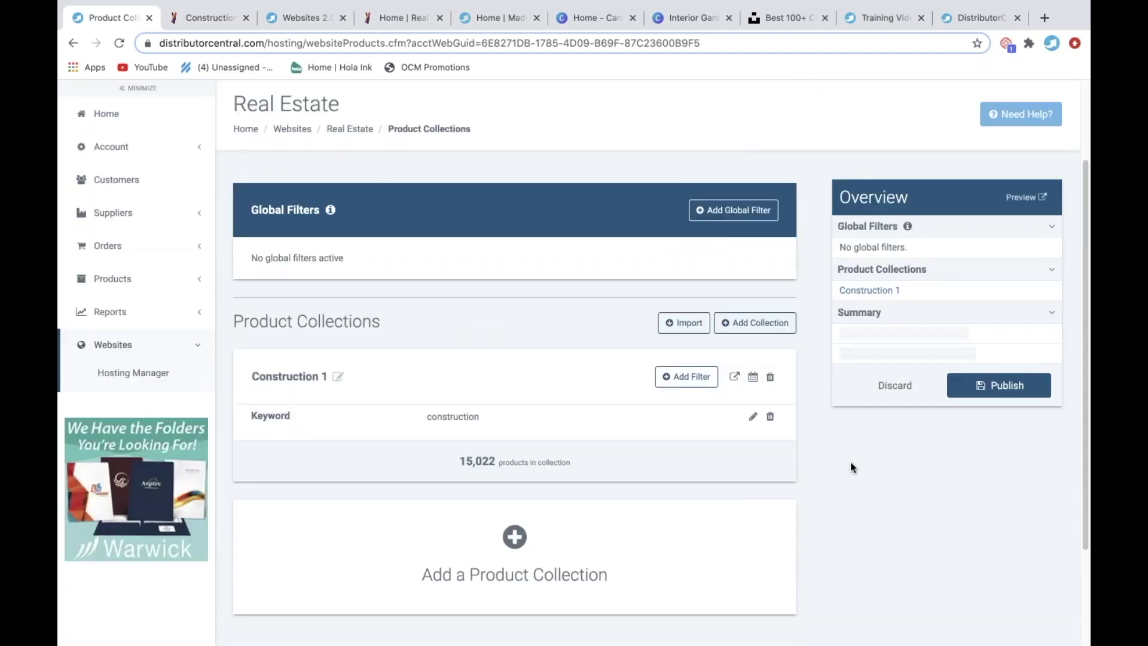
click(772, 418)
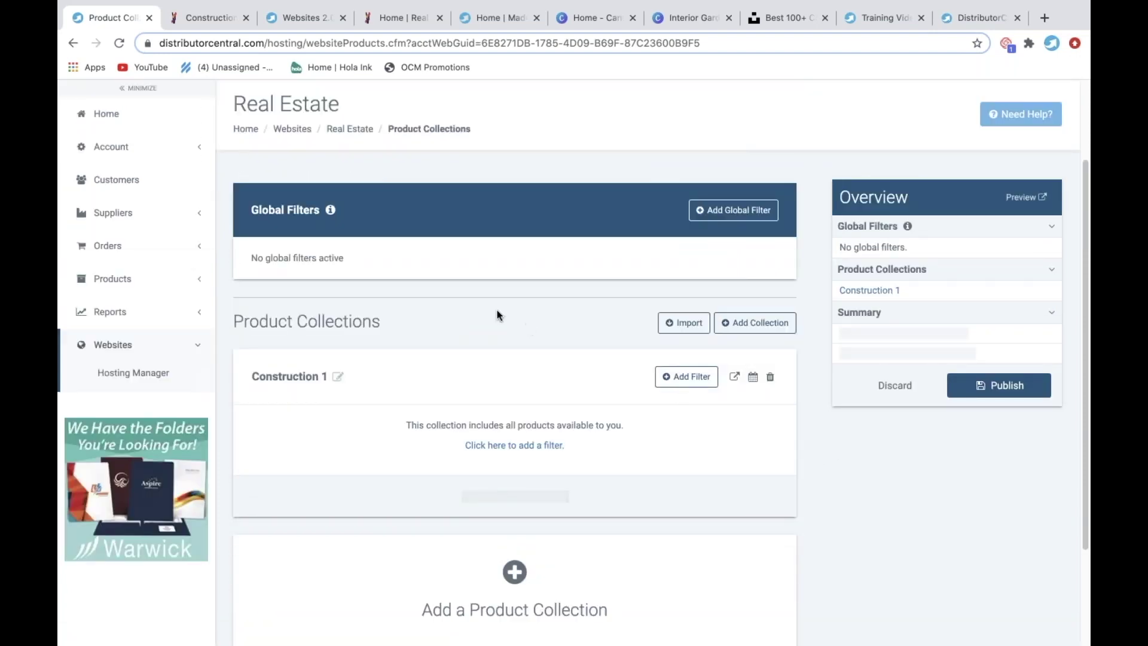
Add a global Keyword filter with the search phrase "construction" and save it.
click(724, 213)
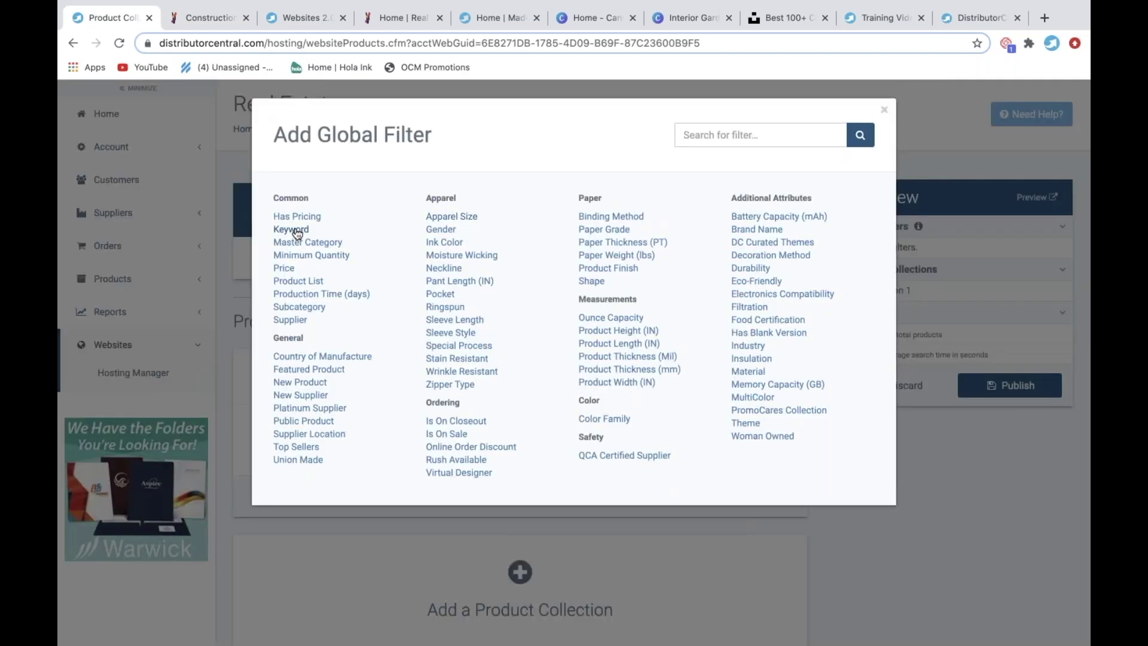
click(298, 230)
text(construction)
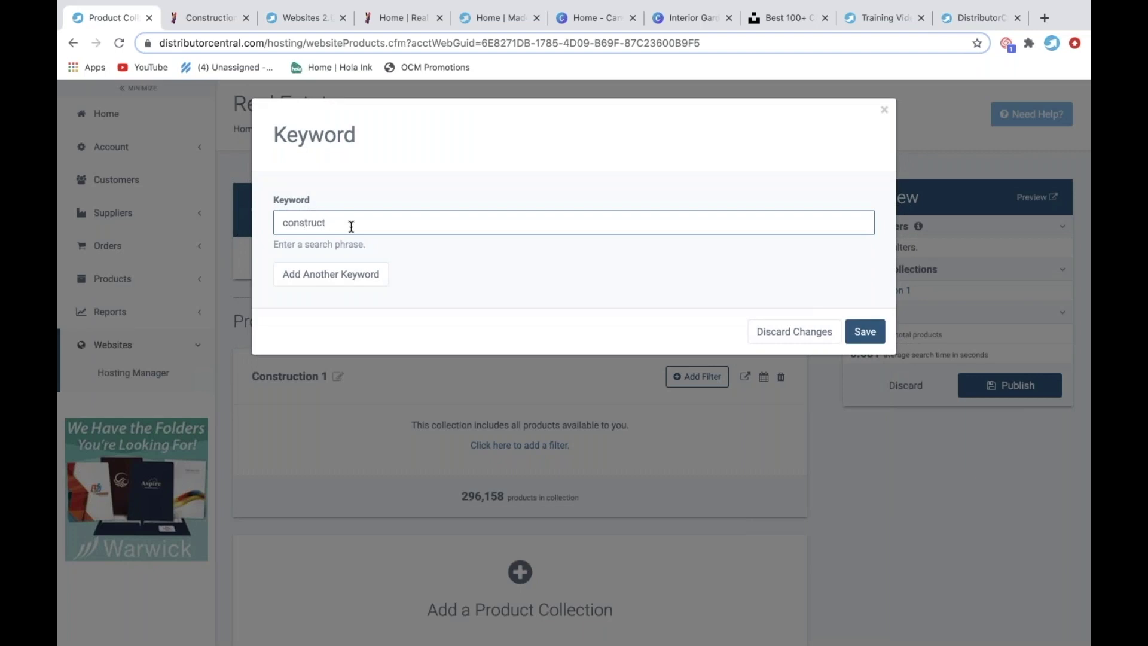
click(865, 332)
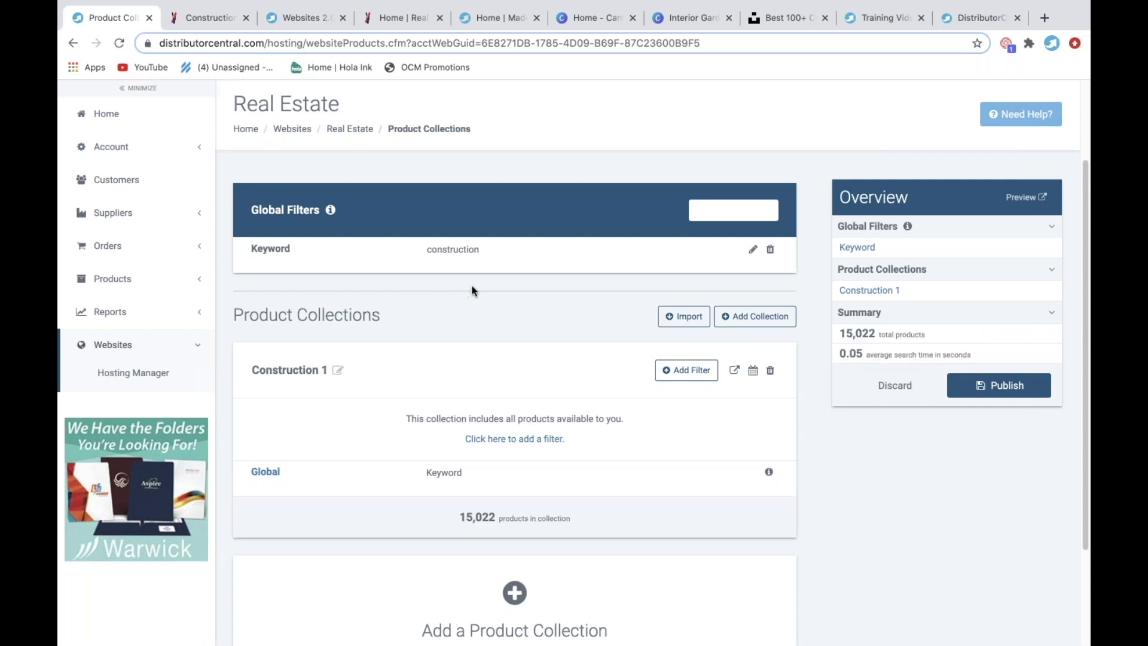
Delete the Construction 1 collection and add a new product collection named Tools.
click(770, 370)
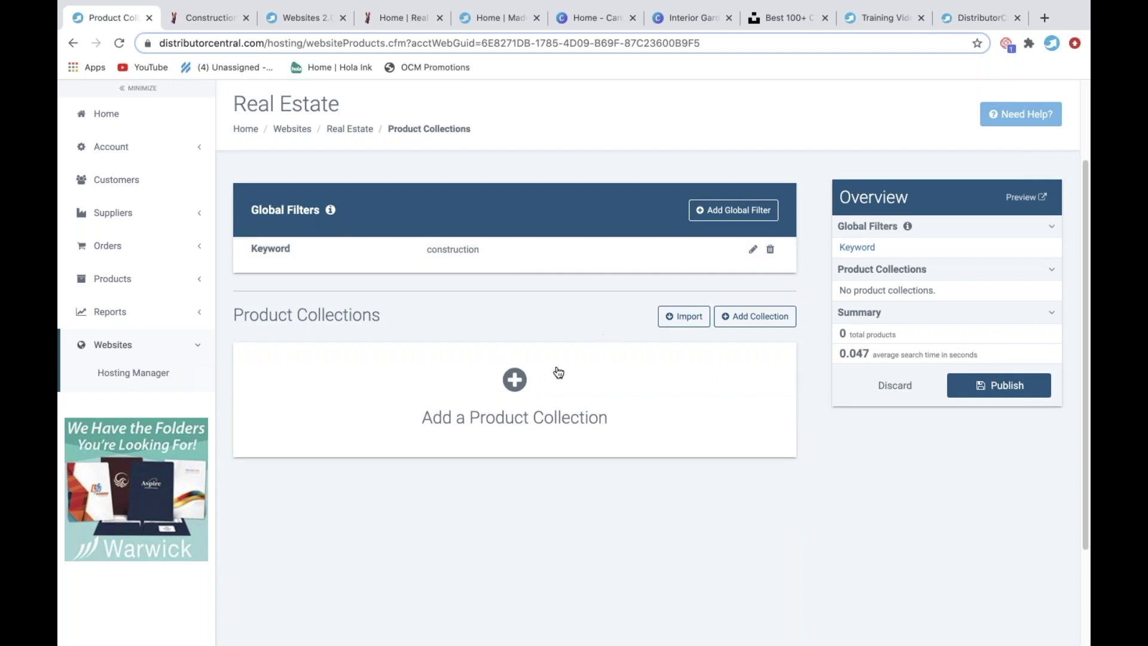
click(515, 381)
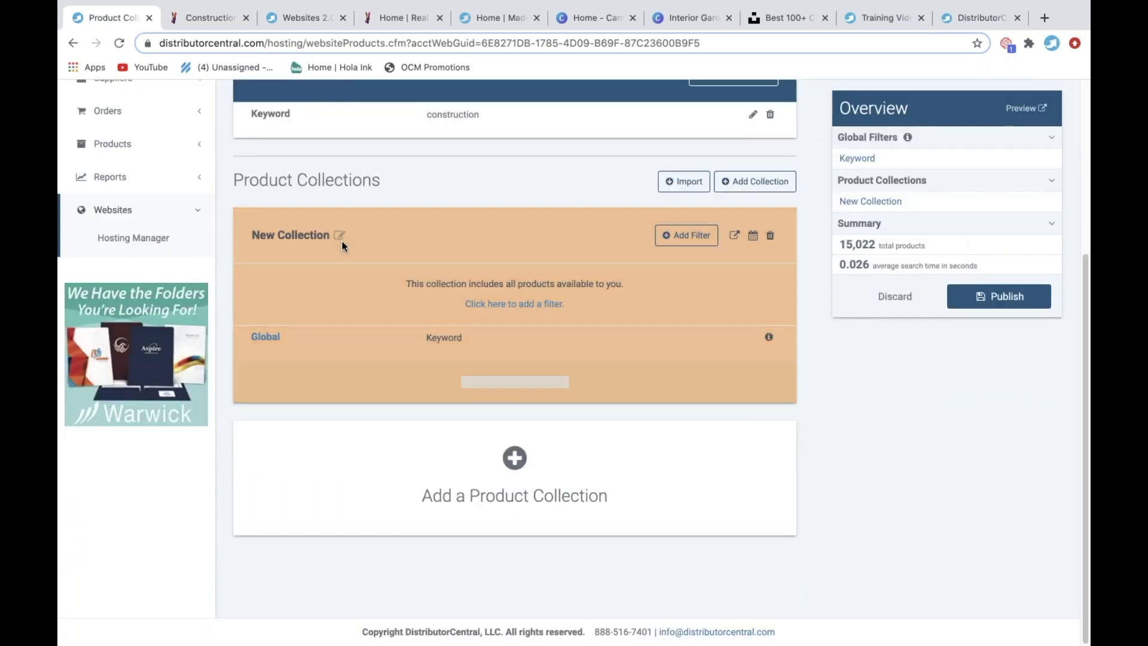
click(338, 236)
text(Tools)
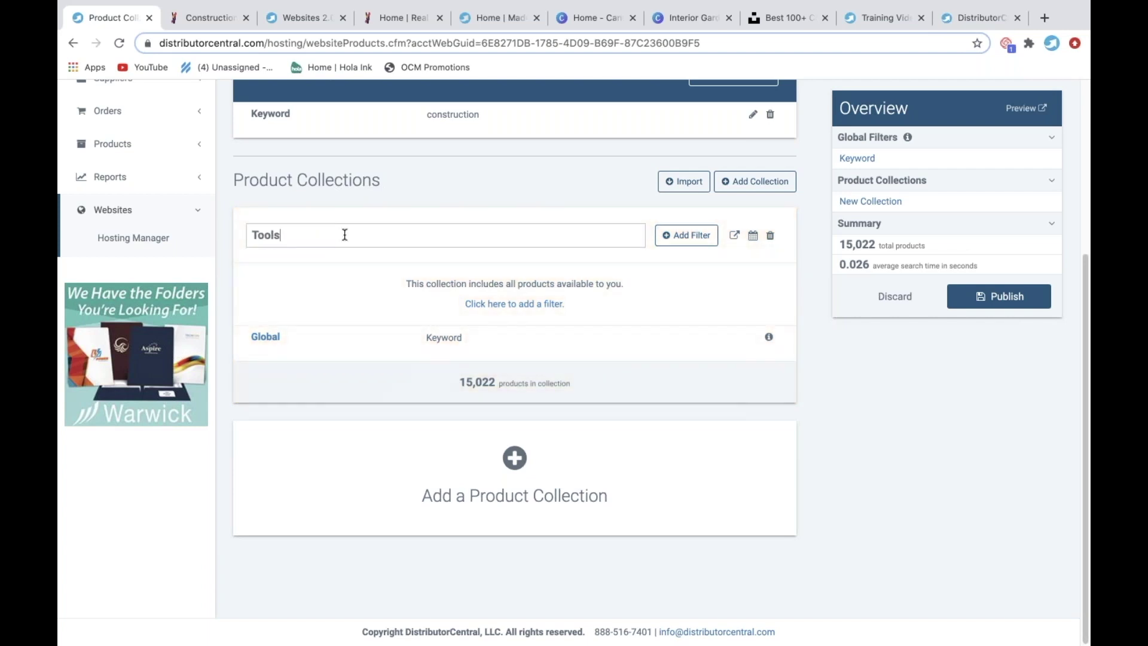
Add a Master Category filter to the Tools collection that includes only products matching Tools, and save it.
click(693, 239)
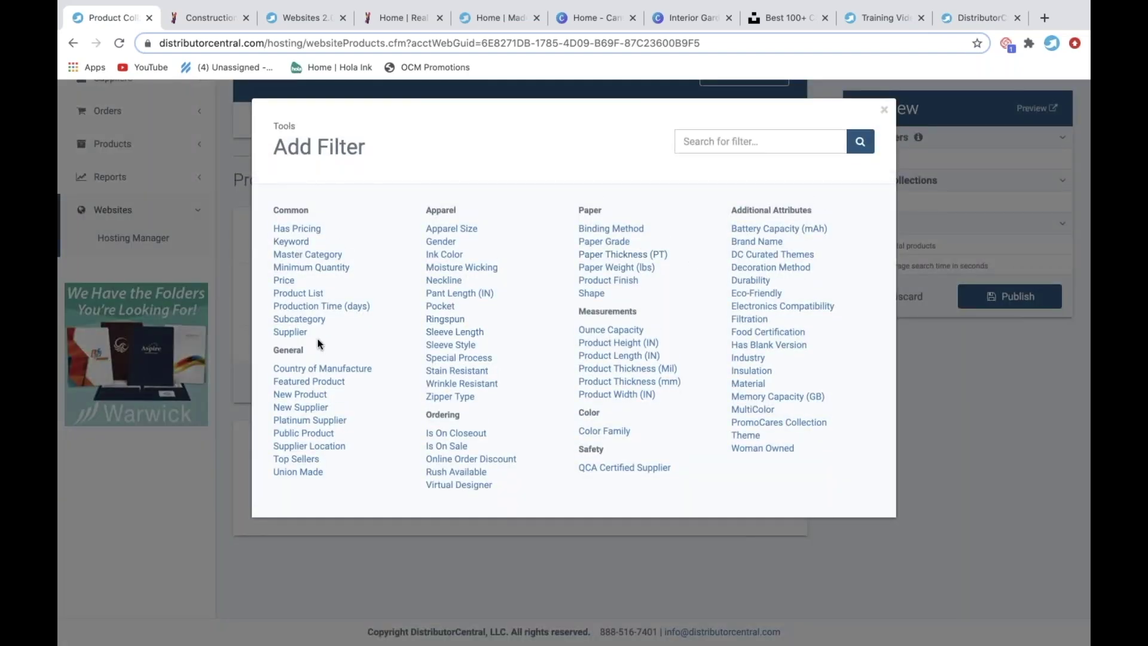
click(313, 255)
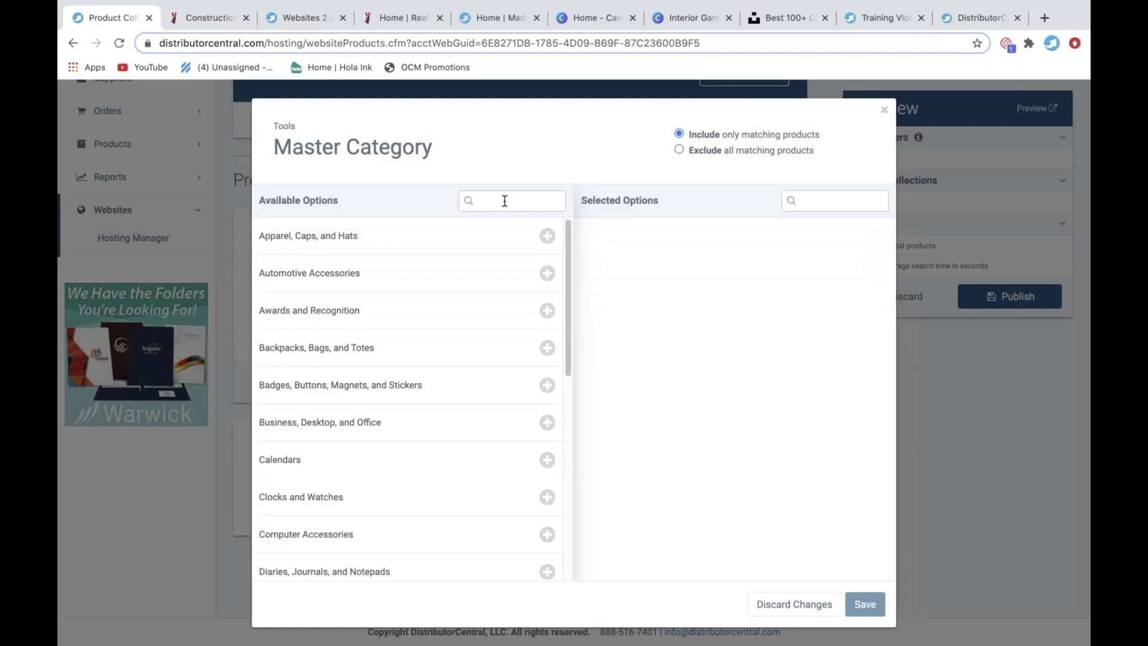
click(505, 200)
text(tool)
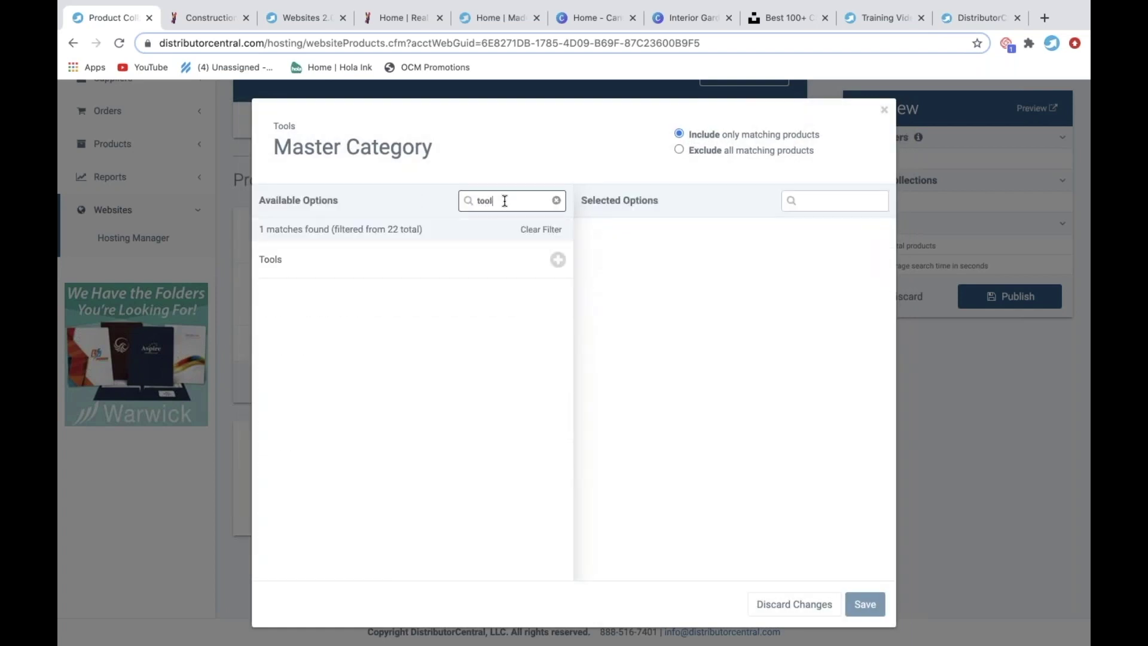
click(333, 264)
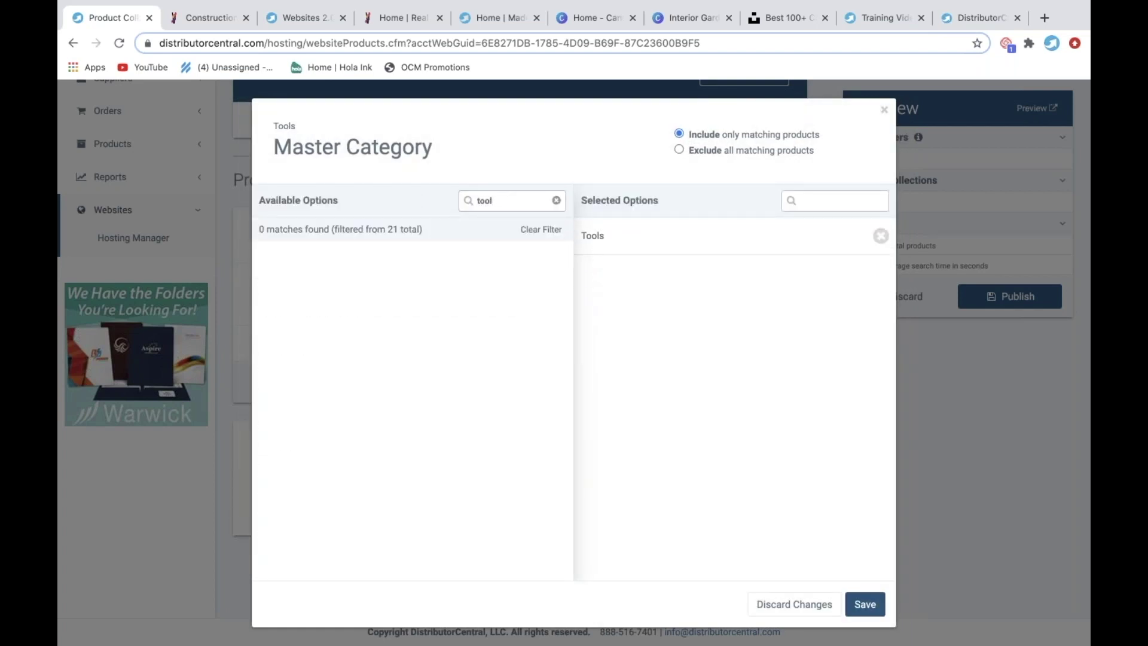
click(864, 605)
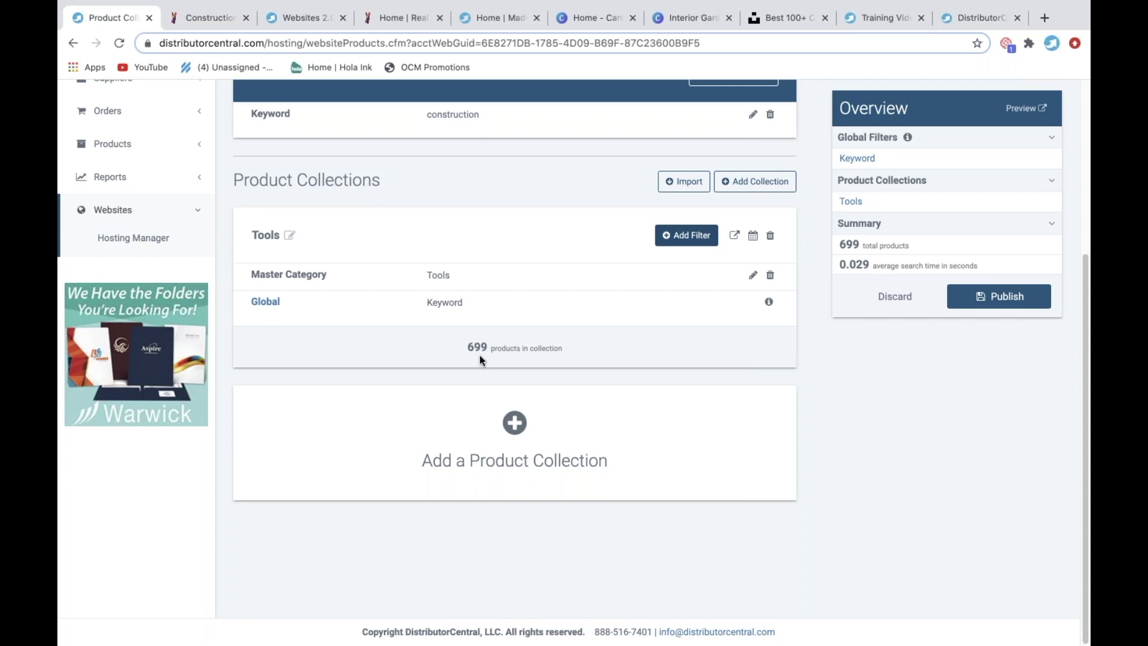
Add a Subcategory filter to the Tools collection that includes only products matching the Tools option, and save it.
click(687, 235)
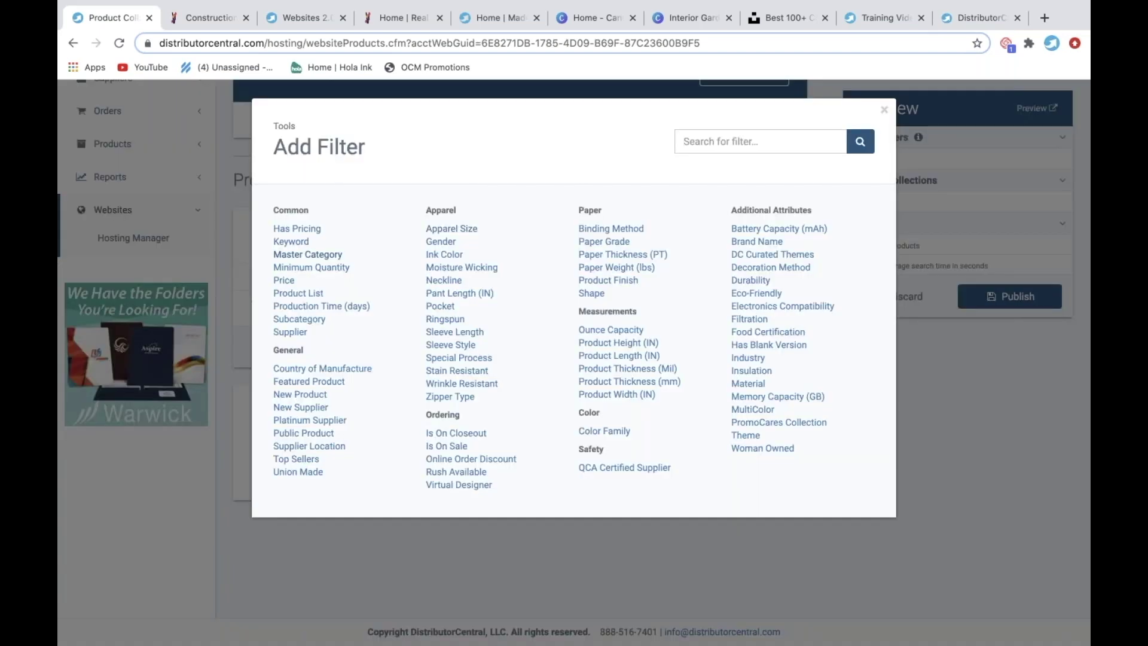
click(315, 321)
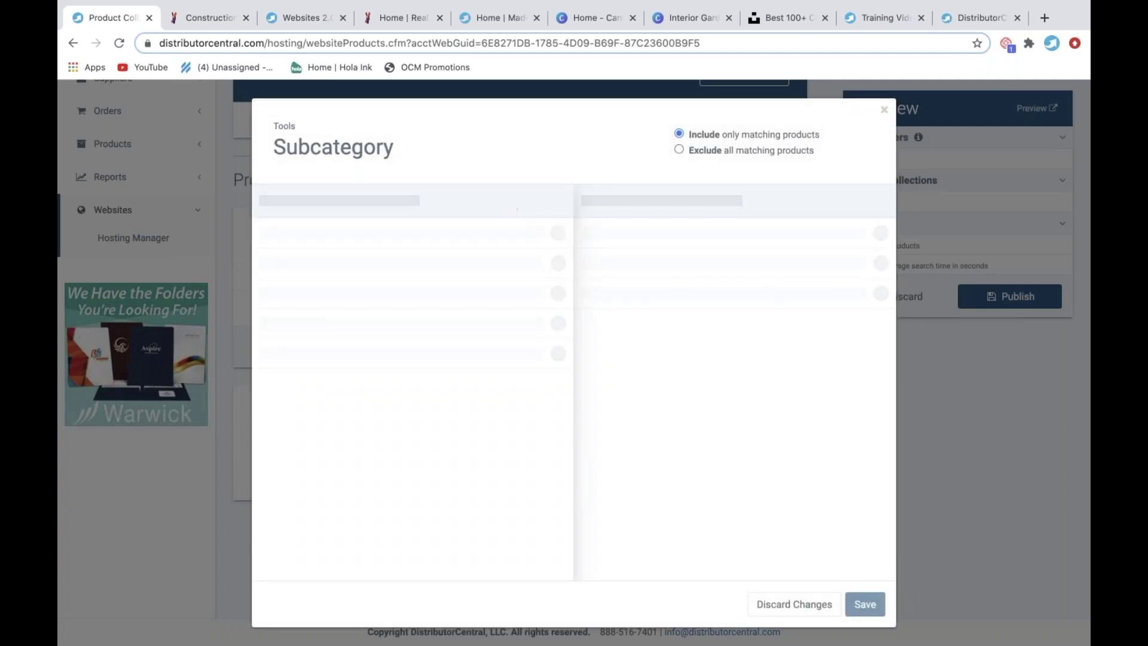
click(510, 201)
text(tool)
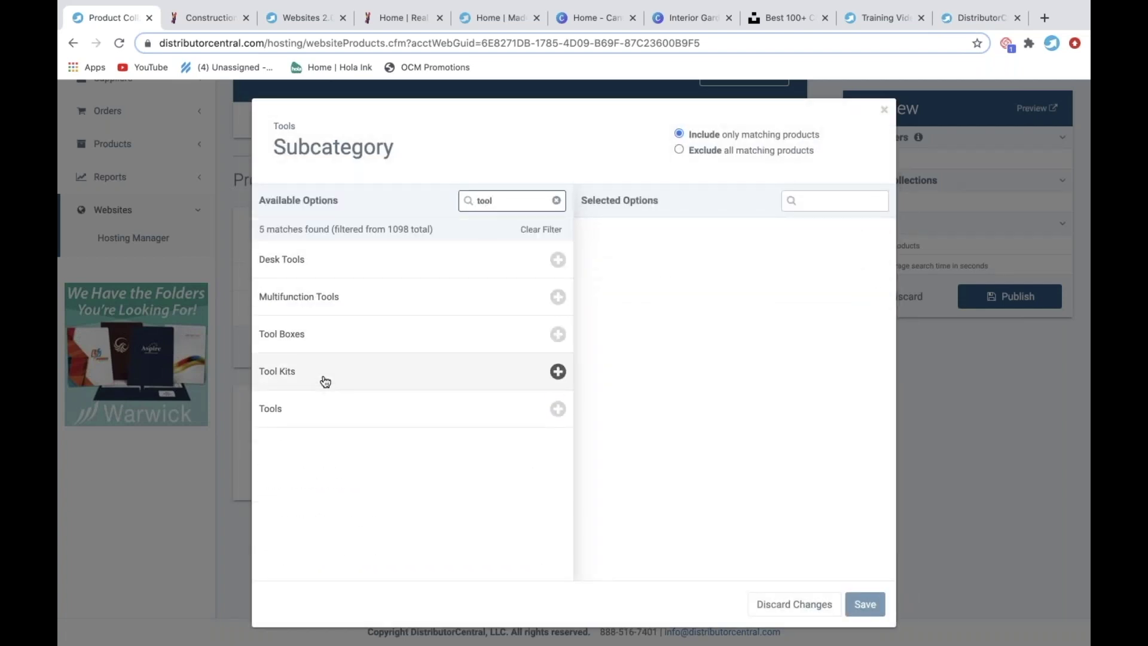
click(324, 413)
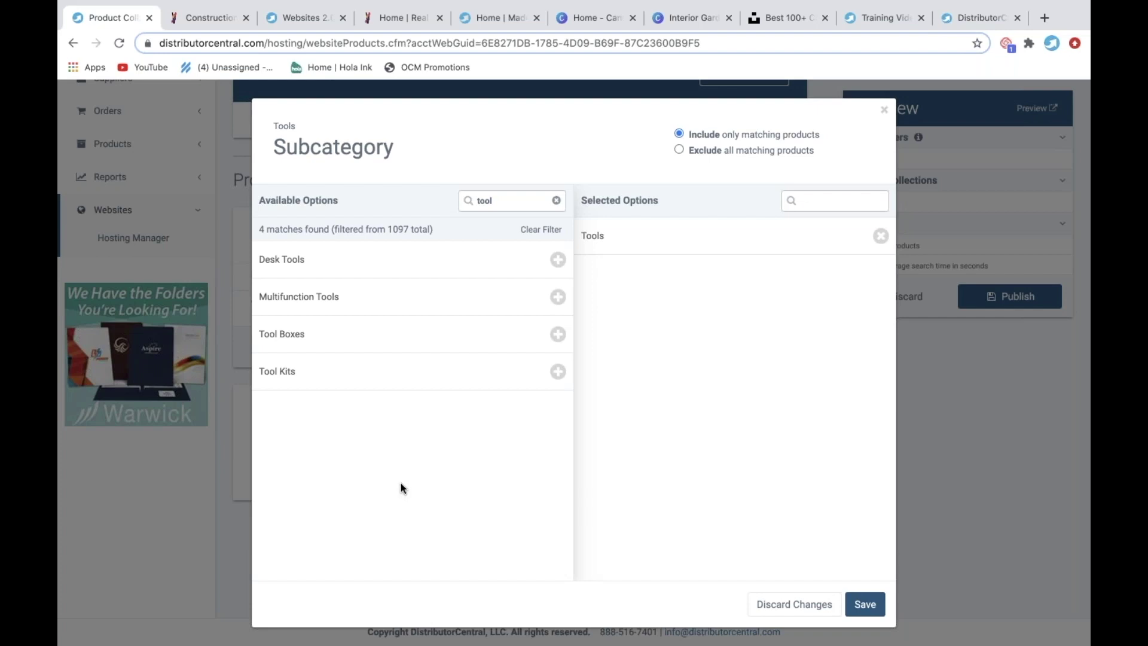
click(866, 604)
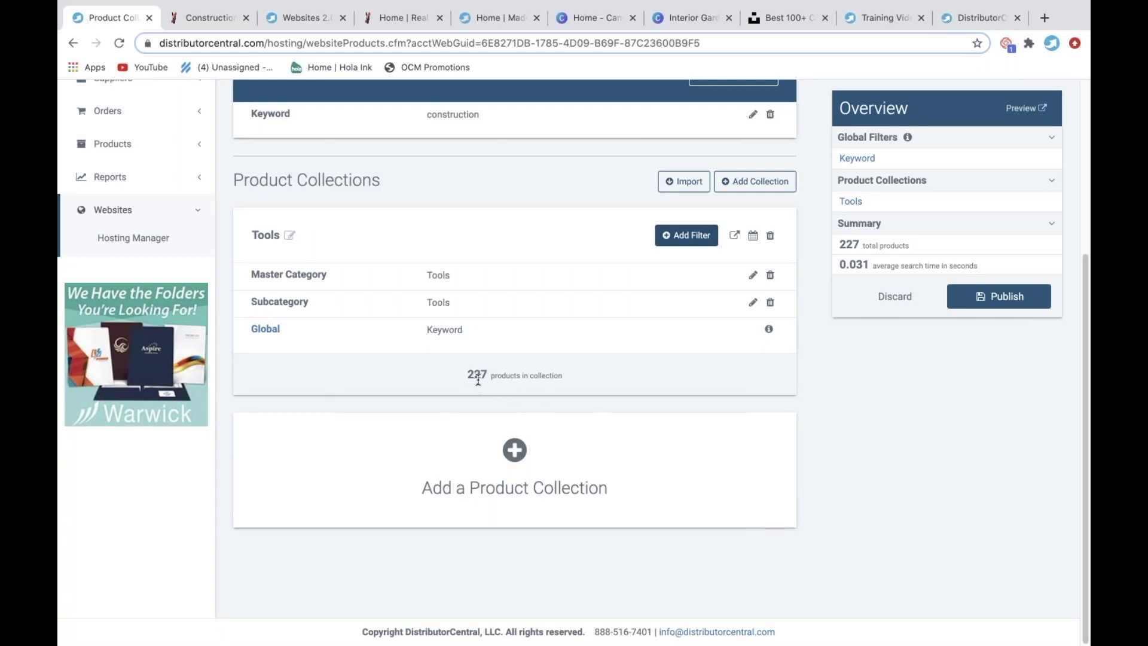
Add a new product collection and name it Safety Vests.
click(516, 453)
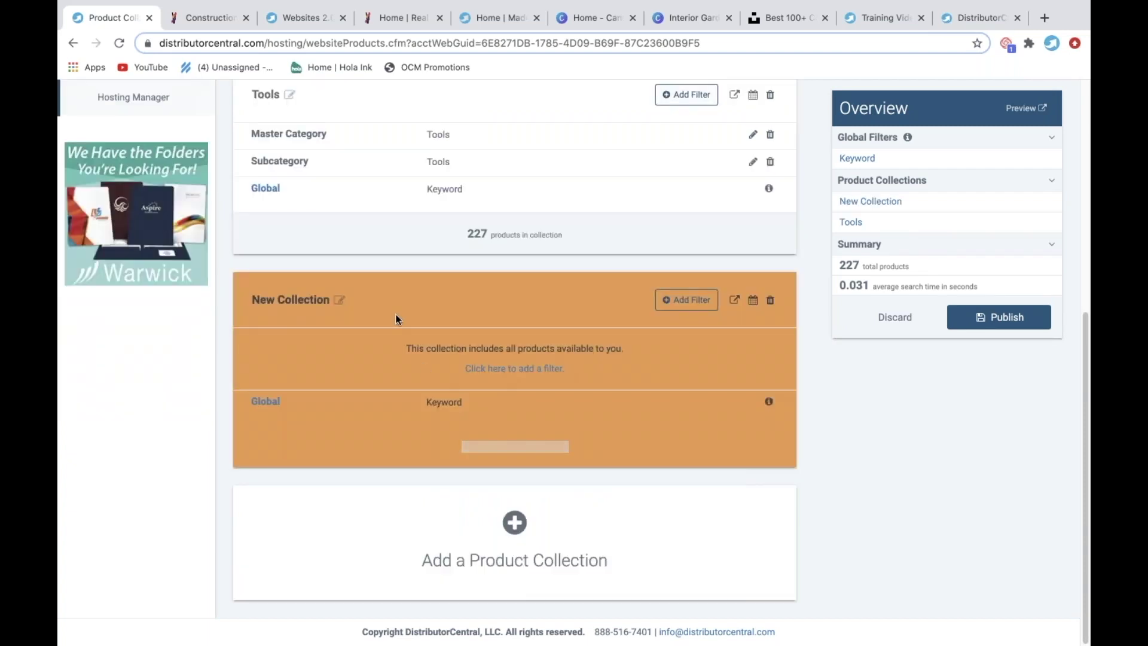
click(339, 300)
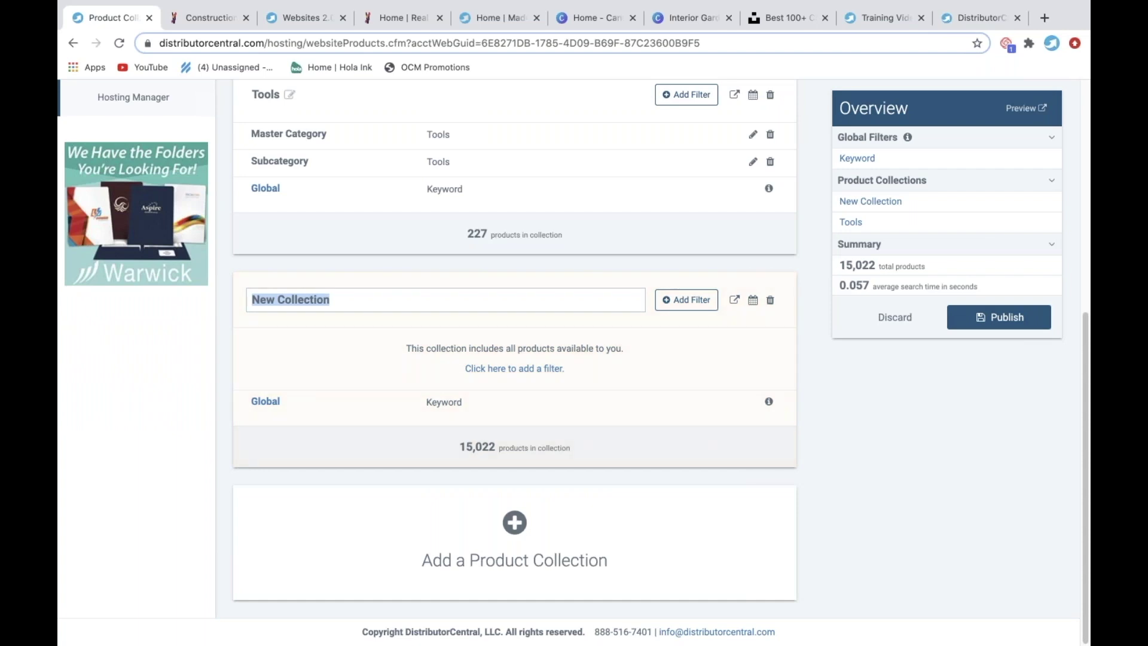
text(Safety Vests)
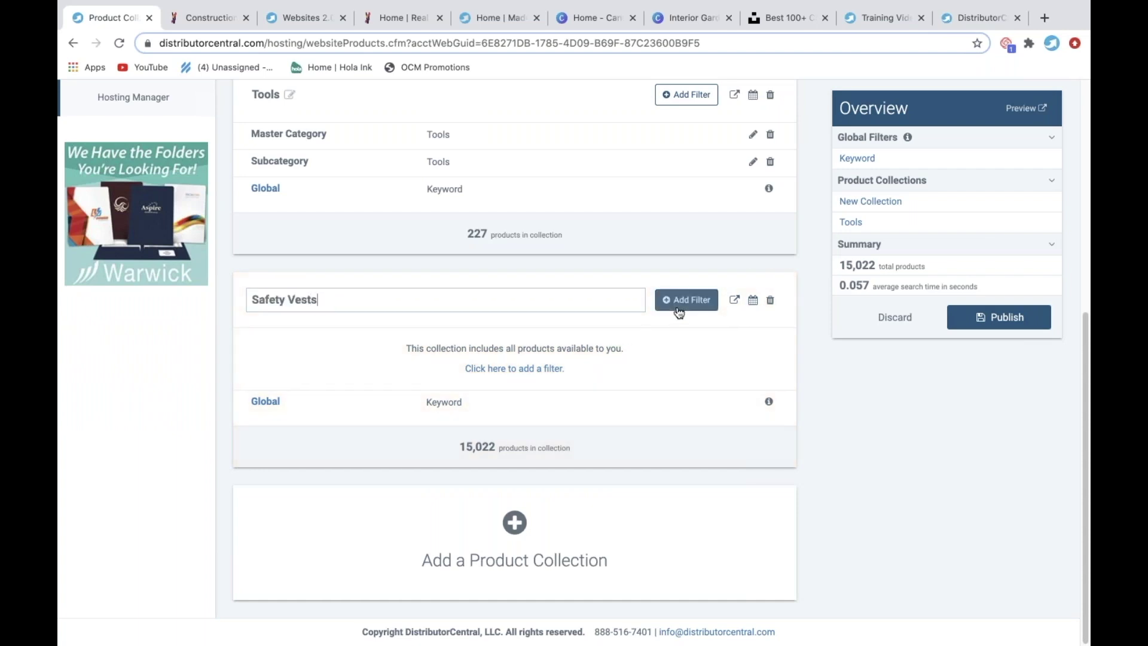
Add a Master Category filter to the Safety Vests collection that includes only Apparel, Caps, and Hats, and save it.
click(676, 305)
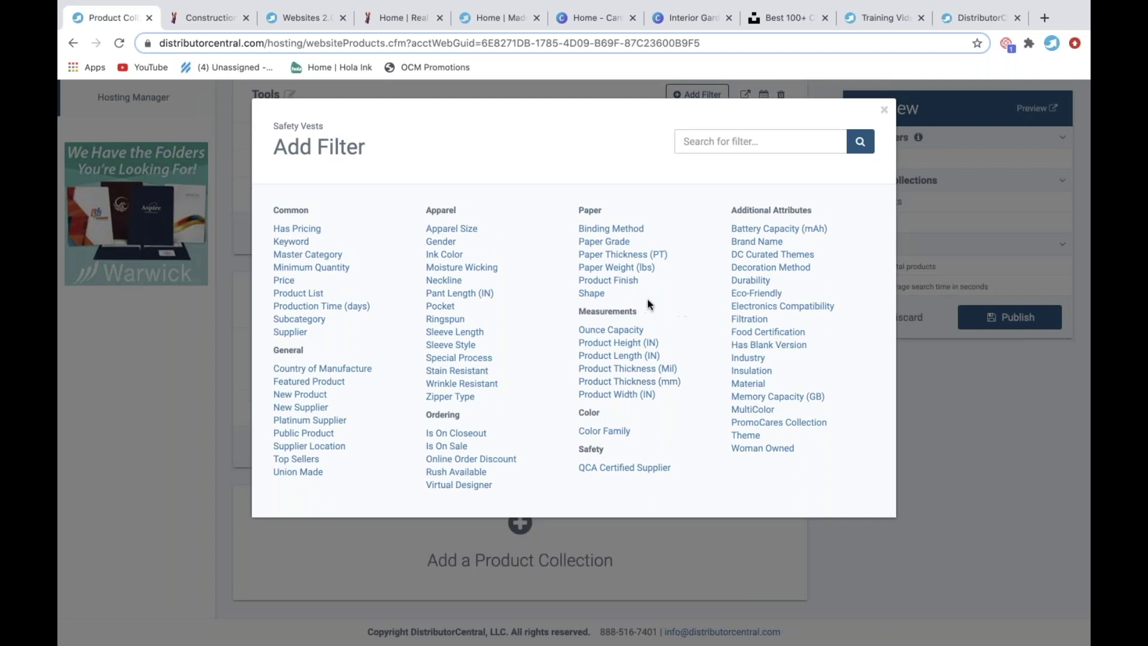
click(323, 256)
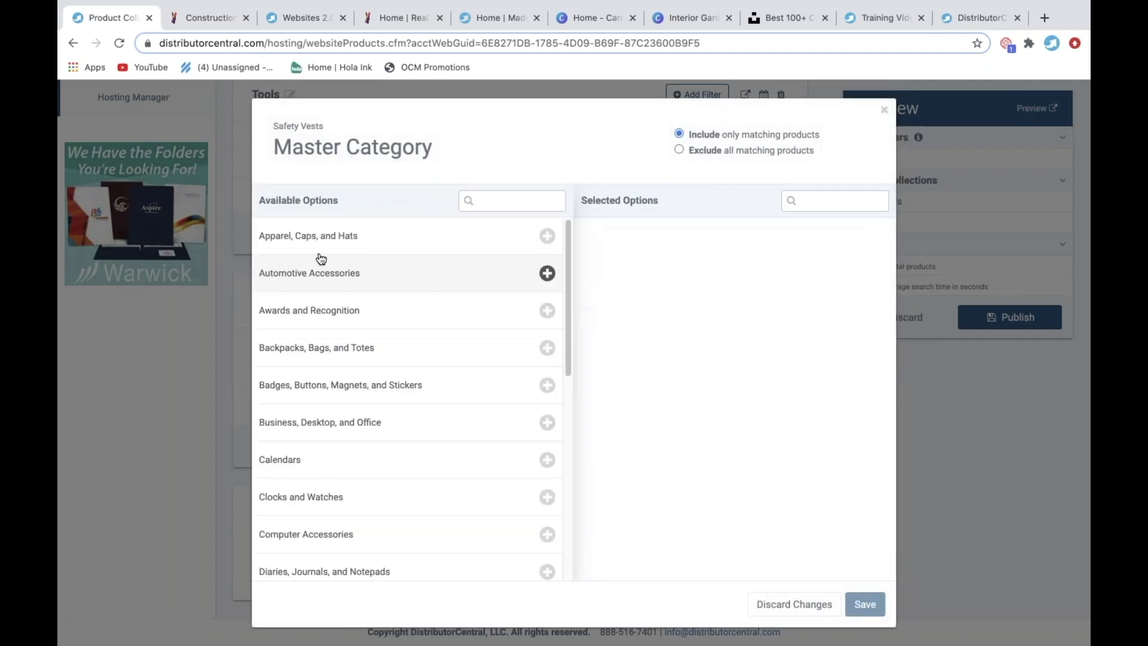
click(322, 239)
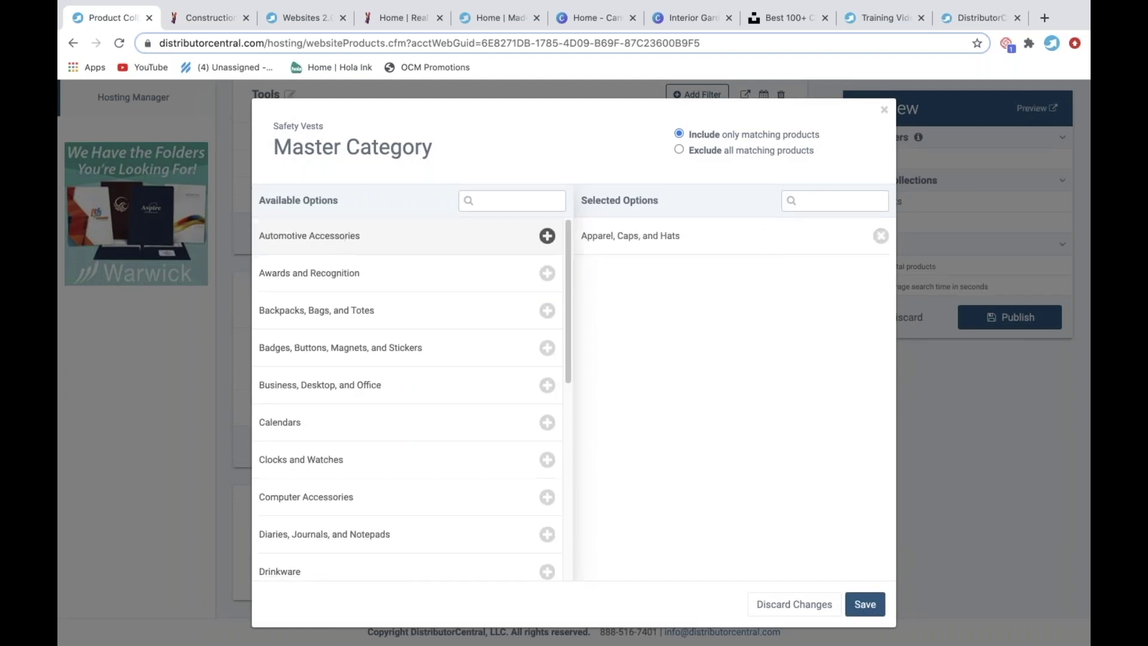
click(865, 604)
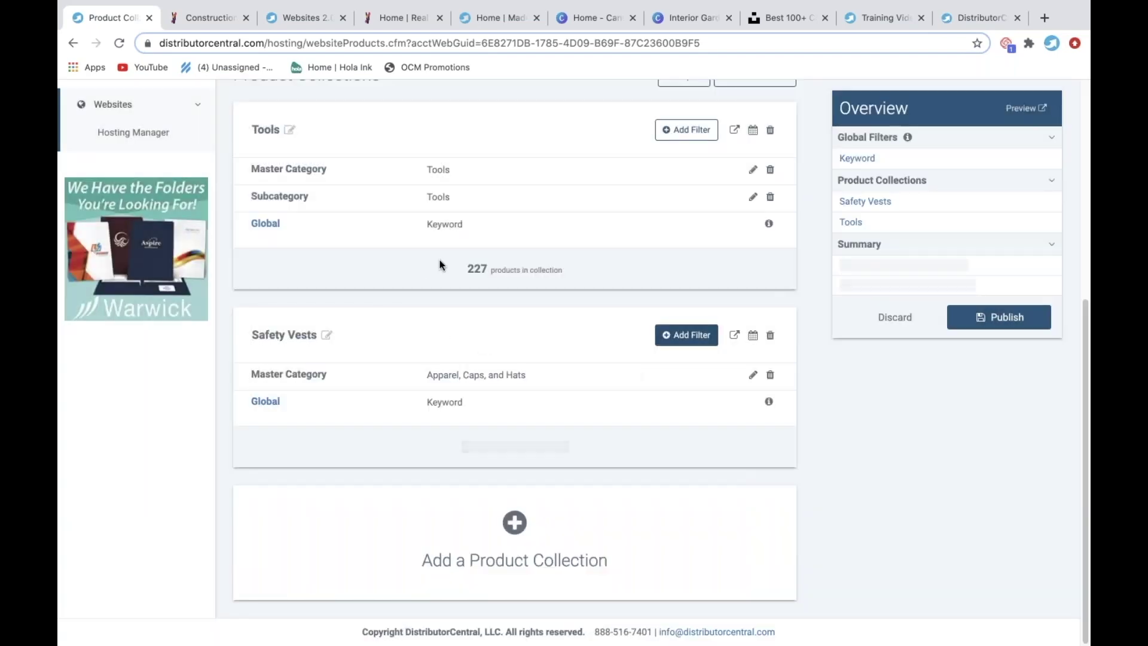
Add a Subcategory filter to the Safety Vests collection that includes only Safety Products, and save it.
click(697, 341)
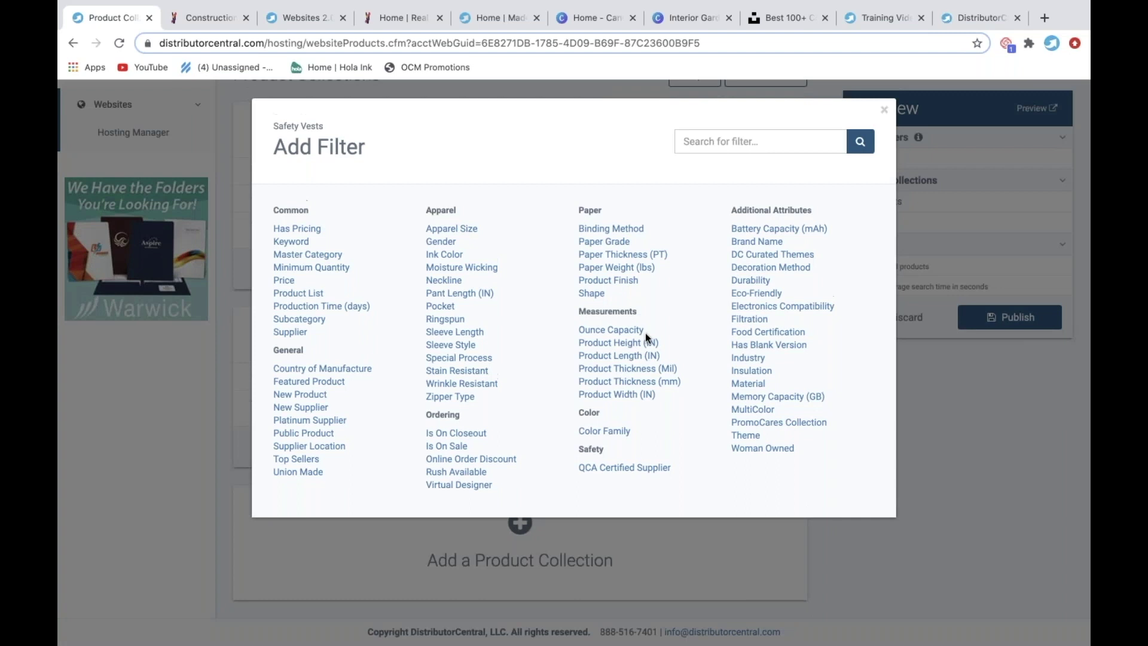
click(314, 318)
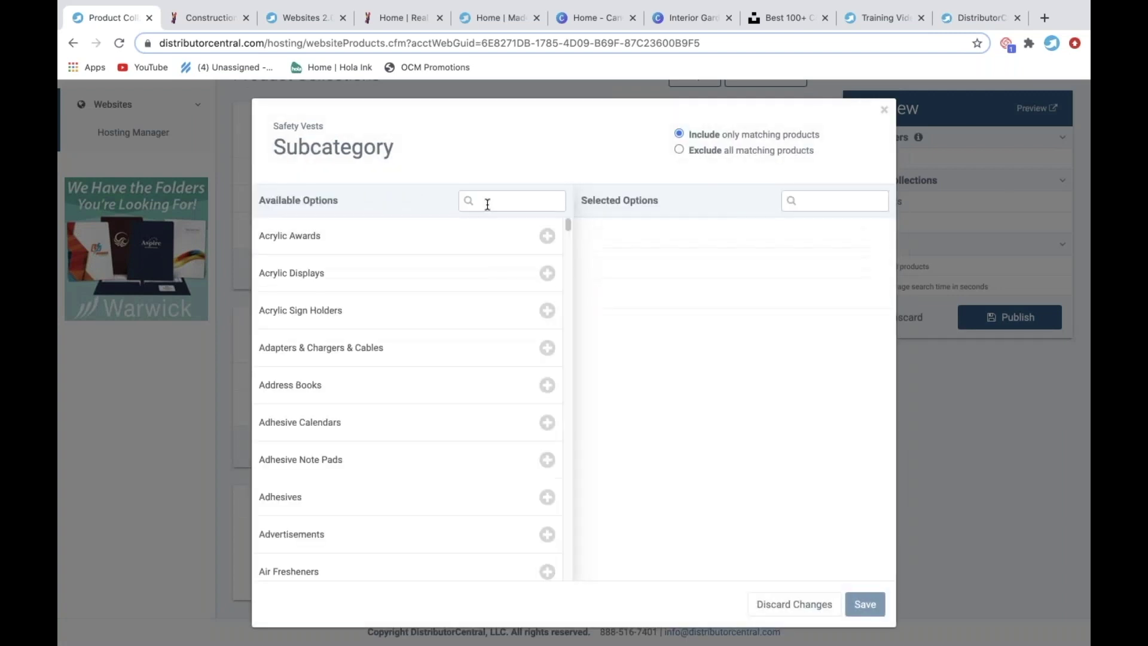
click(487, 202)
text(saf)
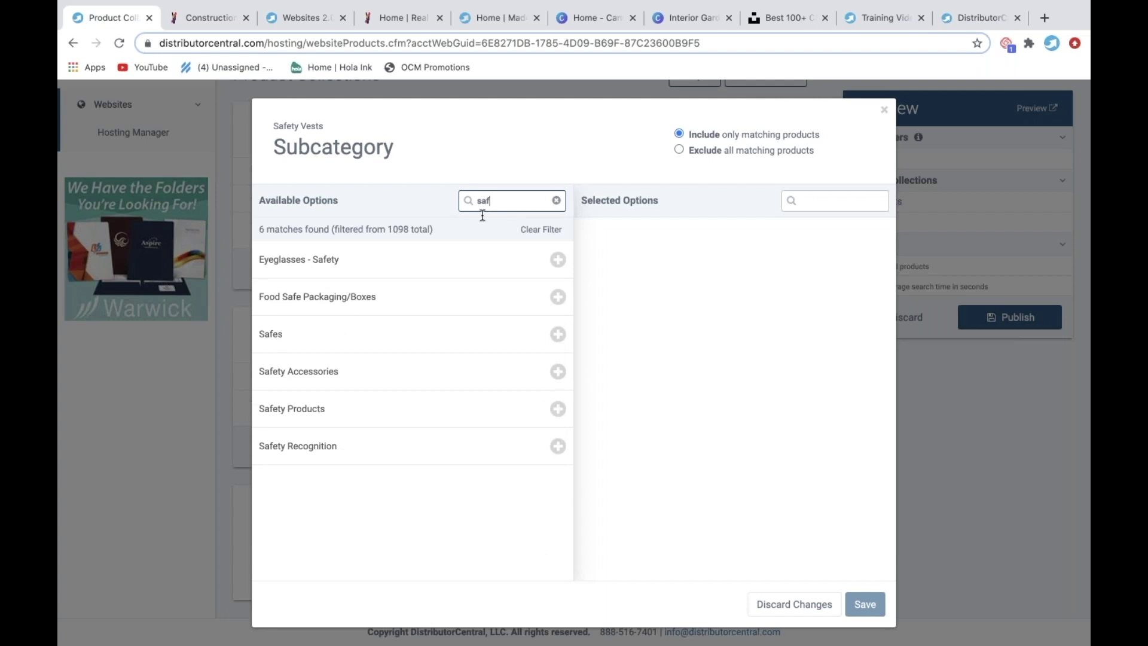
click(366, 408)
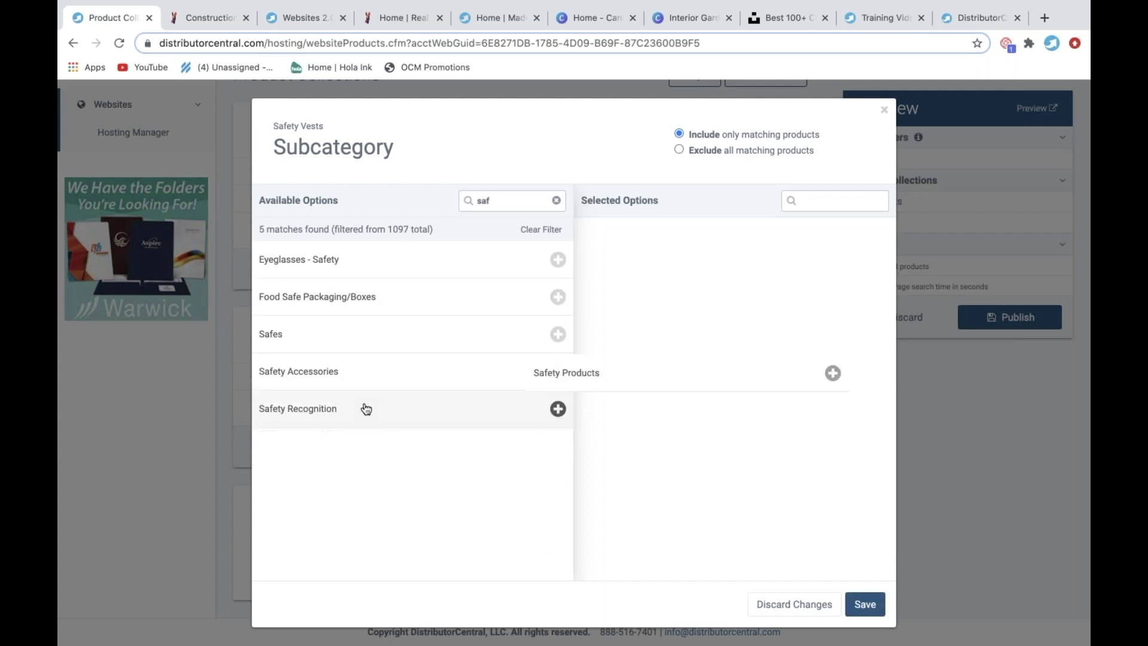
click(865, 605)
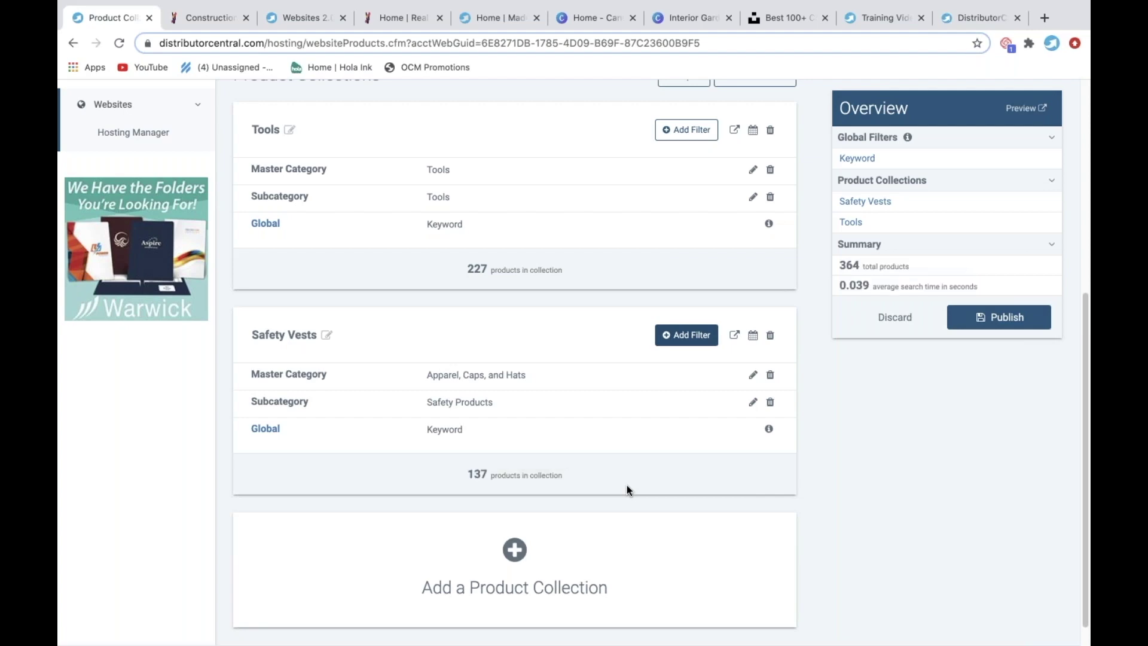
Add a Keyword filter with the search phrase "safety vest" to the Safety Vests collection and save it.
click(687, 338)
click(291, 240)
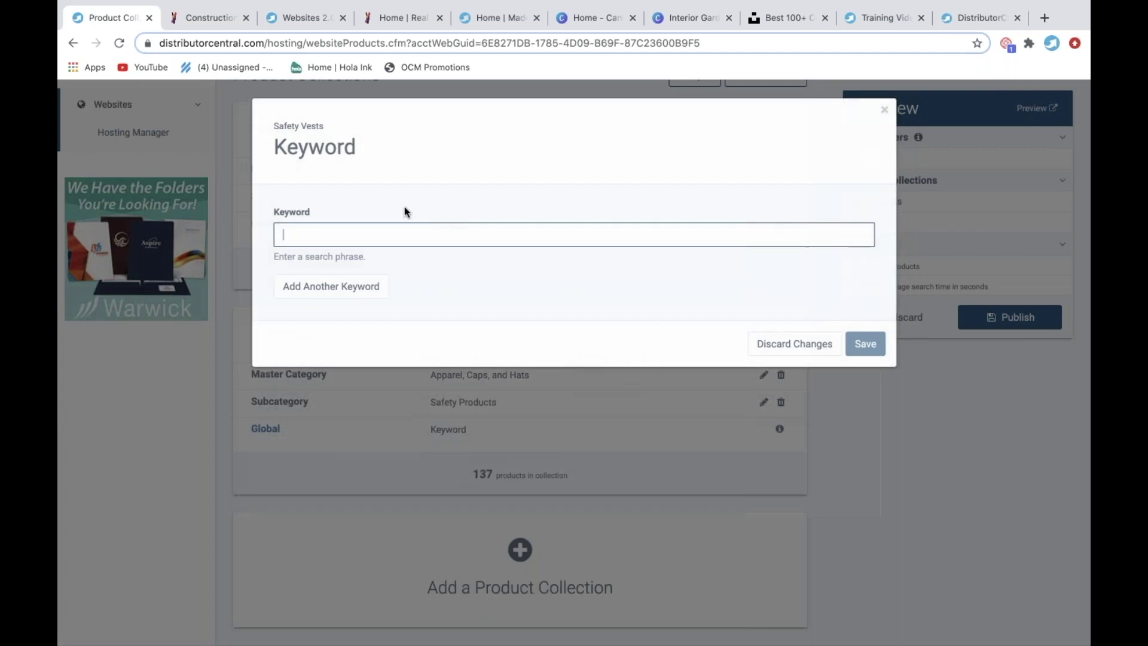
text(safety vest)
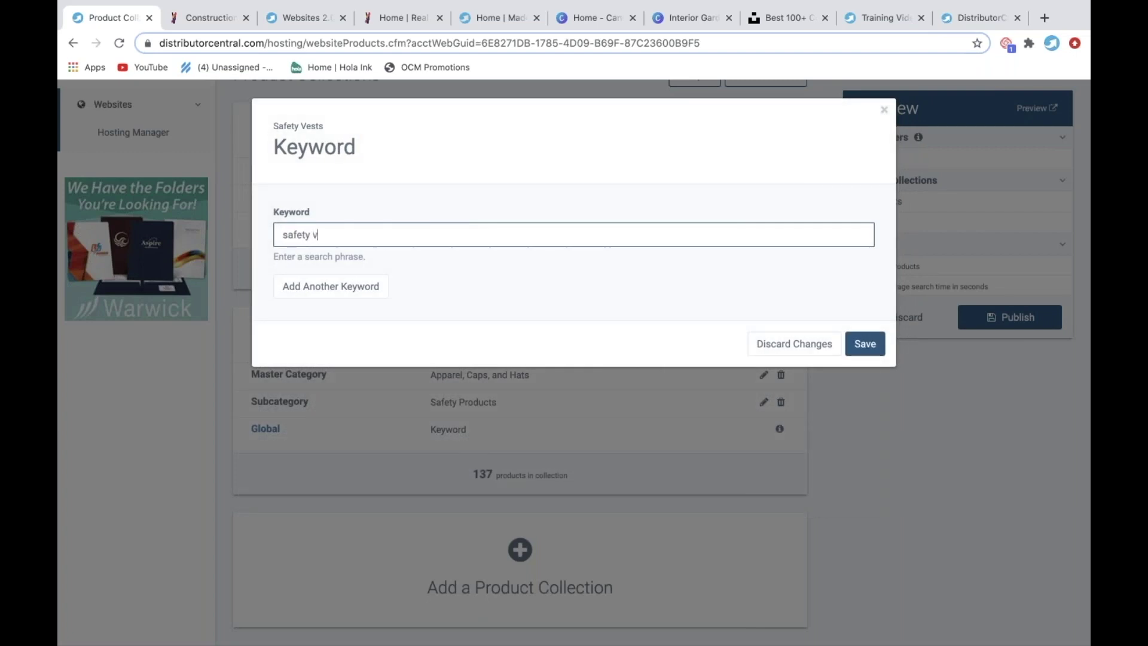
click(865, 345)
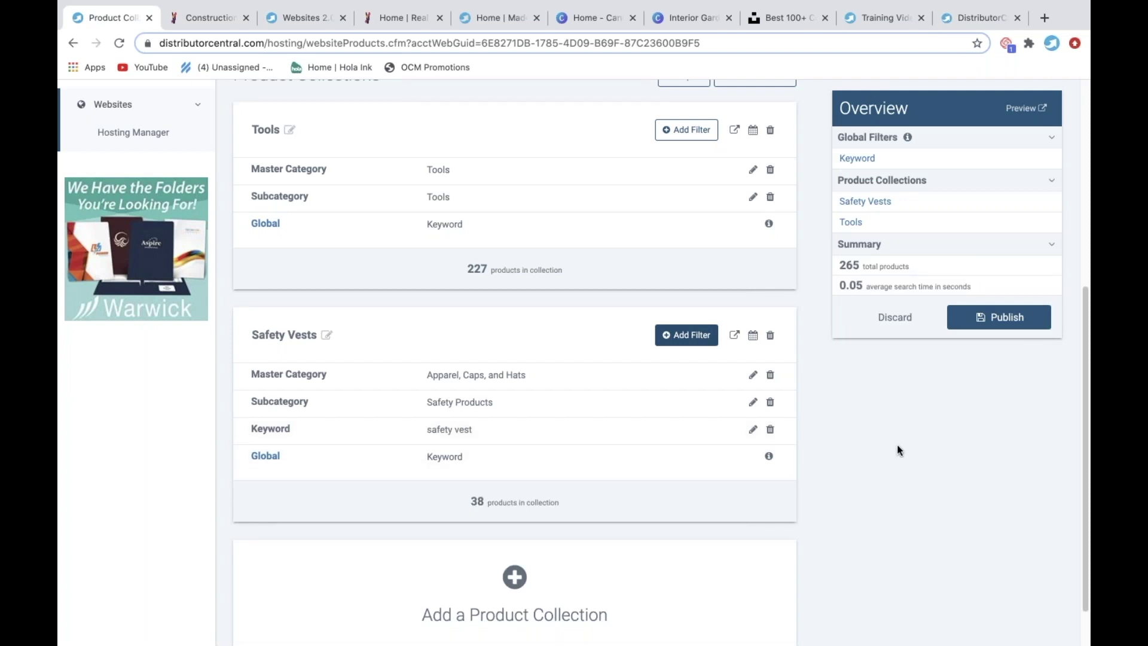
Preview the unpublished product collections, examine the site's home page with its banner and collection tiles, and close the preview.
scroll(899, 449, up, 1)
scroll(898, 445, up, 1)
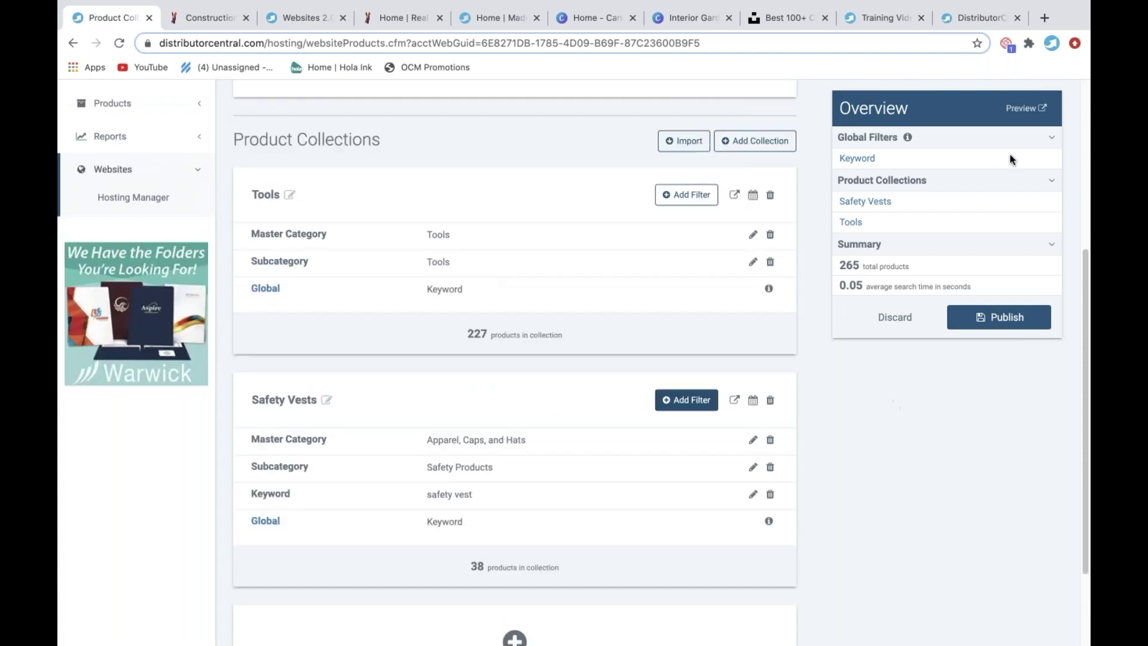
click(1026, 108)
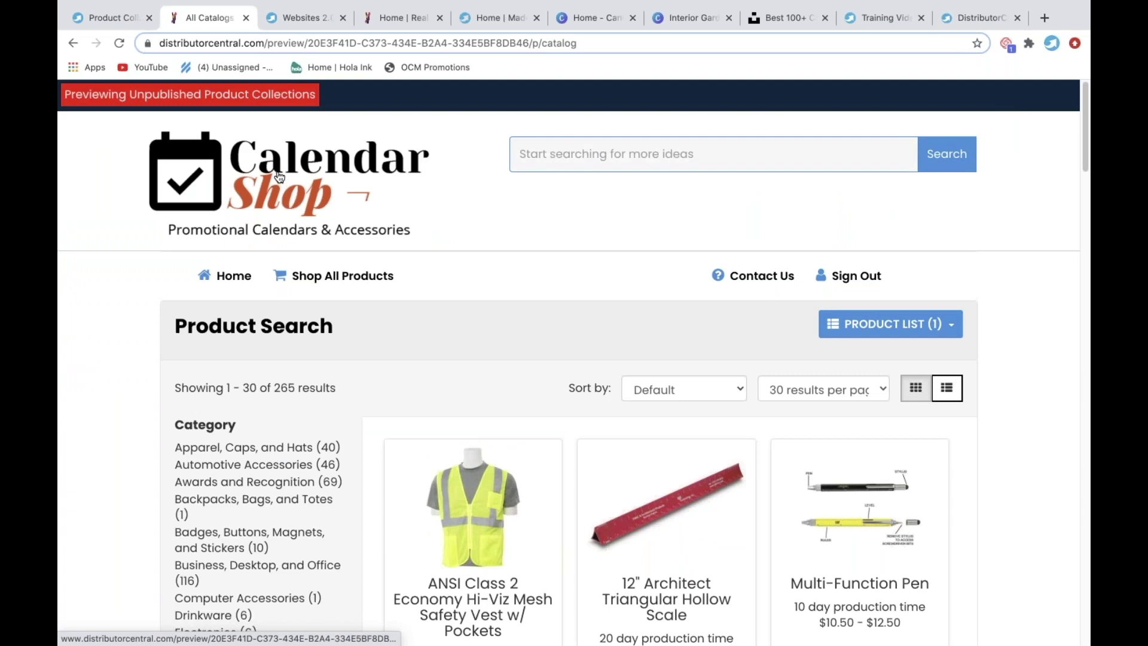
click(191, 155)
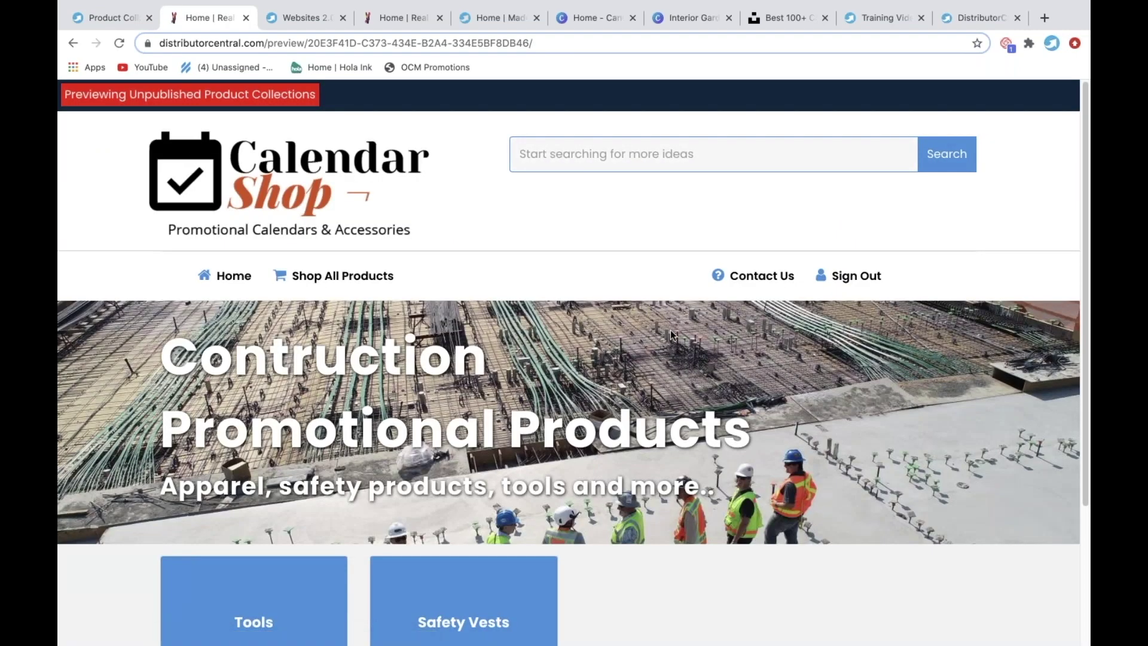
scroll(690, 420, down, 3)
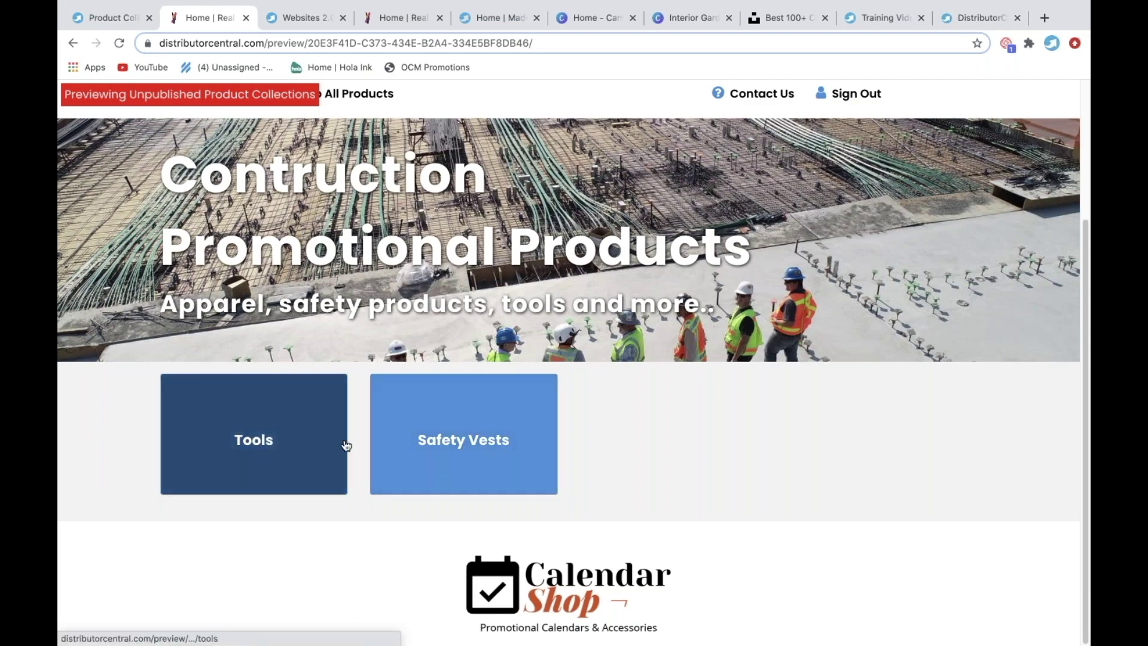
scroll(733, 490, up, 2)
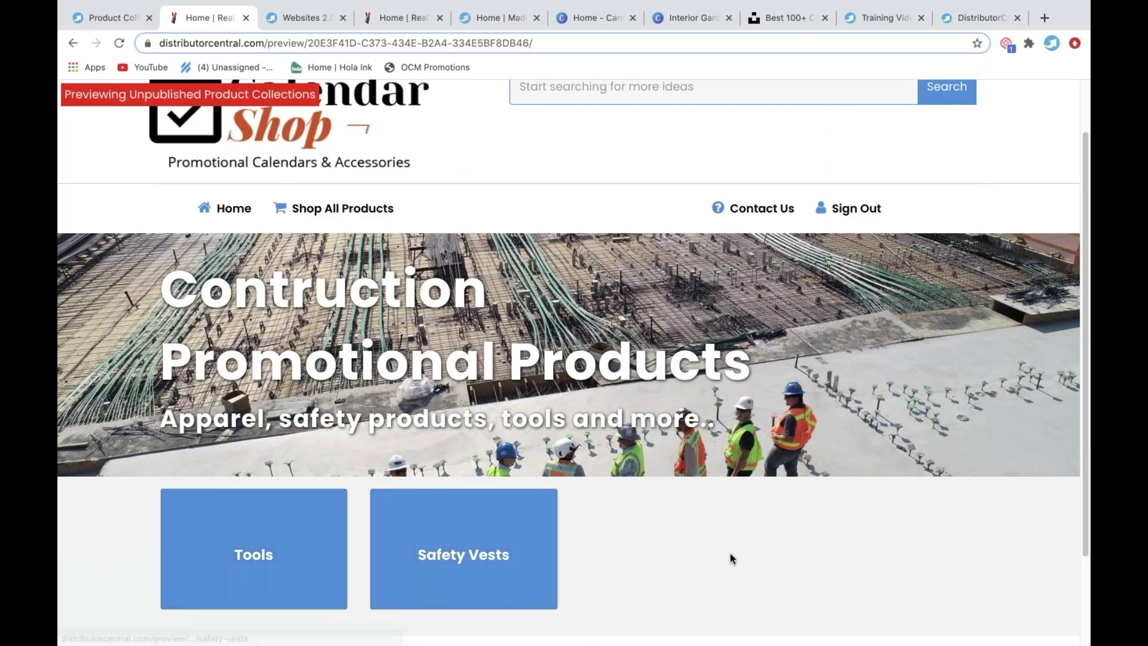
scroll(730, 554, down, 1)
scroll(730, 554, down, 2)
scroll(677, 551, up, 3)
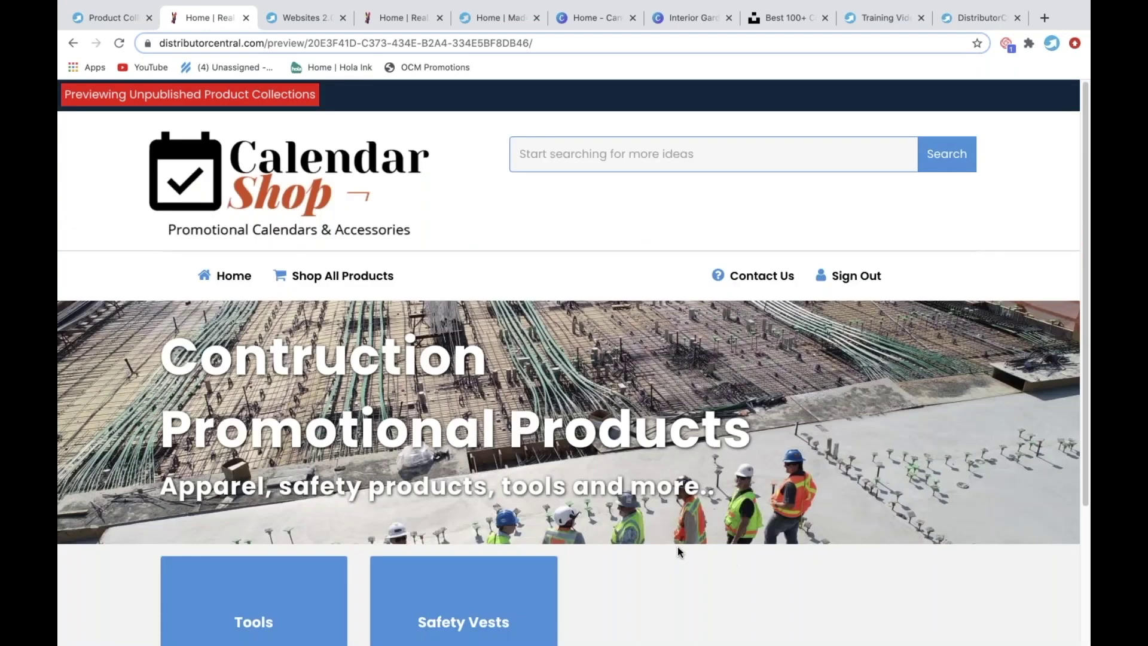
click(333, 281)
click(246, 18)
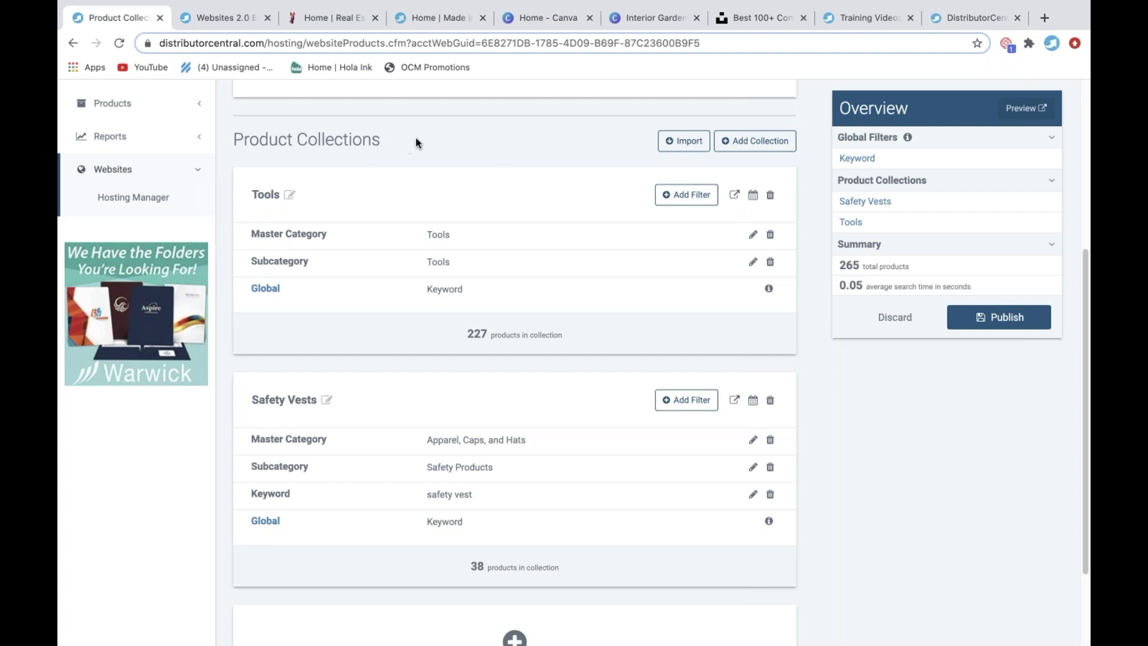
Add another product collection with a Virtual Designer filter set to True that includes only matching products, and save the filter.
scroll(544, 356, down, 2)
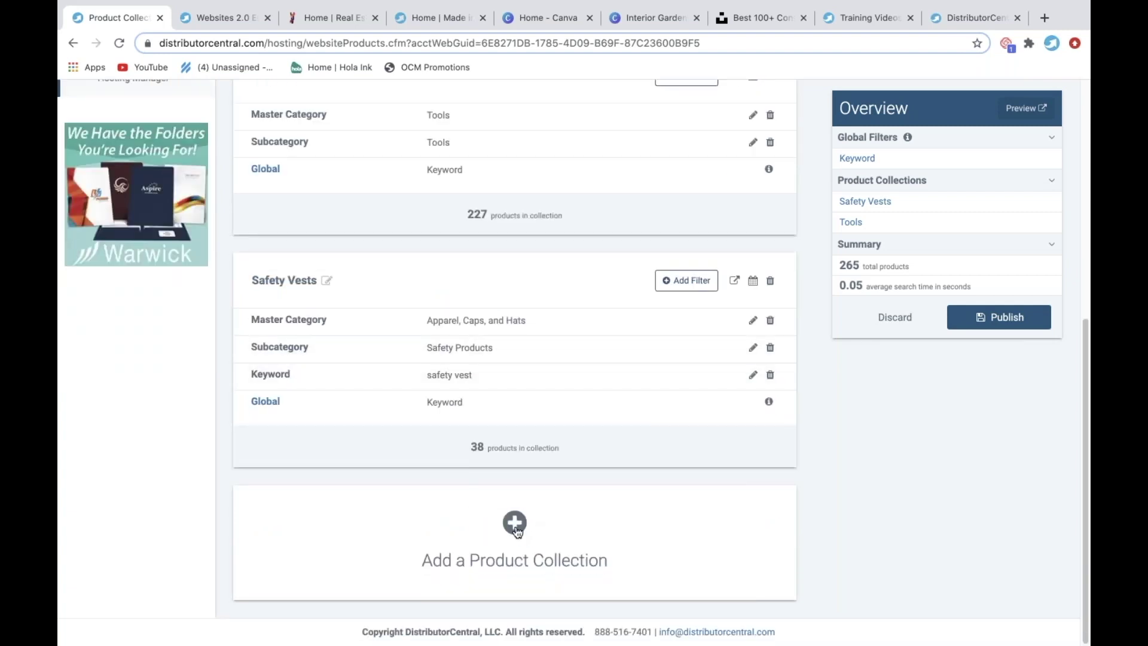
click(516, 523)
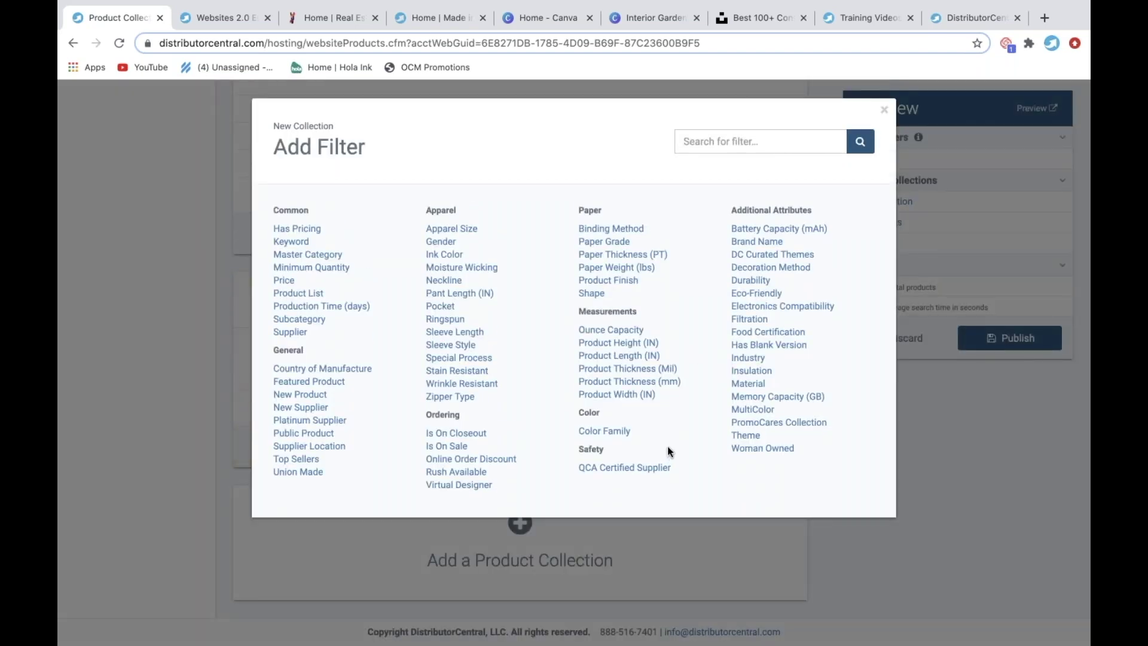
click(443, 486)
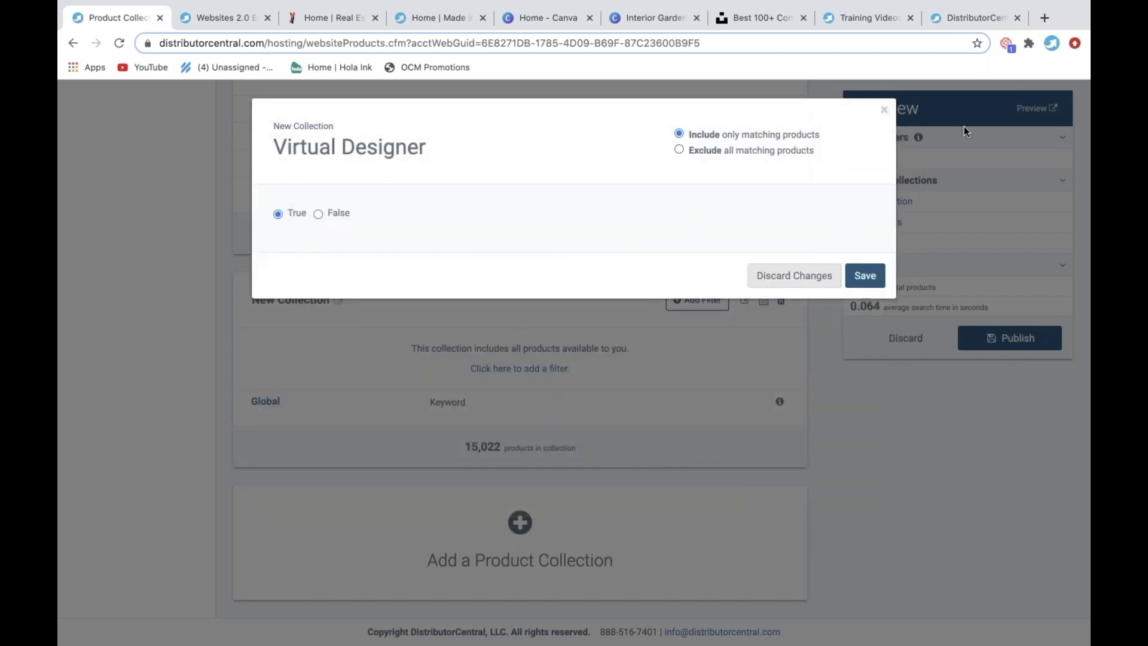
click(860, 278)
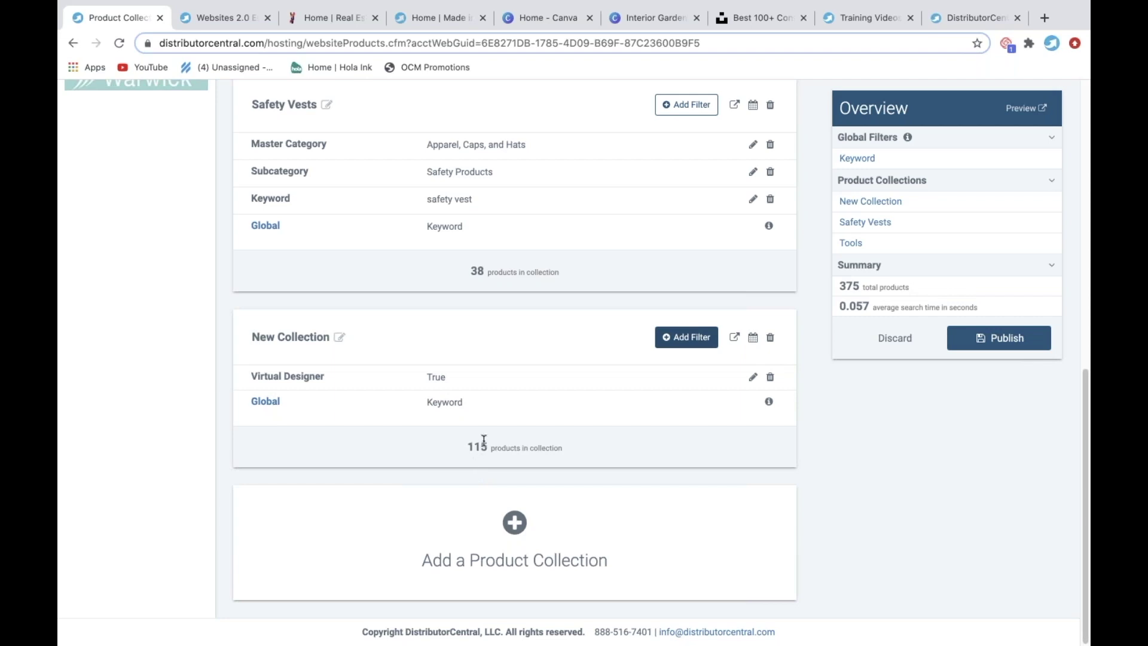
Review the global filter and product collections, and locate the Real Estate website's URL in the Hosting Manager.
scroll(335, 358, up, 10)
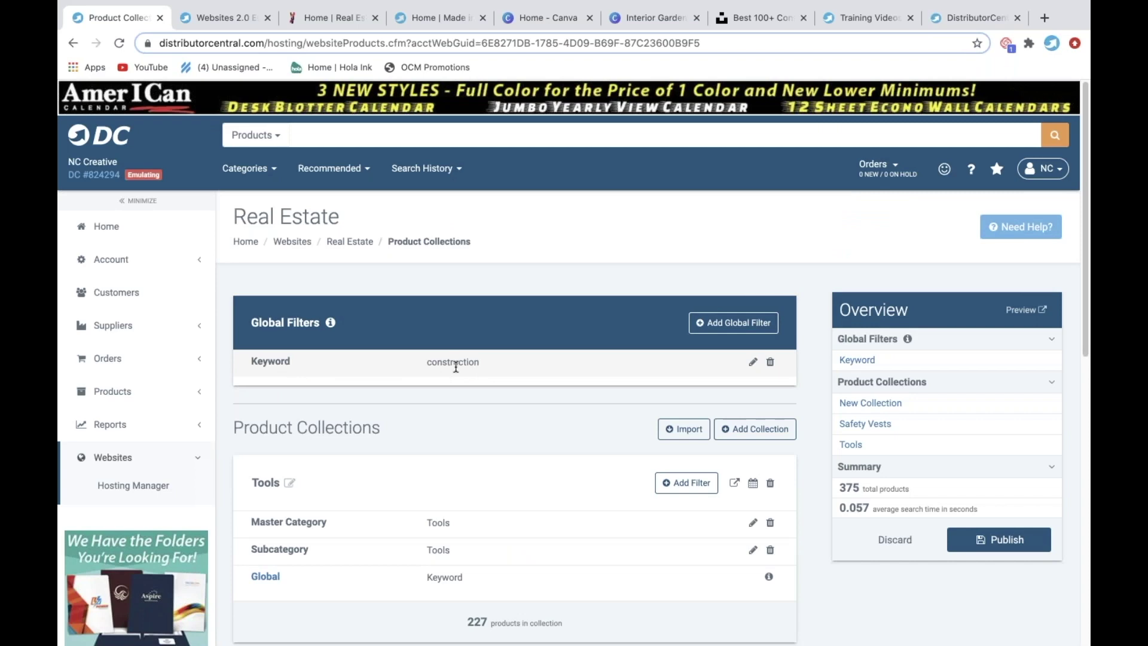
scroll(503, 404, down, 10)
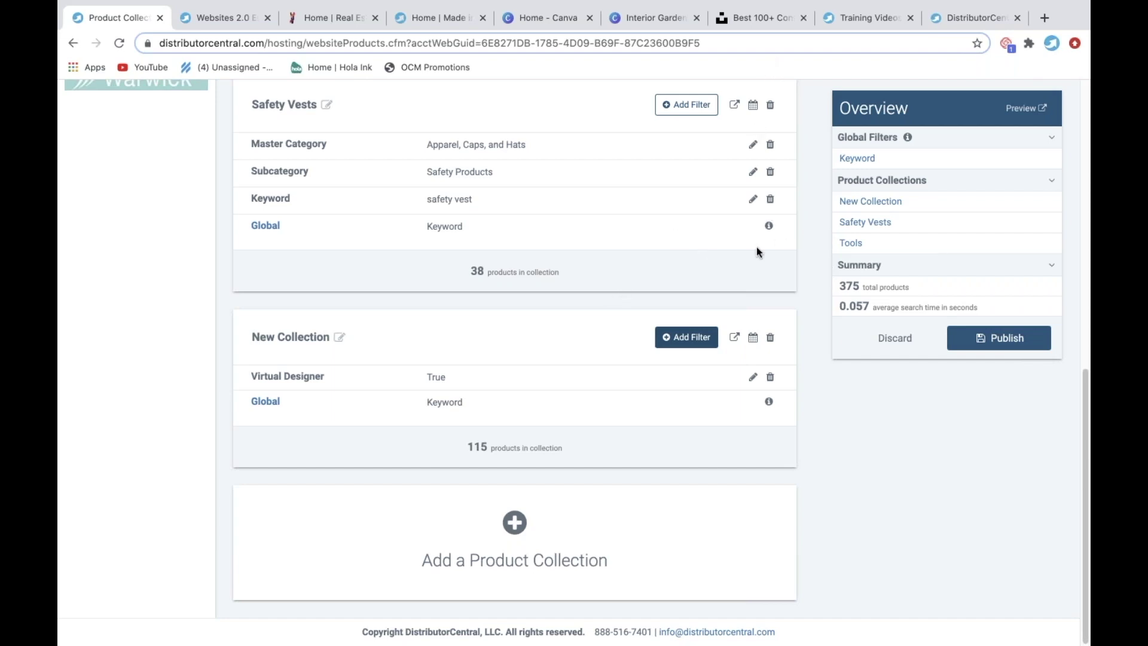
scroll(780, 320, up, 2)
scroll(780, 320, up, 8)
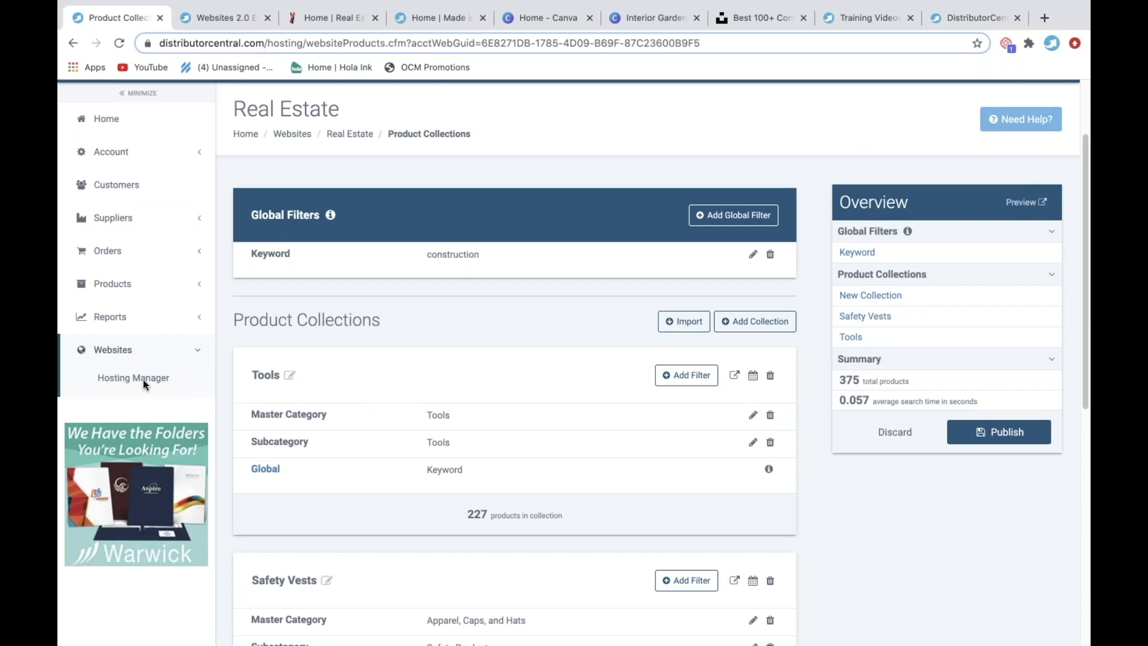
click(143, 380)
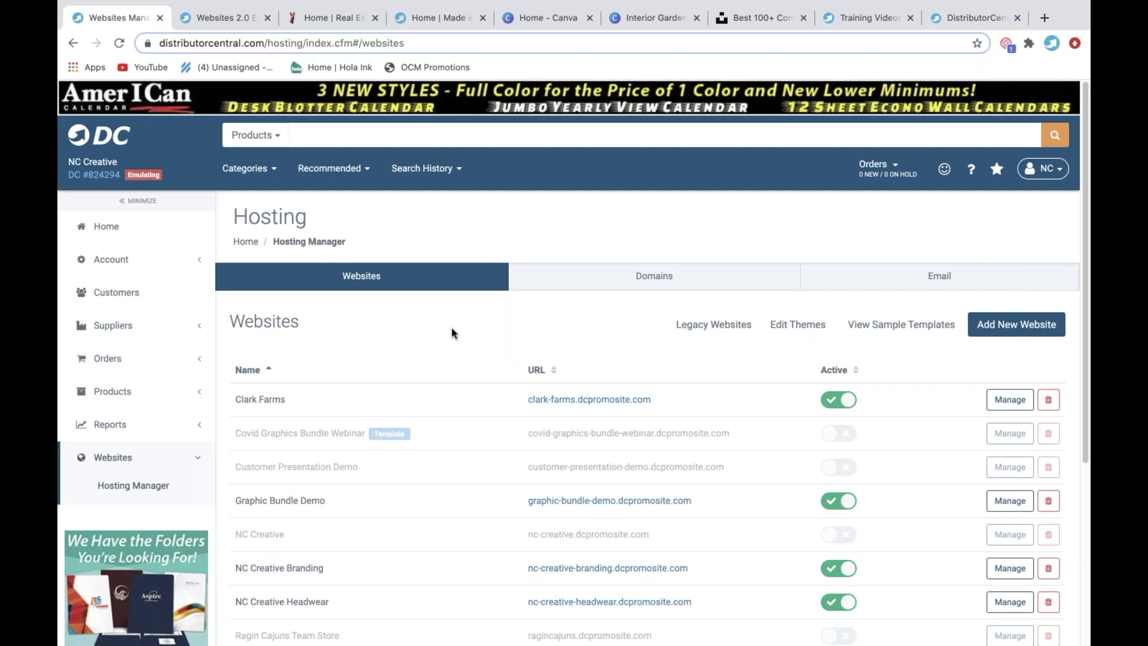
scroll(452, 333, down, 3)
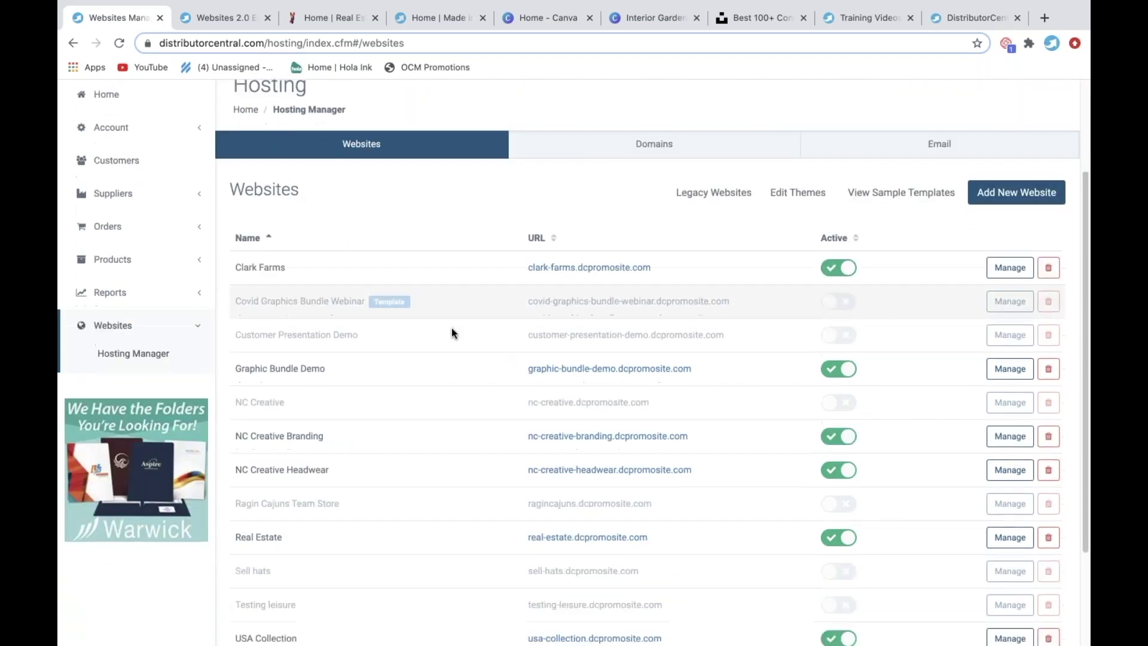
scroll(452, 332, down, 2)
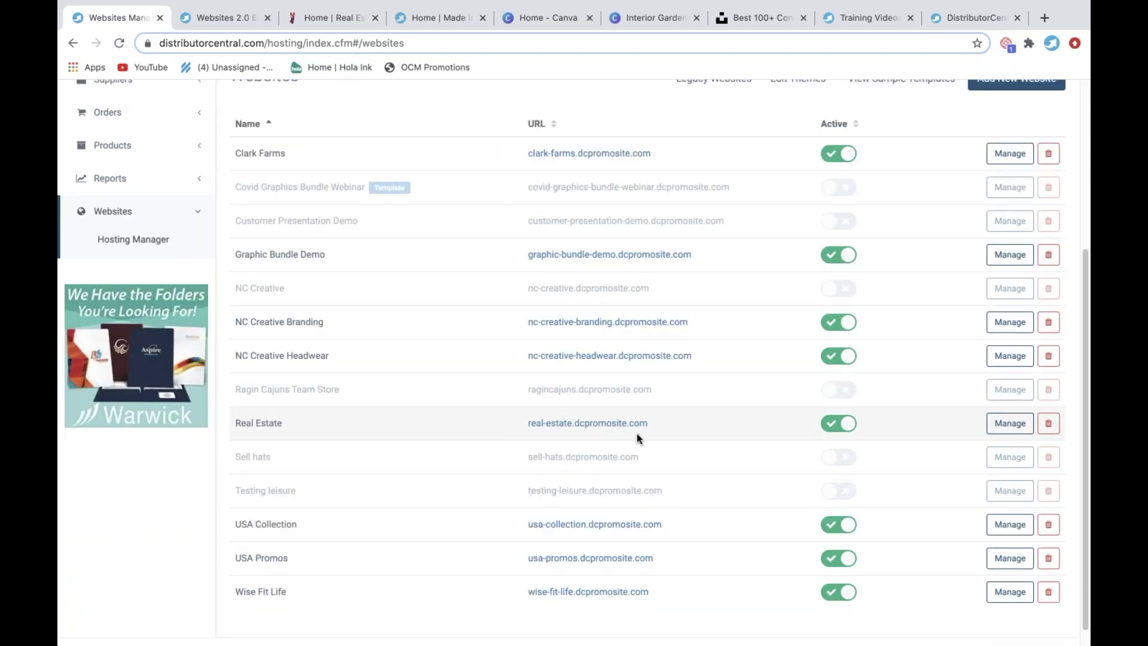
drag(651, 422, 527, 423)
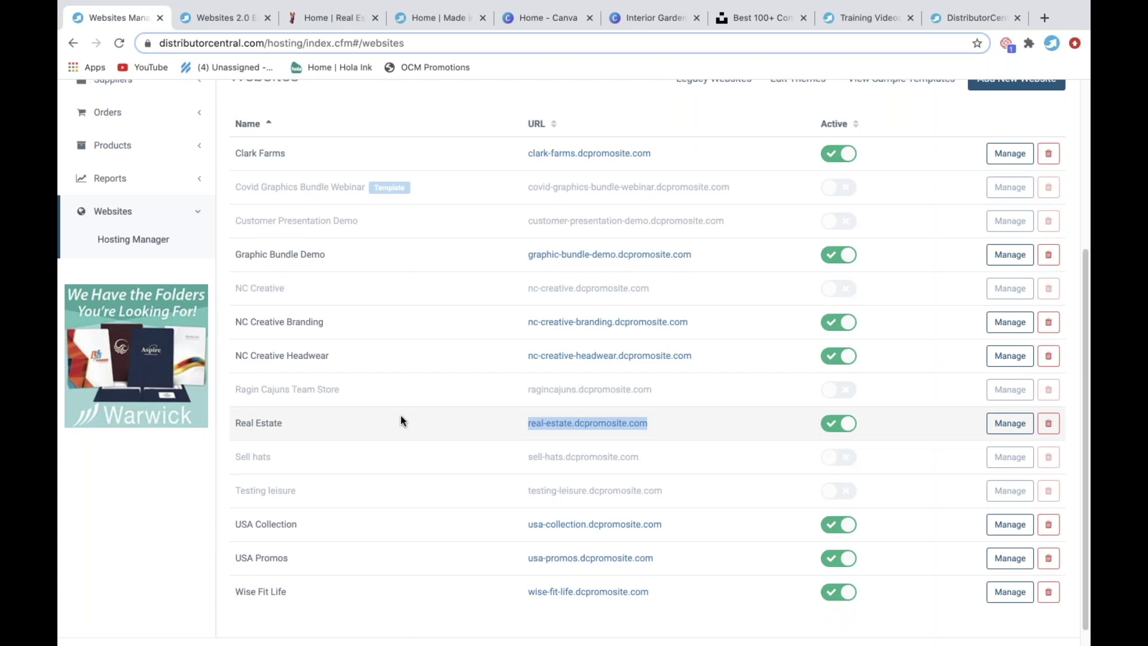
Close the Real Estate site's editor and live site tabs and return to the Websites Manager.
scroll(400, 421, up, 5)
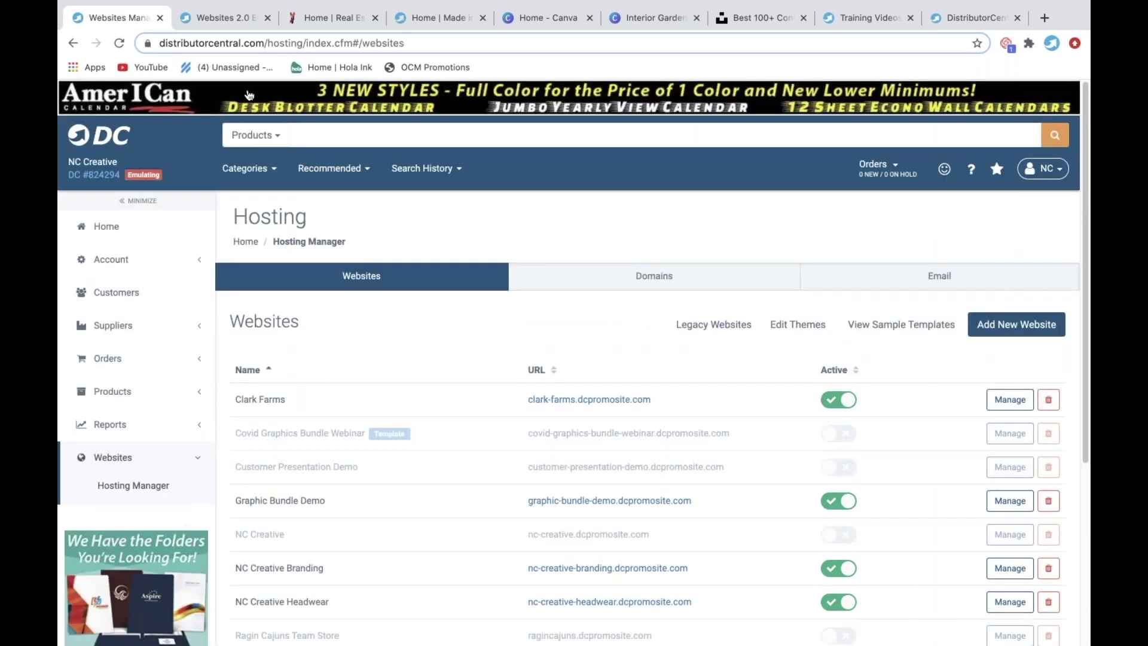
click(222, 19)
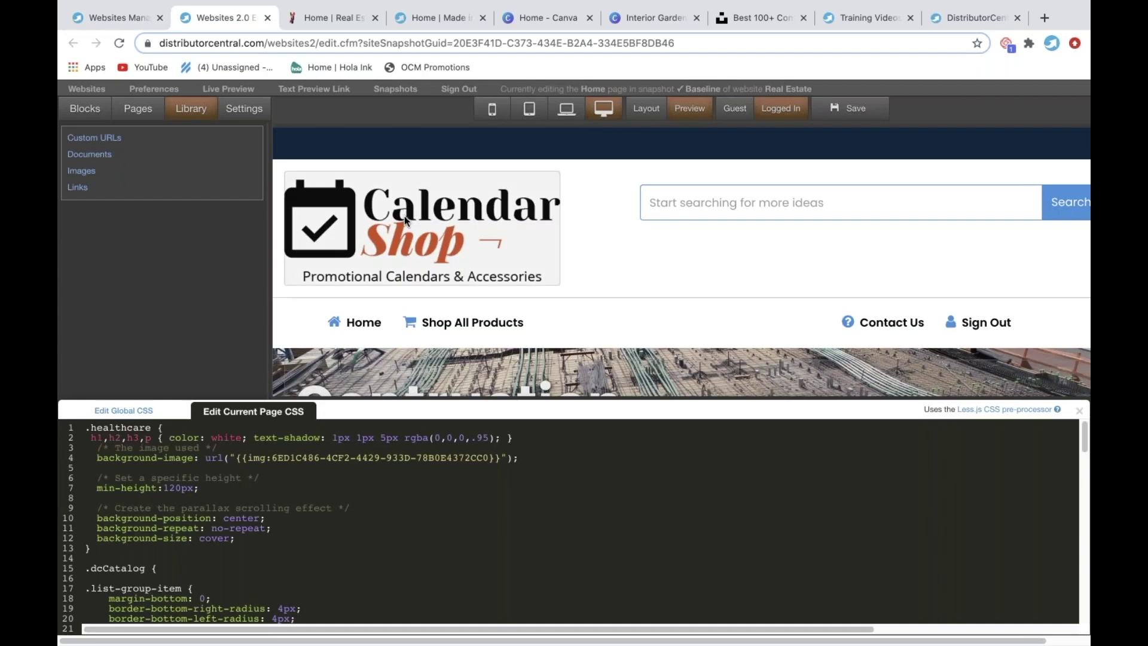
click(269, 18)
click(290, 18)
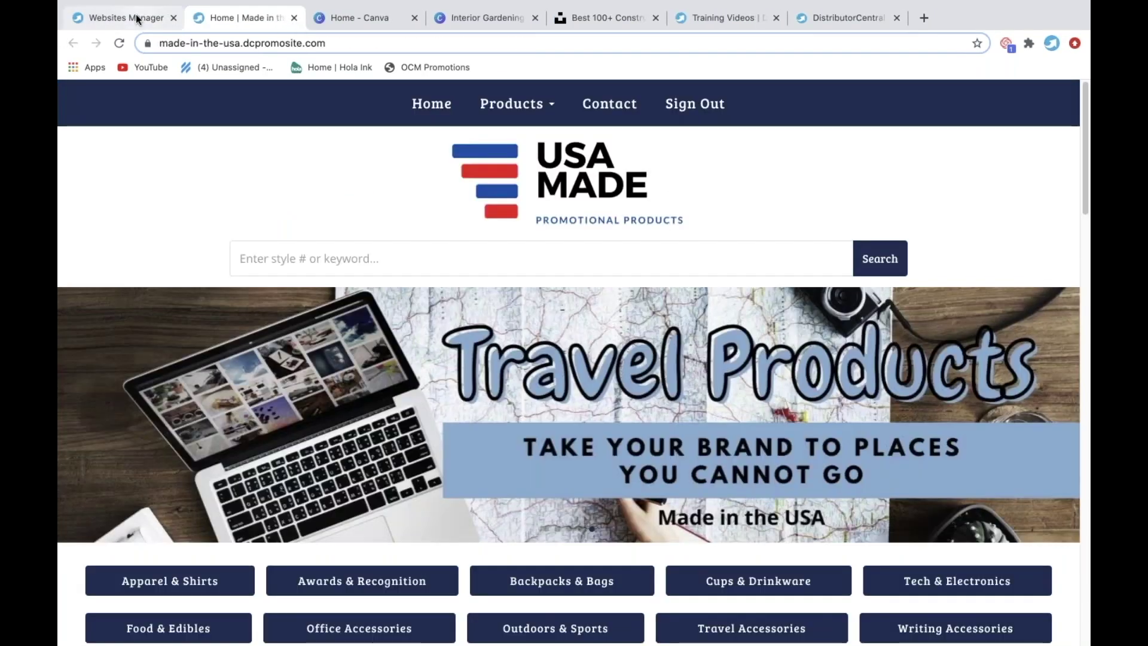
click(136, 18)
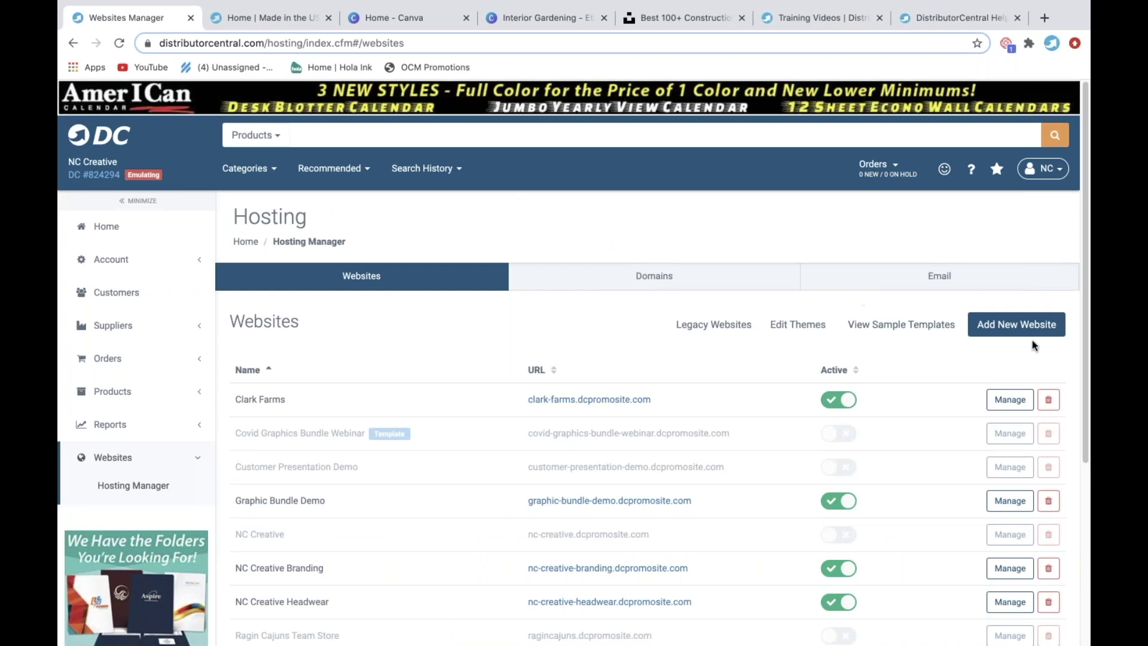
Start adding a new website based on the Vertical Market template.
click(998, 324)
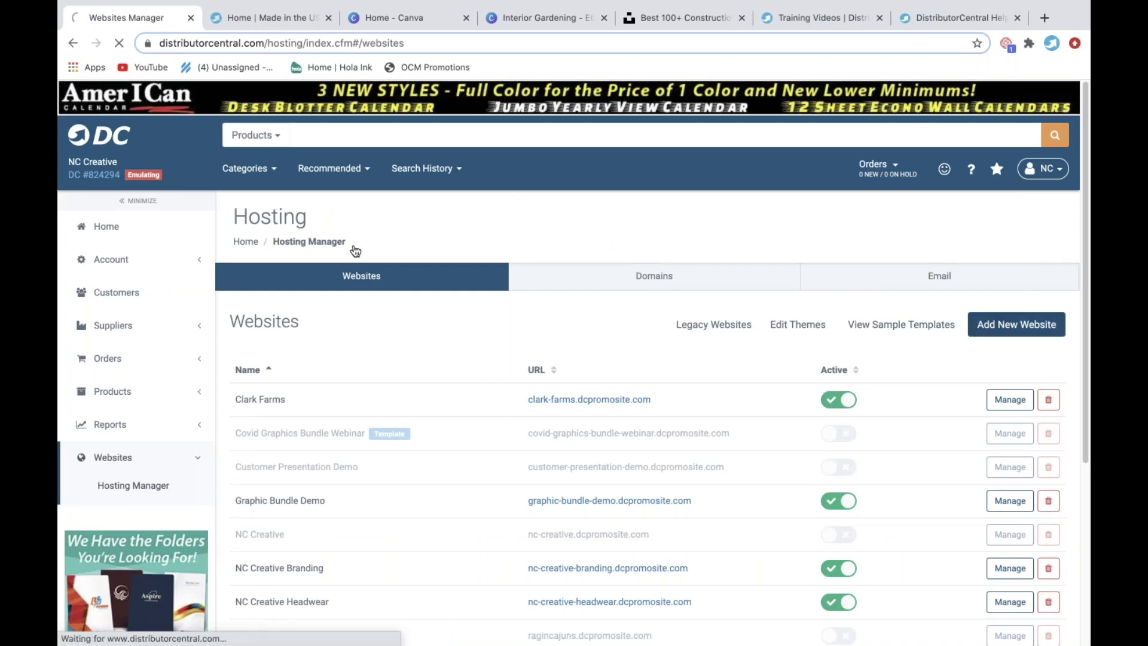
scroll(666, 378, down, 5)
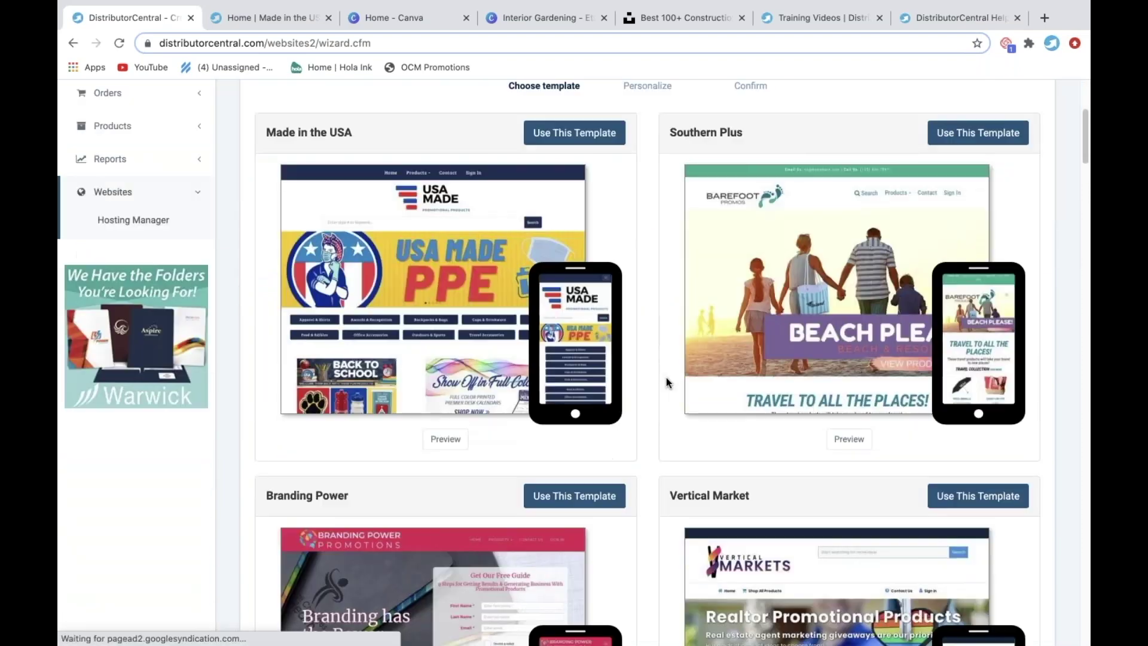
scroll(921, 296, down, 4)
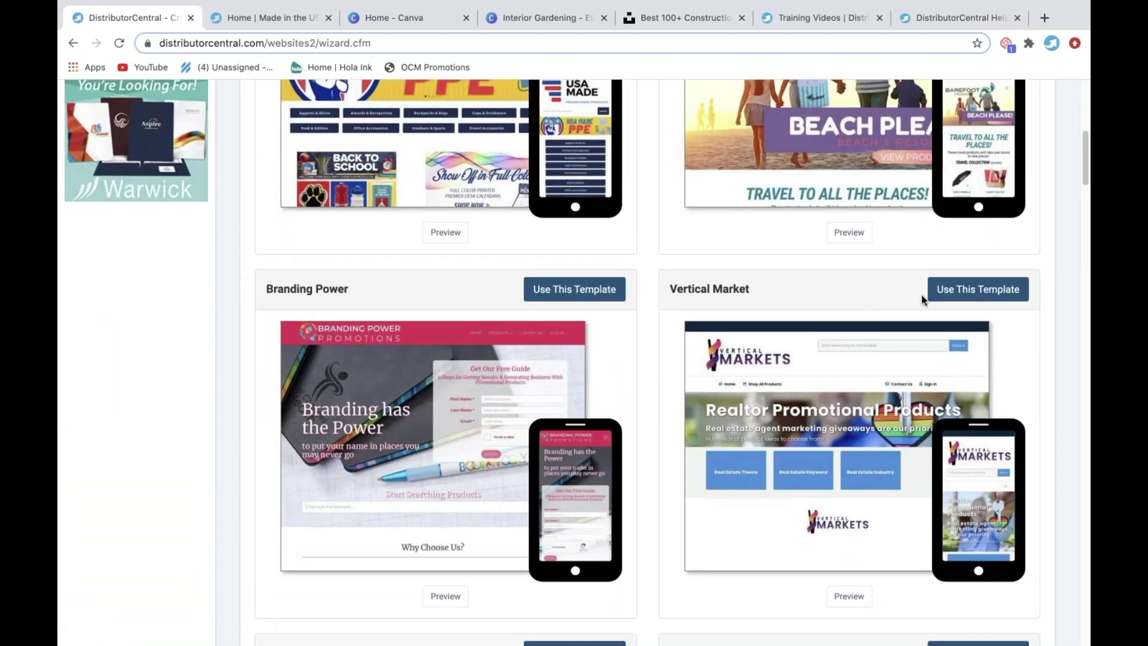
click(970, 295)
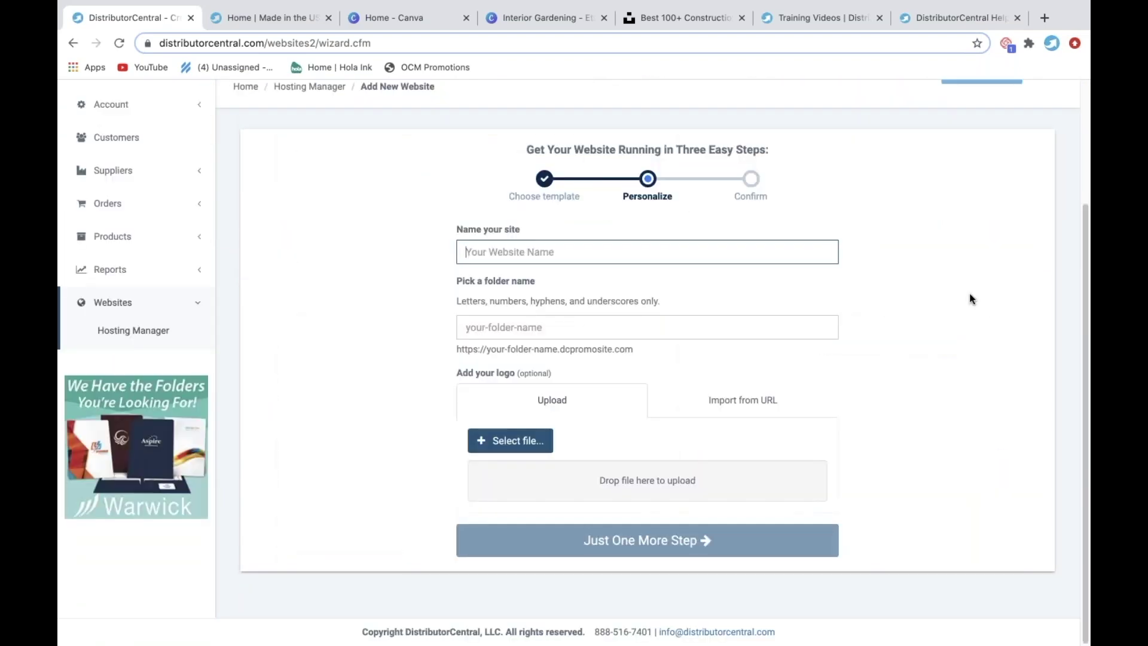
Name the new site Calendar Store and set its folder name to calendar.
text(Calendar)
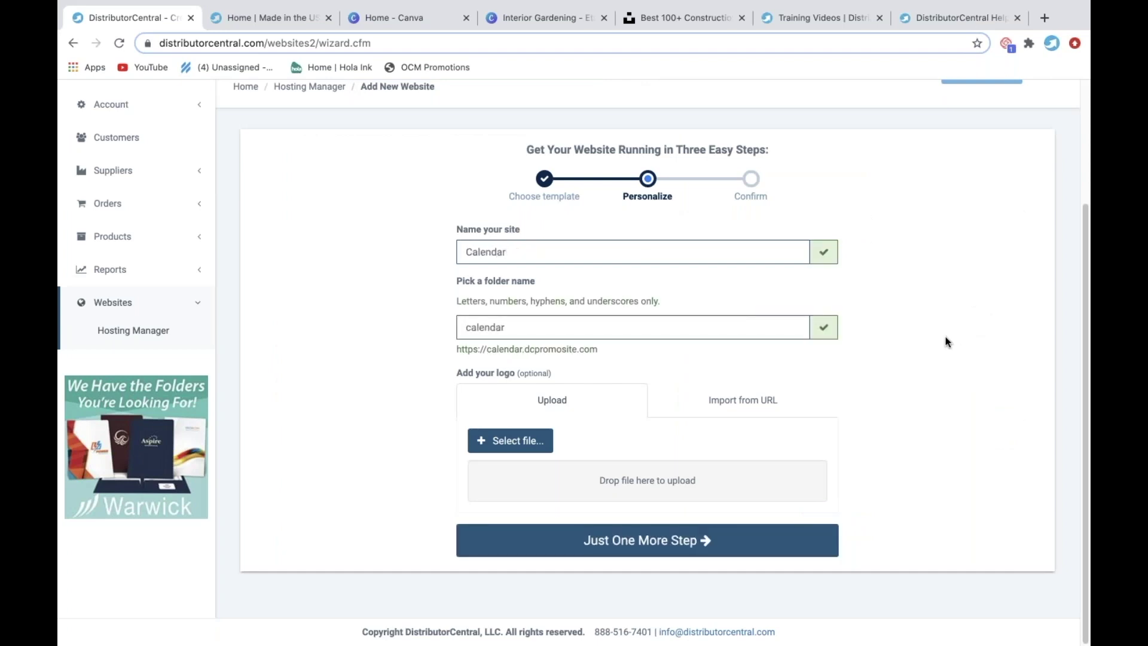
text( Store)
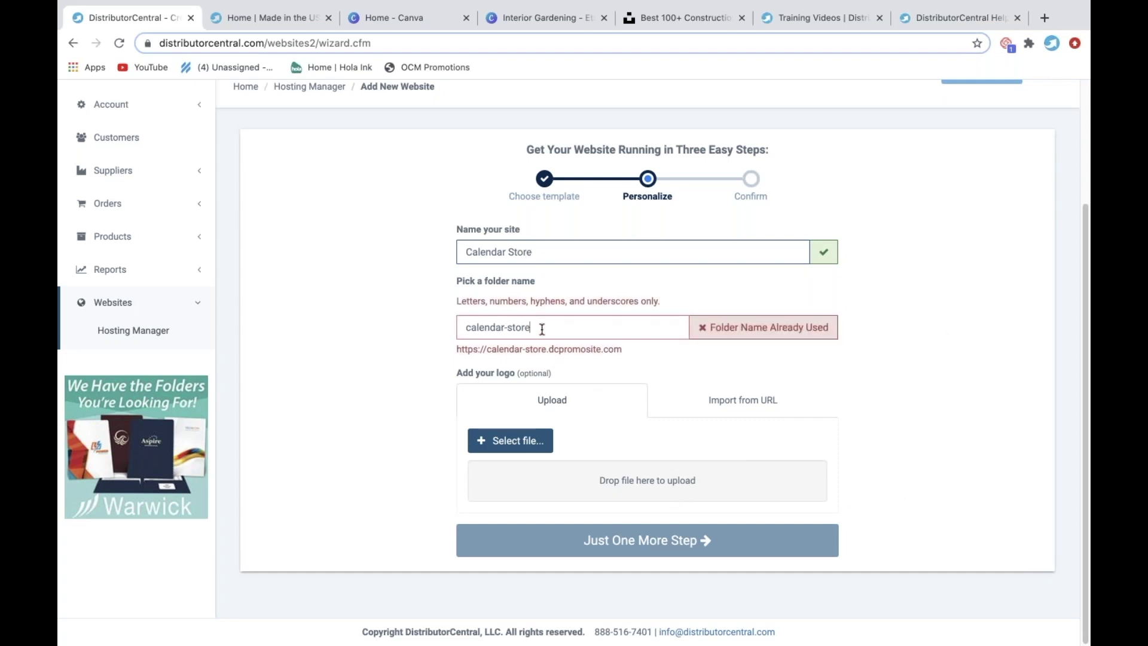
key(BackSpace)
key(BackSpace)
key(BackSpace)
key(BackSpace)
key(BackSpace)
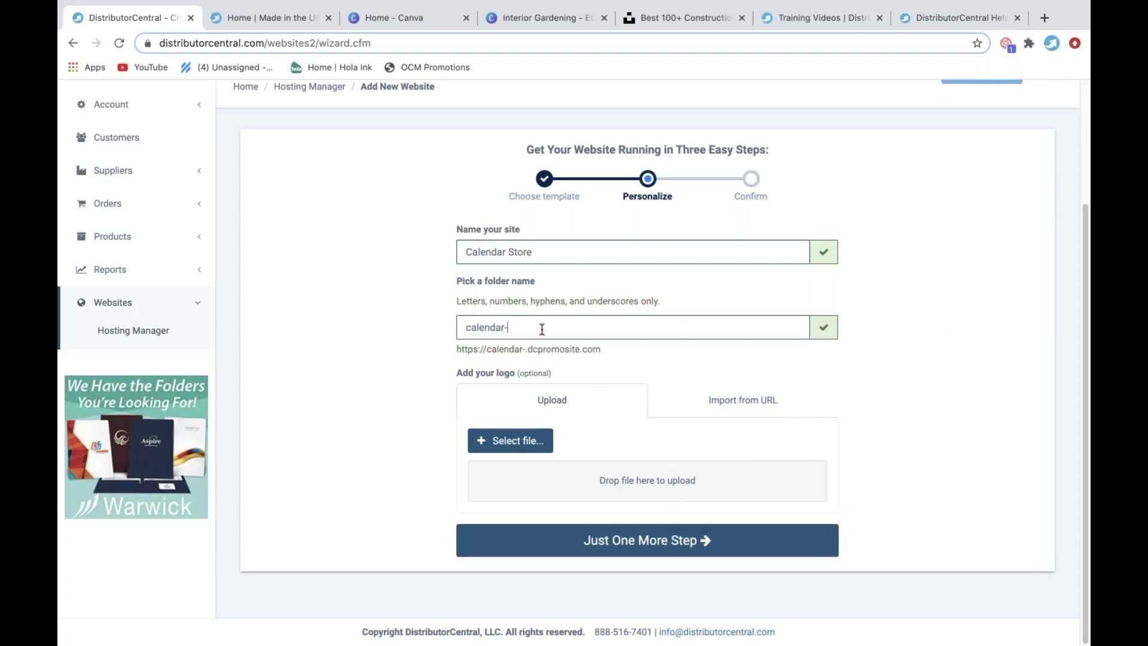
key(BackSpace)
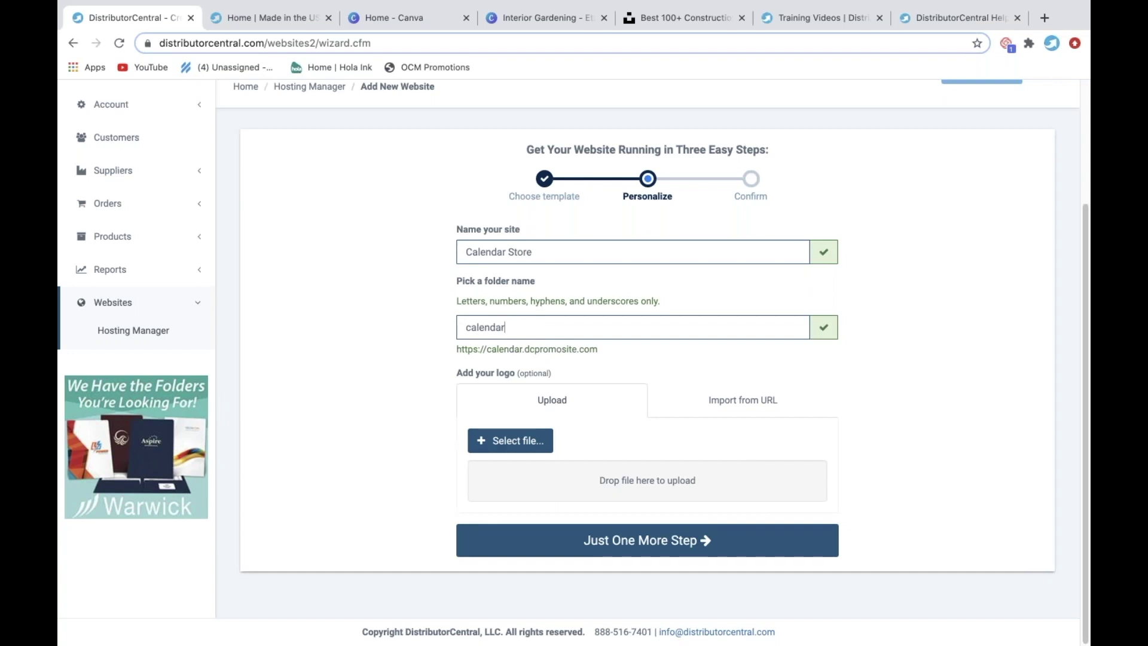
Upload calendar-shop-logo.png as the site logo and create the website.
click(529, 445)
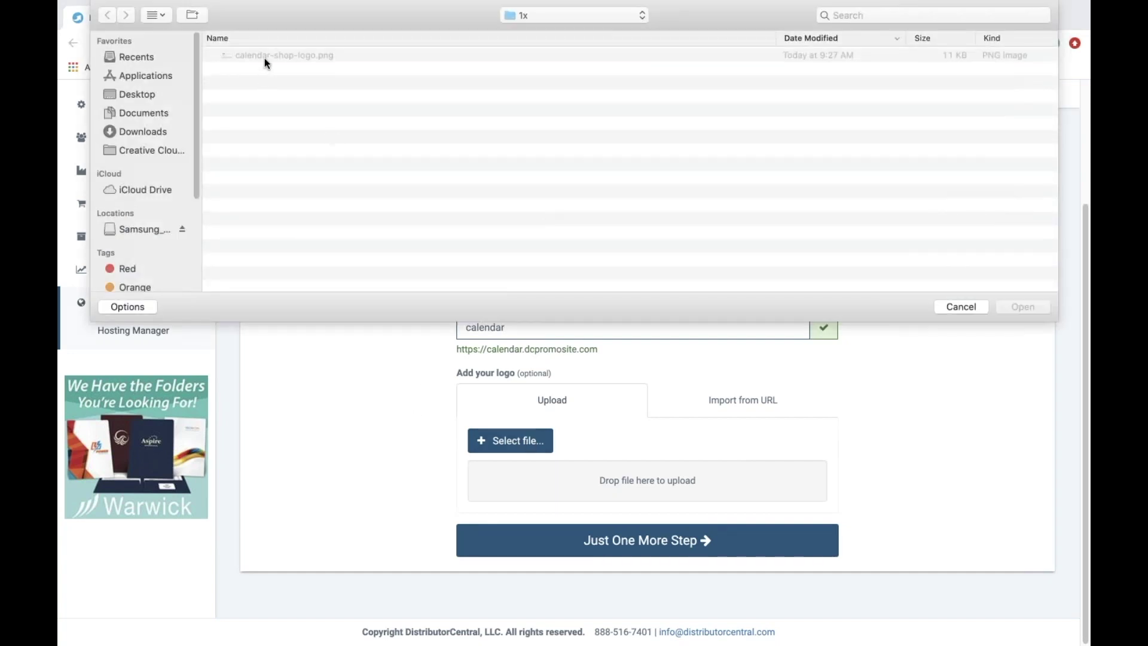
click(265, 54)
click(1029, 306)
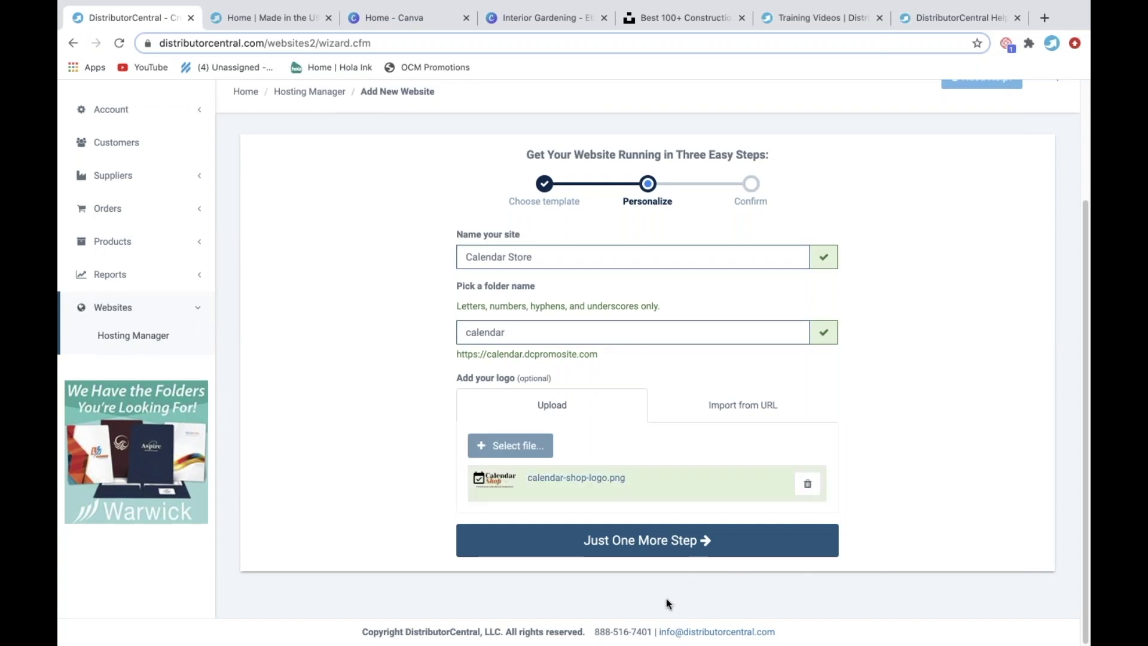
click(644, 550)
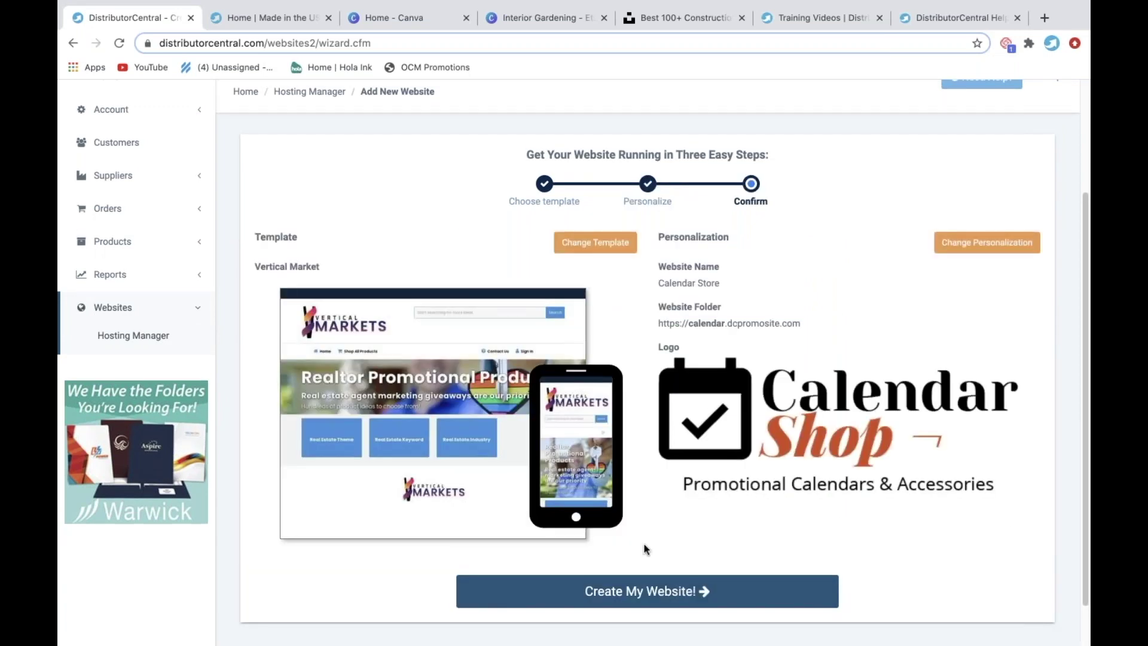
click(598, 591)
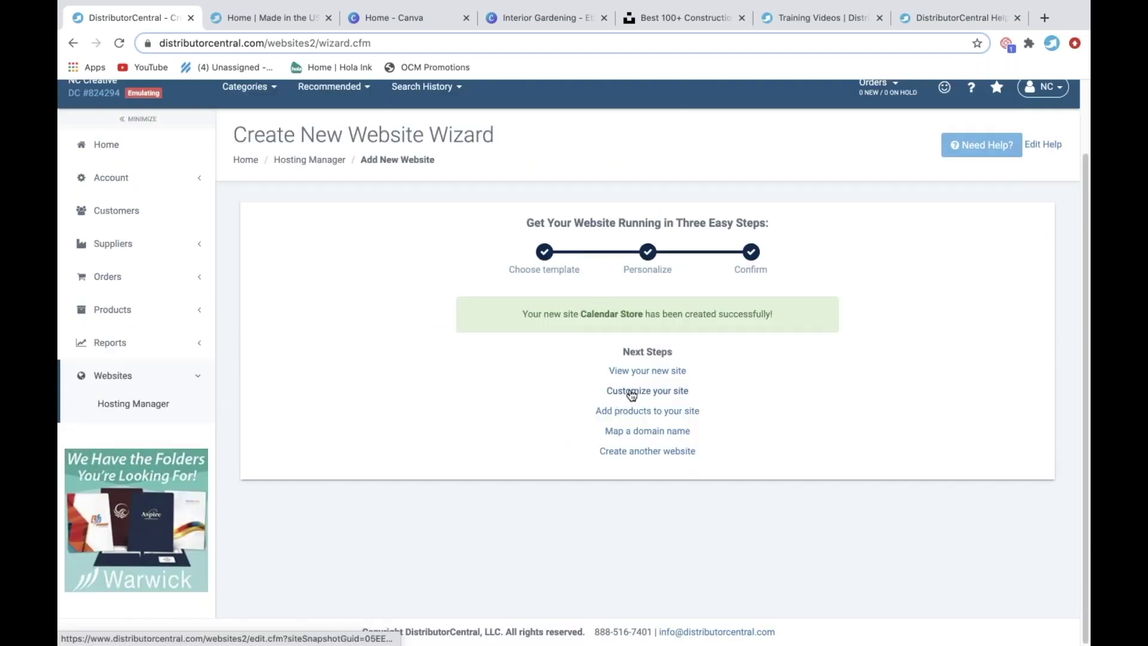
Customize the new site's banner text with the heading "Calendar Promotional Products" and the subheading "Be seen 356 days a year".
click(631, 392)
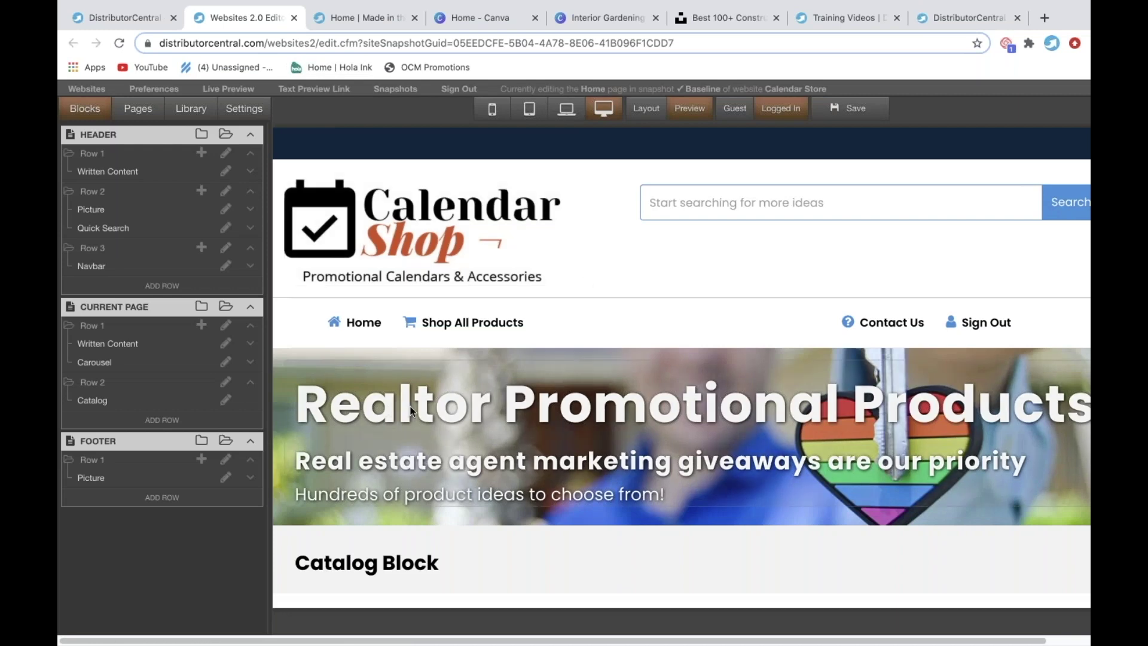
click(443, 410)
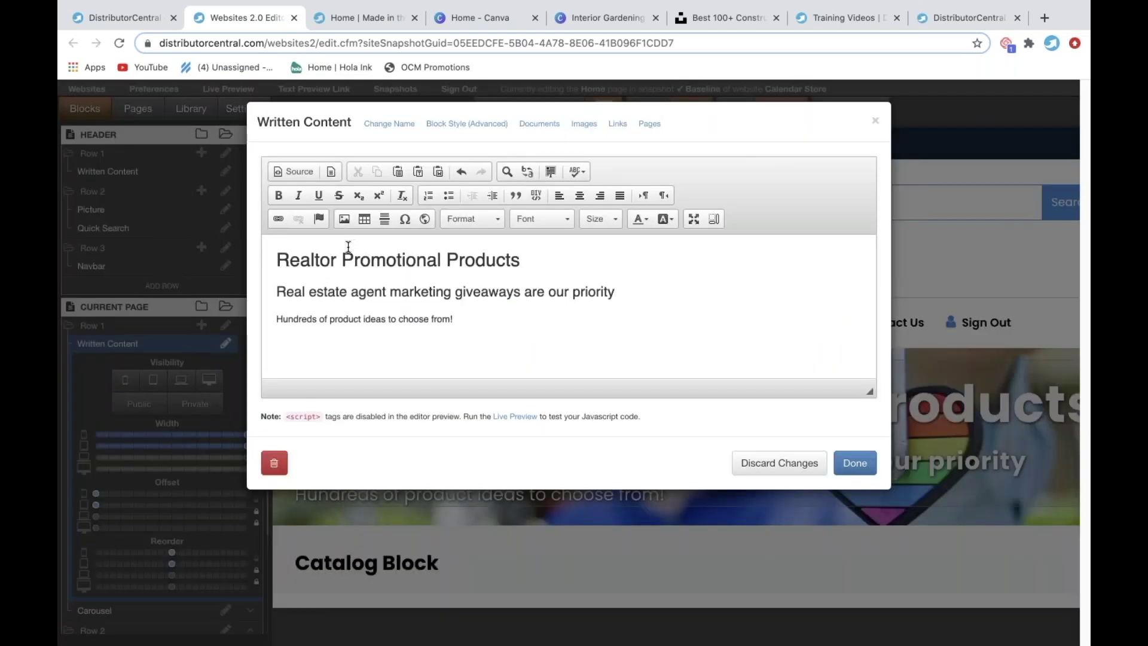
drag(336, 260, 268, 260)
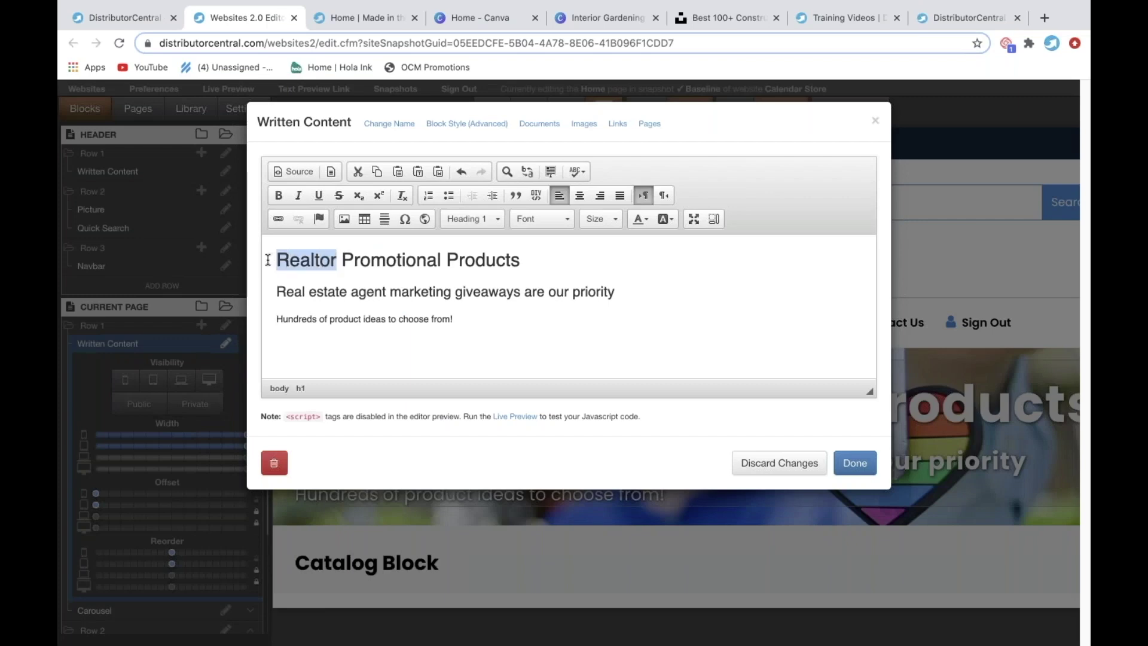
text(Calendar)
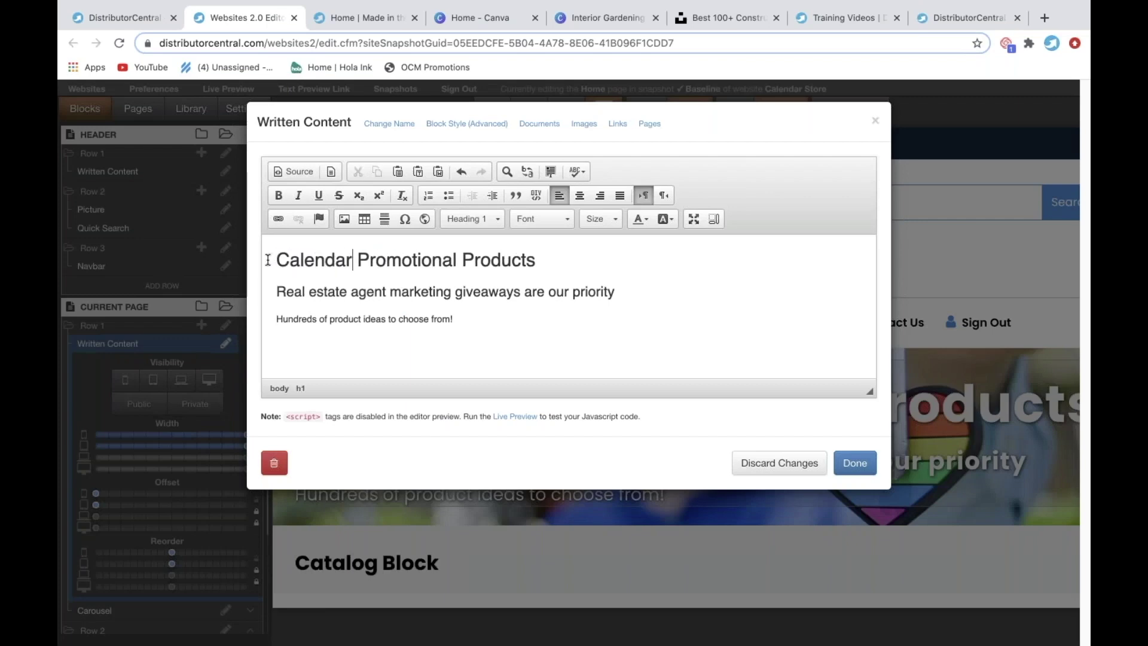
drag(277, 292, 615, 291)
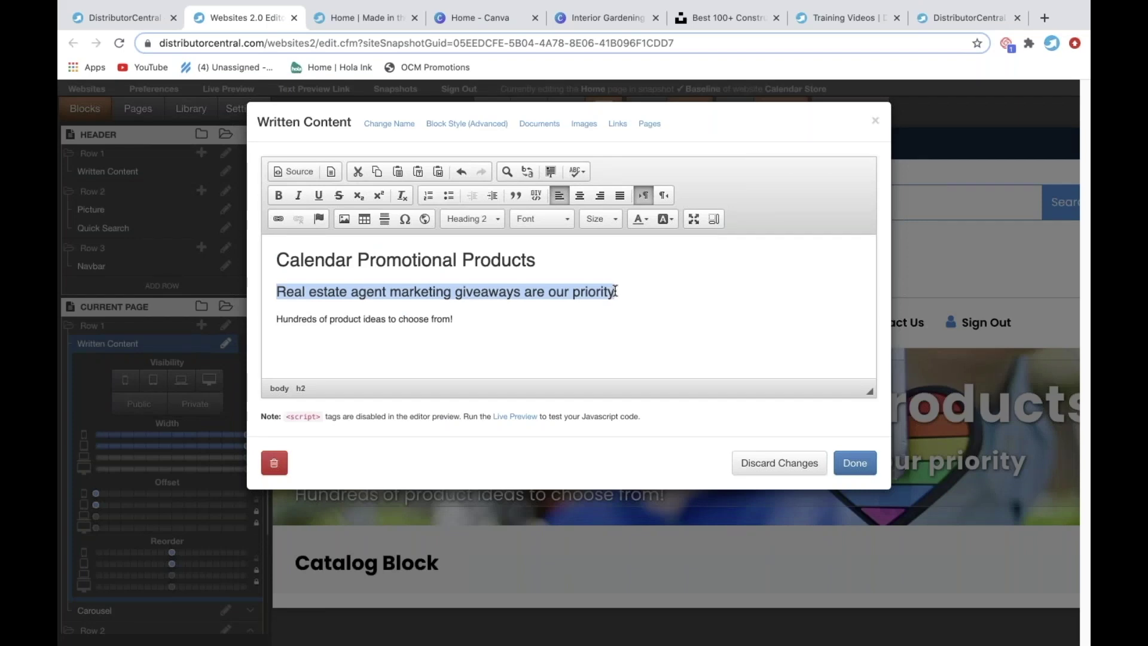
text(Be seen )
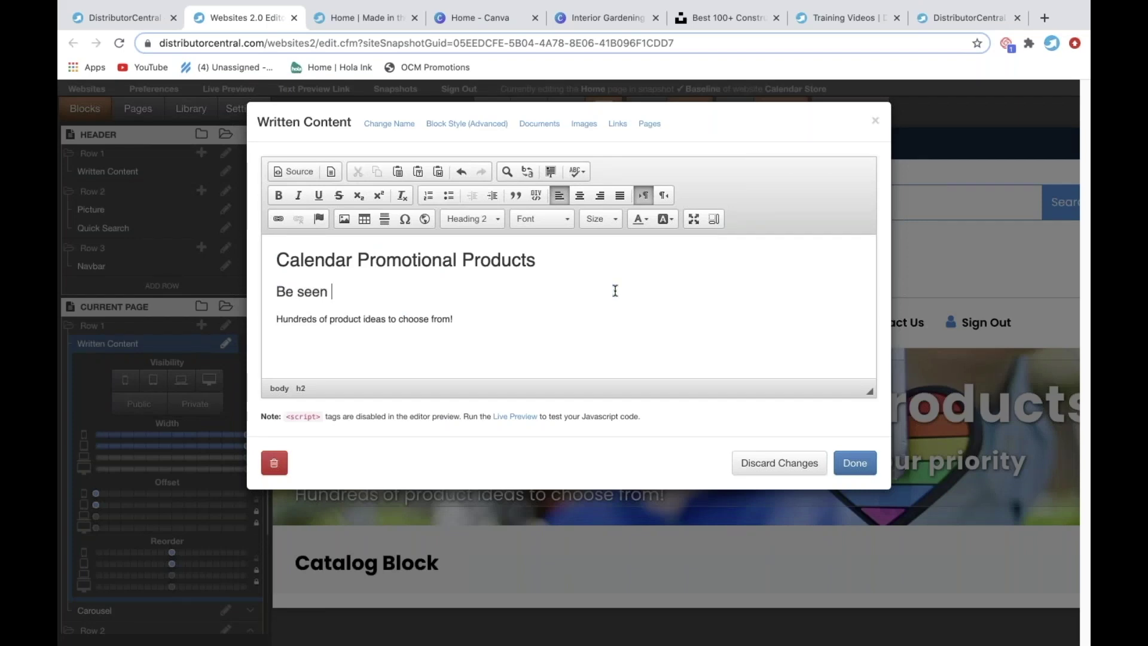
text(356 days a year)
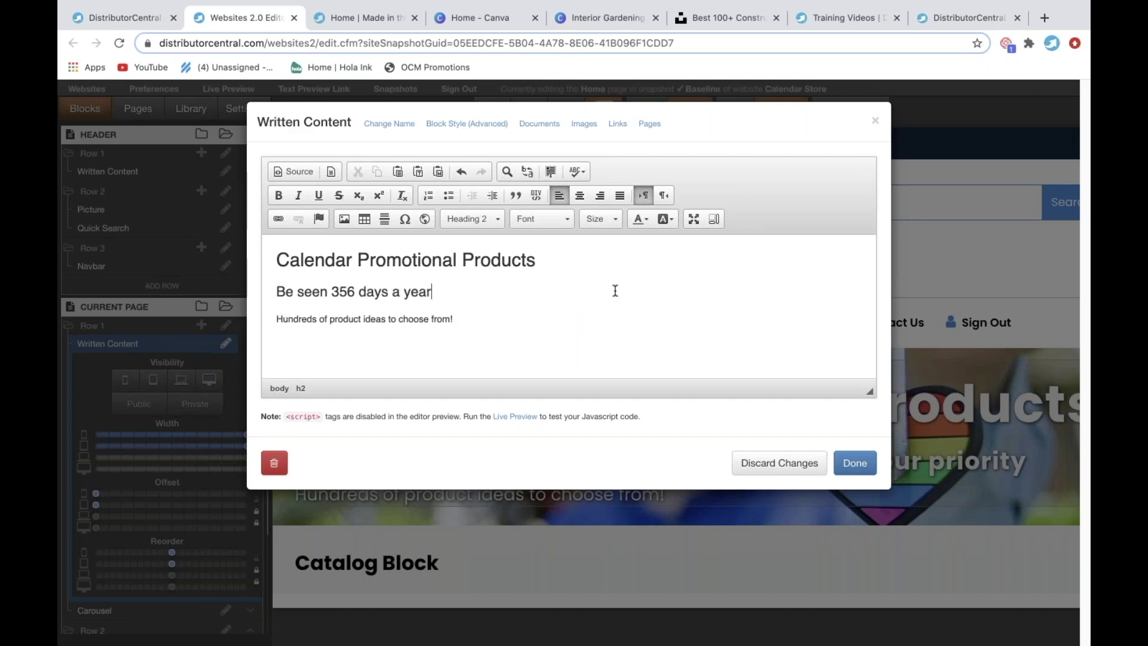
Replace the banner's last line with "Custom promo calendars for their desk, wall or fridge!!" and apply the text changes.
drag(454, 319, 276, 318)
text(Custo)
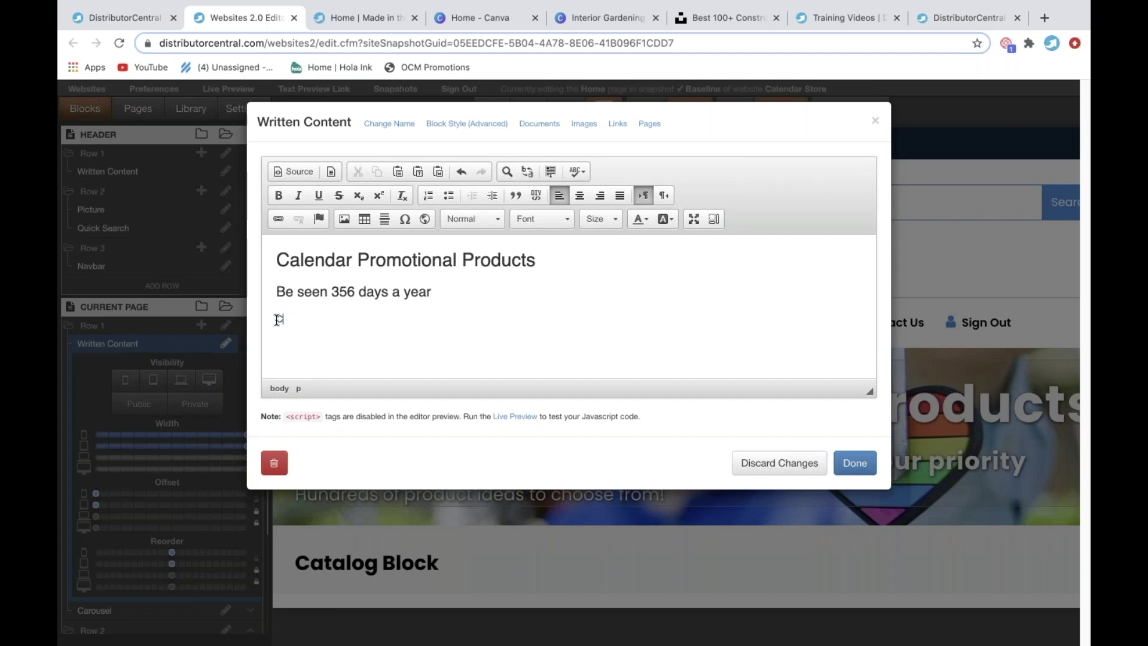
text(m promo calendars for thei)
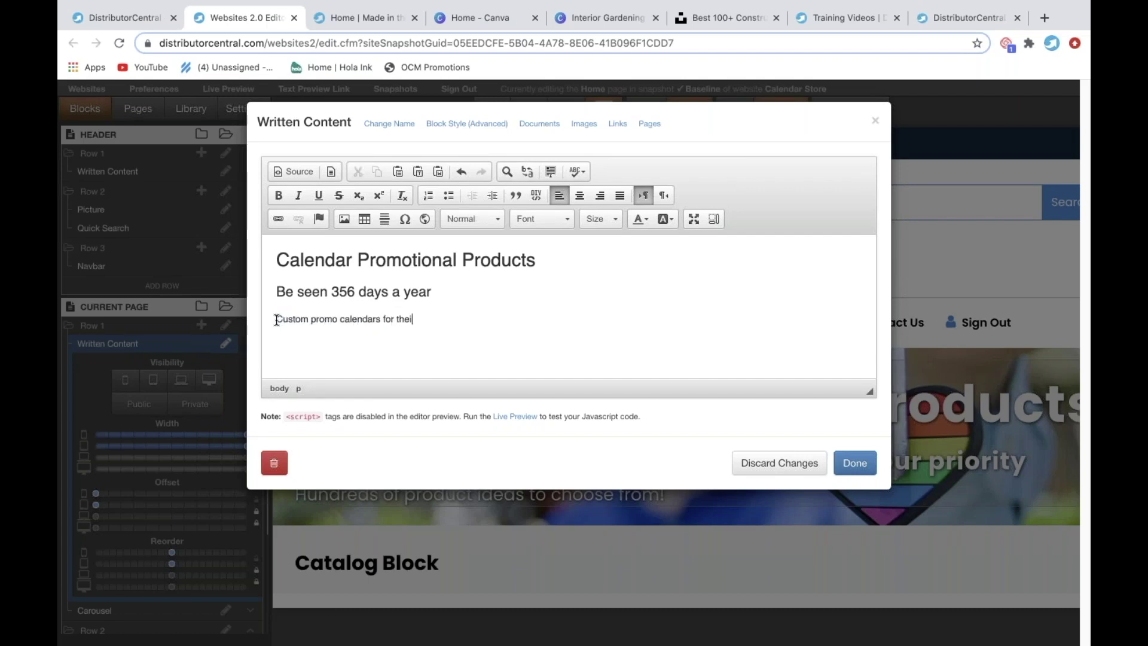
text(eir desk, wall or fridge!!)
click(854, 462)
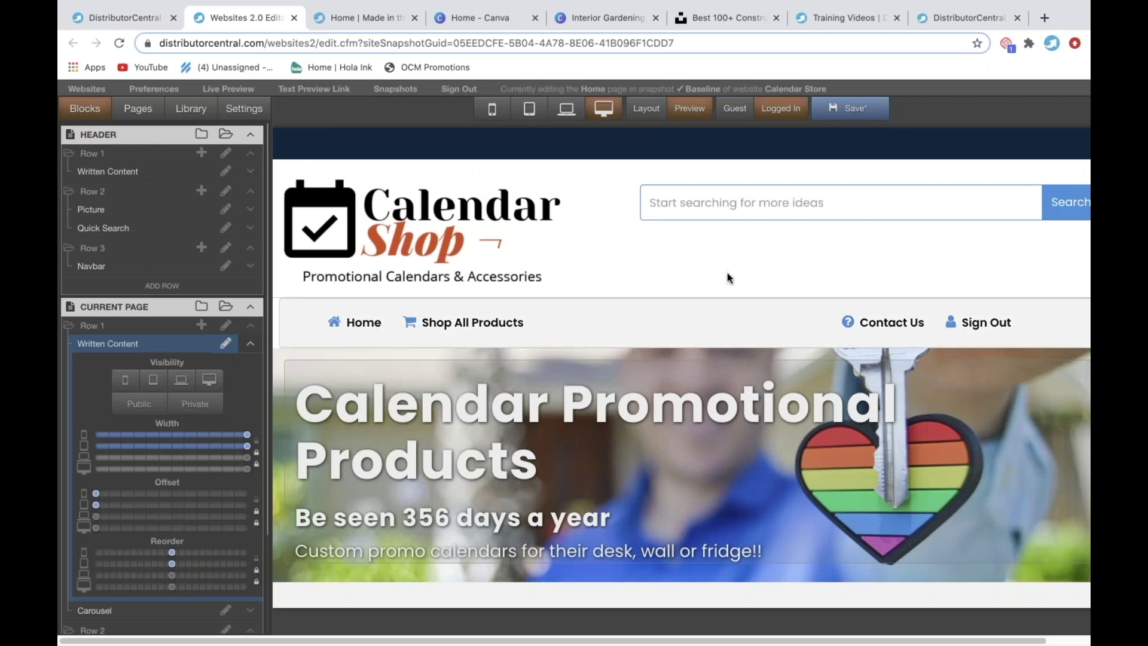
Search Unsplash for "calendar" and locate the open paper calendar photo's download option.
click(710, 20)
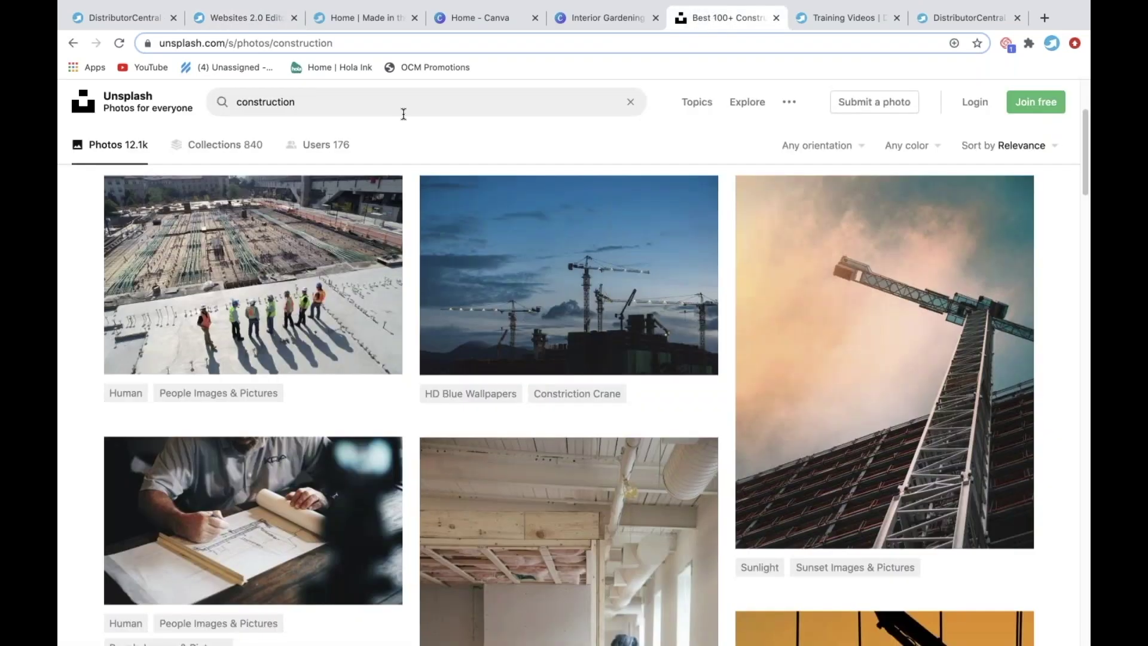
click(400, 105)
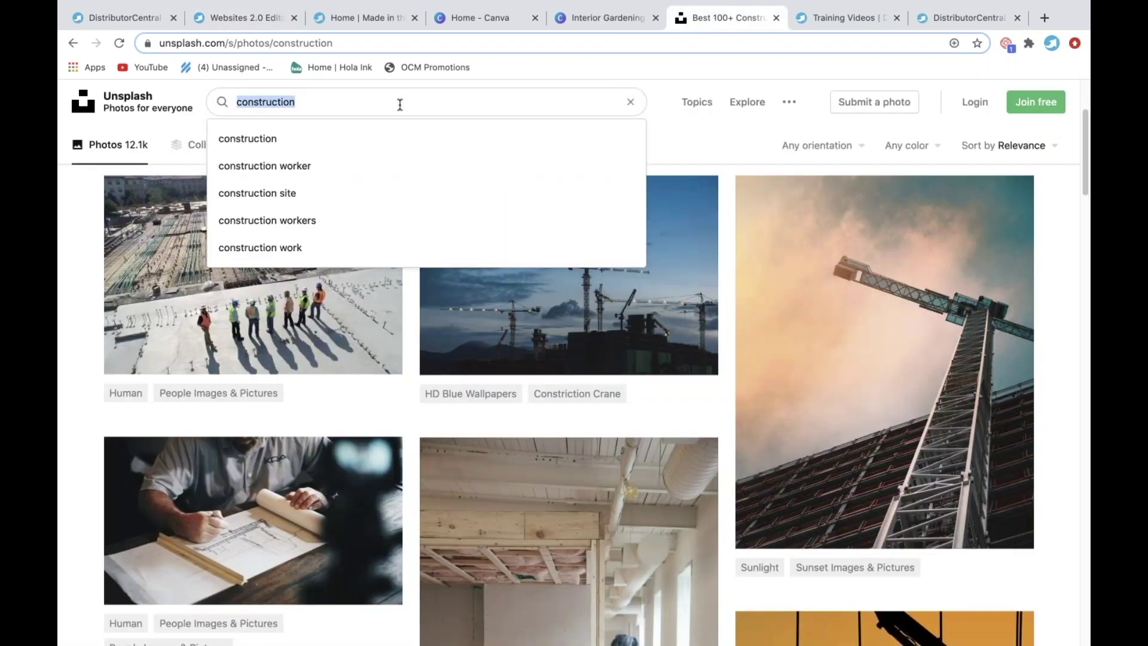
text(calendar)
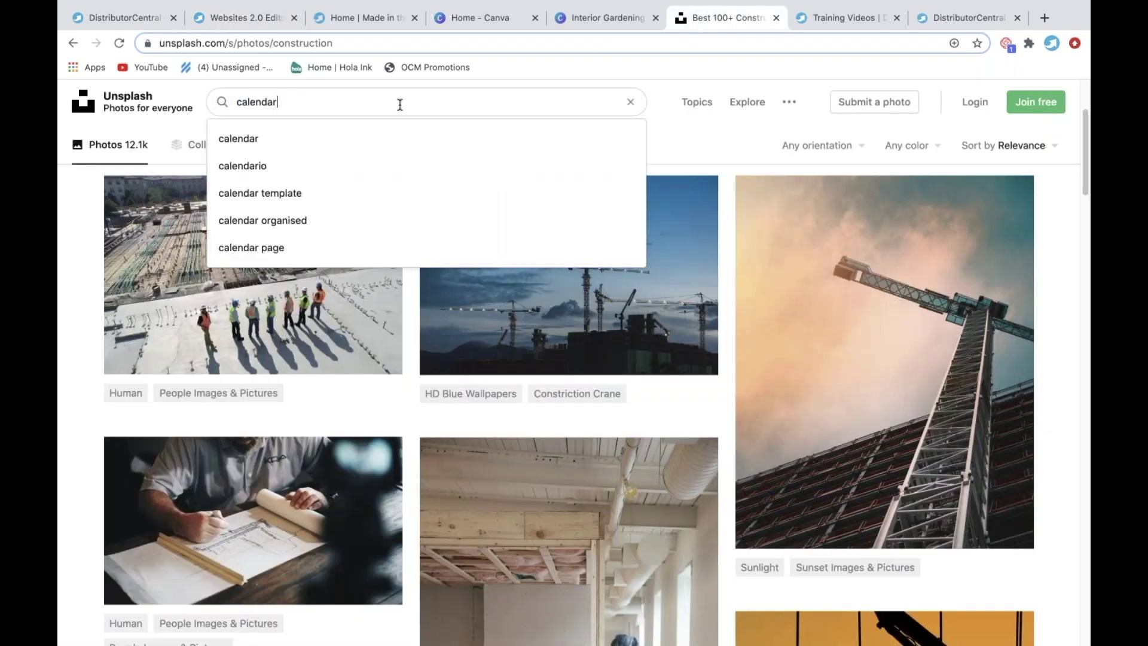
key(Return)
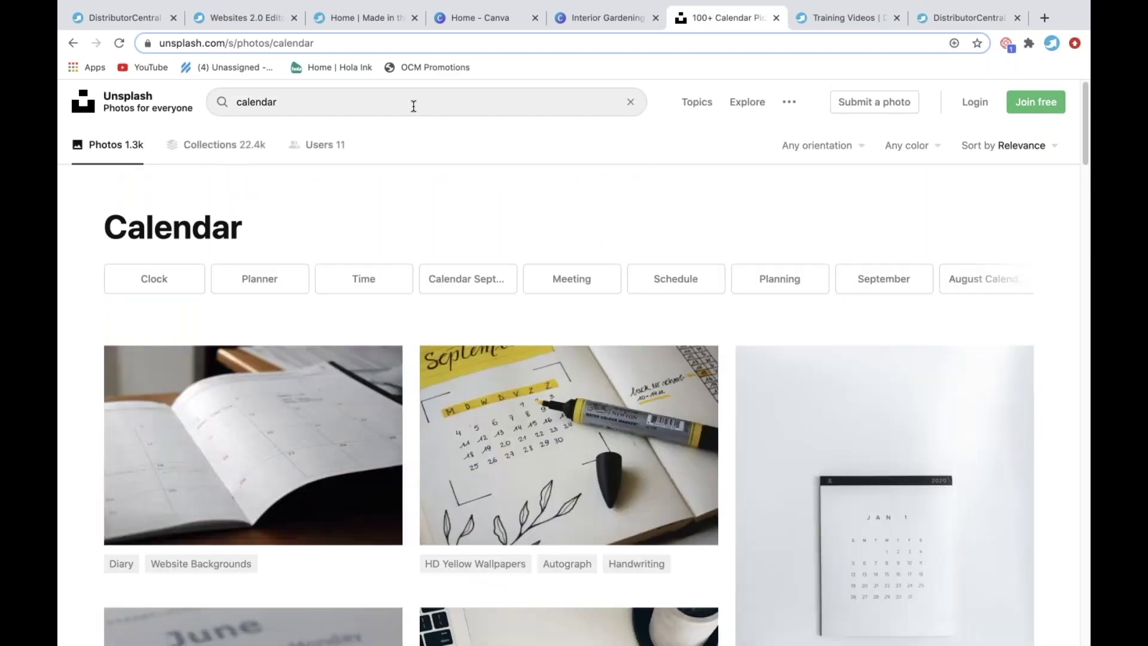
scroll(422, 188, down, 1)
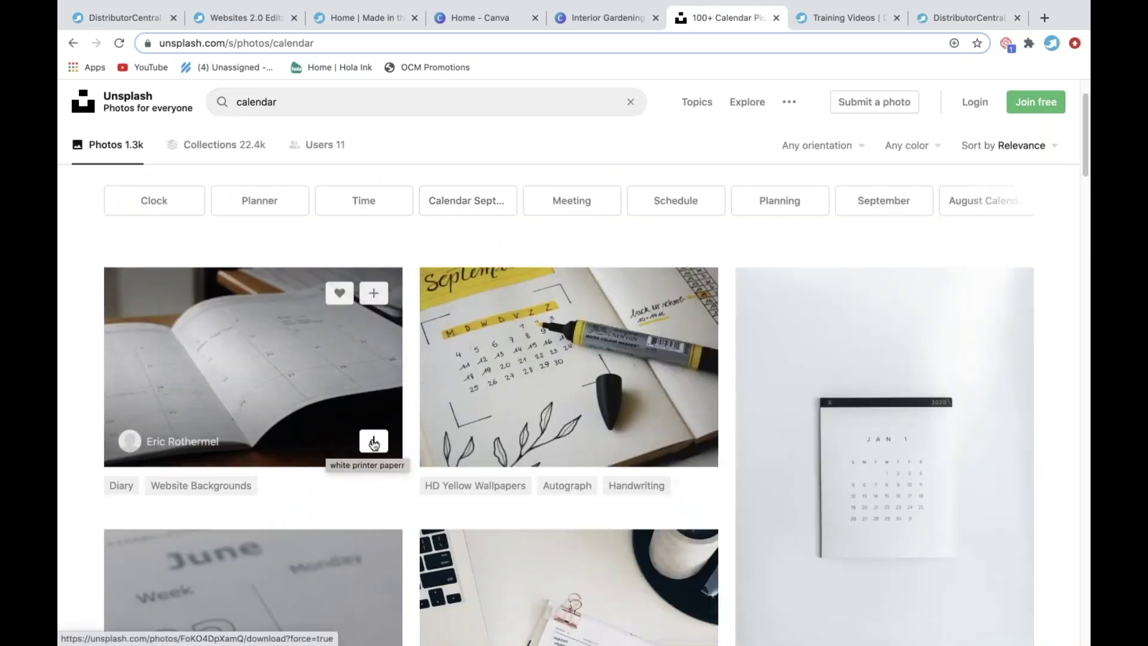
Copy the image URL of the open paper calendar photo from the Calendar Store's image library.
click(250, 19)
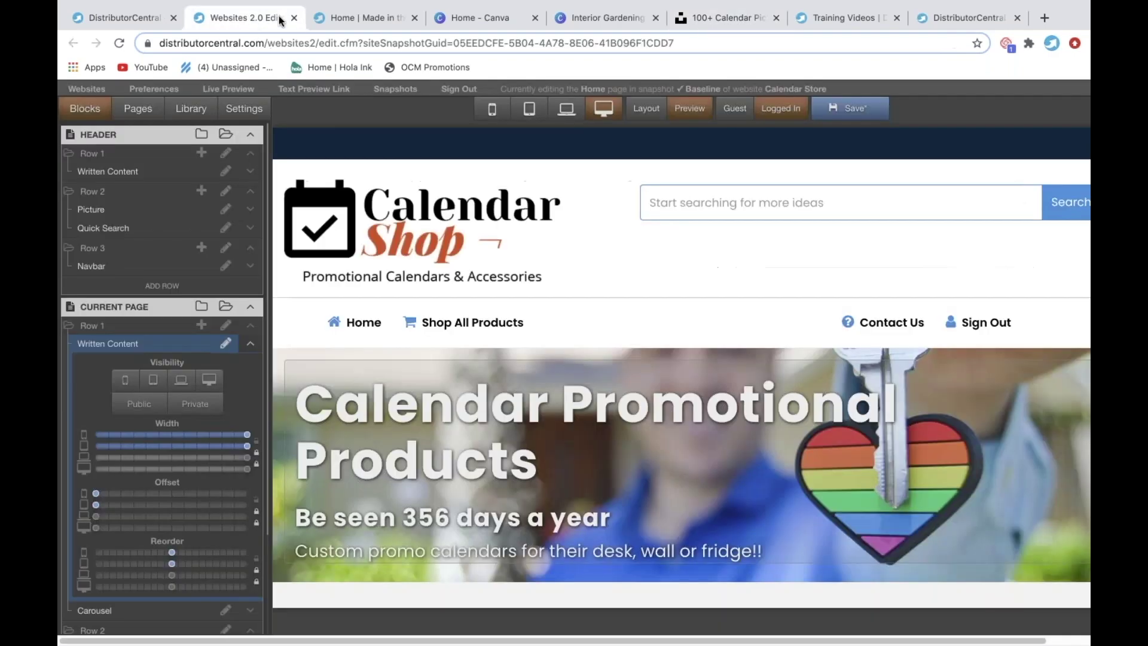
click(191, 109)
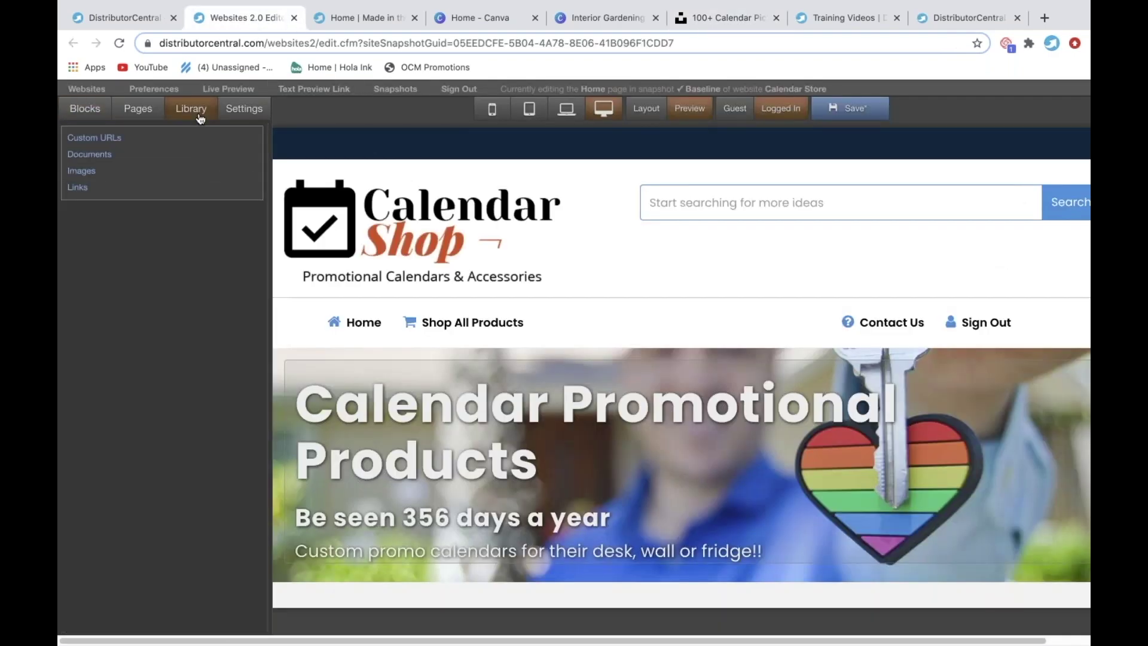
click(109, 174)
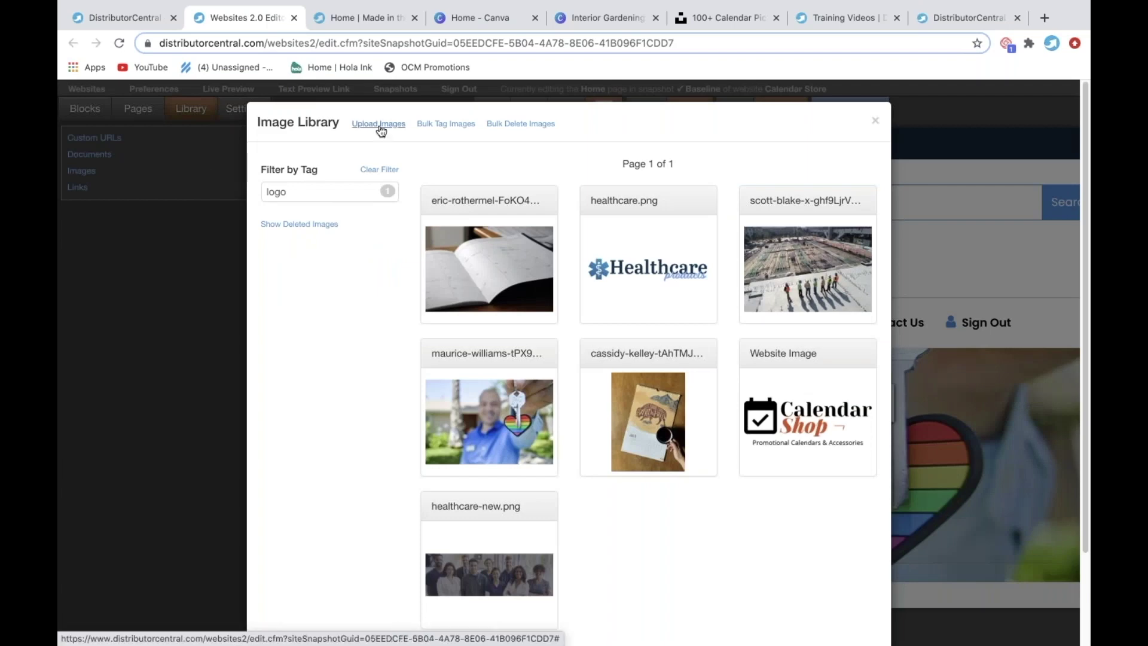
click(492, 268)
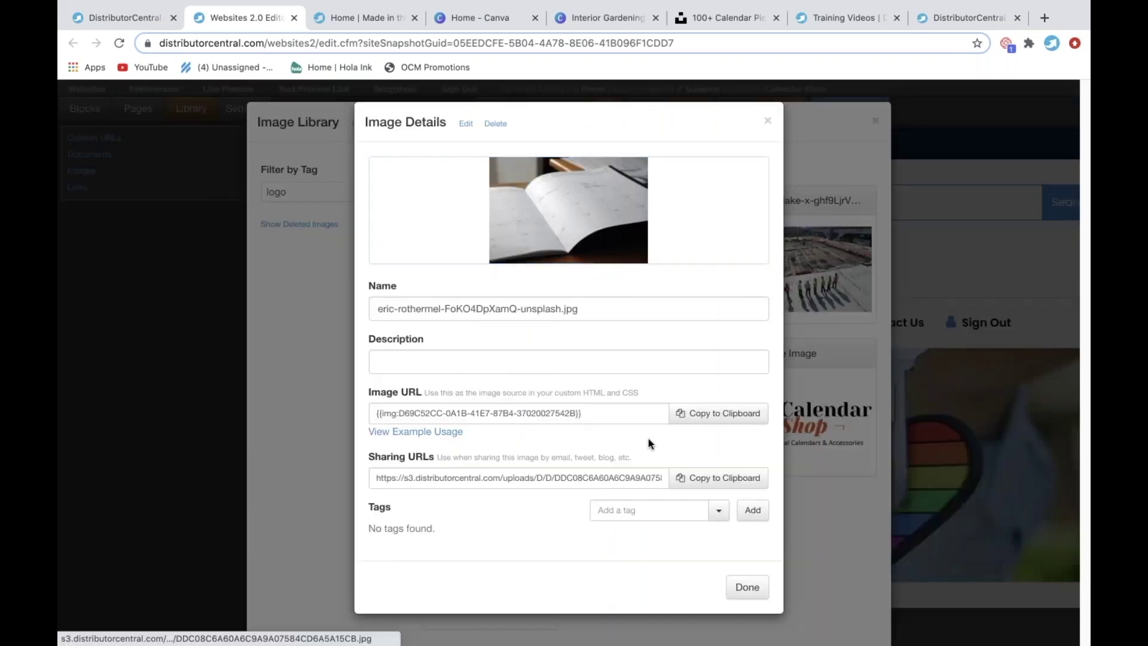
click(706, 416)
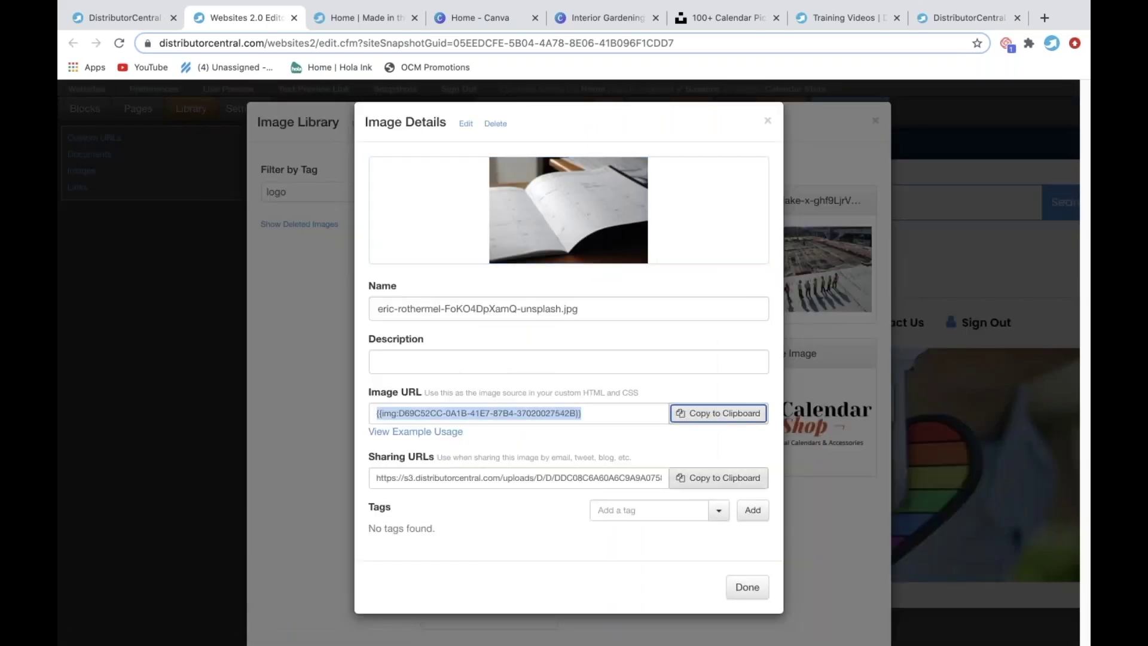
click(747, 587)
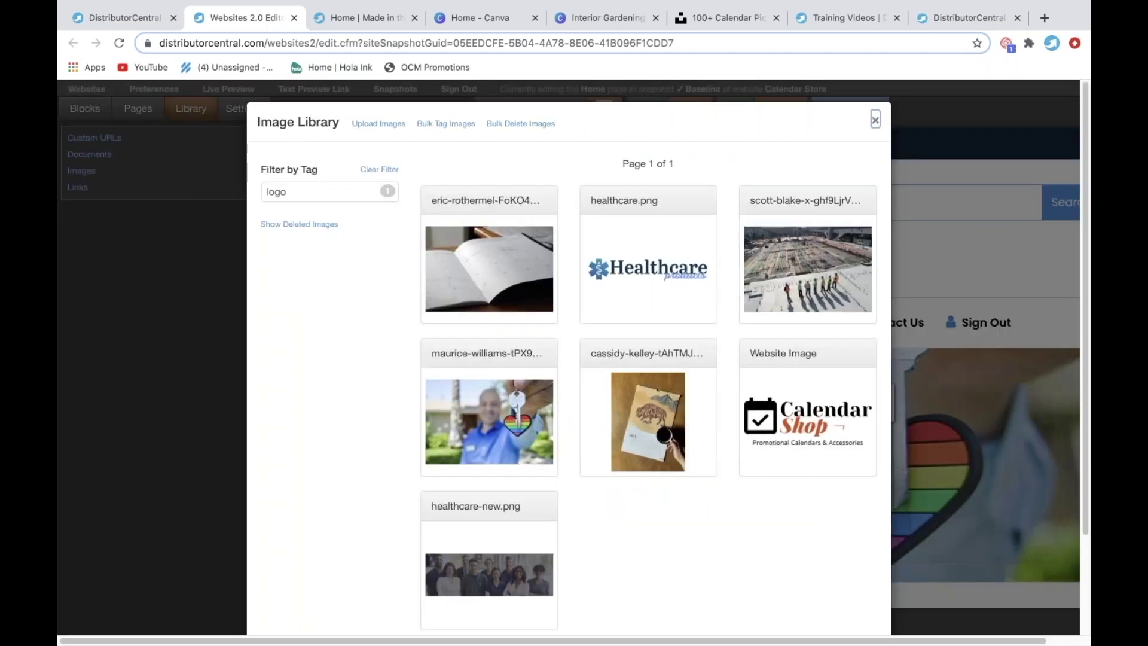
click(875, 121)
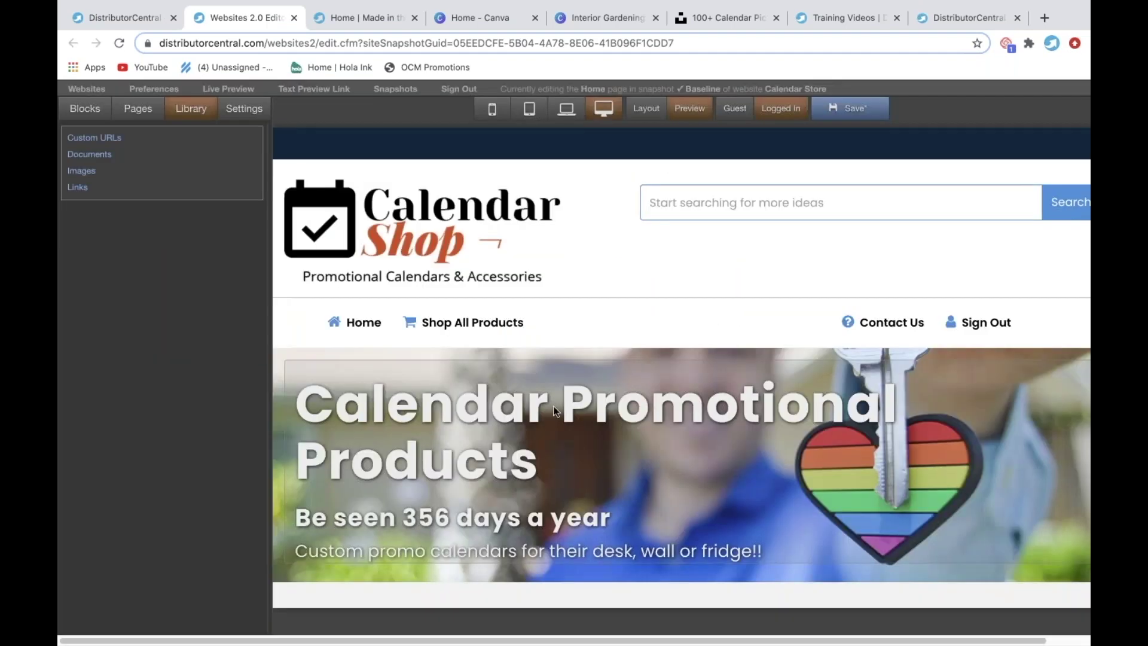
Replace the background-image reference of the .healthcare class in the current page's CSS with the copied calendar image URL.
click(239, 112)
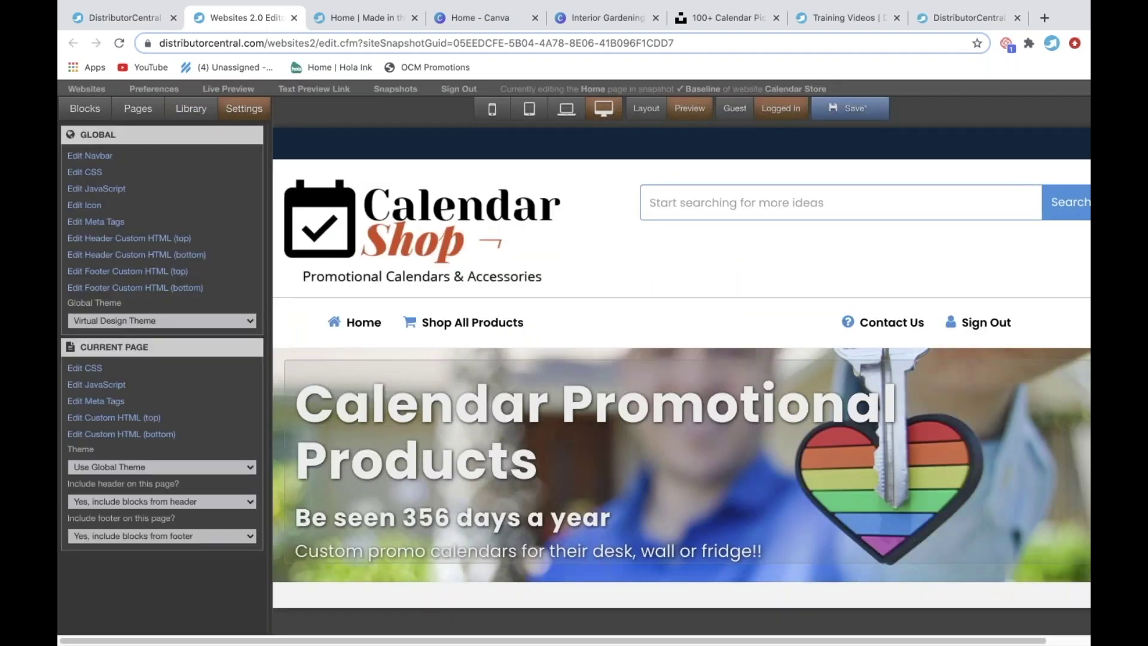
click(74, 370)
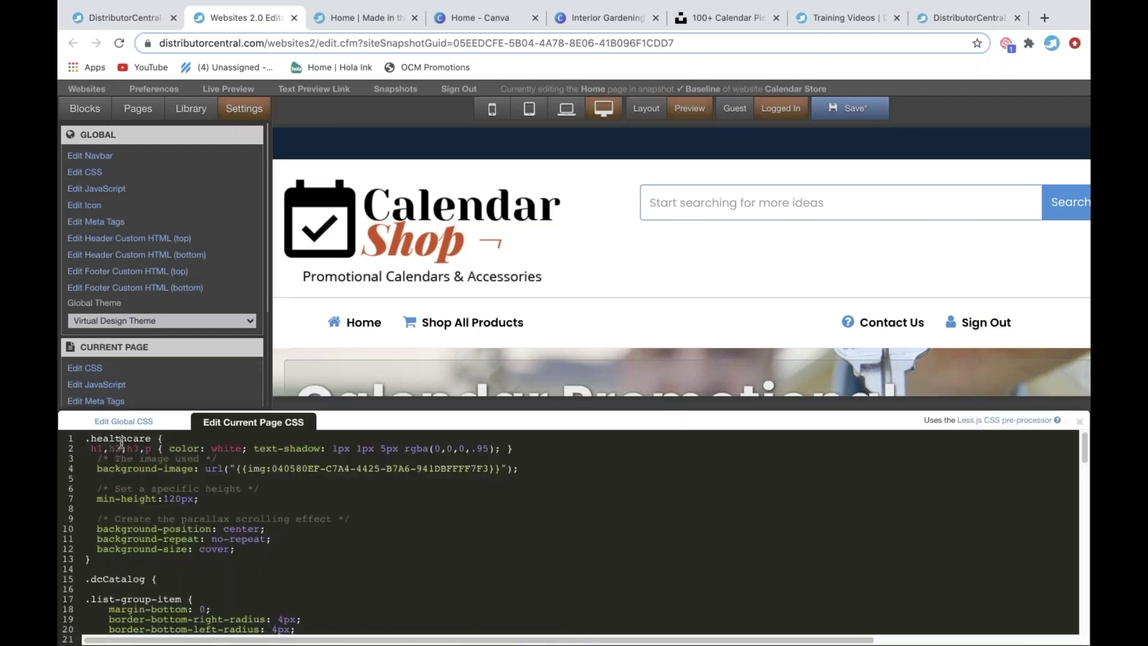
drag(240, 469, 499, 472)
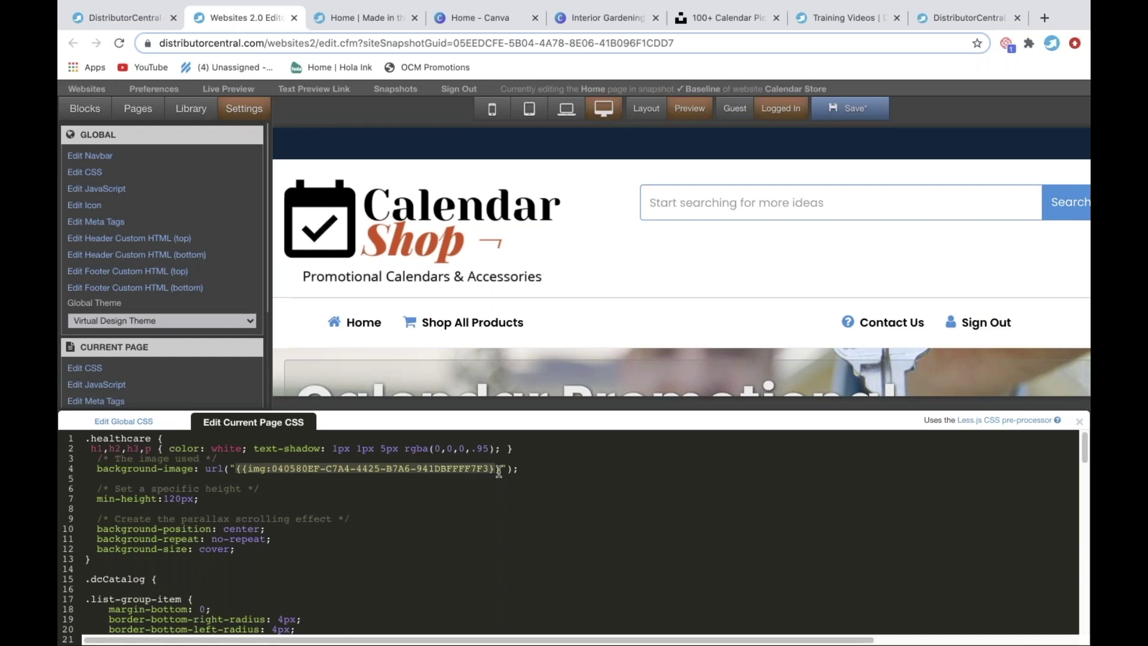
key(ctrl+v)
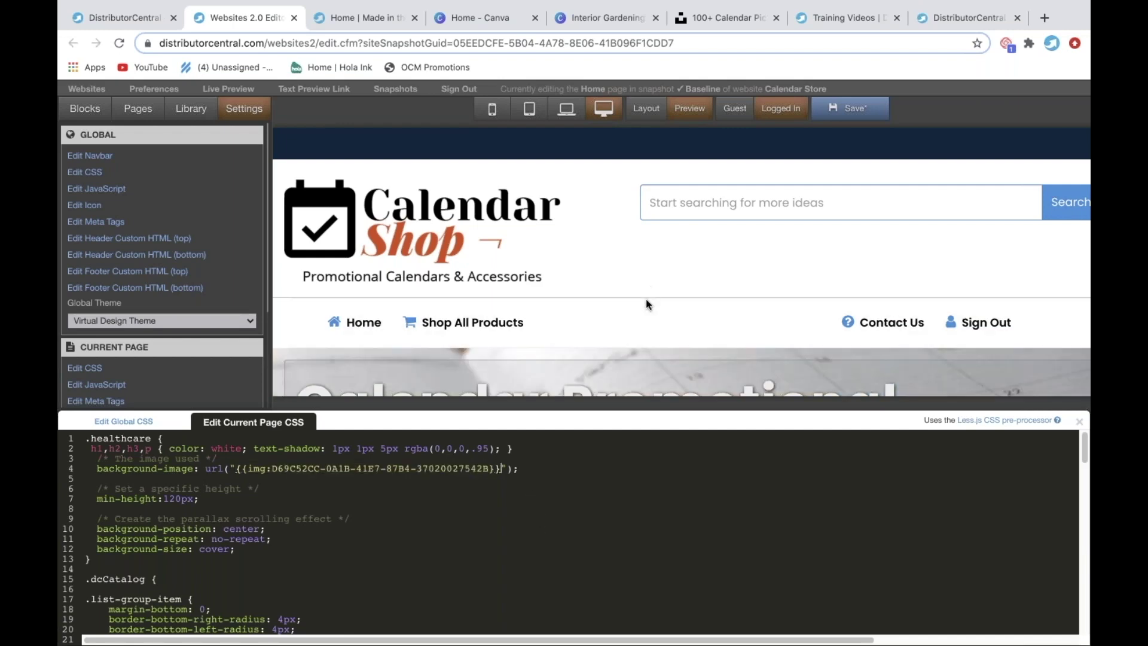
scroll(645, 299, down, 3)
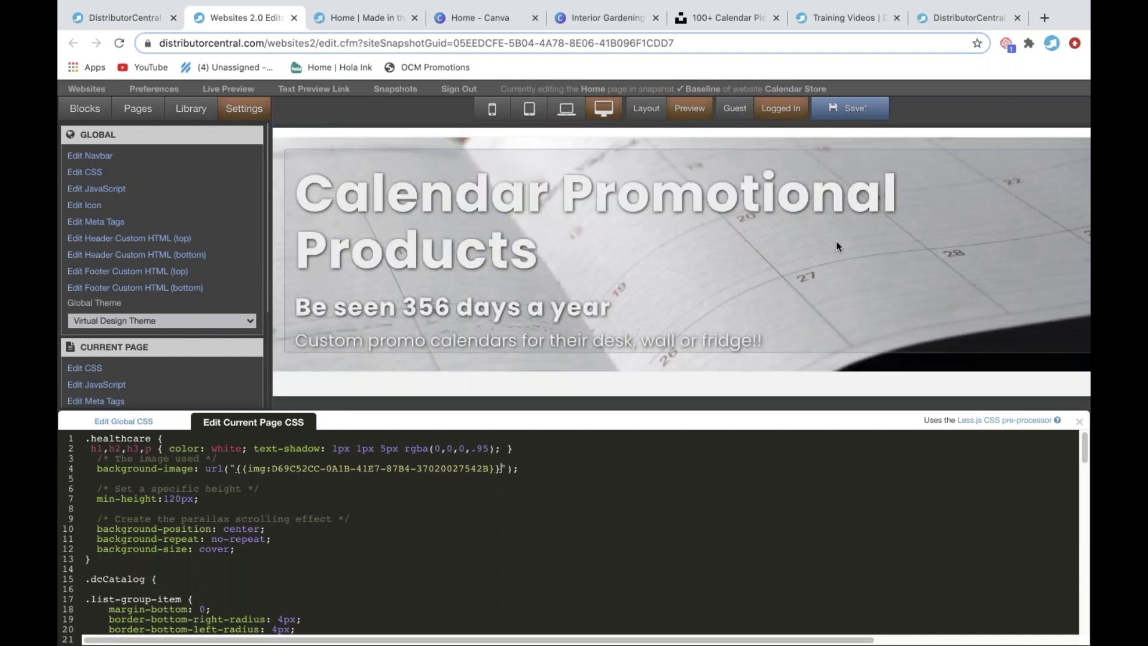
scroll(390, 235, down, 2)
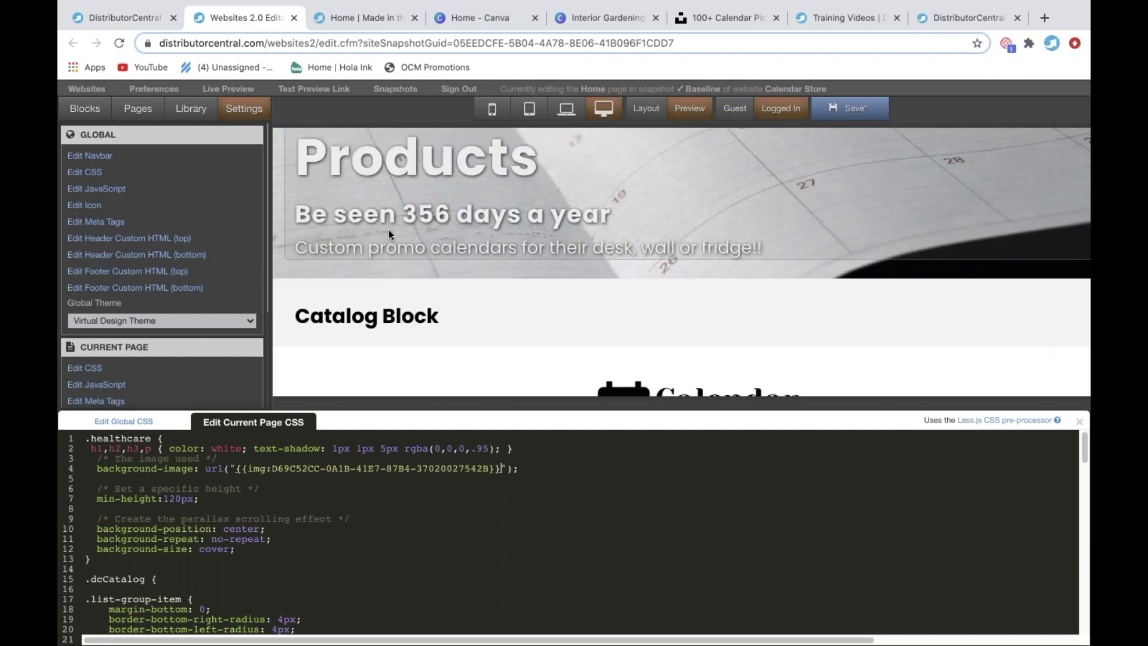
scroll(772, 204, up, 2)
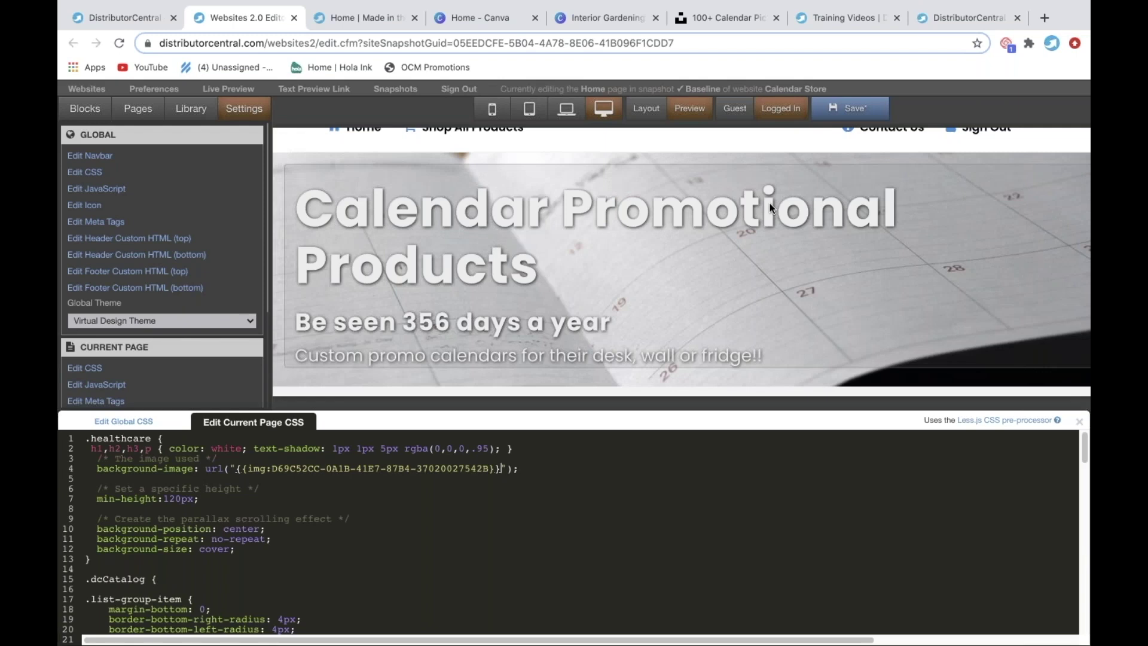
Split the banner heading after "Calendar" so "Promotional Products" starts on its own line, and save the site.
click(564, 207)
click(359, 259)
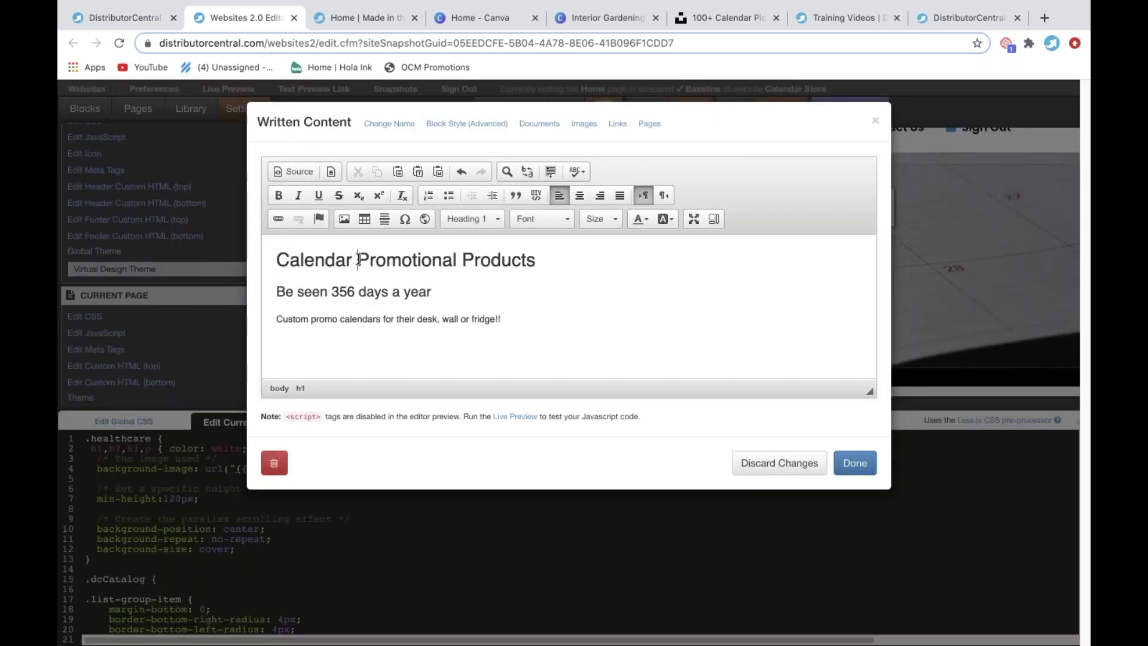
key(Return)
click(843, 472)
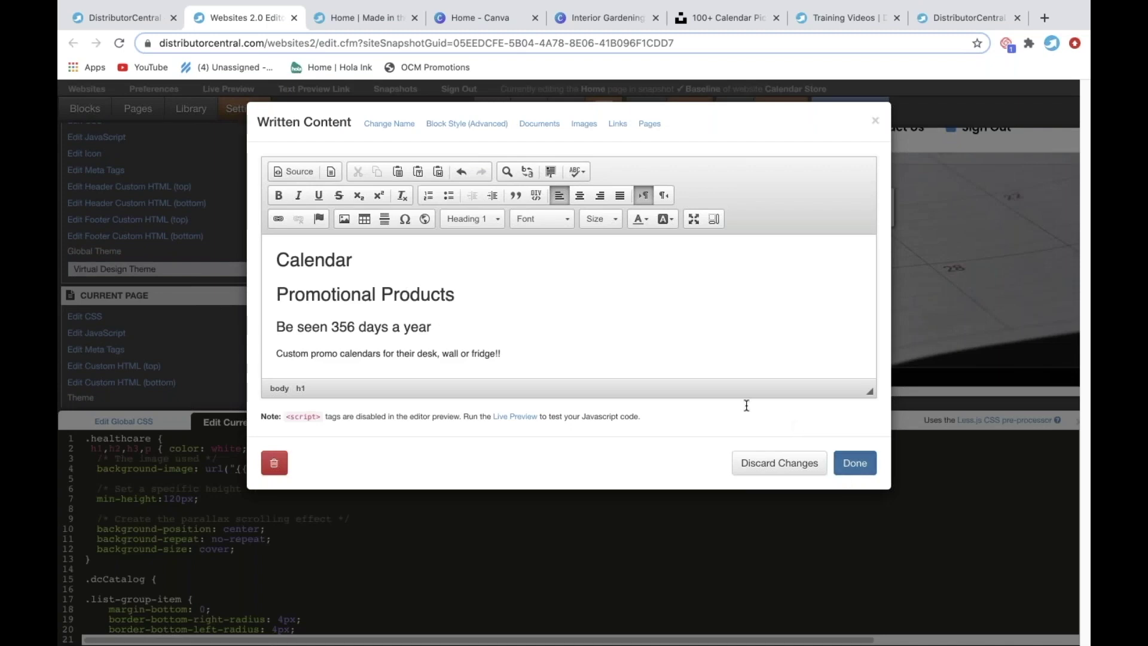
scroll(726, 281, down, 2)
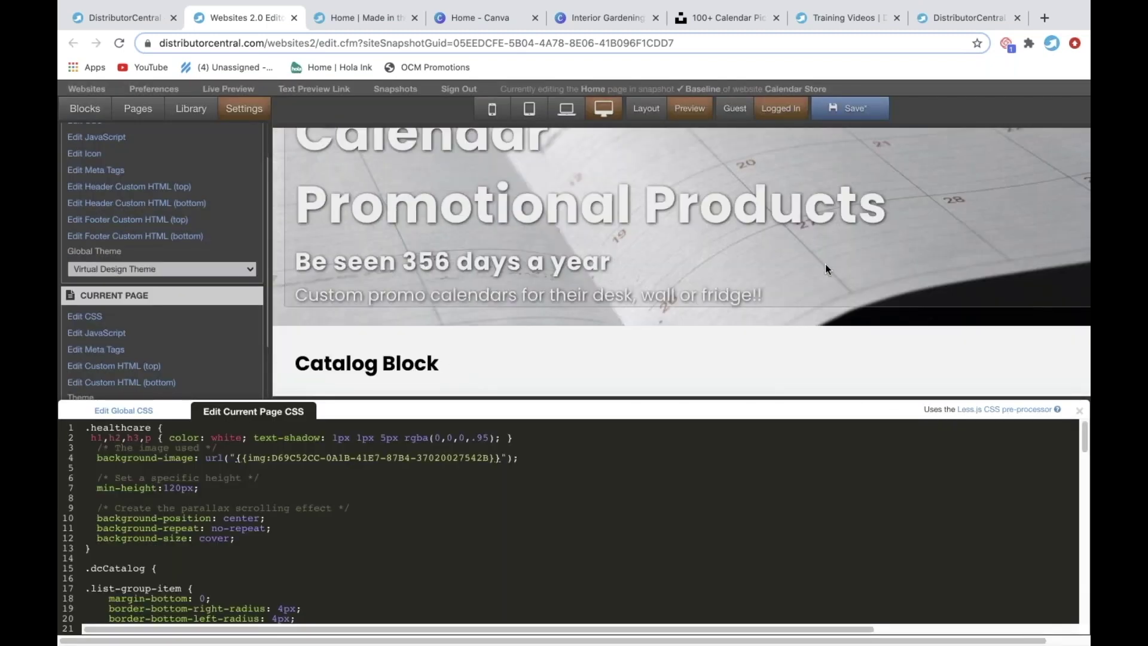
scroll(825, 264, up, 1)
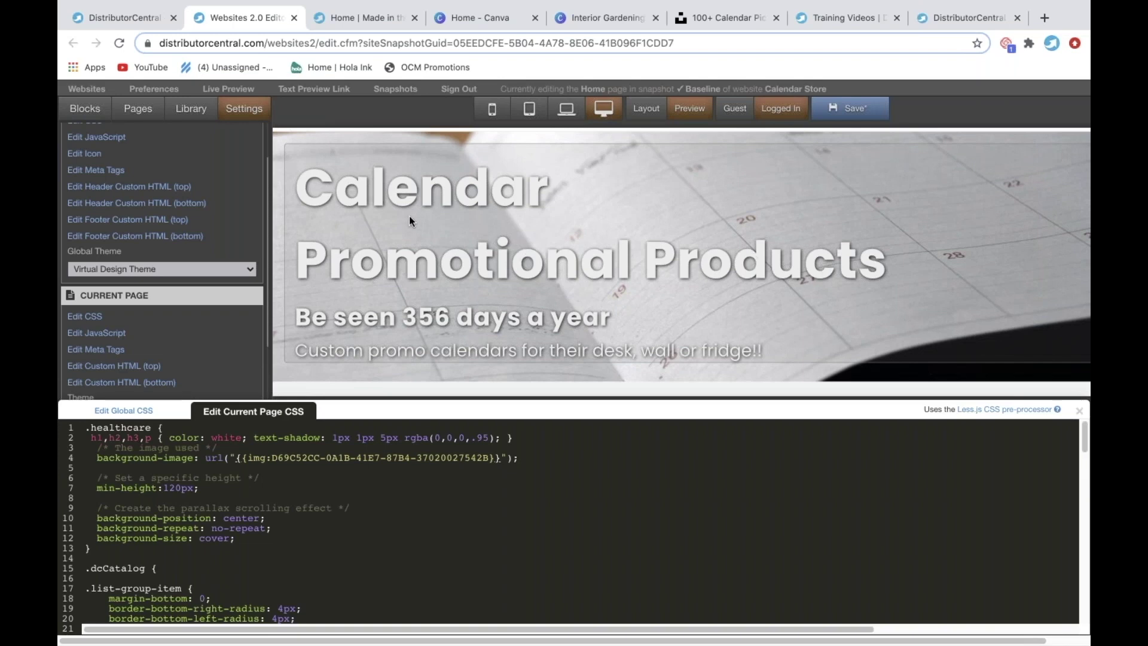
scroll(409, 221, up, 1)
click(856, 110)
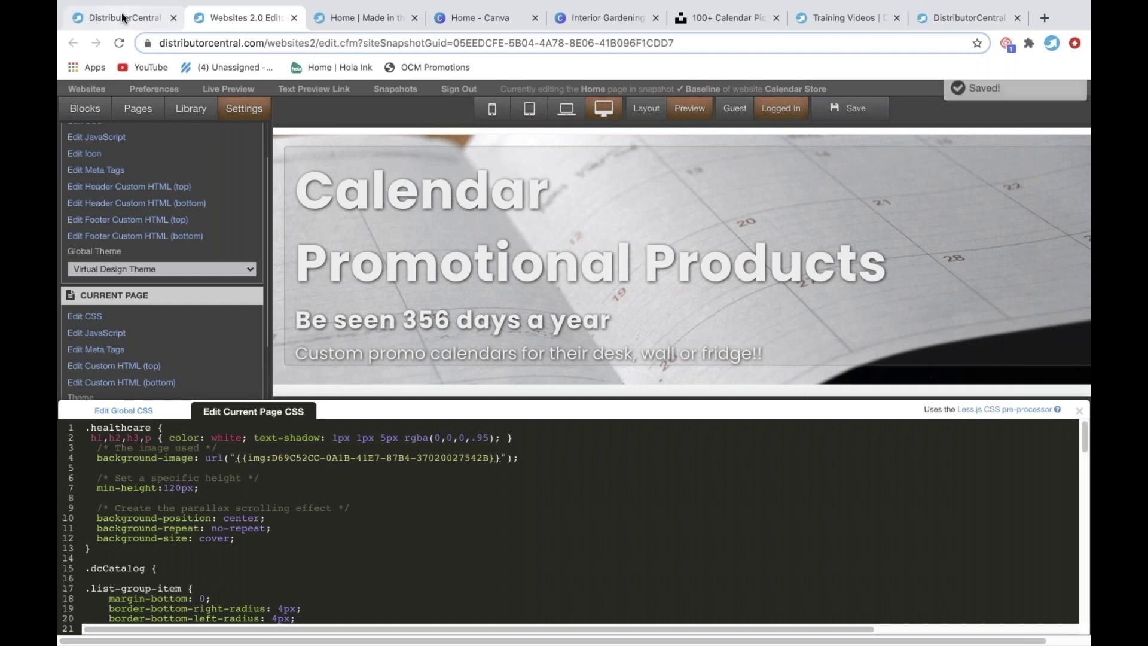
scroll(389, 334, down, 3)
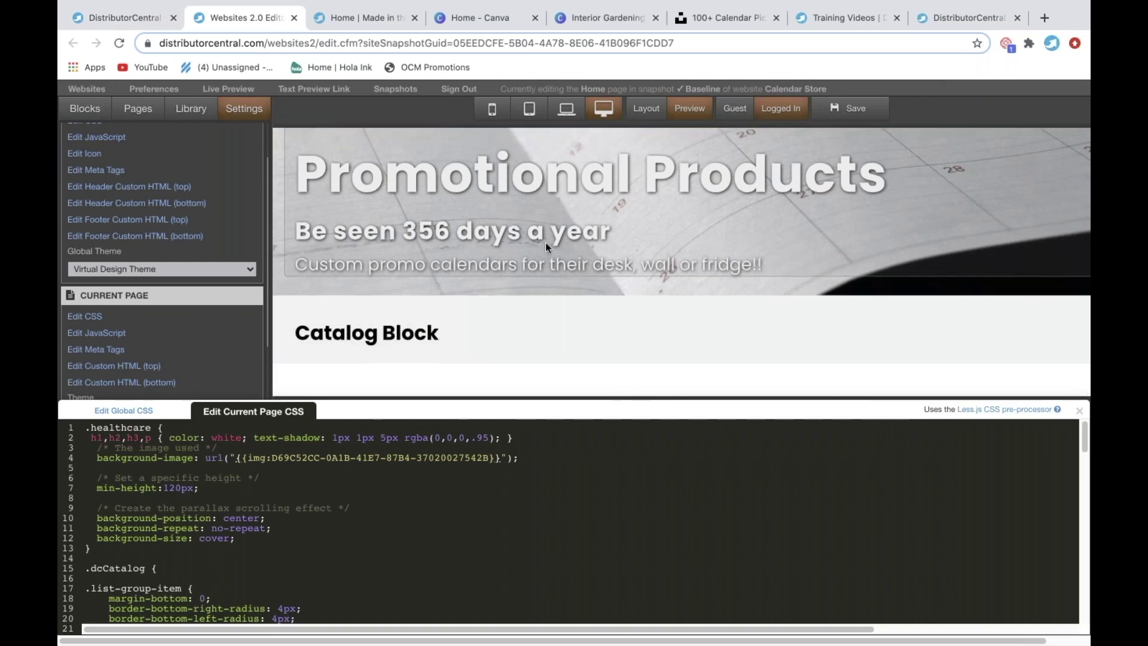
scroll(545, 243, up, 5)
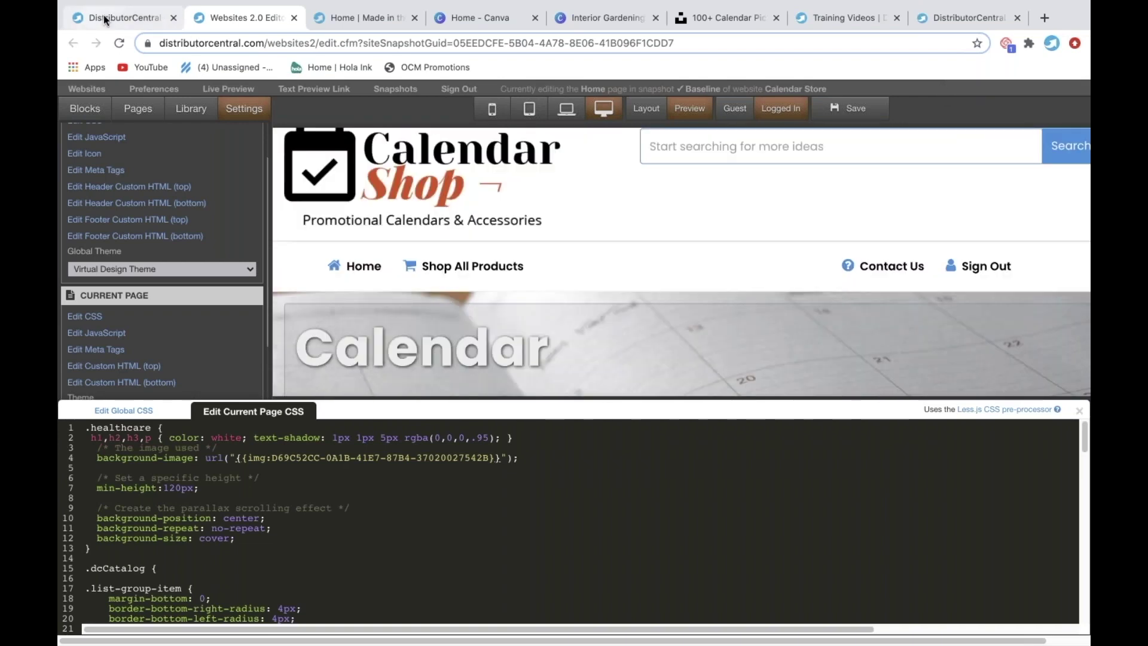
Open the Calendar Store's product setup and add a global Supplier filter that includes TradeNet Publishing.
click(104, 20)
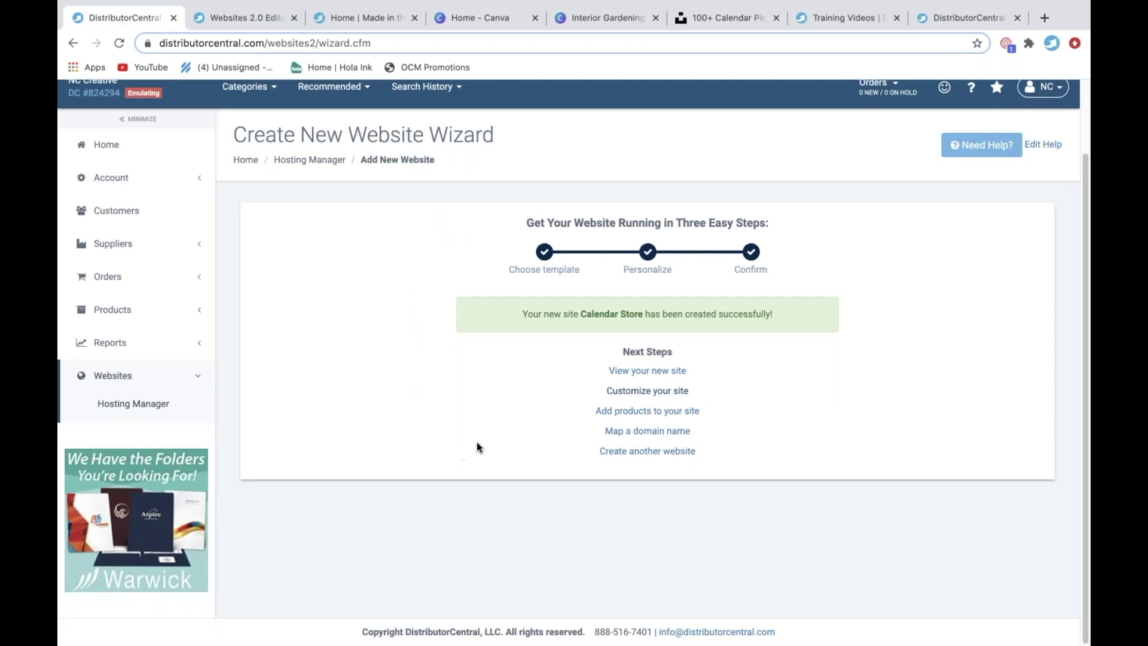
click(623, 413)
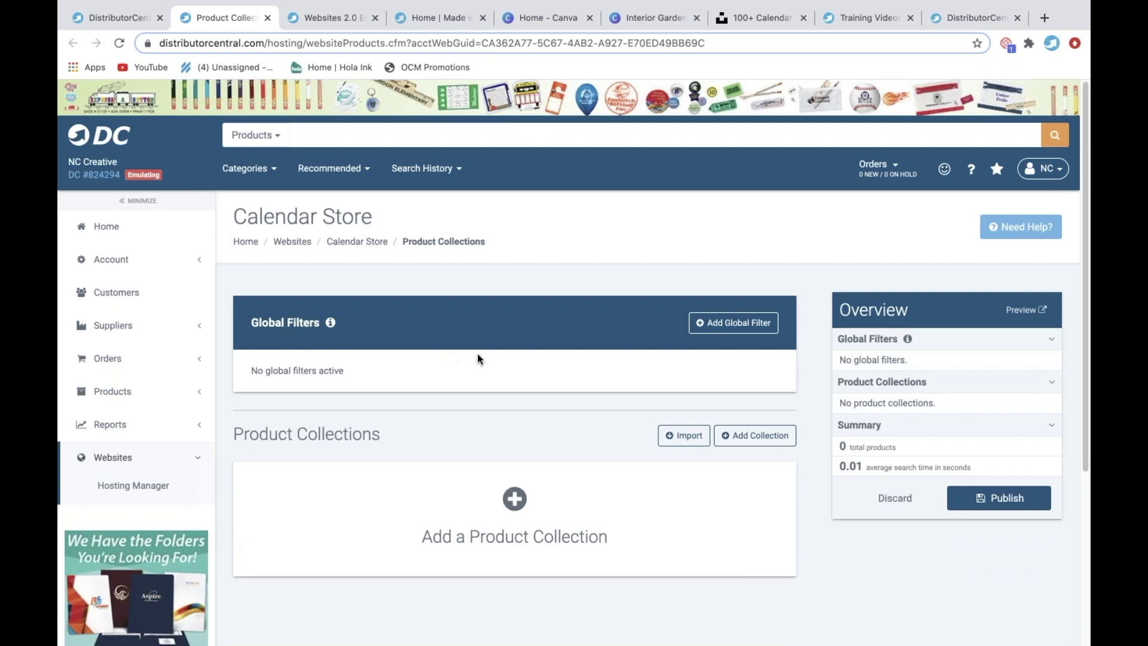
click(730, 324)
click(738, 330)
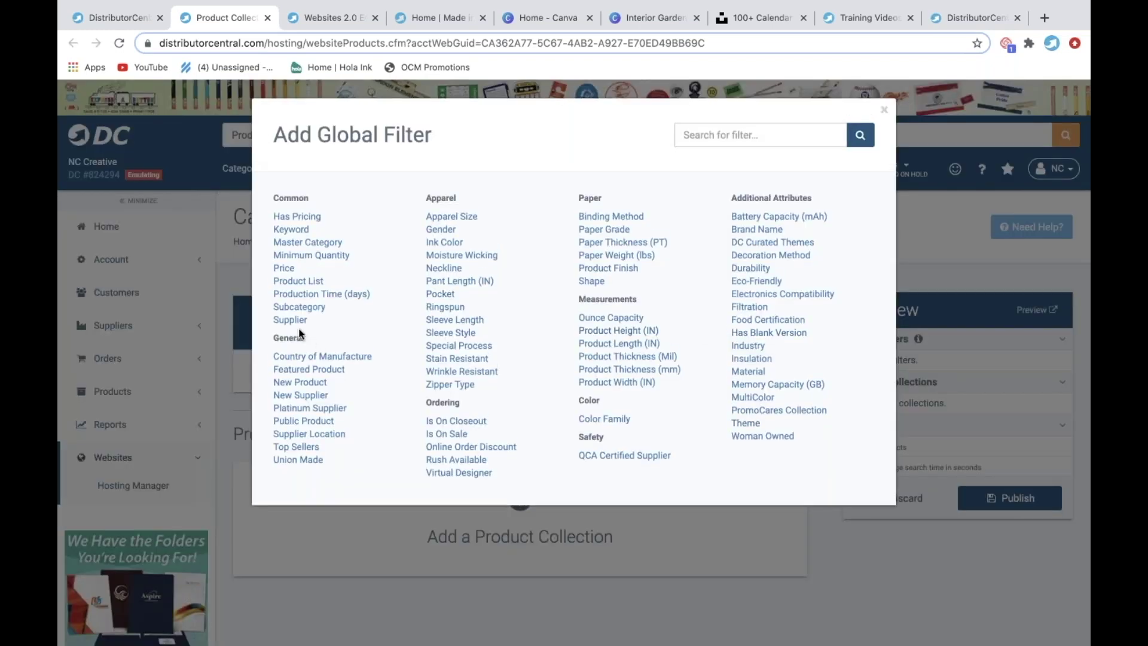
click(290, 320)
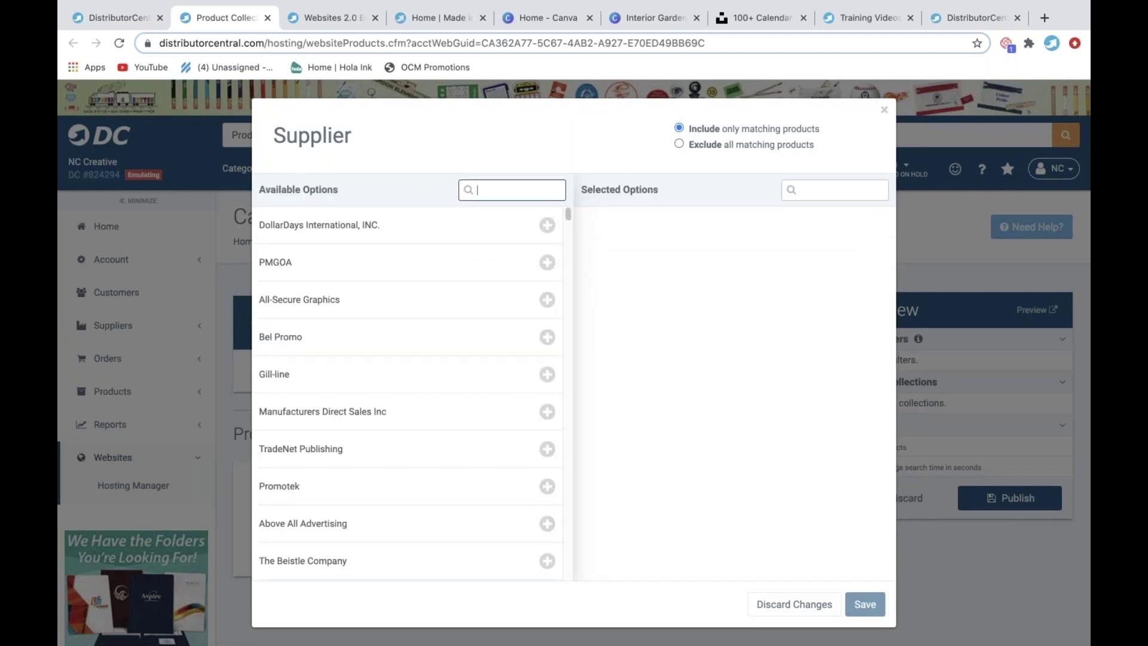
text(trade)
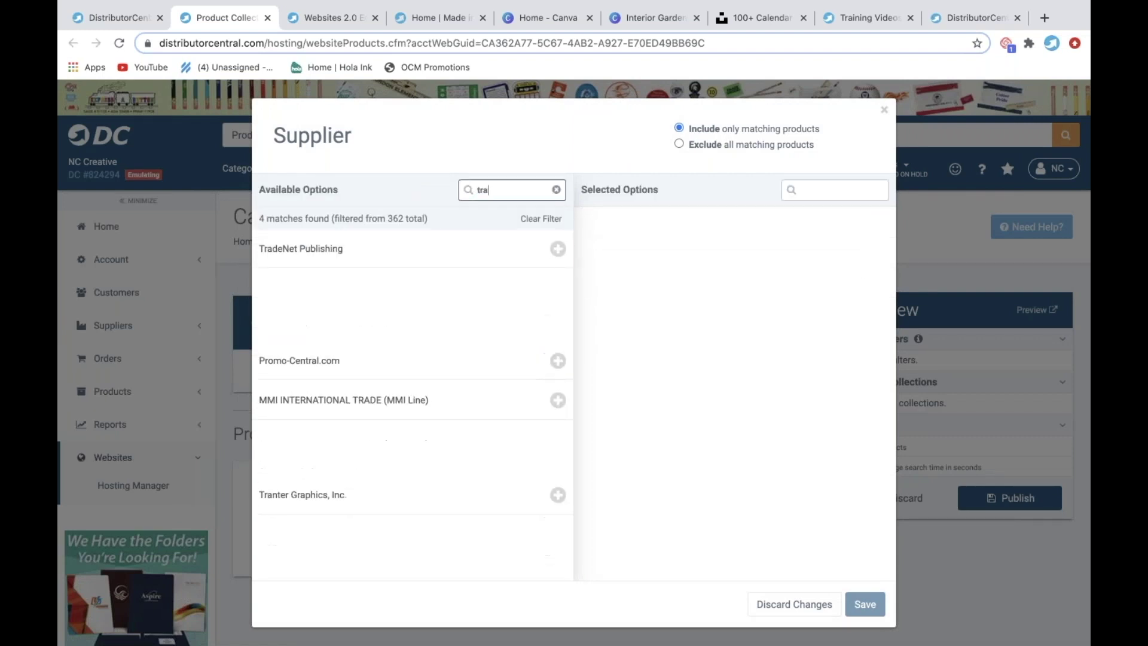
click(328, 259)
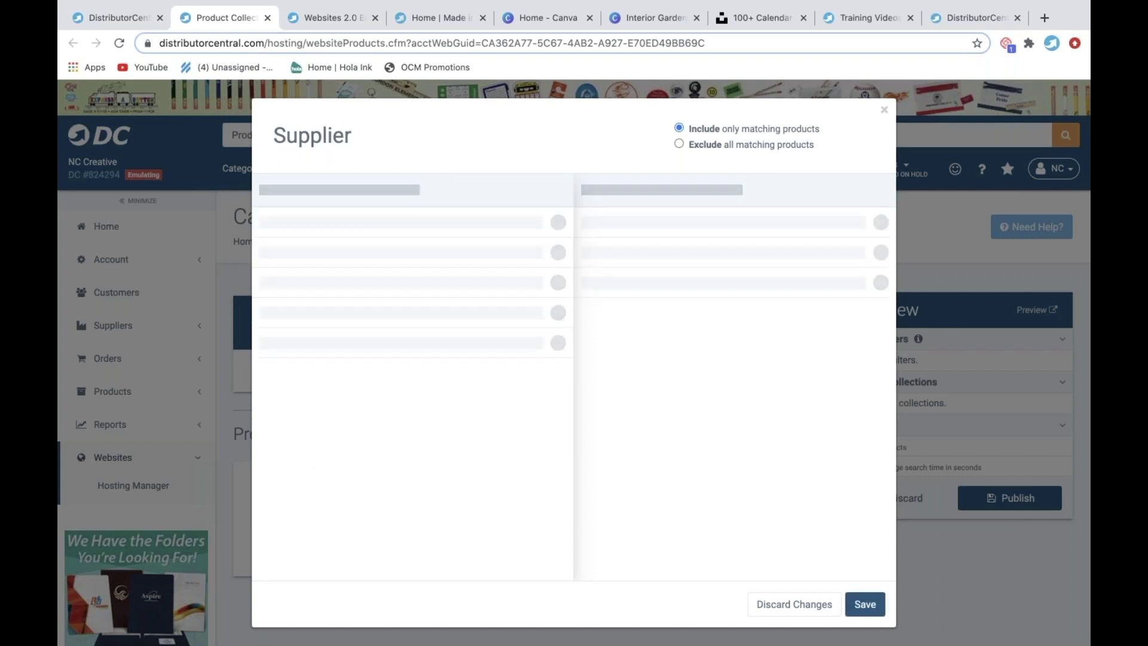
Include Warwick Publishing Company and American Calendar Co. in the Supplier filter and save it.
click(507, 192)
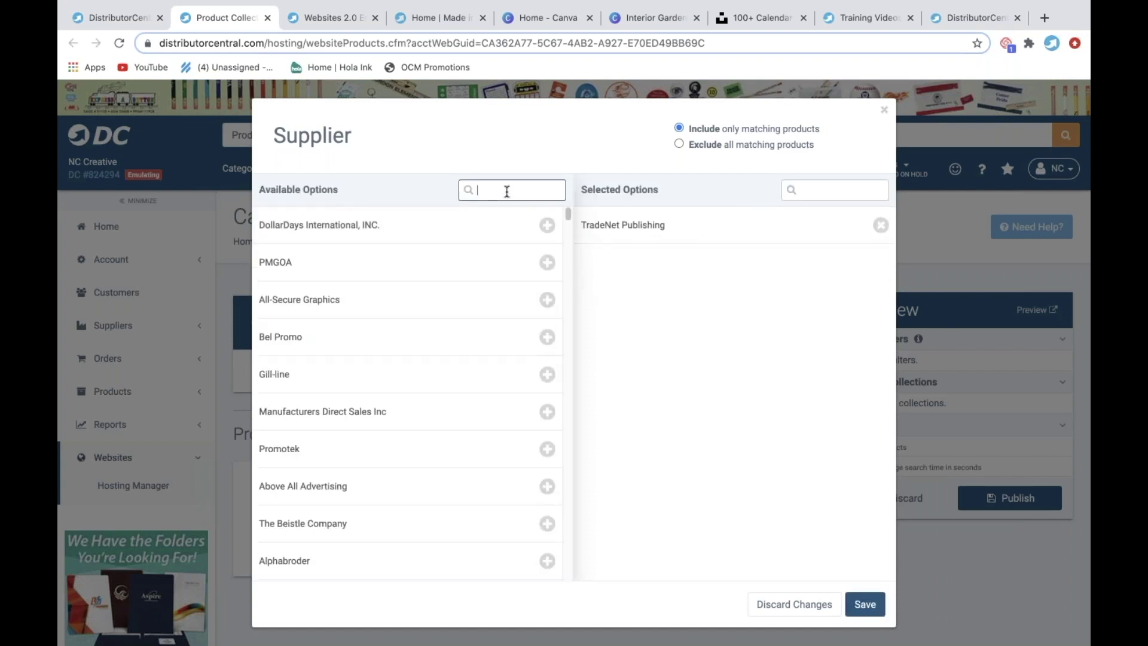
text(warwi)
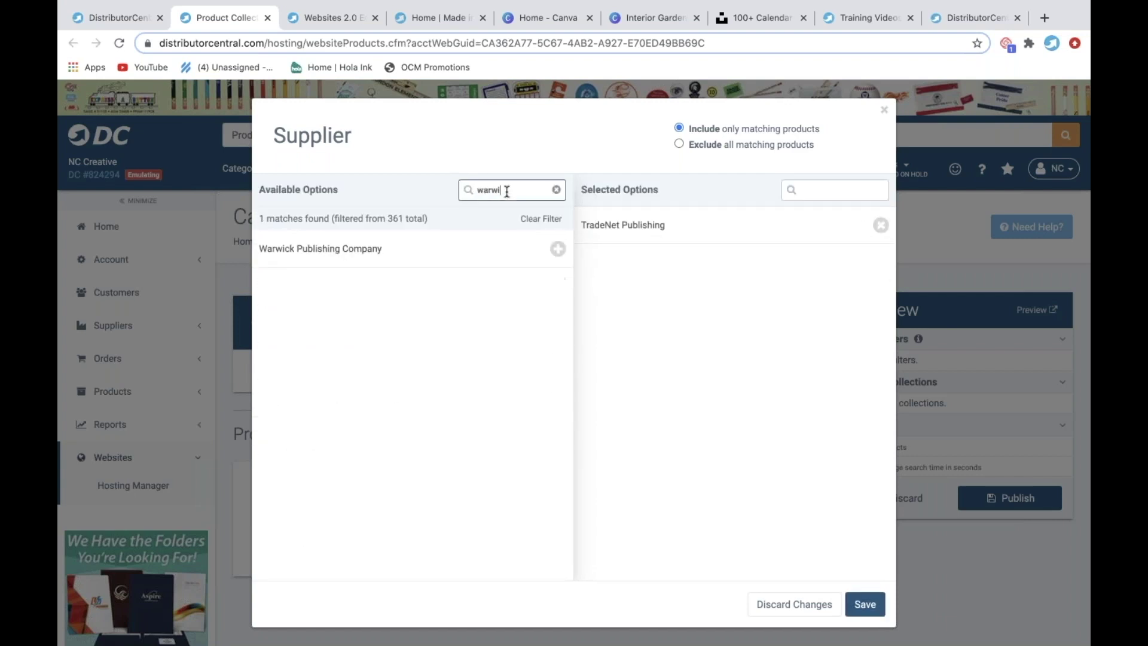
click(431, 250)
click(511, 189)
text(americ)
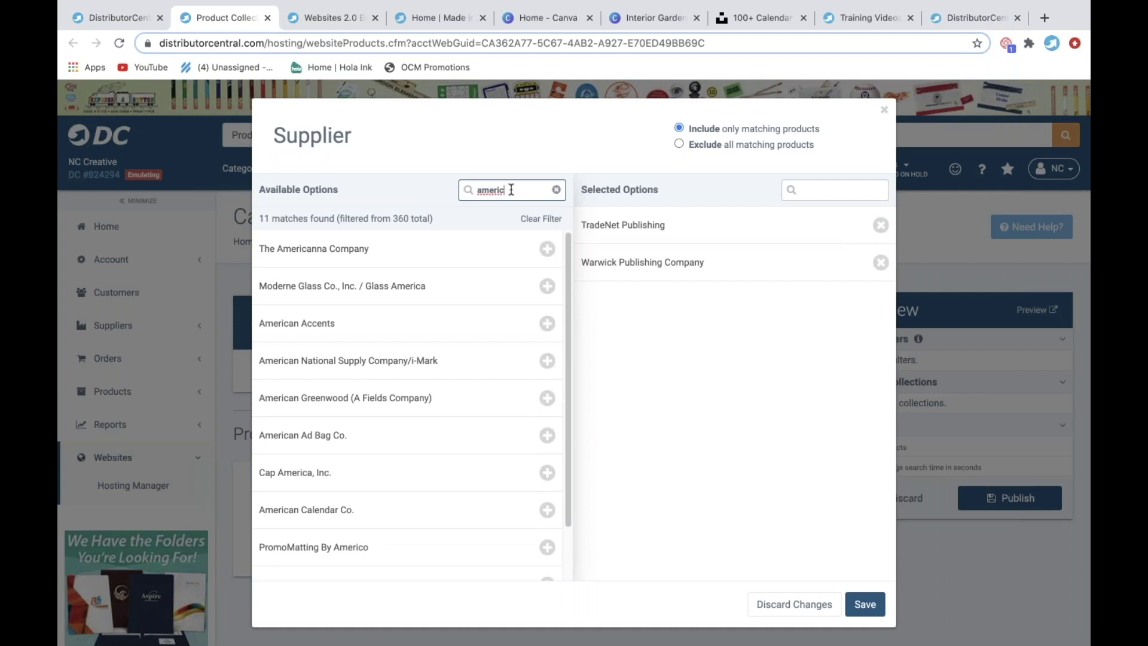
text(an cal)
click(392, 254)
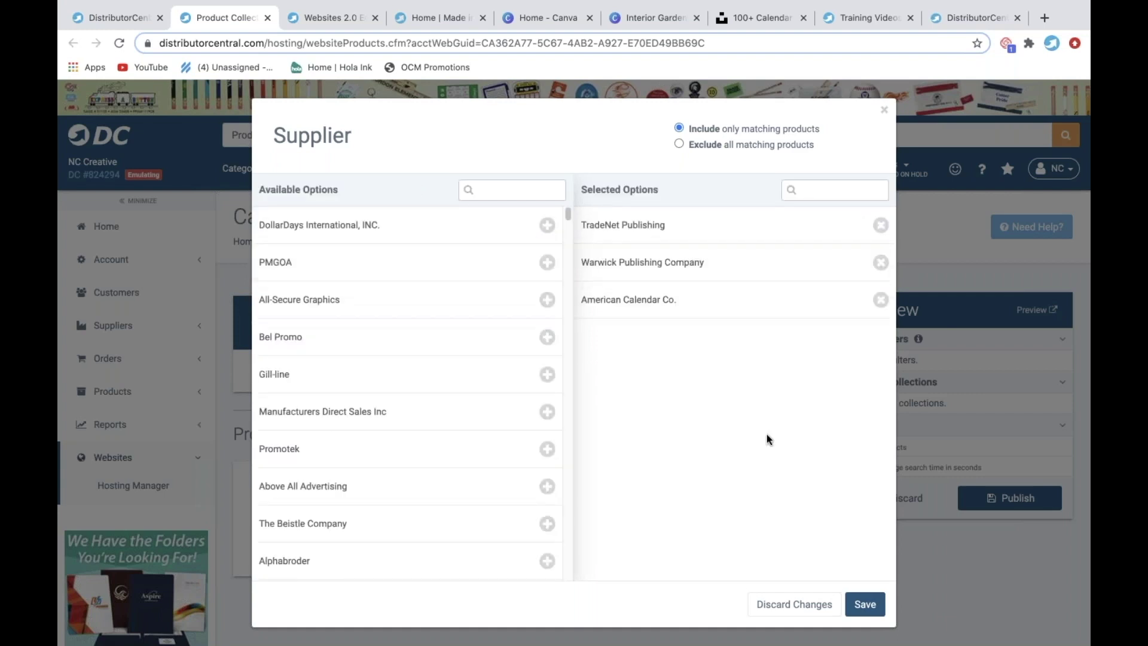
click(867, 605)
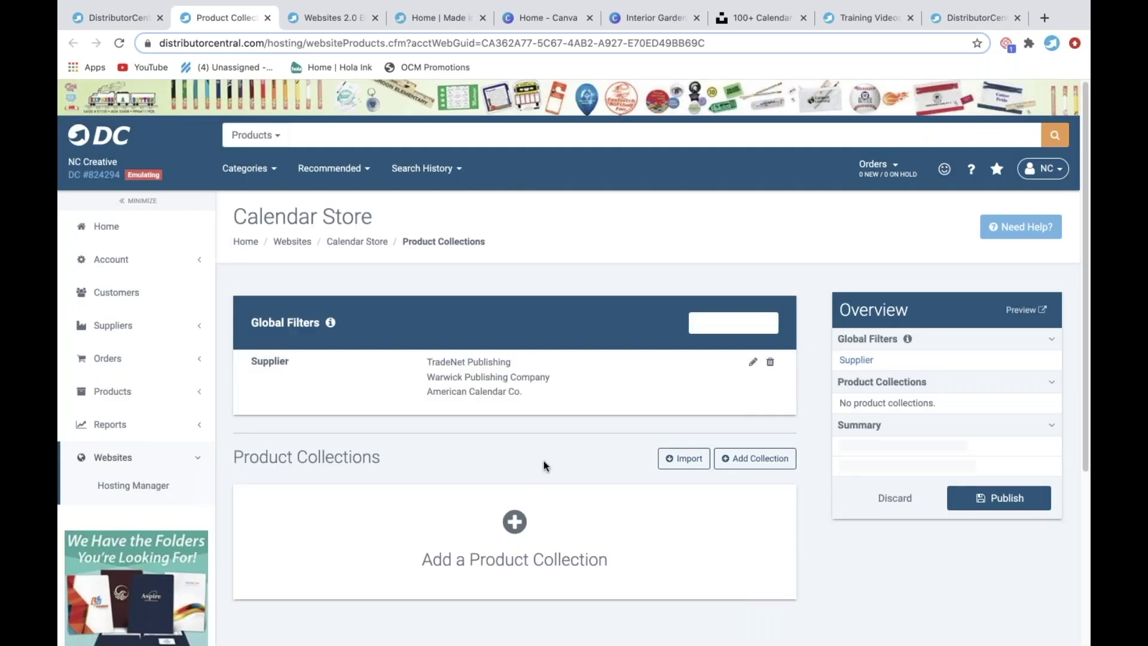
Add a product collection to the Calendar Store and name it Wall Calendar.
scroll(544, 460, down, 1)
scroll(543, 465, down, 1)
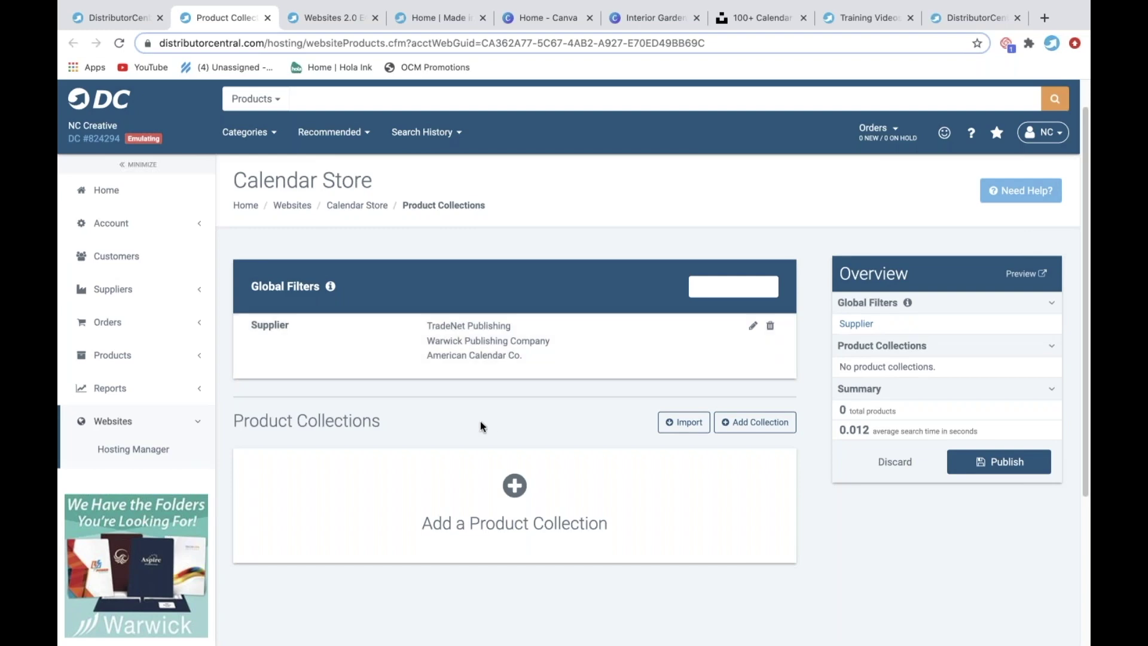
scroll(489, 419, down, 5)
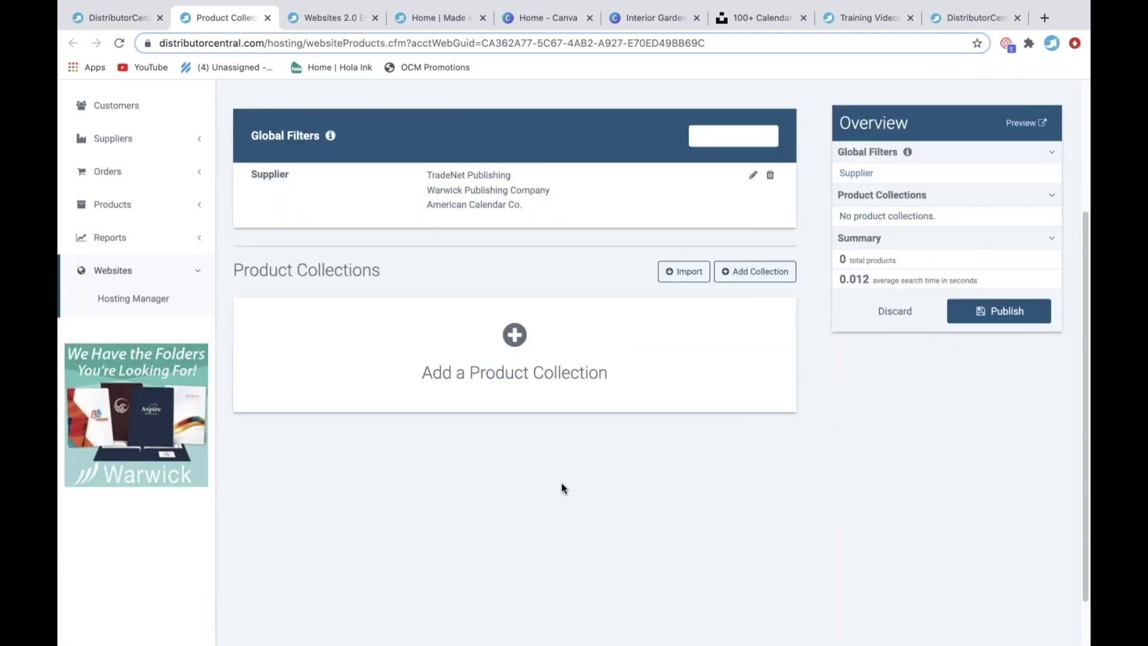
click(514, 335)
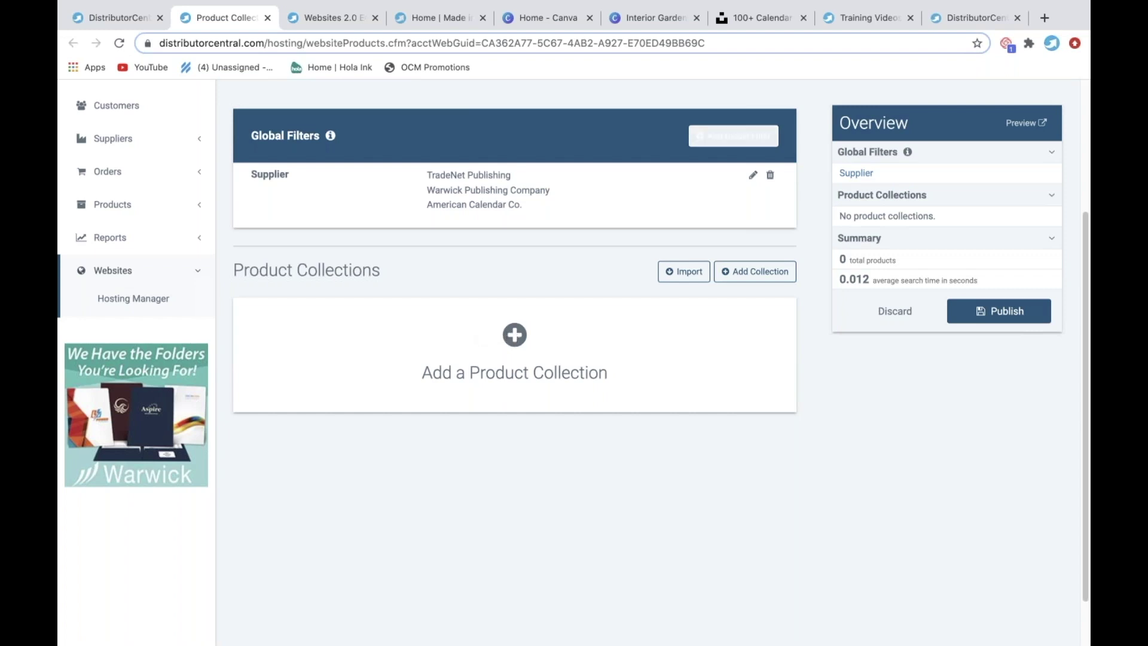
click(338, 265)
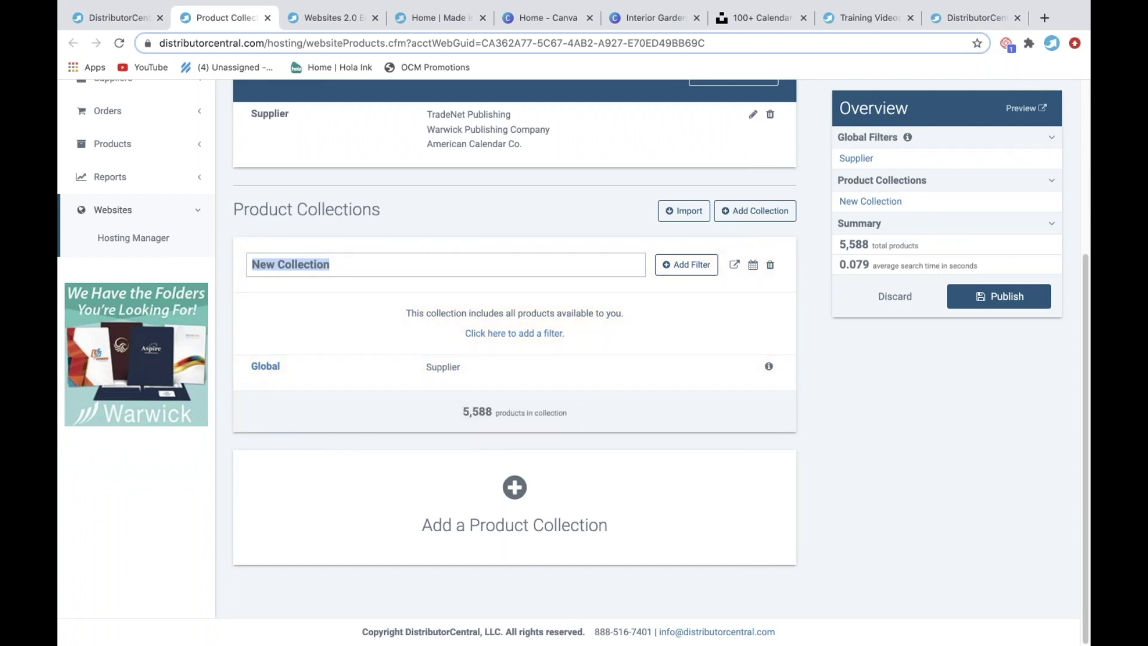
text(Wall Calendar)
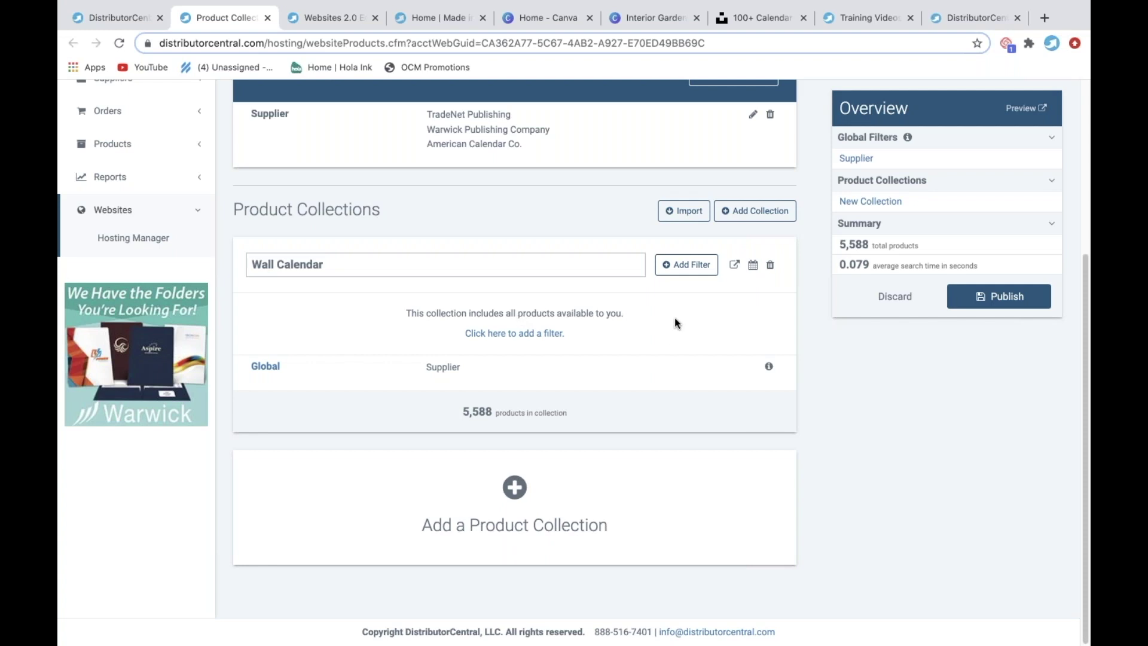
Add a Subcategory filter to the Wall Calendar collection that includes only Wall Calendars, and save it.
click(681, 264)
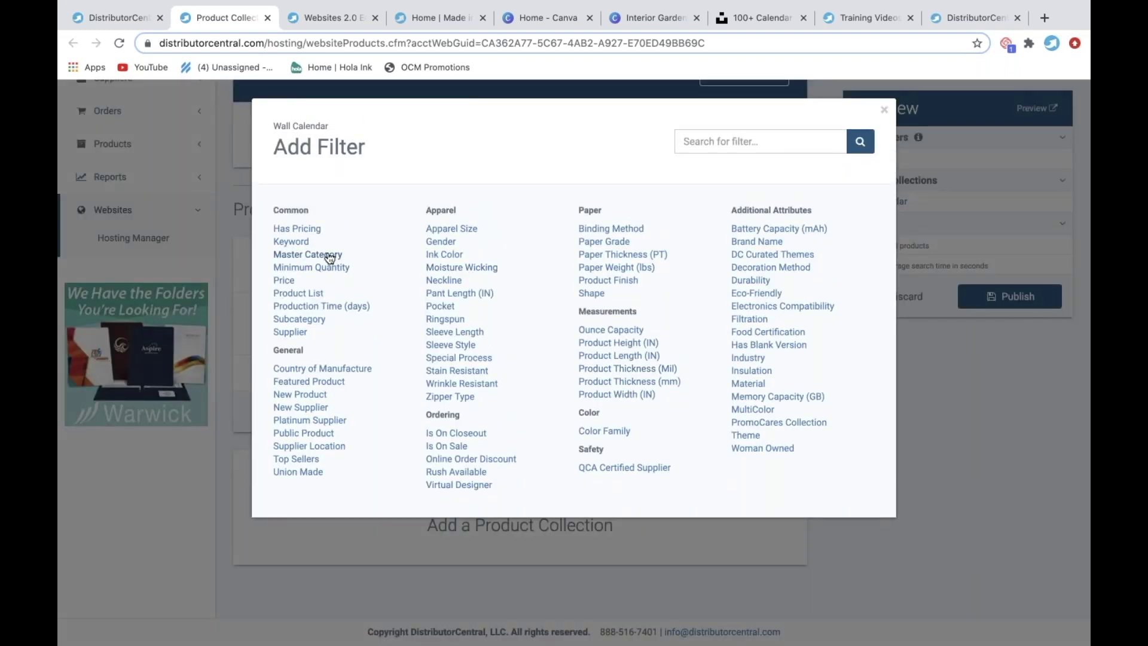
click(308, 319)
click(490, 199)
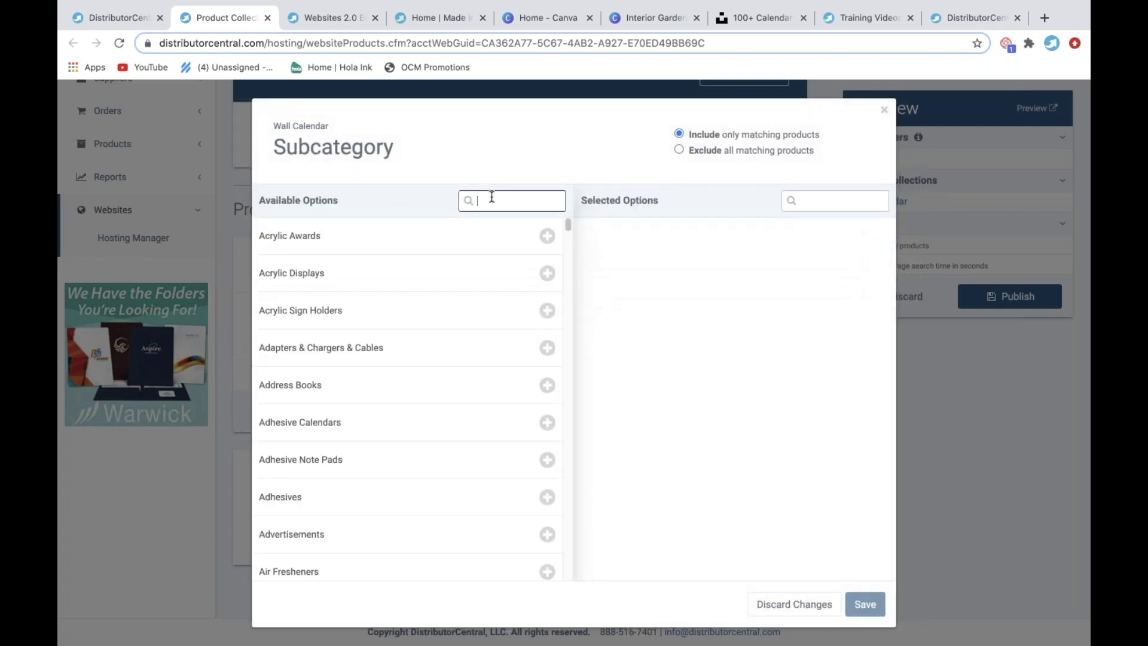
text(wall cal)
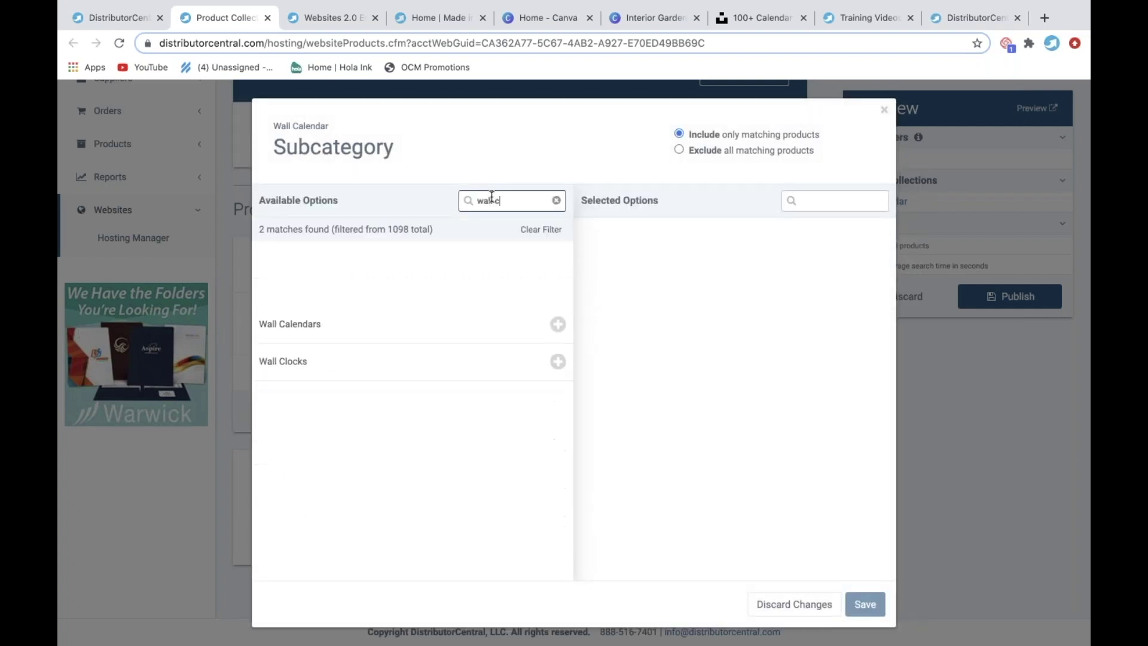
click(368, 272)
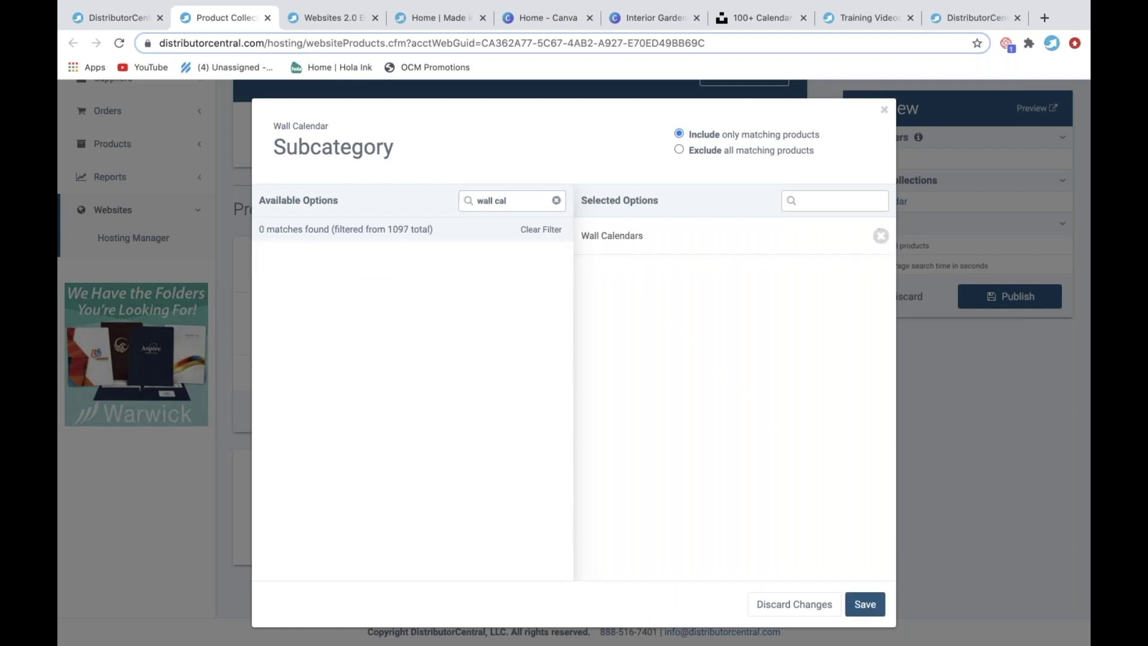
triple_click(518, 199)
text(calen)
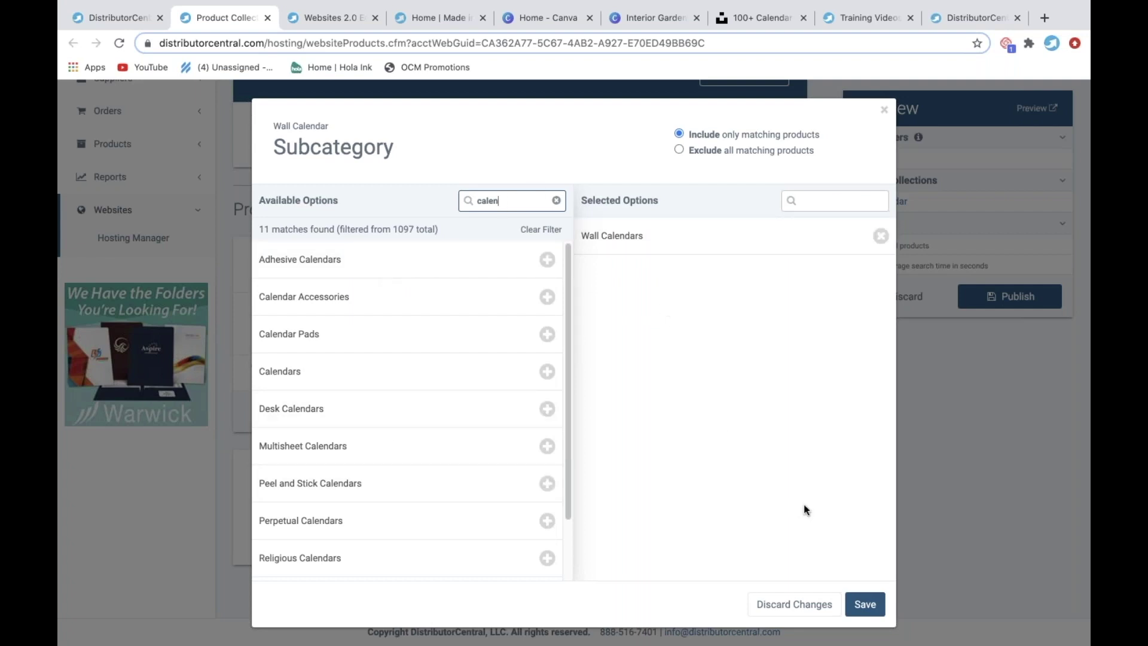
click(864, 604)
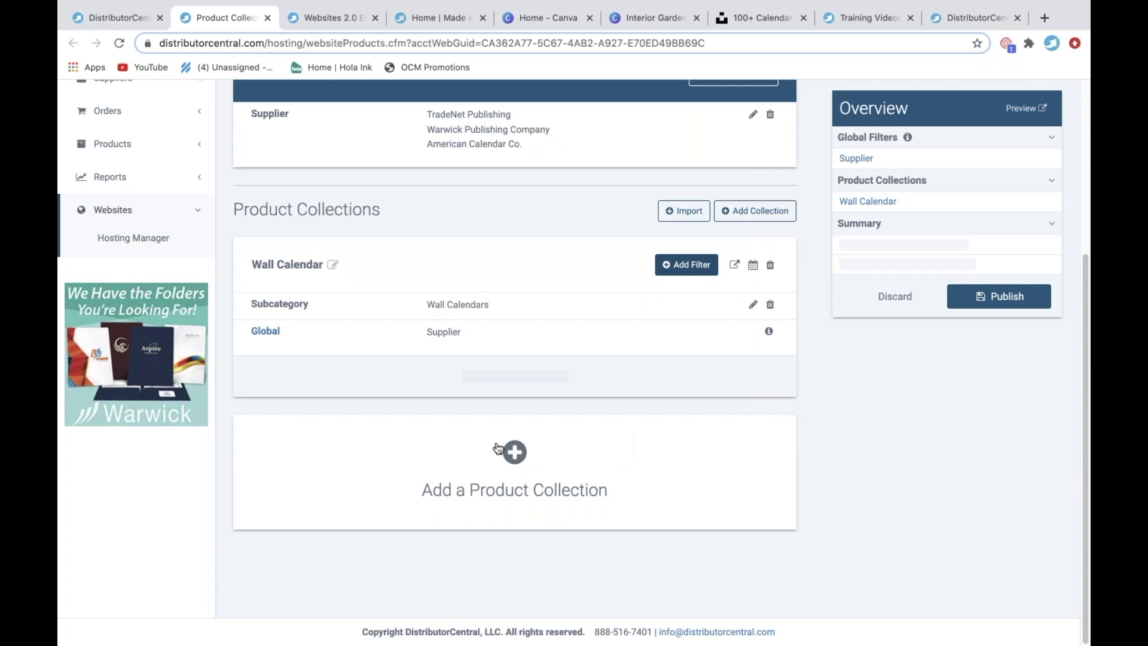
Add a second product collection and name it Desk Calendar.
click(514, 466)
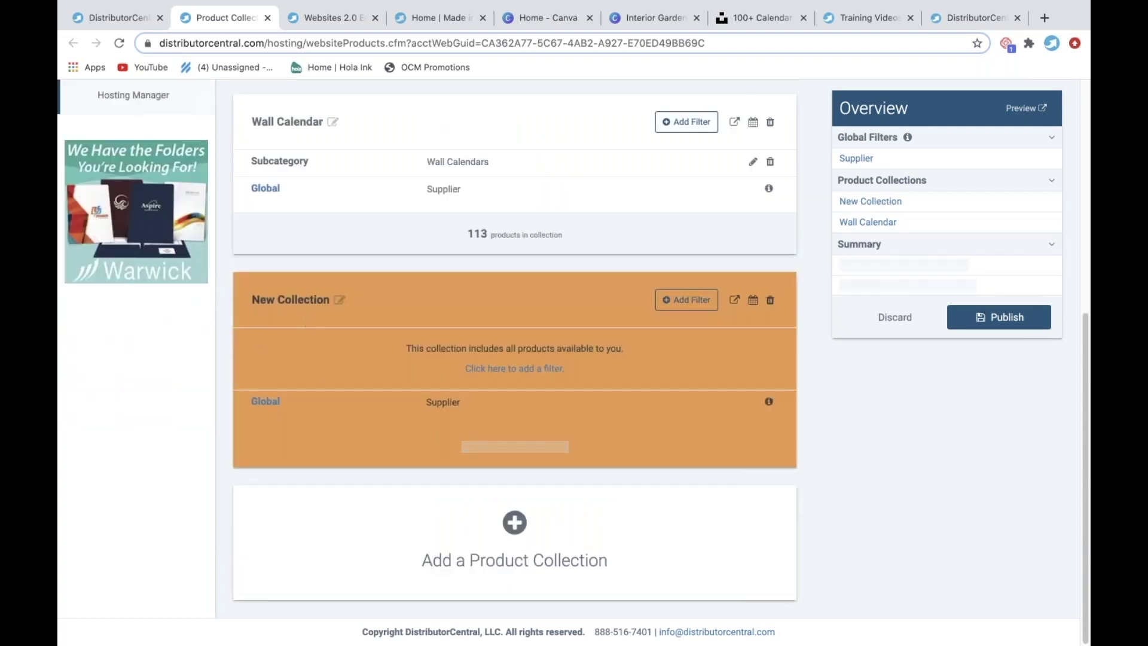
click(332, 300)
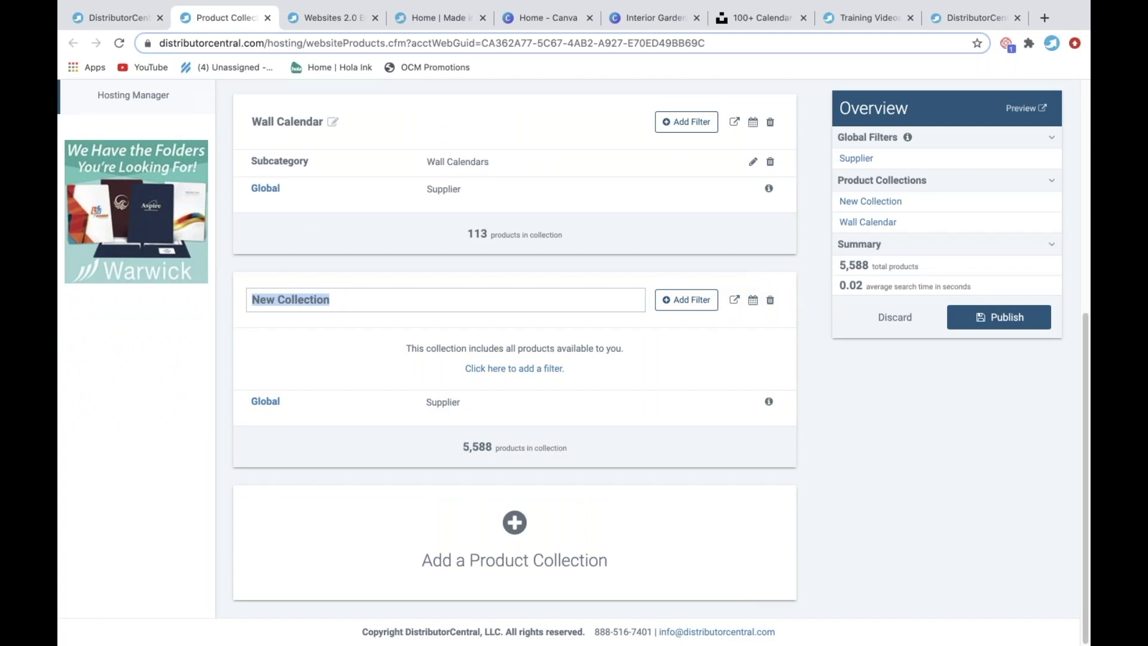
text(desk)
key(BackSpace)
key(BackSpace)
key(BackSpace)
key(BackSpace)
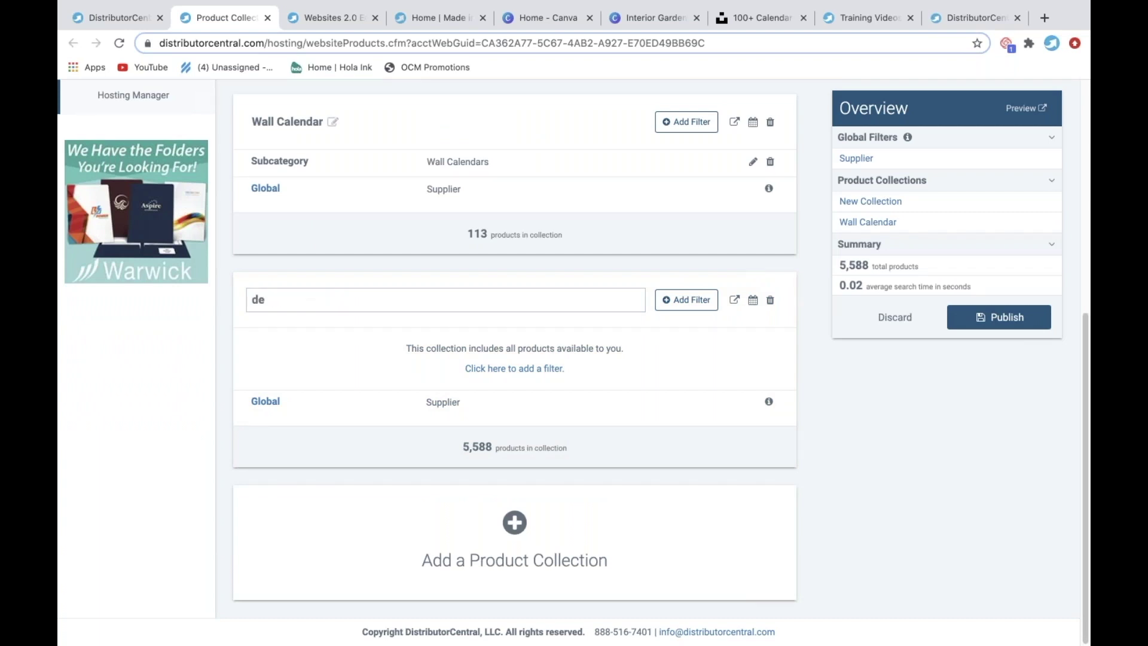
text(Desk Calendar)
Give the Desk Calendar collection a saved Subcategory filter that includes only Desk Calendars.
click(682, 304)
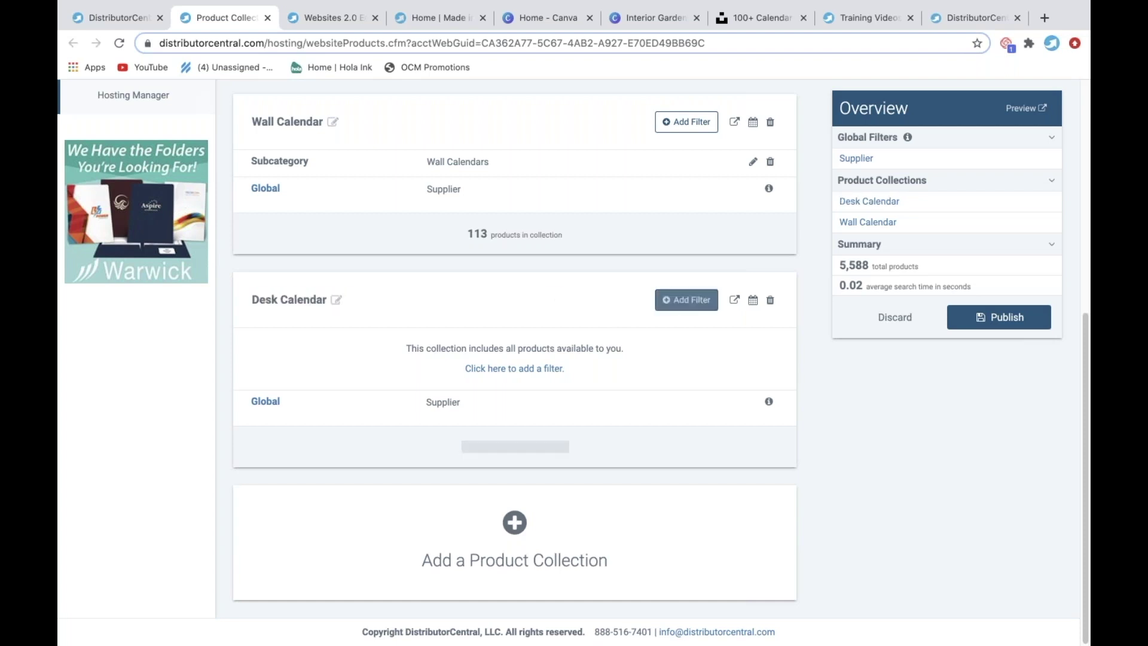
click(321, 321)
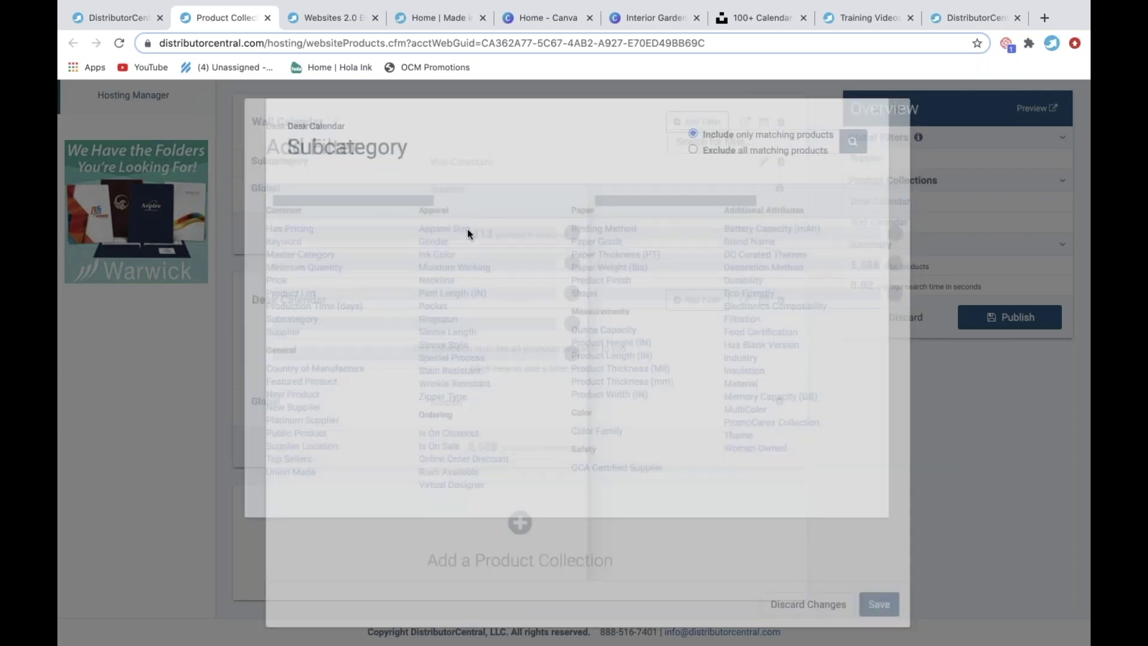
click(508, 201)
text(desk cal)
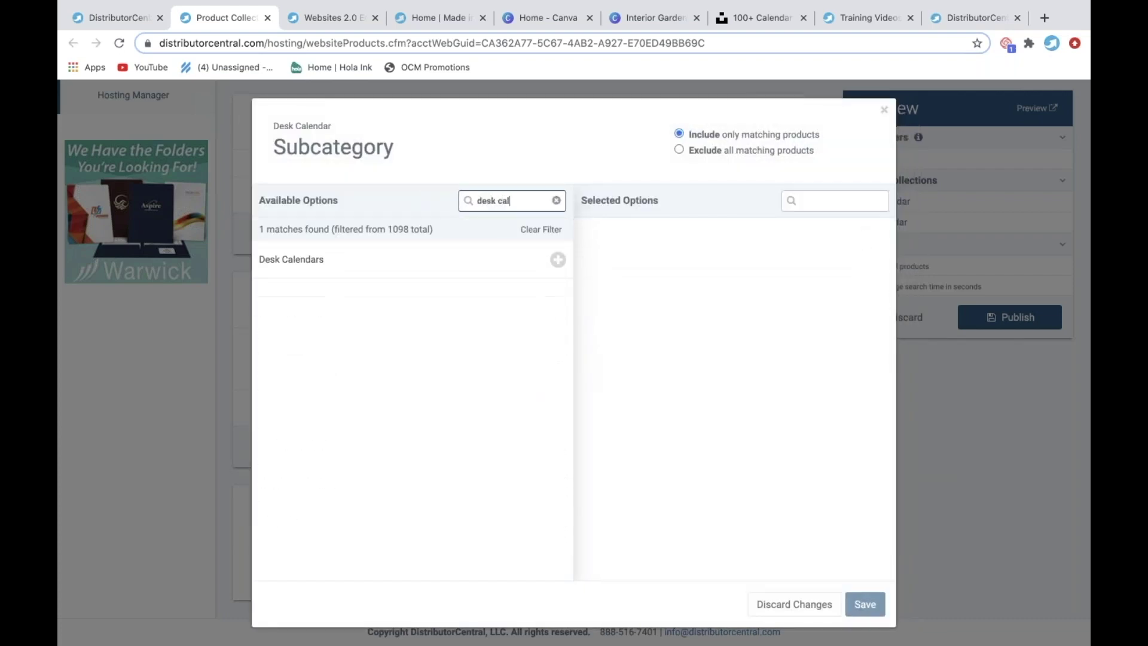
click(436, 266)
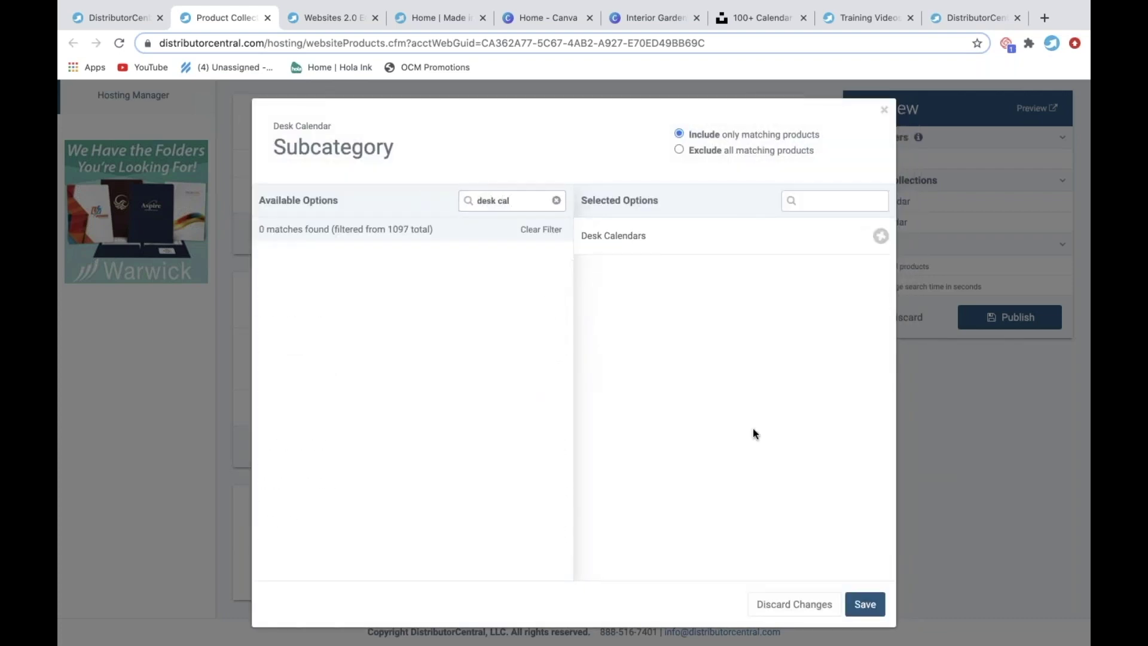
click(867, 604)
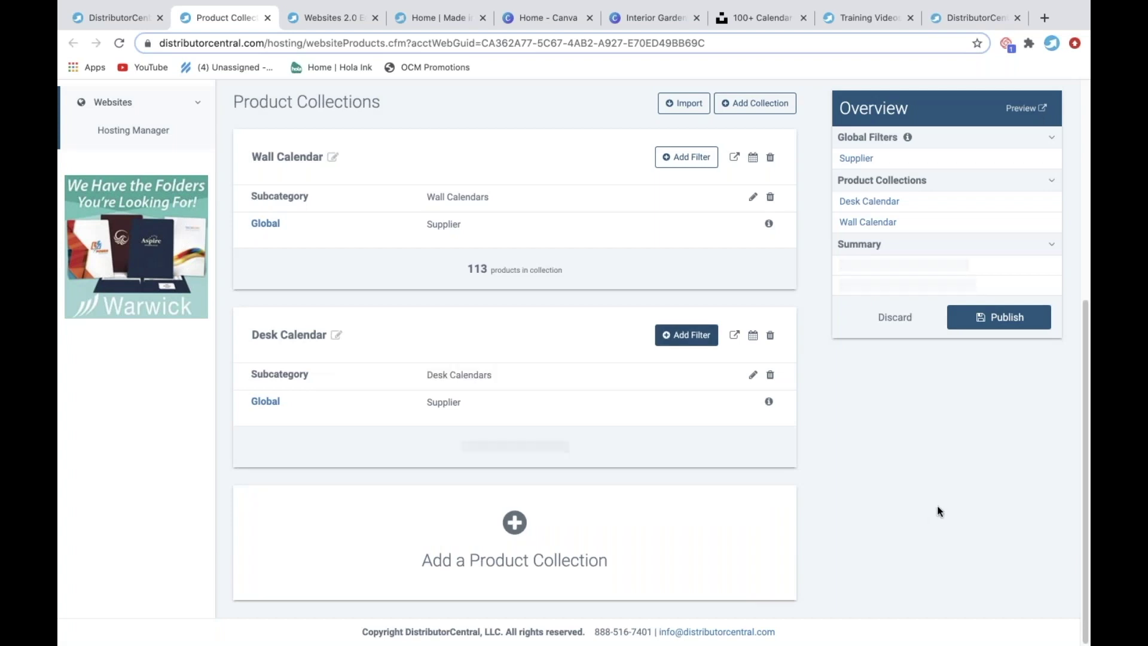
Publish the Supplier global filter and the Wall Calendar and Desk Calendar collections to the website.
scroll(928, 502, up, 2)
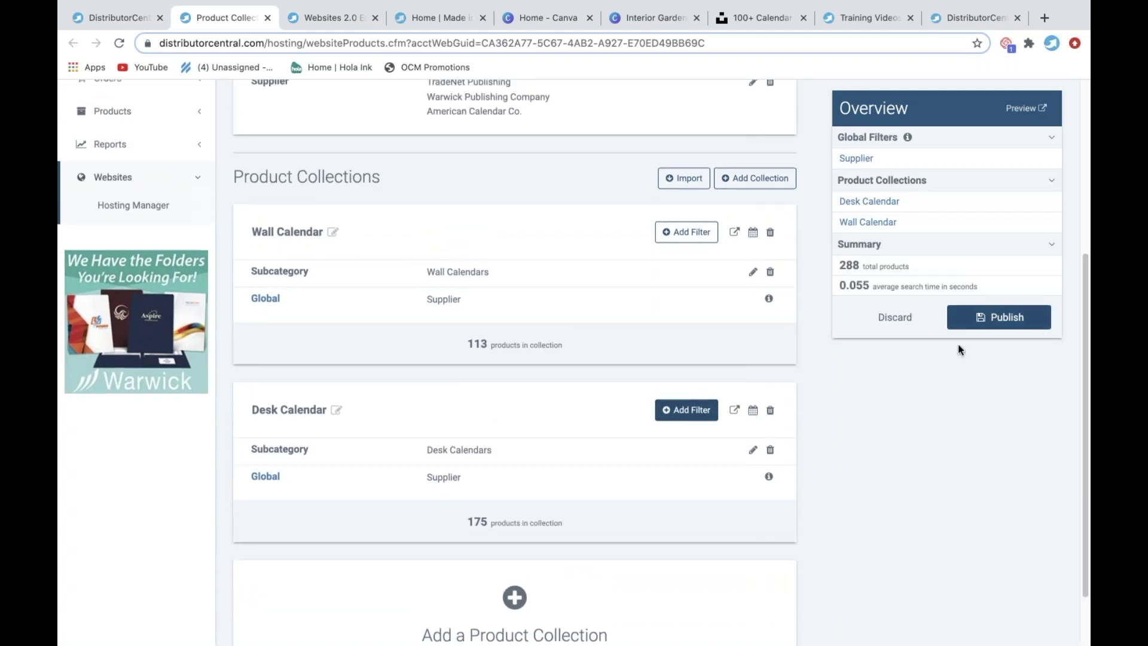
click(1008, 318)
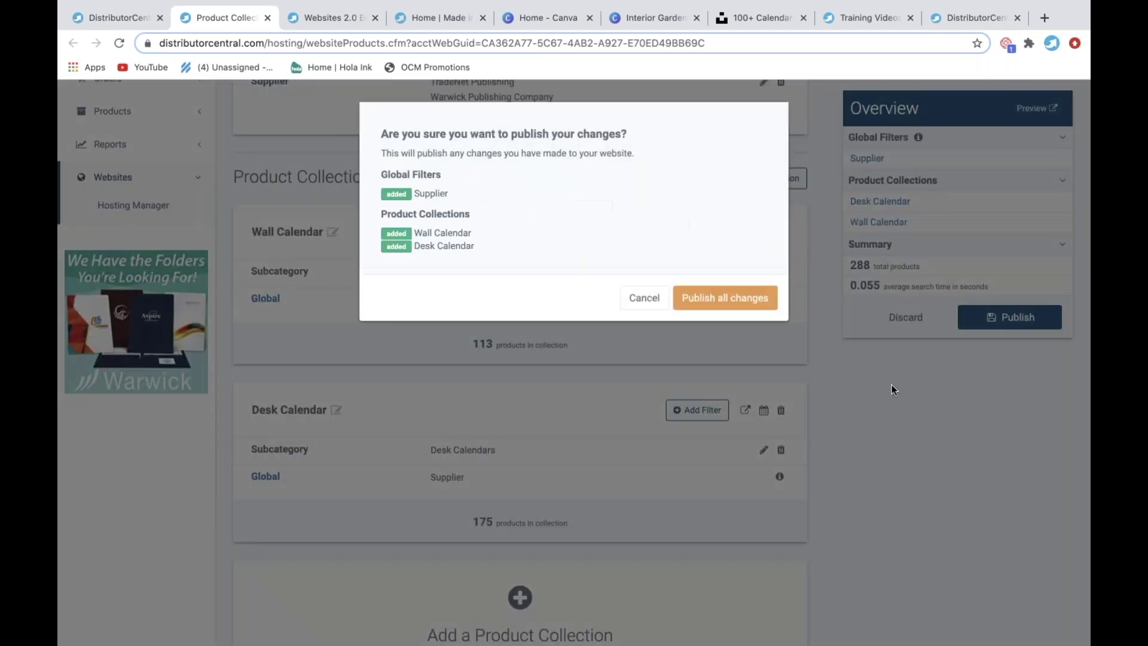
click(696, 299)
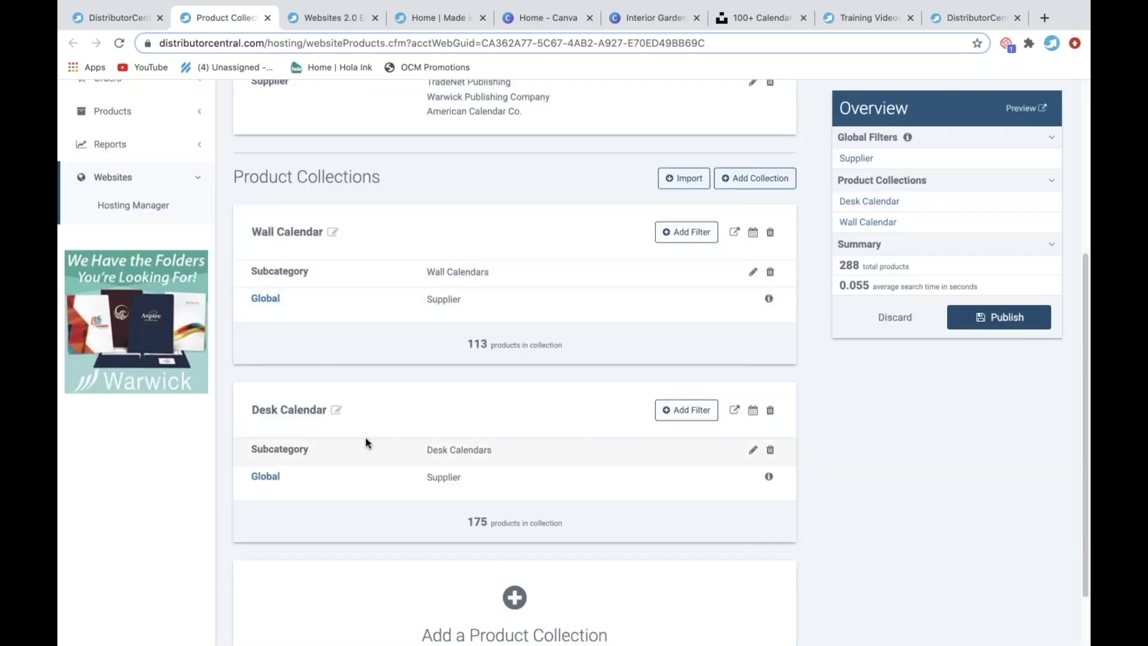
Add a third product collection and name it All Calendars.
scroll(547, 460, down, 2)
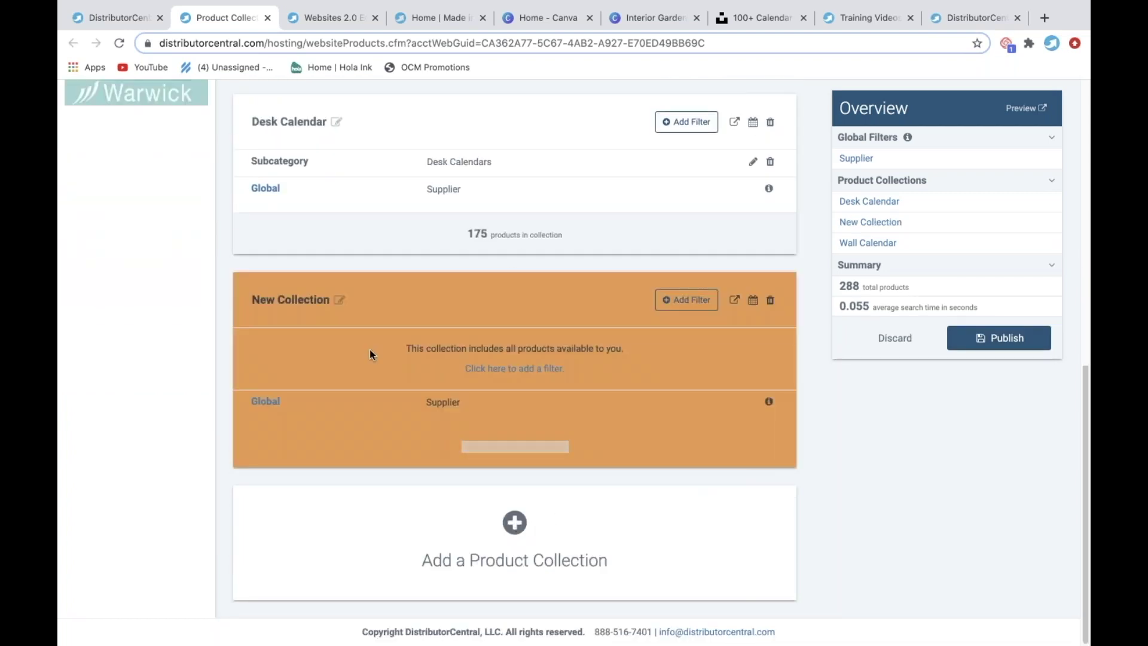
click(335, 300)
text(Al)
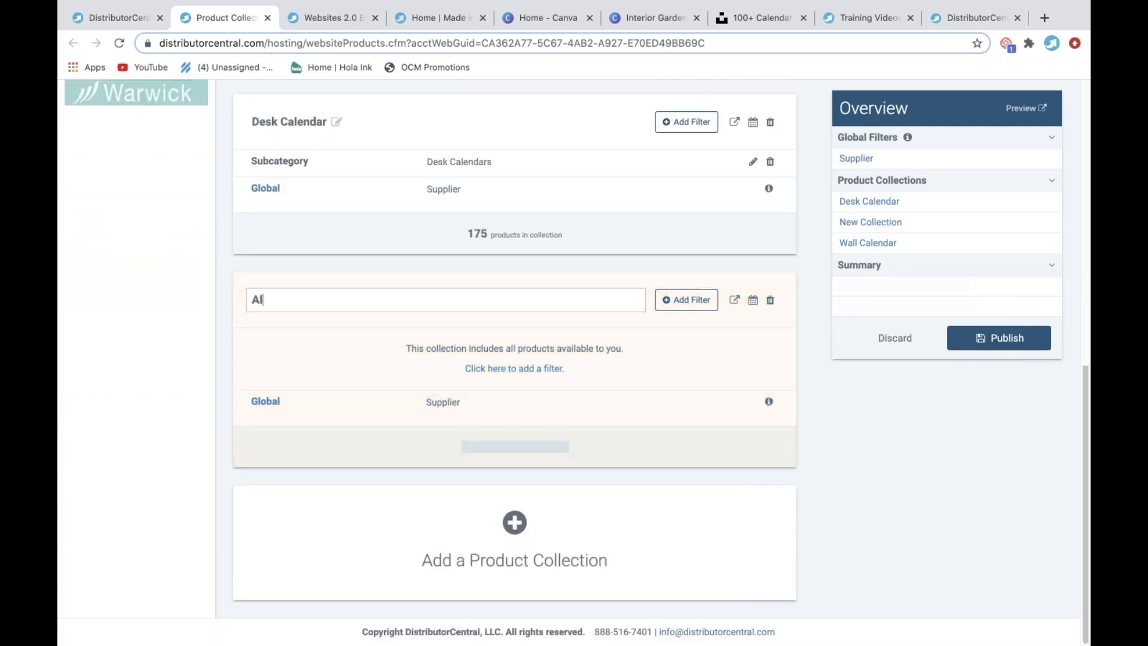
text(l Calendars)
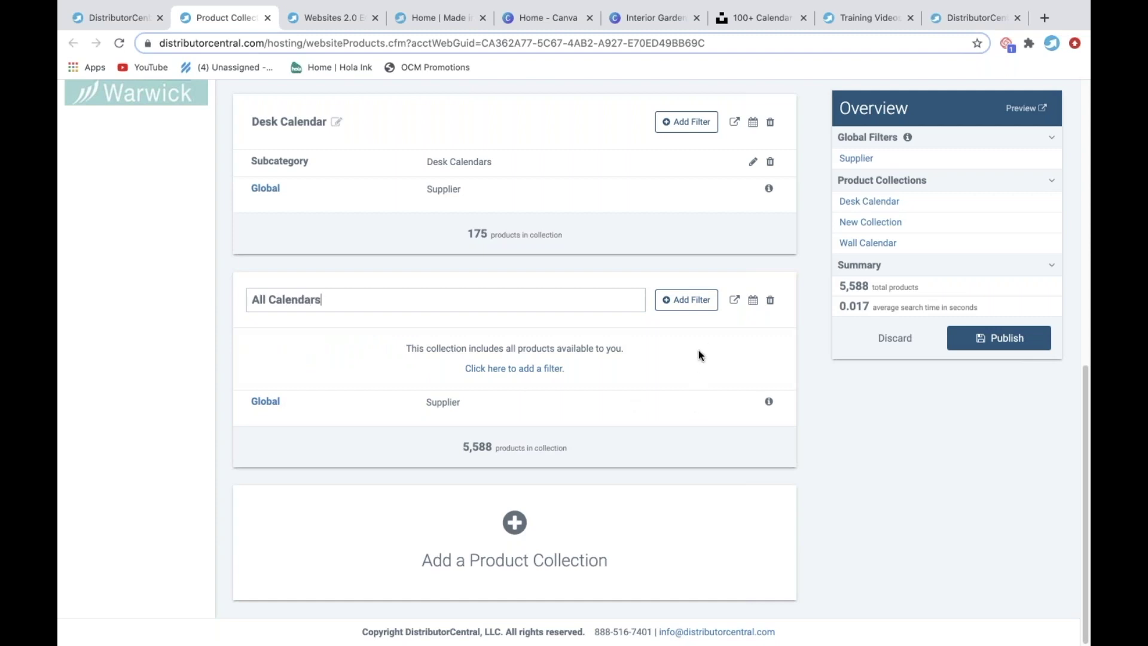
Add a Master Category filter including only Calendars to the All Calendars collection, save it, and publish the changes.
click(686, 299)
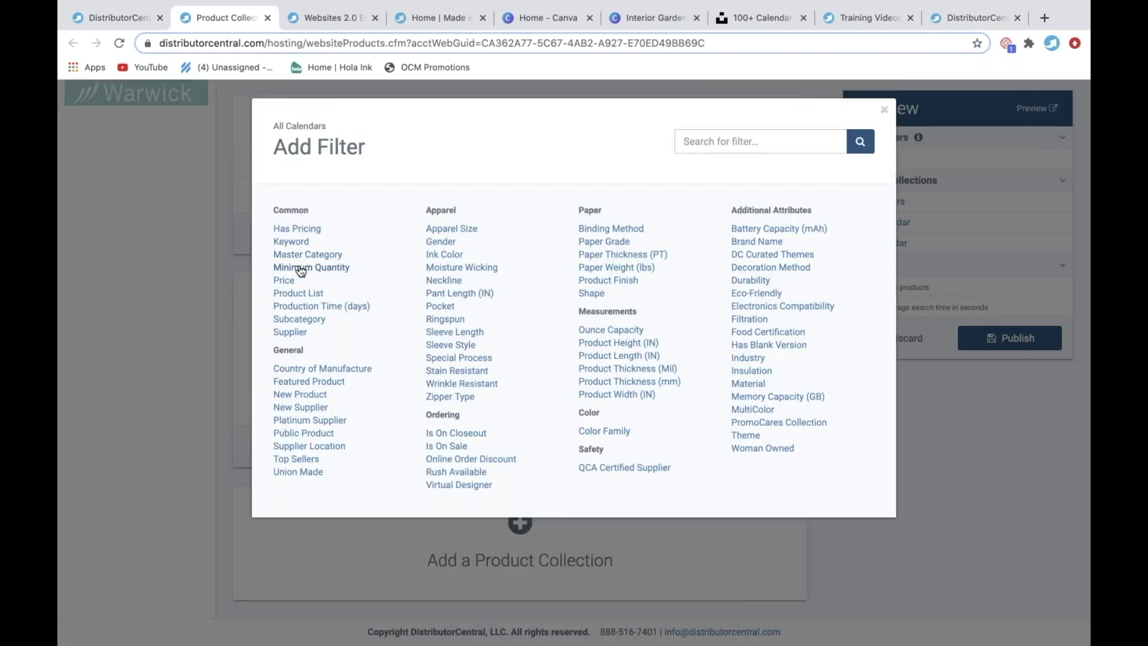
click(307, 254)
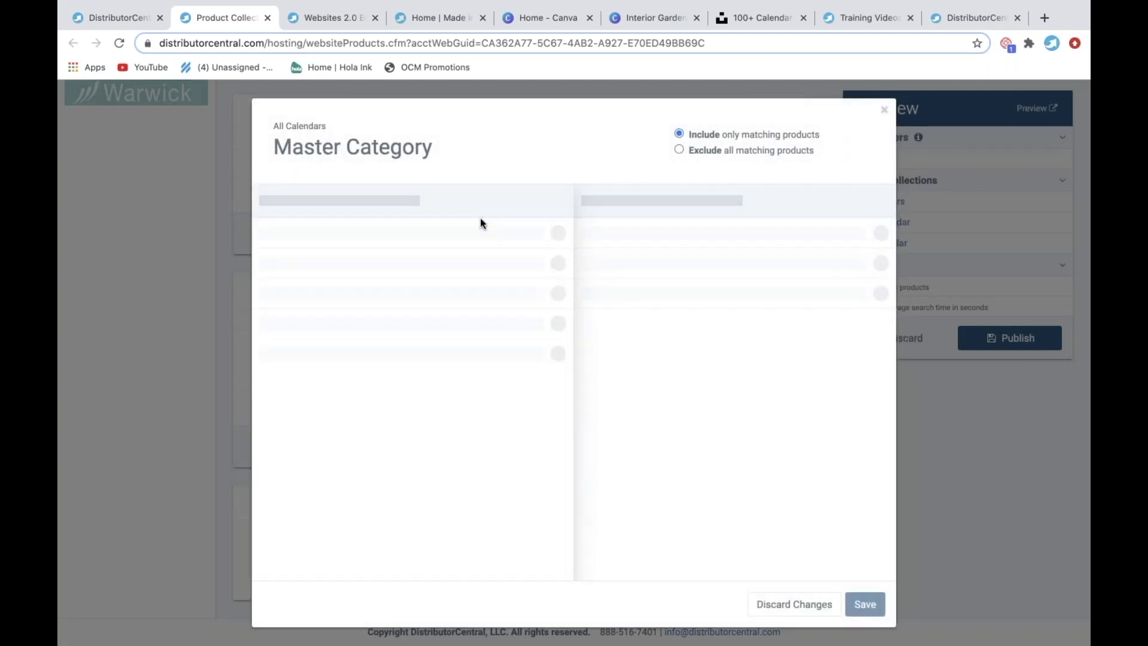
click(497, 200)
text(cale)
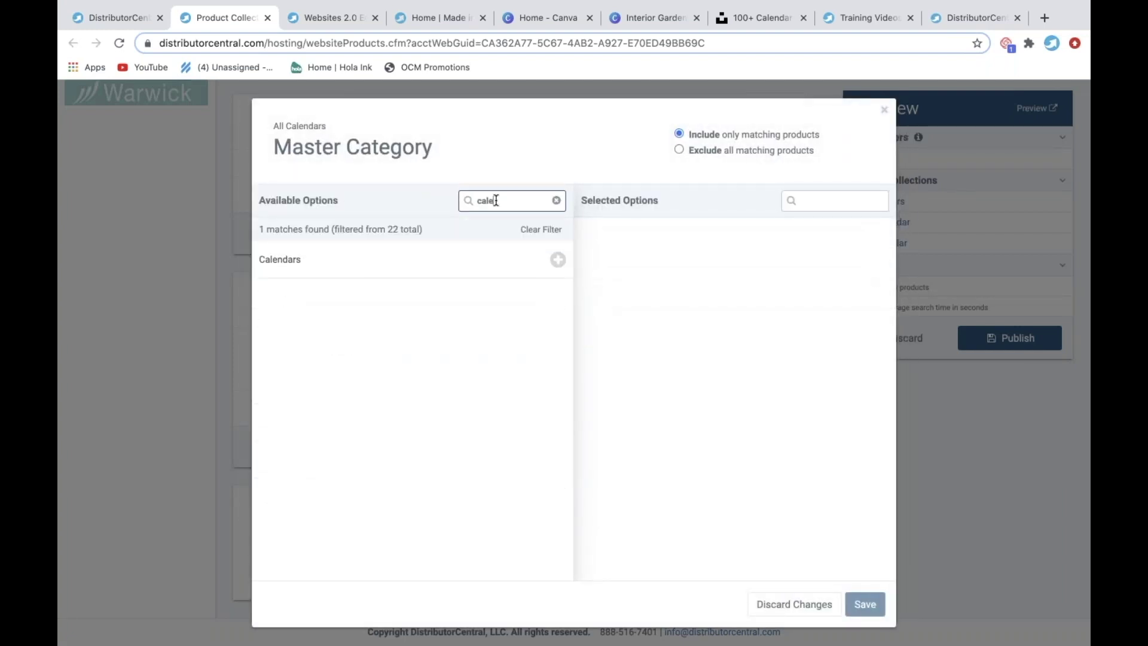
click(402, 265)
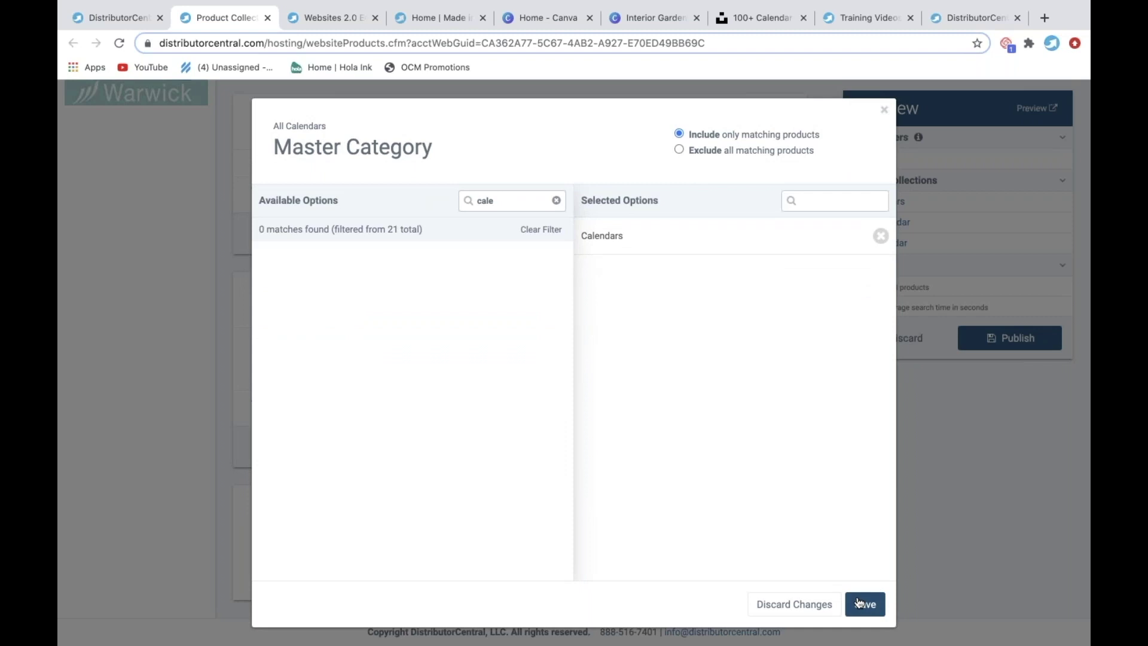
click(864, 604)
click(1013, 344)
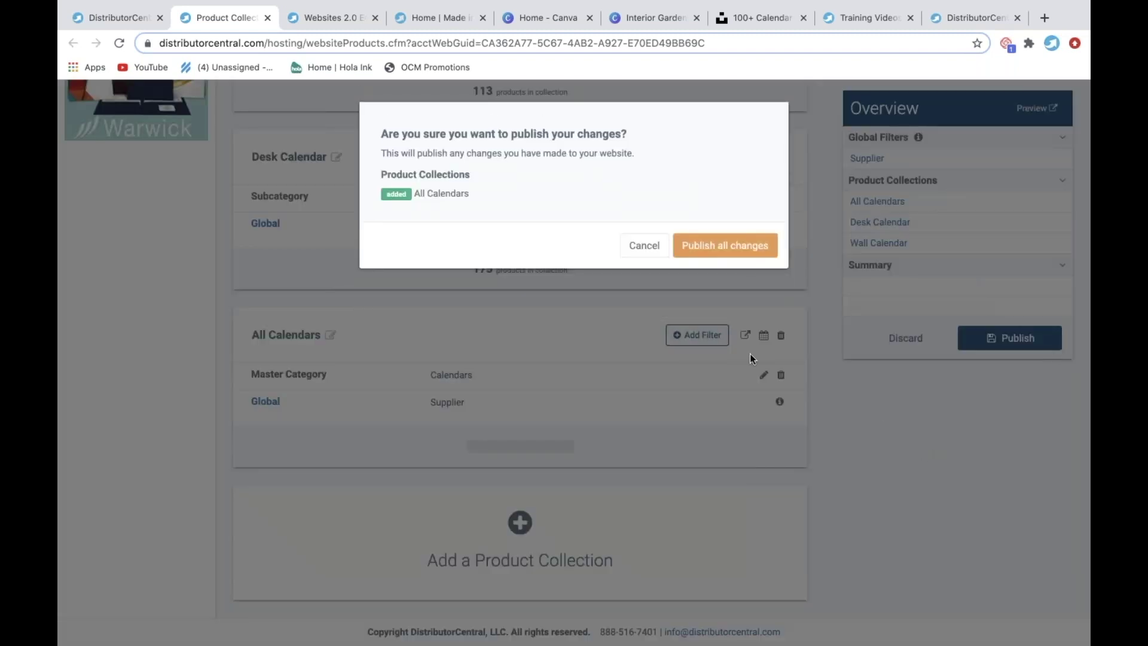
click(721, 249)
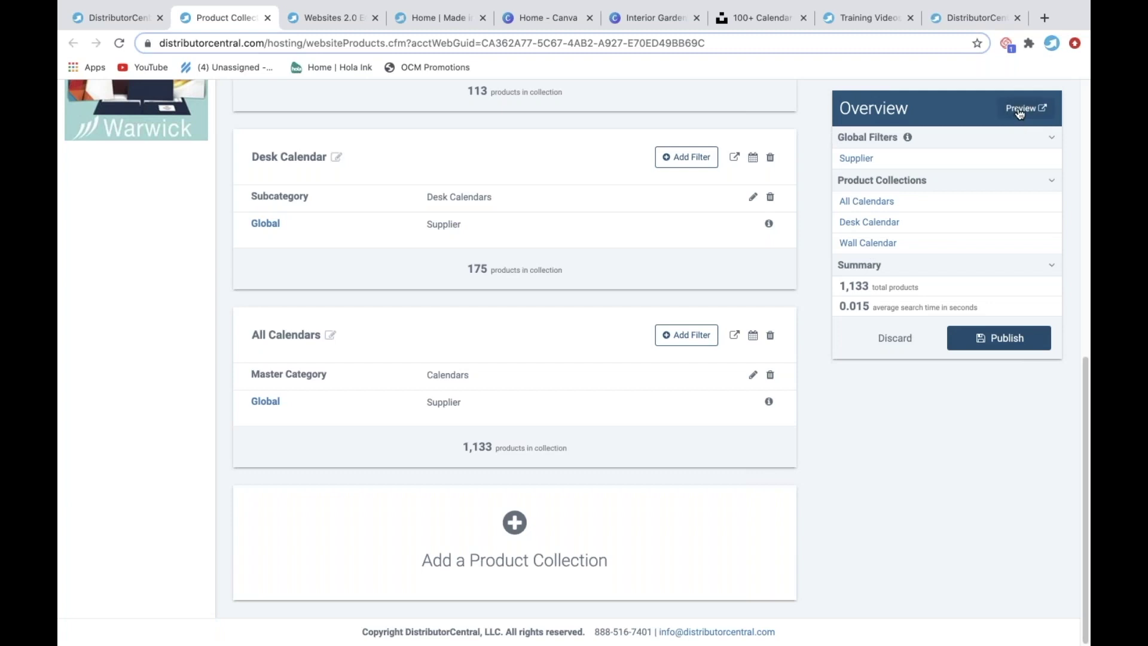
Preview the Calendar Store from its product setup and go to the previewed site's home page.
click(327, 18)
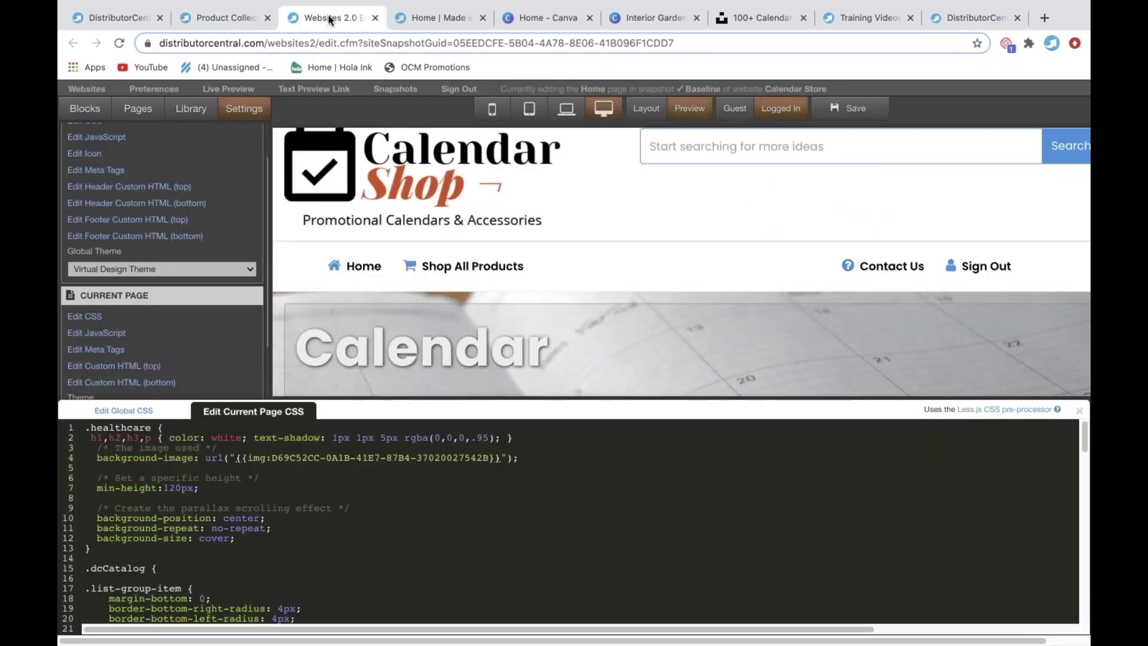
click(231, 17)
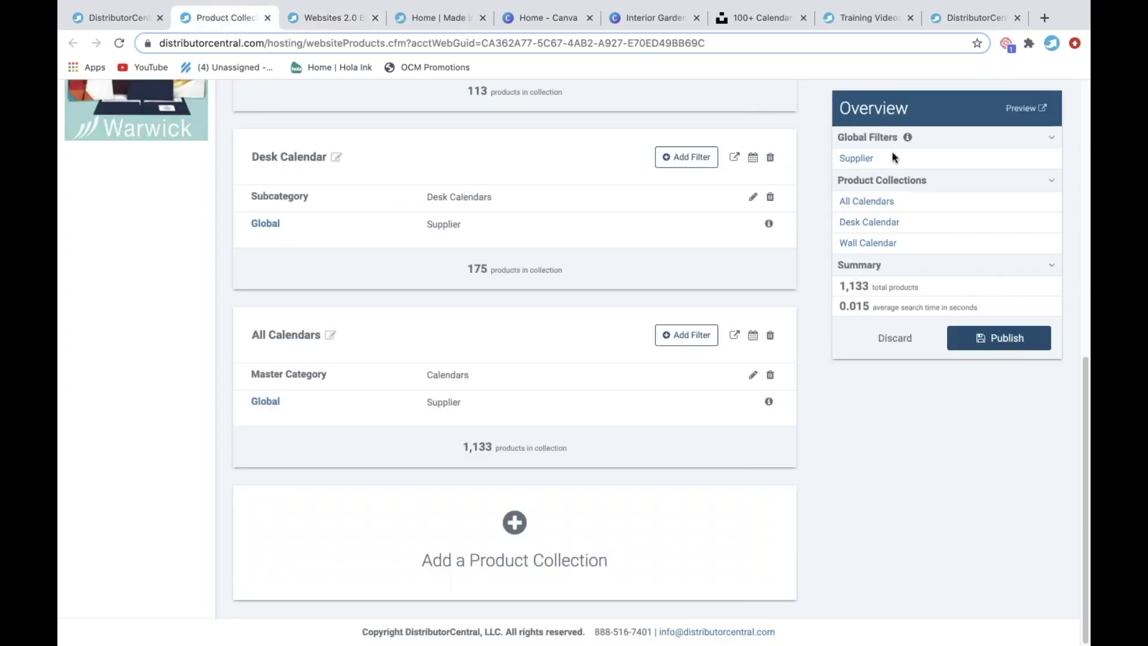
click(1021, 109)
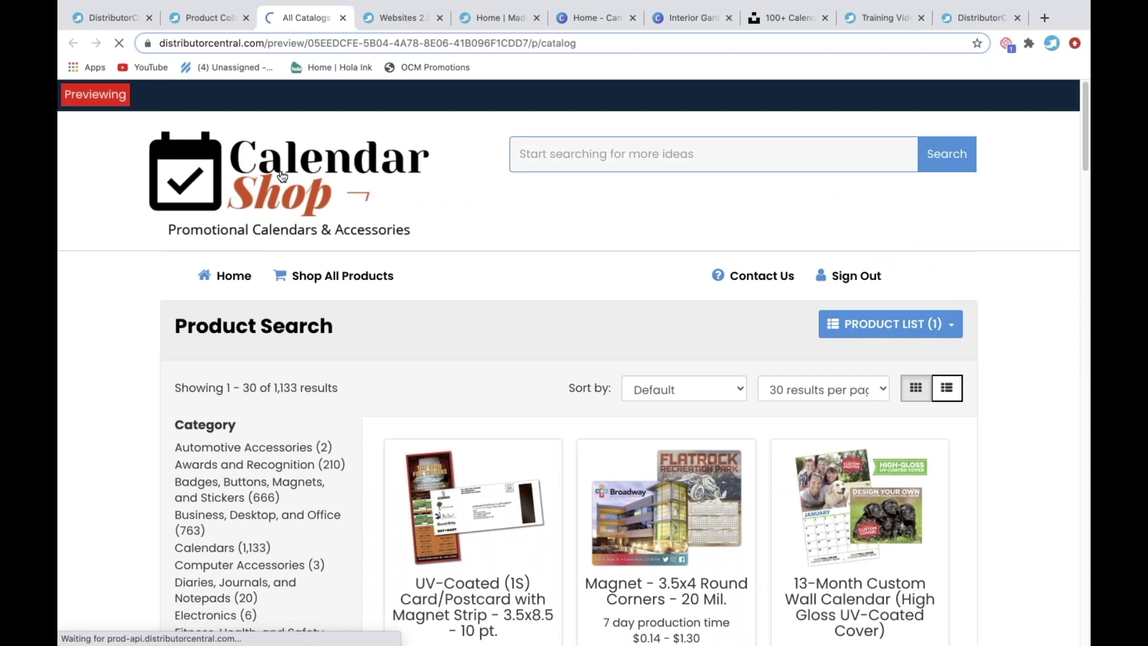
click(282, 176)
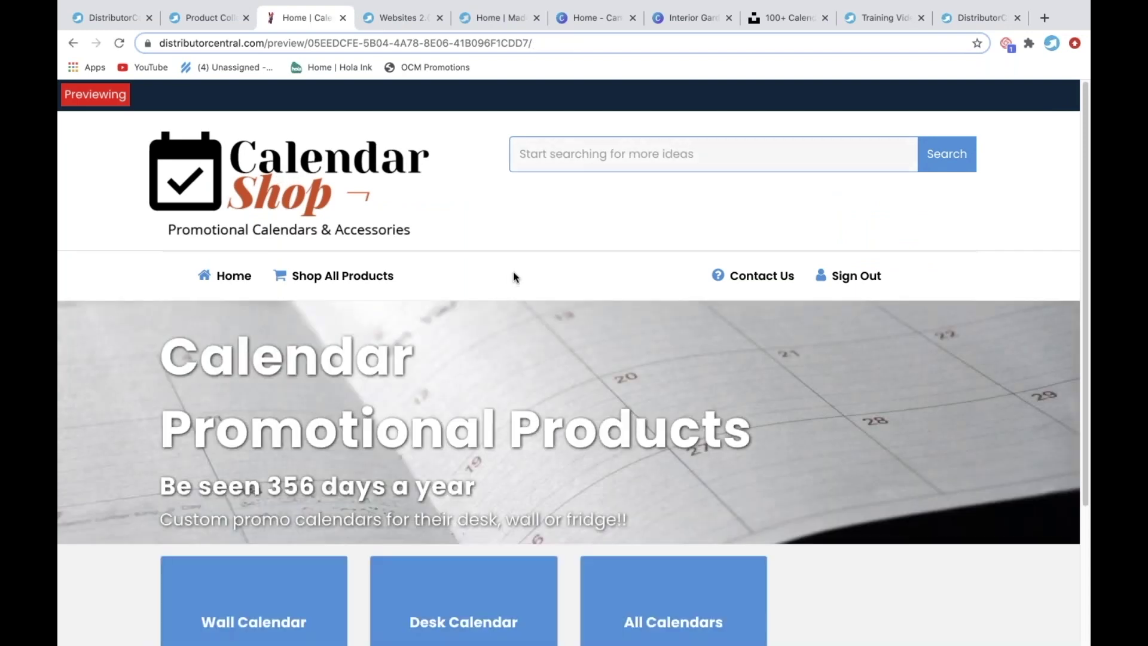
Open the Wall Calendar collection from the previewed home page to check its products.
scroll(526, 302, down, 3)
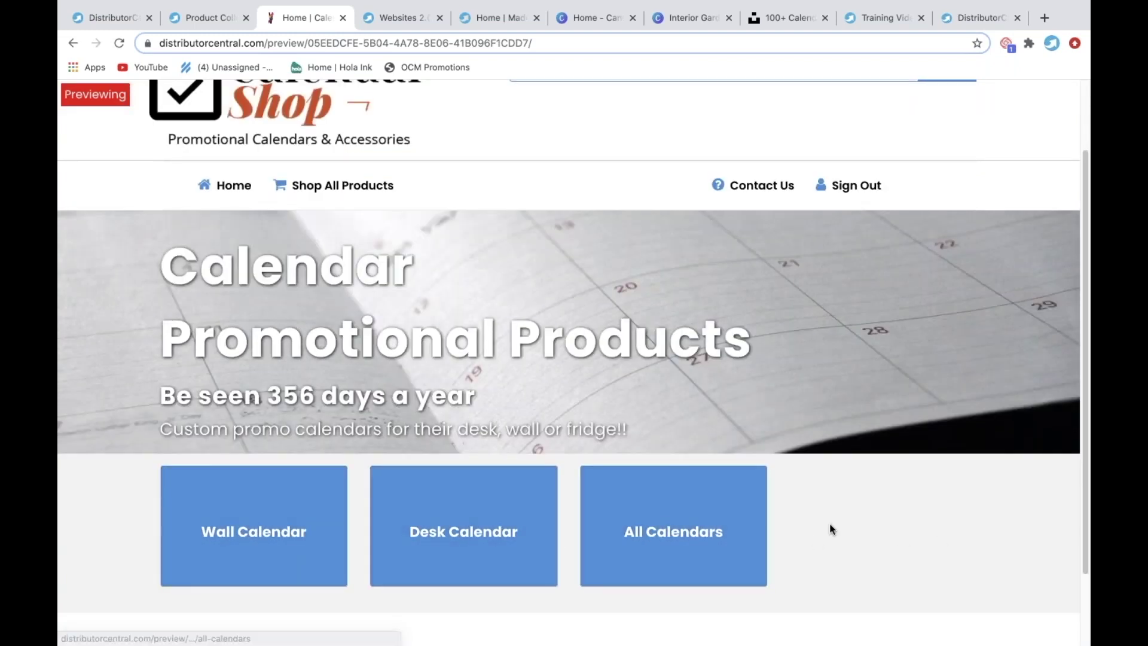
scroll(831, 528, down, 3)
click(249, 458)
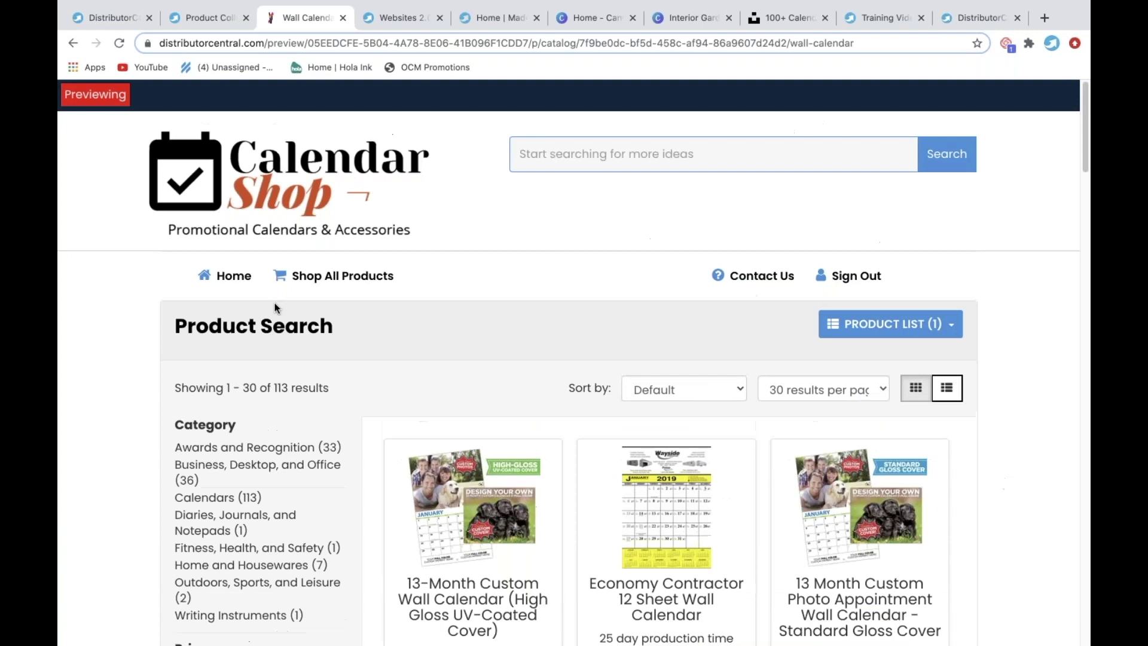
Return to the Calendar Store's website editor and open the home page's Catalog block settings.
click(212, 20)
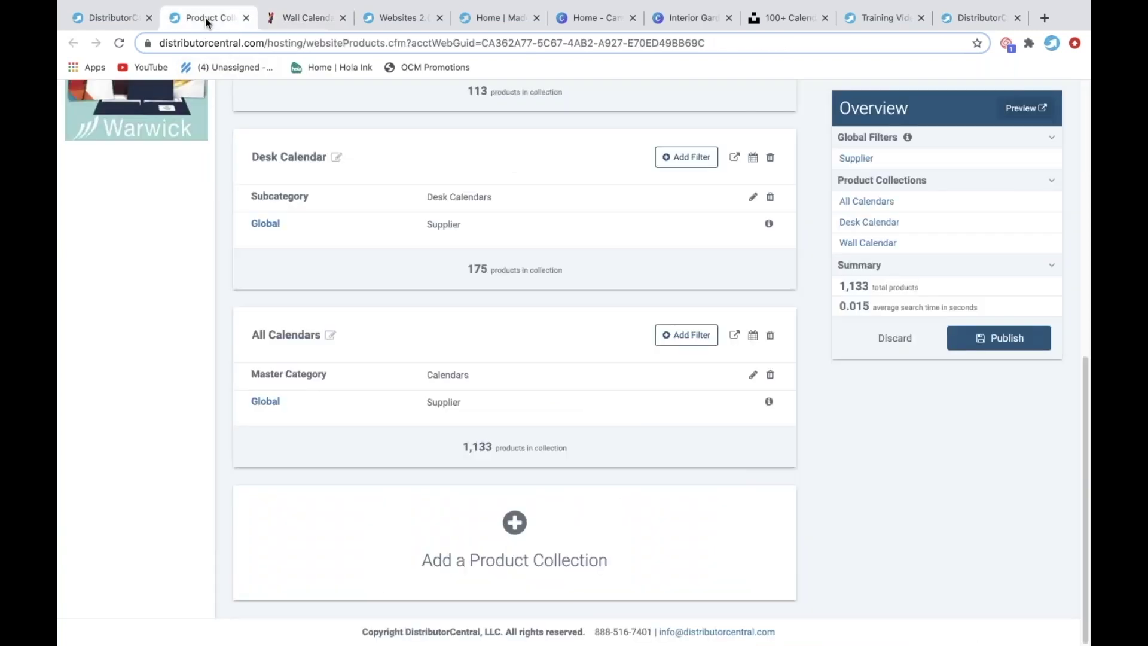
click(382, 18)
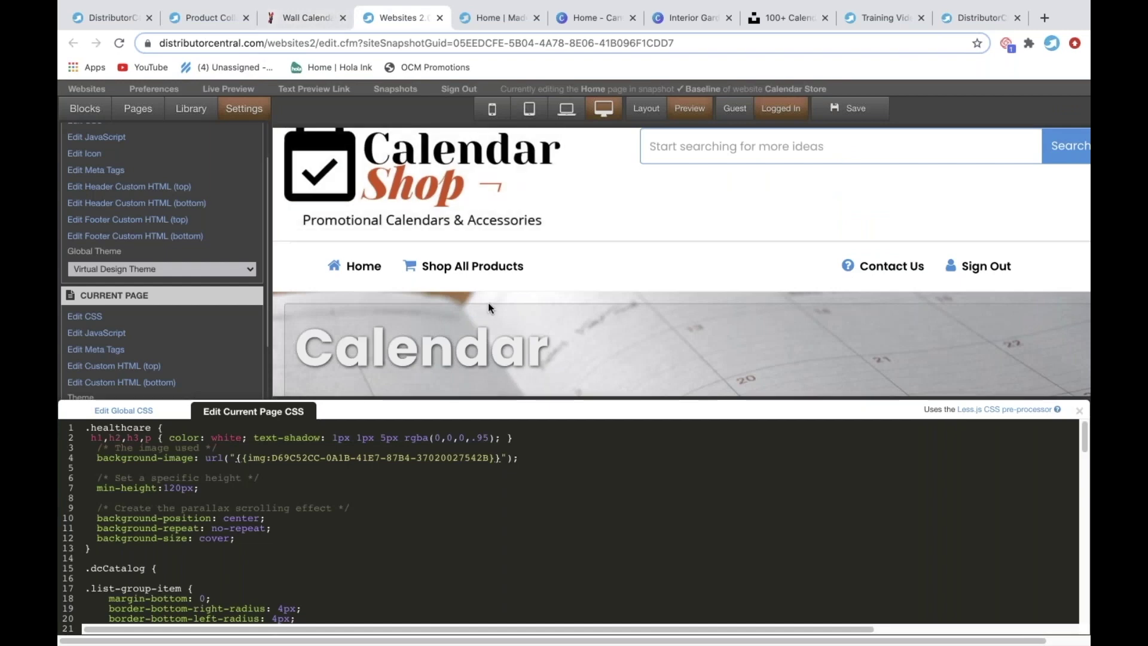
scroll(488, 303, down, 3)
scroll(488, 303, down, 1)
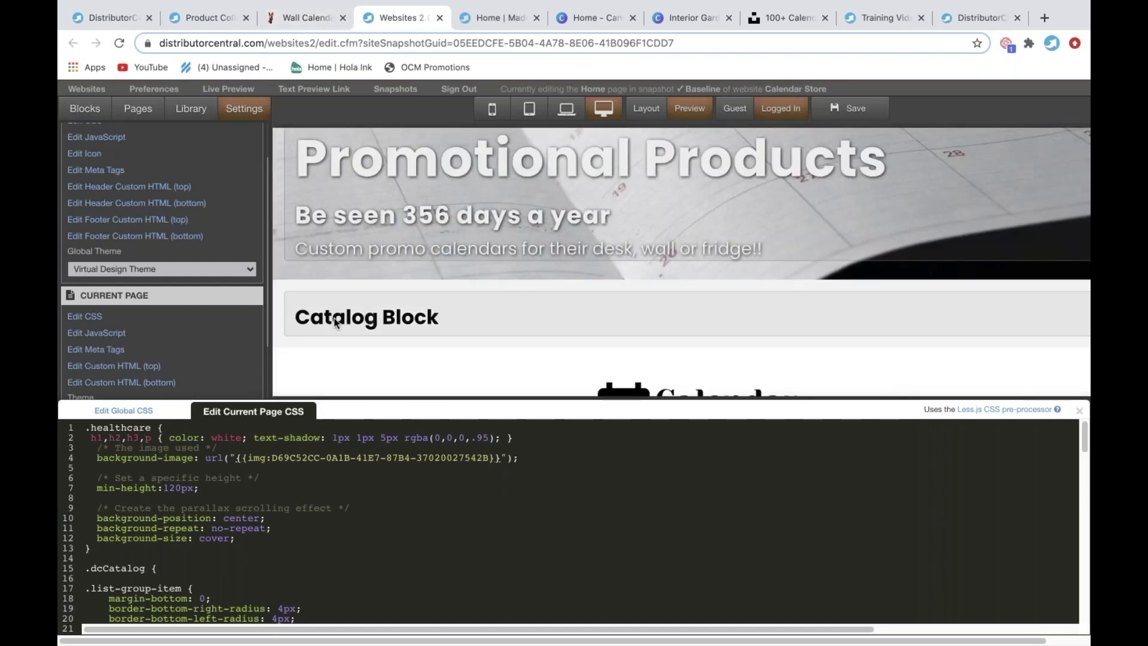
scroll(358, 302, down, 1)
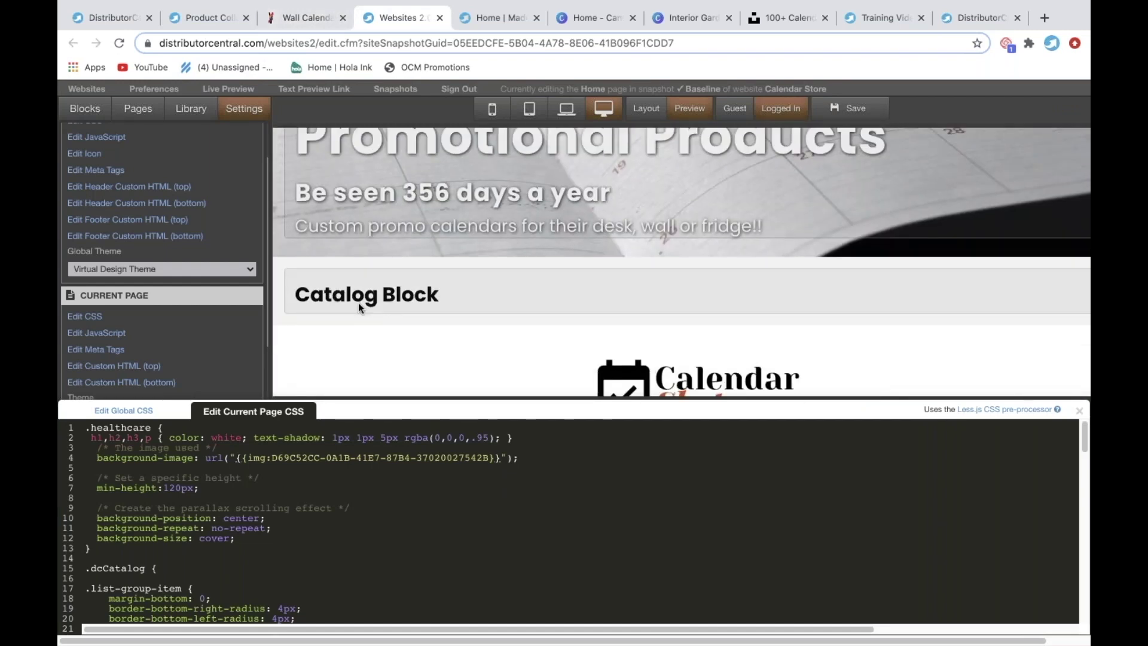
click(428, 298)
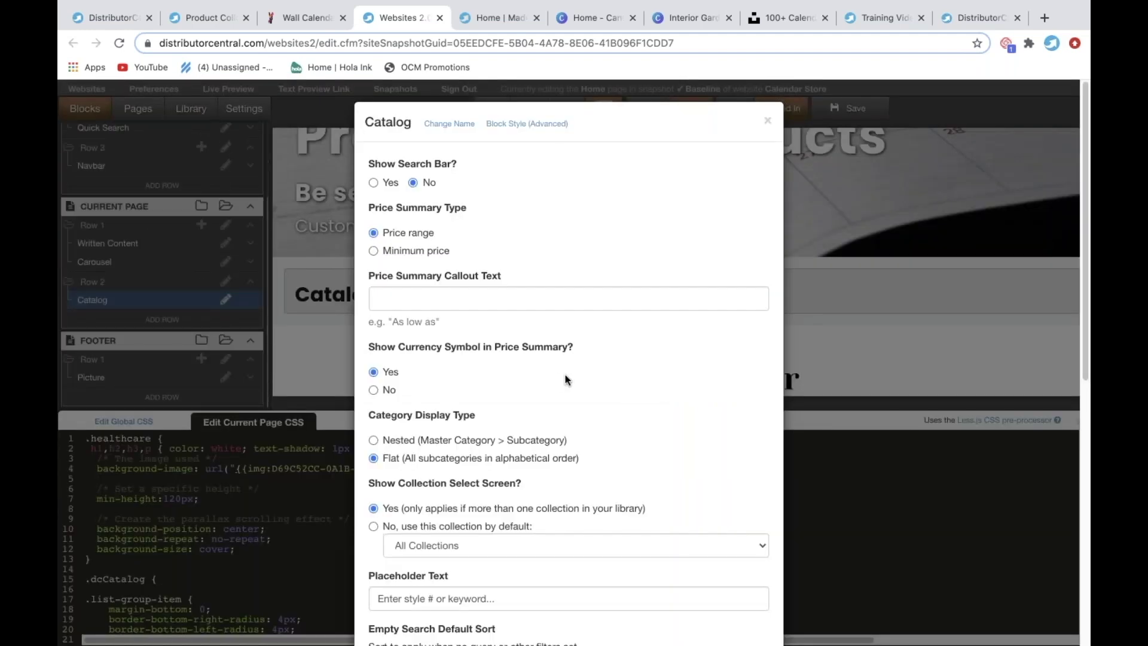
Turn off the Catalog block's collection select screen, use All Collections by default, and save the block and the website.
scroll(565, 376, down, 3)
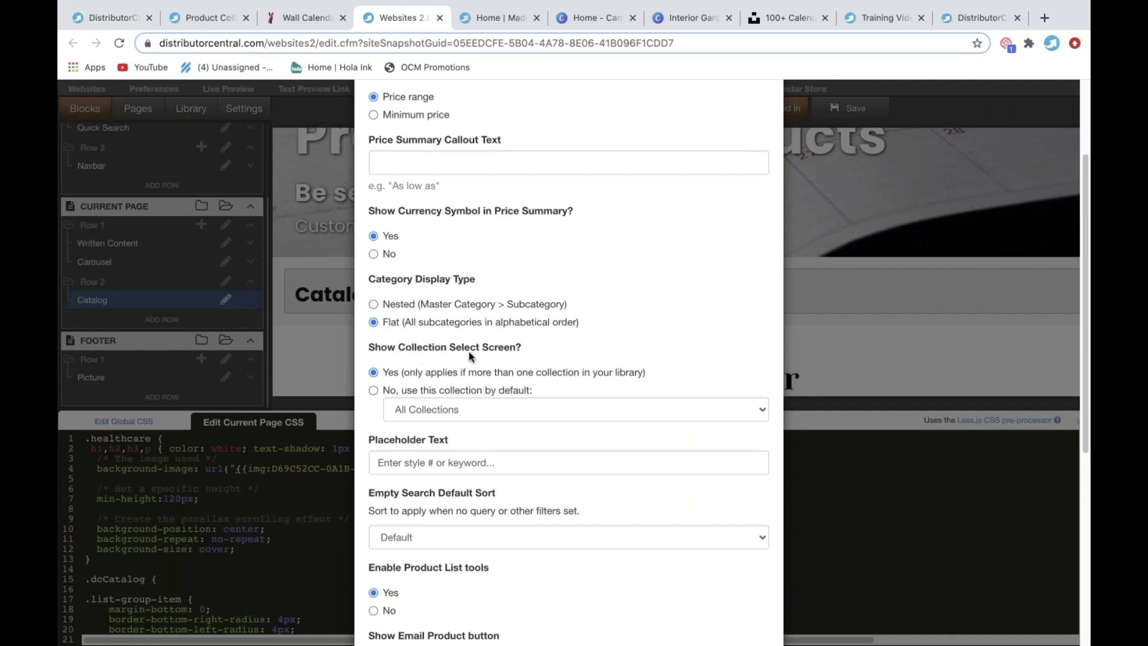
click(373, 390)
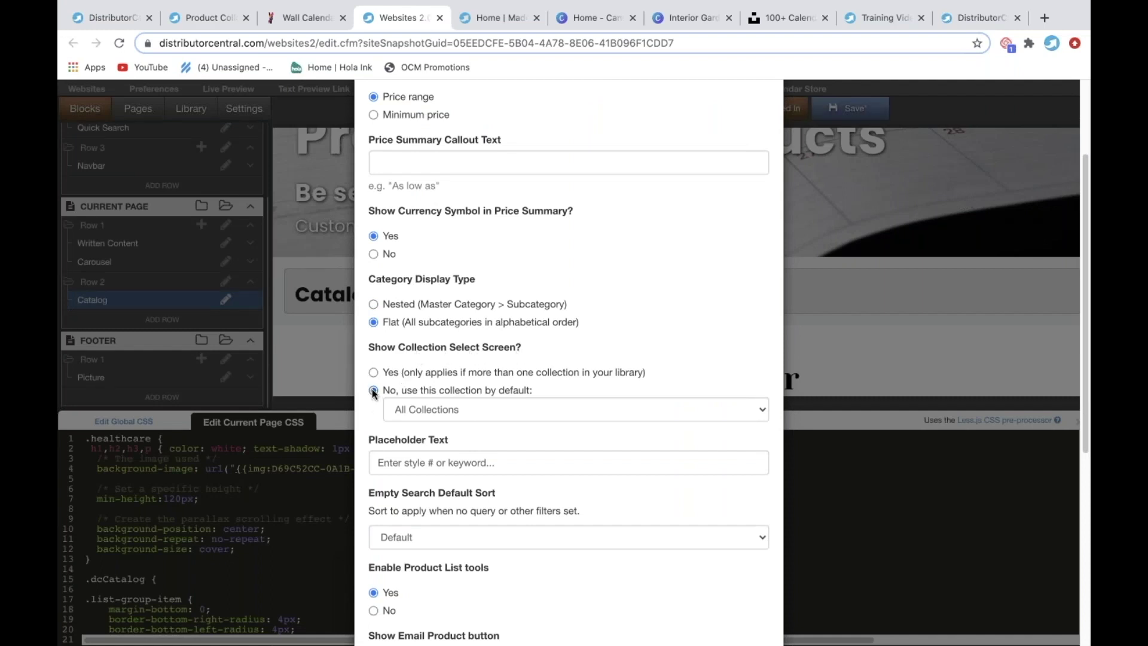
click(464, 406)
click(464, 407)
scroll(669, 418, down, 6)
click(738, 592)
click(860, 109)
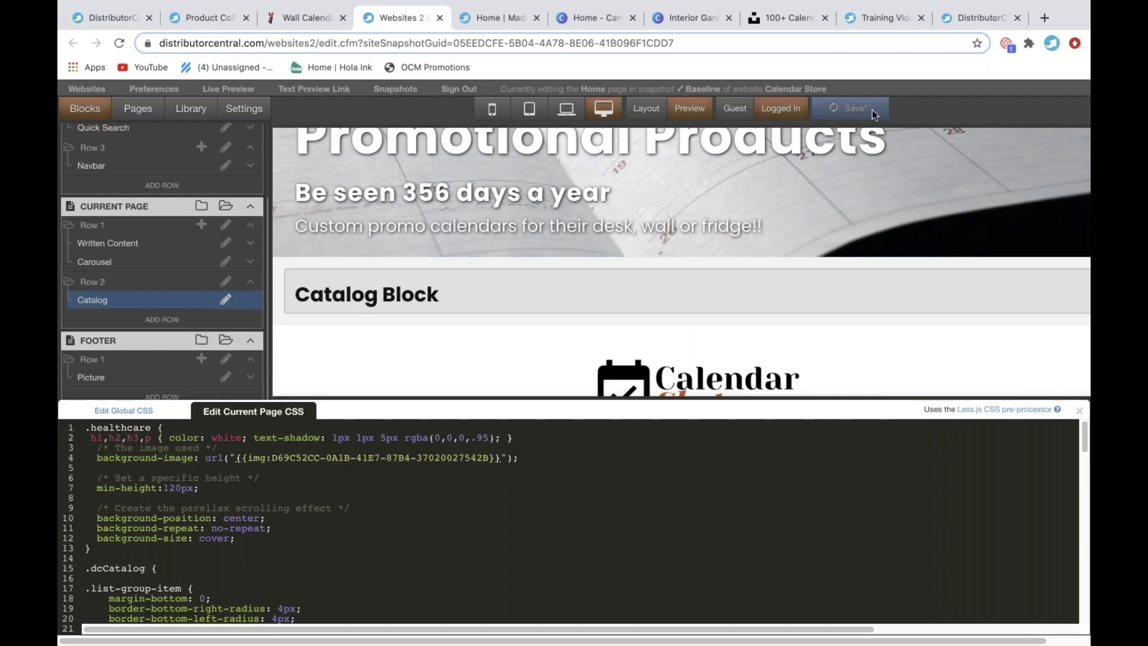
Preview the live Calendar Store, look through the products on its home page, and close the preview.
click(228, 88)
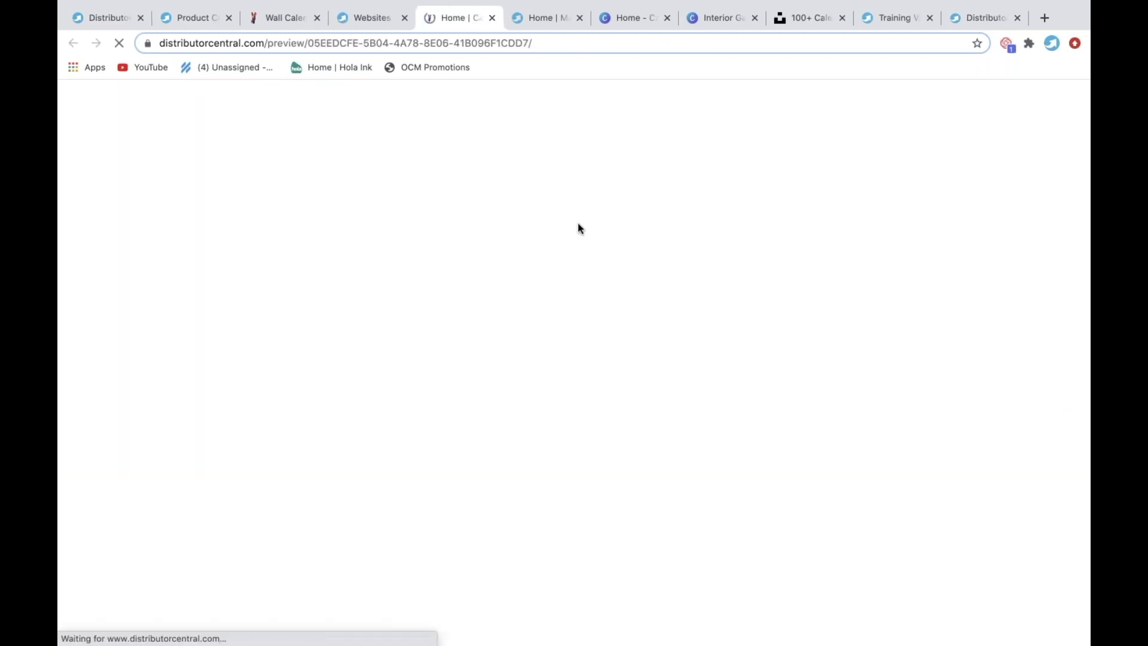
scroll(659, 349, down, 5)
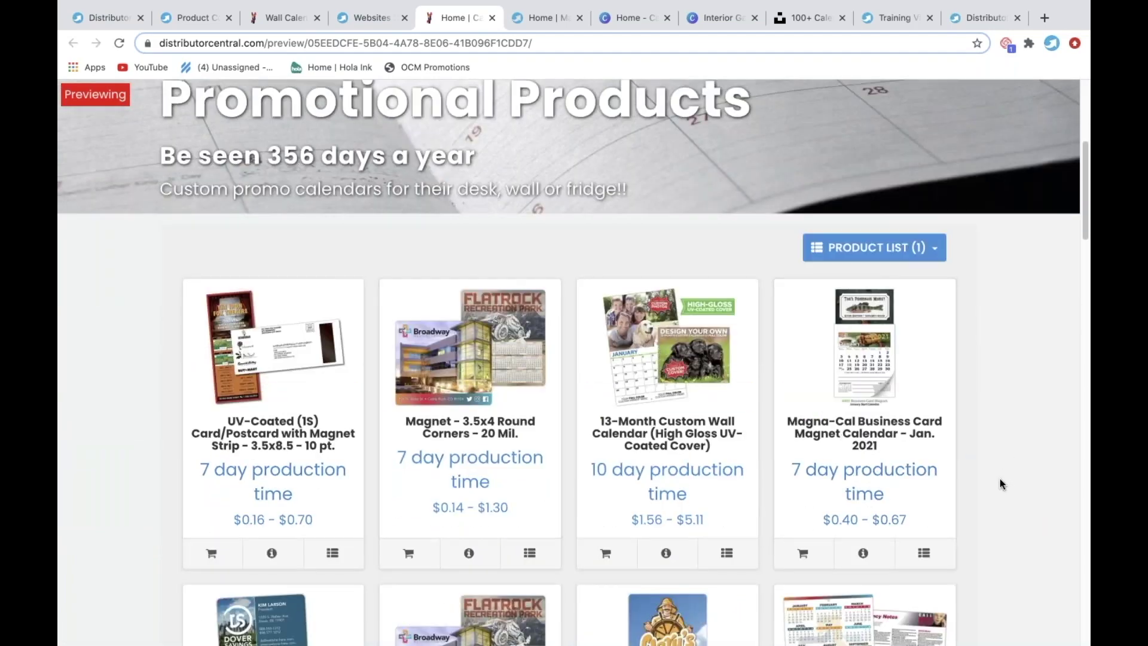
scroll(999, 479, down, 7)
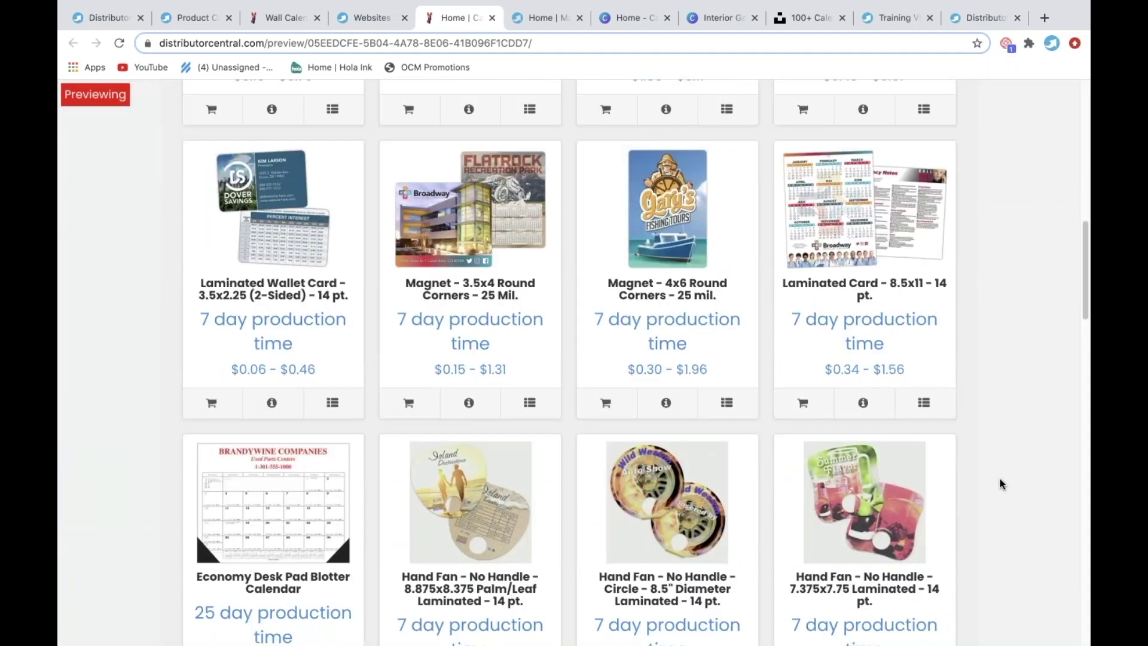
scroll(999, 483, down, 12)
scroll(999, 484, up, 15)
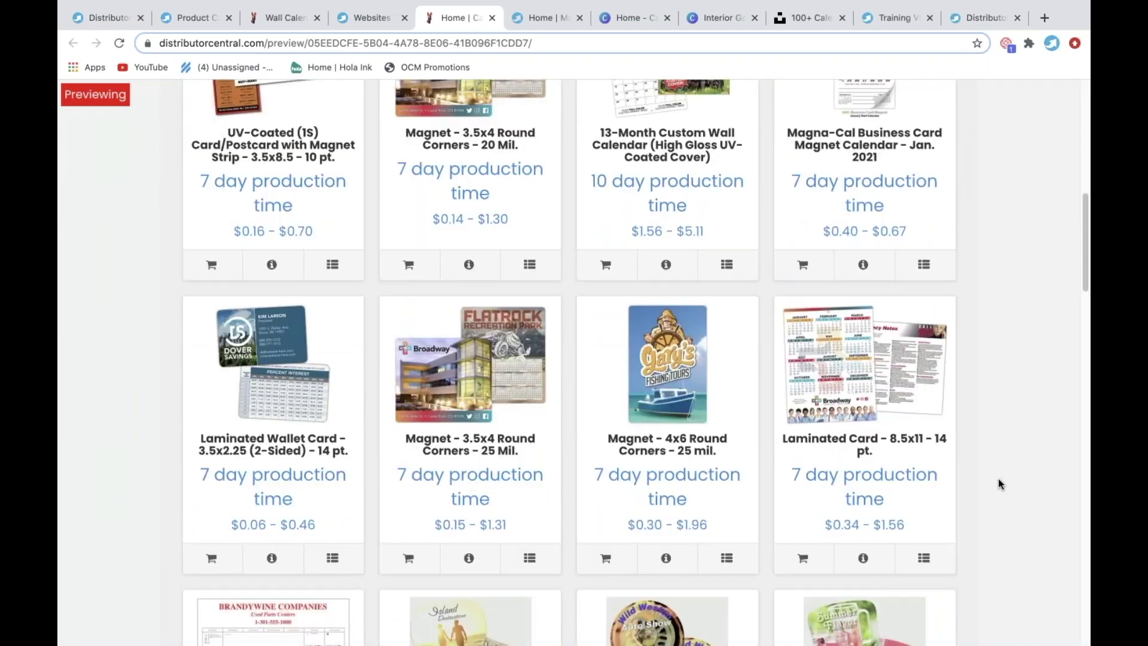
scroll(1001, 484, up, 15)
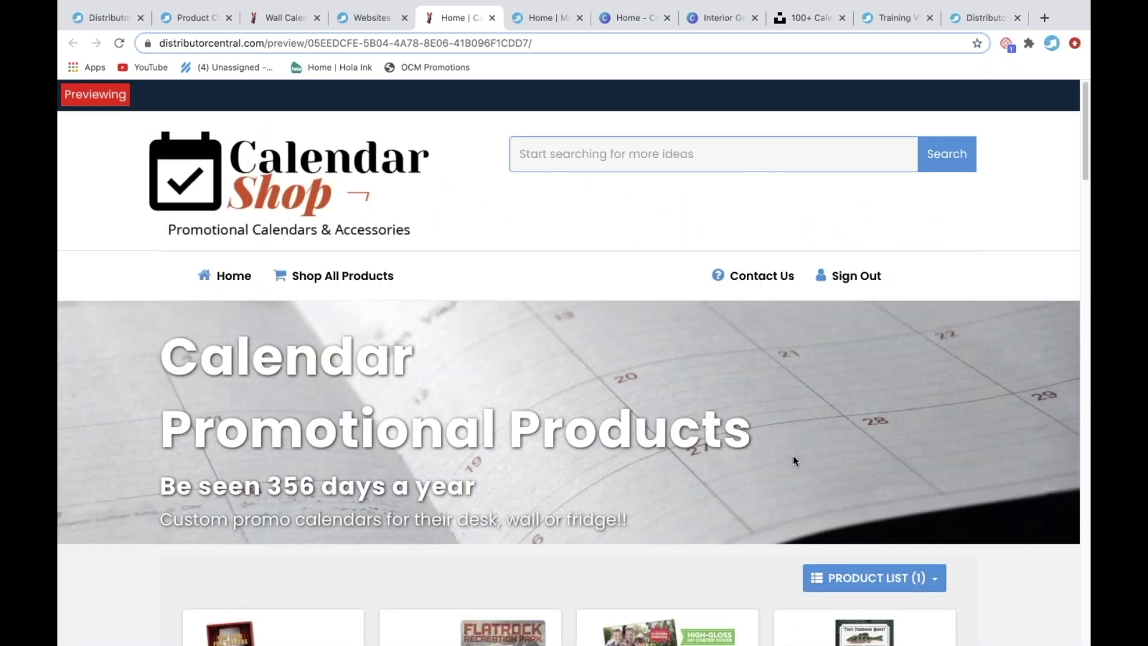
scroll(793, 461, down, 1)
scroll(477, 323, up, 1)
mouse_move(480, 64)
click(492, 49)
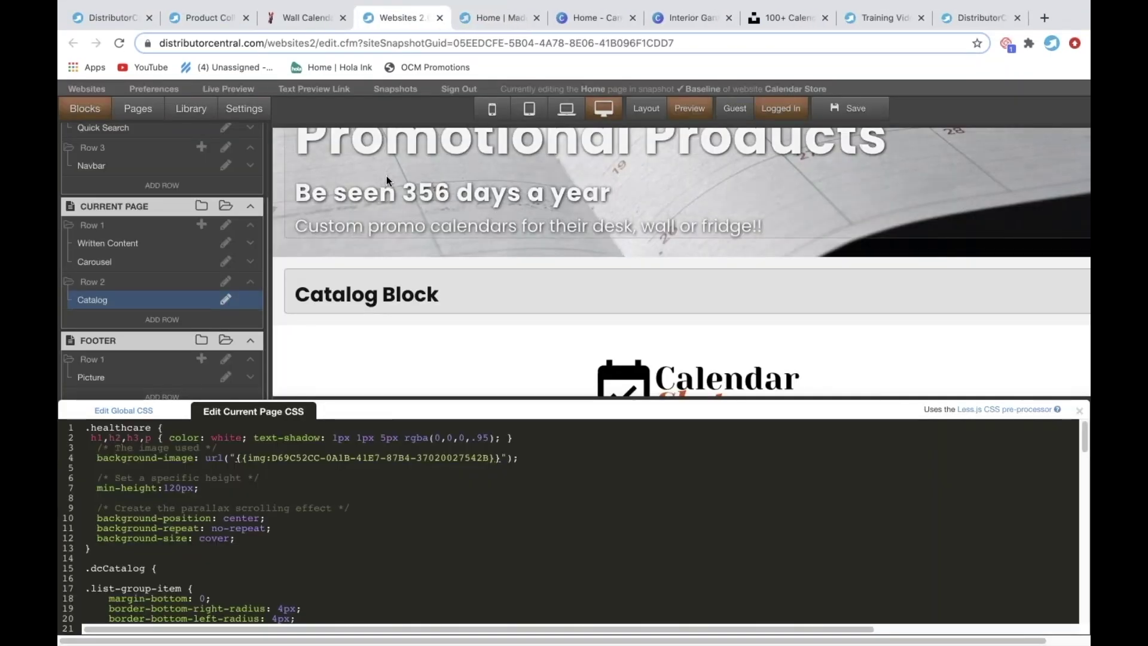
Return to the Calendar Store's product collections page and go from there to the Hosting Manager's list of websites.
scroll(386, 176, up, 5)
click(199, 22)
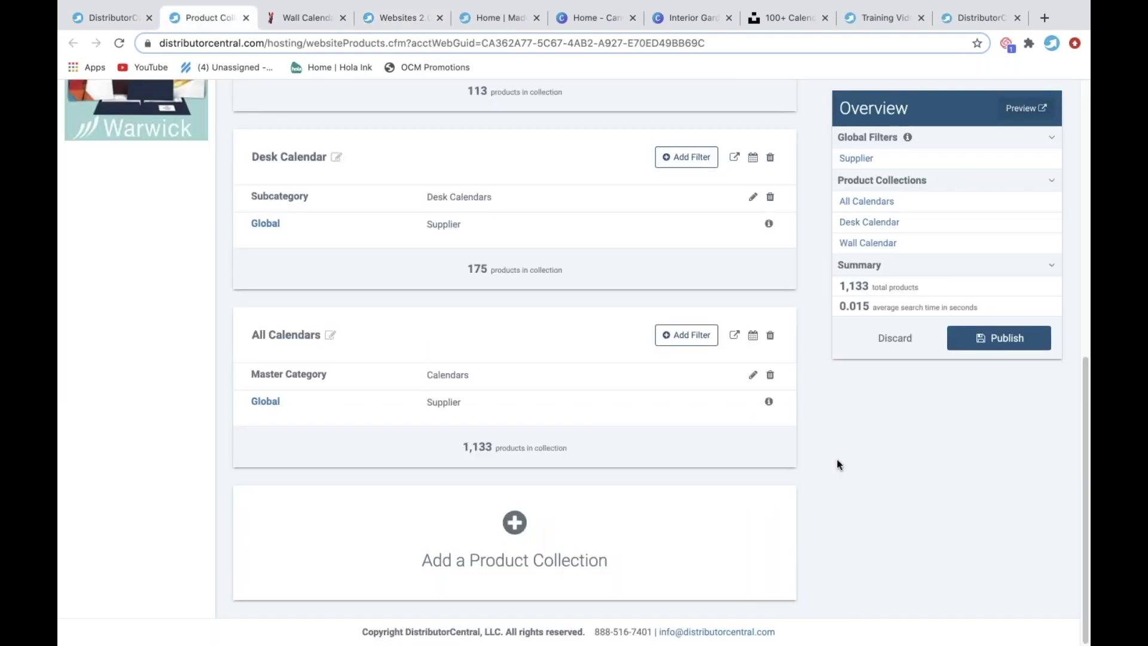
scroll(838, 465, up, 9)
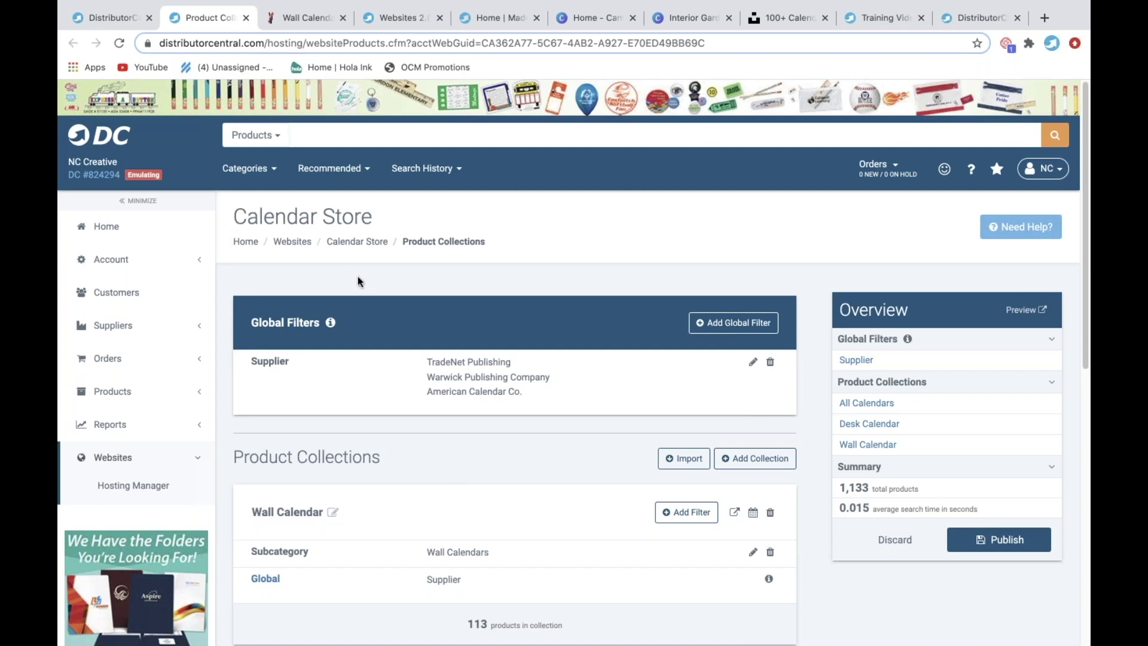
click(292, 242)
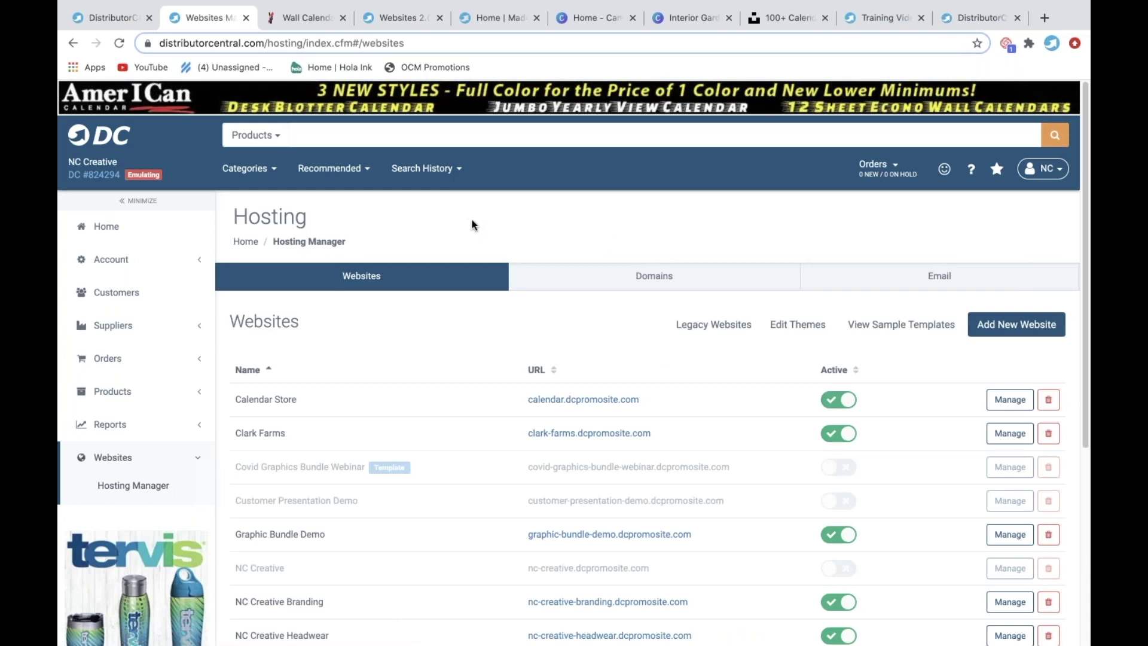
Go to distributorcentral.com in place of the Made in the USA site and open the Graphics for Your Website resource page.
click(497, 16)
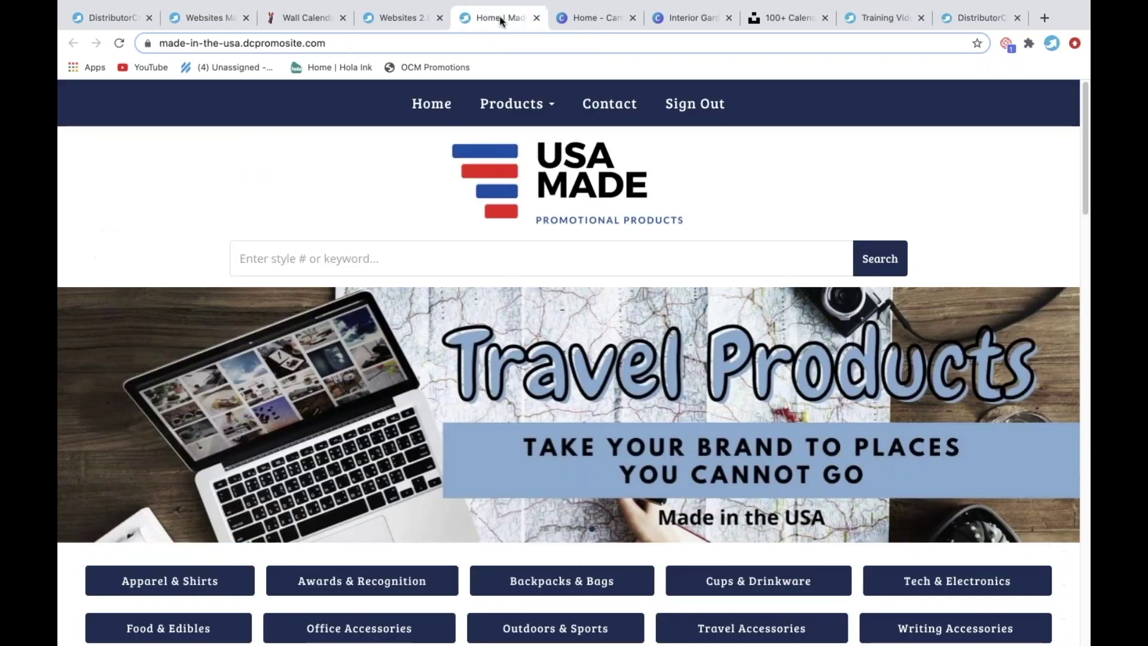
click(516, 43)
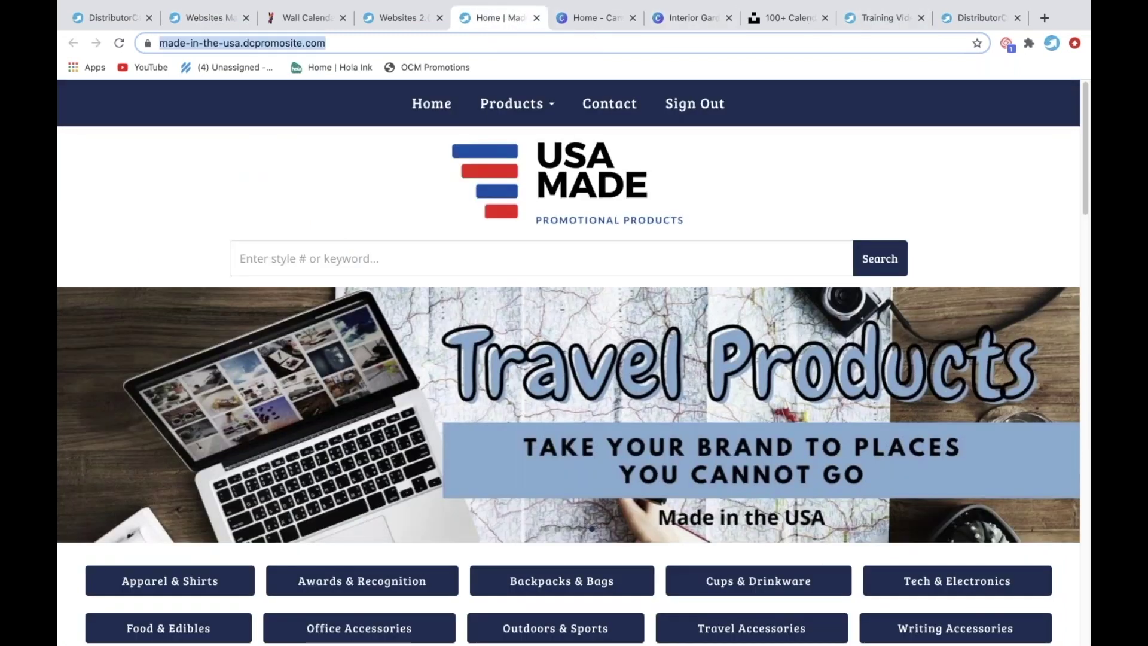
text(dis)
key(Return)
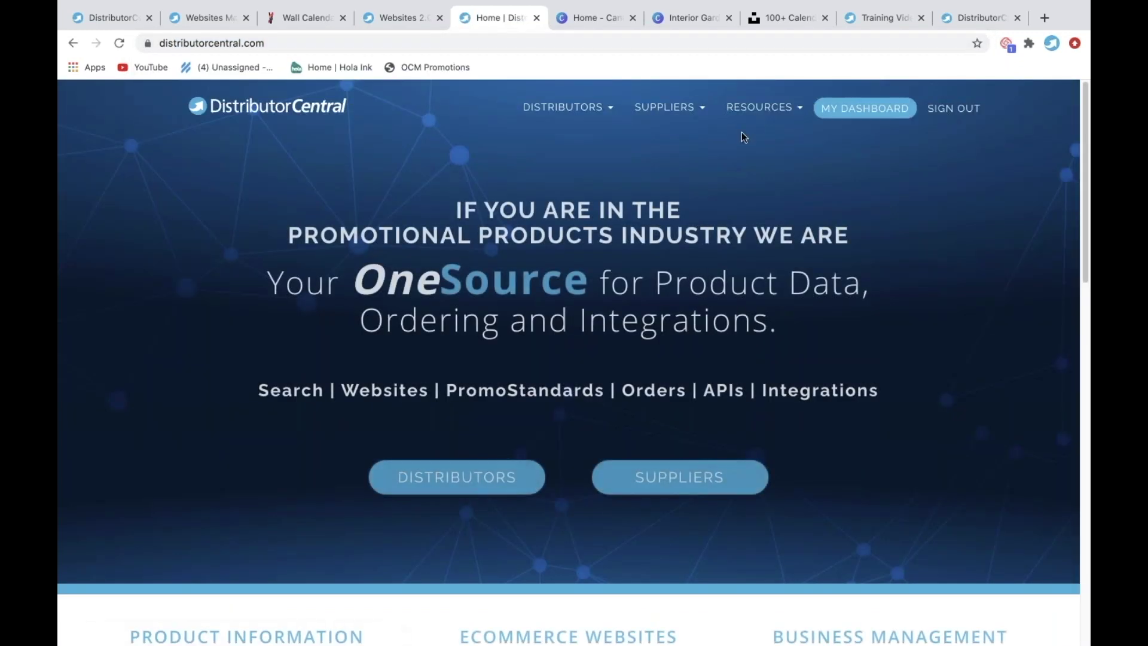
click(759, 108)
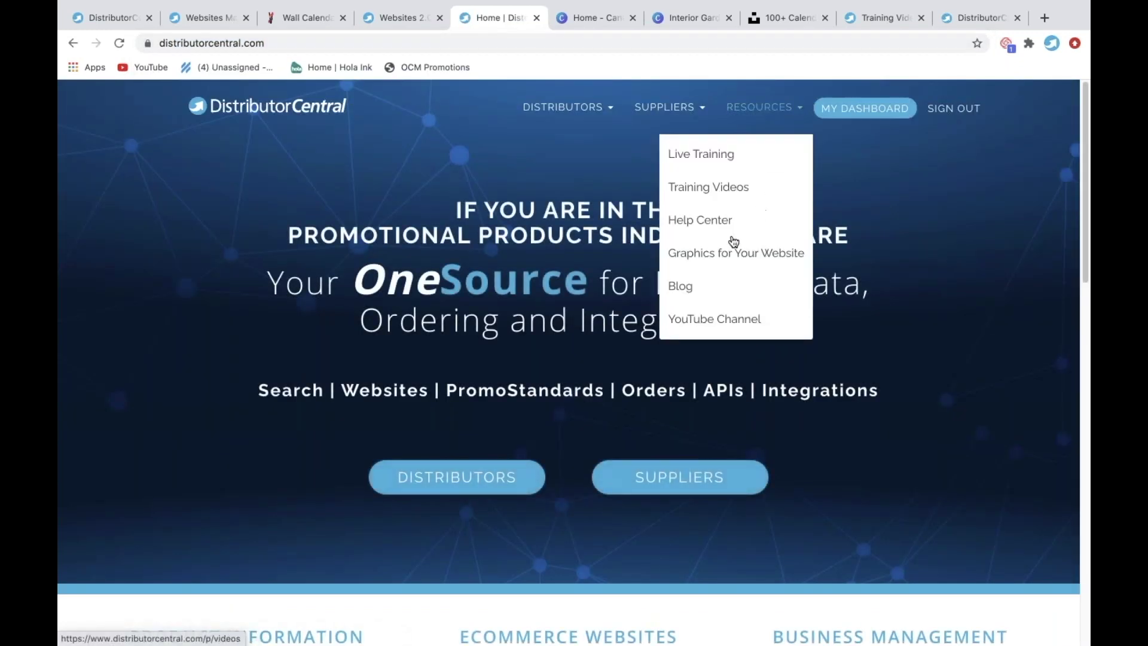
click(702, 262)
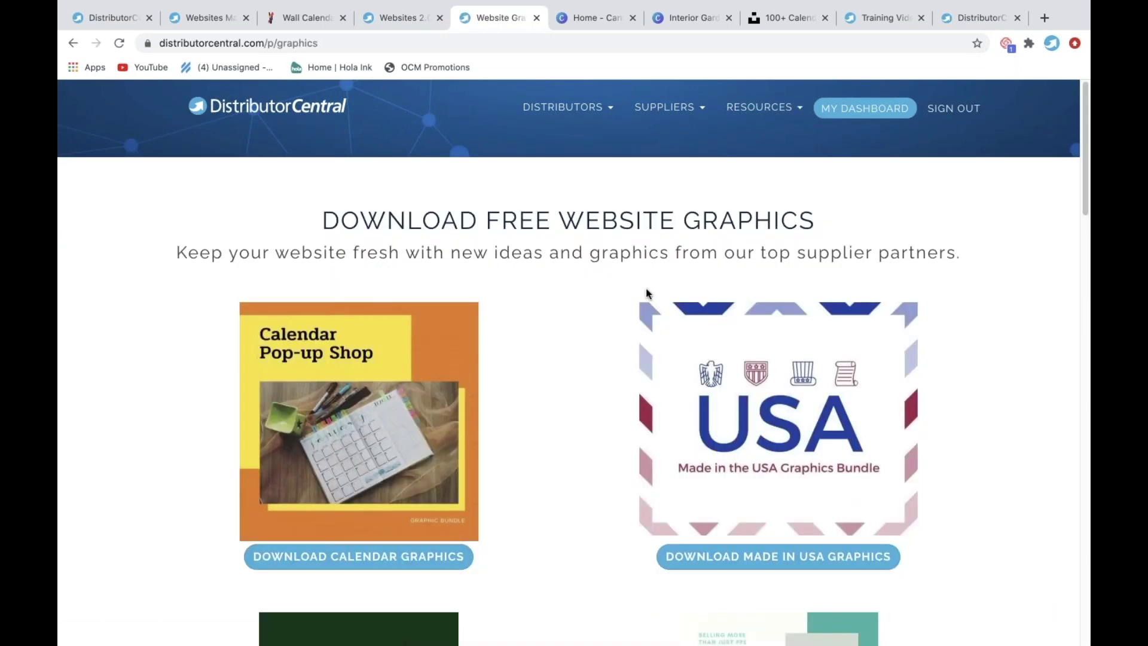
Download the Calendar Pop-up Shop graphics bundle and open the downloaded zip file.
scroll(528, 439, down, 1)
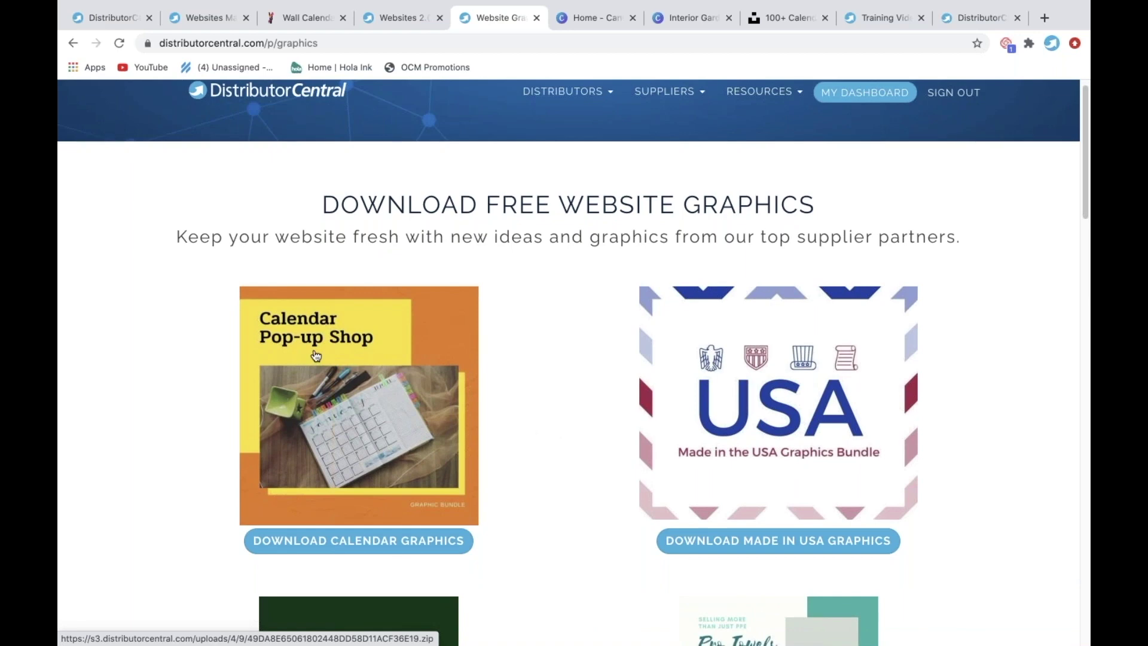
click(352, 545)
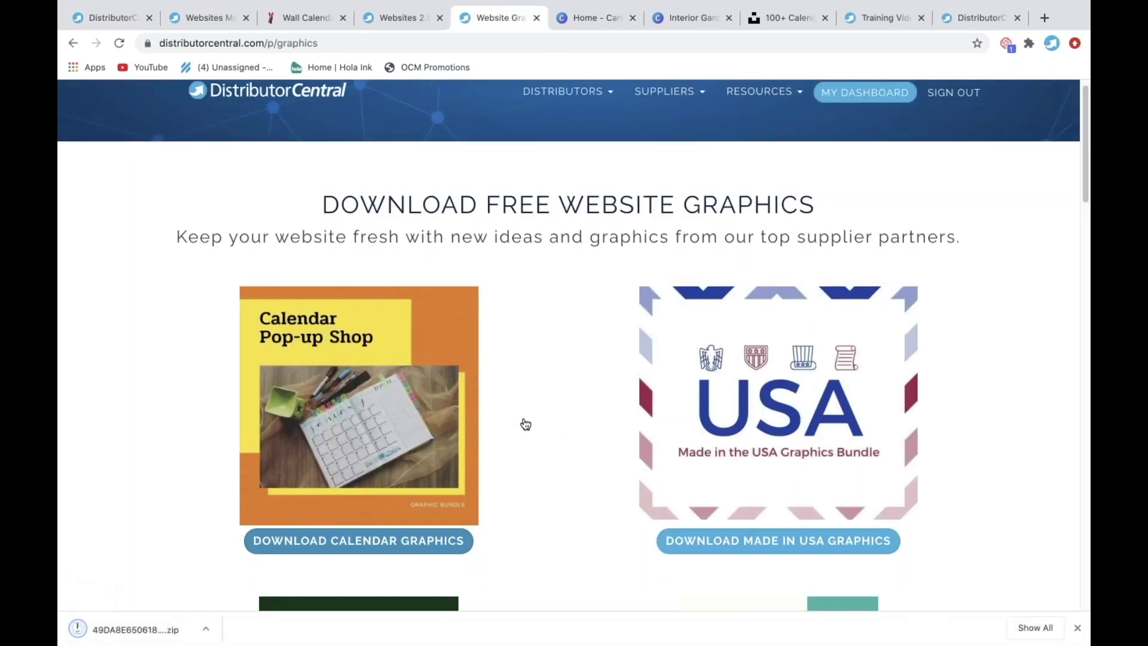
click(148, 630)
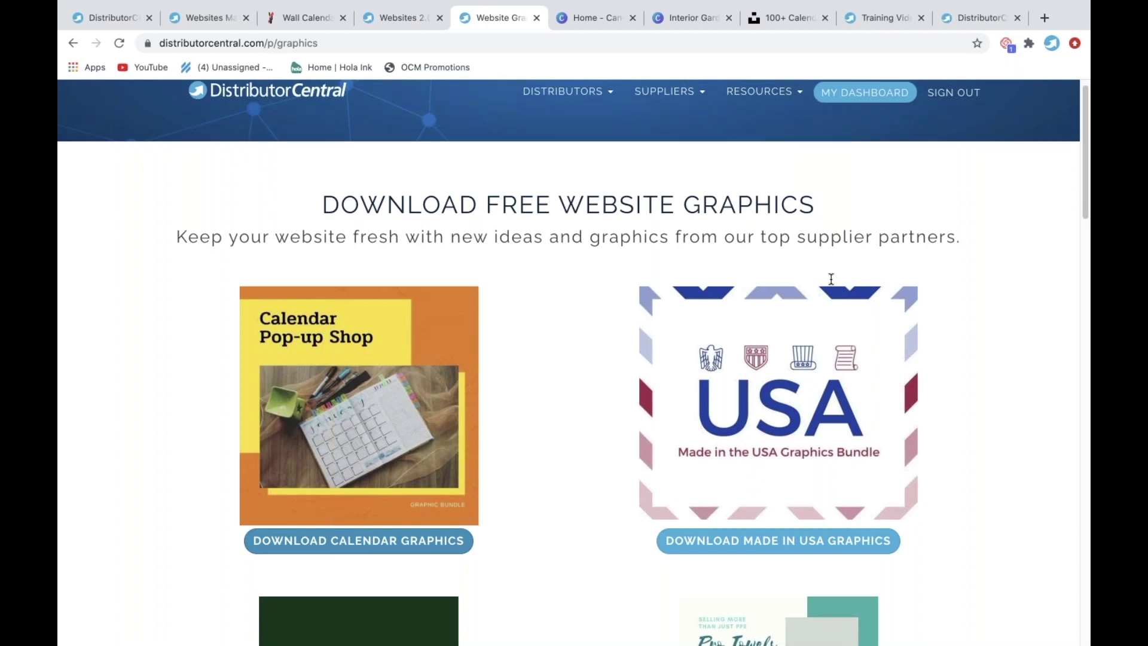
Look over the Hosting Manager's website list, then open the Calendar Store's details and its website editor.
click(198, 20)
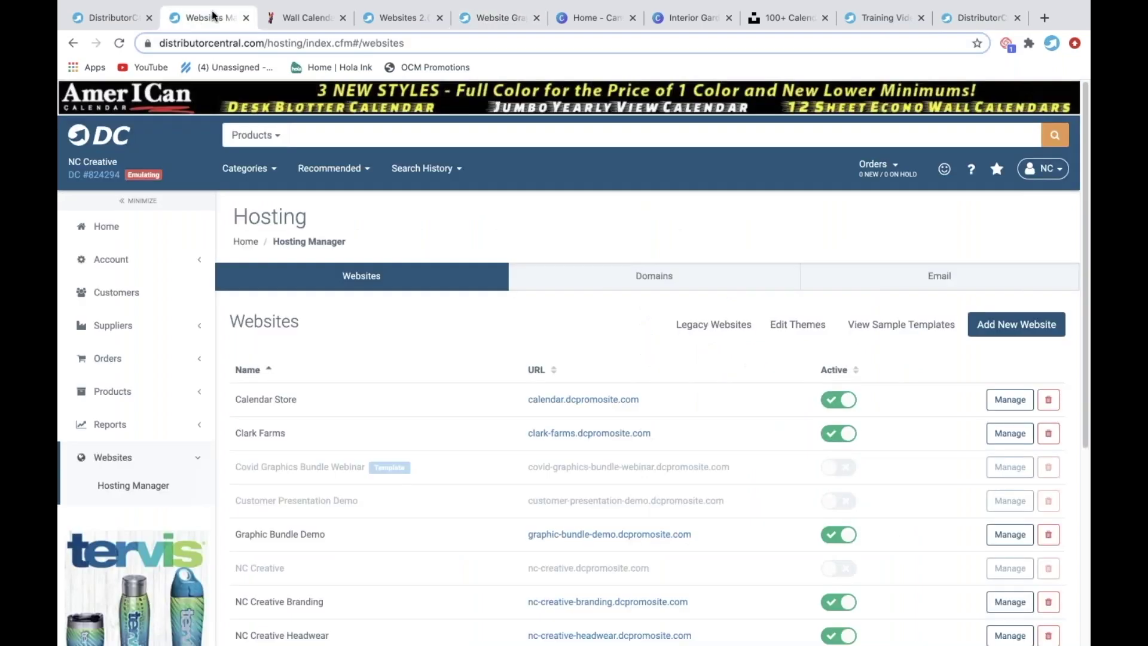
scroll(428, 307, down, 4)
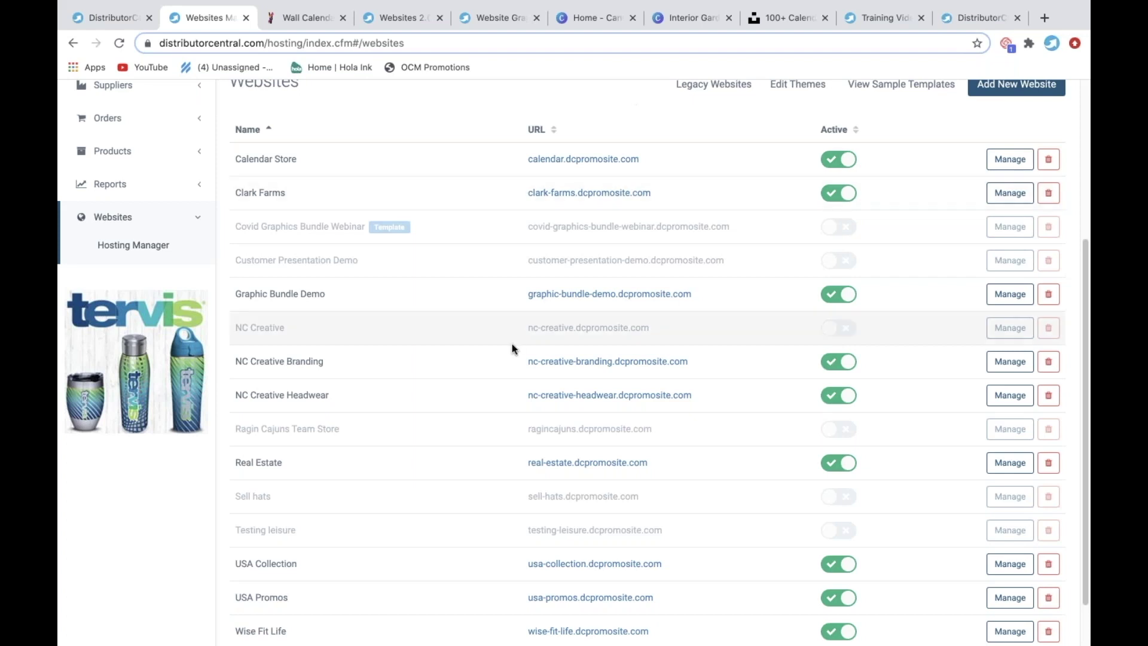
scroll(433, 464, down, 2)
scroll(393, 312, up, 4)
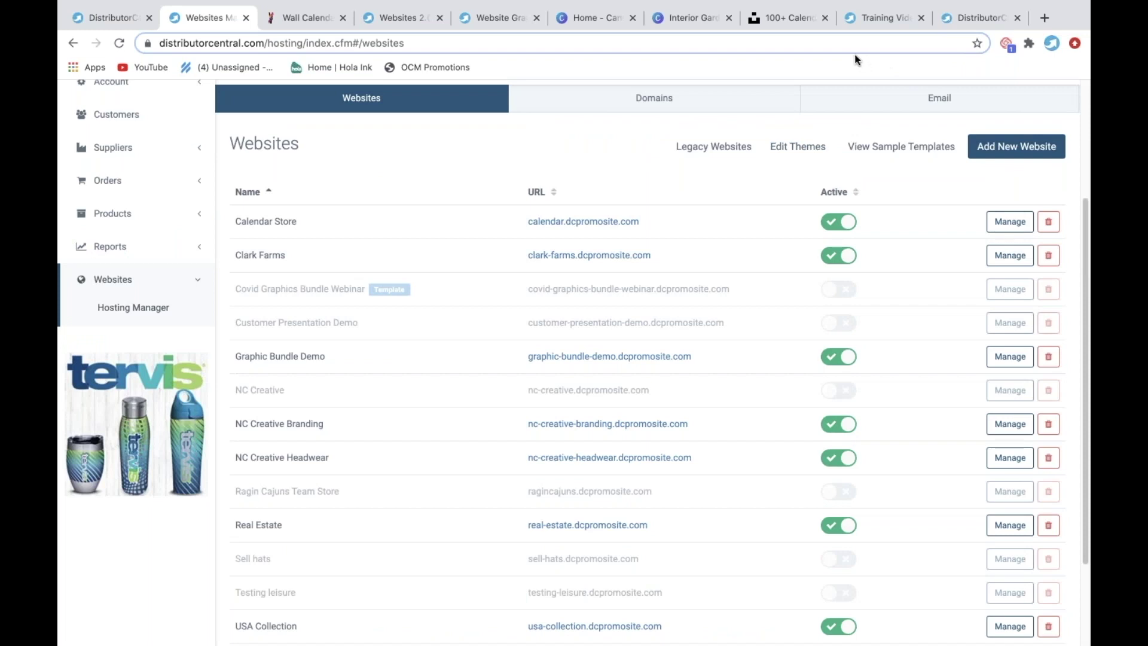
click(994, 220)
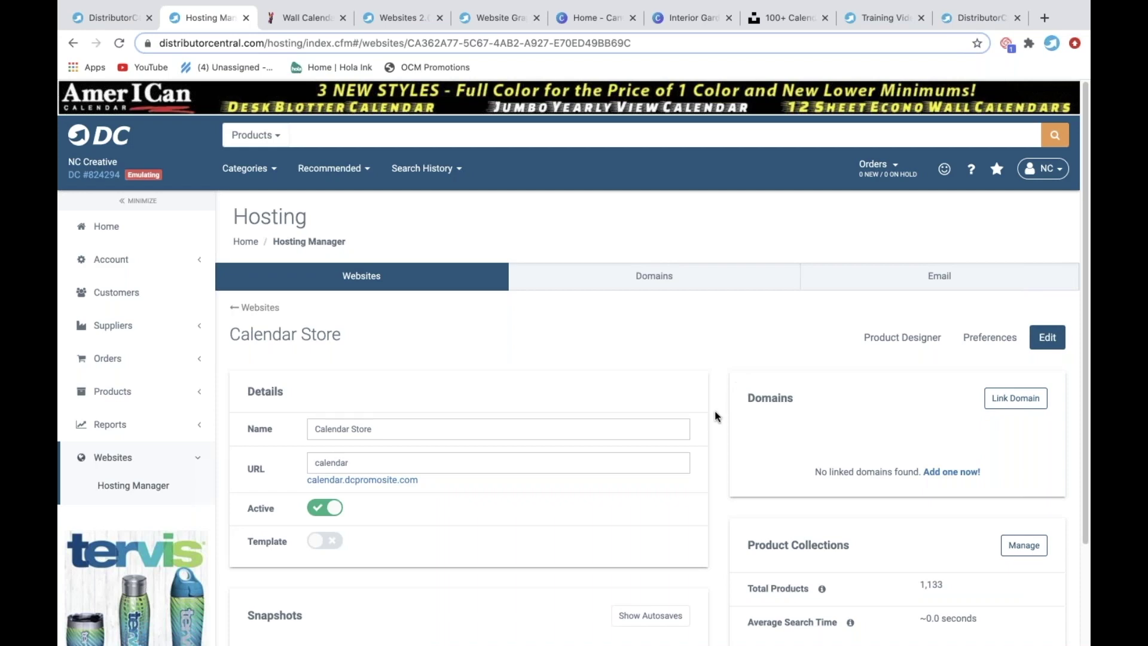
scroll(717, 417, down, 2)
click(1047, 245)
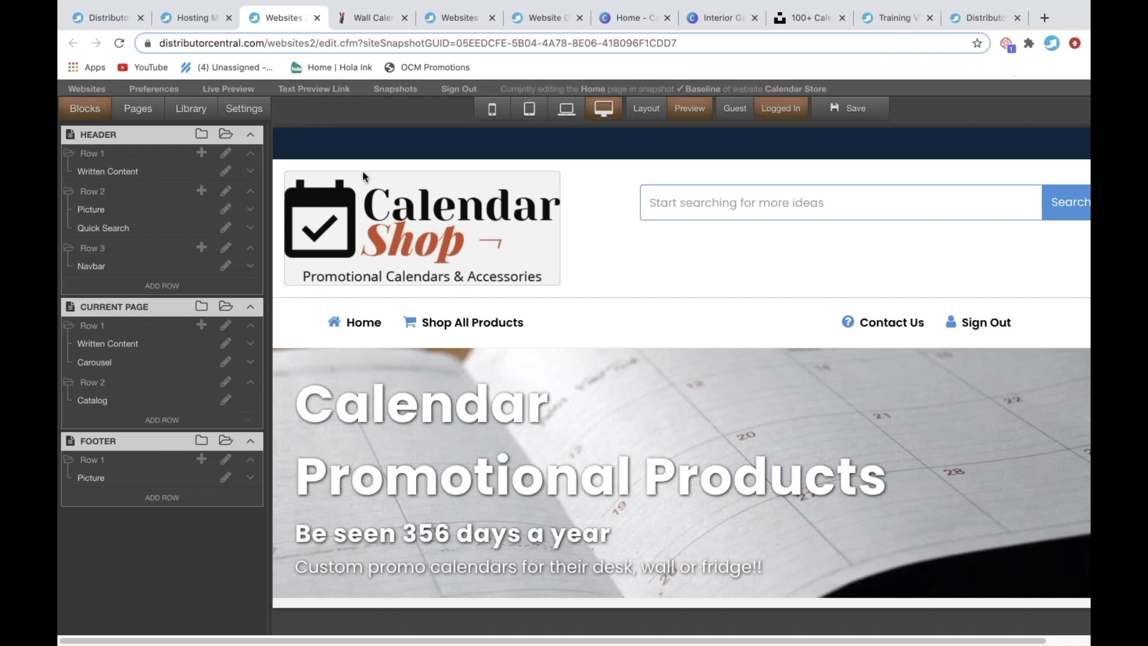
Open the current page's CSS and select the text color value in the .healthcare heading and paragraph rule.
click(237, 111)
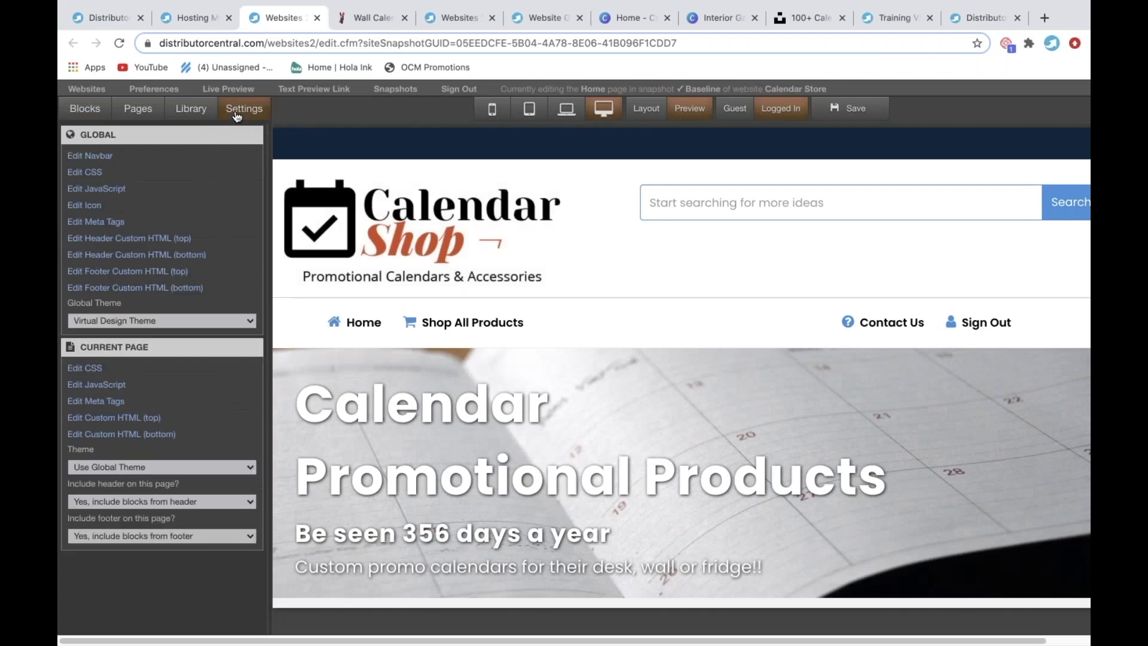
click(91, 367)
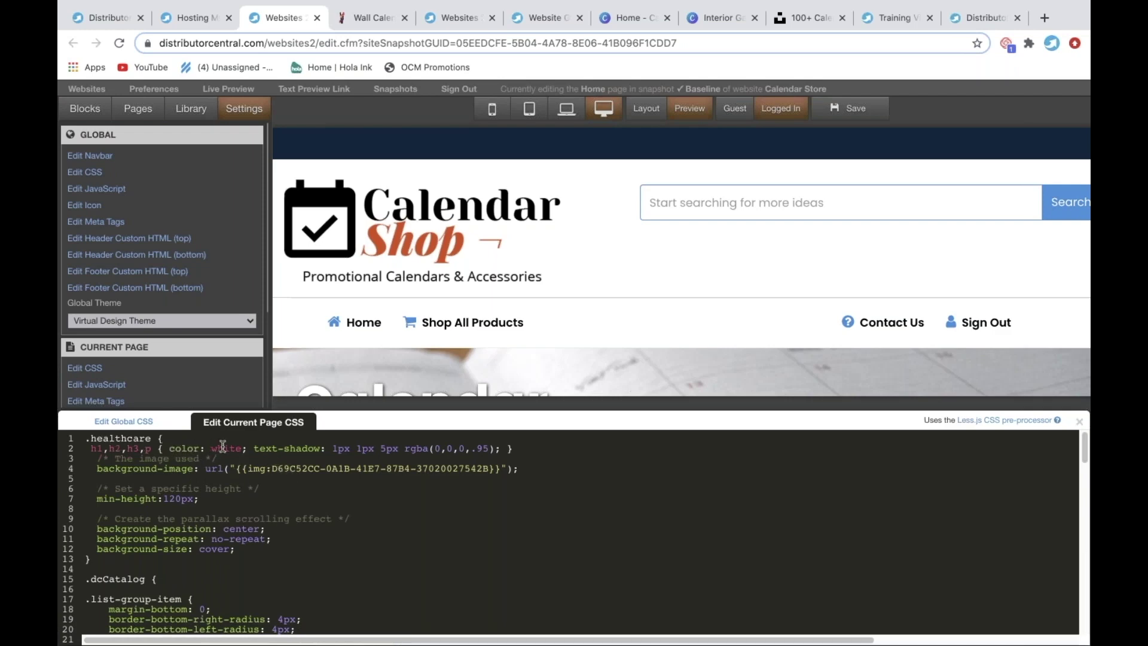
scroll(406, 372, down, 3)
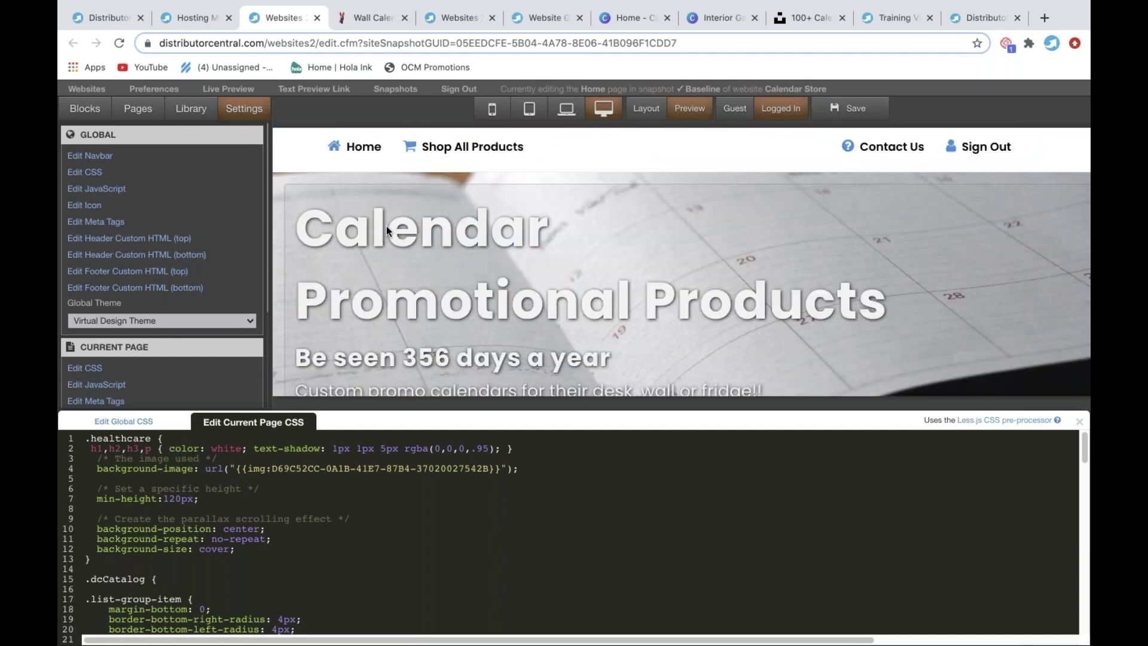
double_click(229, 449)
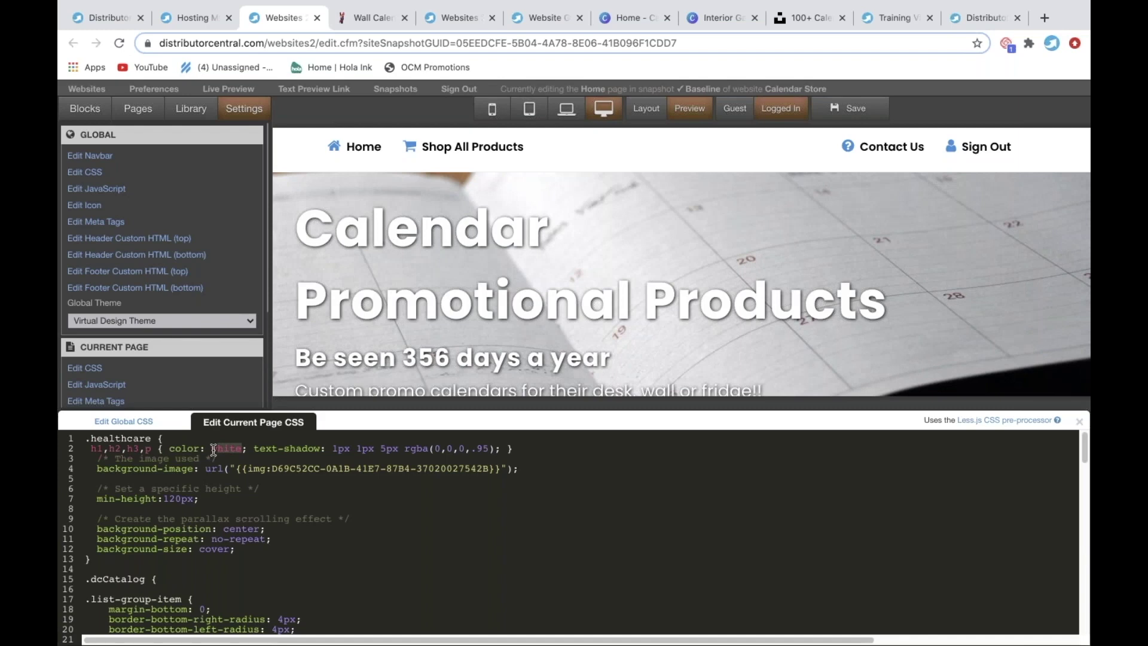
Set the text colour of the .healthcare headings and paragraphs to black and cut out their text-shadow declaration.
text(black)
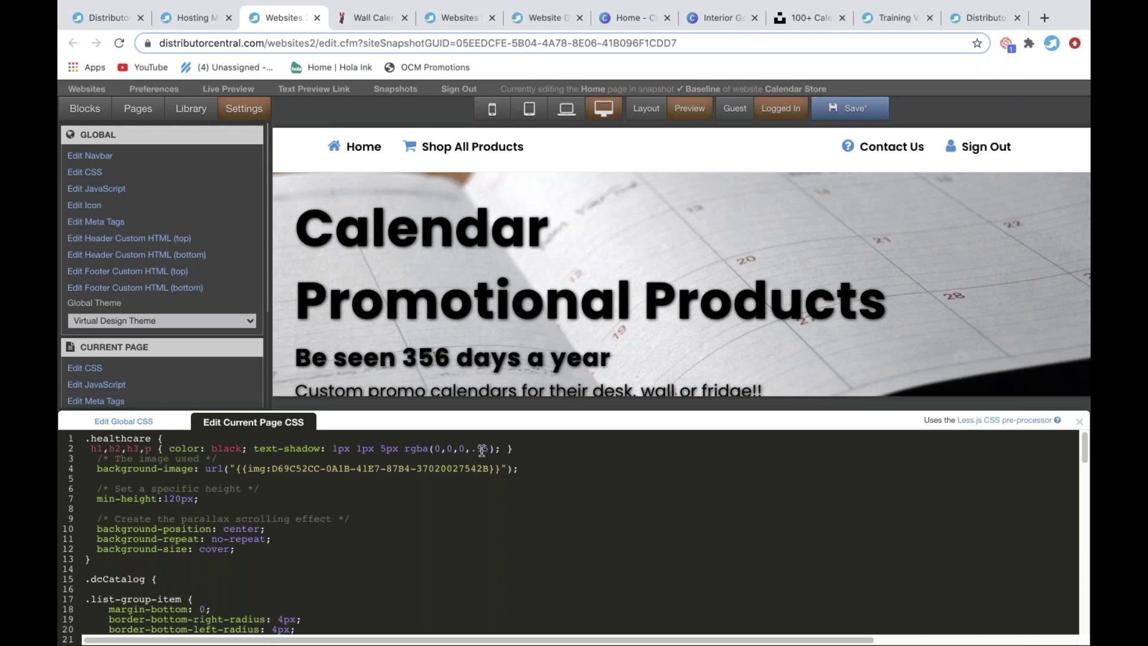
drag(496, 450, 253, 450)
drag(501, 450, 256, 445)
key(super+c)
key(BackSpace)
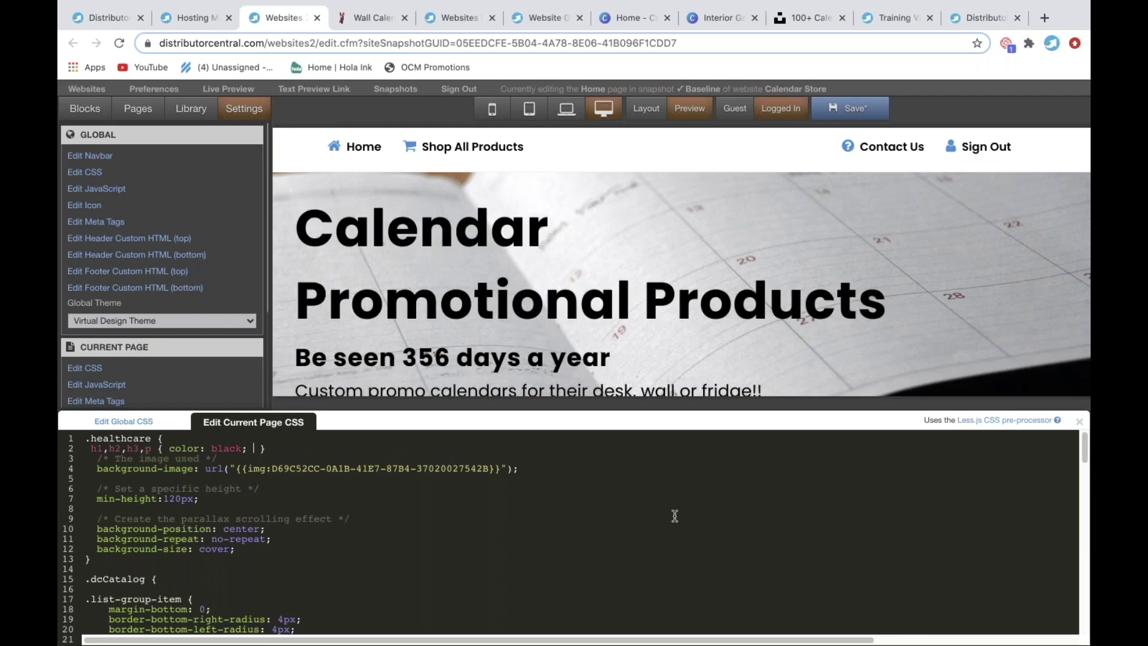
scroll(631, 323, down, 3)
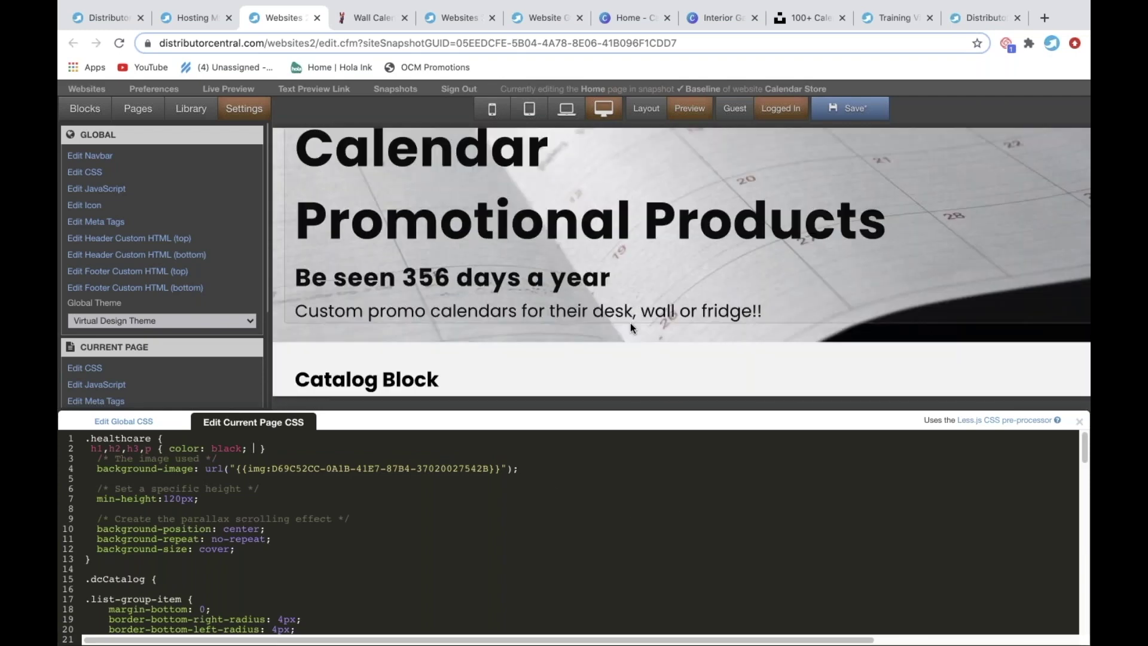
scroll(630, 323, up, 3)
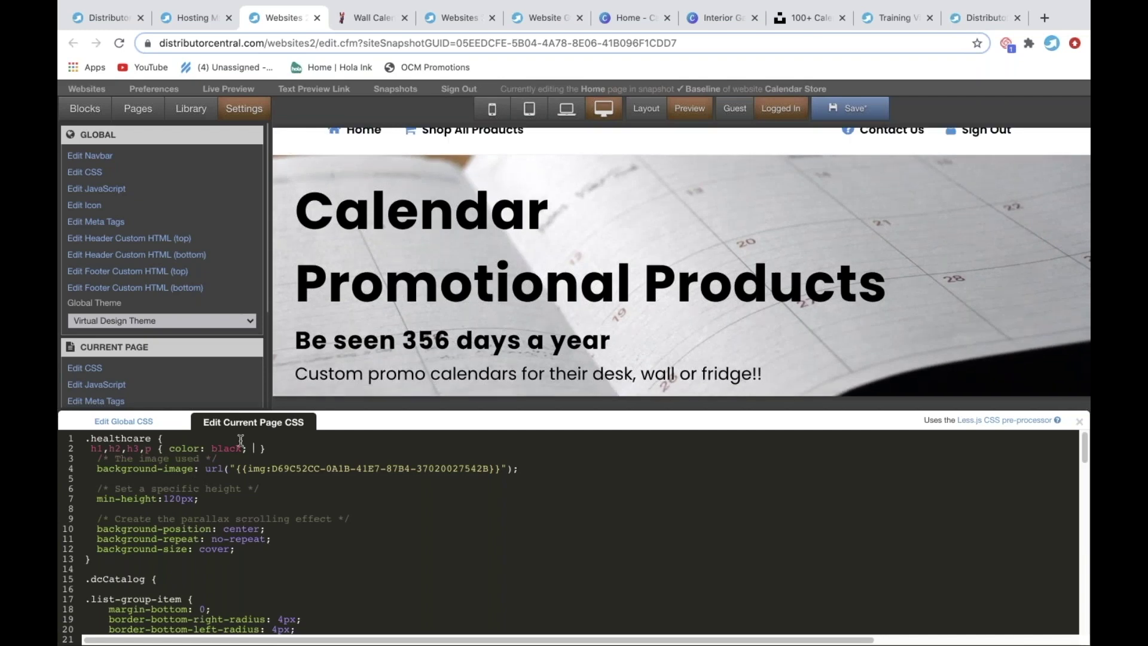
Try blue as the .healthcare text colour and set it back to black.
drag(242, 447, 222, 448)
text(lue)
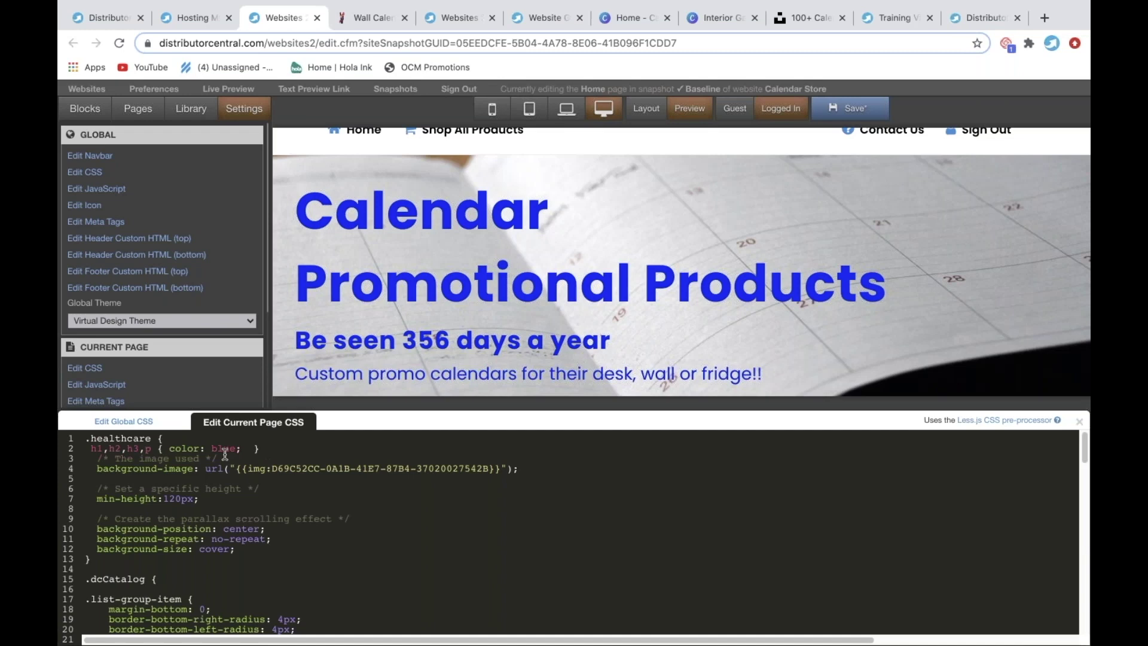
key(BackSpace)
key(BackSpace)
text(ack)
Restore the text-shadow declaration 1px 1px 5px rgba(0,0,0,.95) in the .healthcare text rule and save the page.
key(super+v)
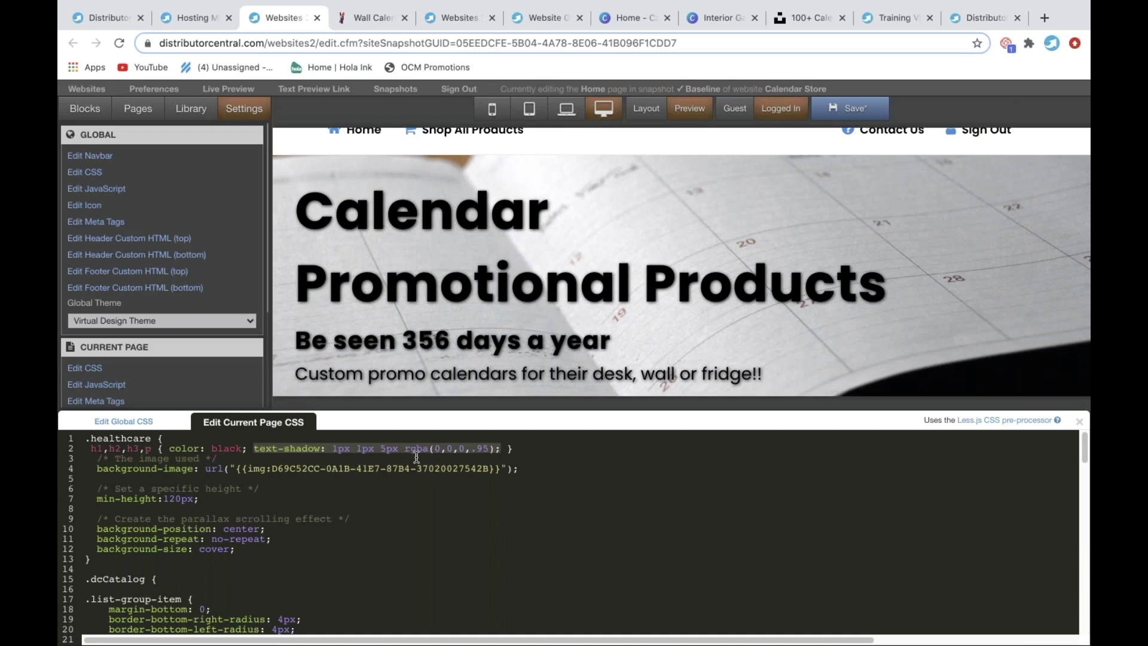
click(435, 449)
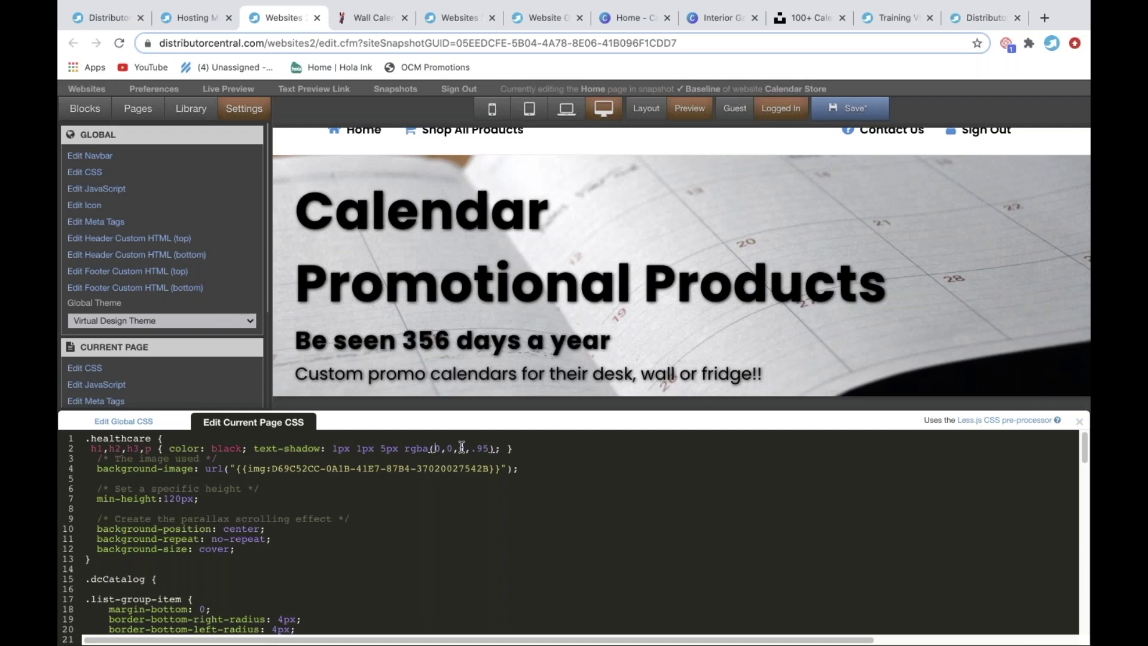
drag(479, 449, 486, 449)
click(441, 448)
click(484, 448)
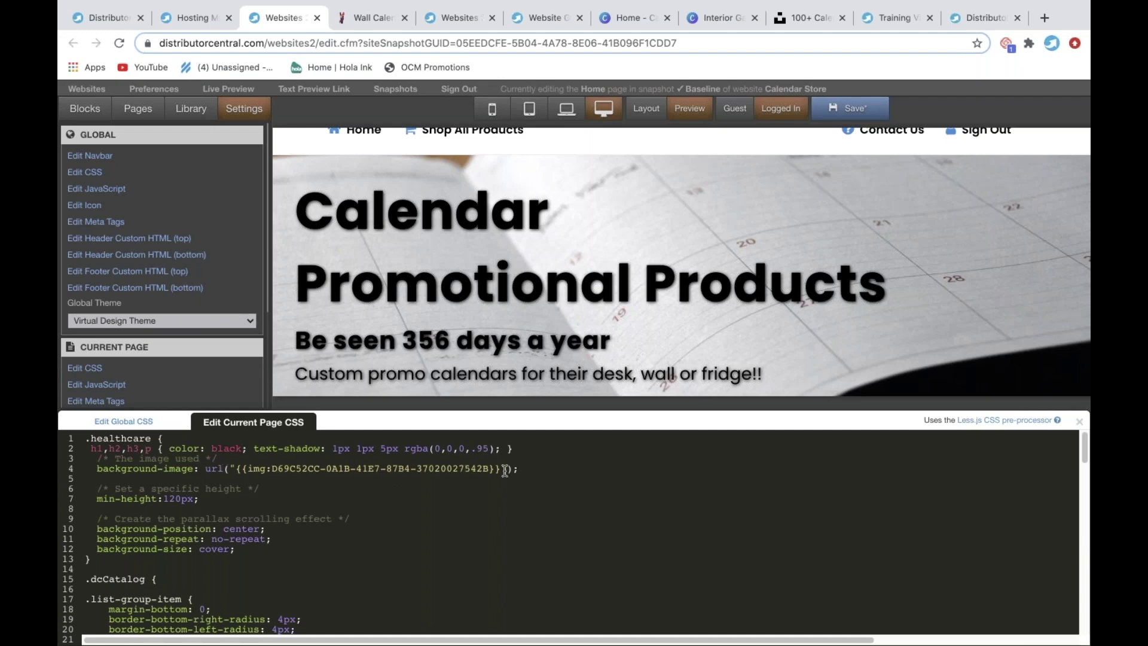
click(846, 108)
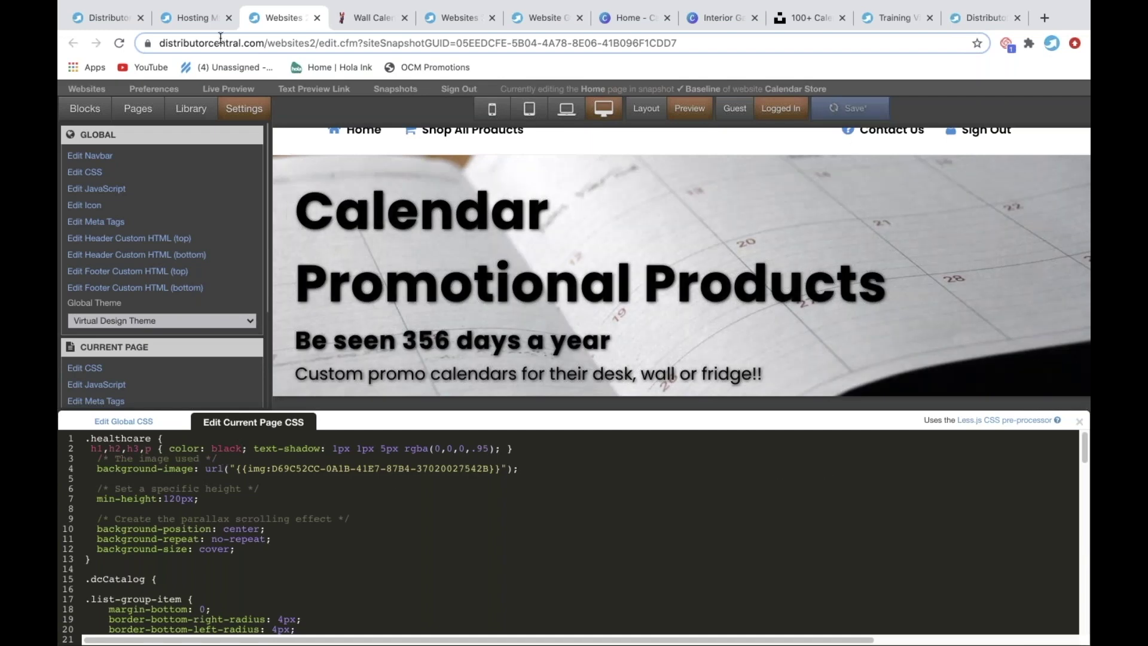
Return to the hosting manager's website list and start a new website from the Made in the USA template.
click(181, 19)
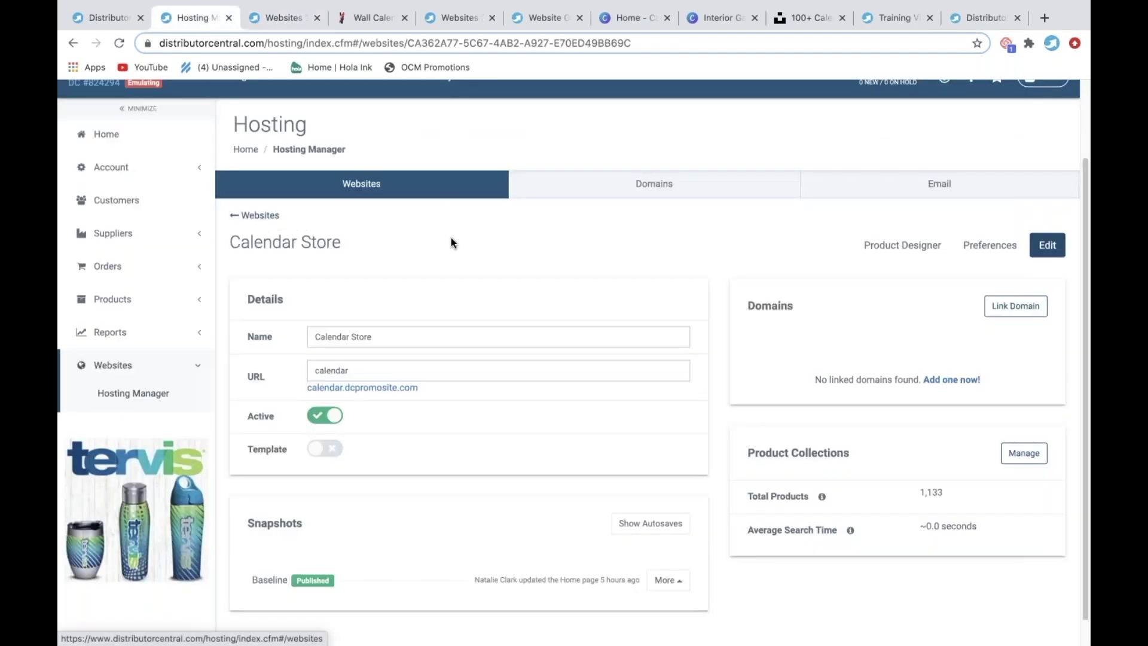
click(250, 217)
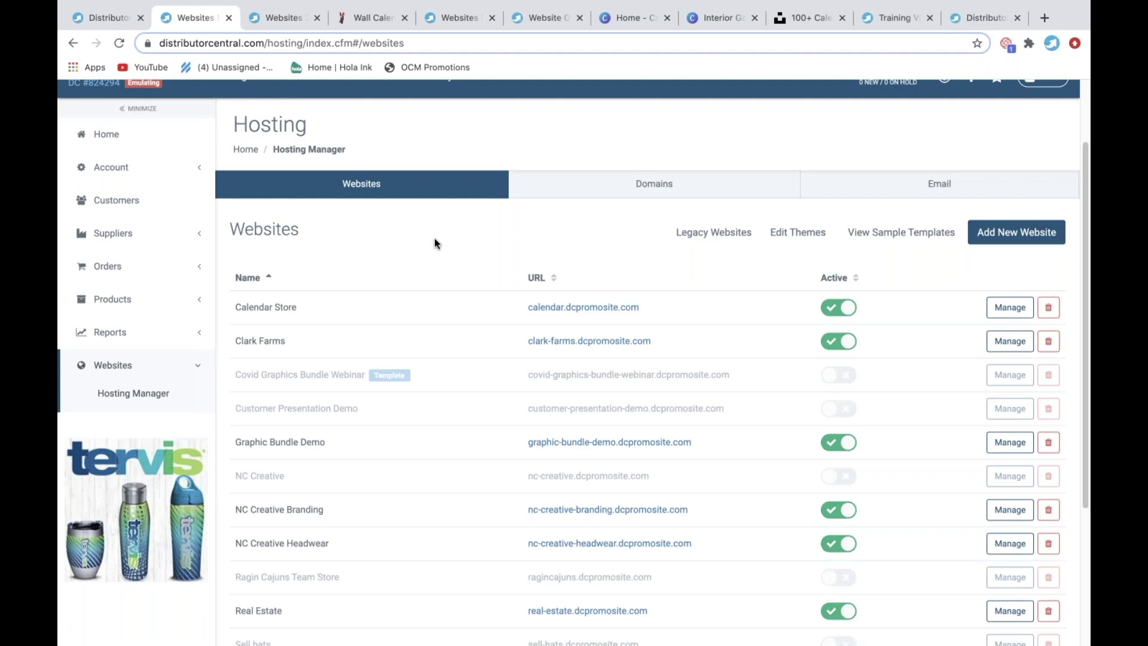
click(1016, 238)
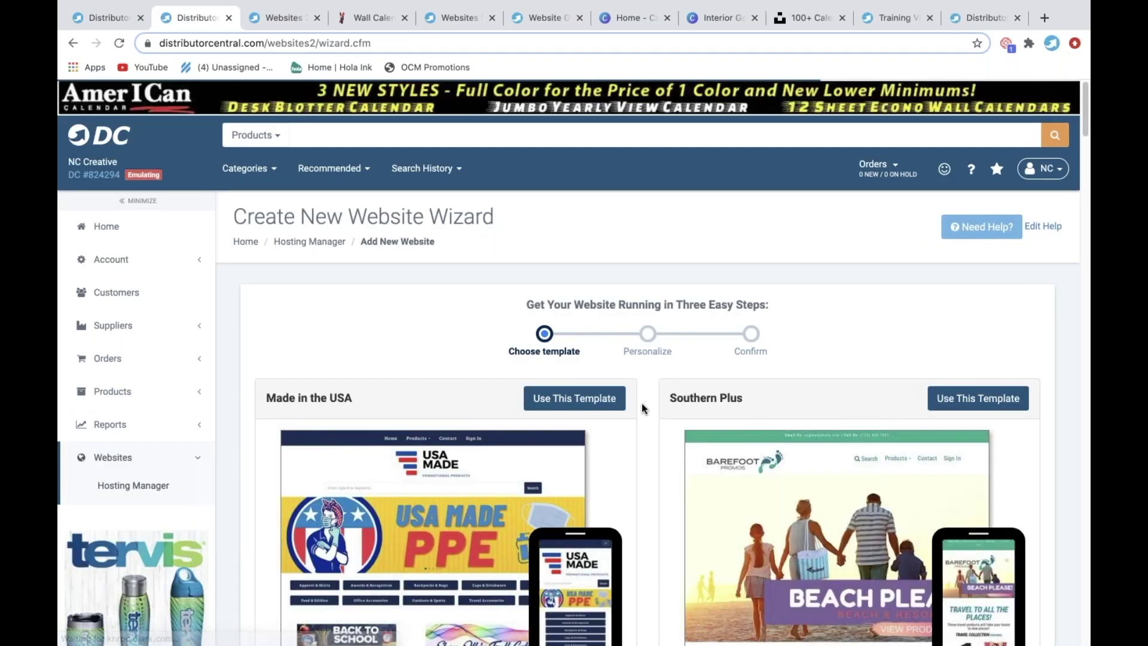
scroll(641, 403, down, 1)
scroll(641, 403, down, 2)
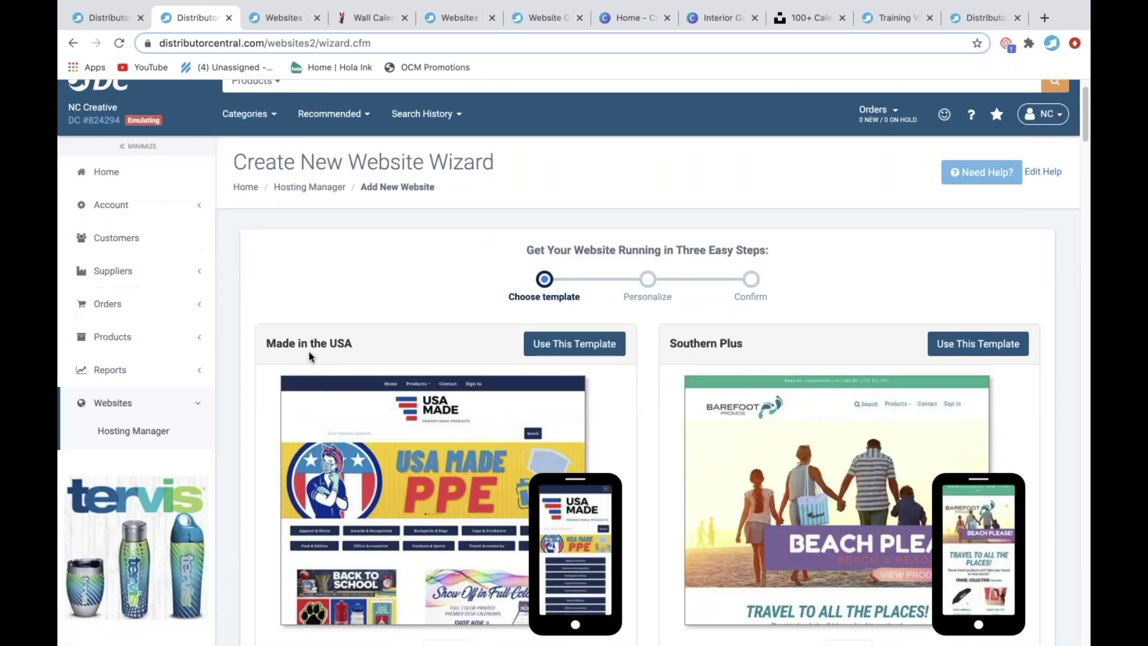
click(566, 351)
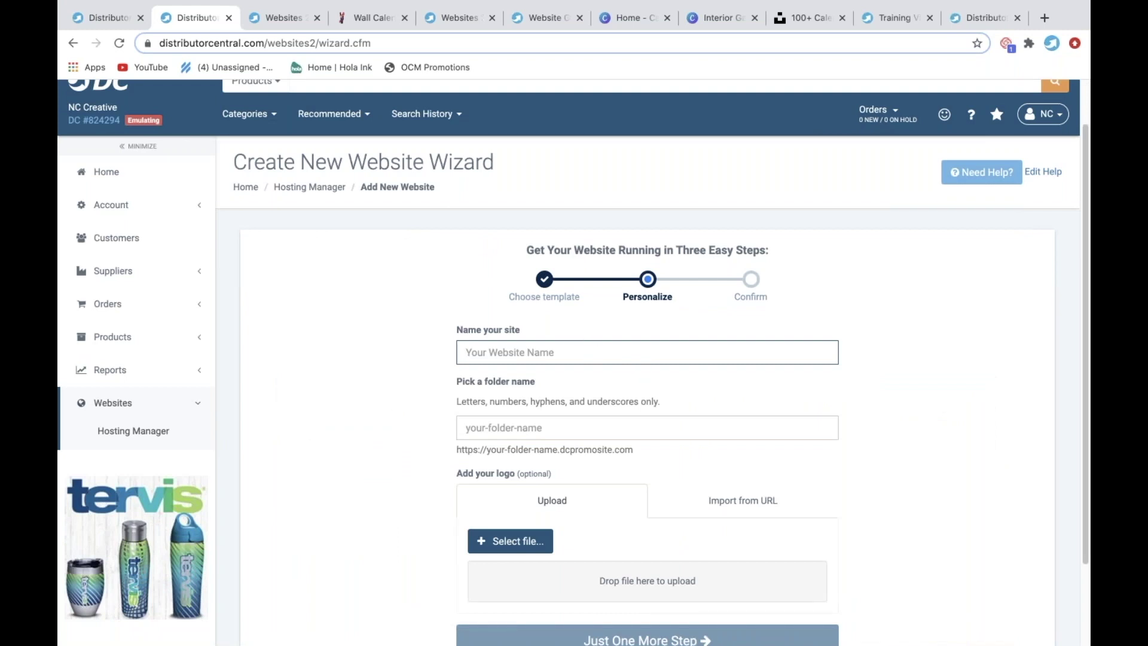
Name the new site Calendar Pop Up and upload calendar-shop-logo.png as its logo.
text(Calend)
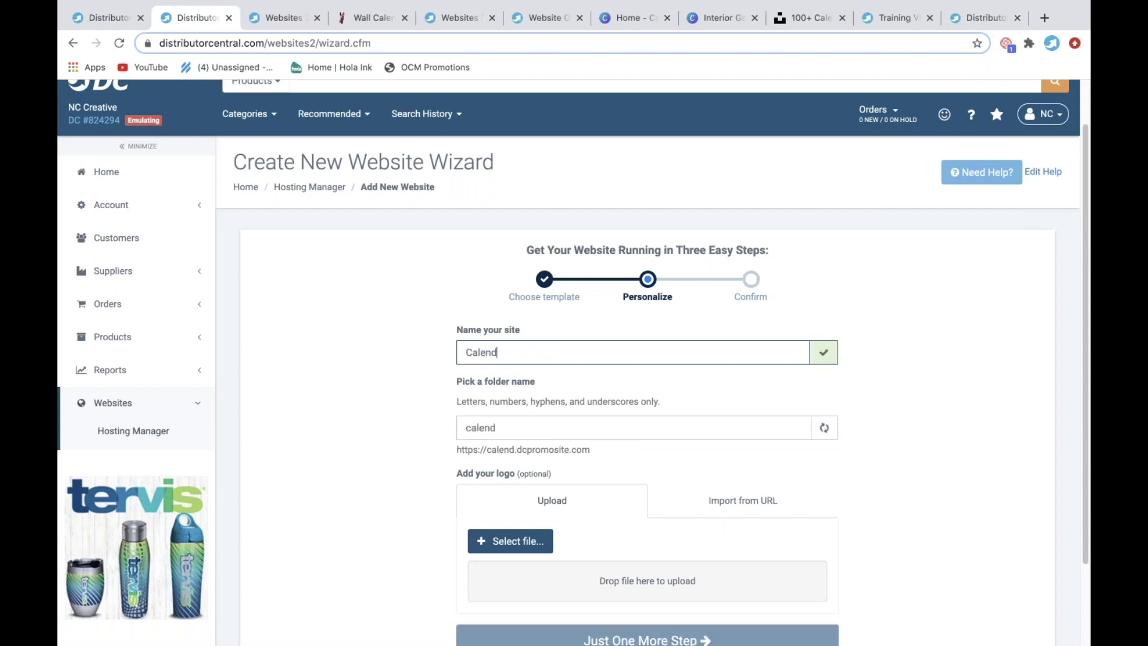
text(ar Pop Up)
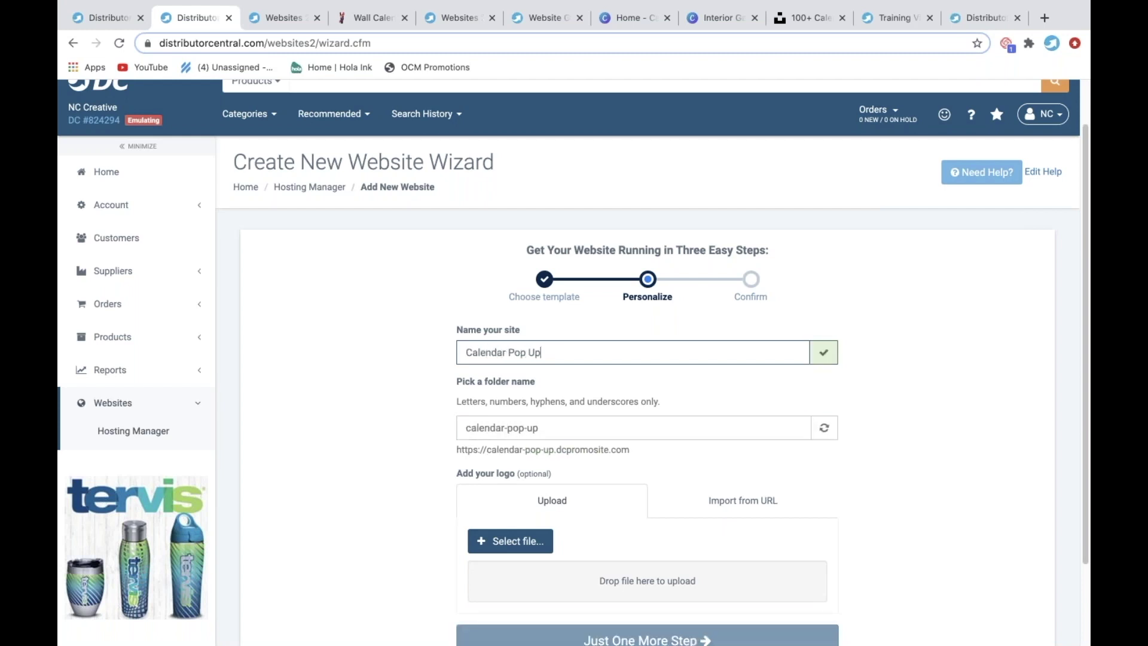
scroll(433, 450, down, 2)
click(526, 440)
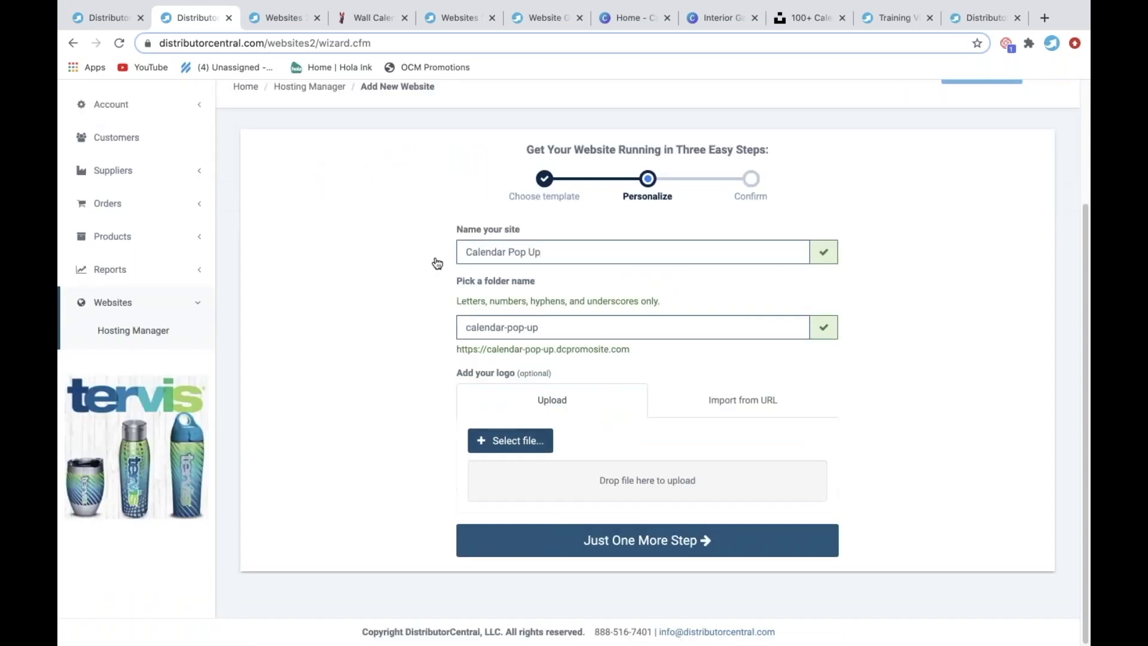
click(268, 56)
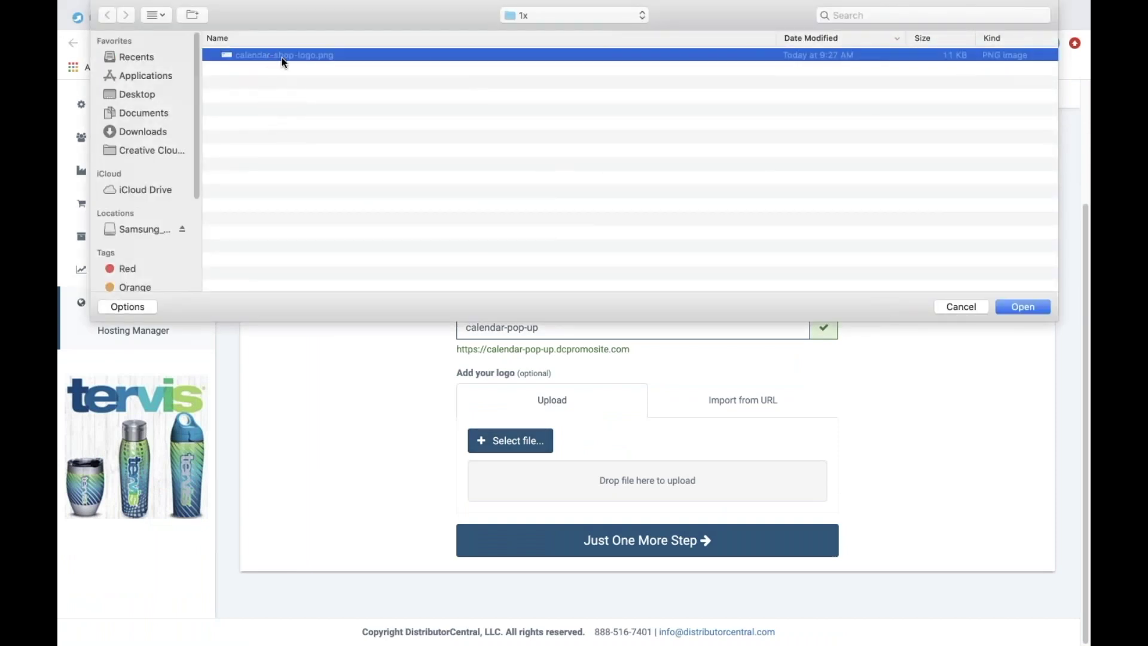
click(1023, 307)
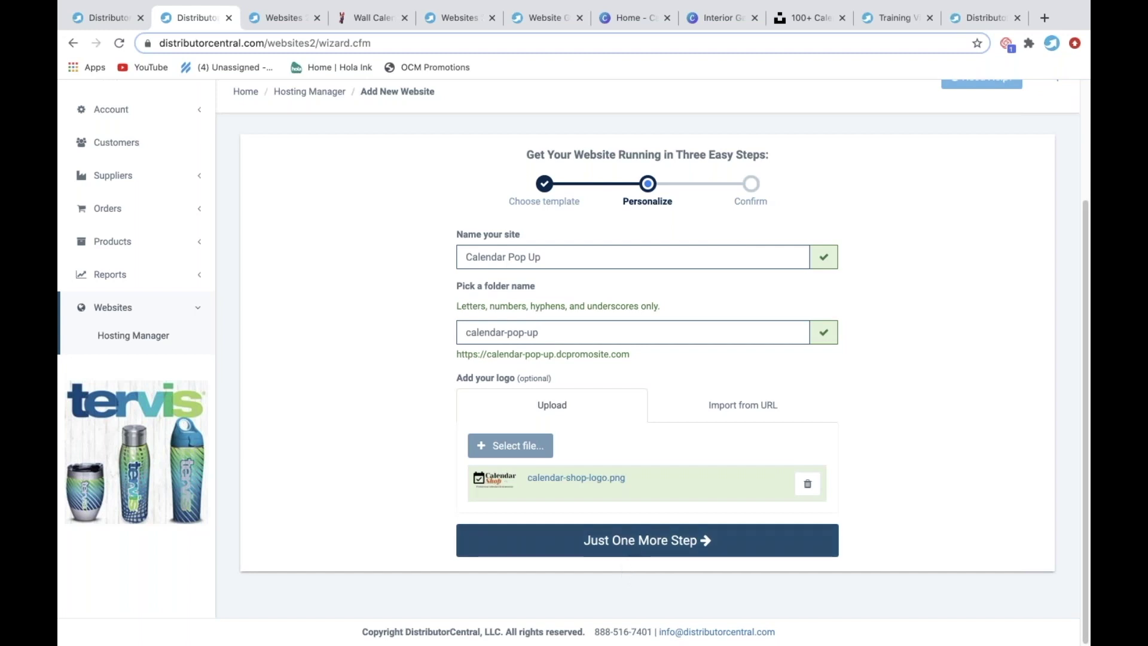
Finish creating the website and open its product collections for adding products.
click(646, 540)
click(645, 591)
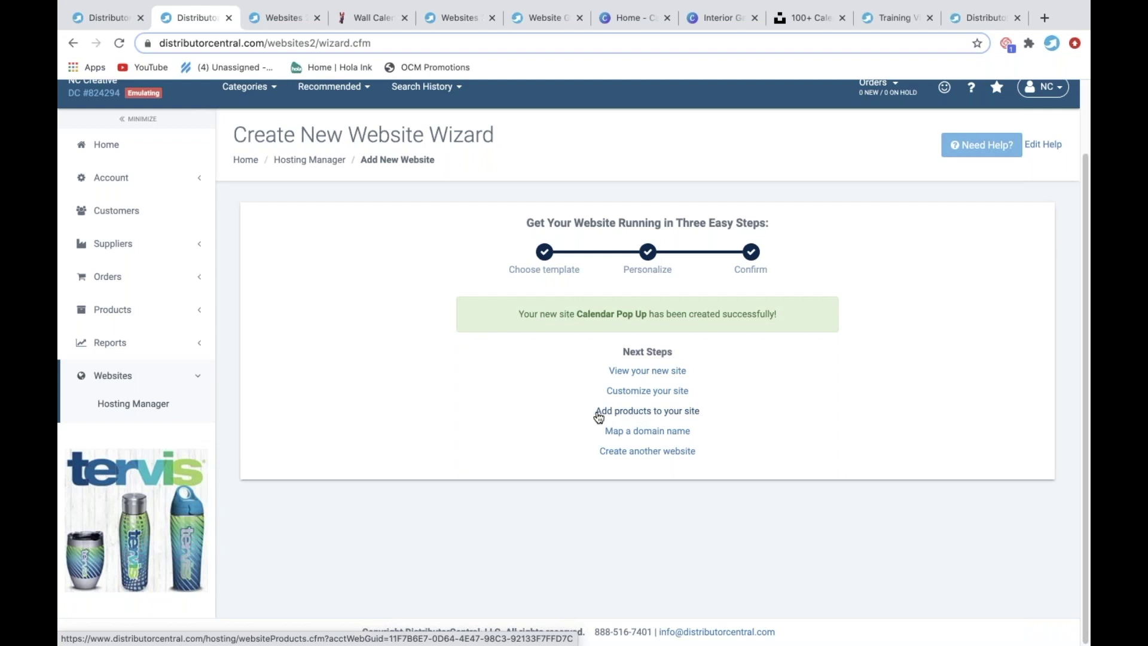
click(628, 415)
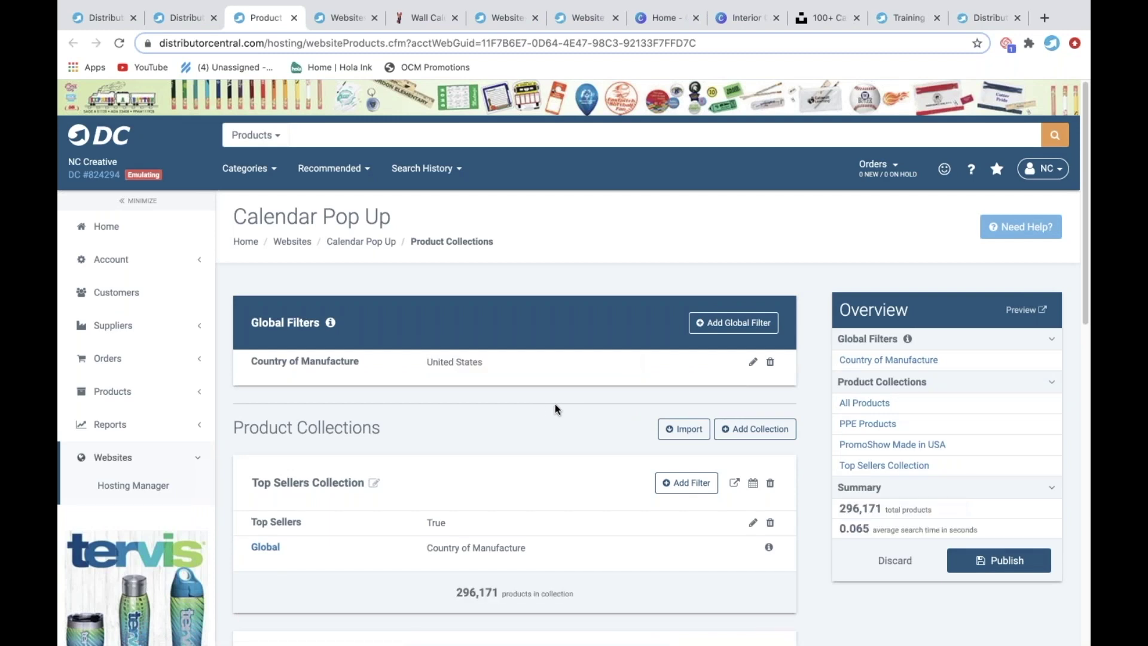
Try to delete the template's PPE Products, PromoShow Made in USA and All Products collections.
scroll(555, 410, down, 2)
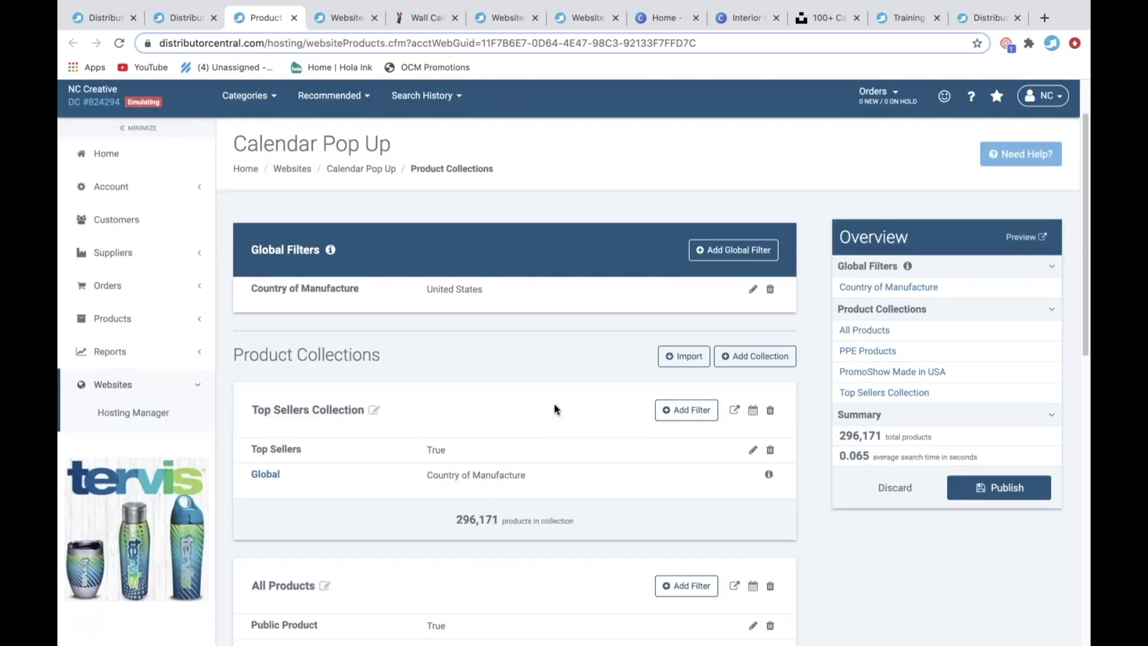
scroll(555, 410, down, 3)
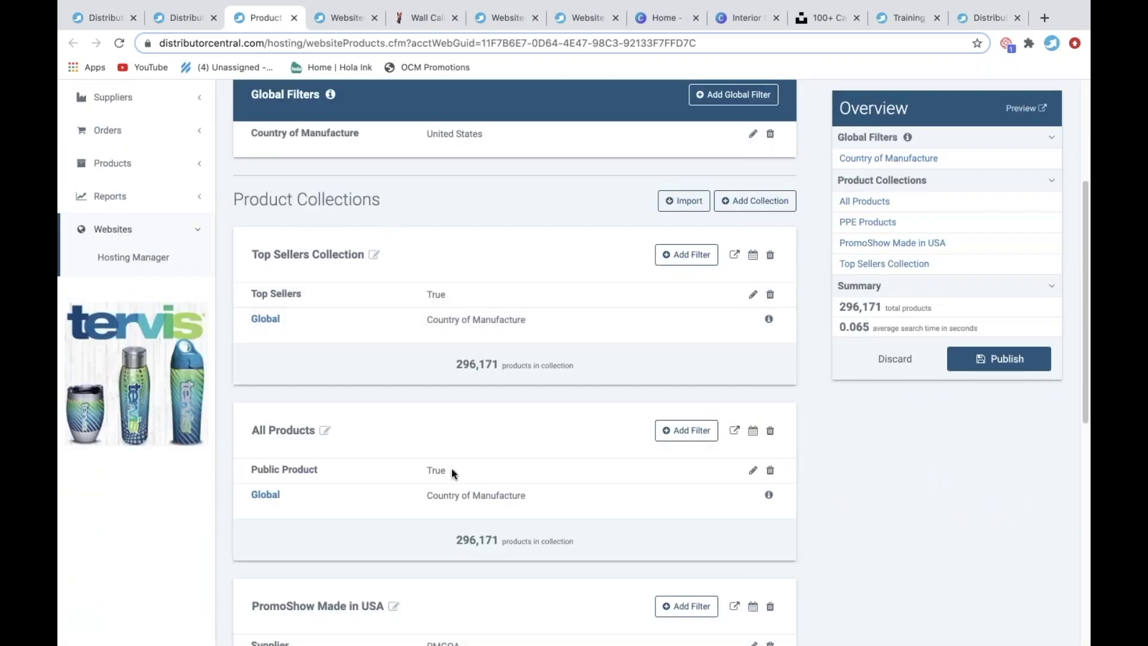
scroll(448, 471, down, 3)
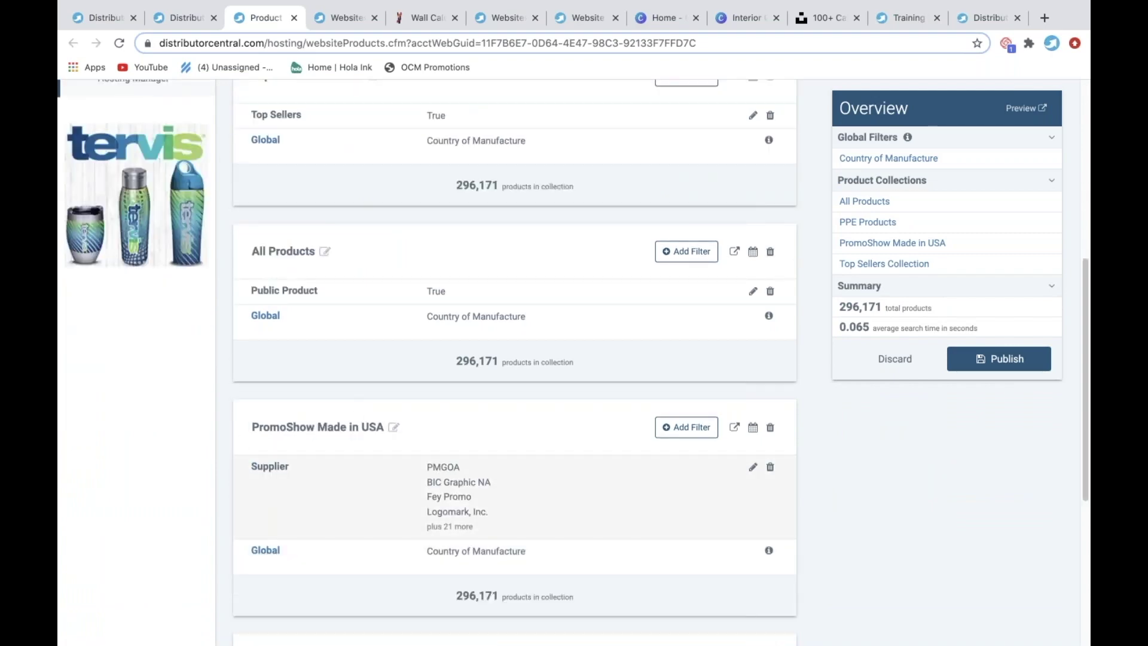
scroll(356, 407, down, 3)
scroll(356, 407, down, 2)
scroll(515, 358, down, 1)
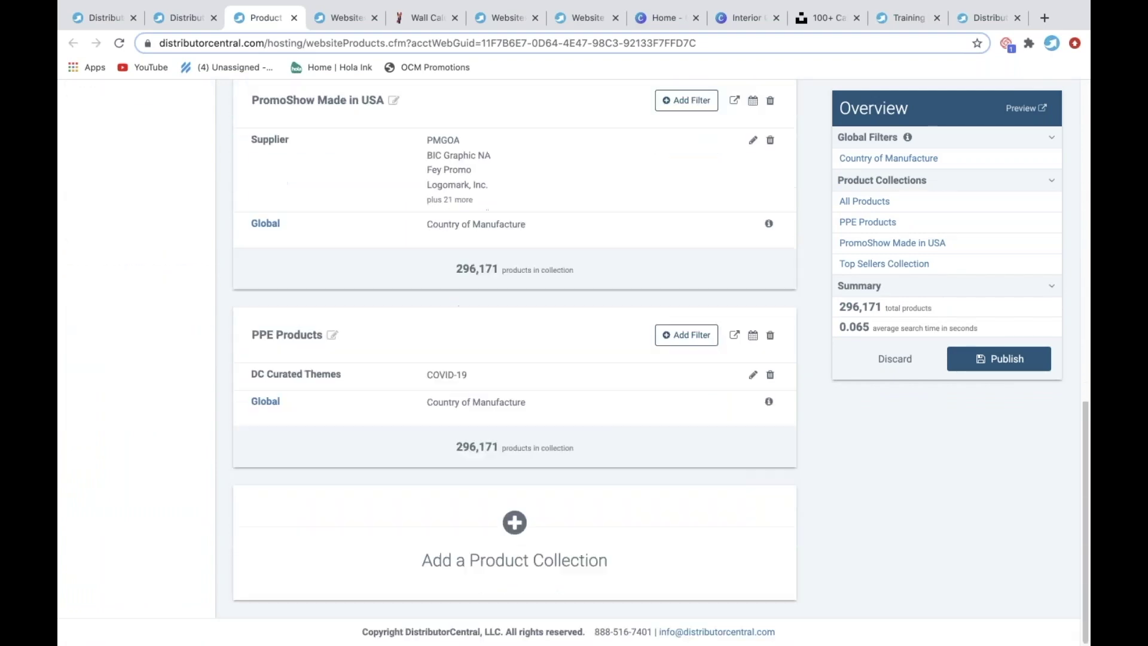
click(771, 338)
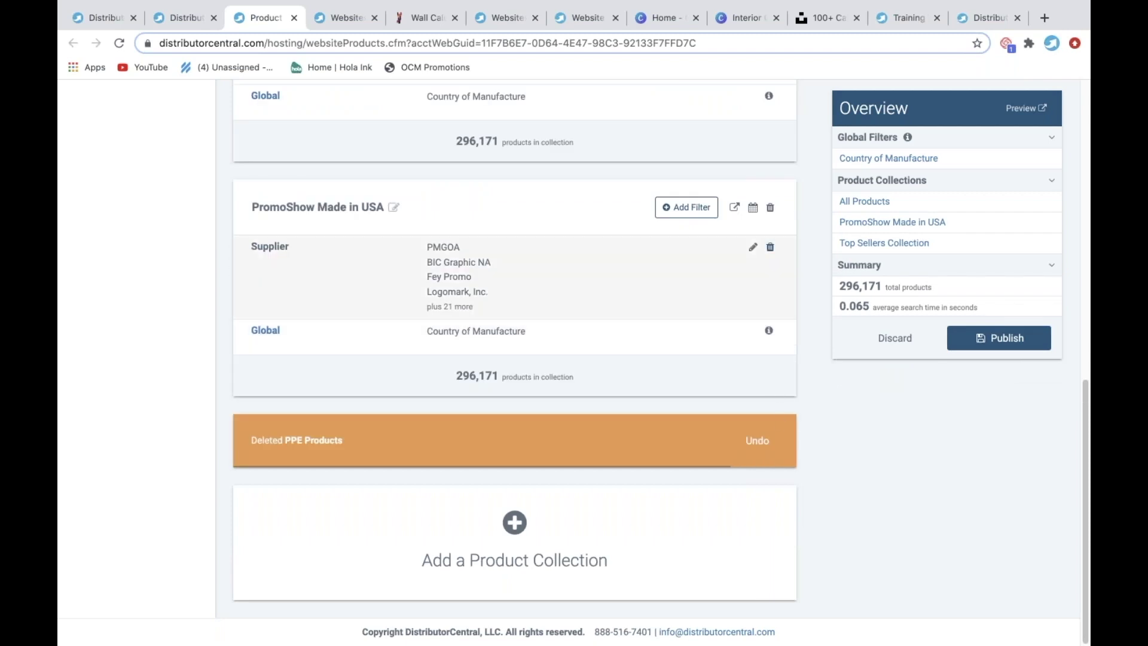
click(756, 367)
click(770, 206)
scroll(789, 302, up, 4)
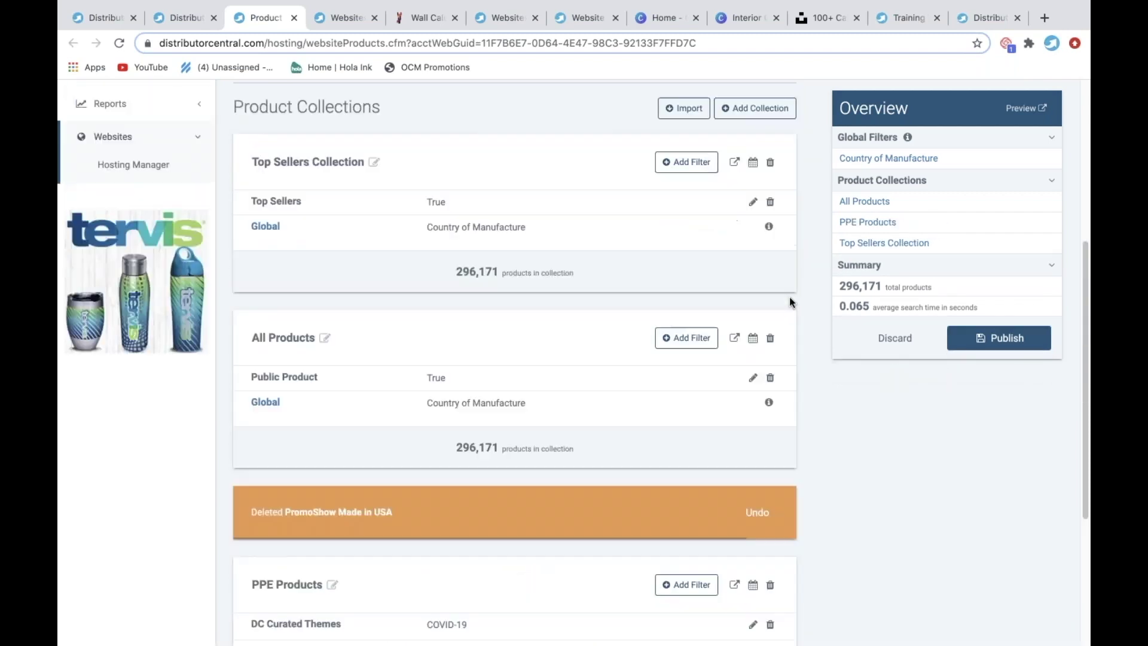
click(770, 338)
click(771, 339)
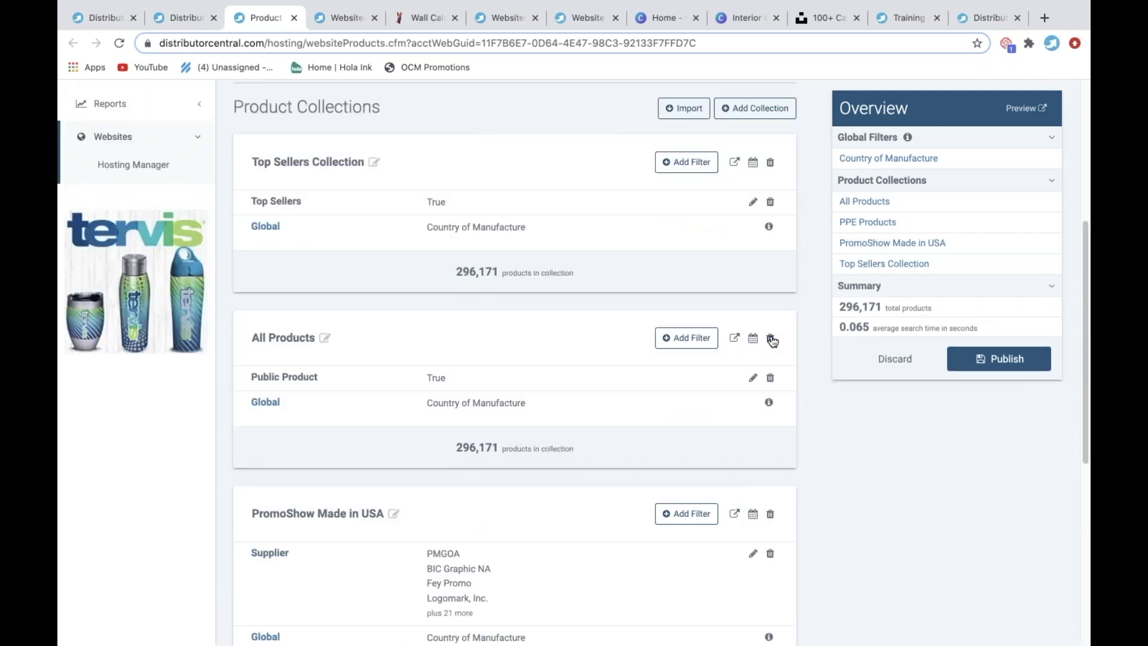
Delete the All Products, PromoShow Made in USA and PPE Products collections.
click(771, 339)
click(771, 339)
click(770, 339)
click(772, 339)
click(771, 339)
click(772, 339)
click(771, 339)
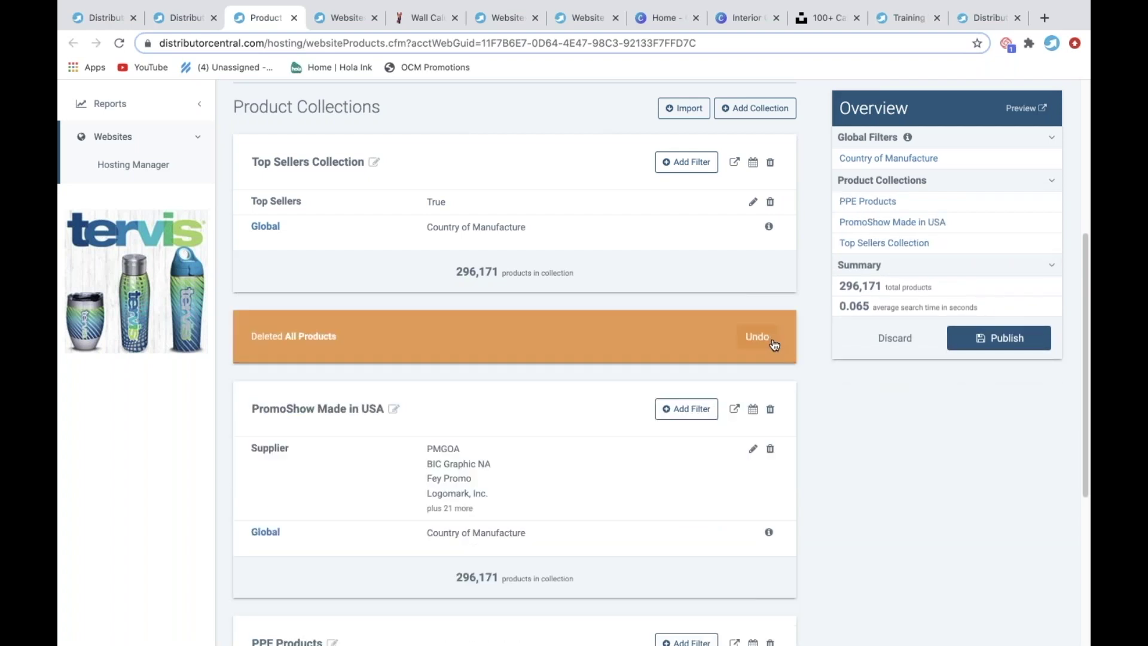
click(771, 409)
click(771, 479)
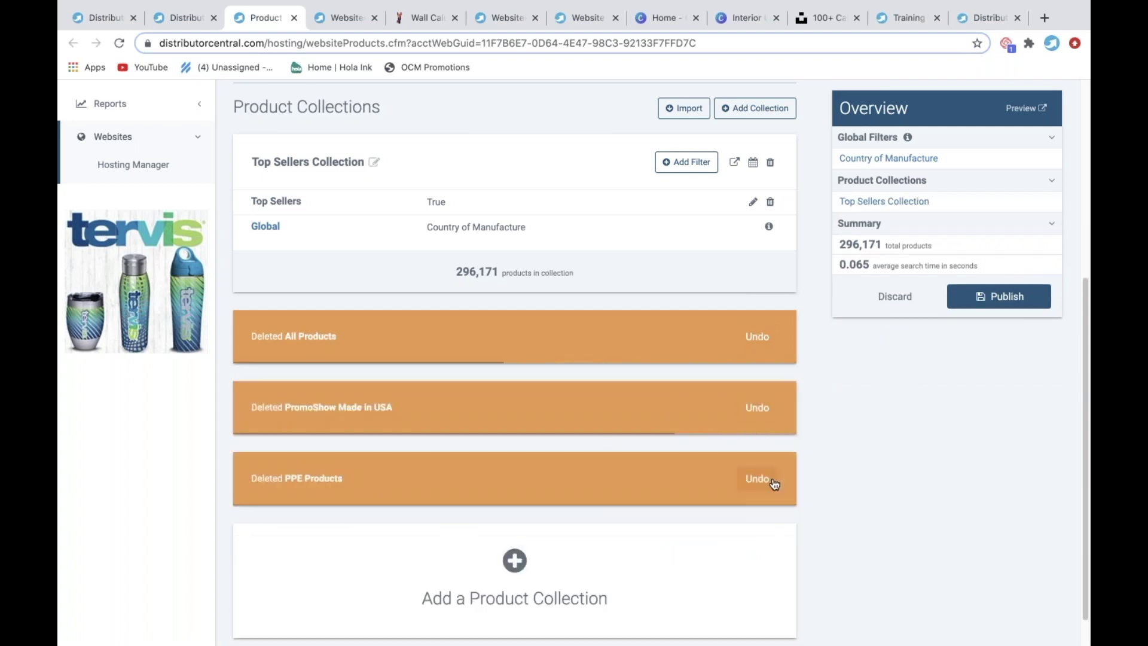
Delete the Top Sellers Collection and remove the Country of Manufacture global filter.
scroll(744, 284, up, 2)
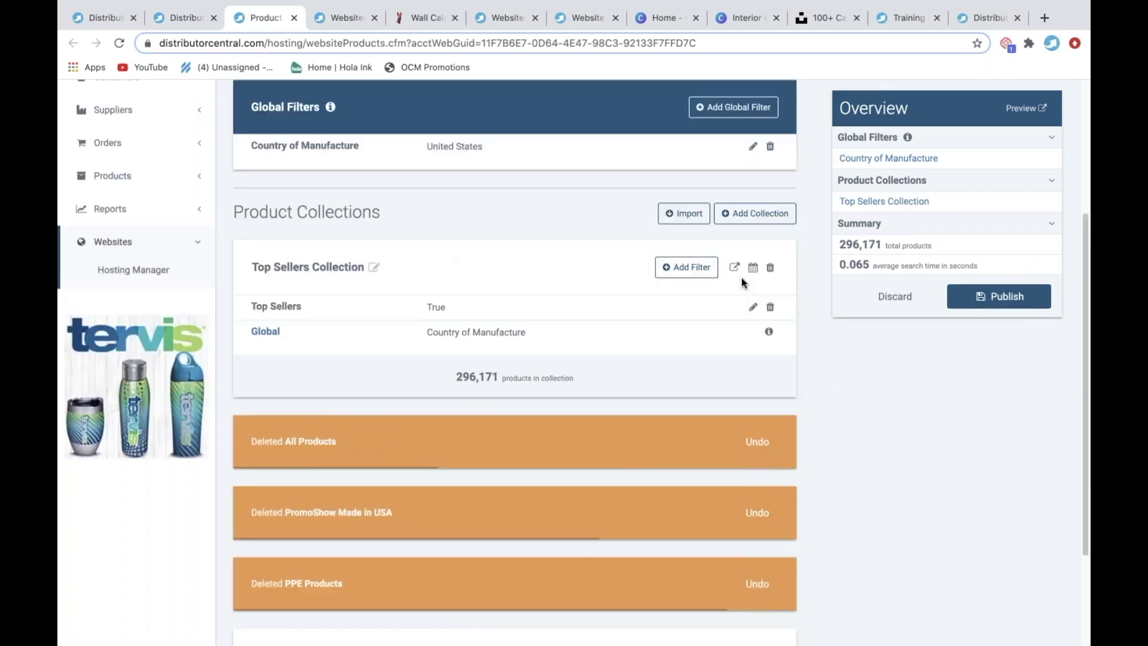
click(771, 268)
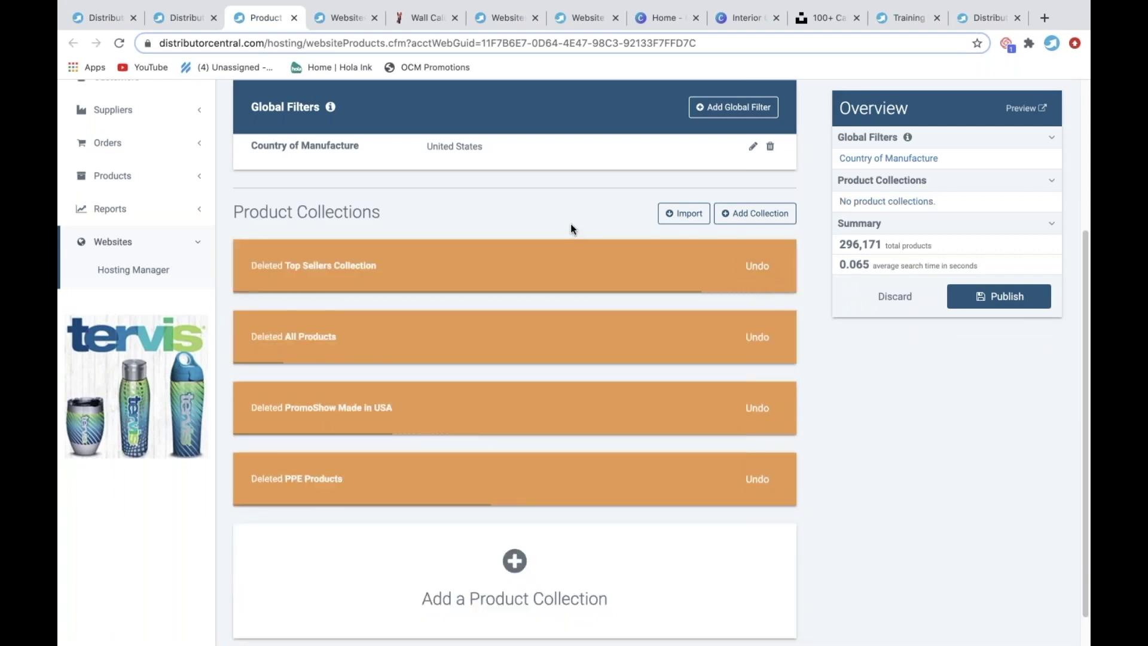
scroll(571, 227, up, 2)
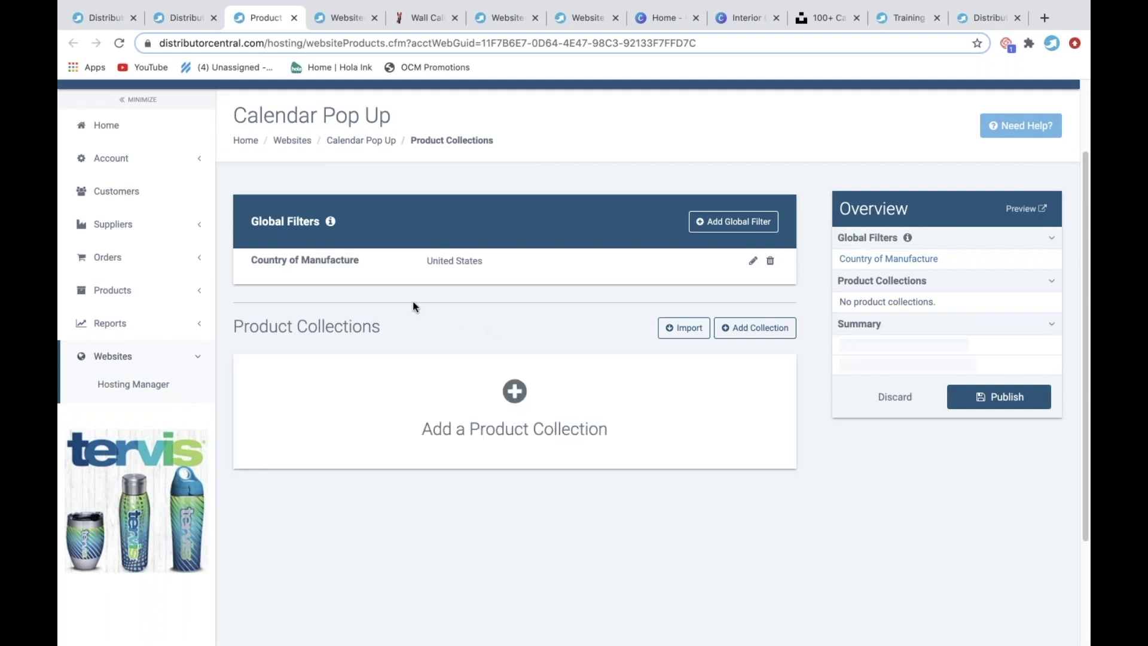
click(770, 262)
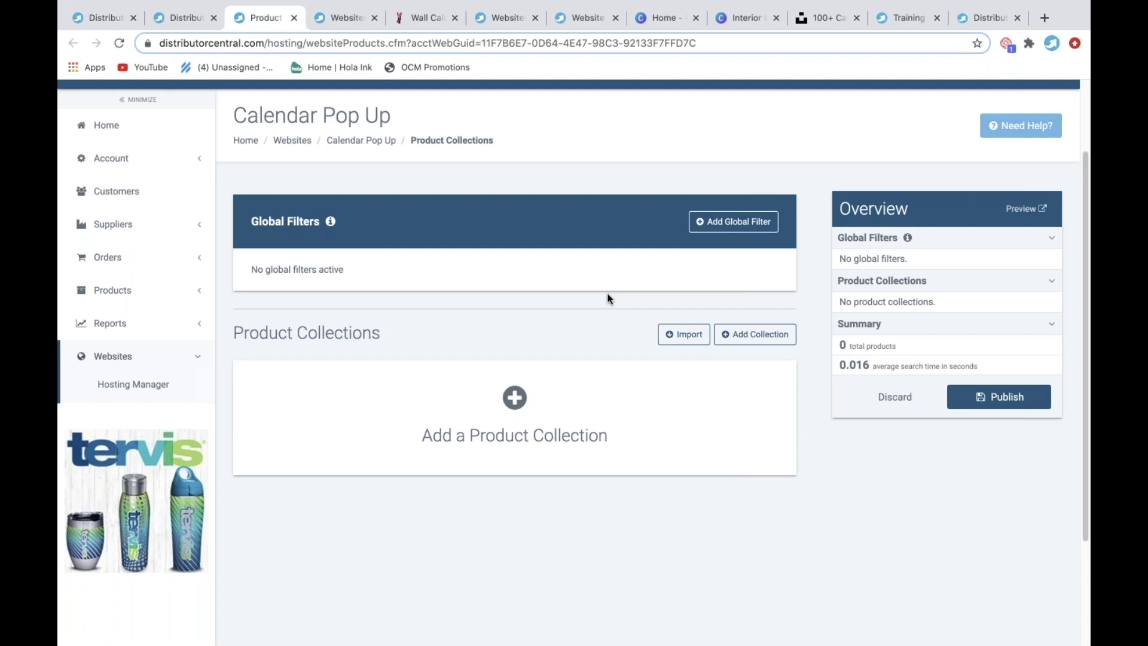
Add a new product collection and name it Wall Calendars.
click(516, 400)
click(339, 240)
text(Wall )
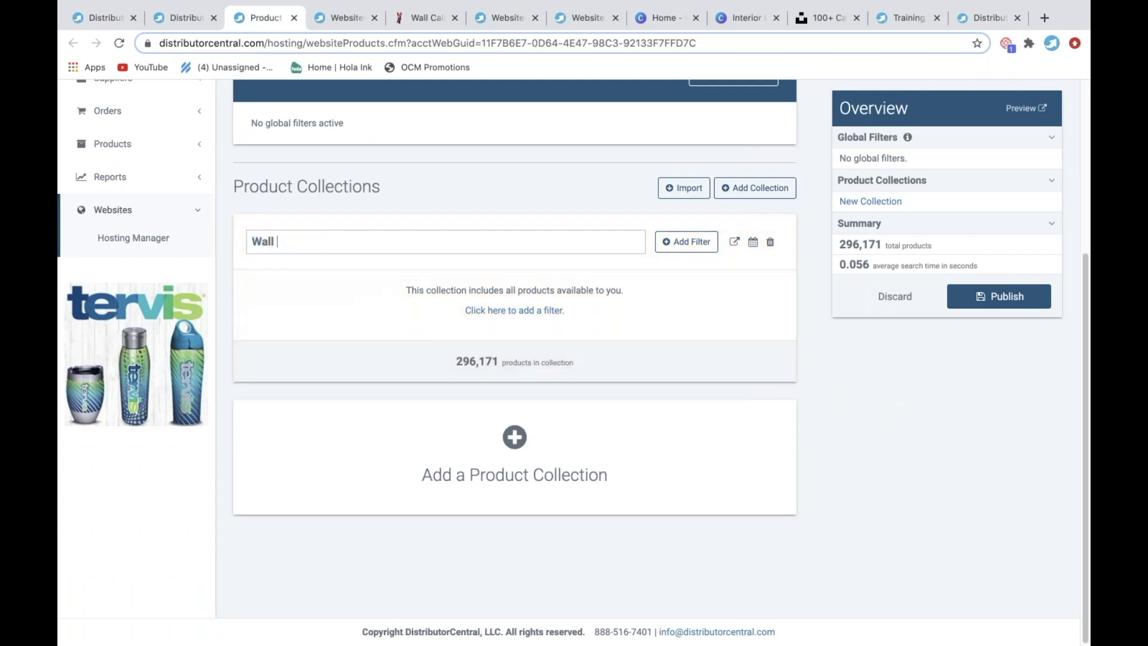
text(Calendars)
Add a Supplier filter to the Wall Calendars collection that includes only TradeNet Publishing.
click(686, 242)
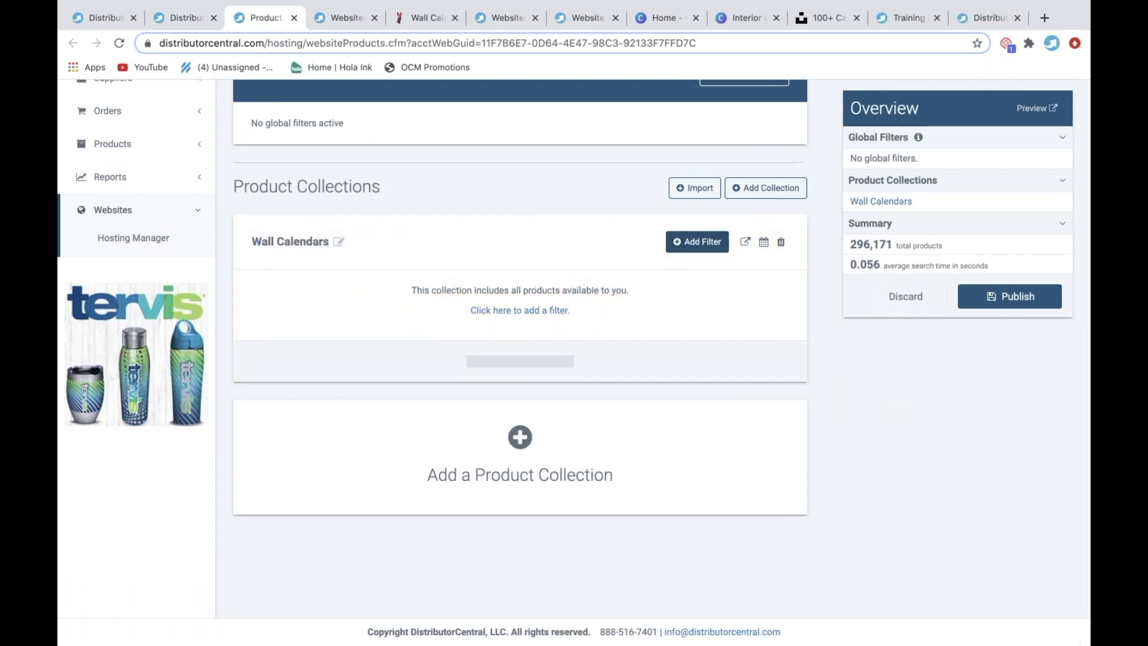
click(291, 332)
click(525, 202)
text(trade)
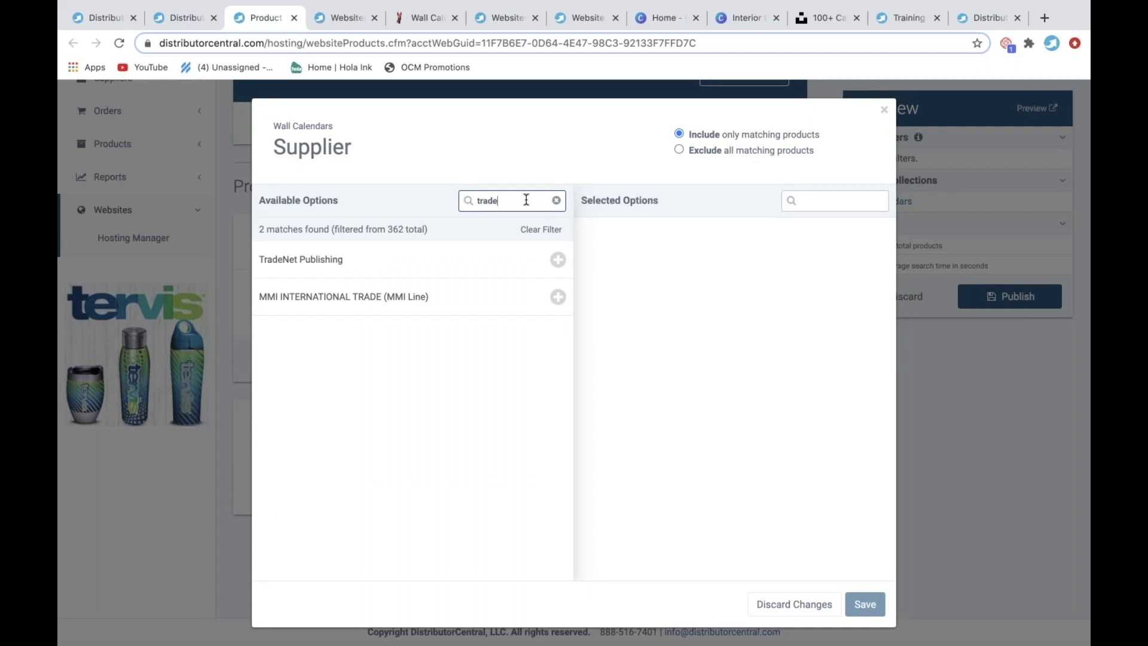
click(321, 259)
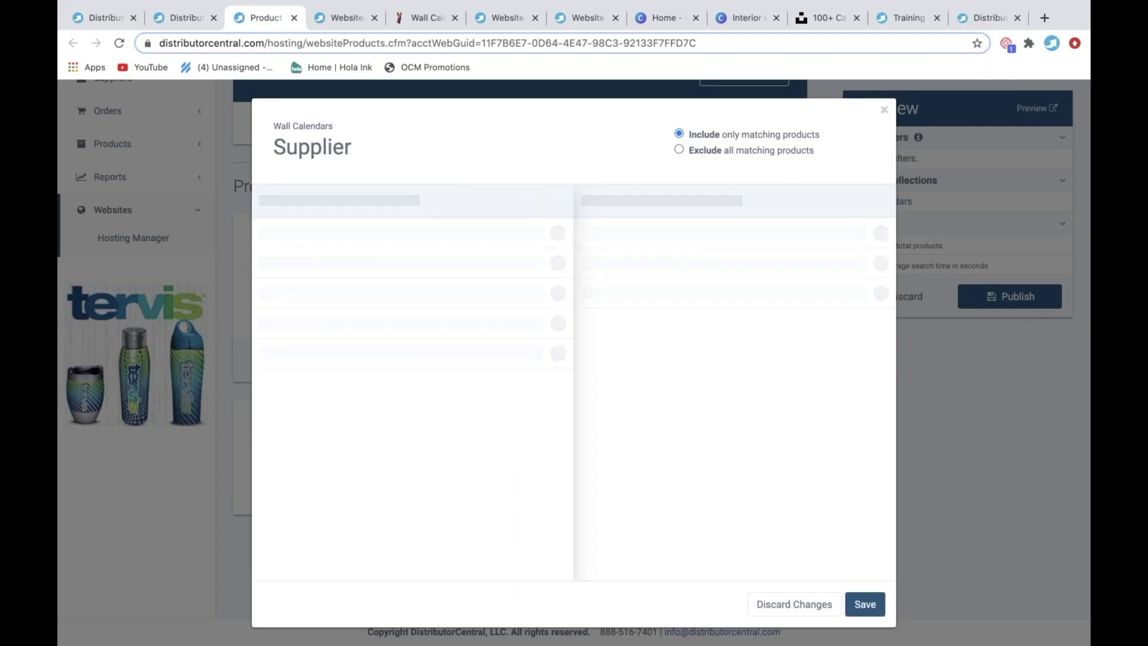
click(868, 603)
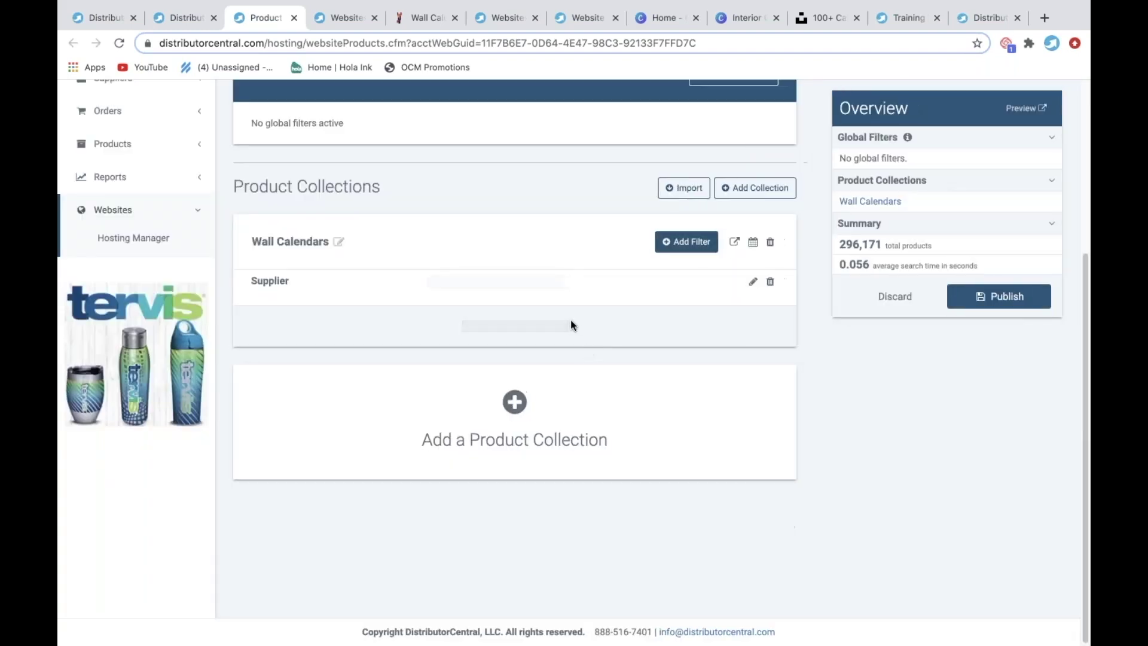
Add a Subcategory filter to the Wall Calendars collection that includes only Wall Calendars.
click(687, 244)
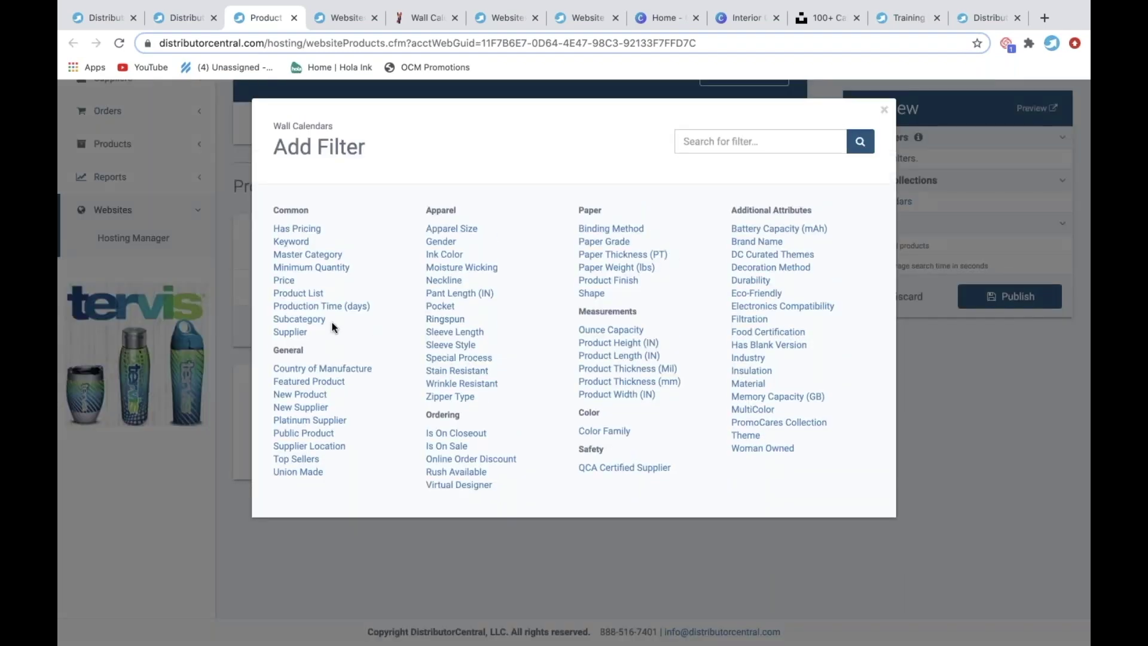
click(321, 325)
click(519, 199)
text(calend)
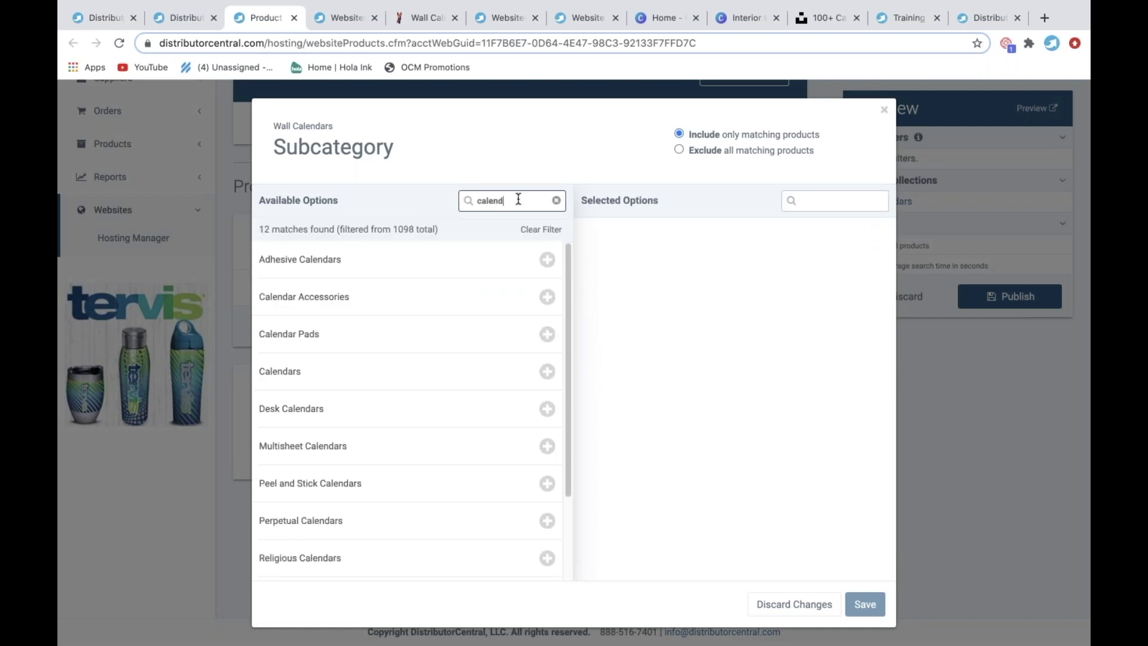
text(ar)
scroll(315, 541, down, 2)
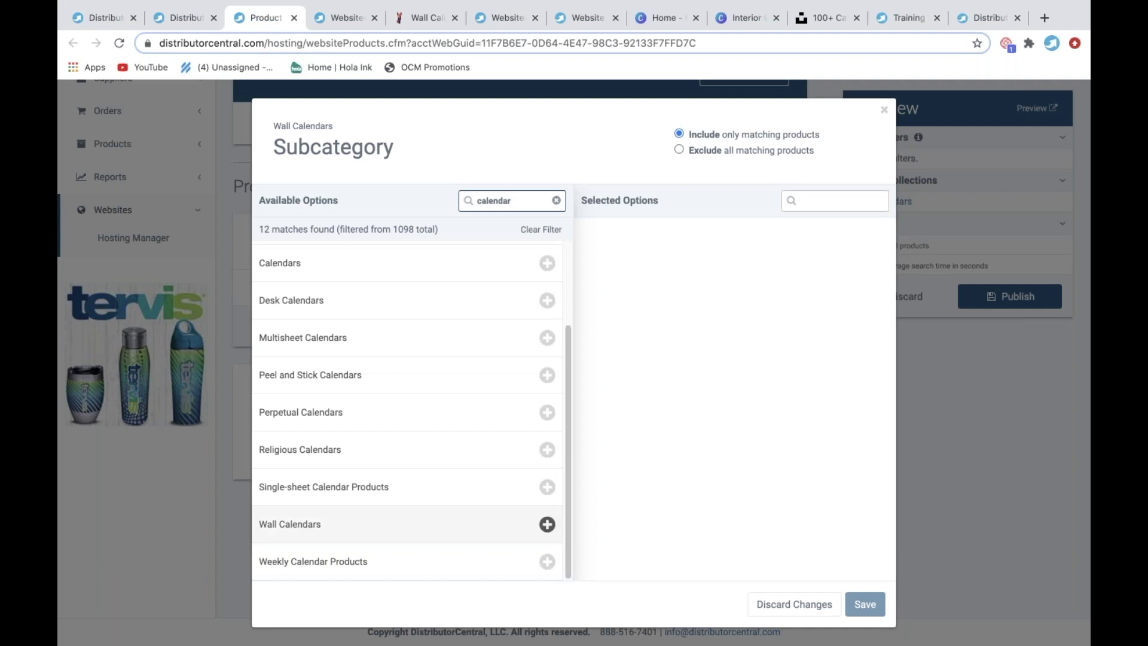
click(309, 531)
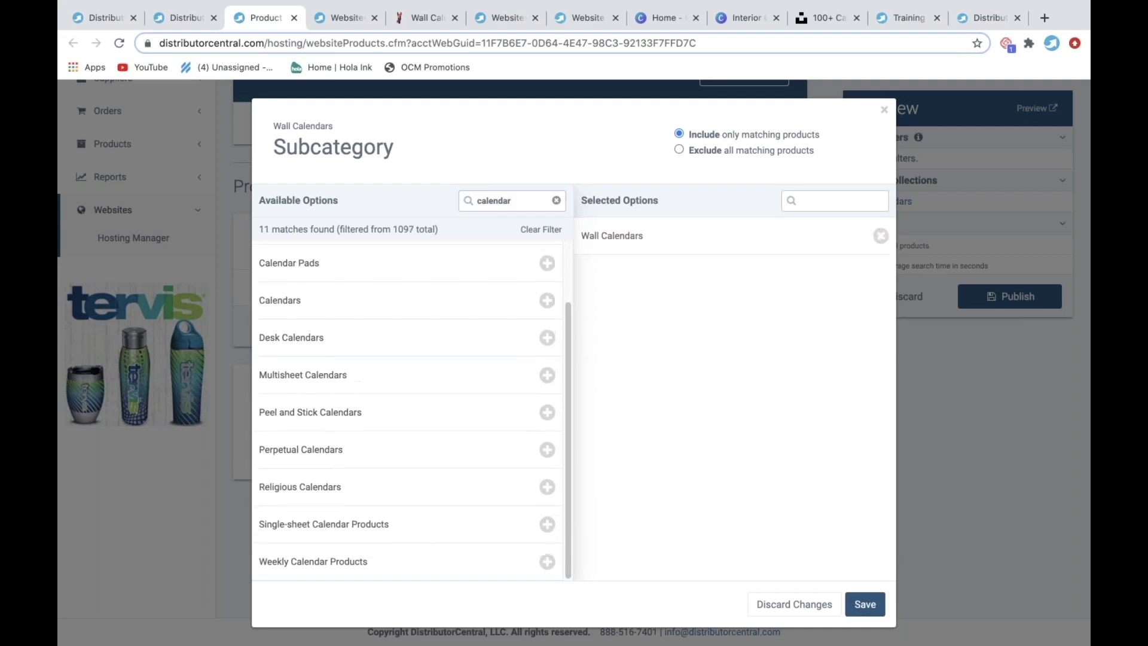
click(864, 604)
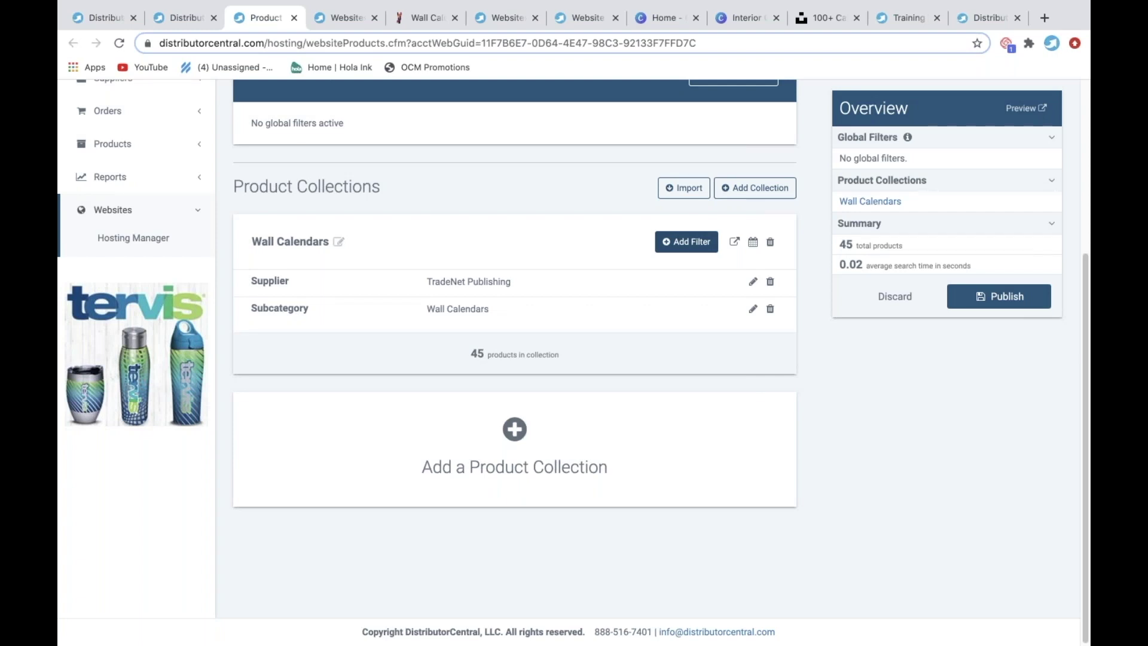
Add another product collection and name it Desk Calendars.
click(548, 394)
click(341, 326)
text(Desk Calendars)
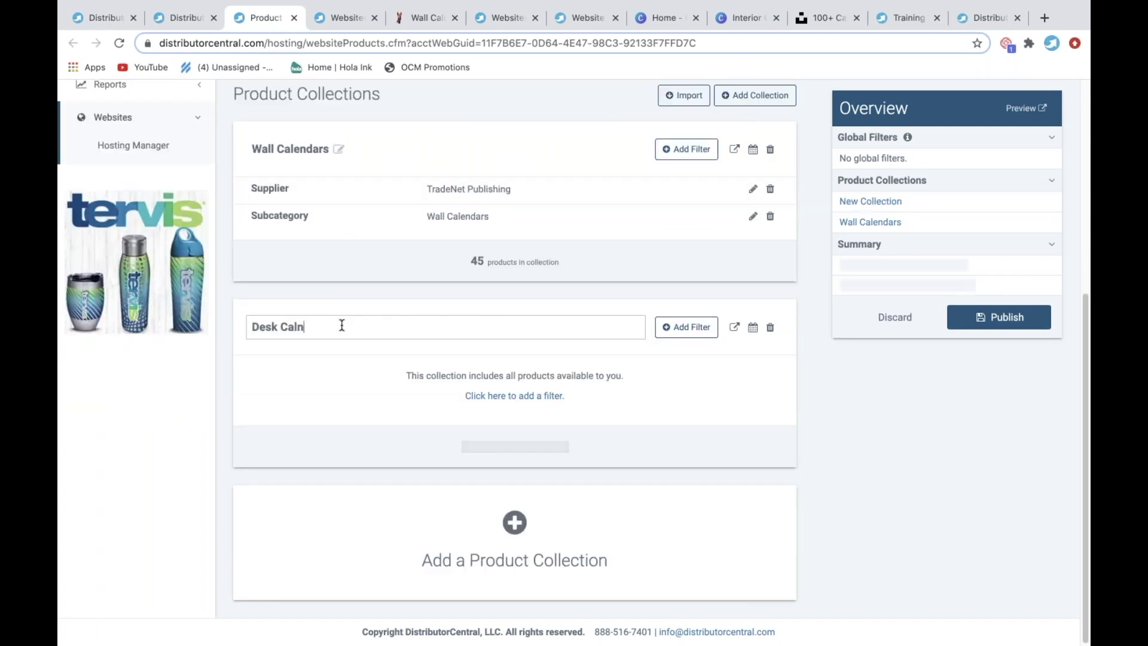
click(687, 327)
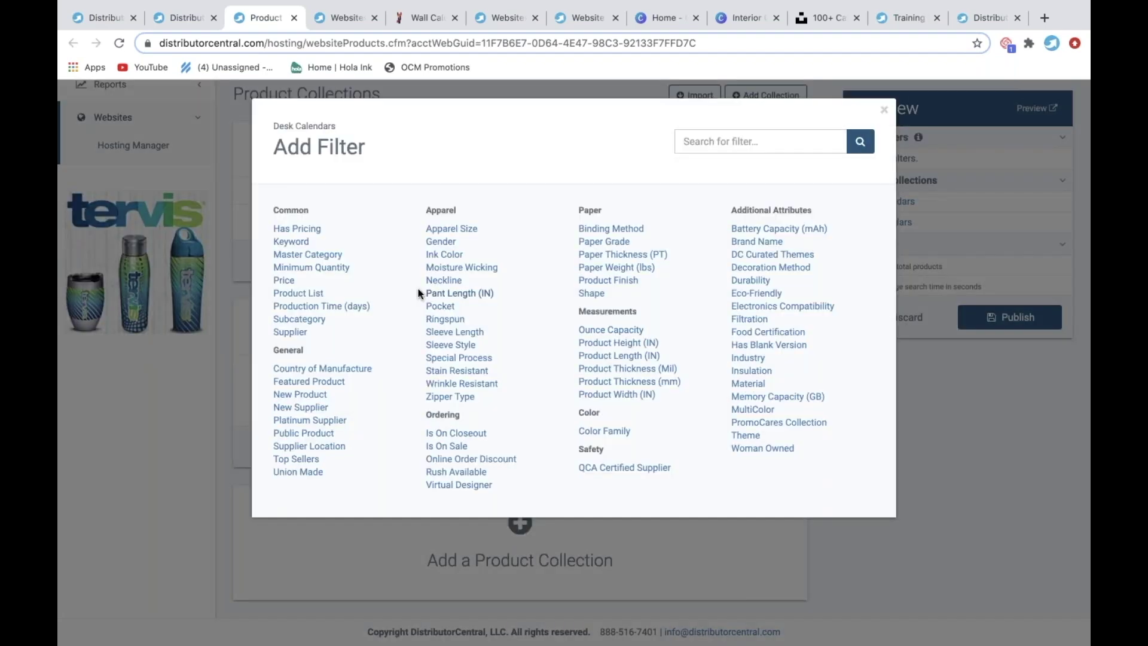
click(329, 256)
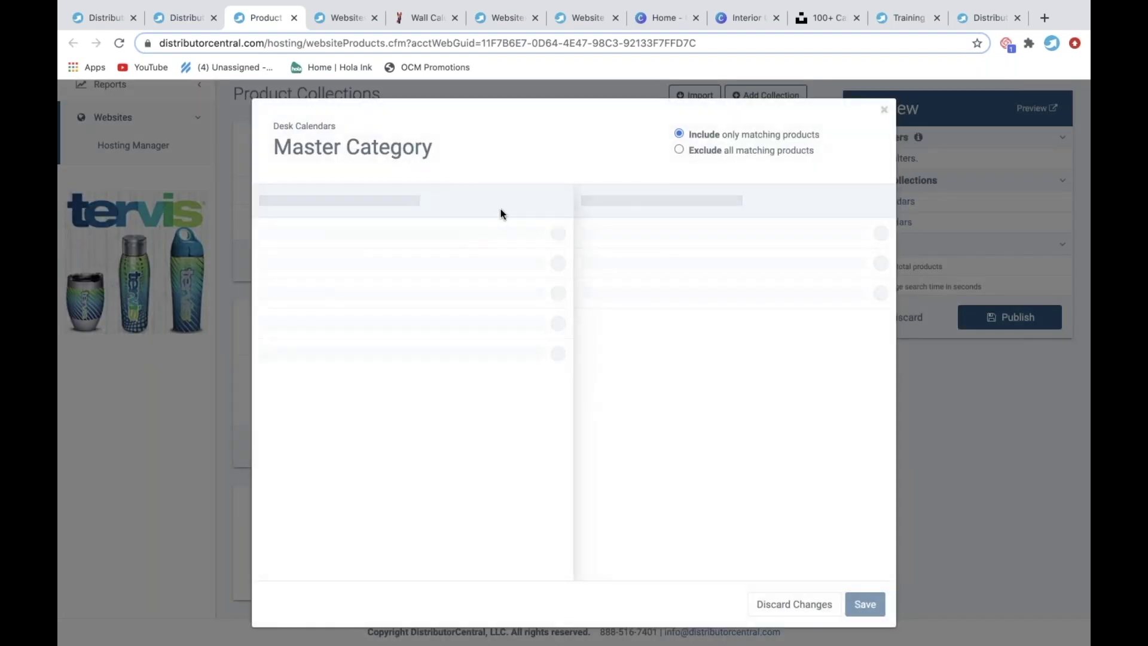
click(884, 110)
Add a Subcategory filter to the Desk Calendars collection that includes only Desk Calendars.
click(687, 328)
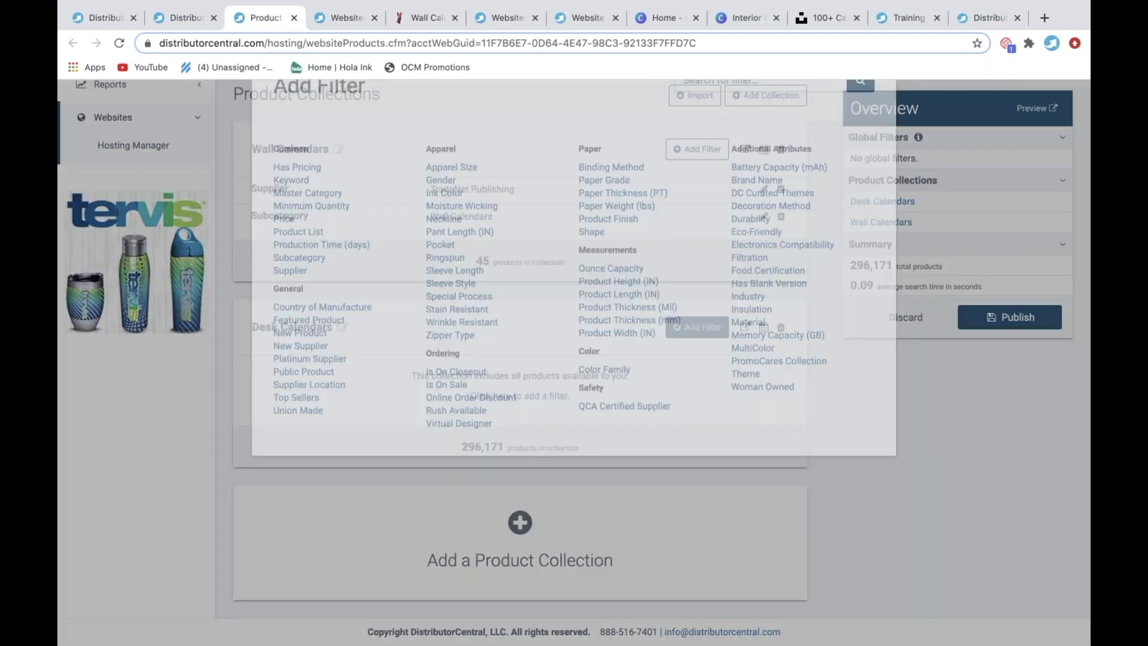
click(302, 320)
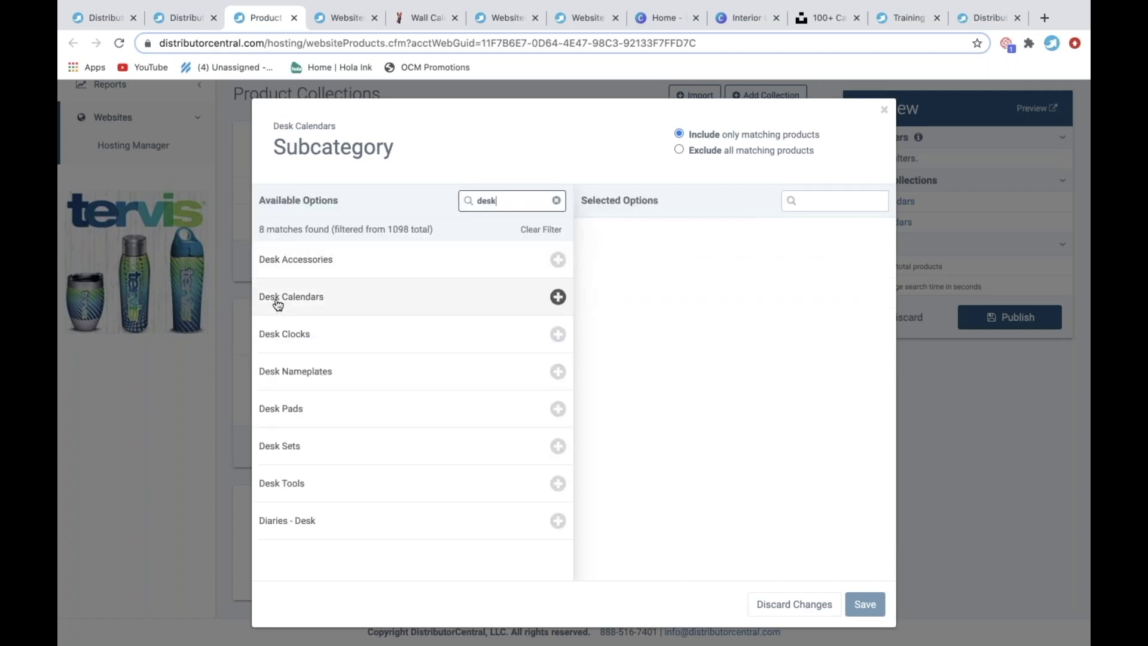
click(278, 304)
click(865, 603)
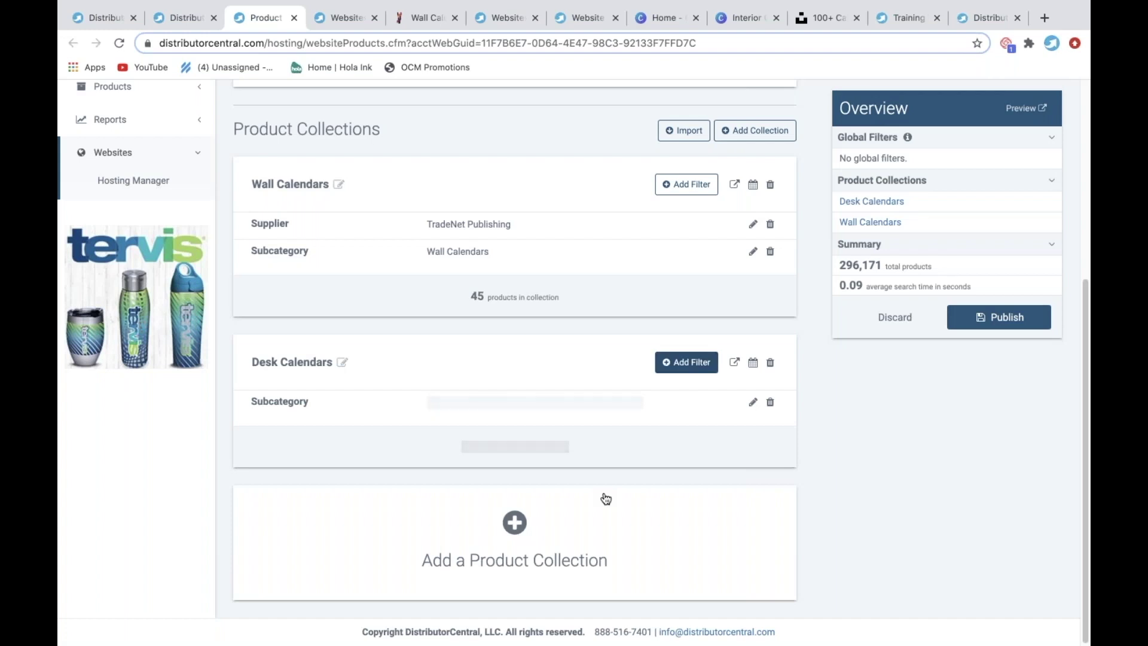
Add a third product collection and name it Planners.
scroll(625, 495, up, 1)
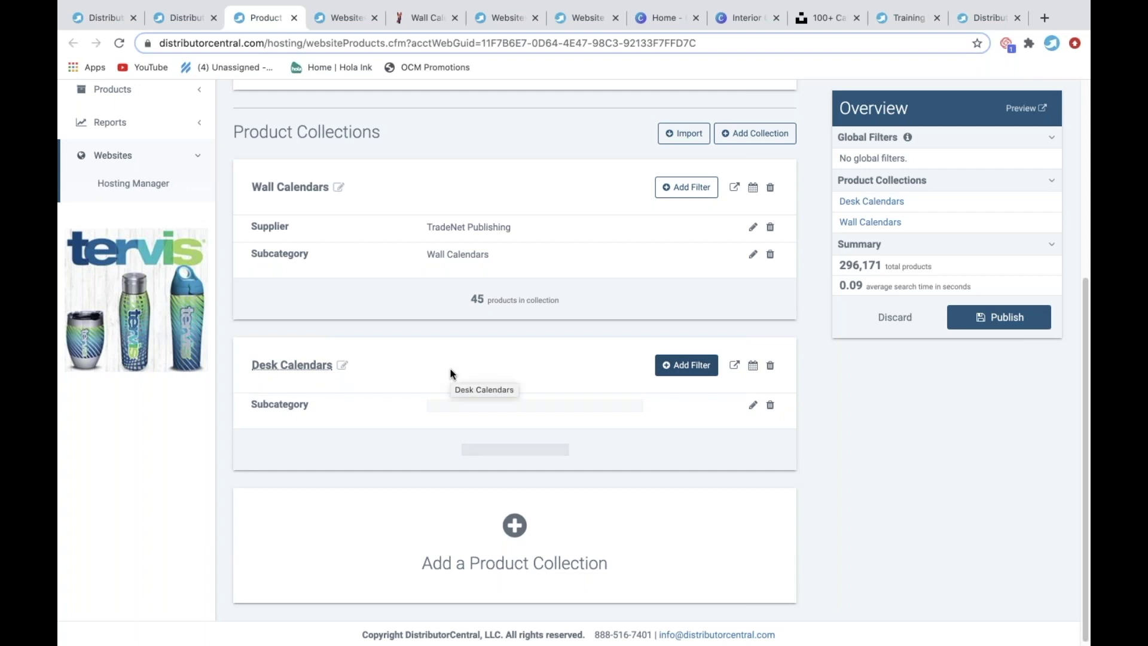
scroll(479, 379, down, 1)
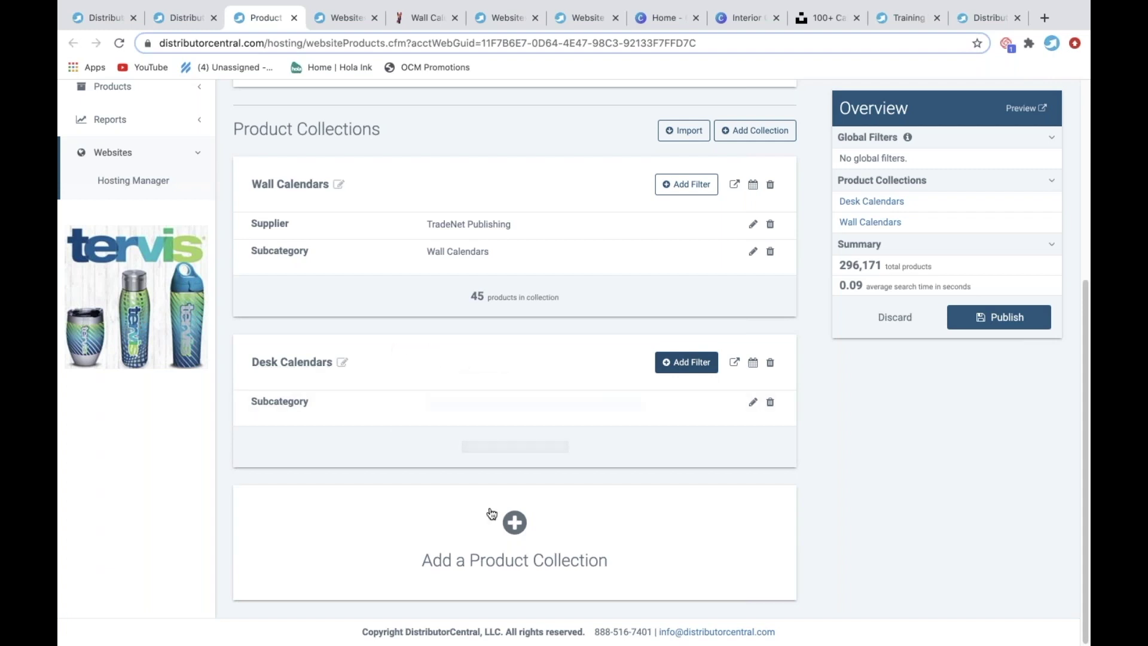
click(515, 523)
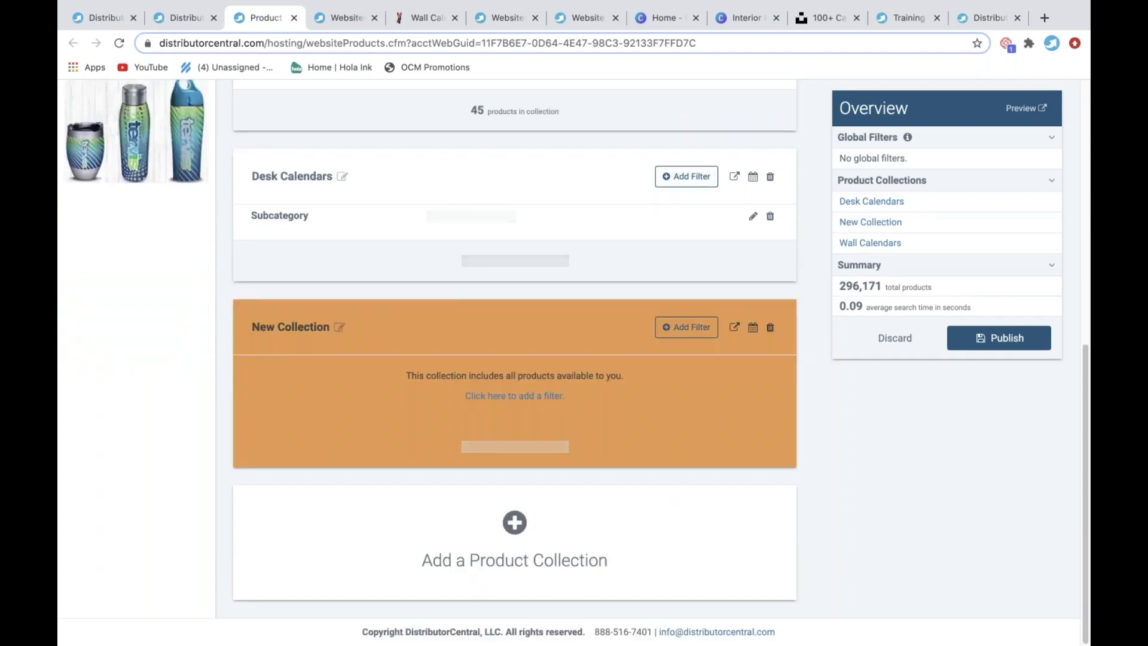
click(339, 326)
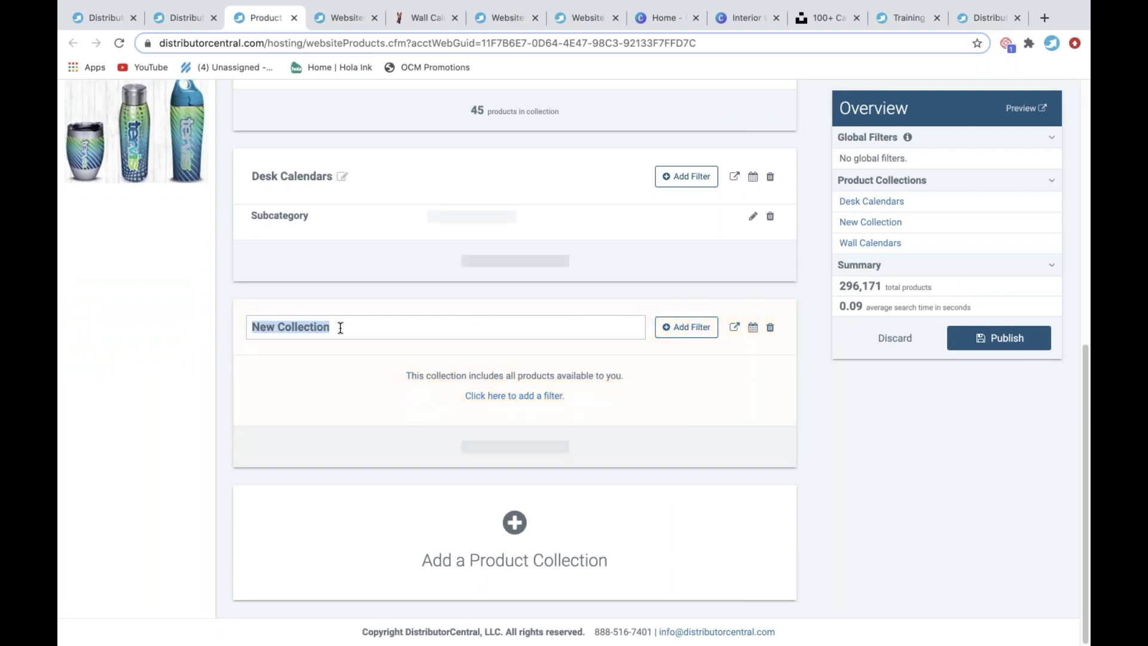
text(Planners)
Add a Master Category filter to the Planners collection that includes only Calendars.
click(686, 333)
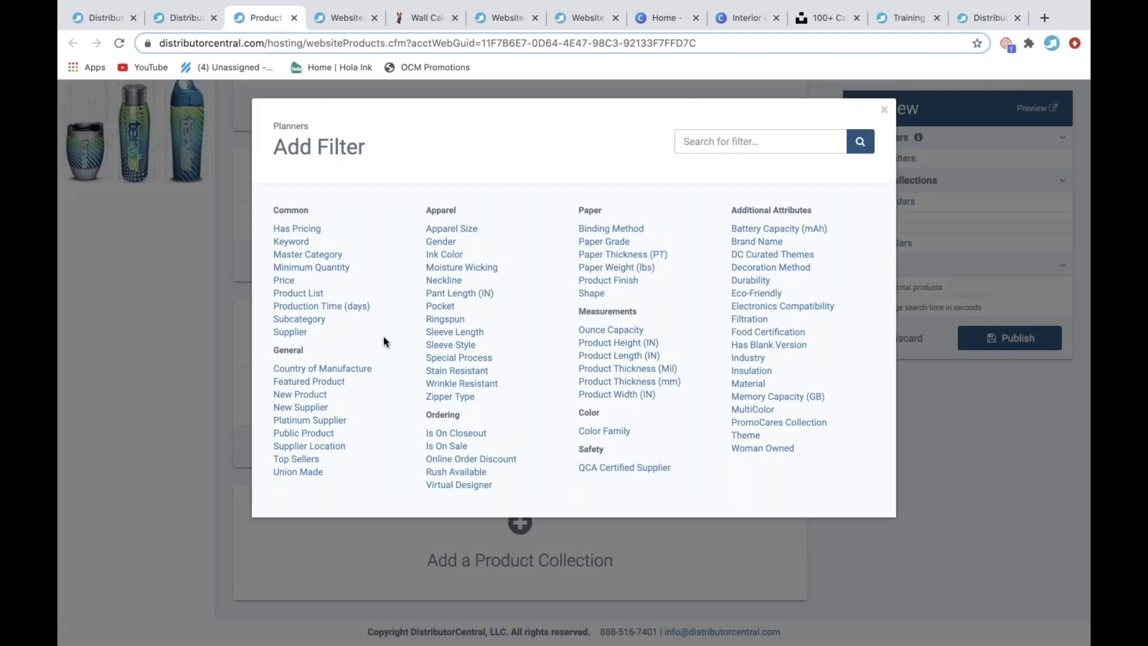
click(327, 255)
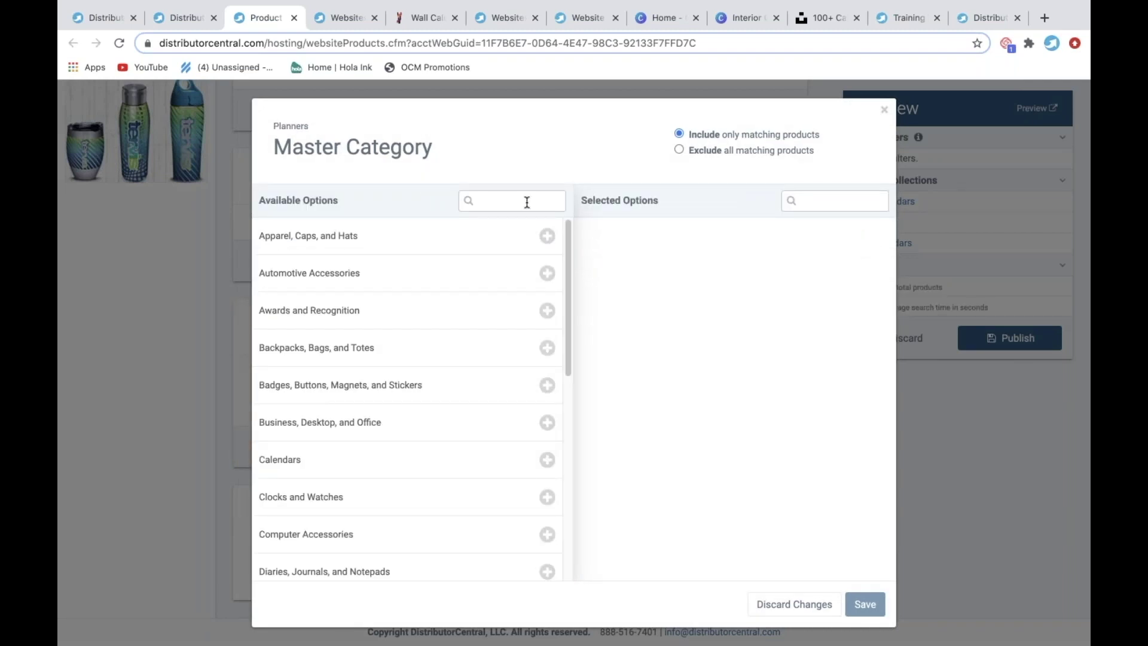
click(526, 202)
text(cale)
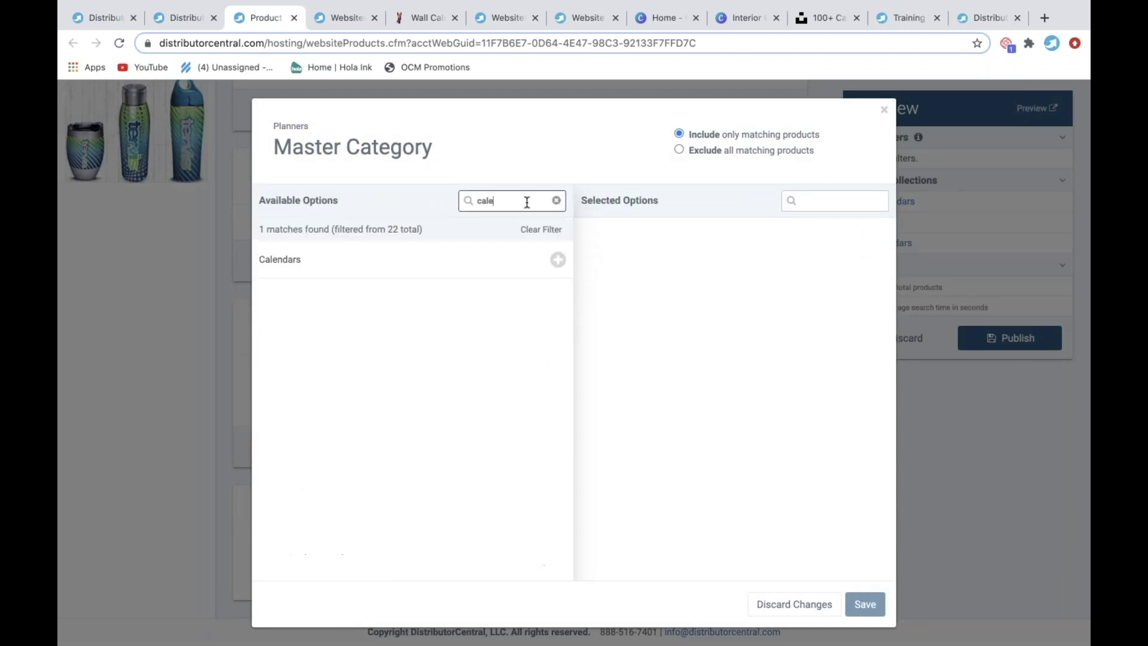
click(547, 259)
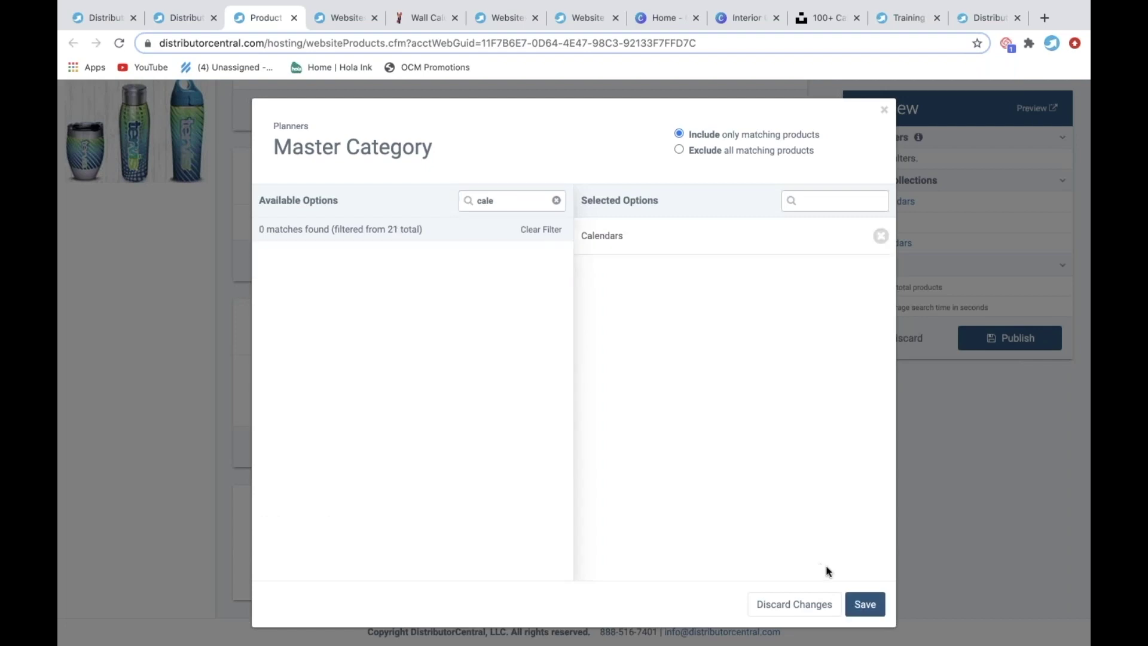
click(865, 604)
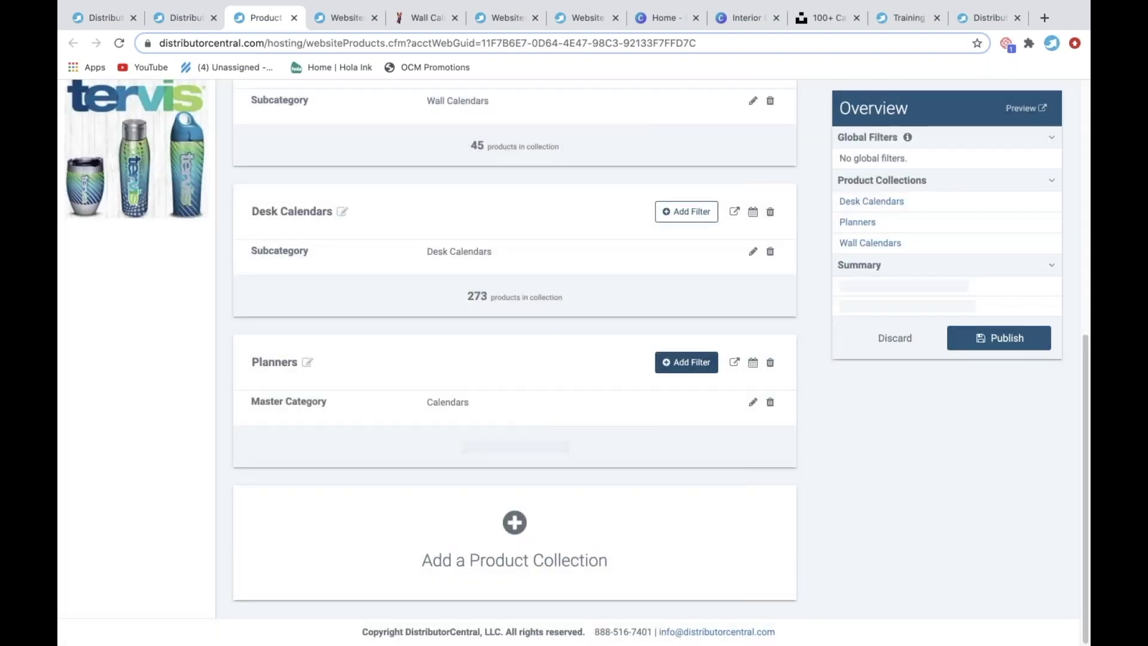
Add a Subcategory filter to the Planners collection that includes only Planners / Organizers.
click(681, 360)
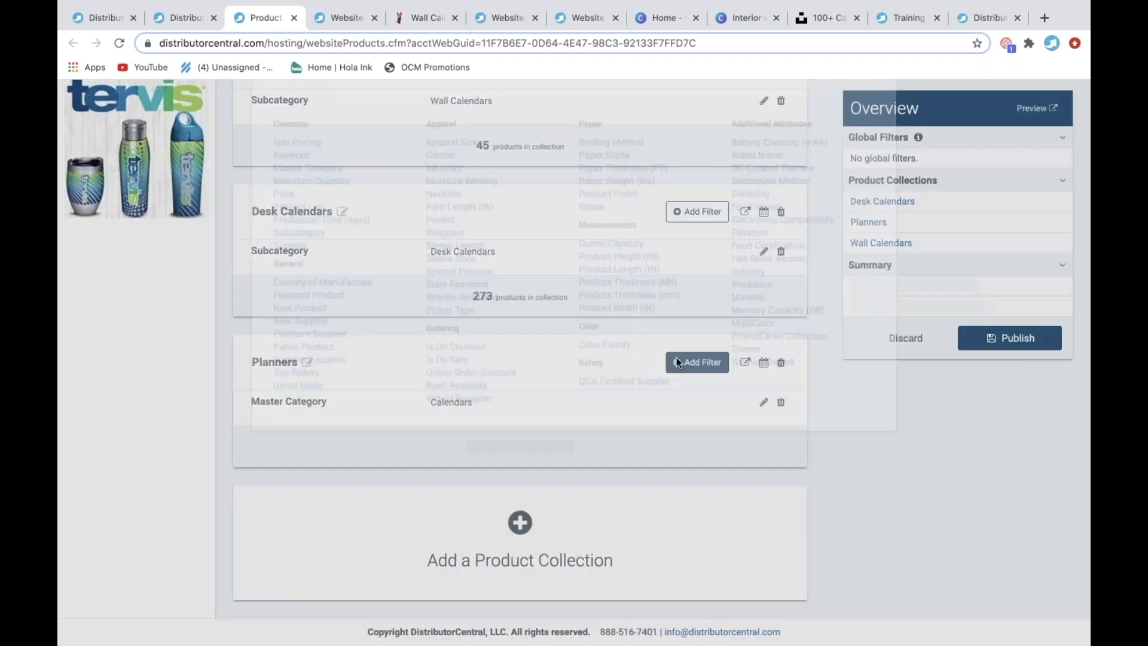
click(314, 319)
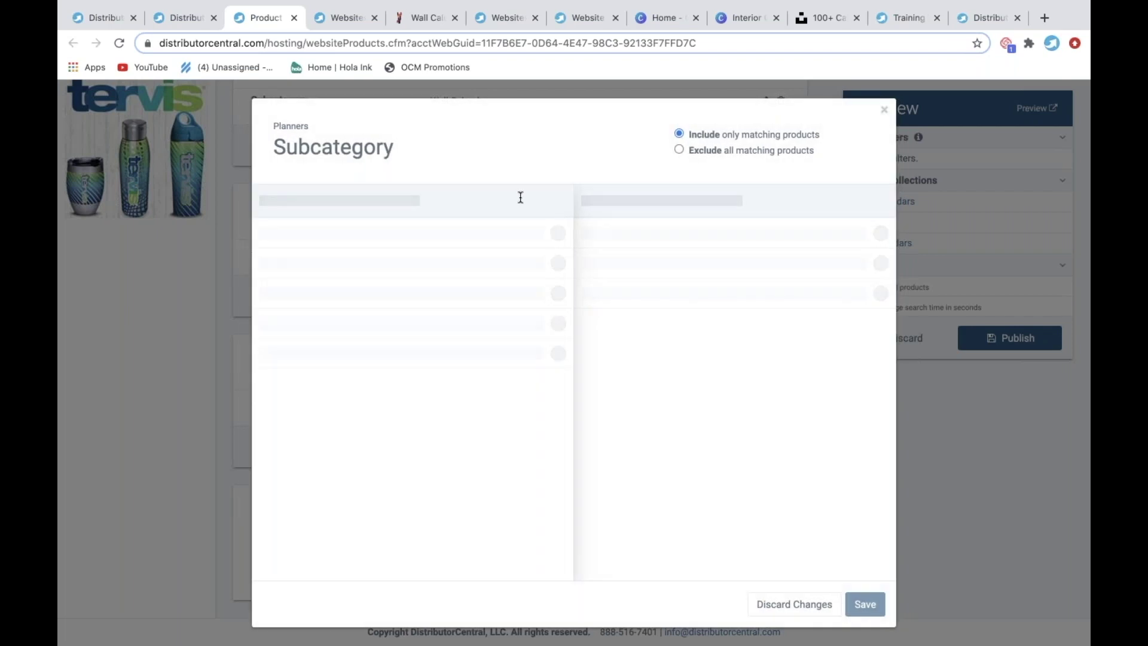
click(521, 199)
text(l)
text(lann)
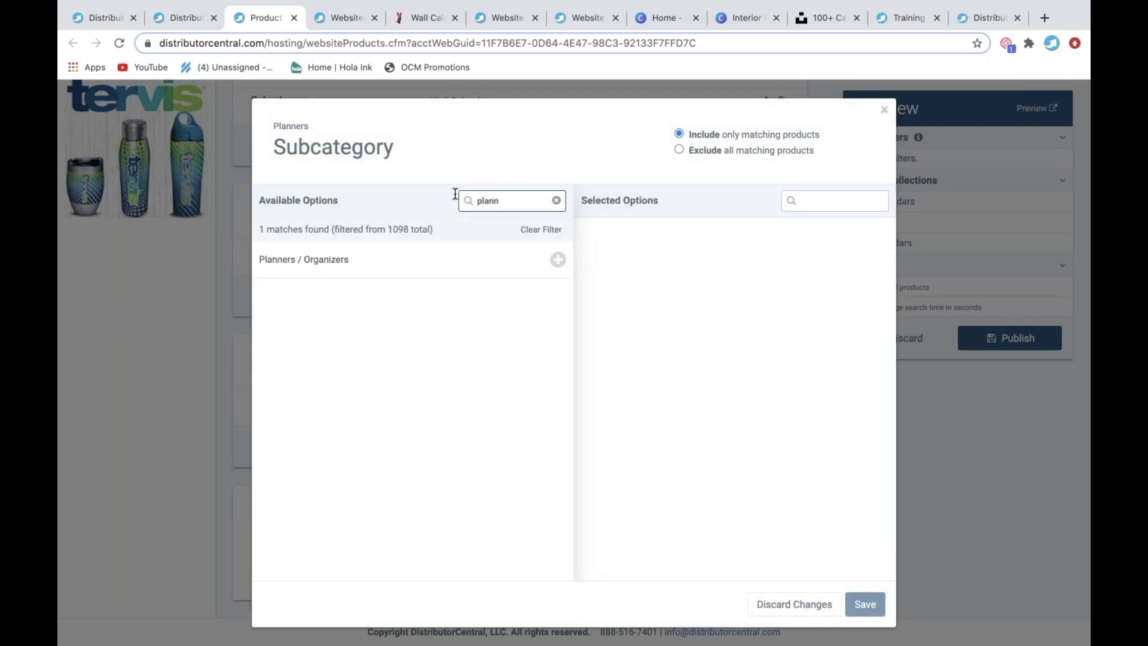
click(363, 260)
click(865, 604)
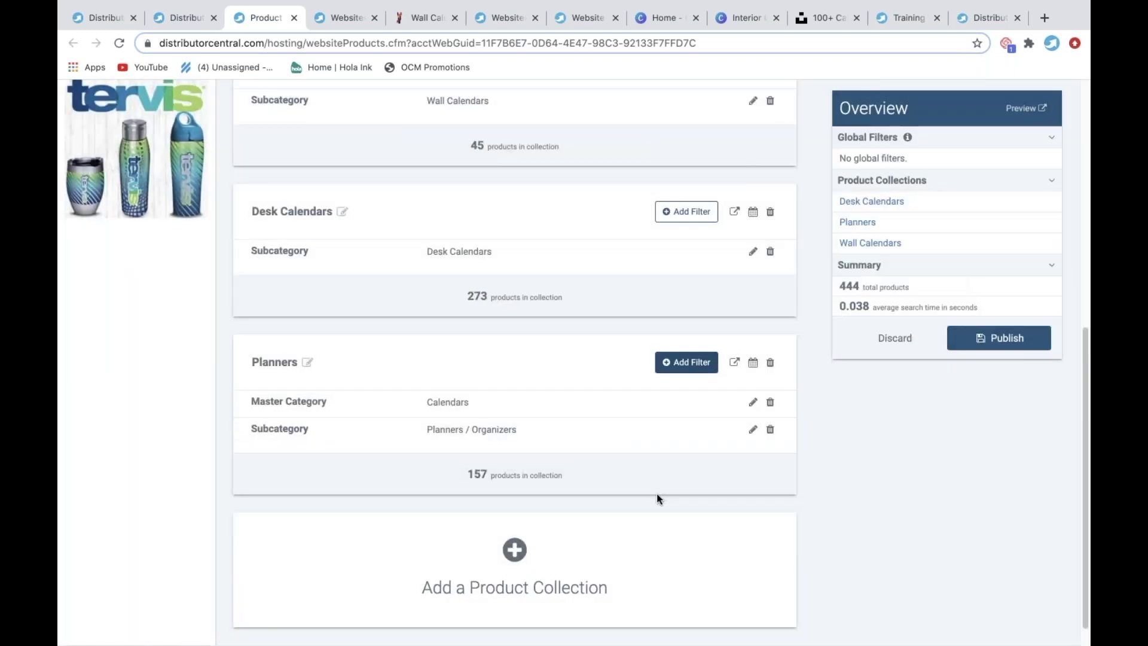
Add a fourth product collection and name it Magnetic Calendars.
scroll(654, 499, down, 1)
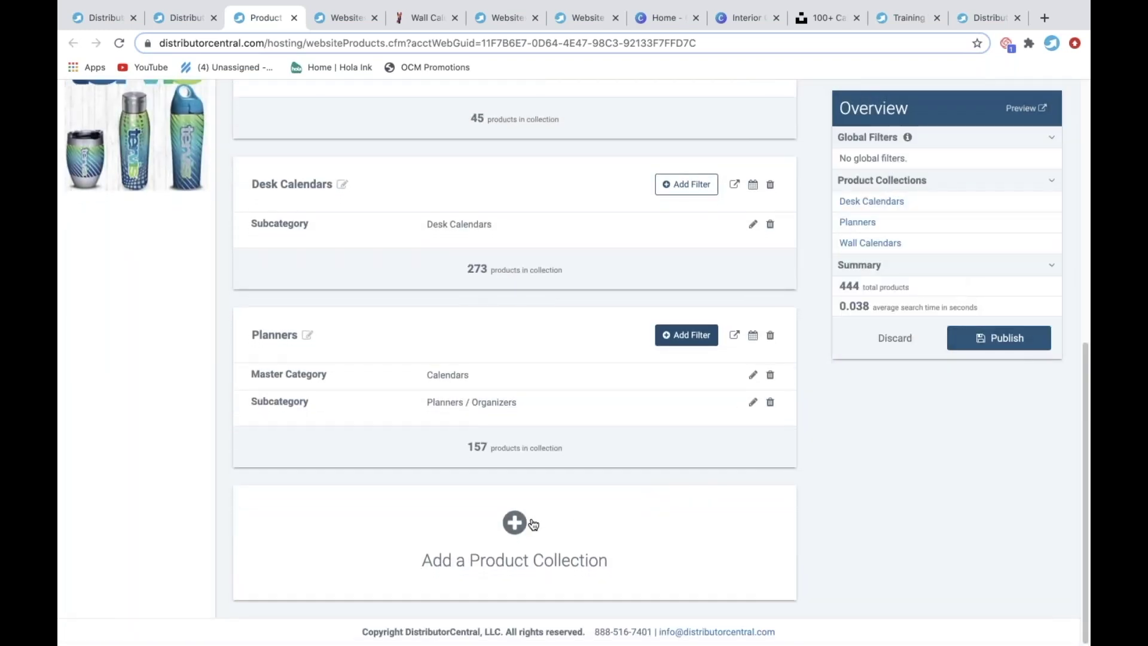
click(514, 522)
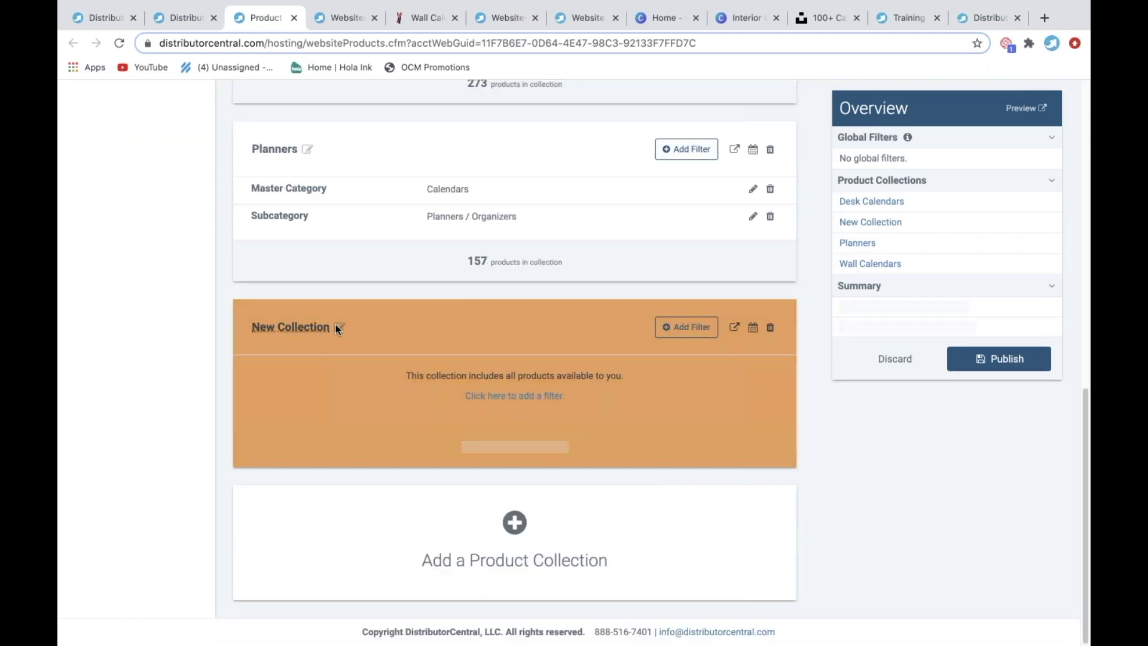
click(339, 327)
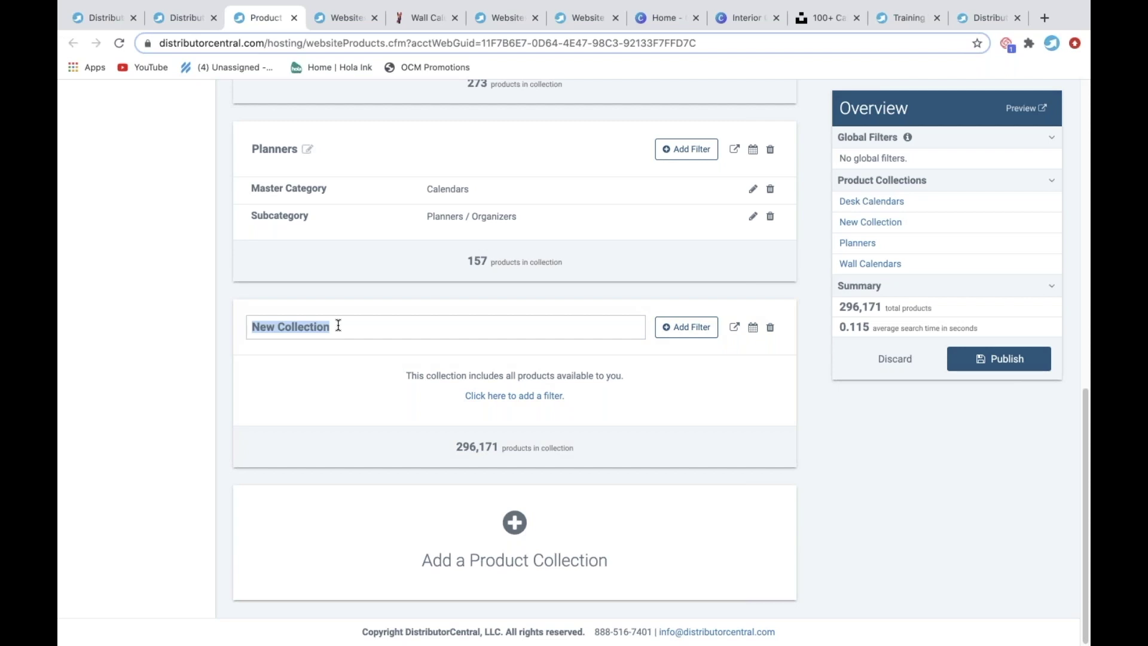
text(Magnetic C)
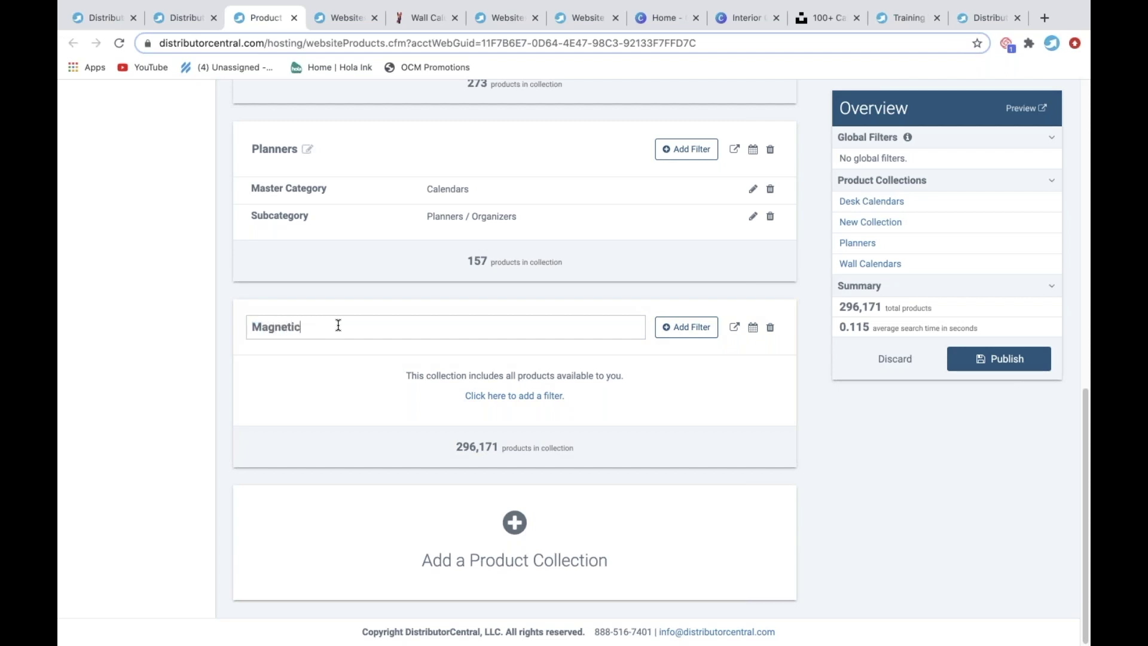
text(alendars)
Add a Supplier filter to the Magnetic Calendars collection that includes only TradeNet Publishing.
click(691, 333)
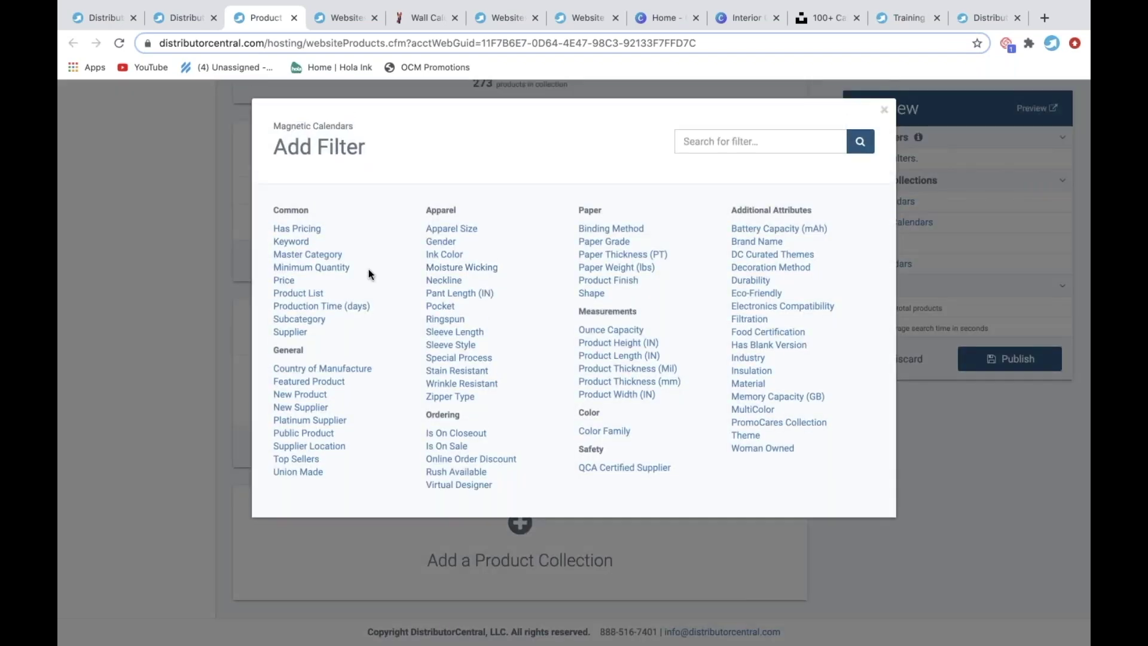
click(295, 334)
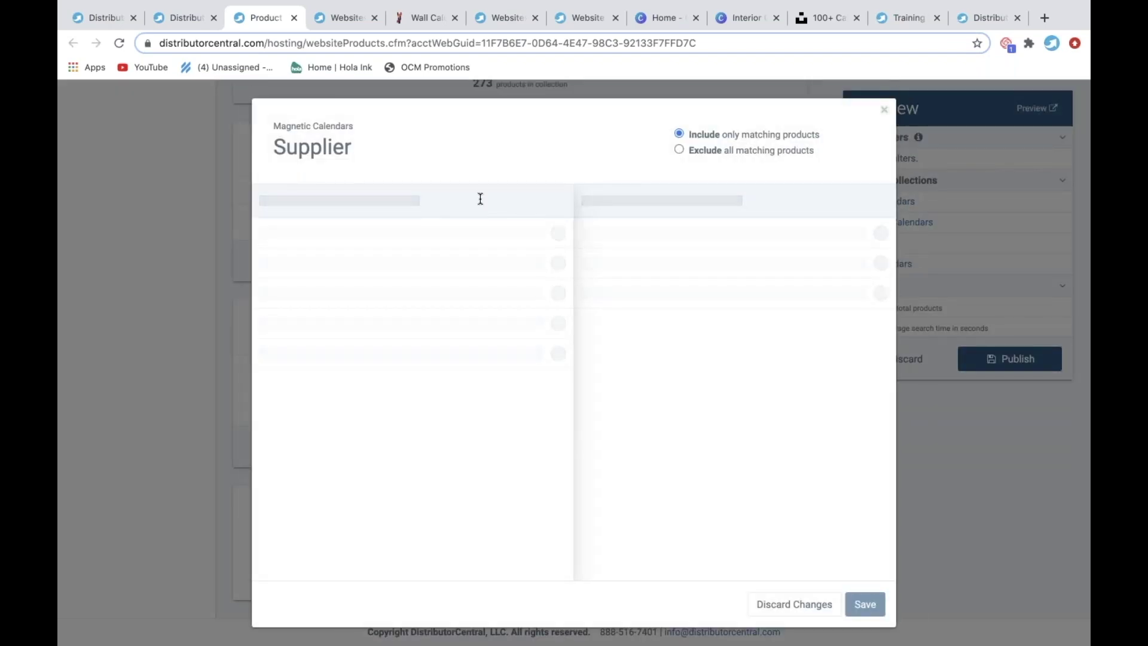
click(480, 199)
text(trade)
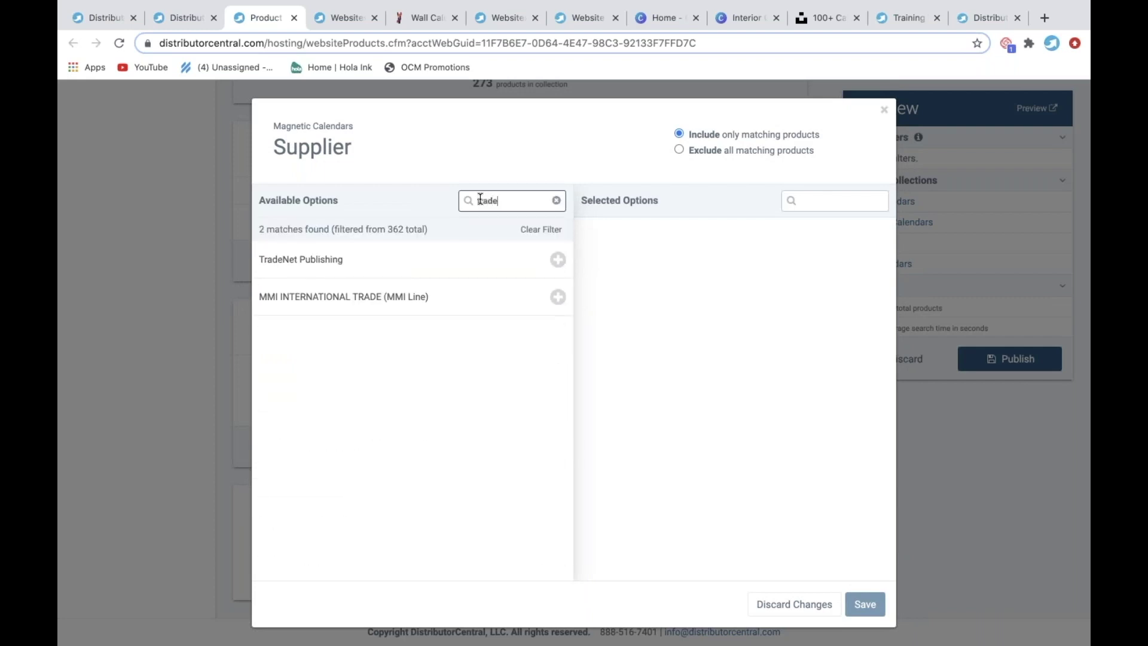
click(419, 256)
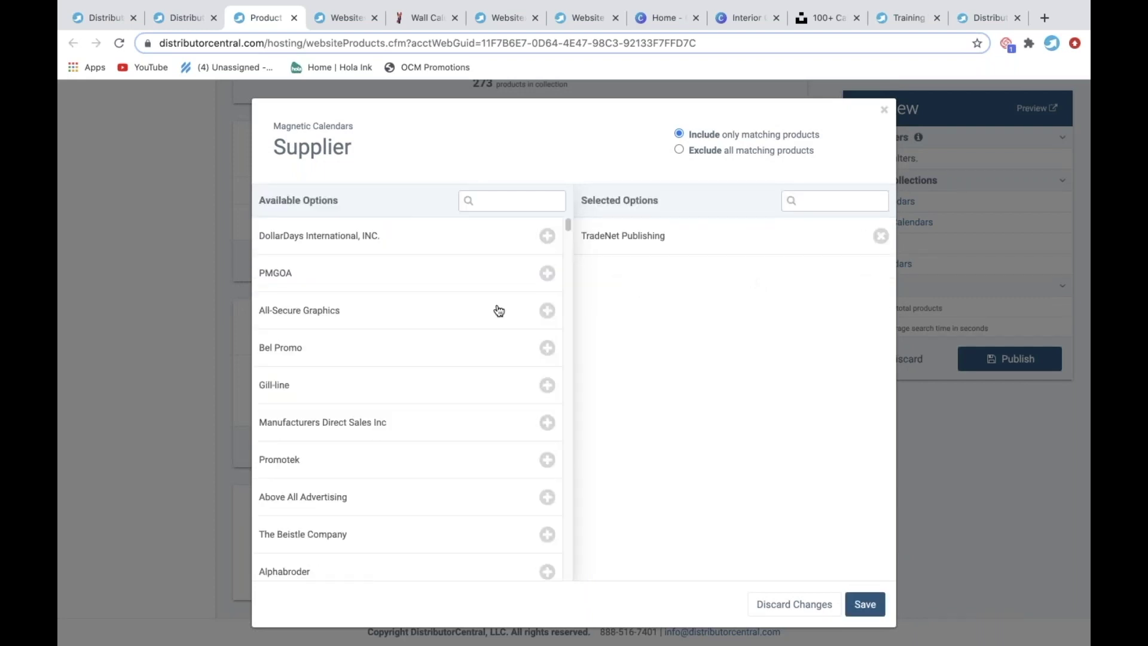
click(865, 603)
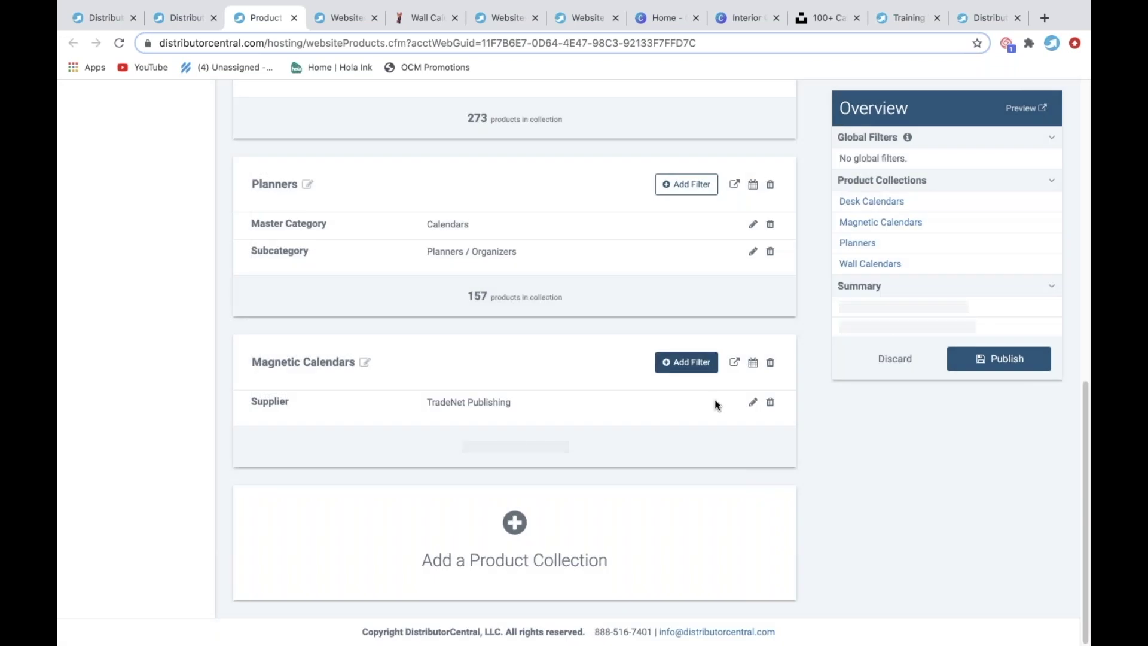
Add a Master Category filter to the Magnetic Calendars collection that includes only Calendars.
click(697, 363)
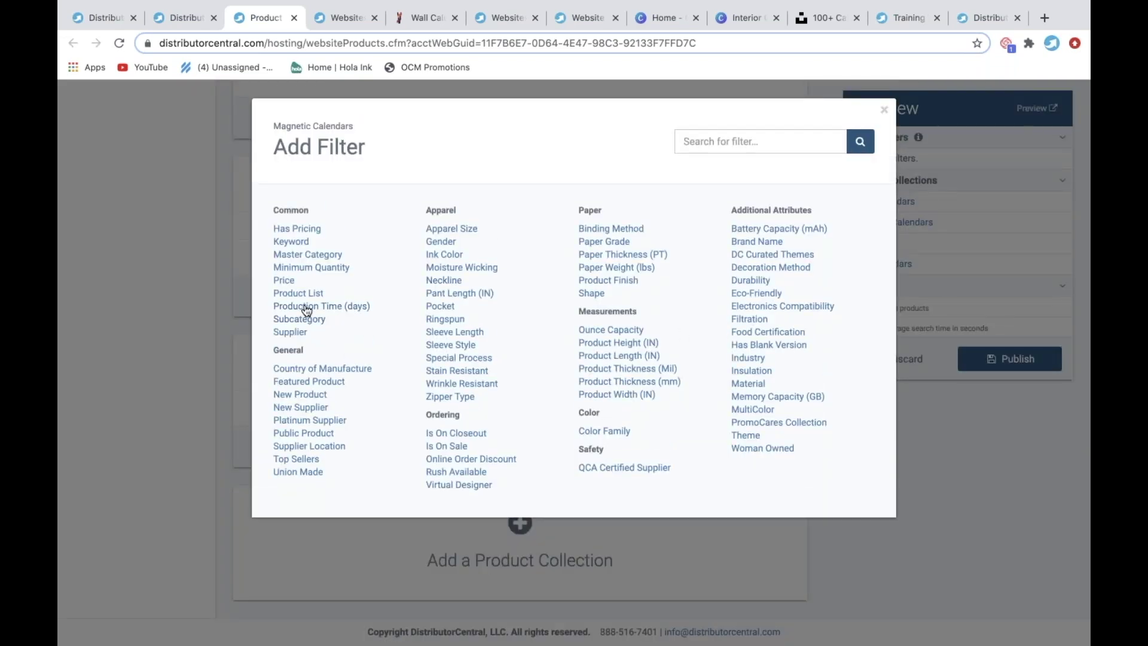
click(296, 254)
click(521, 201)
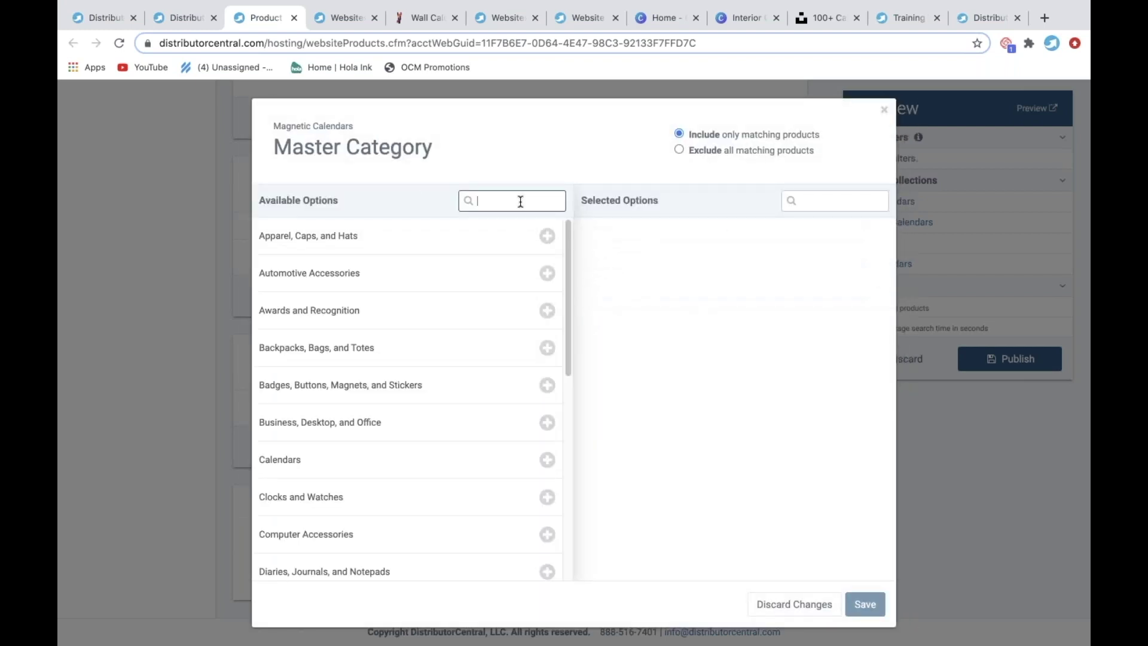
text(cale)
click(557, 260)
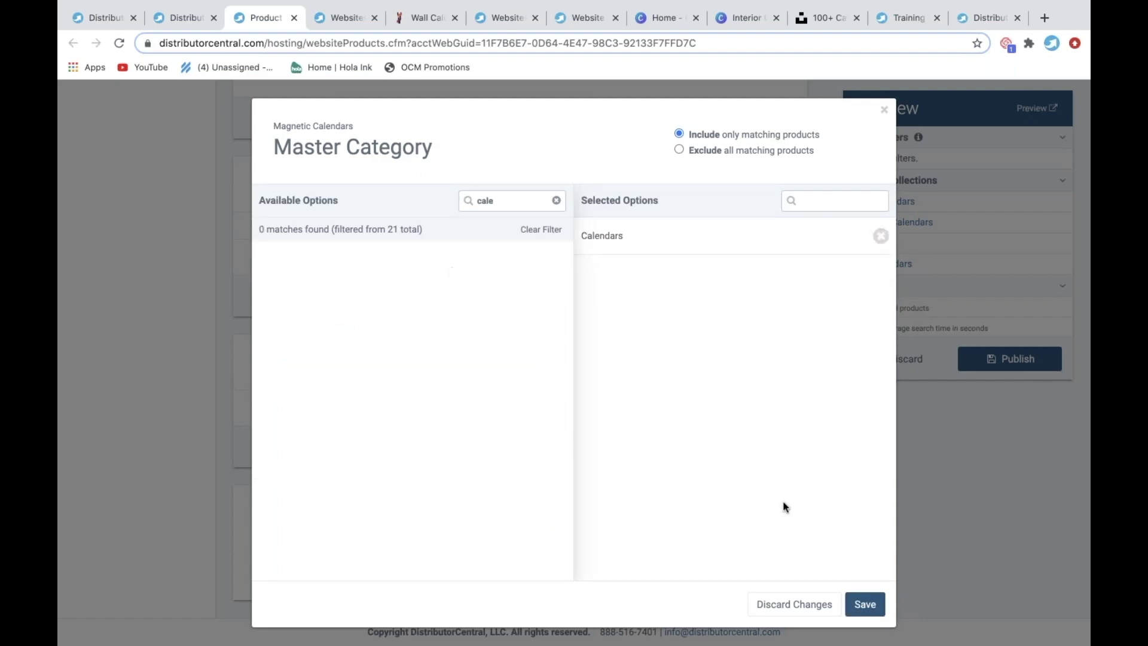
click(865, 605)
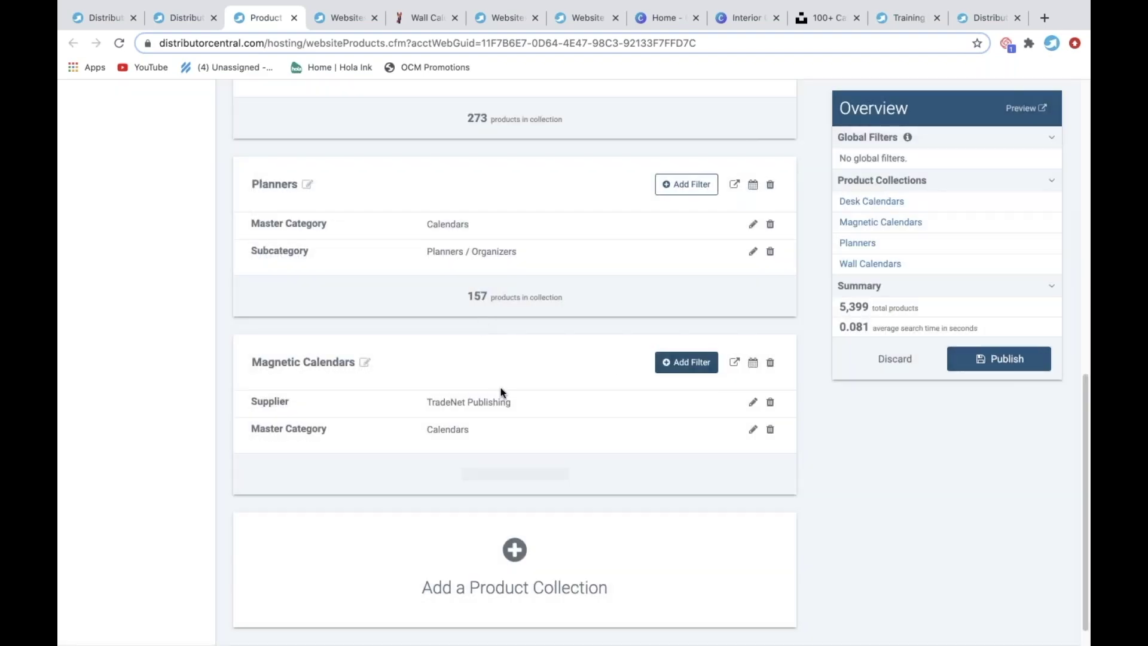
click(686, 361)
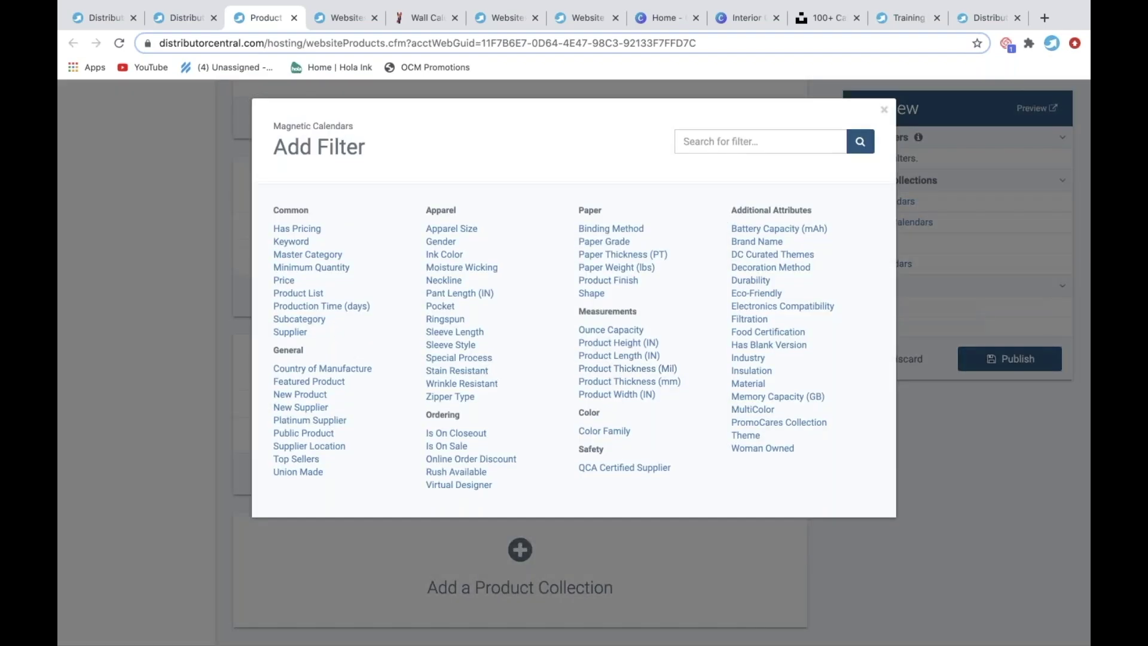
click(319, 321)
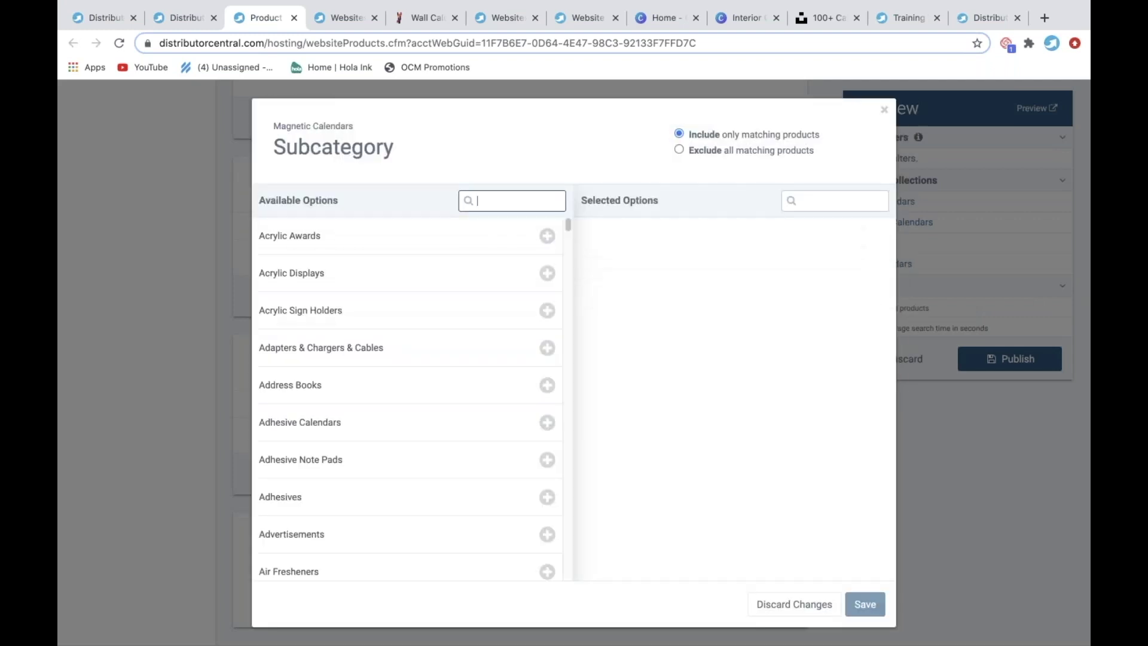
text(ma)
key(BackSpace)
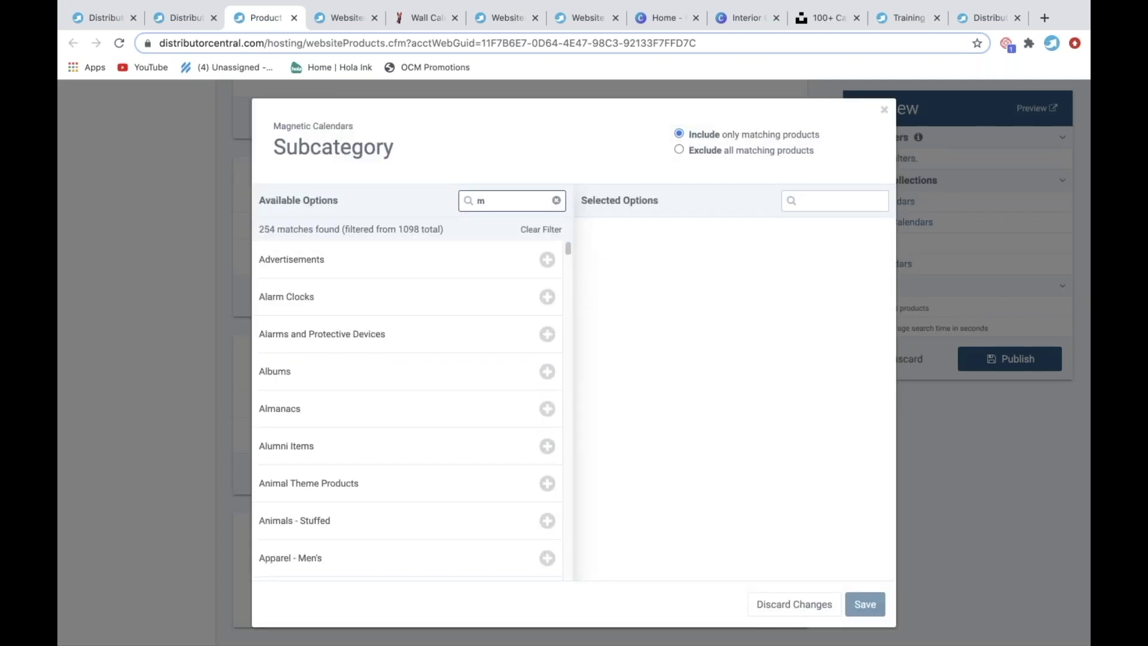
key(BackSpace)
text(calendar)
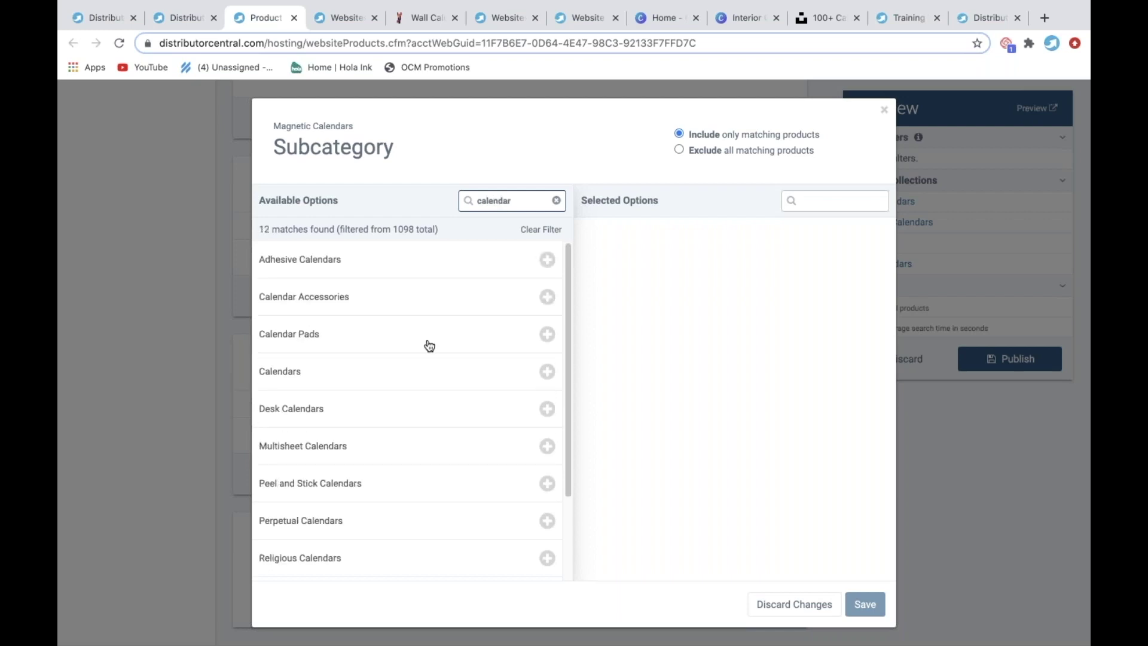
scroll(401, 408, down, 3)
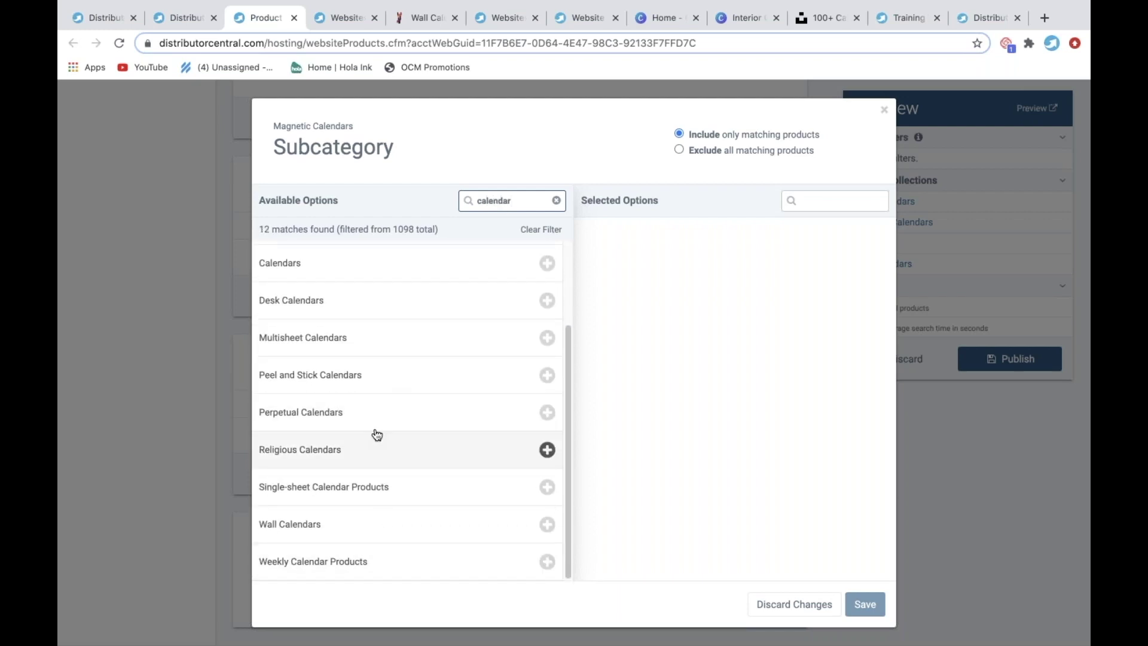
scroll(377, 434, up, 3)
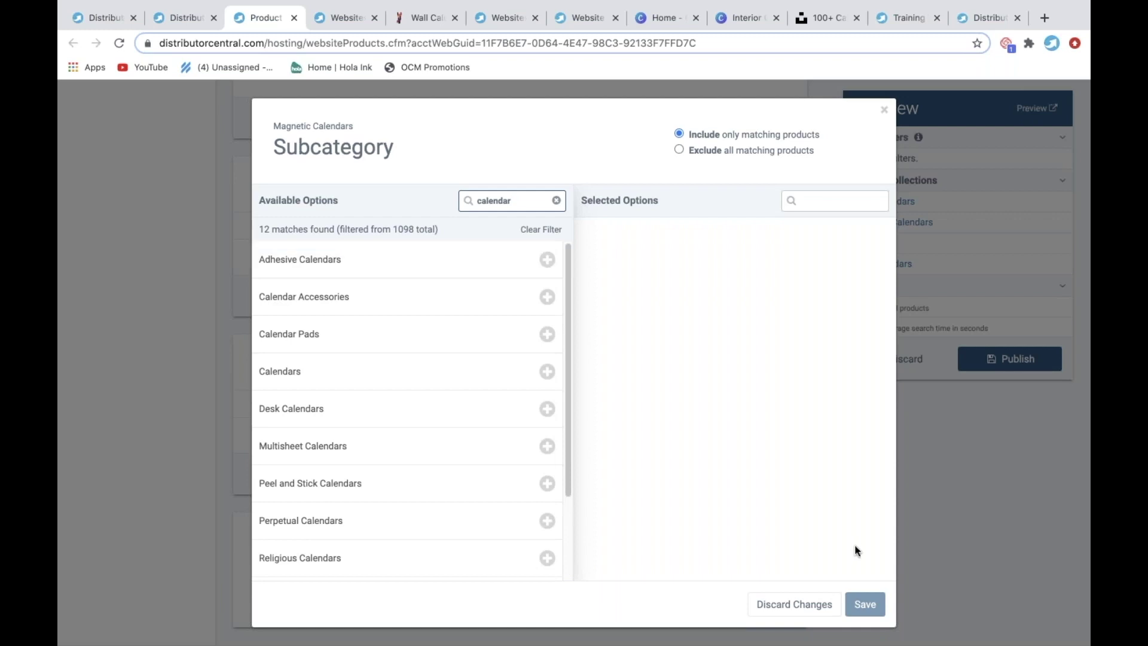
click(884, 110)
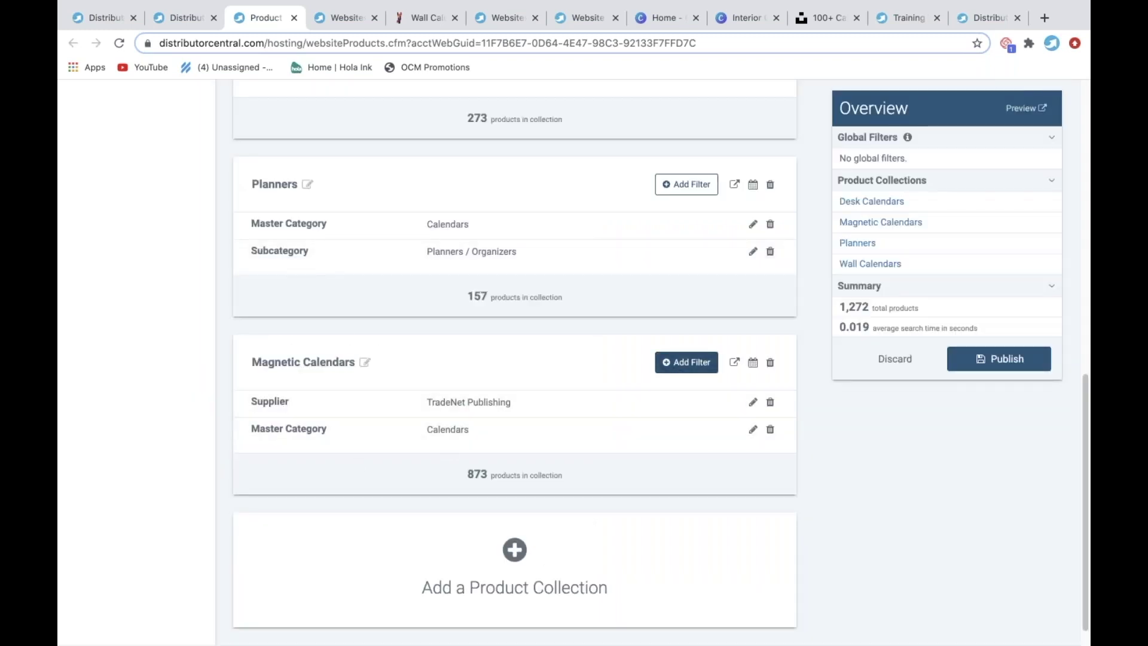
Add a Keyword filter with the search phrase "magnet" to the Magnetic Calendars collection.
click(682, 365)
click(300, 240)
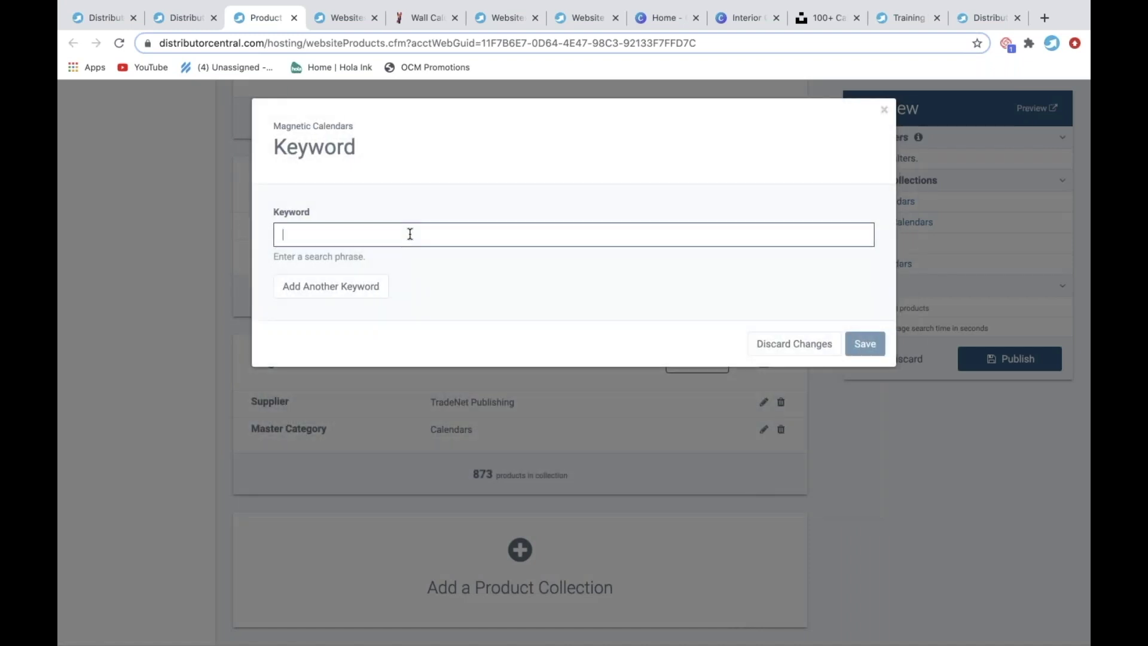
text(magnet)
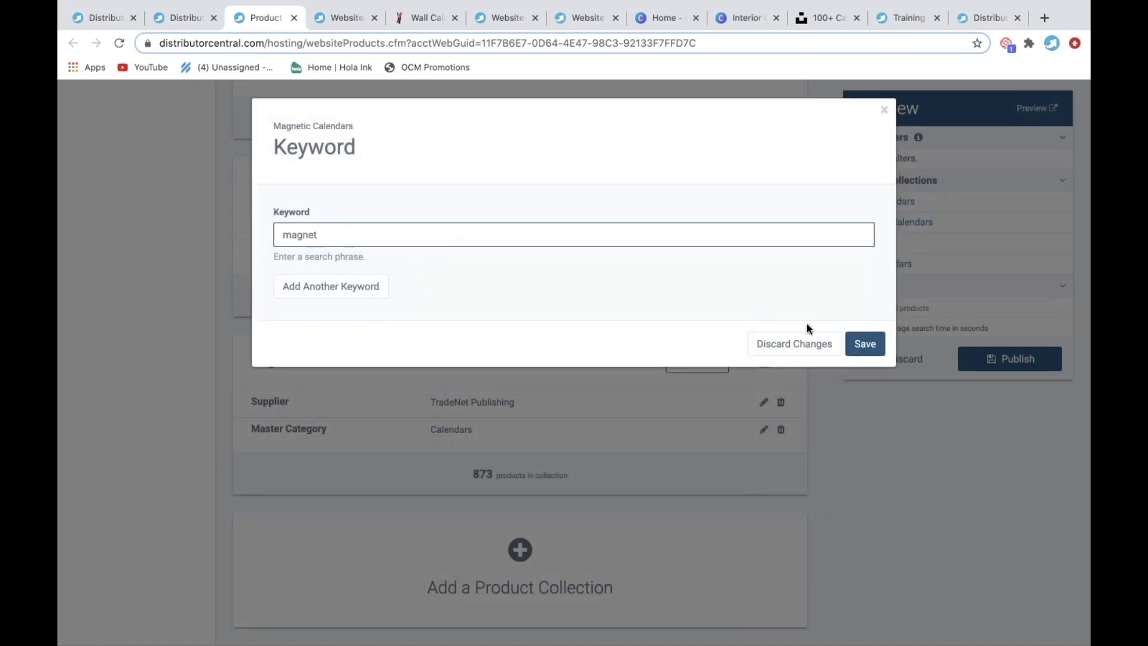
click(858, 343)
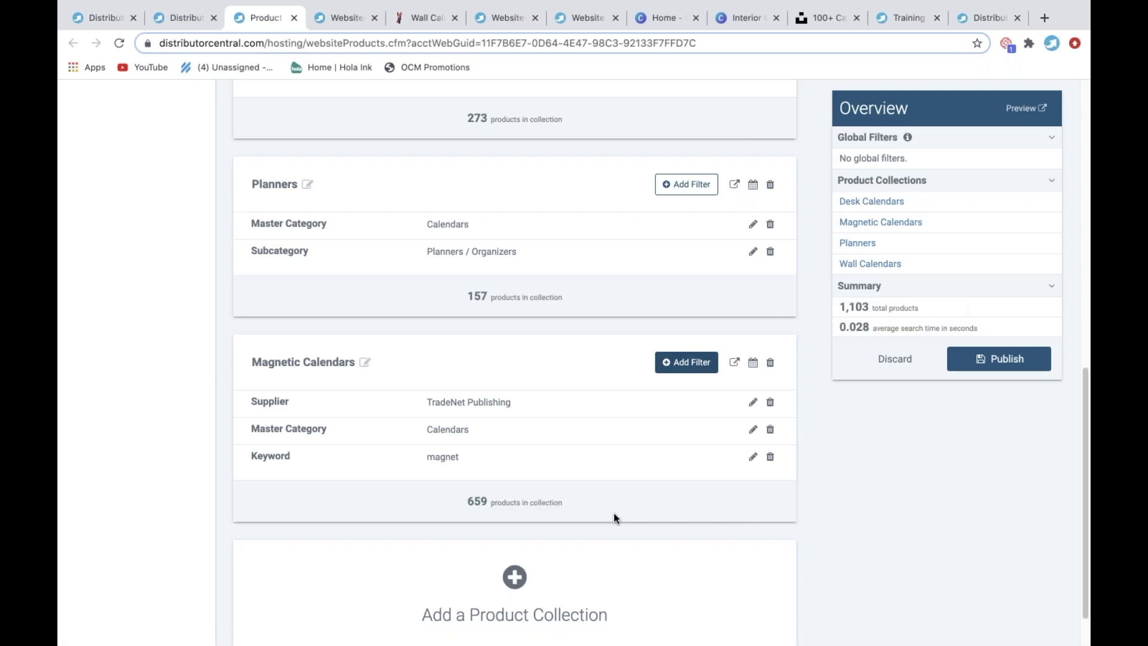
Add a fifth product collection and name it Calendar Accessories.
scroll(822, 511, down, 2)
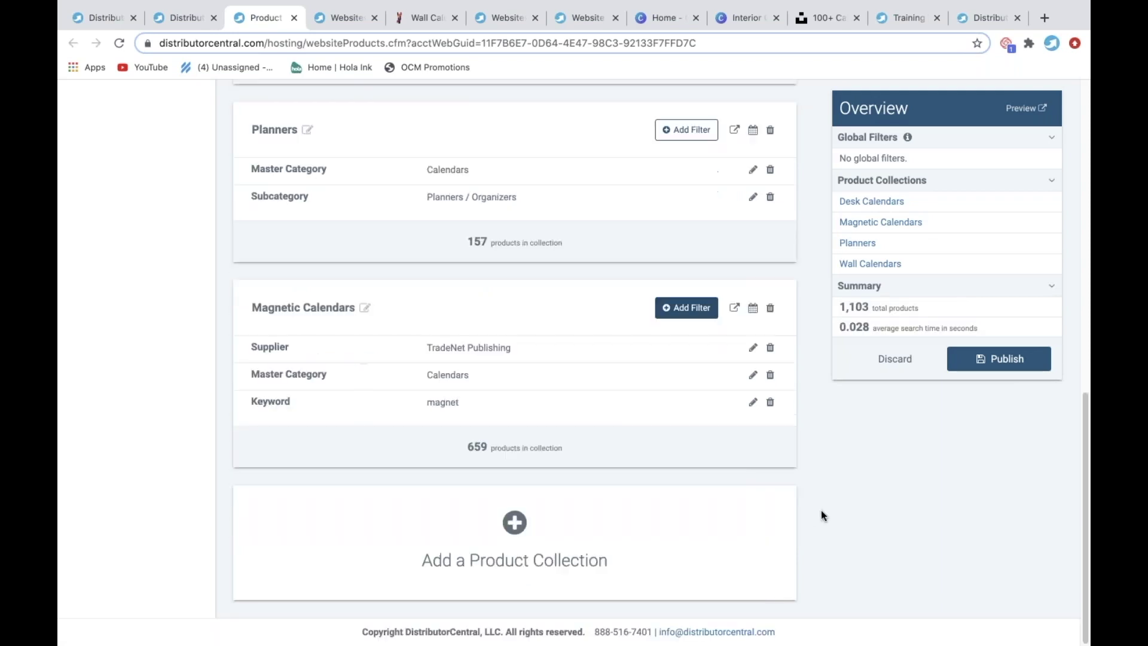
click(514, 523)
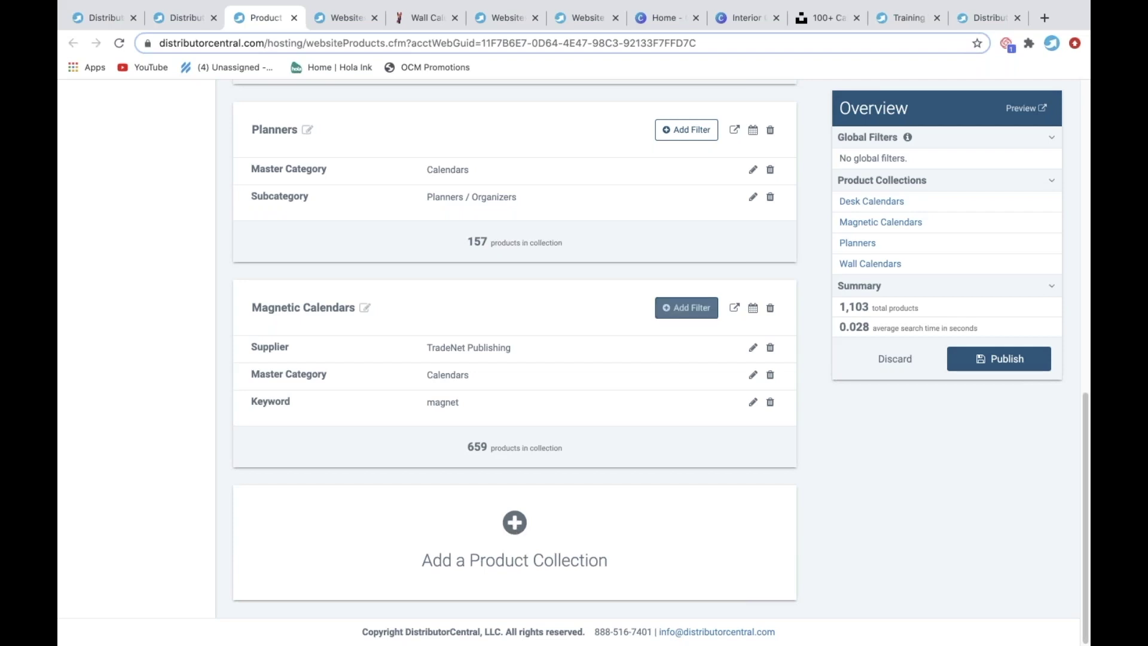
click(339, 329)
key(alt+shift+Left)
key(alt+shift+Left)
text(Calendar Acces)
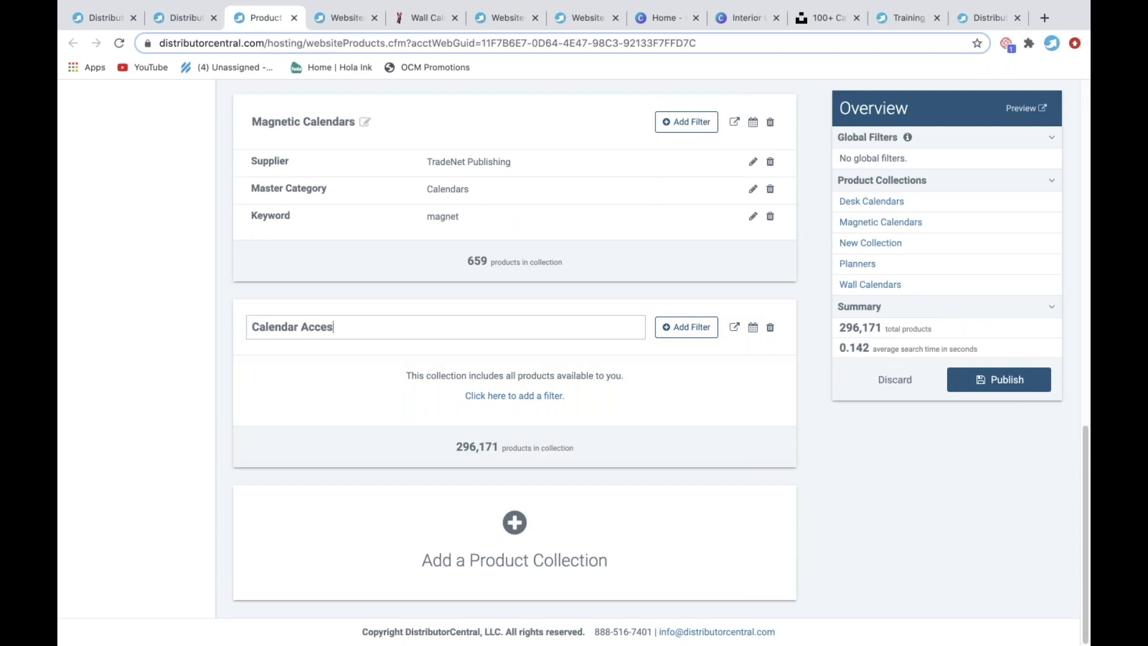
text(sories)
Add a Master Category filter to the Calendar Accessories collection that includes only Calendars.
click(686, 327)
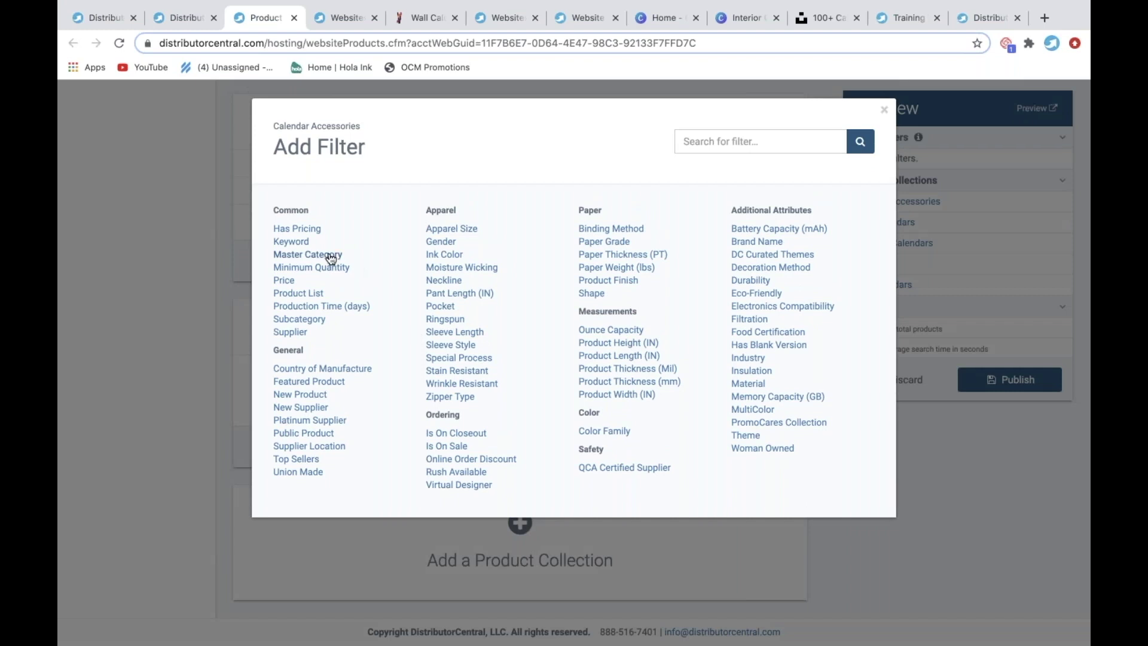
click(330, 256)
click(487, 201)
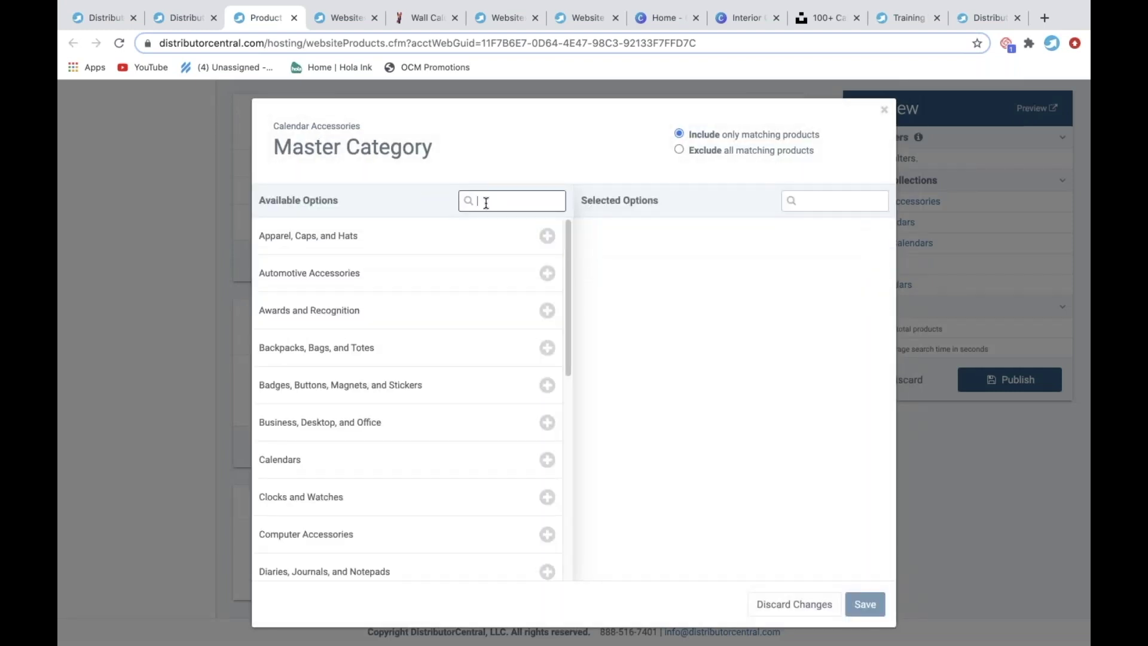
text(cale)
click(474, 257)
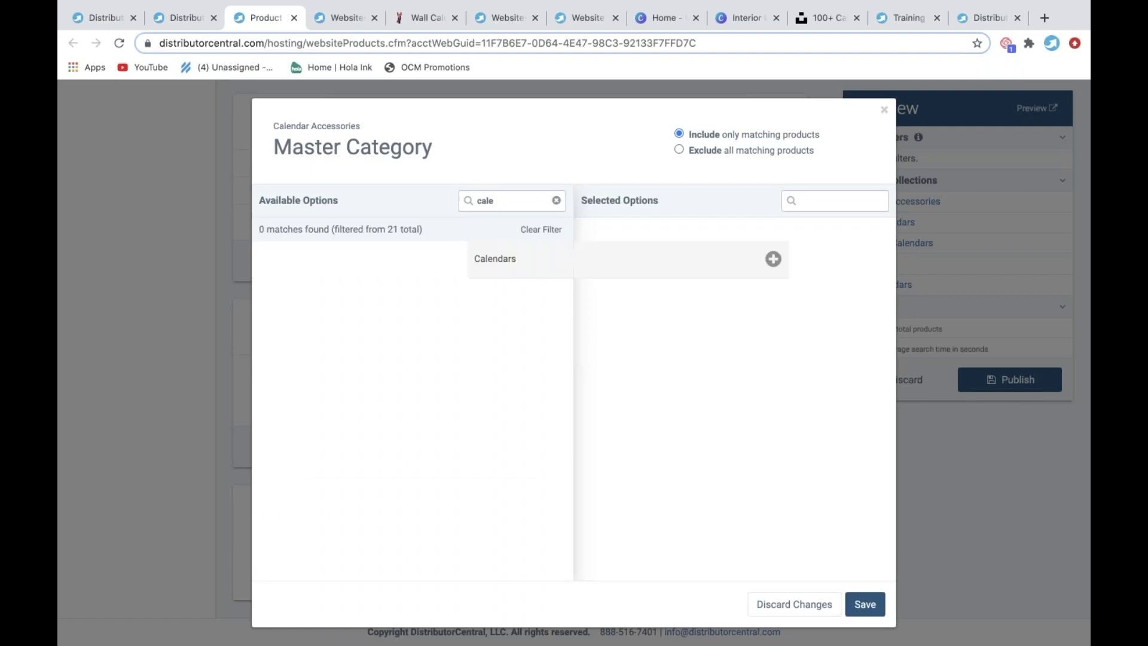
click(861, 604)
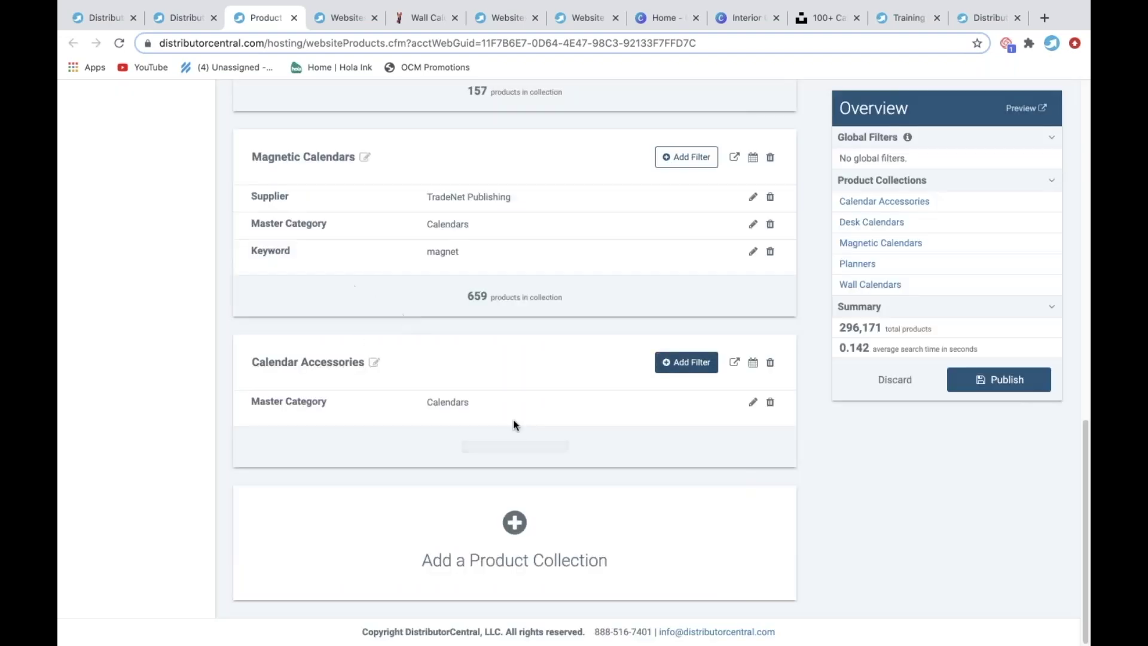
Add a Subcategory filter to the Calendar Accessories collection that includes only Calendar Accessories.
click(687, 365)
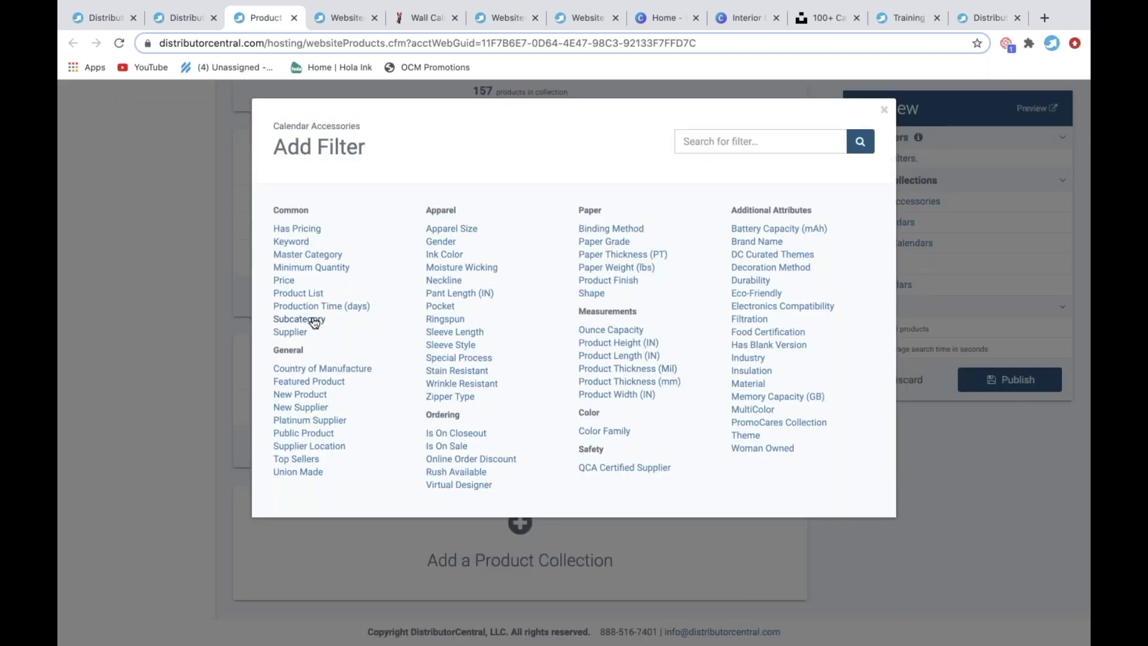
click(314, 320)
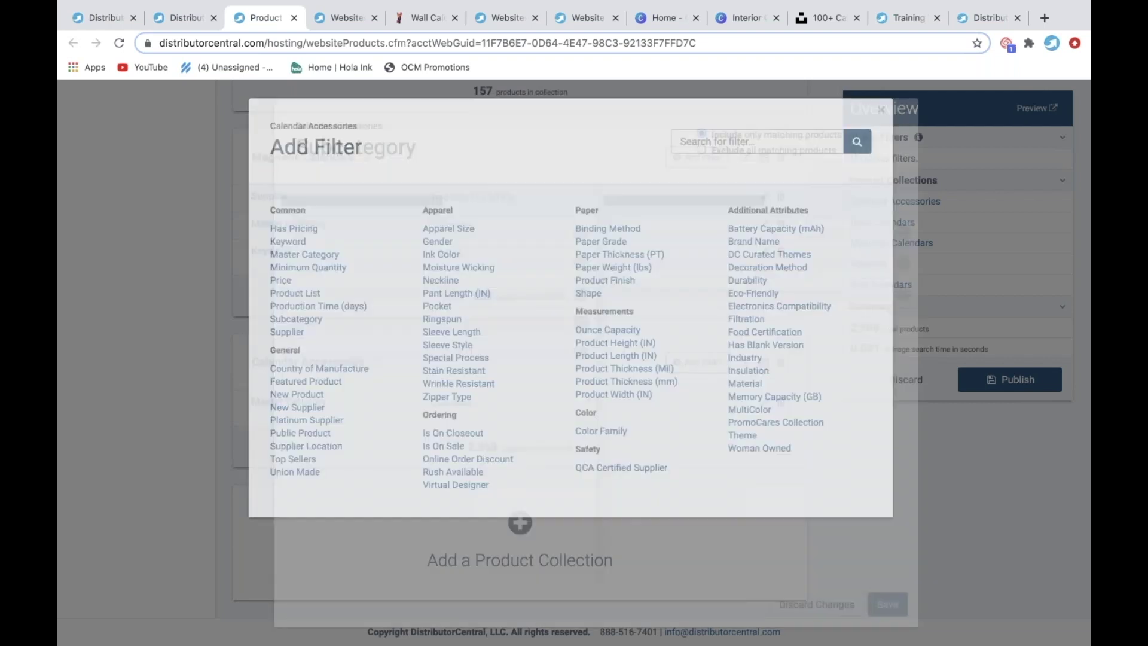
click(508, 202)
text(calend)
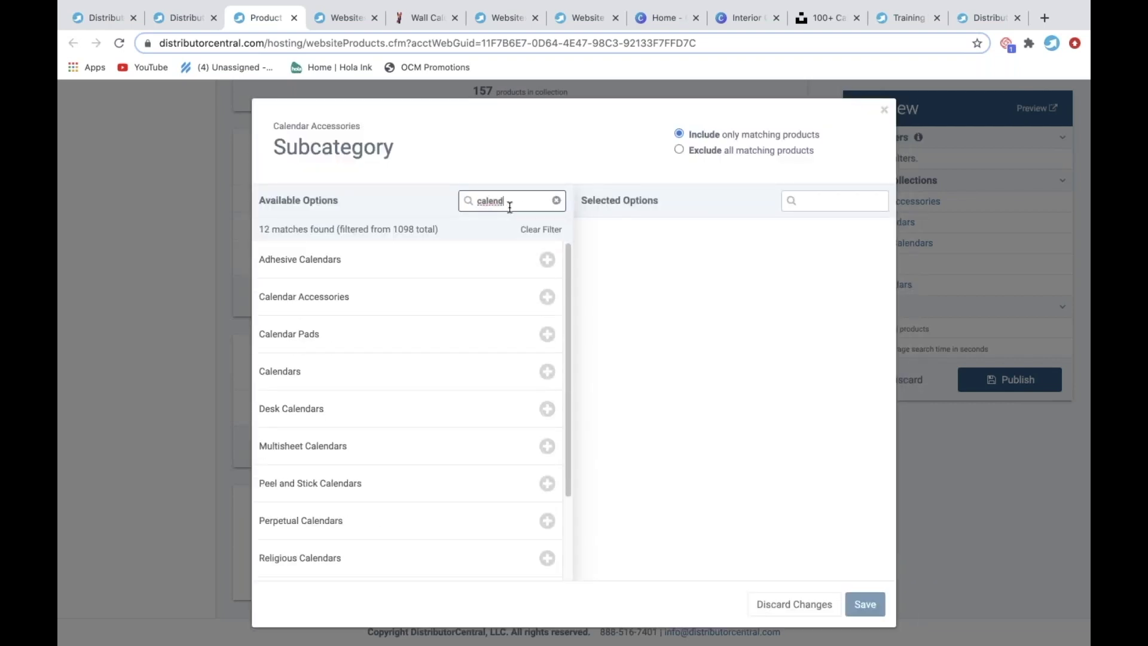
click(312, 301)
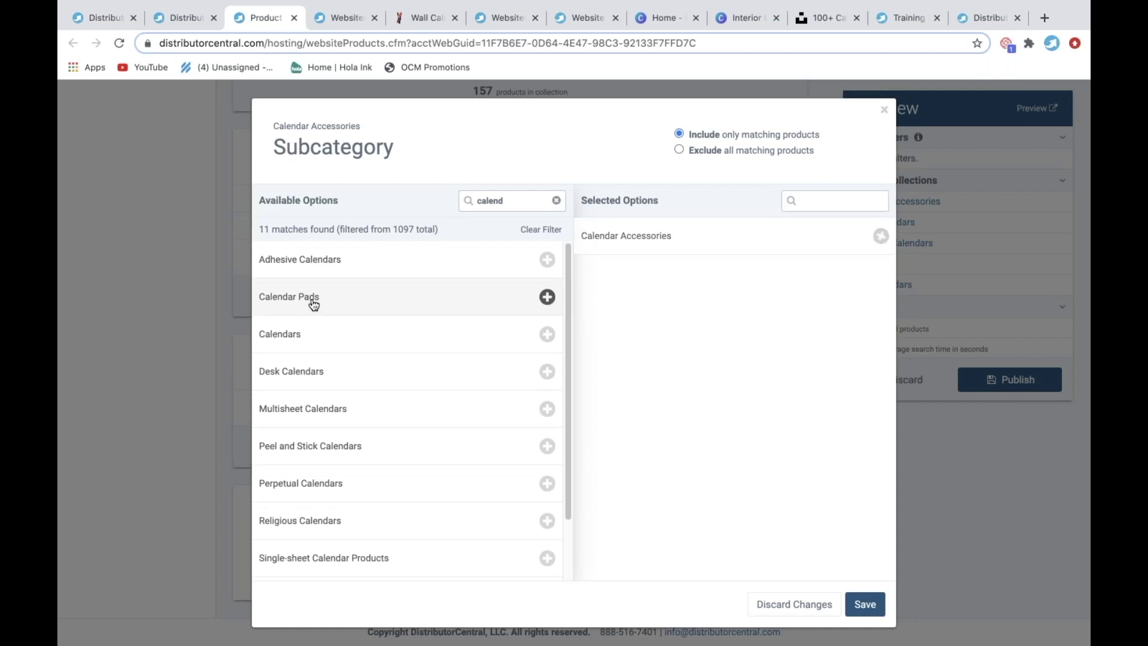
click(866, 605)
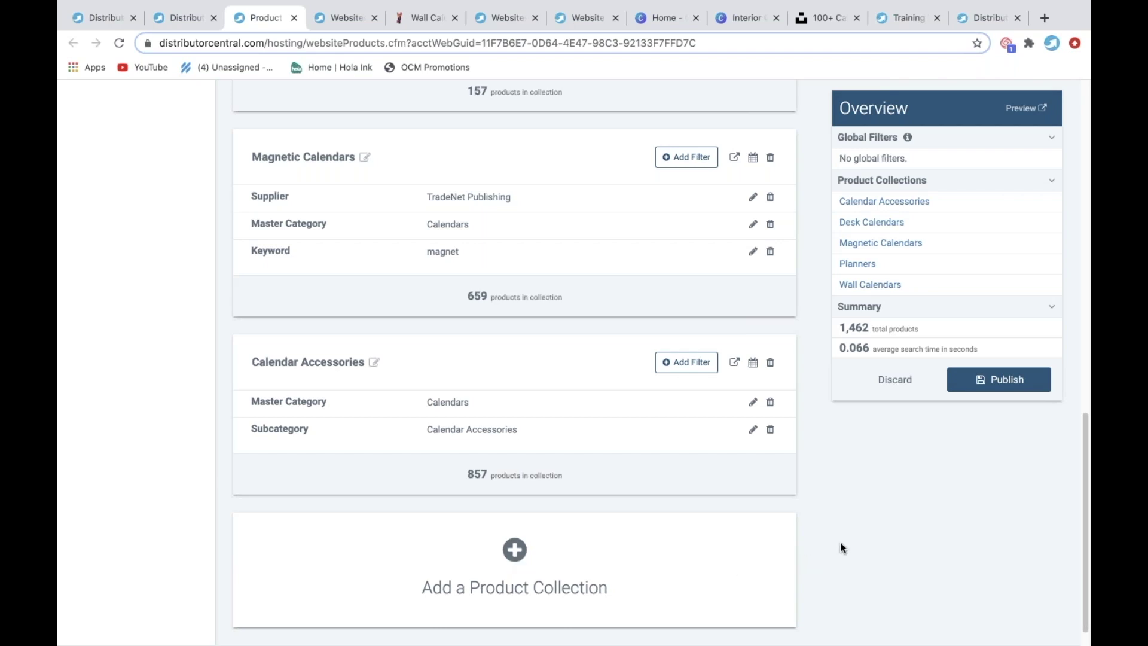
Search the site's products for "pens" and look through the results and their category filters.
scroll(842, 548, up, 15)
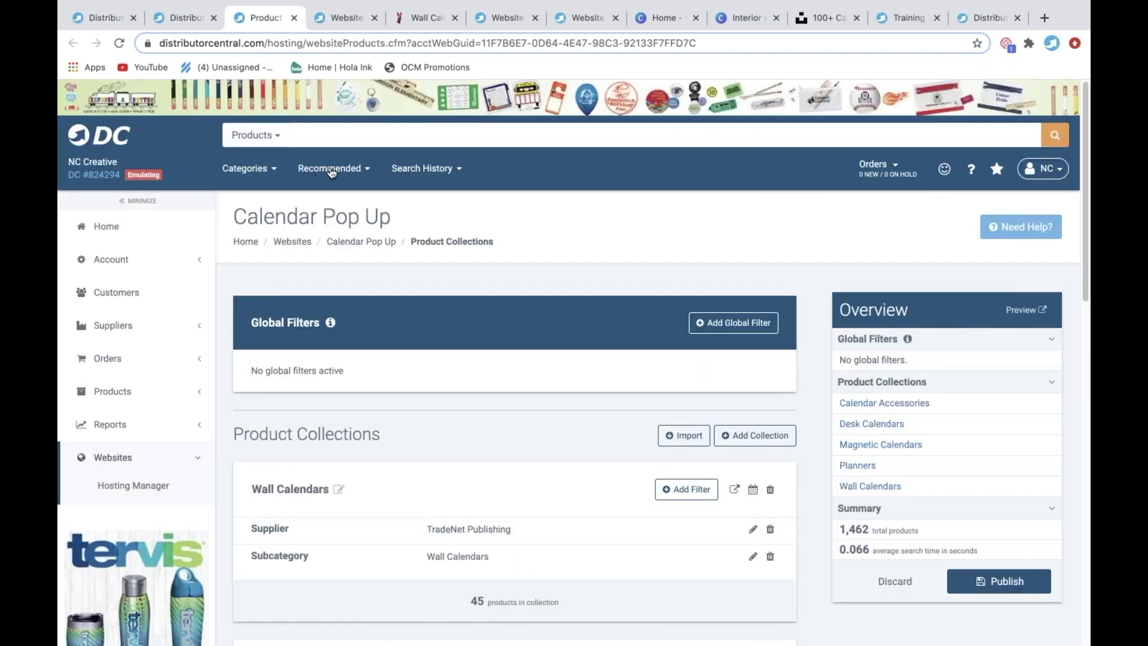
click(334, 137)
text(pens)
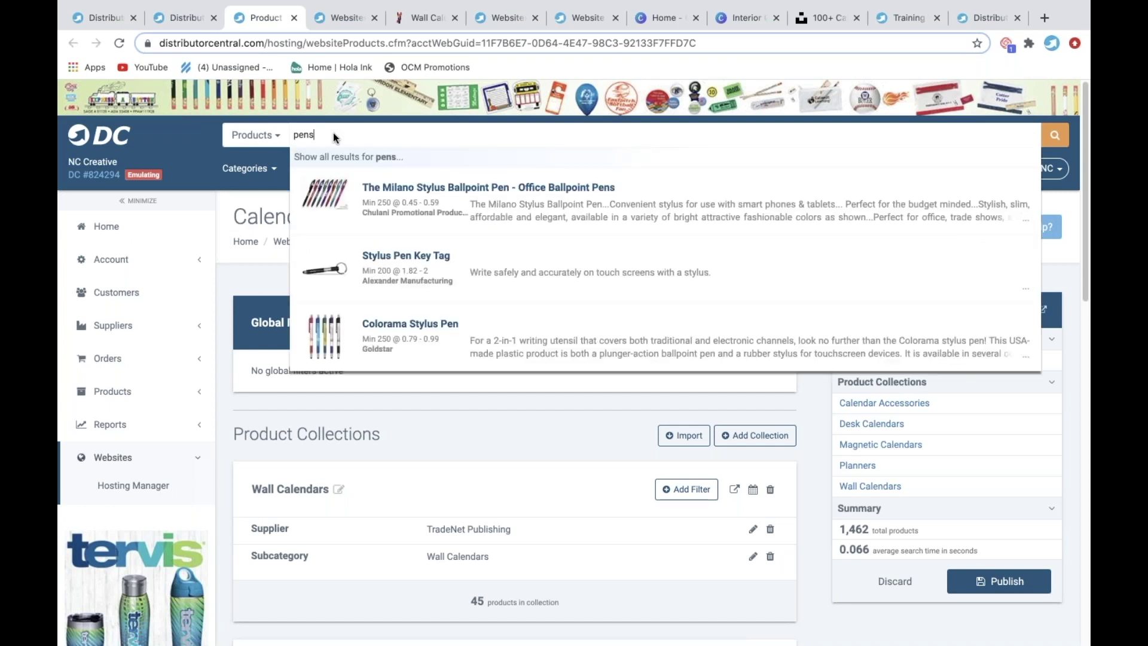
key(Return)
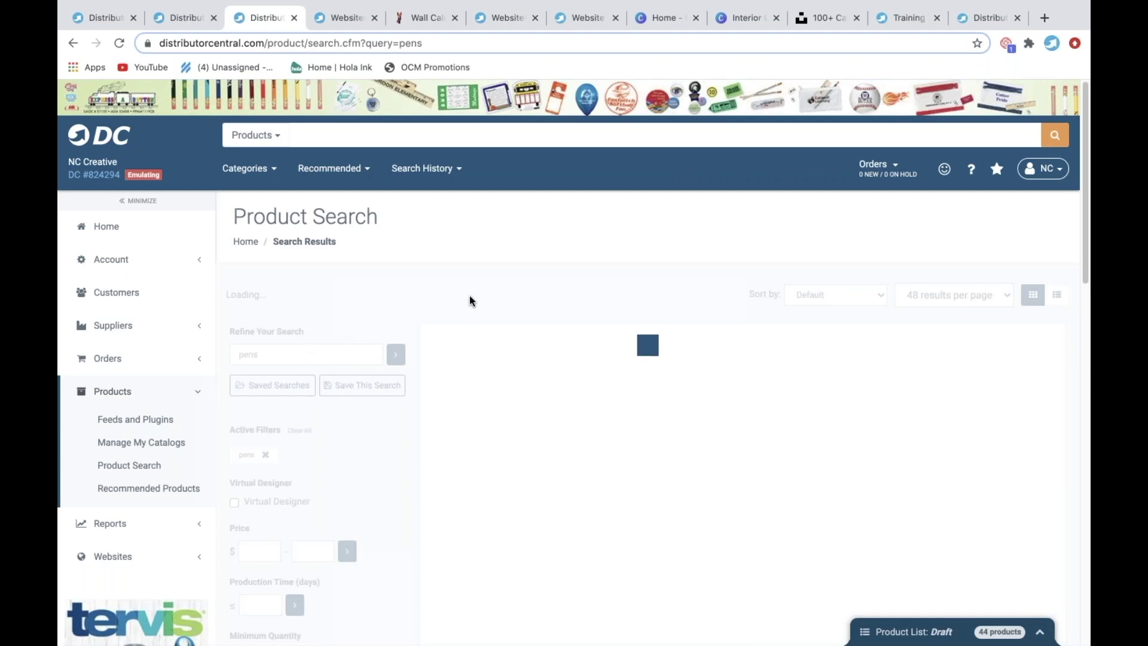
scroll(469, 295, down, 3)
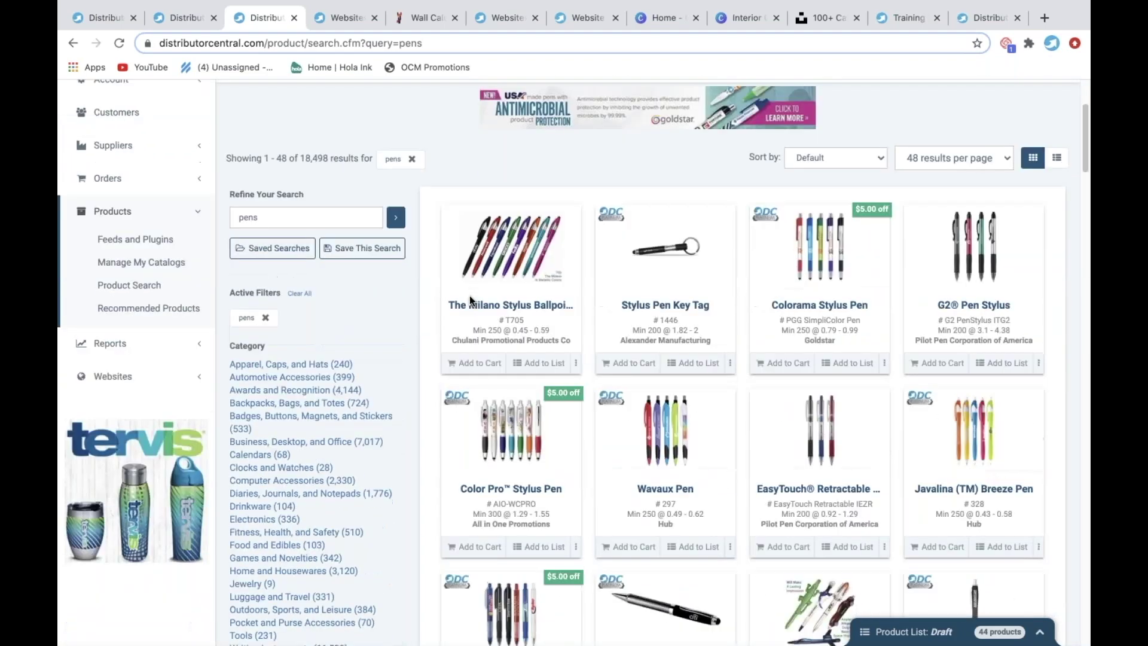
Add the Colorama Stylus Pen to the draft product list, and create a new product list named Calendar Products.
click(853, 367)
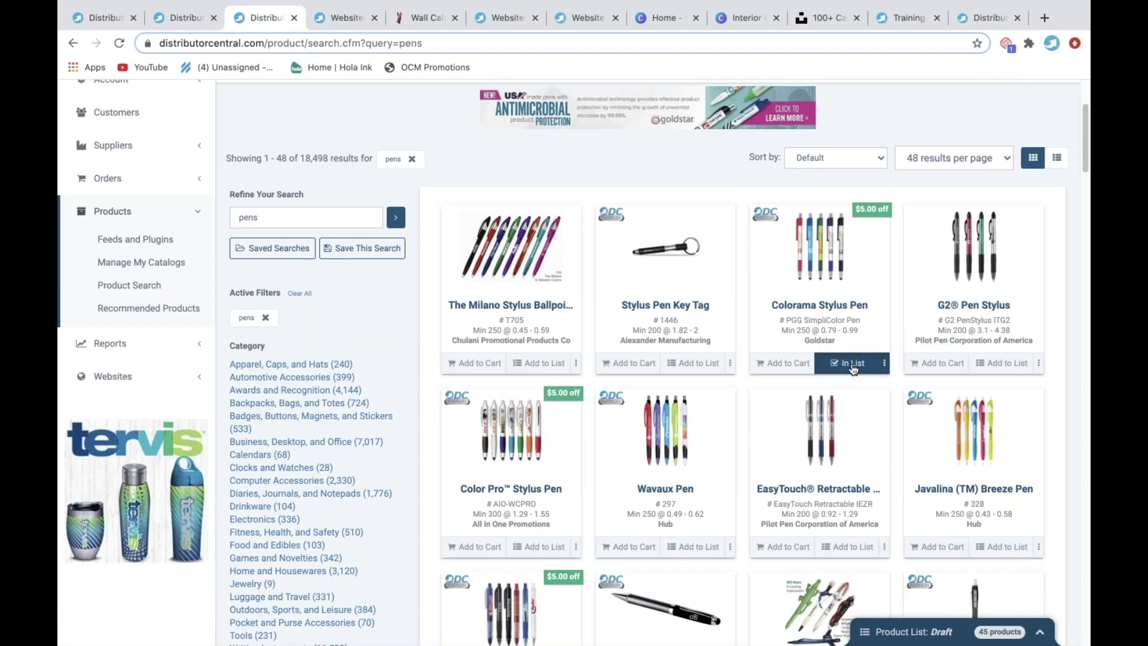
click(926, 633)
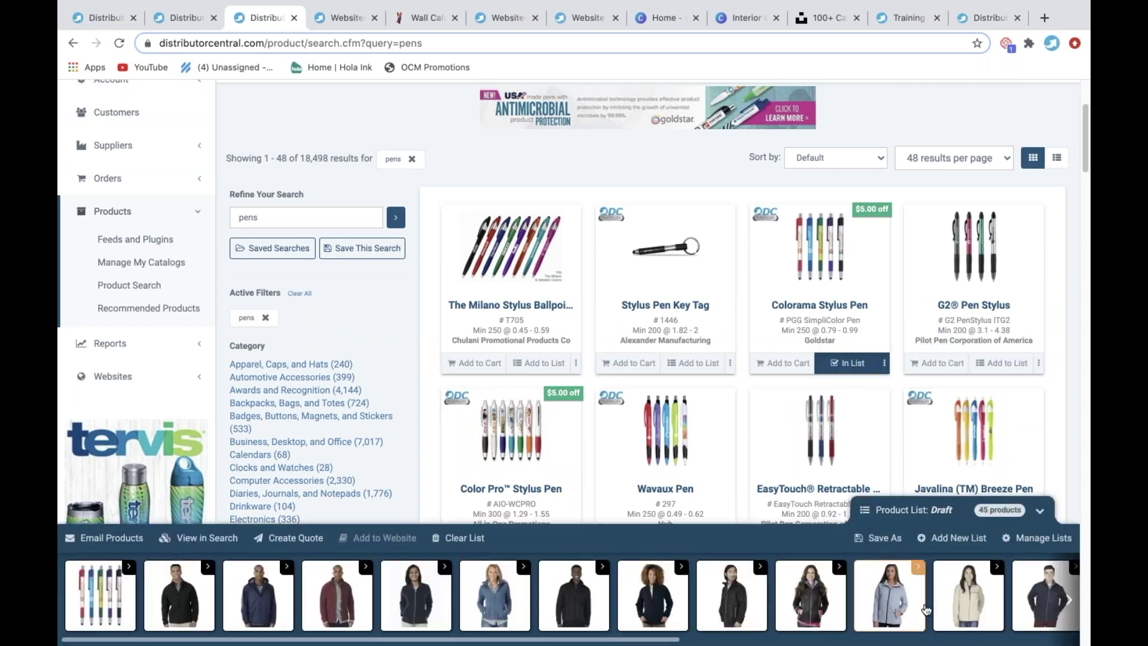
click(954, 542)
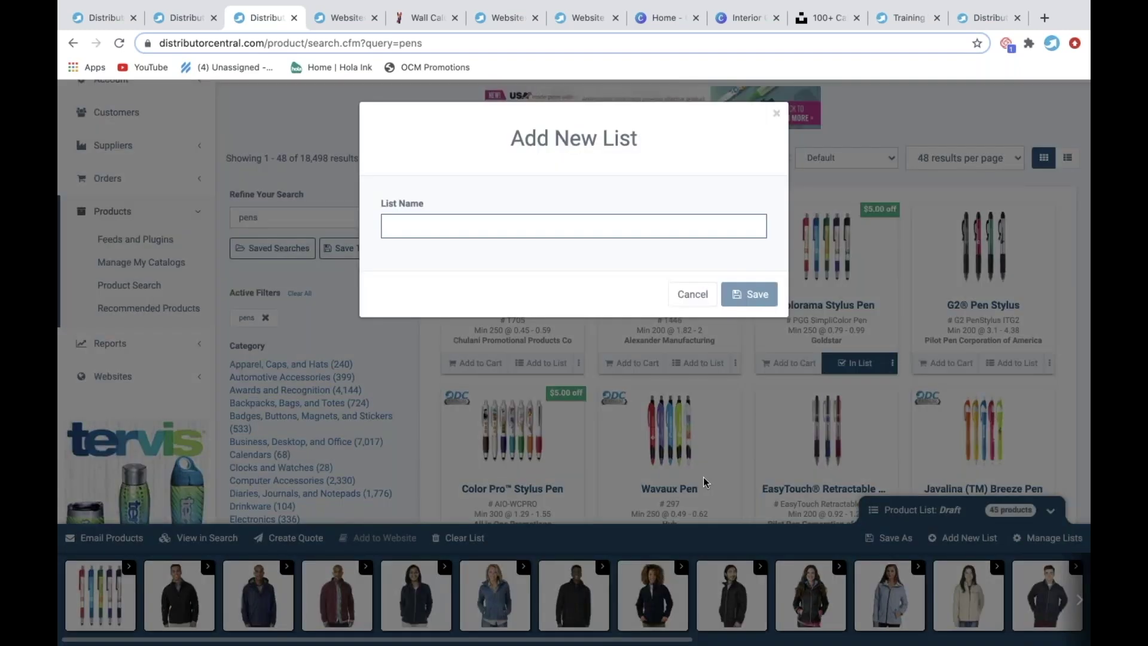
text(Calendar)
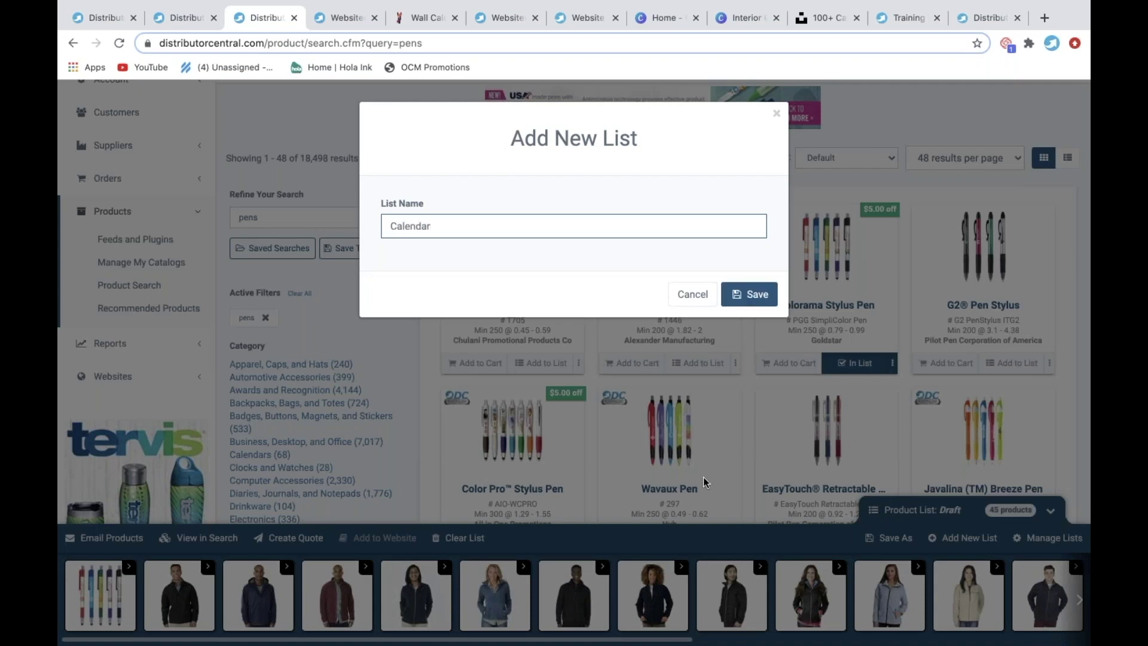
text( Products)
click(743, 295)
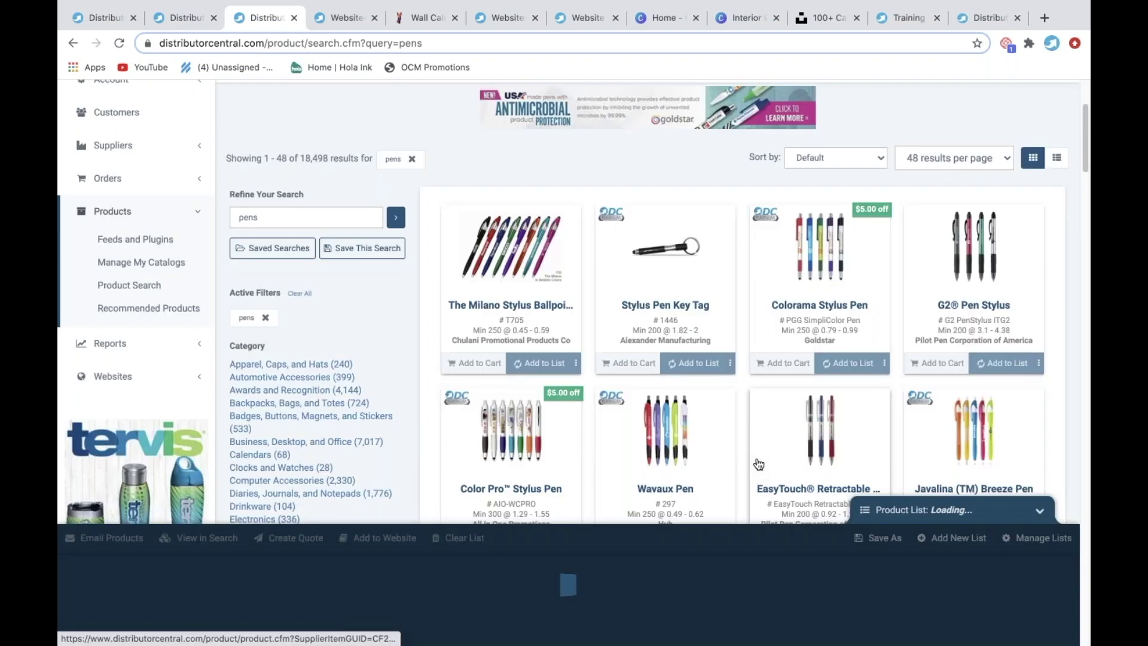
Add the Milano Stylus Ballpoint, Colorama Stylus Pen and G2 Pen Stylus to the Calendar Products list.
click(529, 362)
click(842, 366)
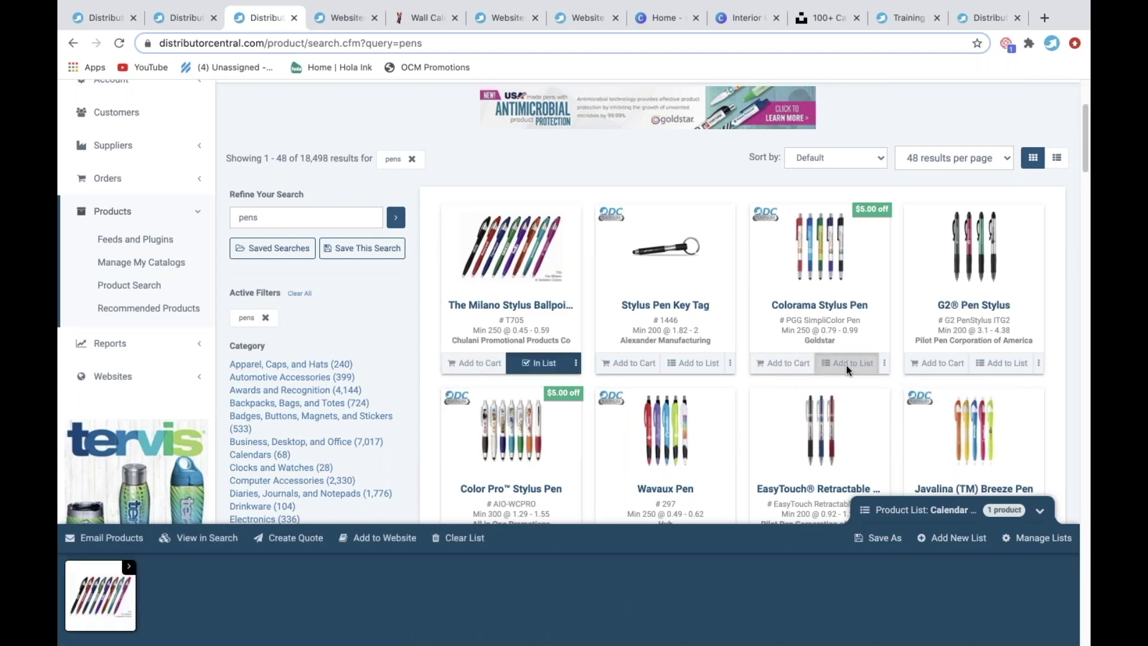
click(998, 363)
Search the products for "journals" and add the Neoskin hard cover journal to the Calendar Products list.
click(311, 220)
double_click(312, 219)
key(BackSpace)
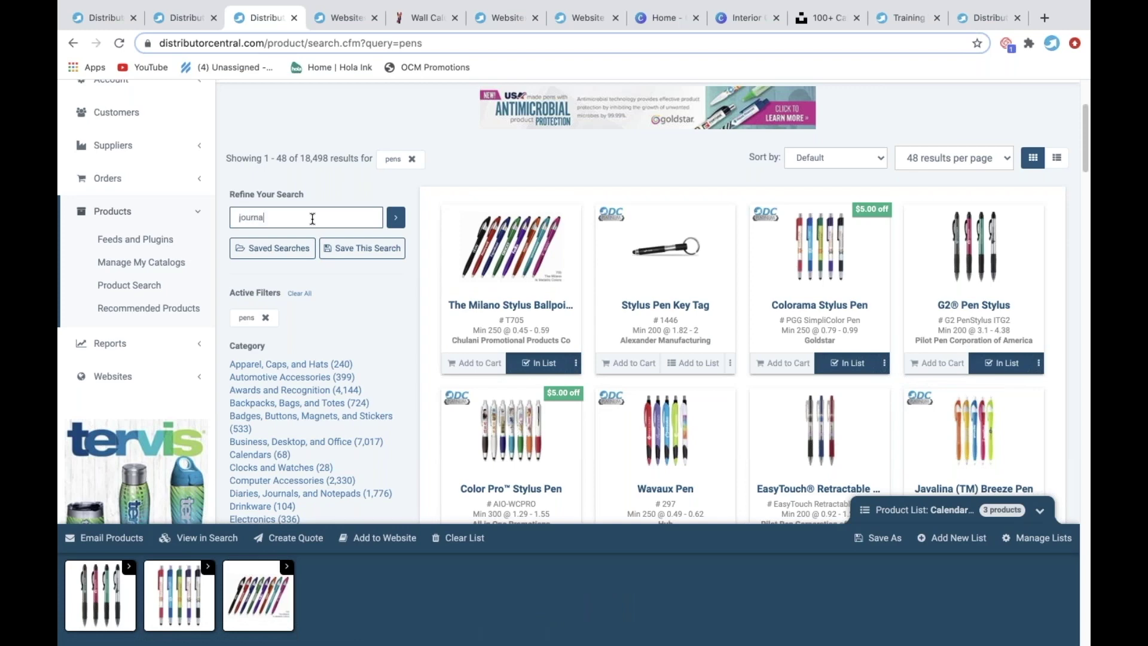
key(Return)
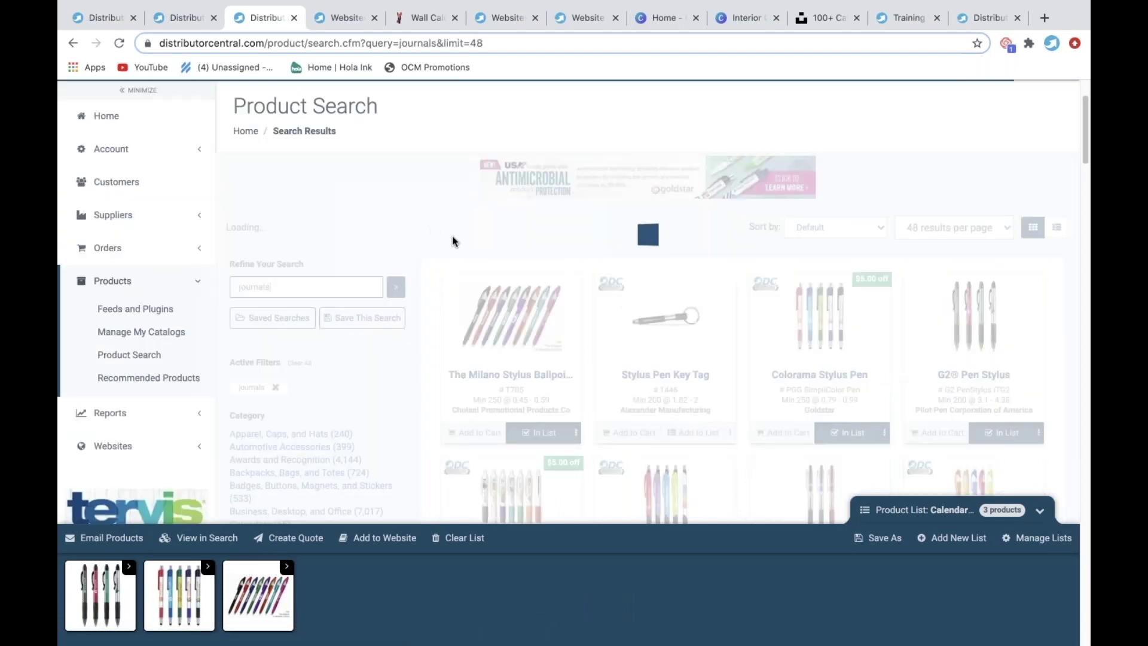
scroll(454, 245, down, 1)
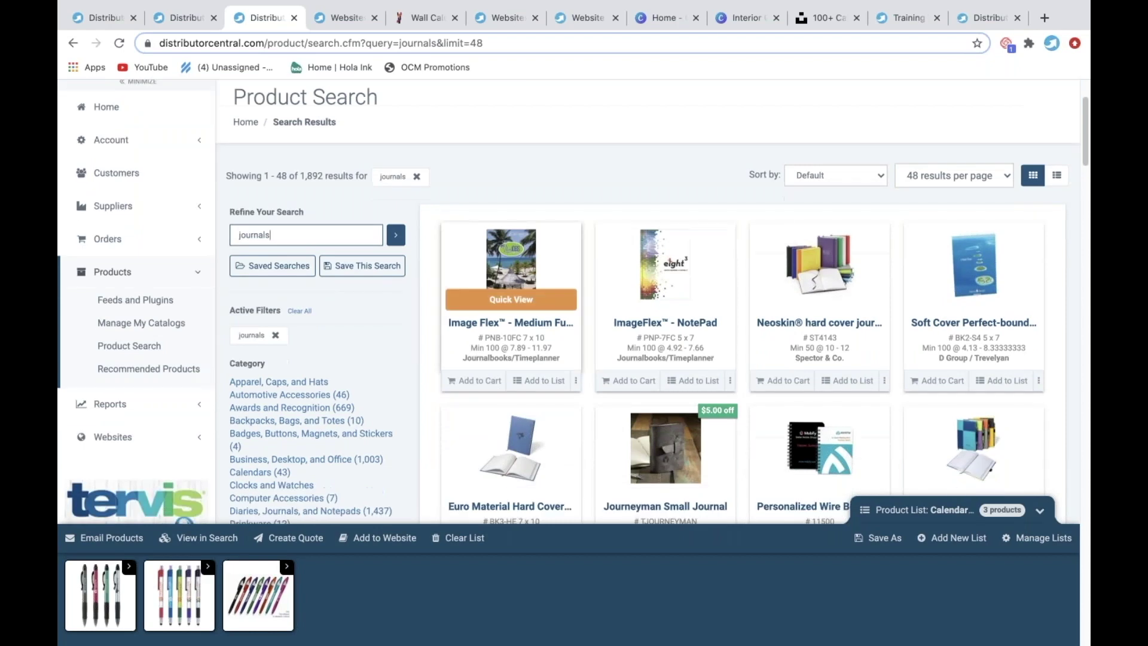
click(853, 381)
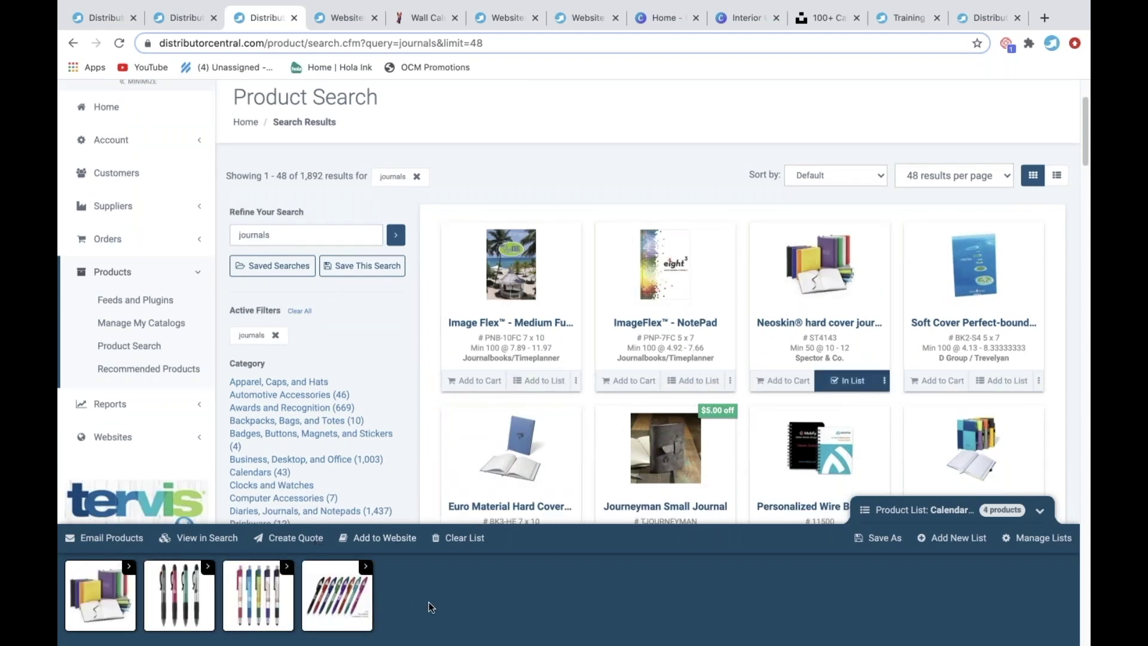
scroll(492, 586, down, 1)
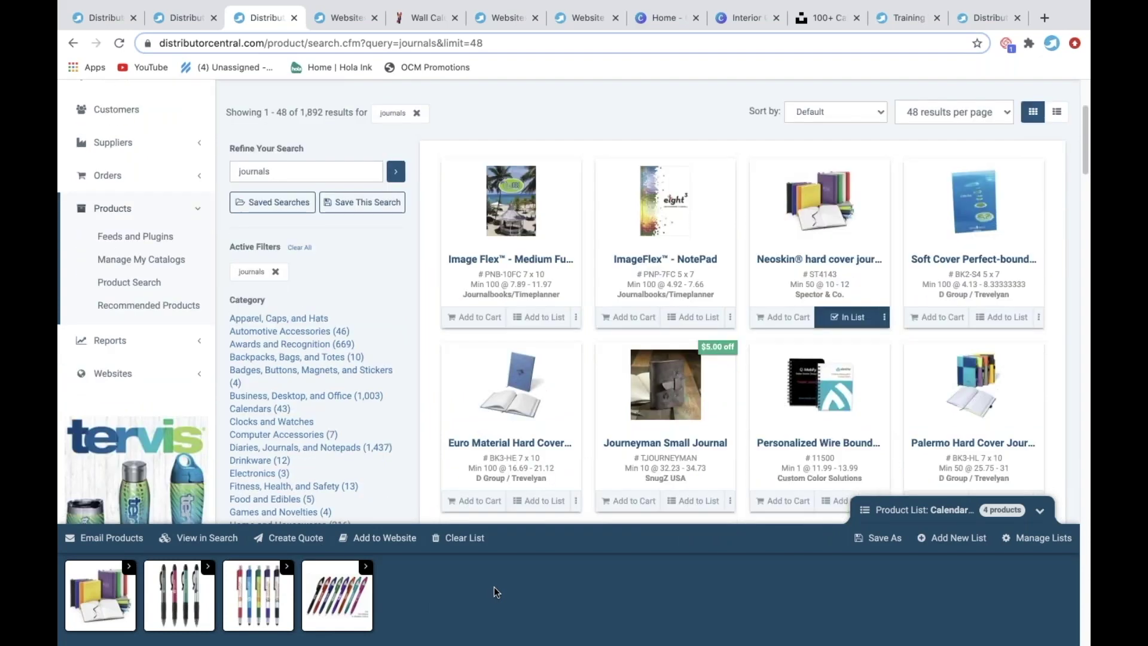
Add the Calendar Products list to the Calendar Pop Up website as a collection named Calendar Favorites.
click(396, 540)
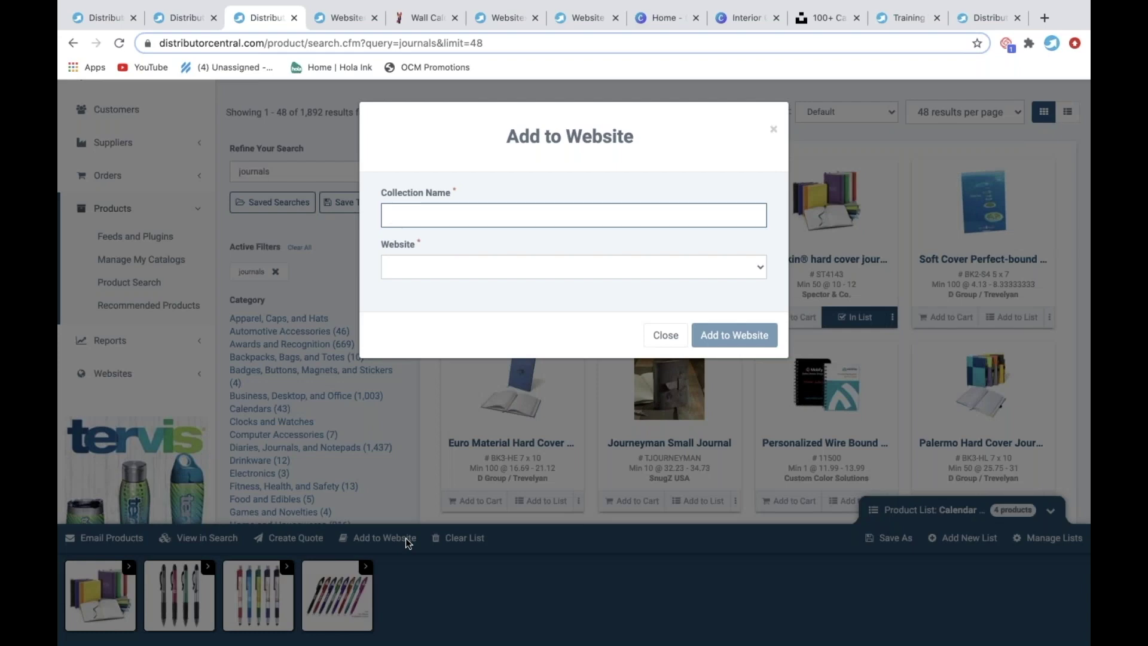
text(Calendar Favorites)
click(473, 273)
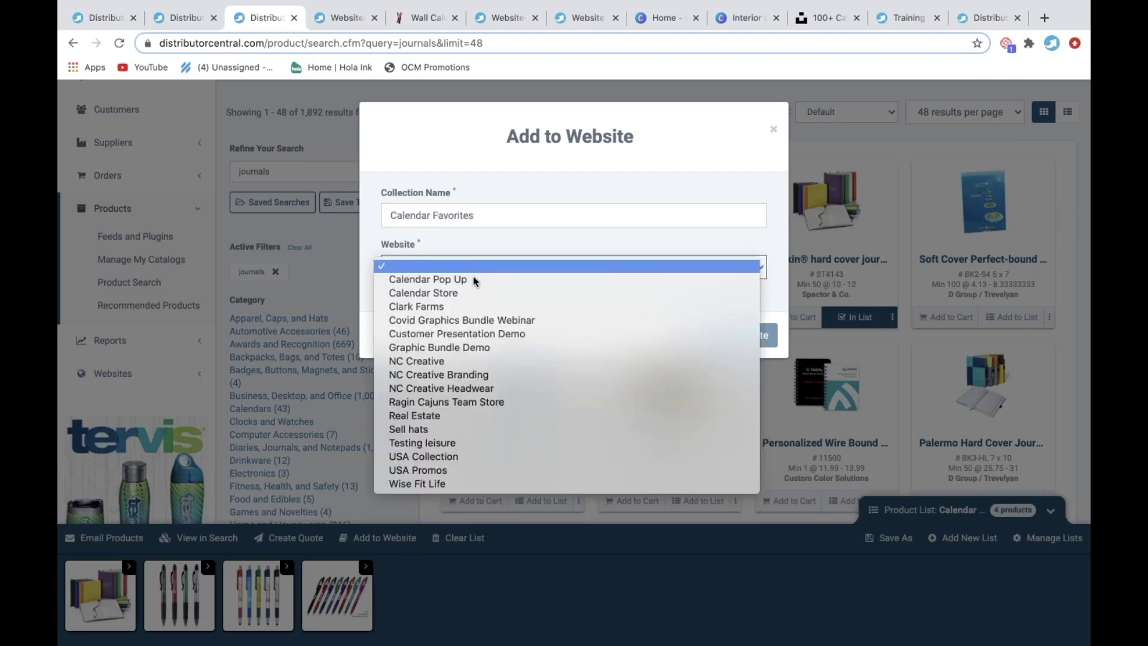
click(477, 281)
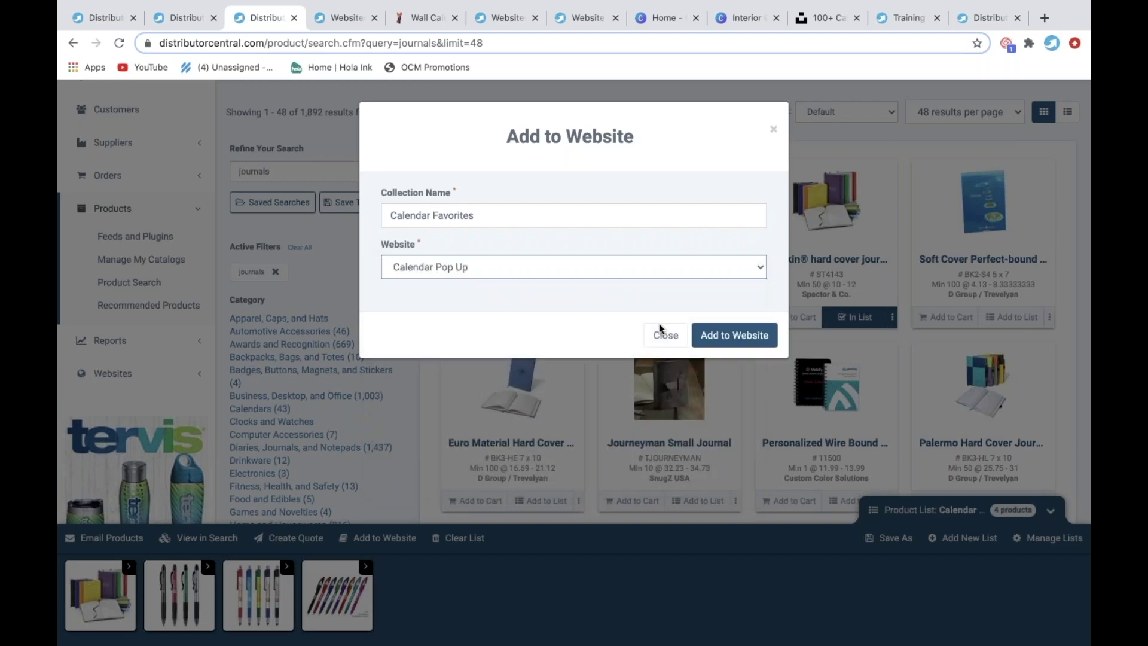
click(732, 336)
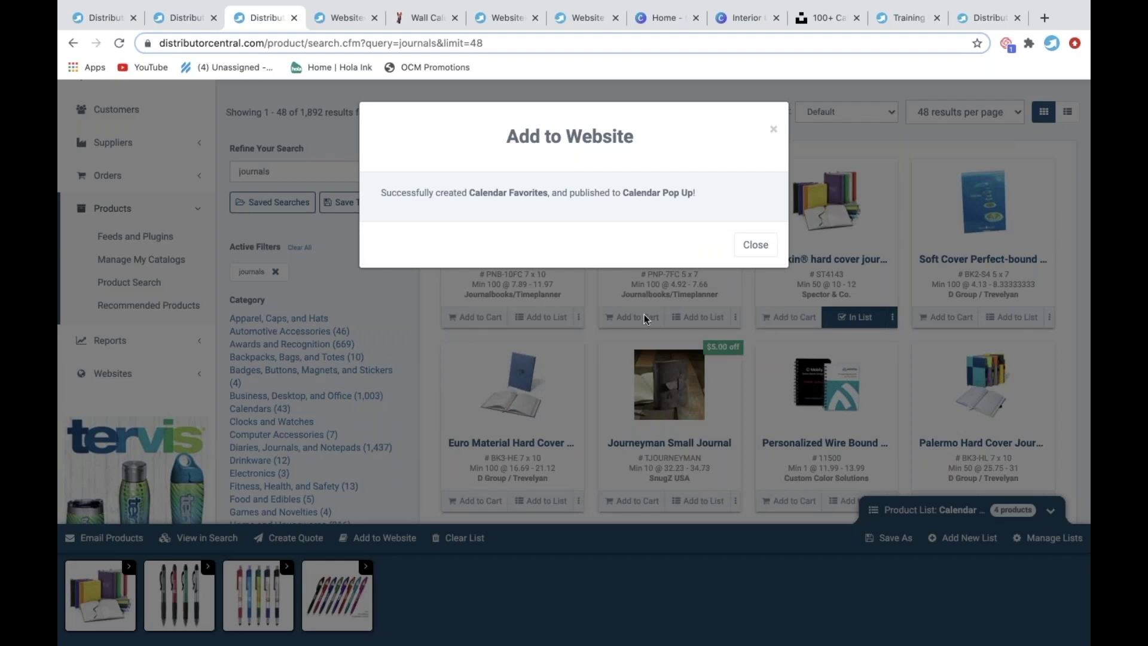
click(774, 133)
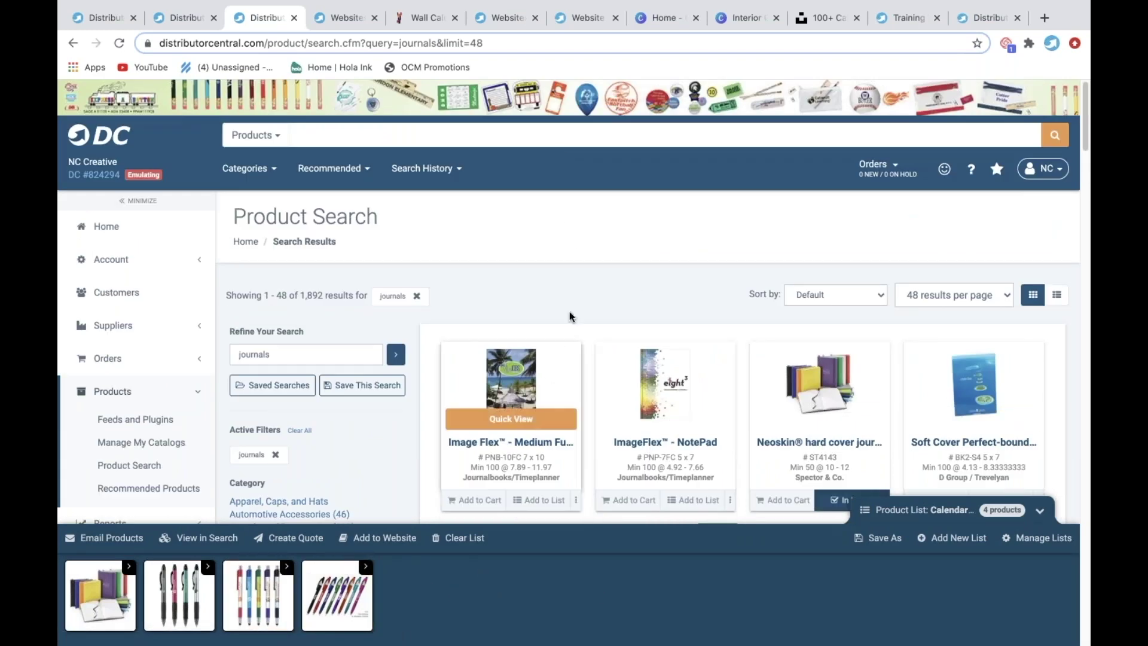
Go to the Hosting Manager and open the product collections of the Calendar Pop Up website.
scroll(569, 307, down, 5)
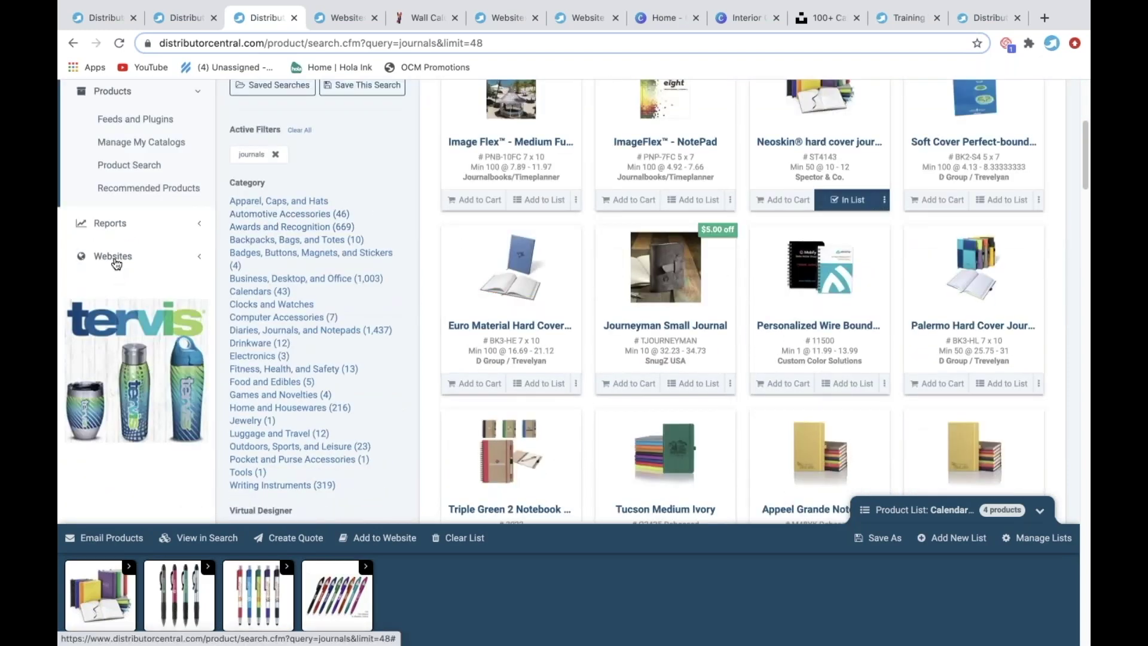
click(116, 262)
click(127, 287)
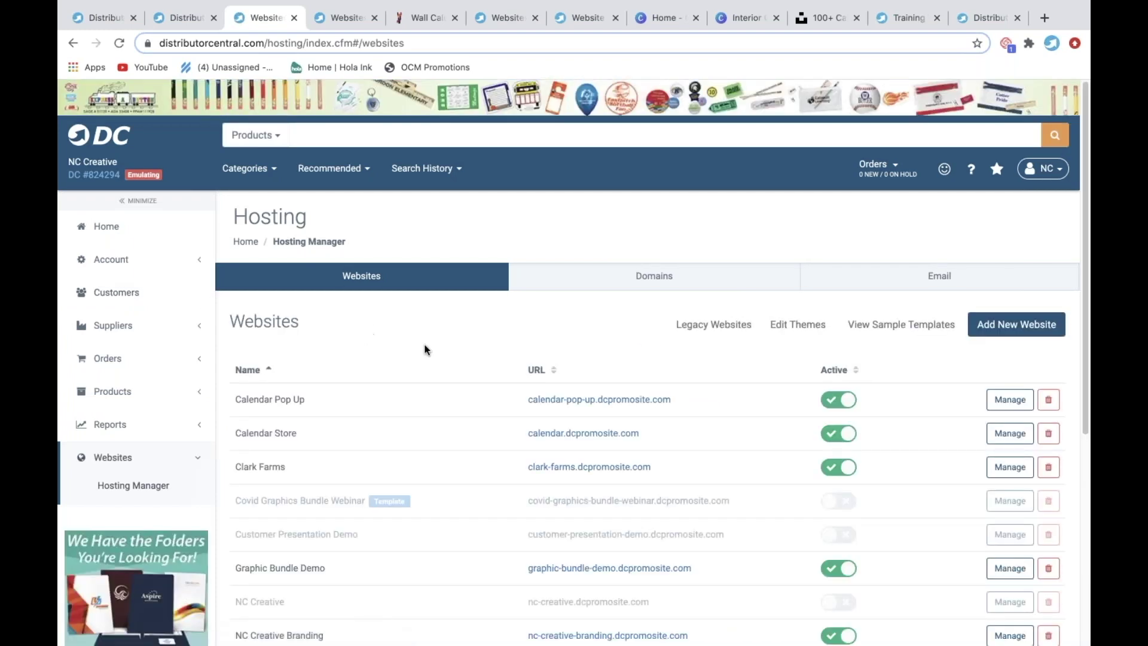
click(1010, 399)
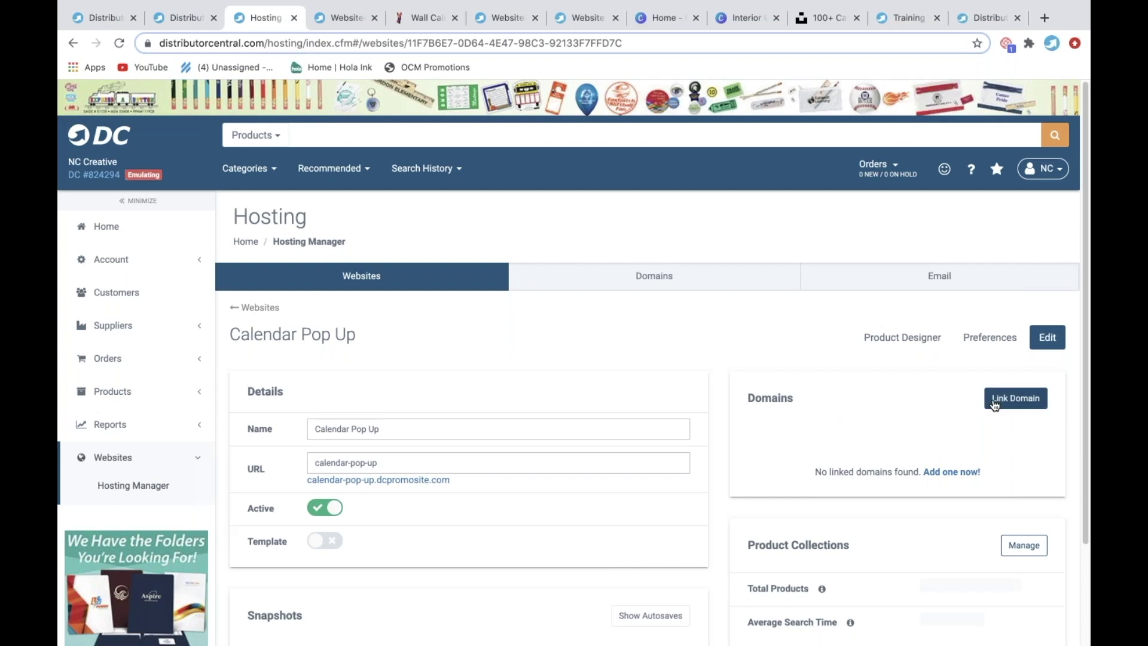
scroll(992, 419, down, 1)
click(1018, 528)
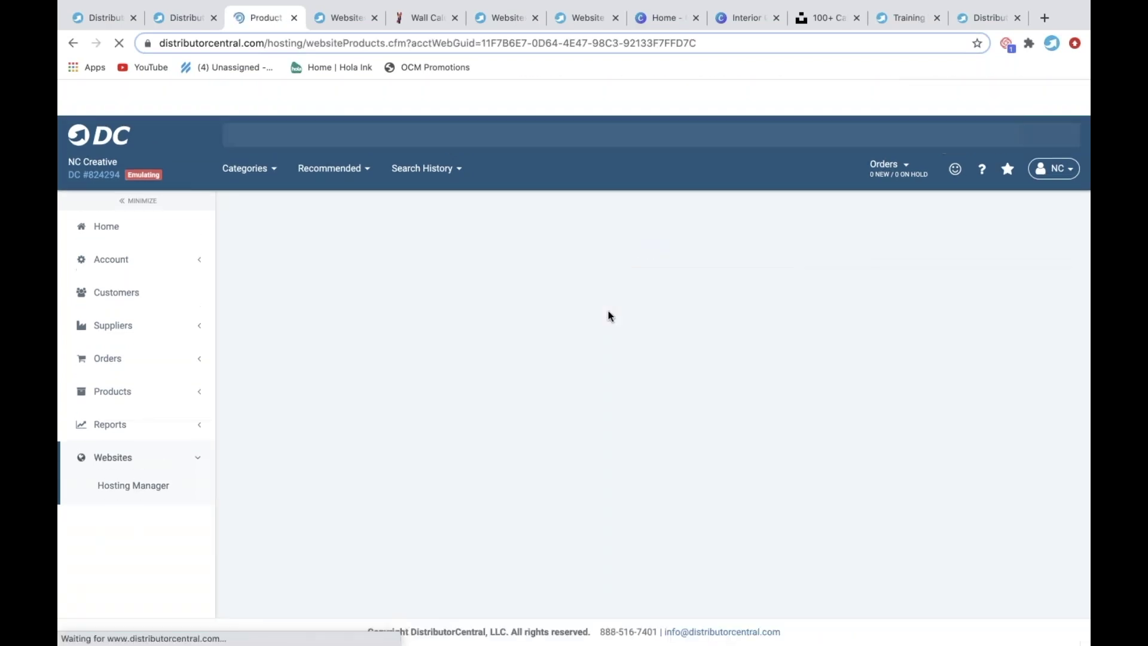
Review all product collections of the Calendar Pop Up website and their filters, including Calendar Favorites.
scroll(610, 316, down, 2)
scroll(610, 316, down, 2)
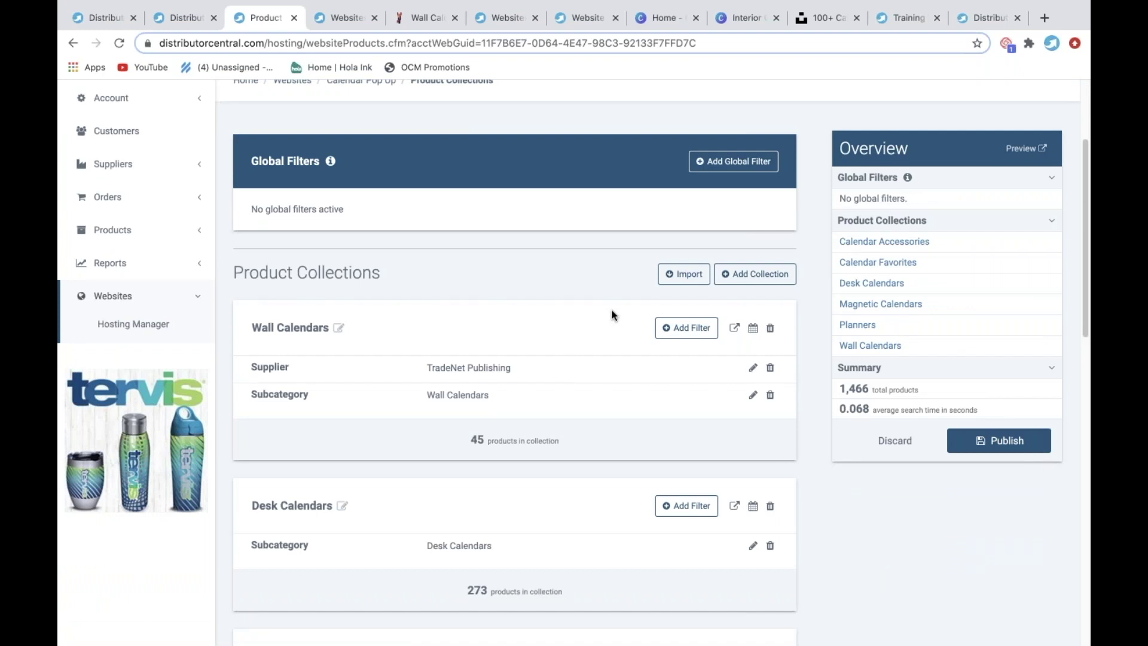
scroll(611, 315, down, 10)
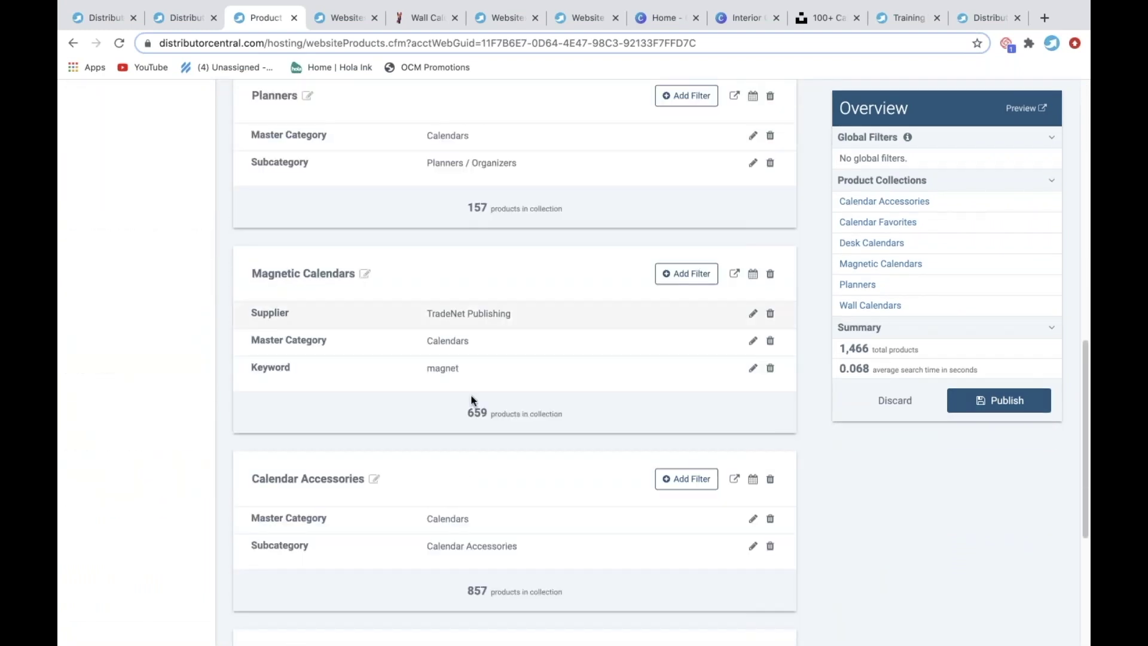
scroll(805, 569, down, 5)
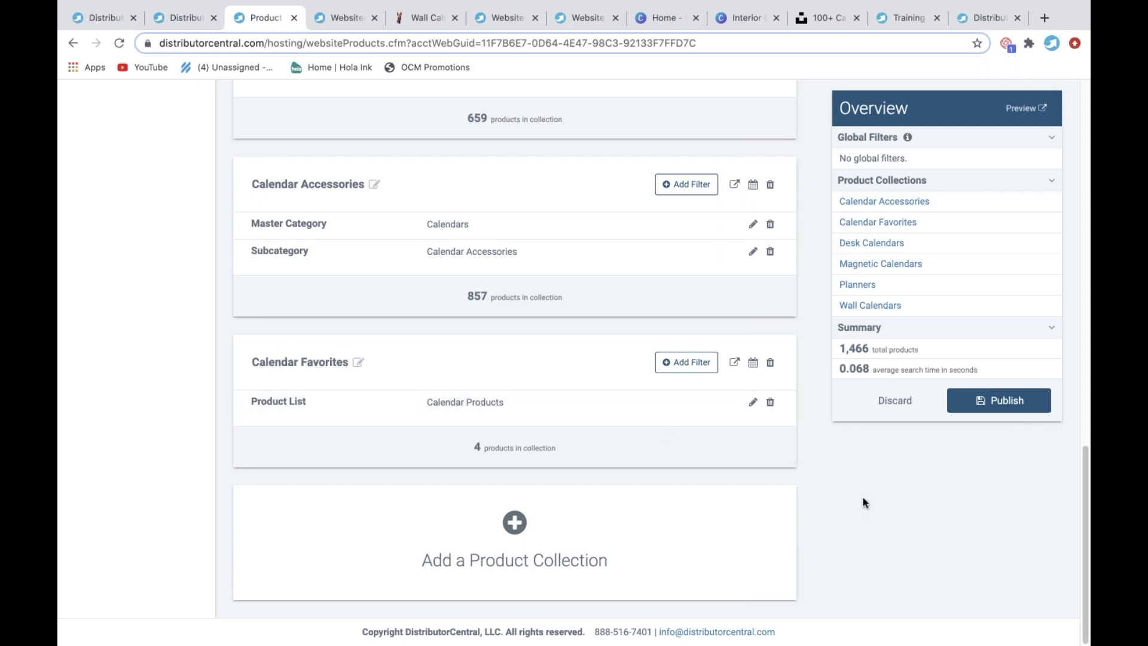
scroll(857, 504, up, 2)
scroll(857, 504, up, 9)
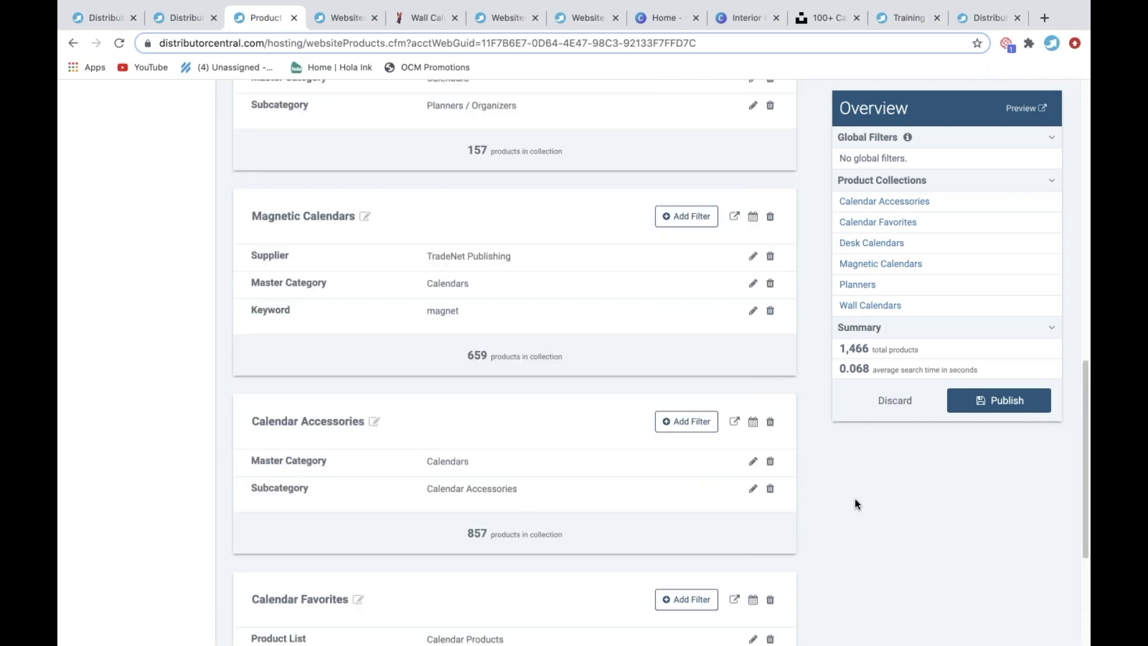
scroll(857, 505, up, 6)
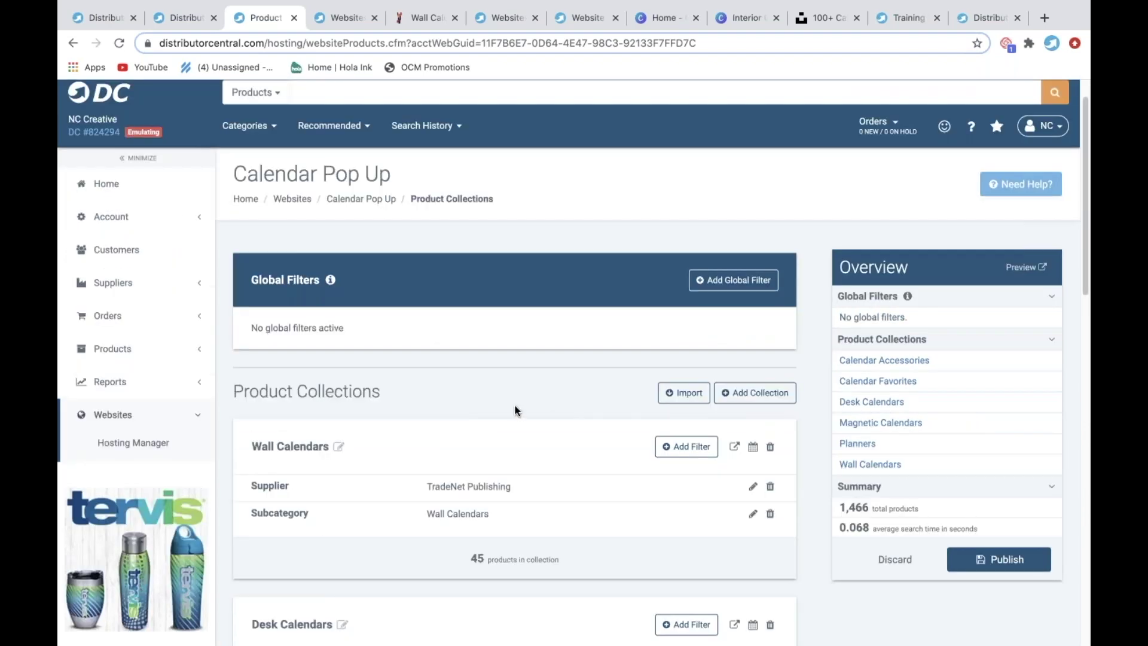
scroll(517, 410, down, 3)
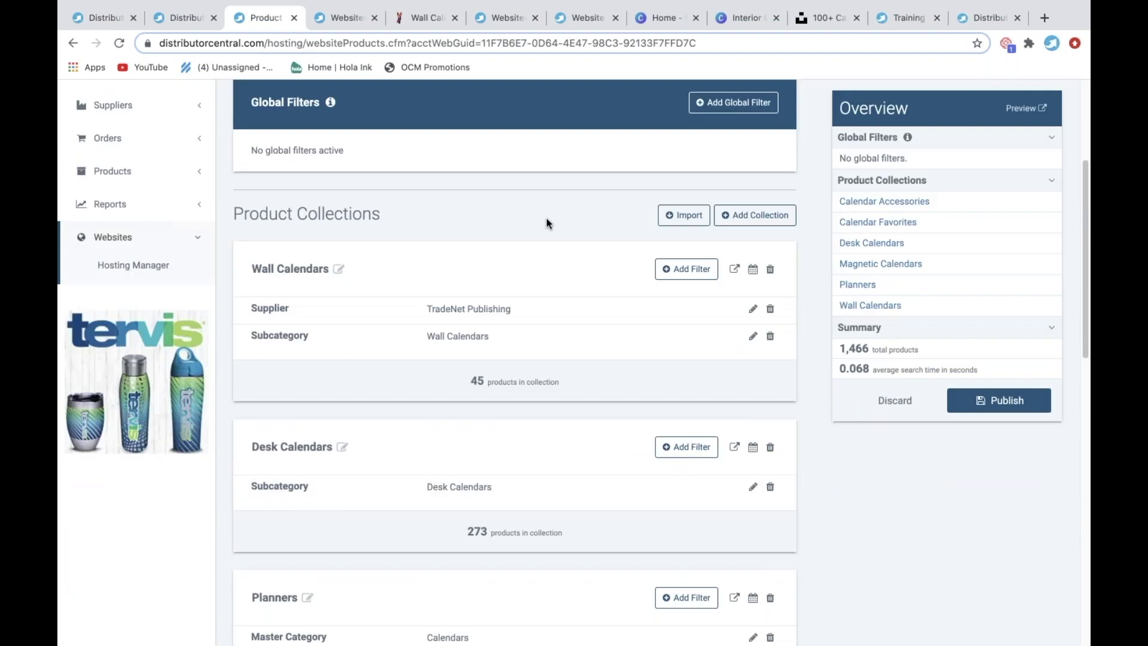
scroll(546, 219, up, 4)
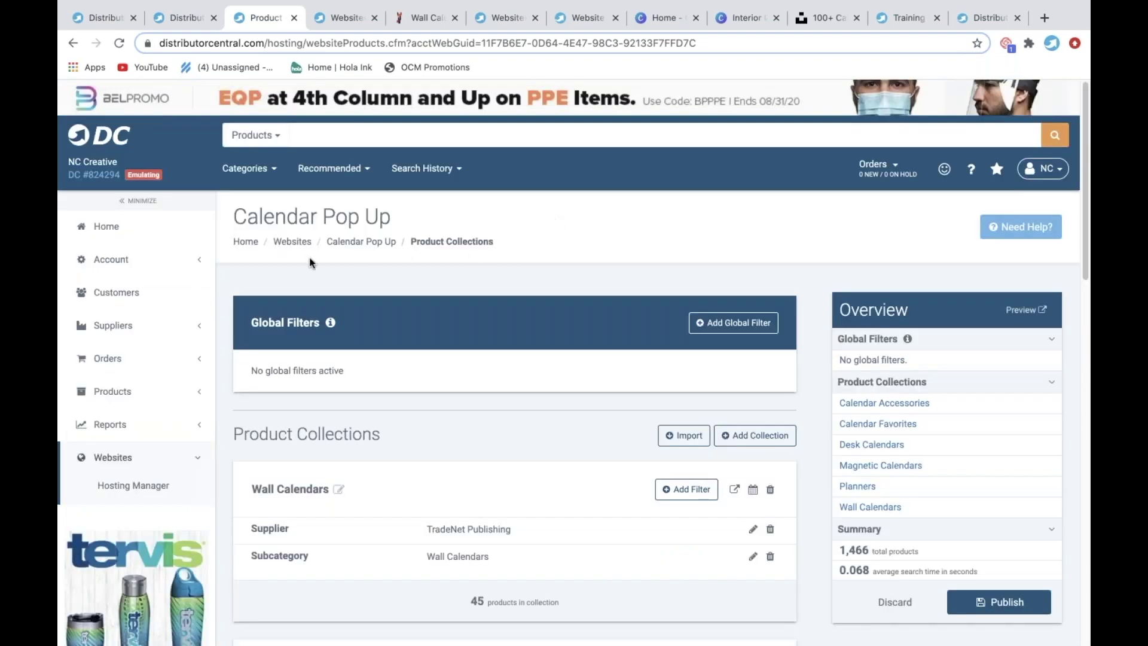
Return to the Calendar Pop Up website's management page and open the site for editing.
click(355, 243)
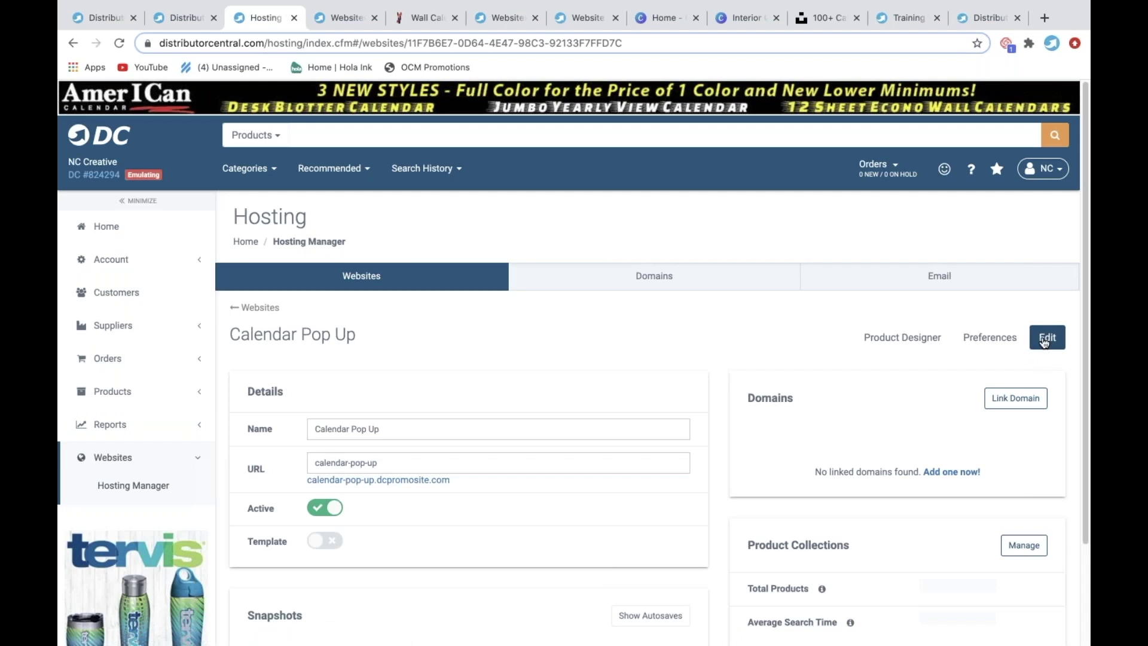
click(1046, 339)
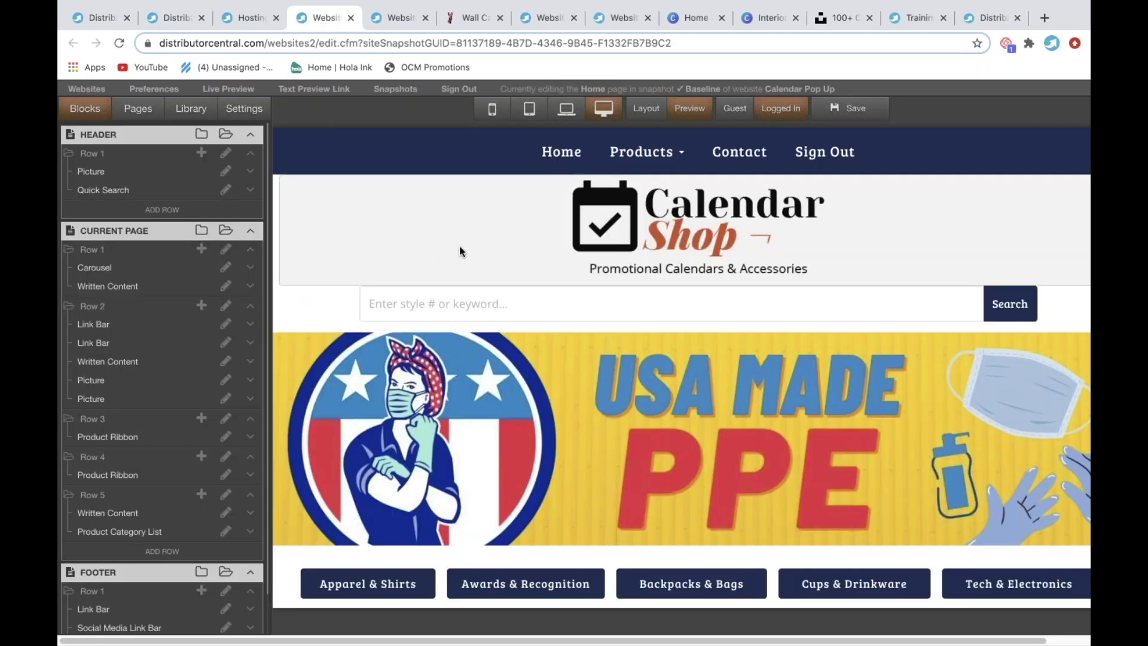
scroll(669, 413, down, 2)
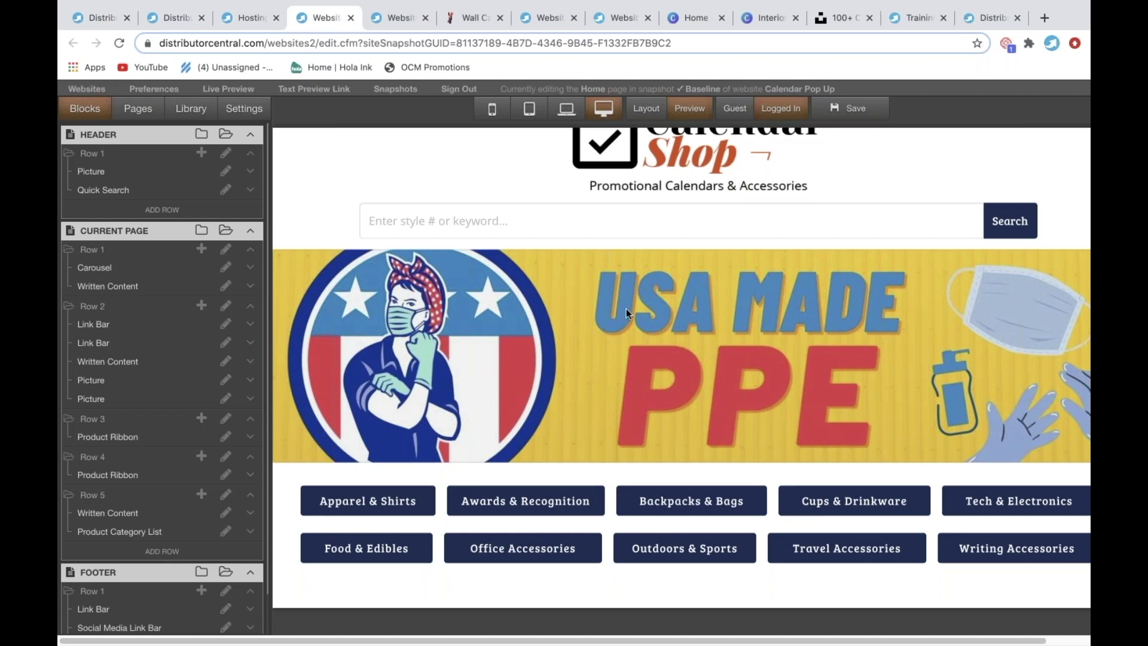
Open the home page carousel's settings and bring up the image library for the Mask Up picture in Slide #3.
double_click(665, 317)
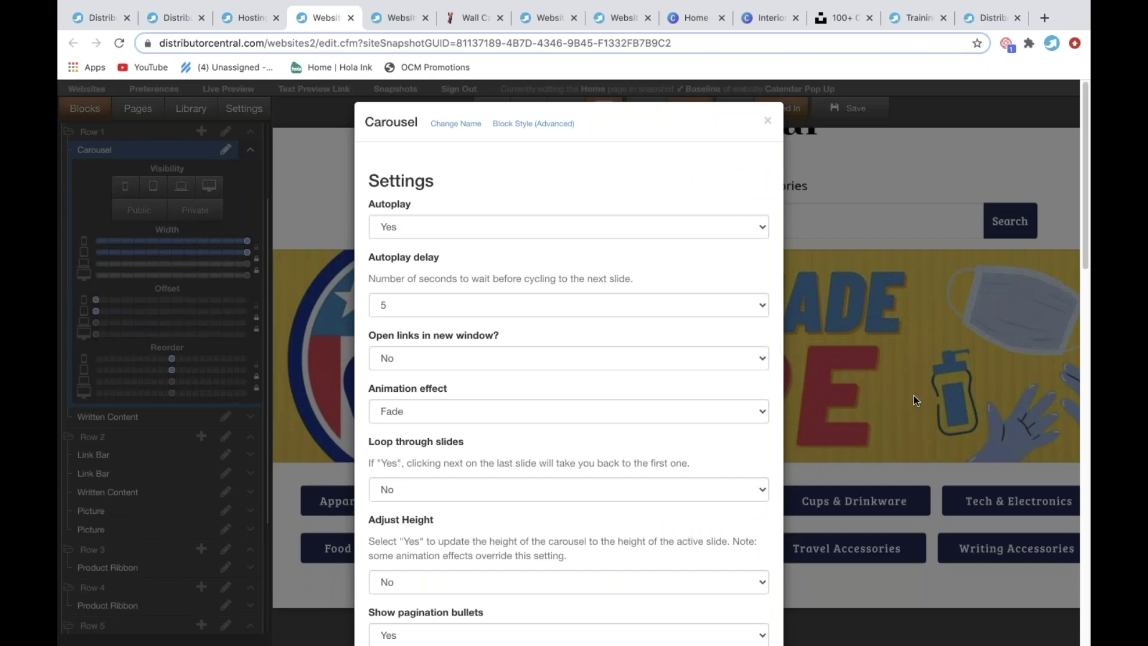
scroll(562, 417, down, 3)
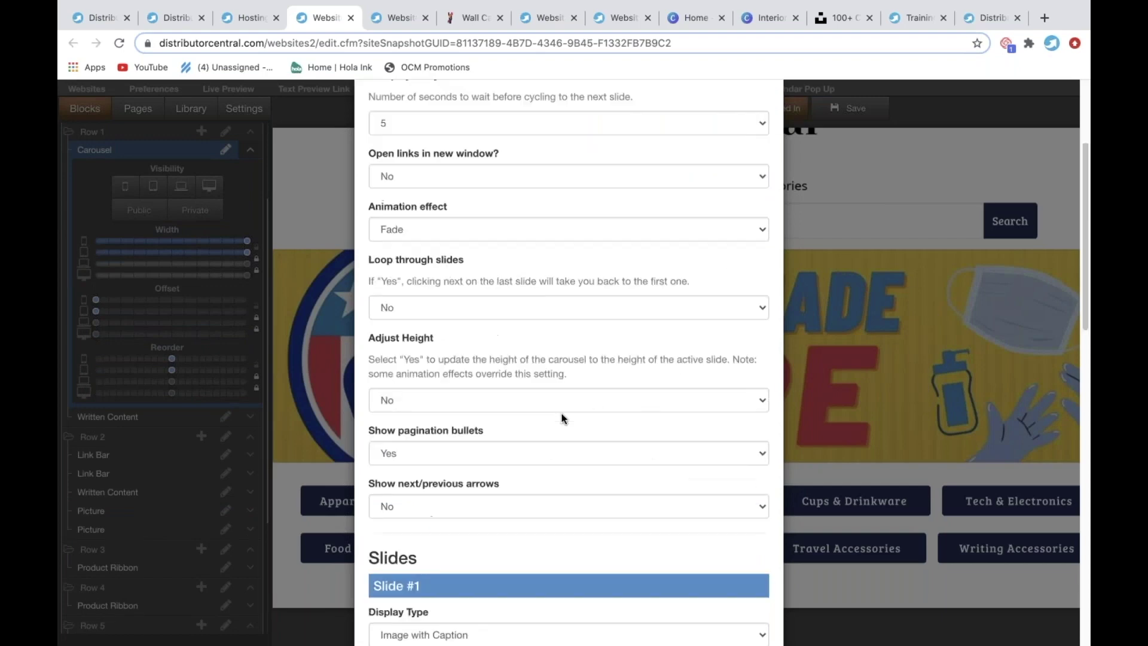
scroll(562, 417, down, 3)
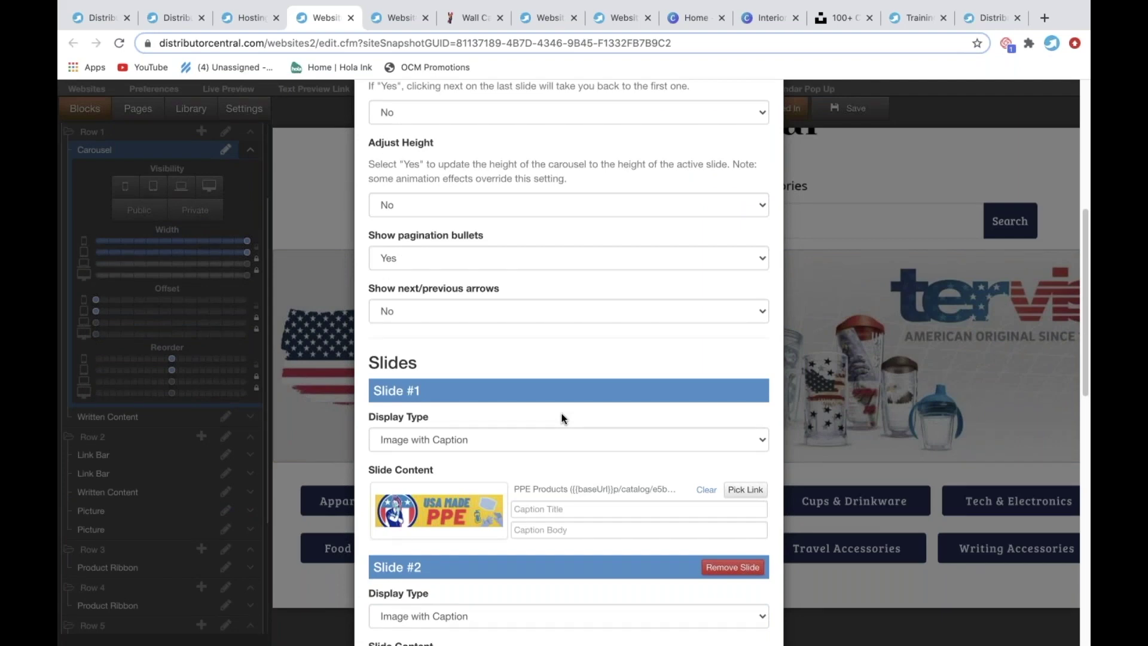
scroll(551, 311, up, 6)
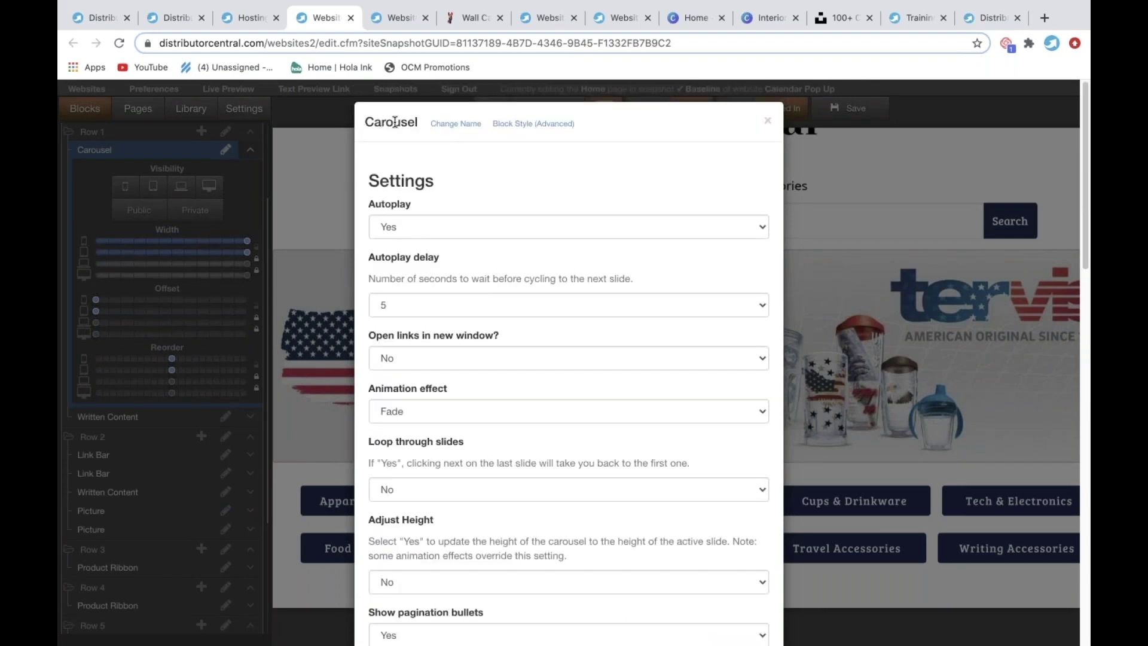
scroll(686, 333, down, 10)
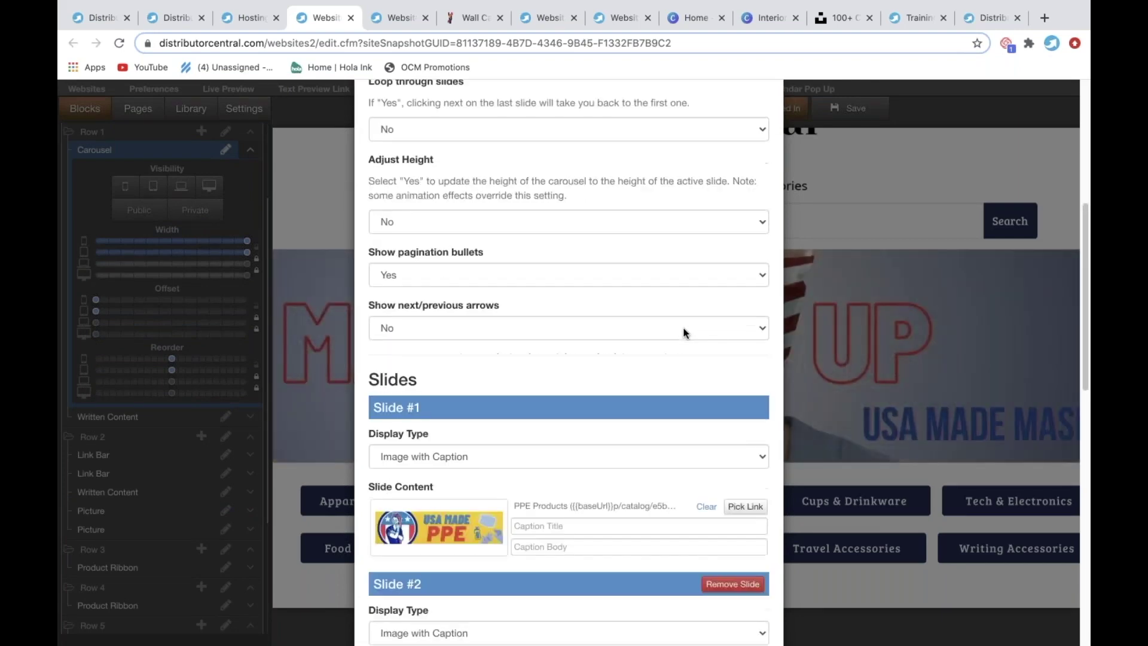
scroll(573, 383, down, 2)
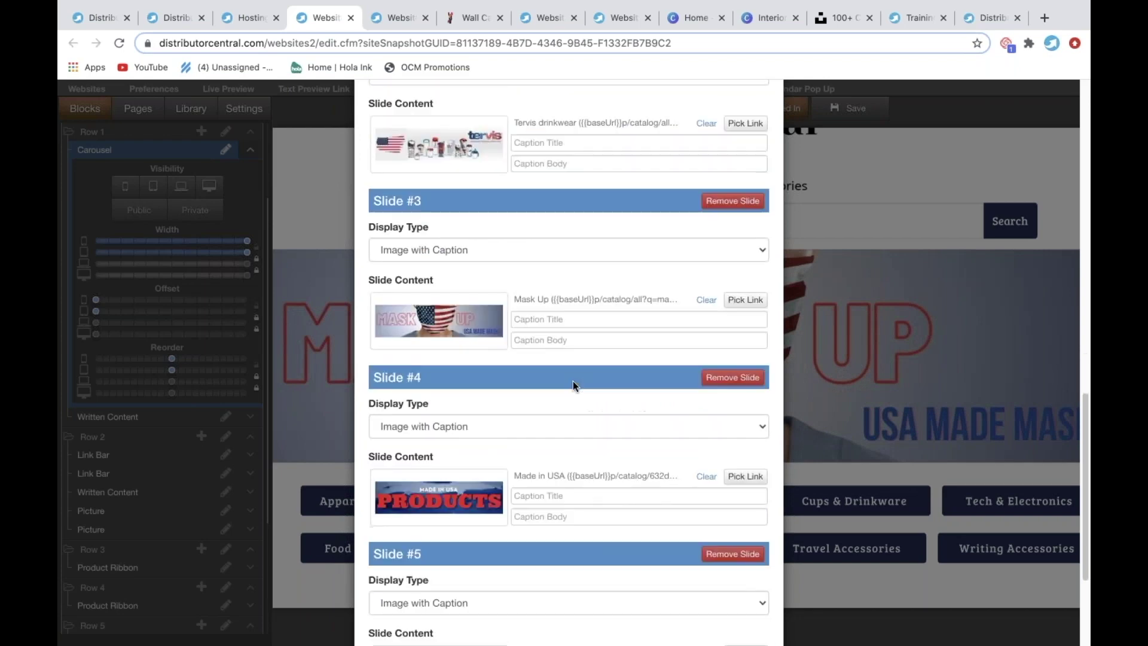
click(439, 327)
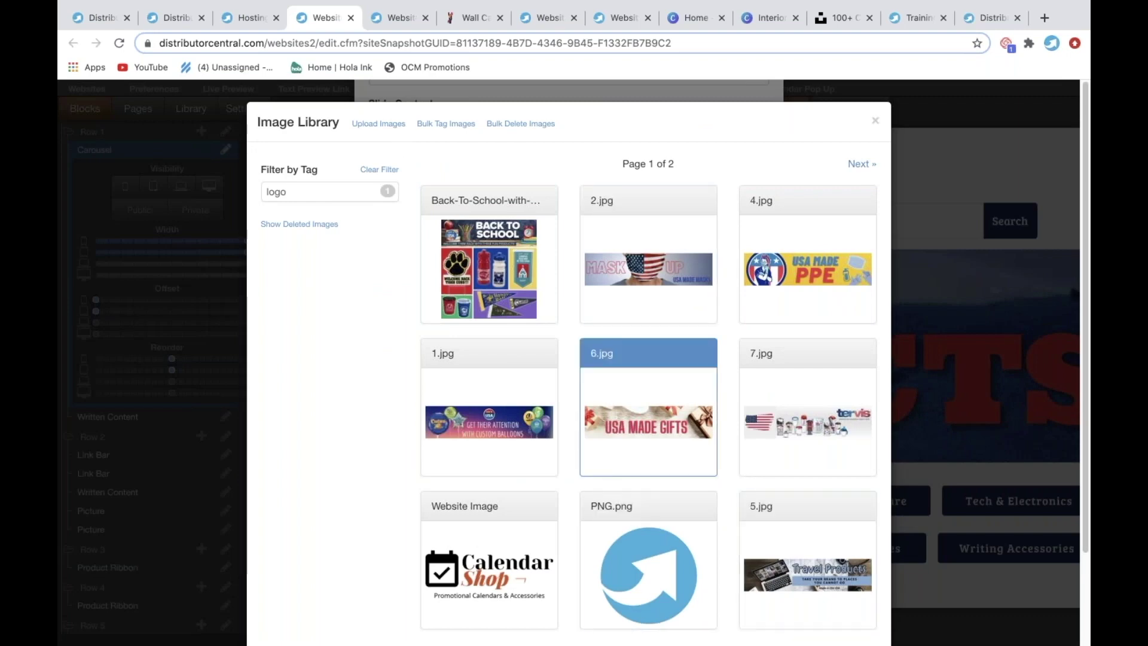
Upload banner images 1.jpg through 6.jpg from Downloads to the image library and use the Wall Calendars banner for Slide #3.
click(375, 126)
click(315, 179)
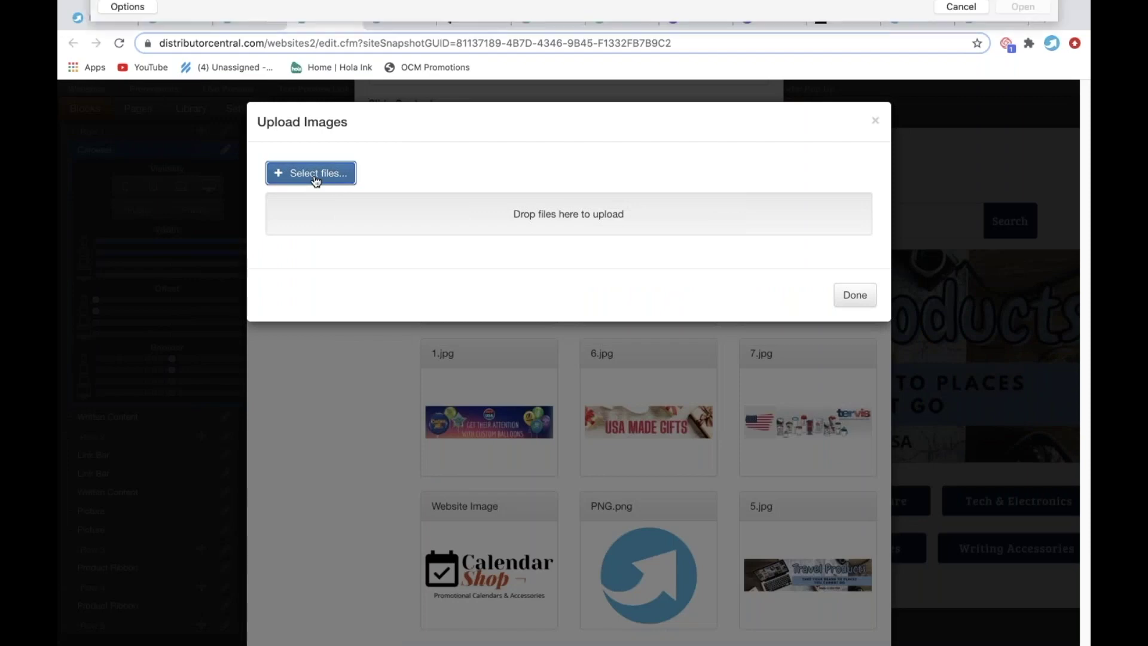
click(569, 17)
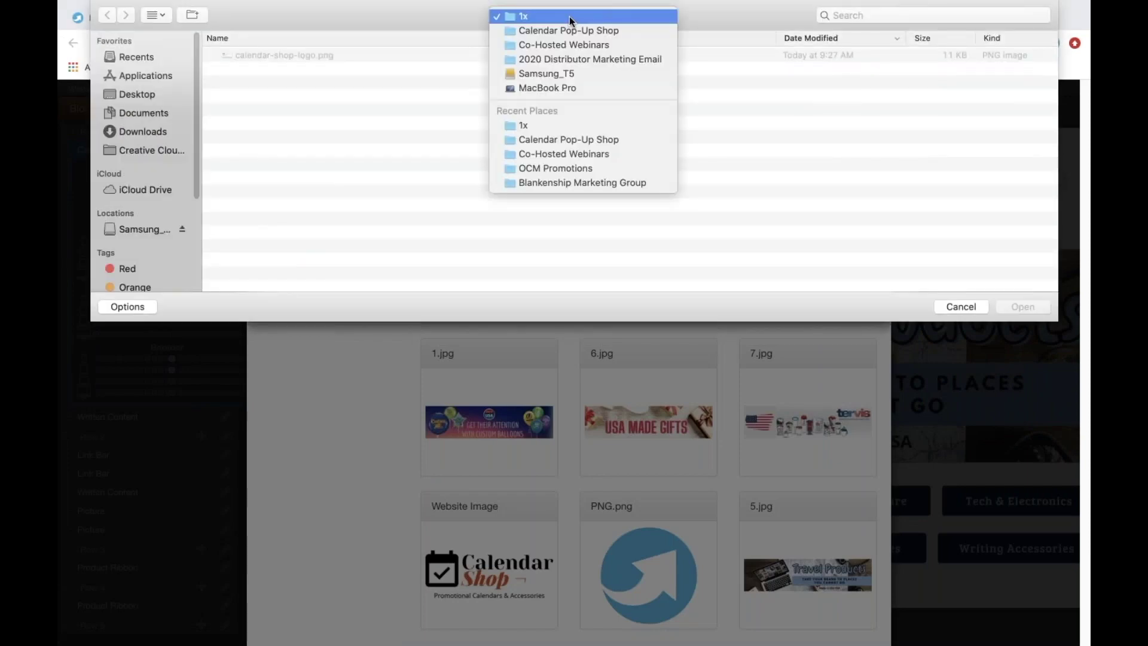
click(150, 134)
click(145, 132)
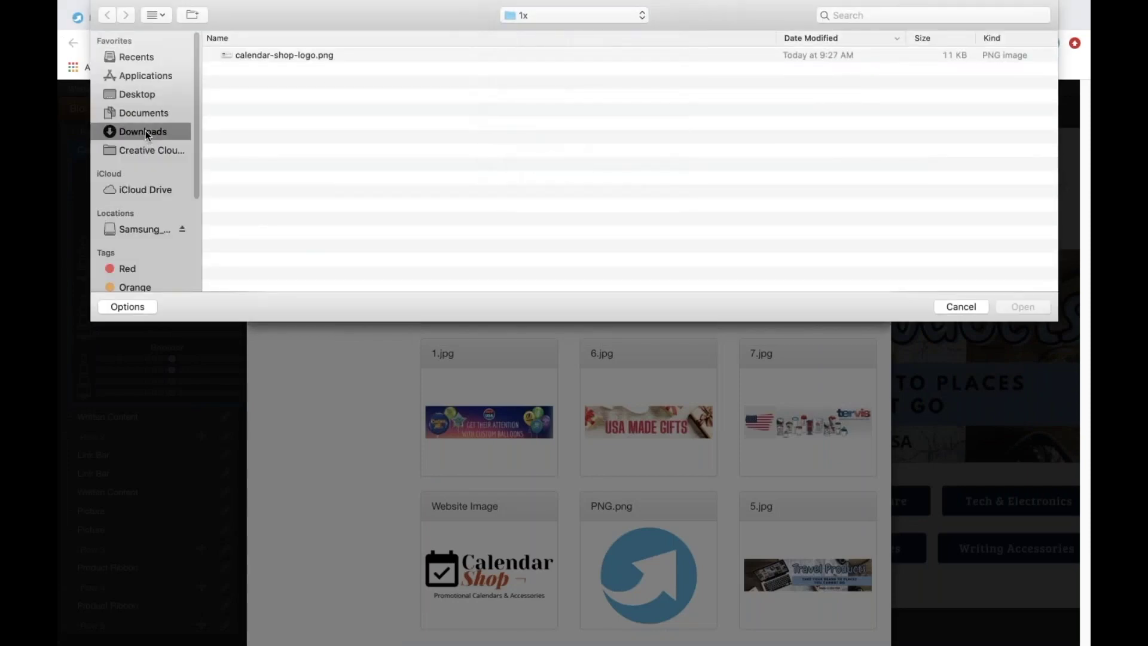
click(211, 55)
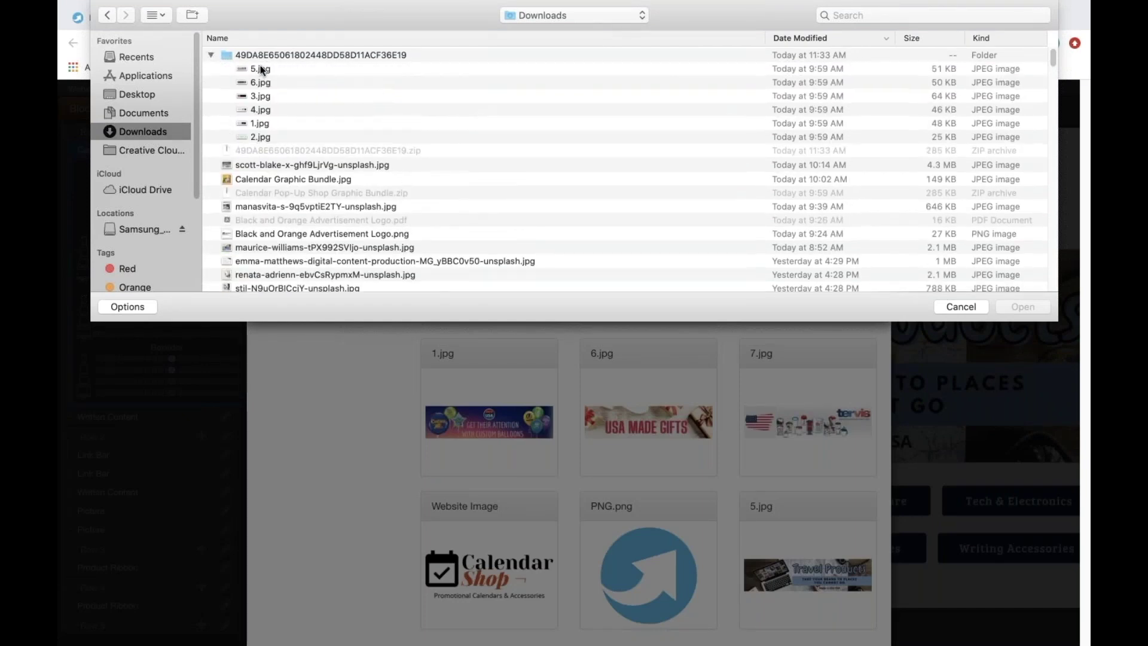
click(260, 67)
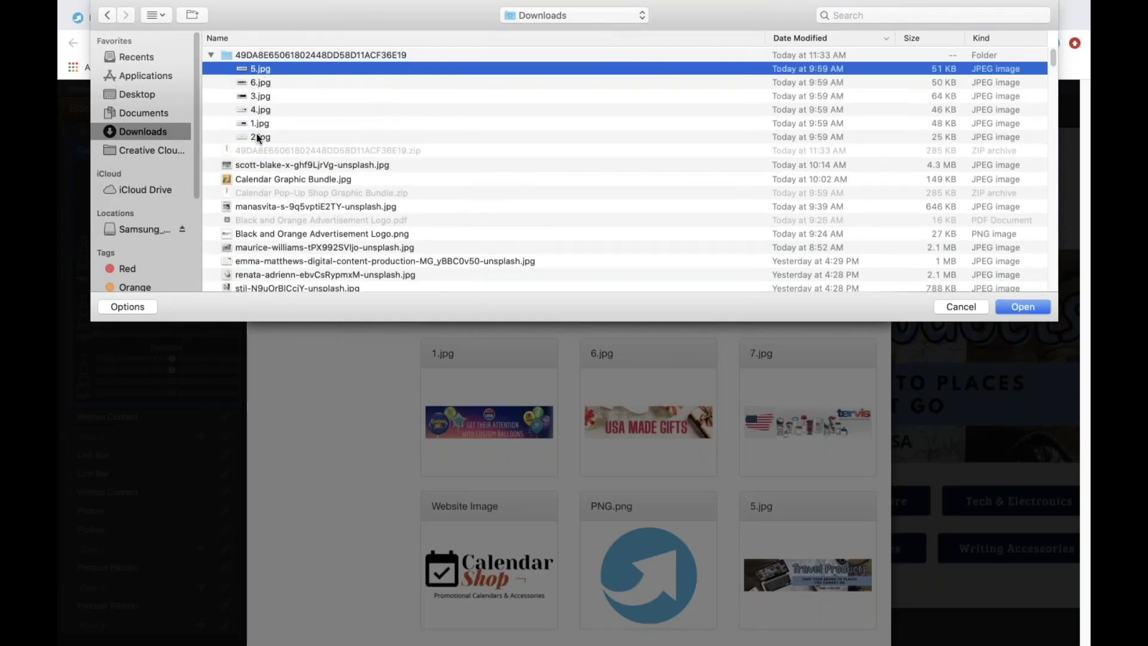
shift+click(258, 137)
click(1024, 307)
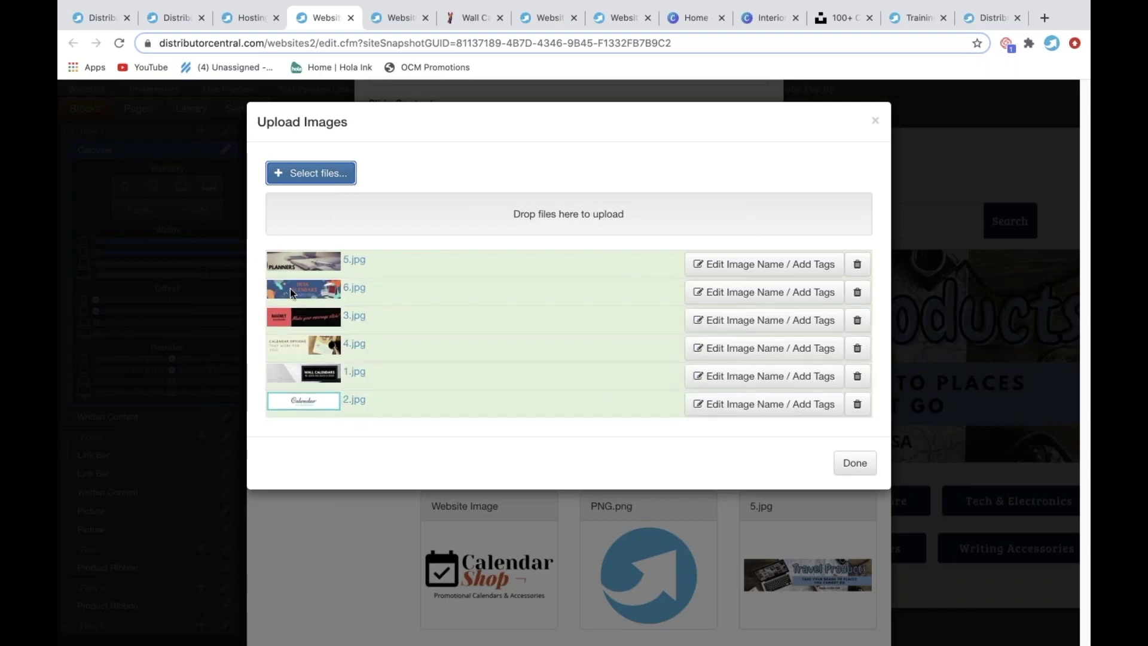
click(857, 464)
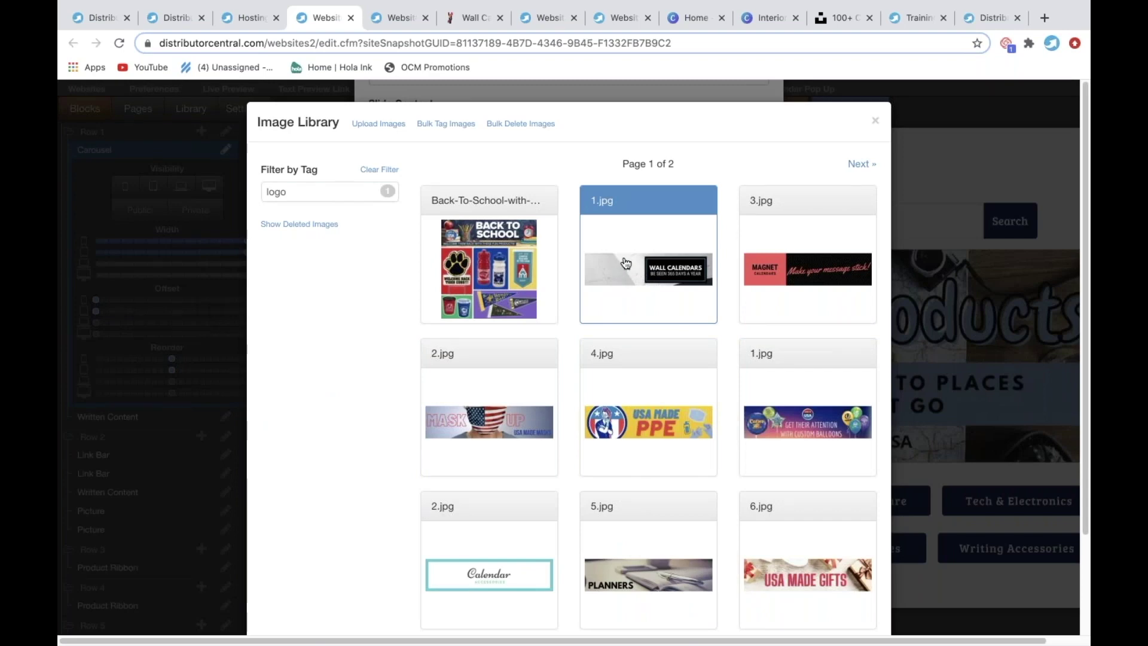
click(654, 270)
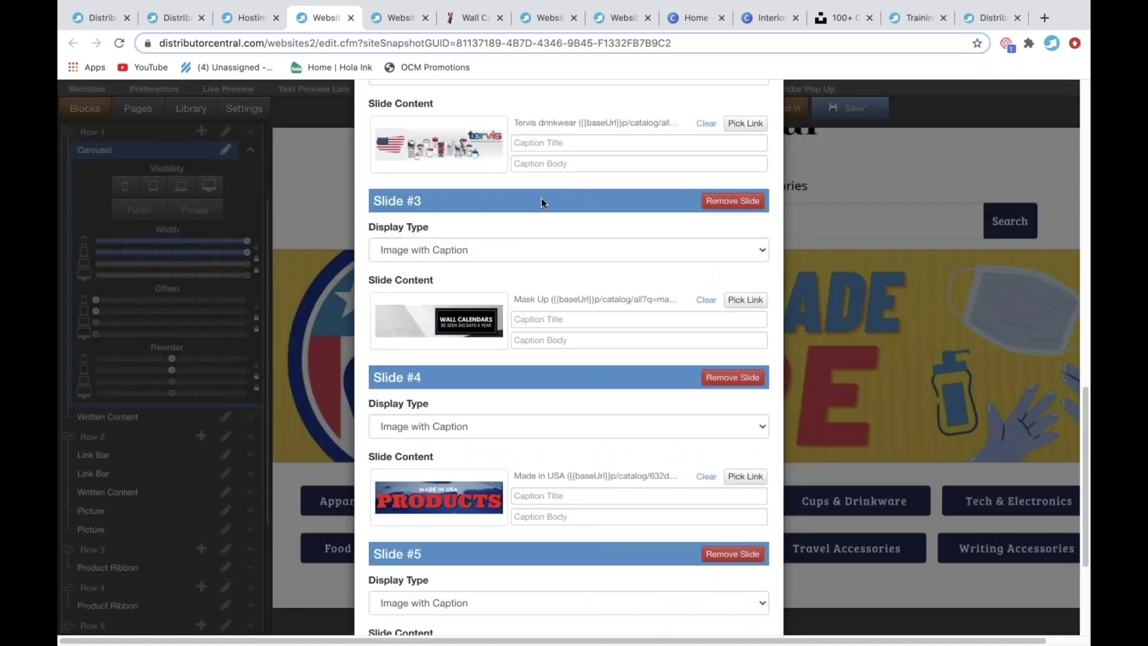
Switch to Canva and examine the pages of the calendar banner design along with its uploaded images and templates.
click(696, 18)
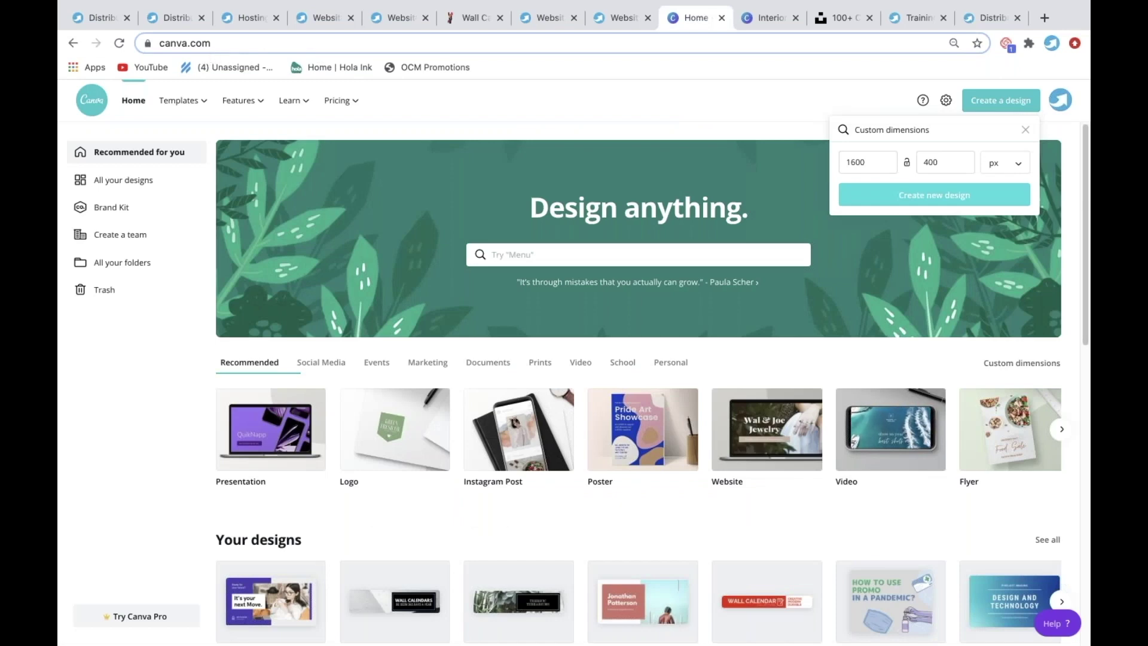
click(763, 22)
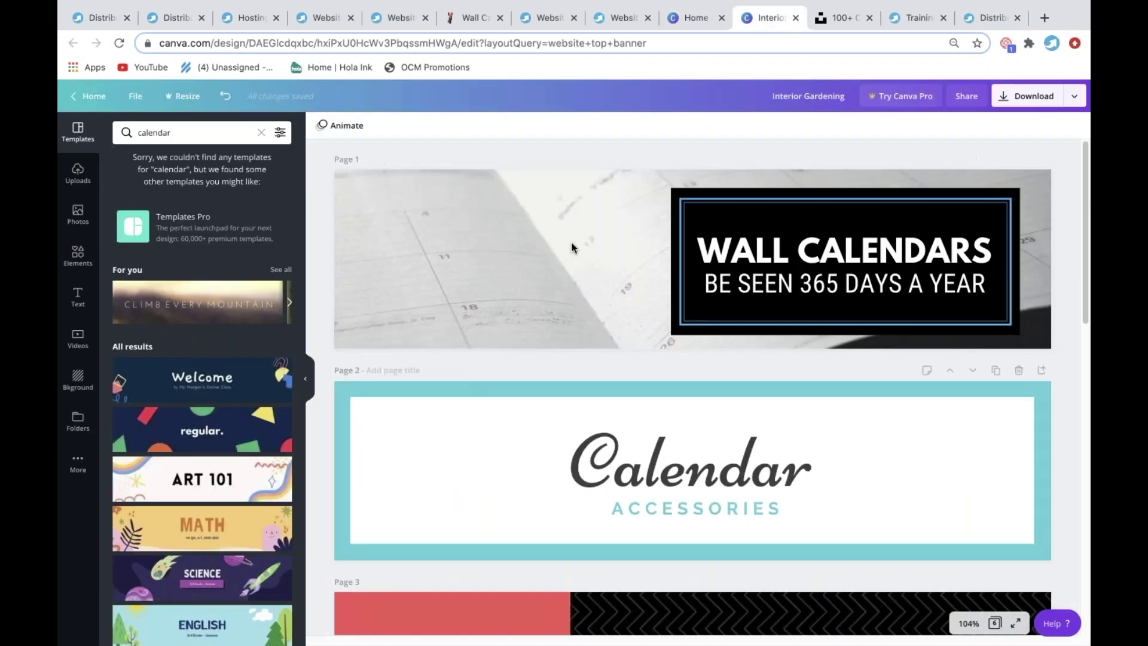
scroll(634, 435, down, 3)
scroll(634, 435, down, 10)
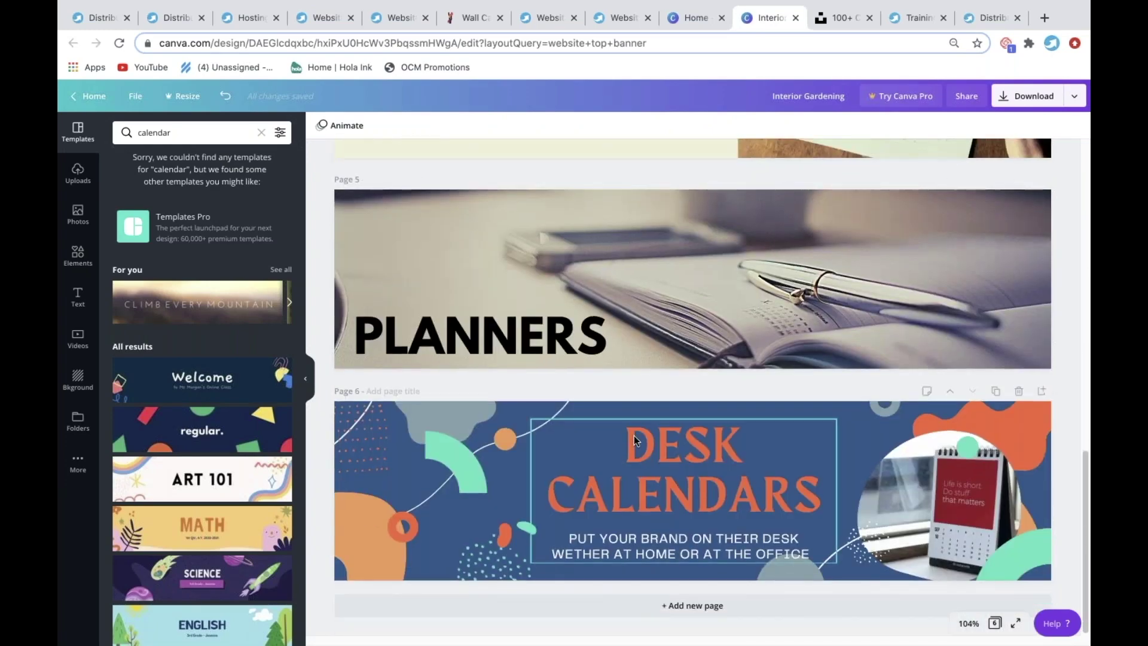
scroll(505, 295, up, 15)
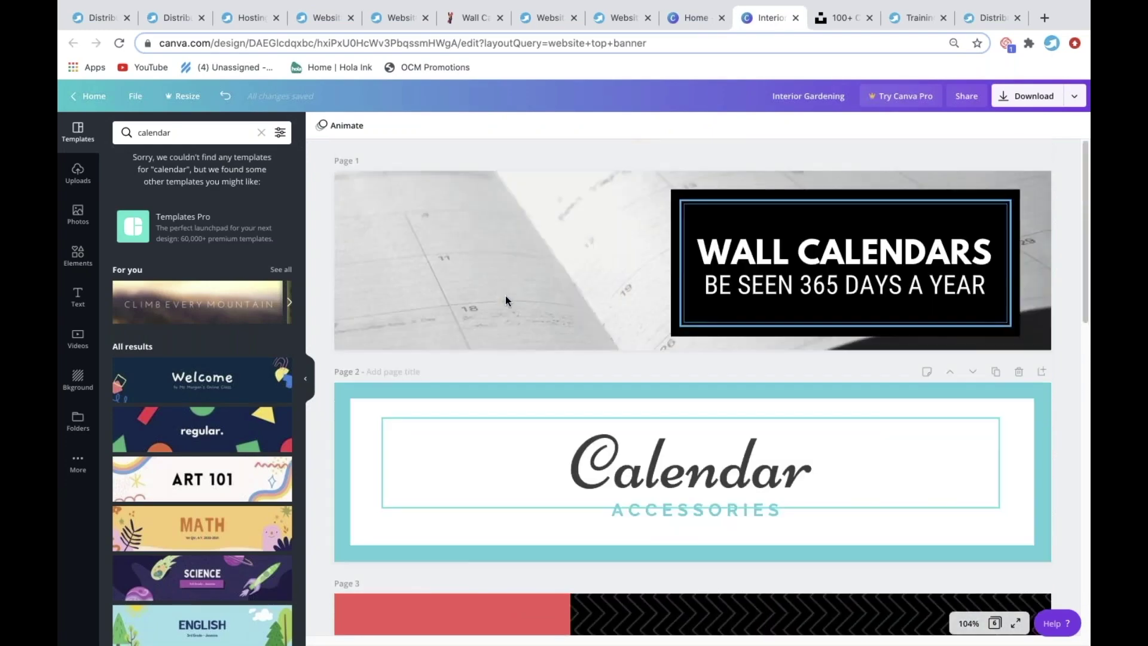
click(464, 238)
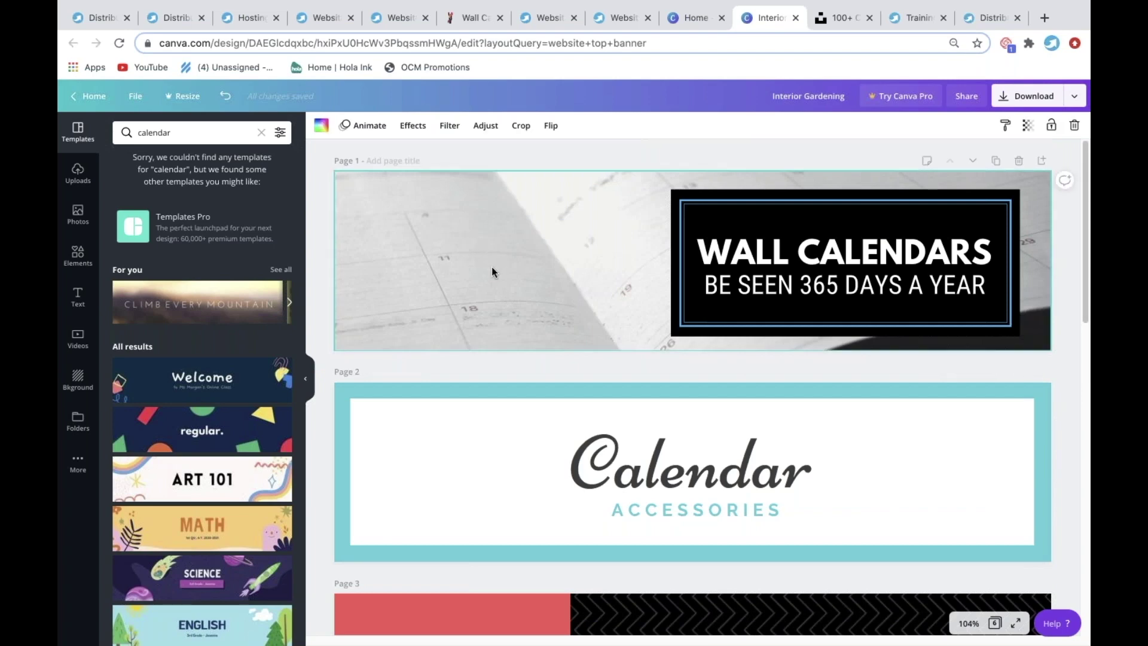
click(78, 173)
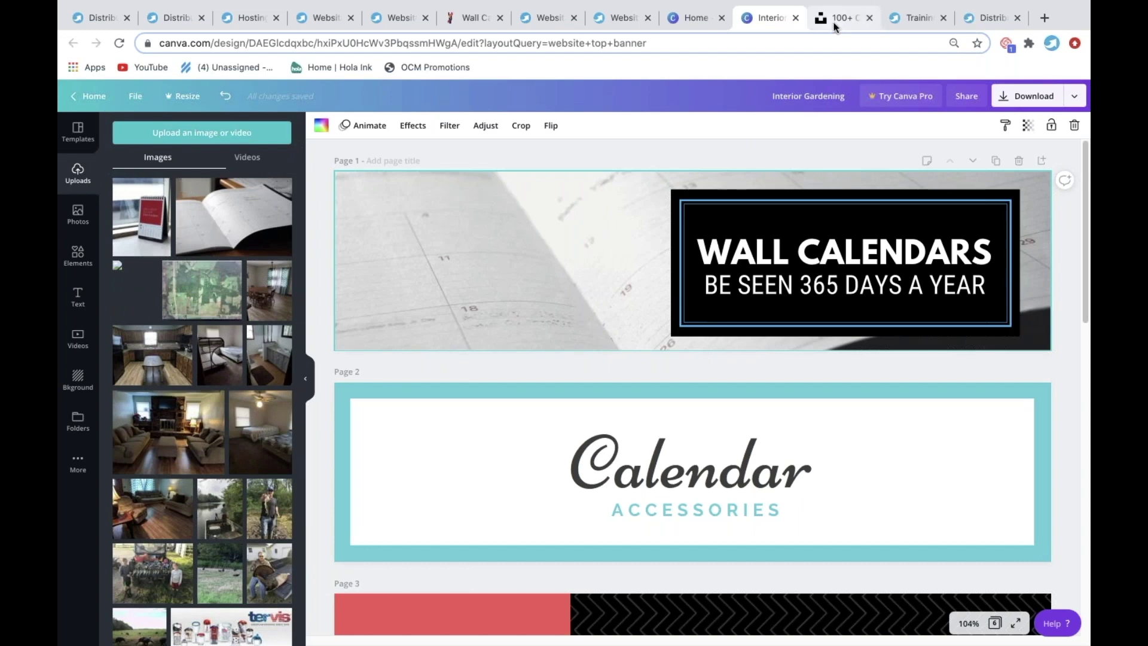
click(78, 132)
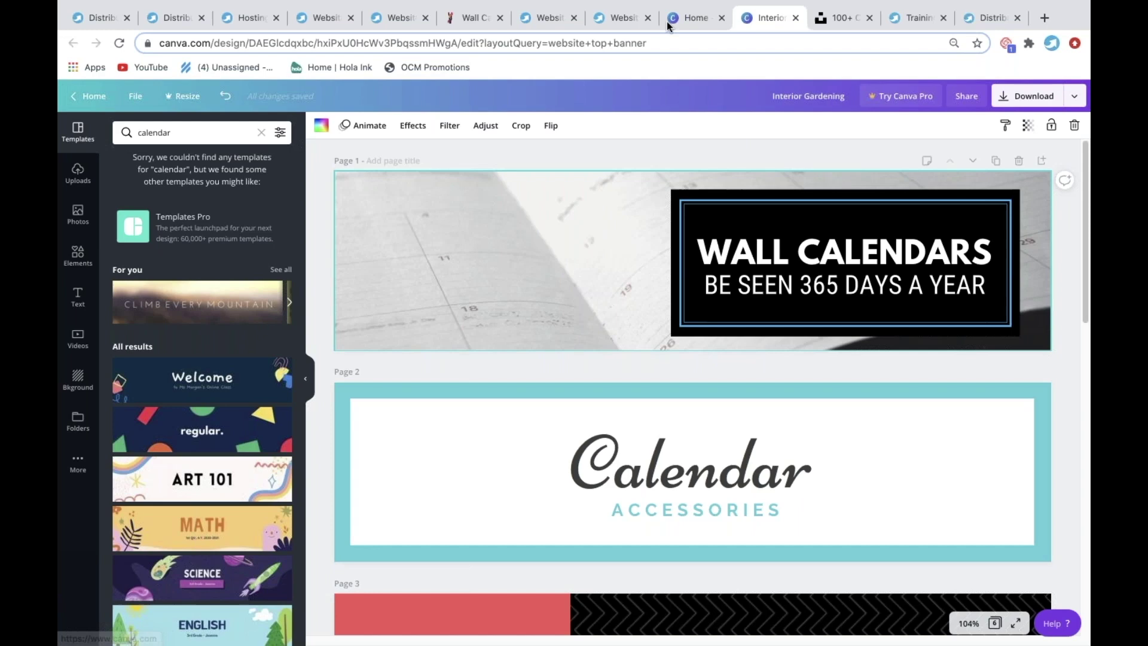
Create a new 1600 x 400 px Canva design and apply the Beach Furniture banner template to it.
click(687, 18)
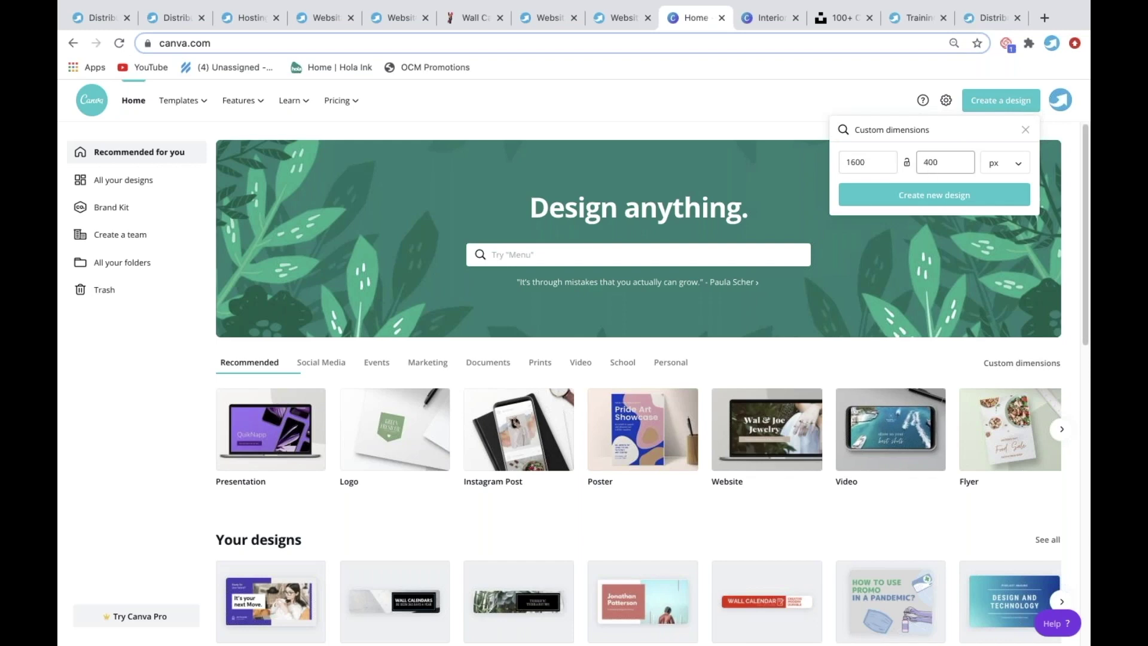
click(928, 196)
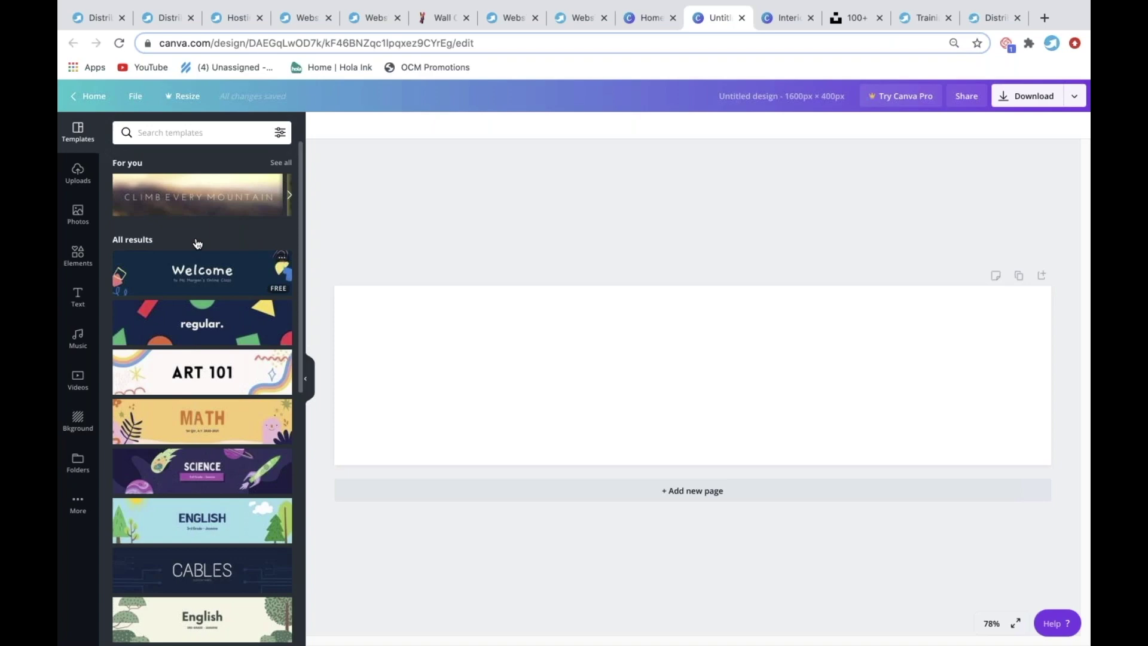
scroll(206, 339, down, 5)
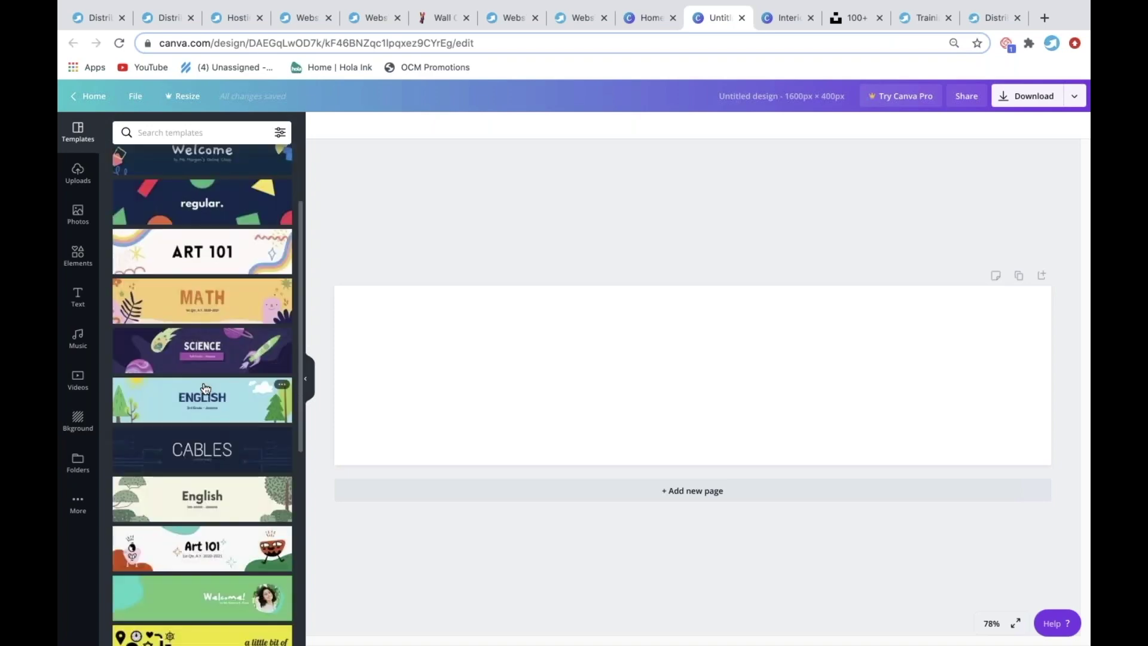
scroll(204, 392, down, 3)
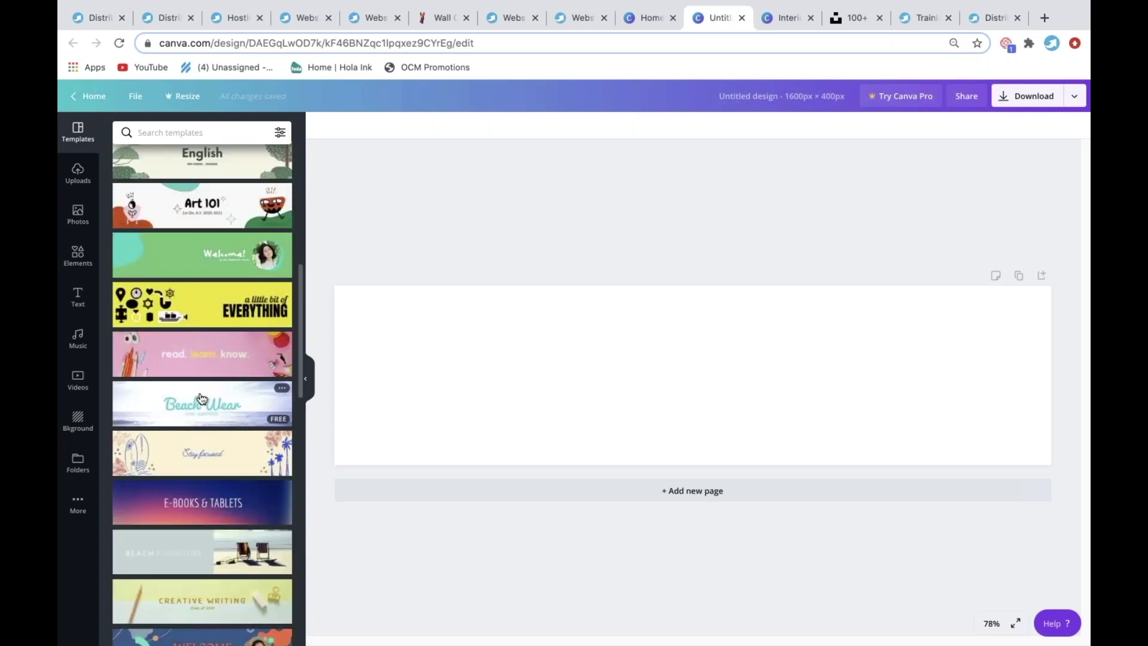
scroll(201, 399, down, 1)
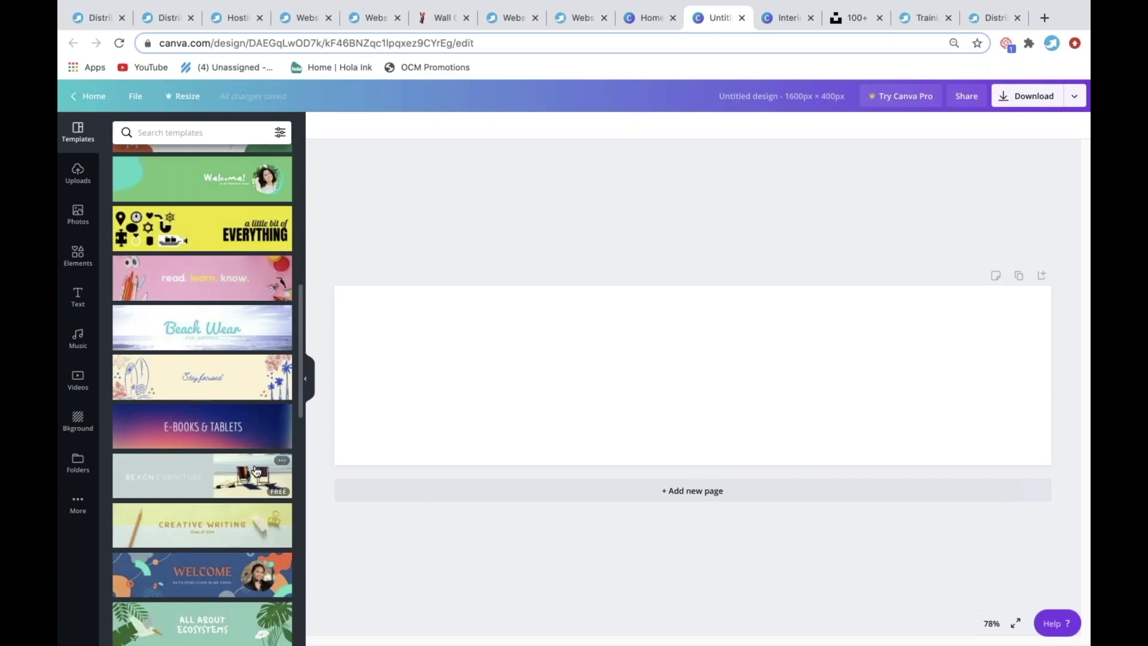
click(237, 474)
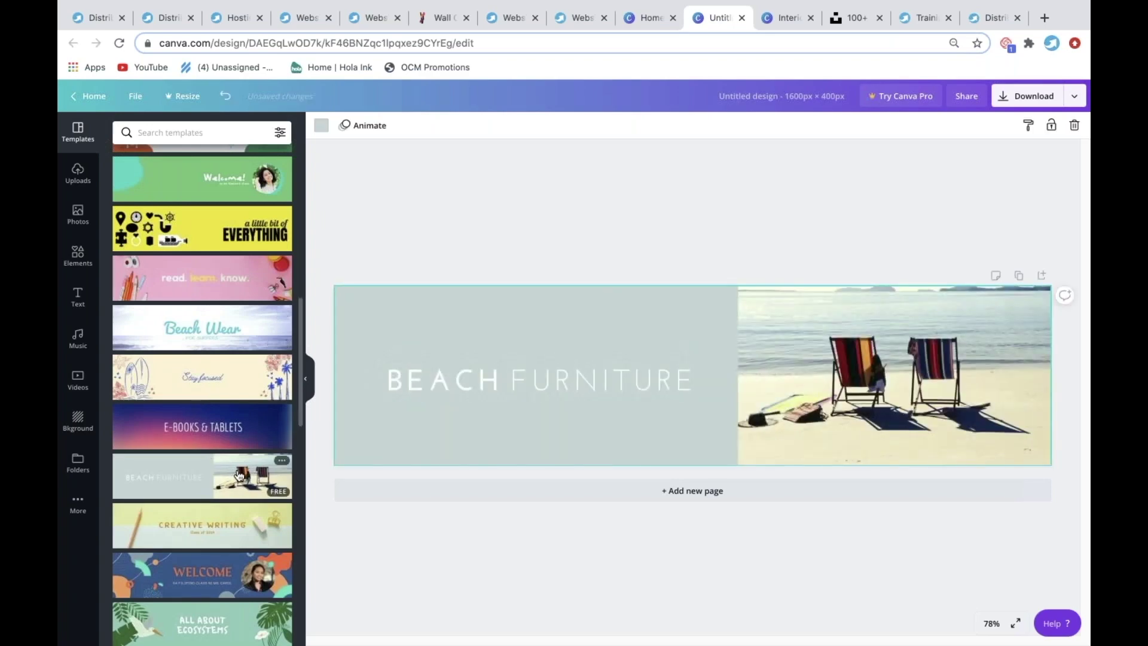
Search the photos for calendar and replace the banner's beach picture with the yearly planner photo.
click(78, 215)
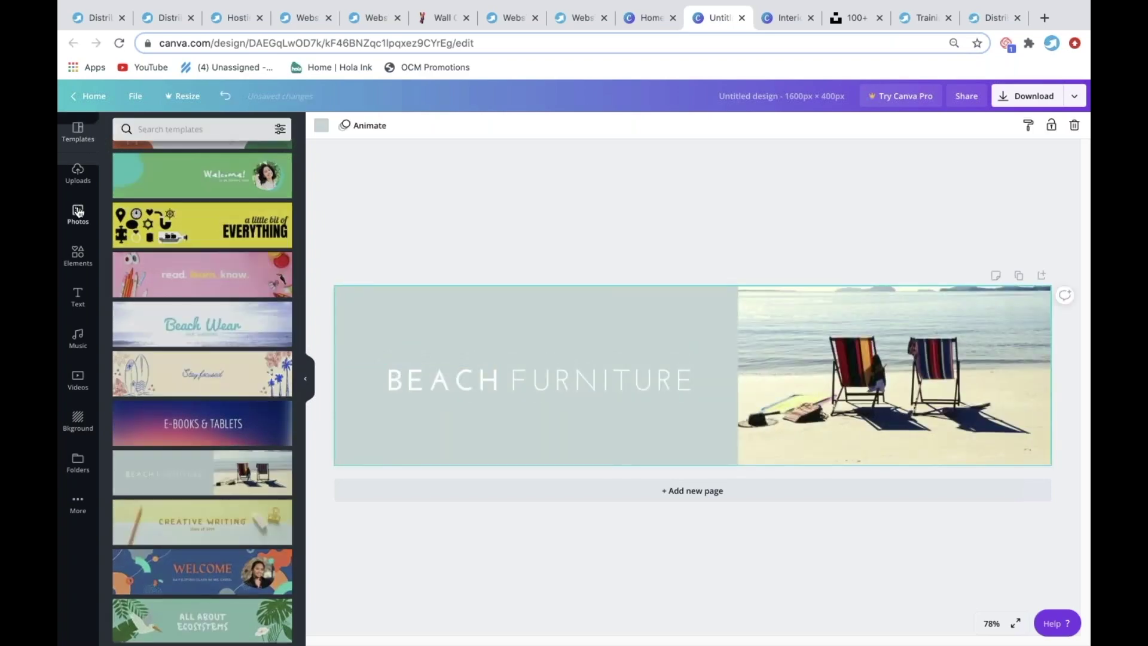
click(216, 132)
text(cal)
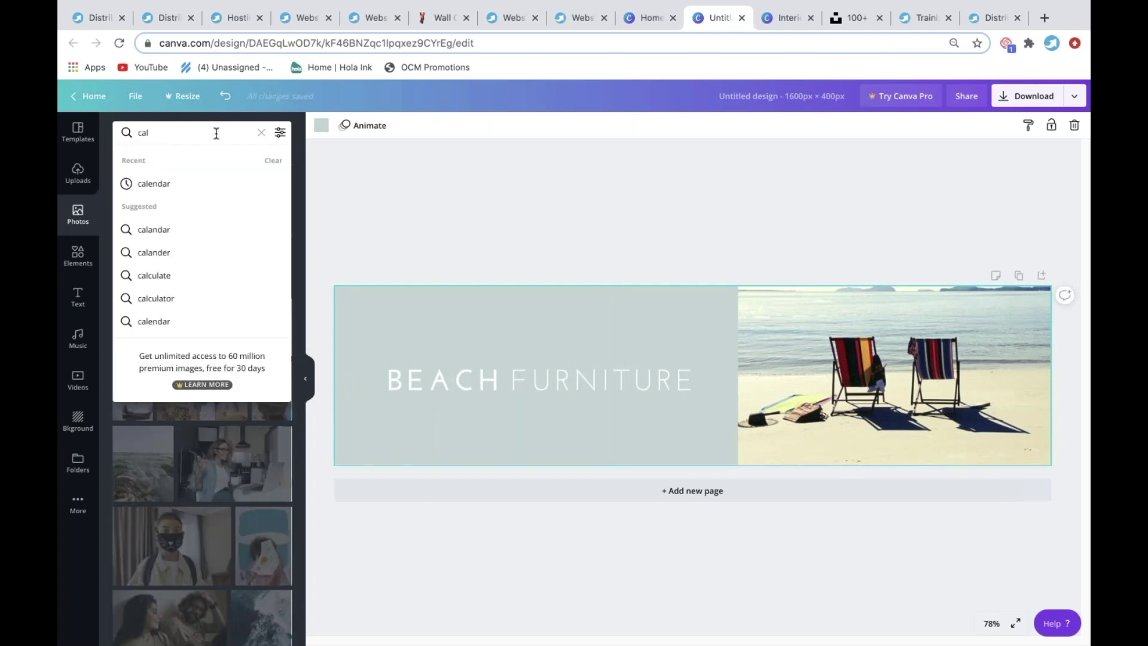
click(182, 186)
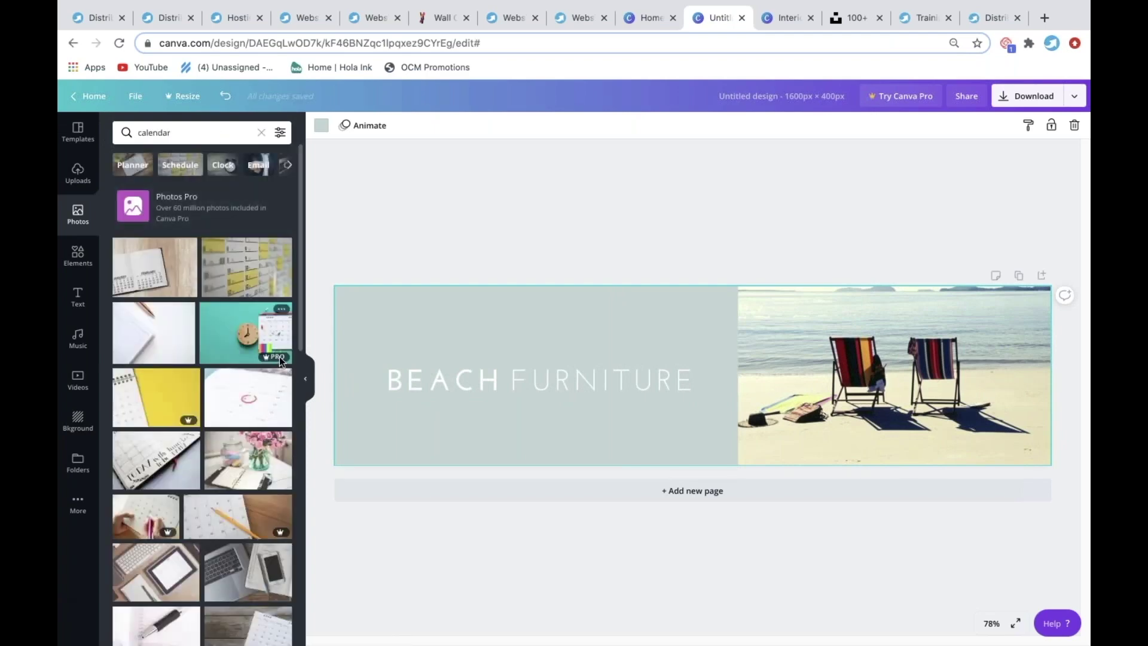
drag(209, 327, 794, 358)
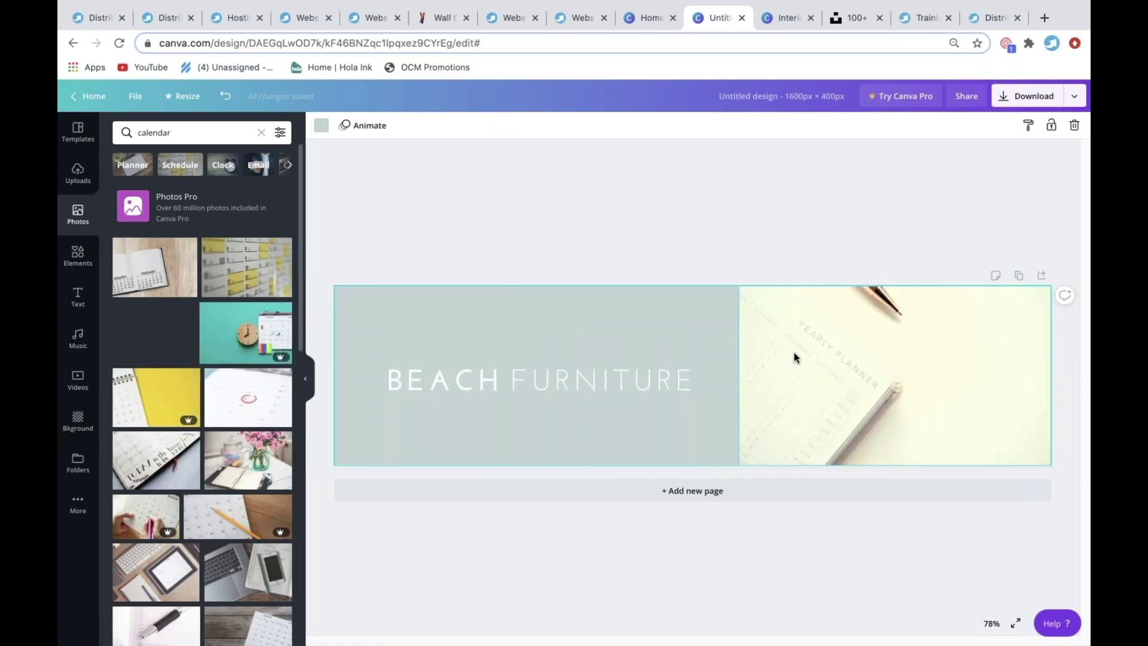
Examine the text formatting, font and background colour options available for the Beach Furniture banner.
click(457, 387)
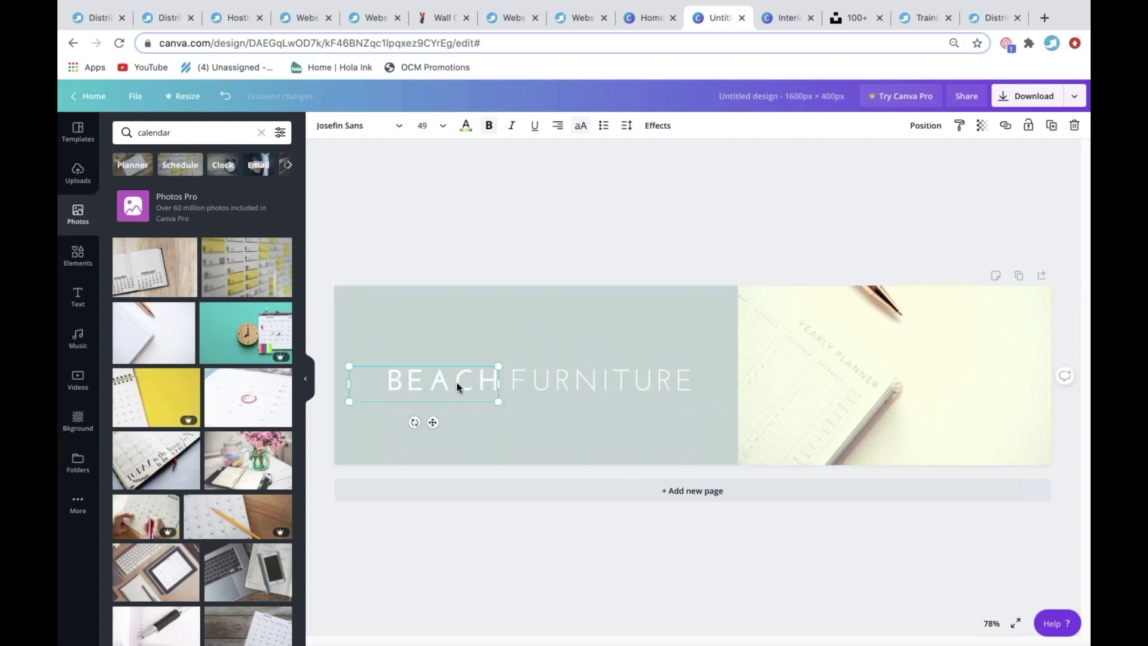
double_click(451, 380)
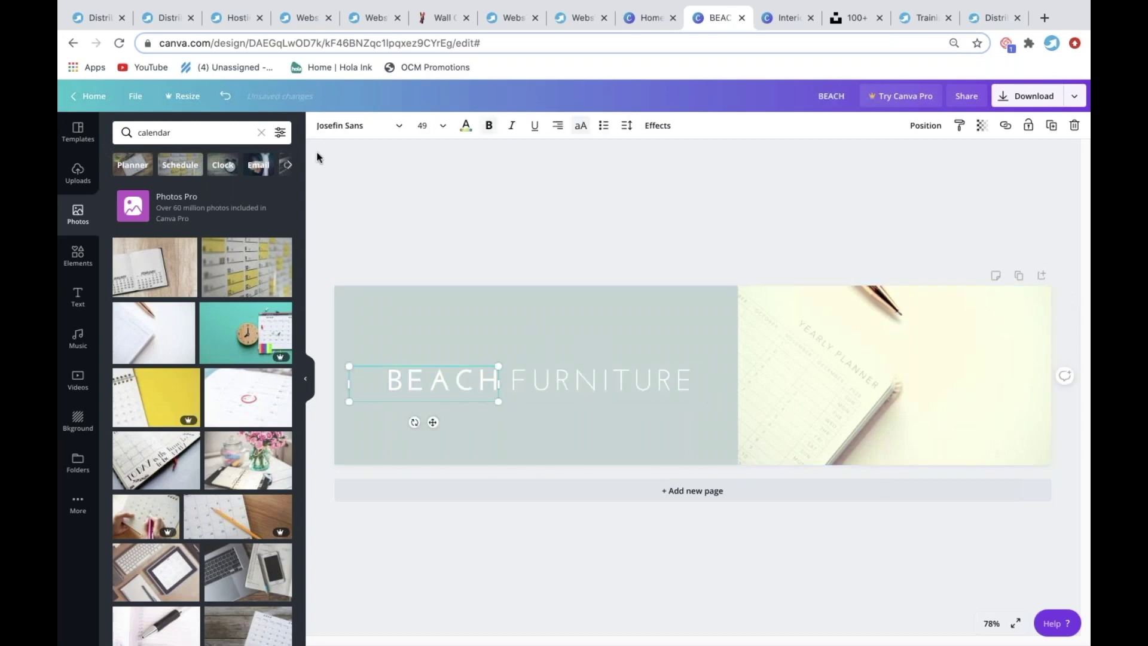
click(332, 129)
click(401, 295)
click(321, 127)
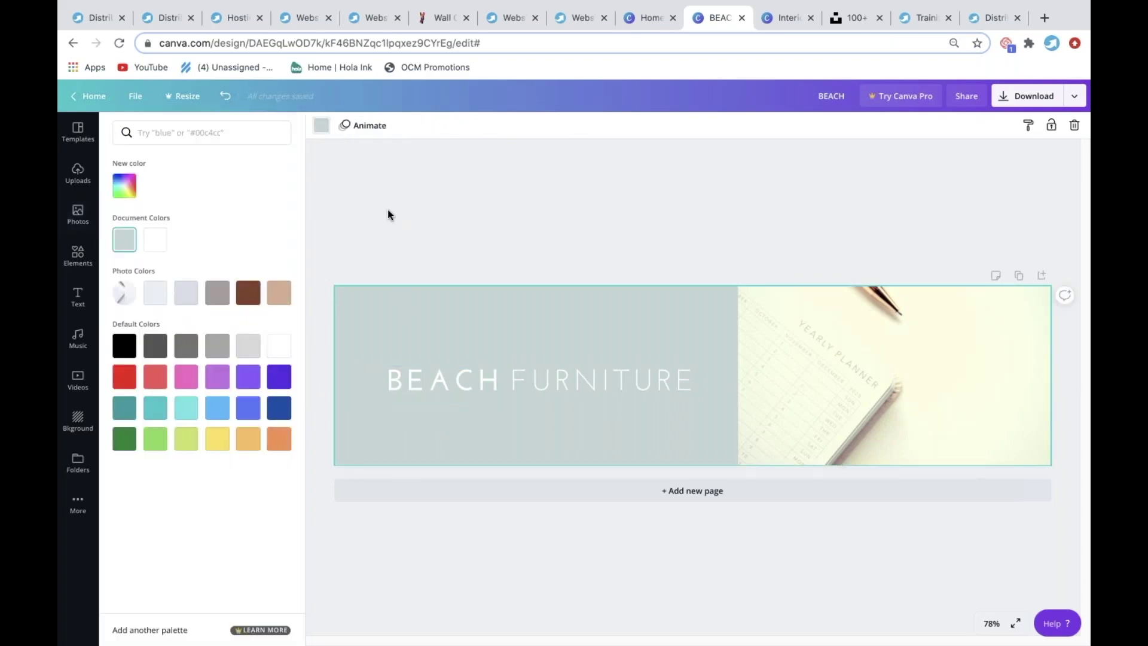
key(Escape)
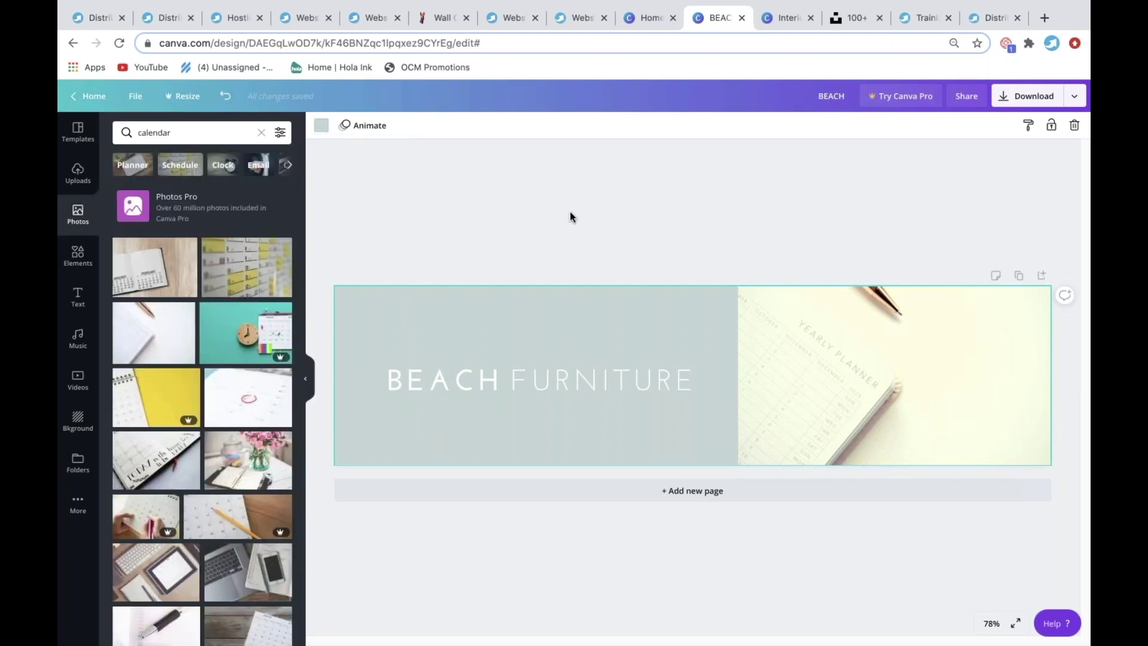
Open the banner's download options and choose JPG as the file type.
click(1074, 97)
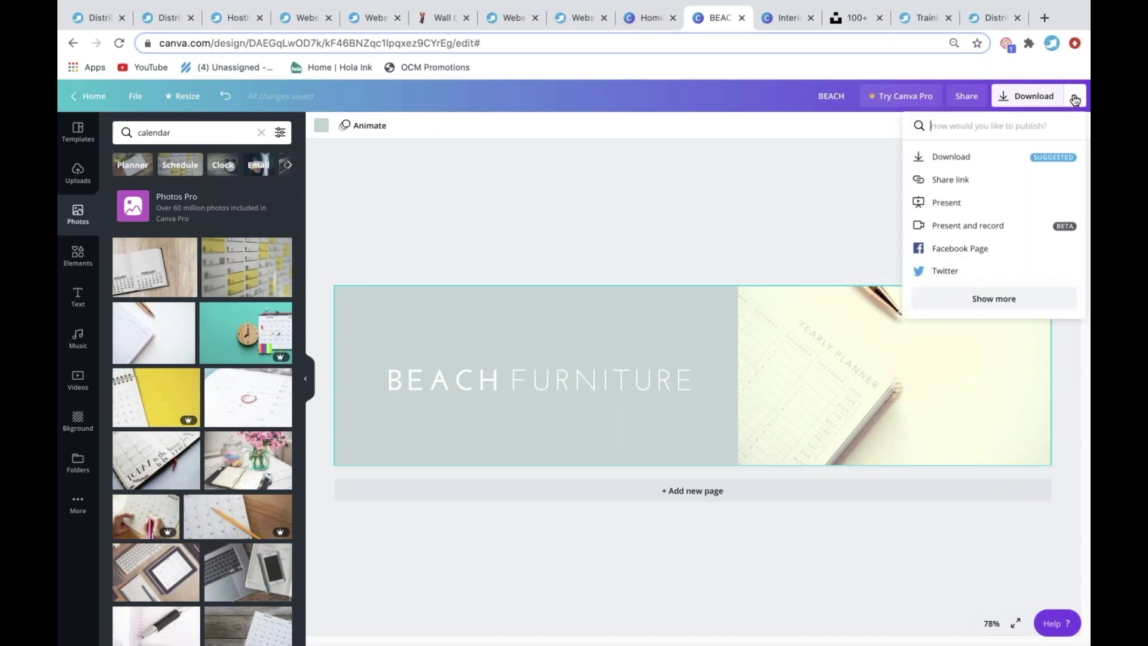
click(950, 157)
click(928, 180)
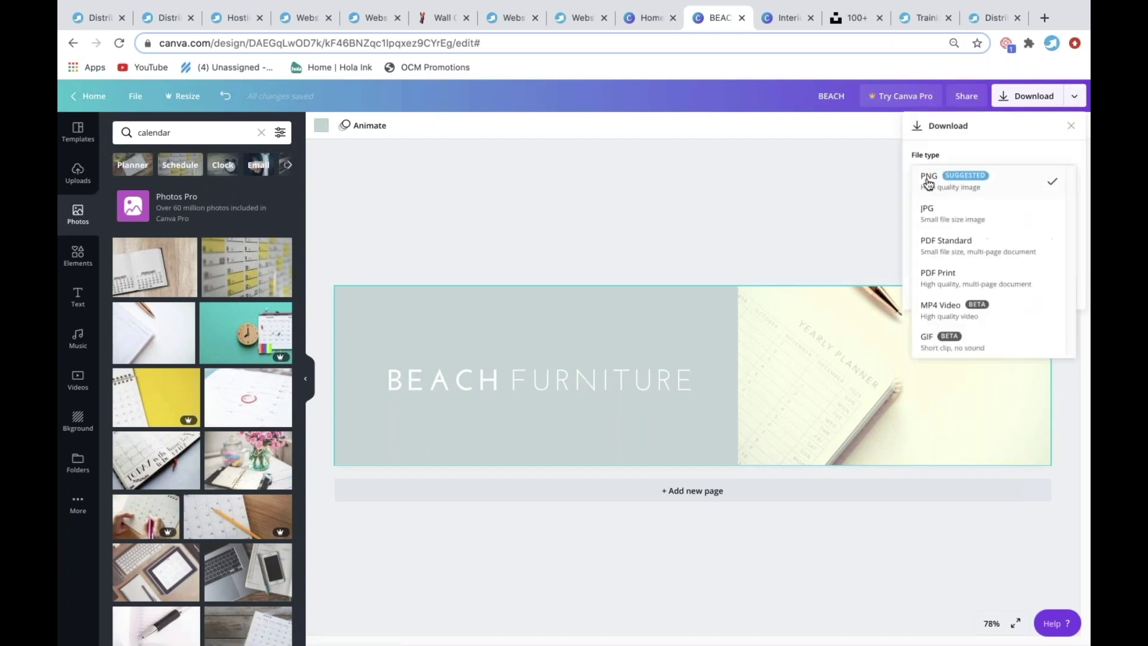
click(939, 218)
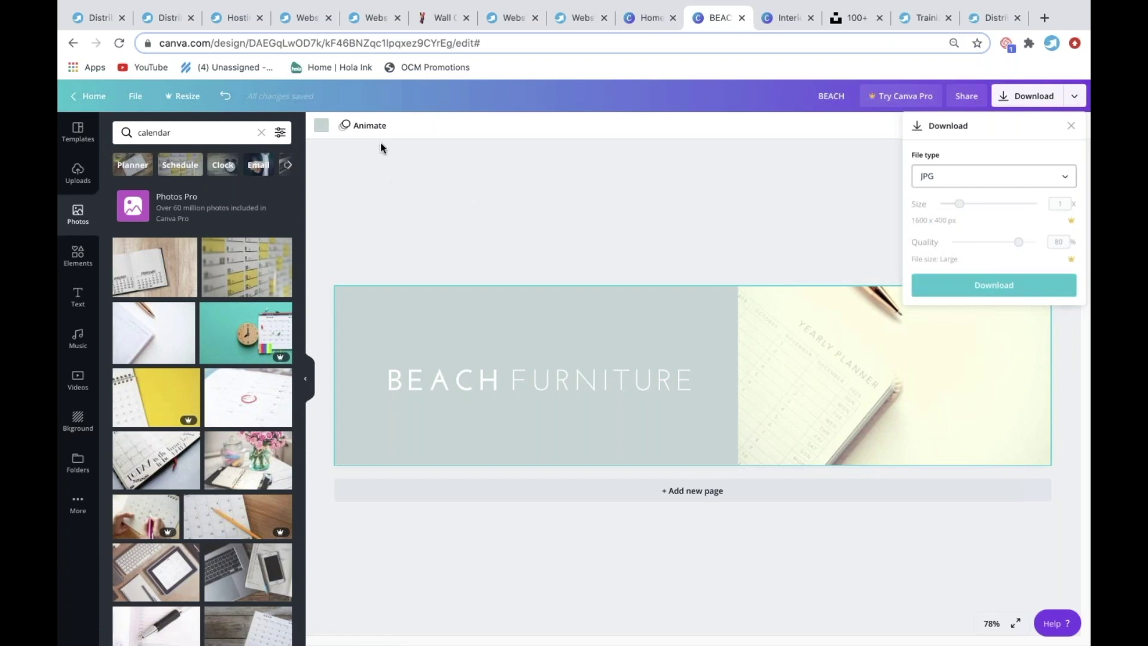
Switch to the DistributorCentral website editor and add all product collections as links in the link library.
click(237, 22)
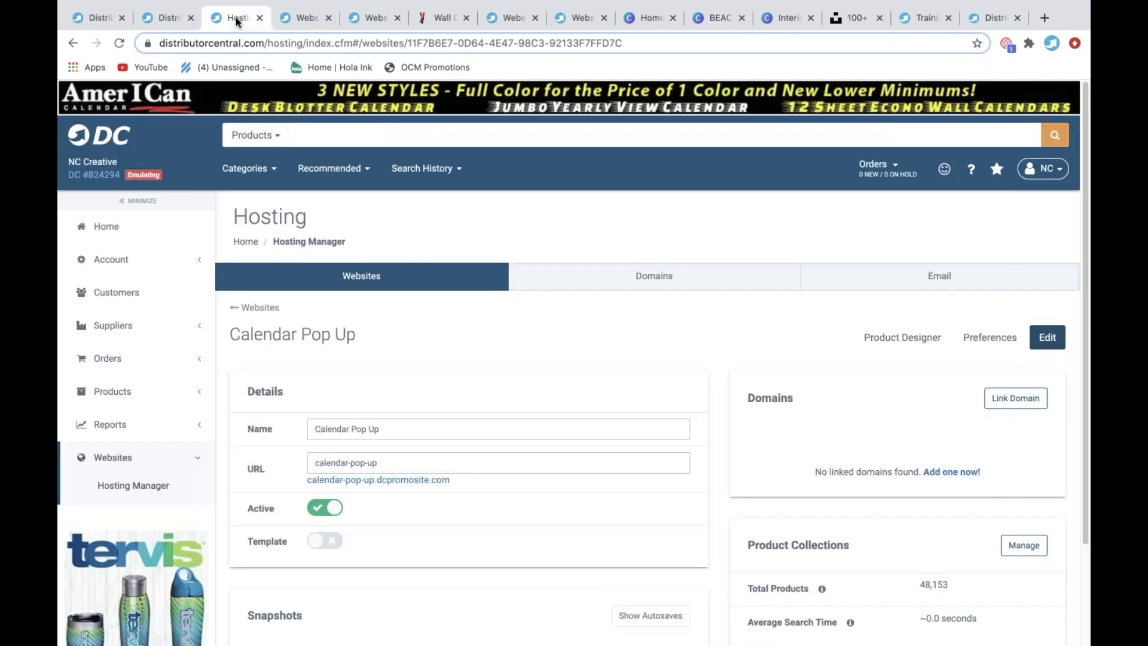
click(303, 20)
click(197, 114)
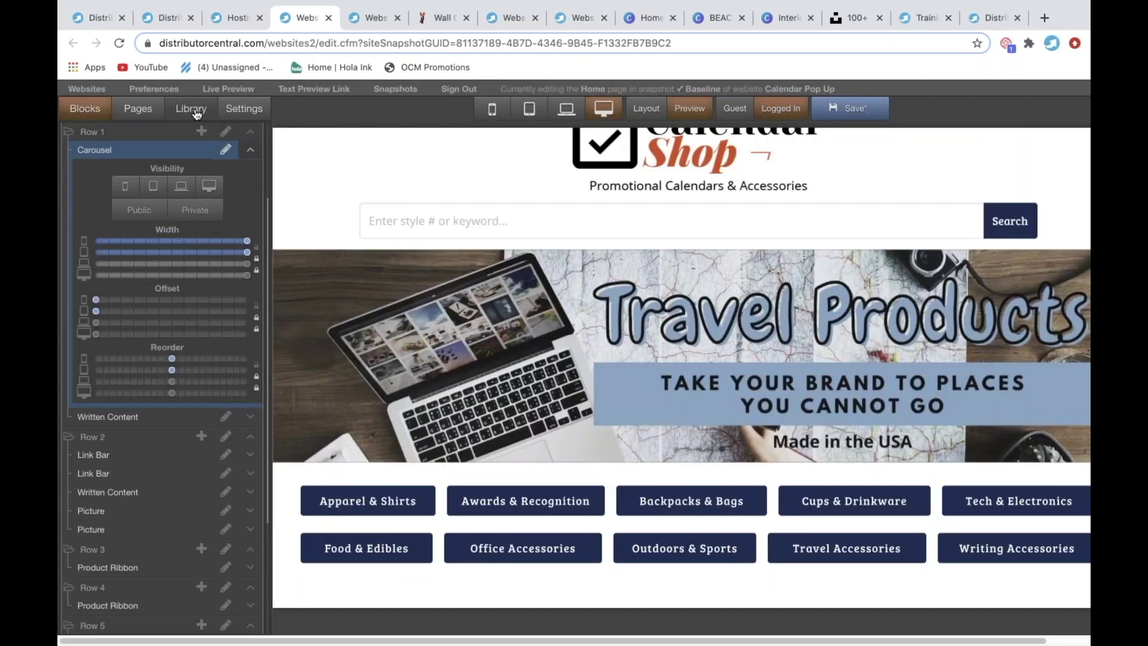
click(186, 116)
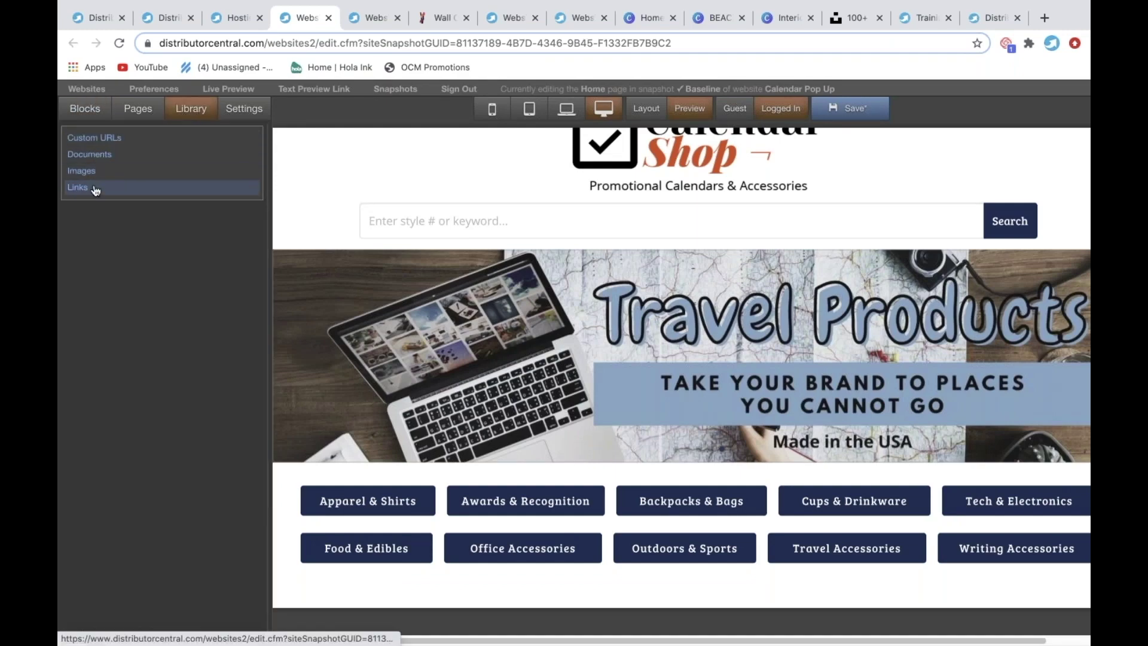
click(95, 189)
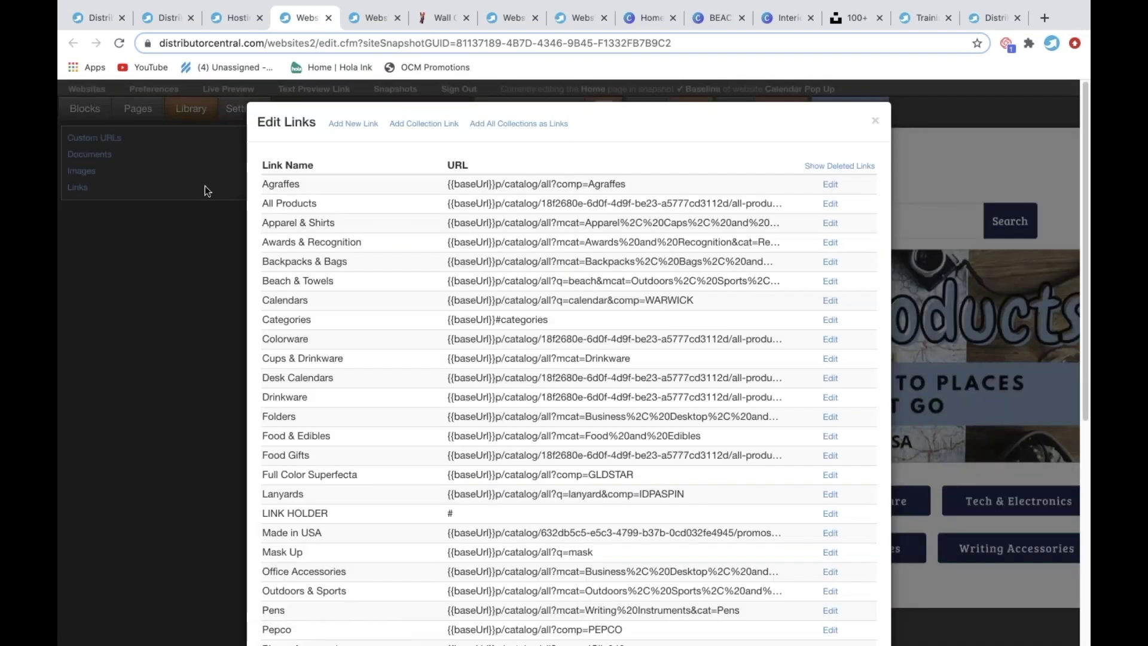
click(495, 125)
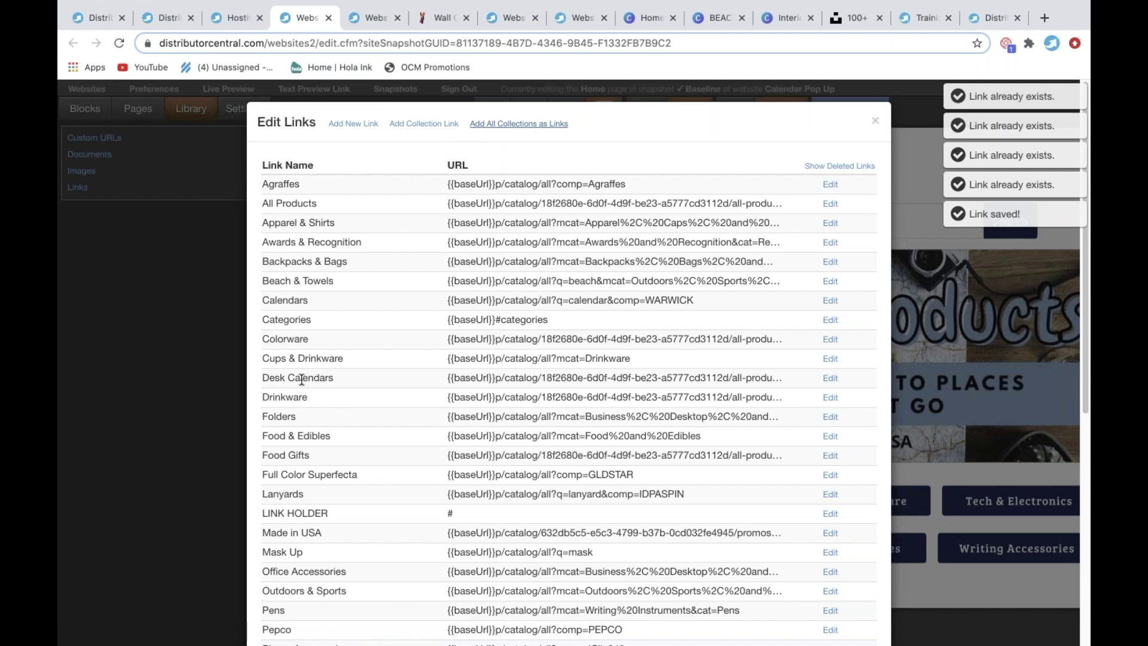
scroll(301, 380, down, 5)
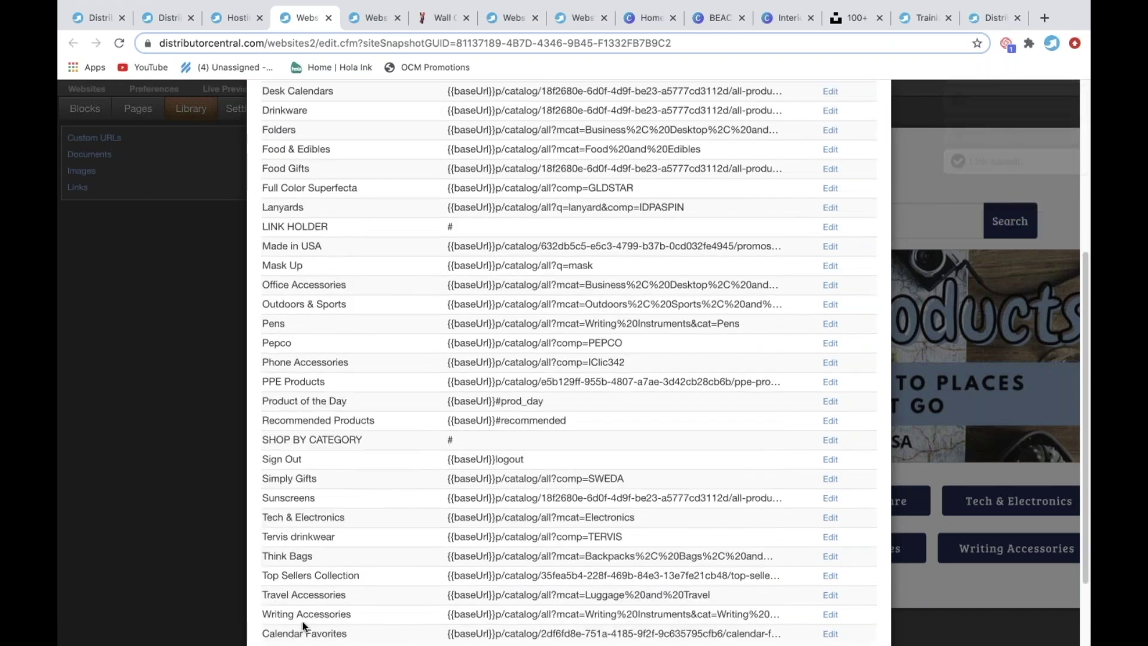
scroll(303, 616, down, 2)
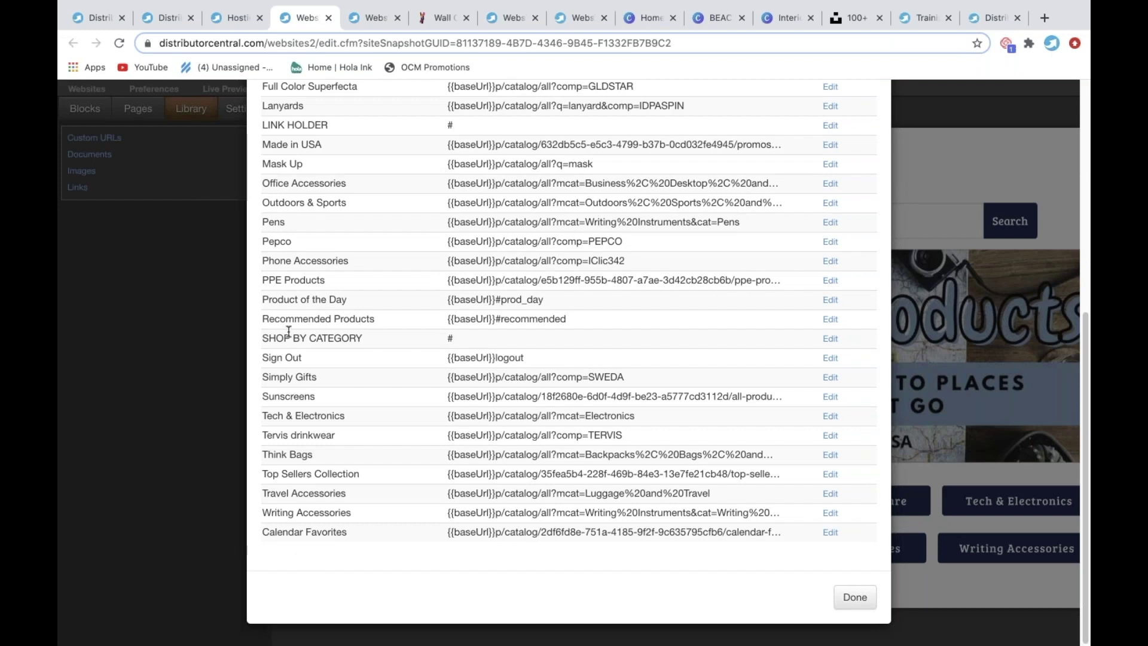
scroll(777, 137, up, 10)
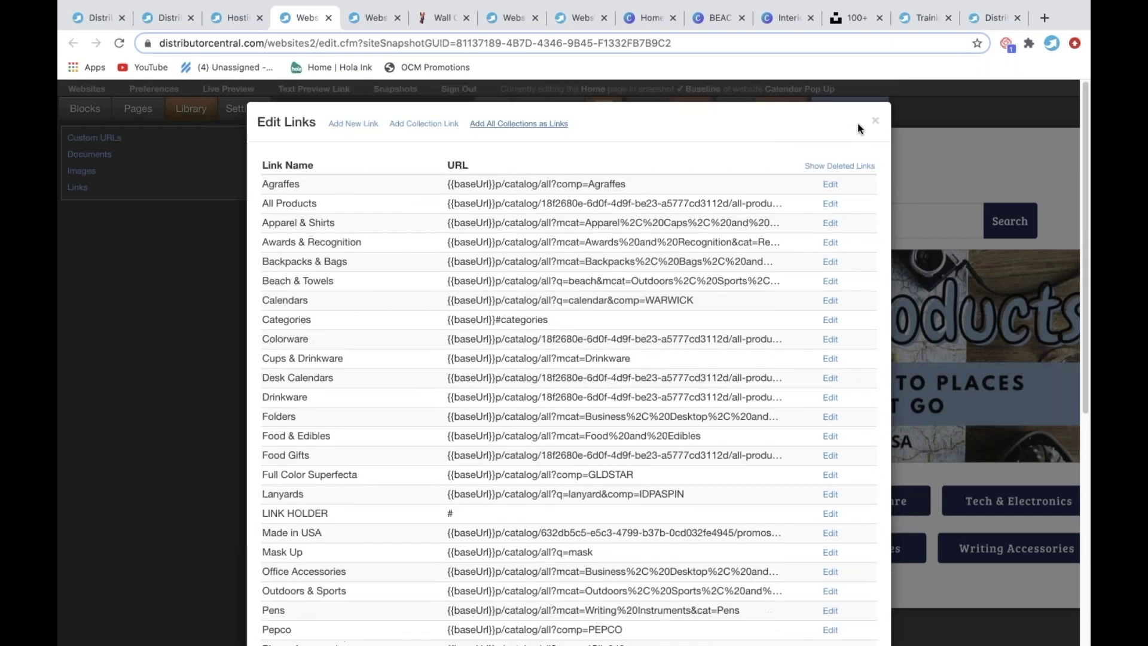
click(873, 120)
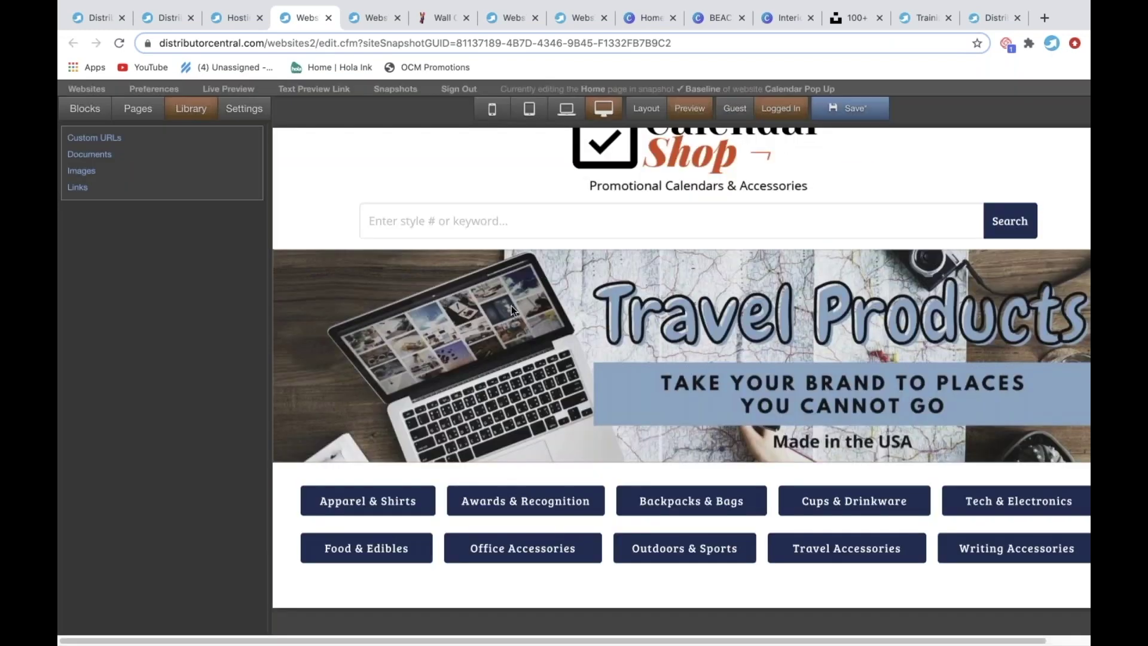
Open the home page carousel's settings and link Slide #1 to the Wall Calendars collection.
click(597, 328)
scroll(616, 408, down, 10)
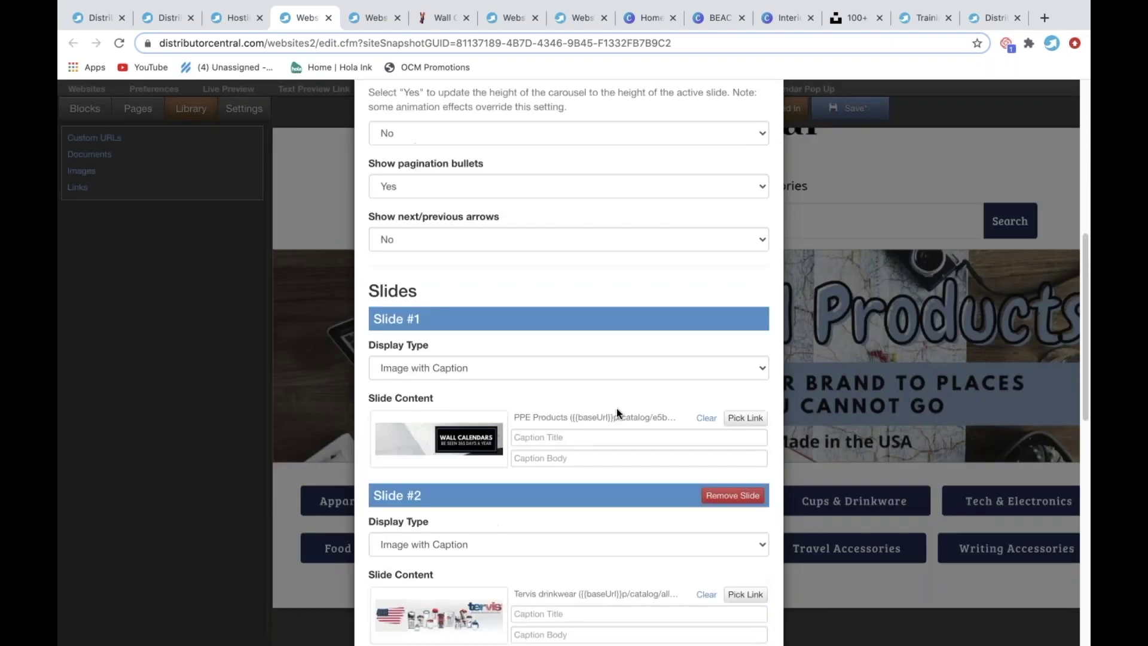
scroll(589, 358, up, 3)
click(743, 285)
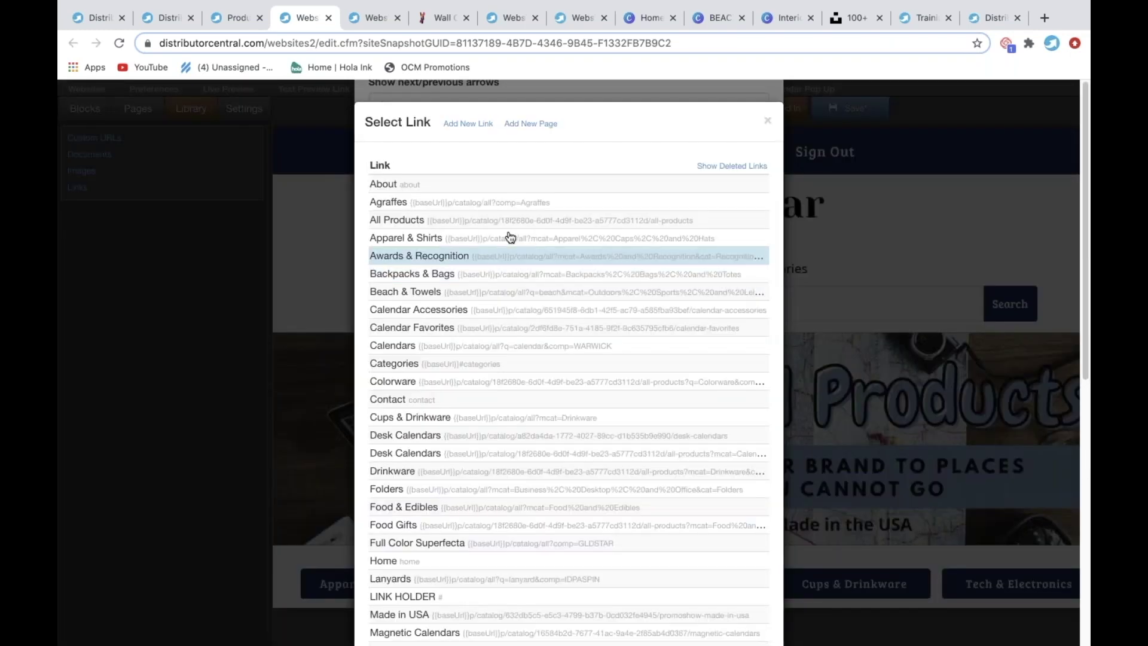
scroll(429, 359, down, 8)
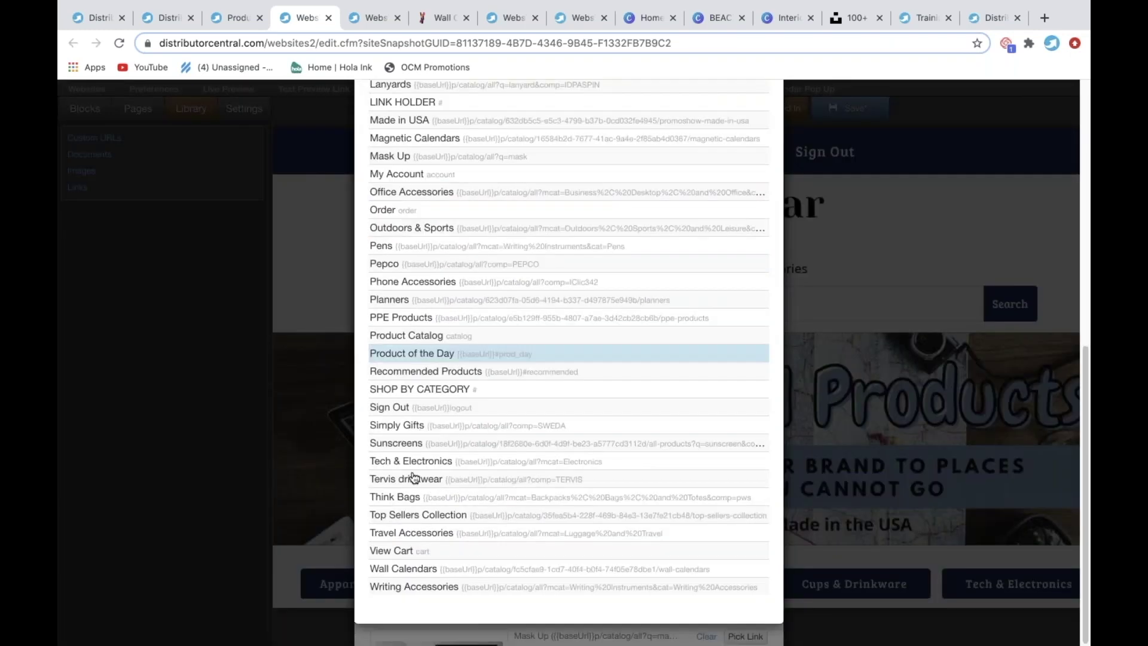
click(426, 568)
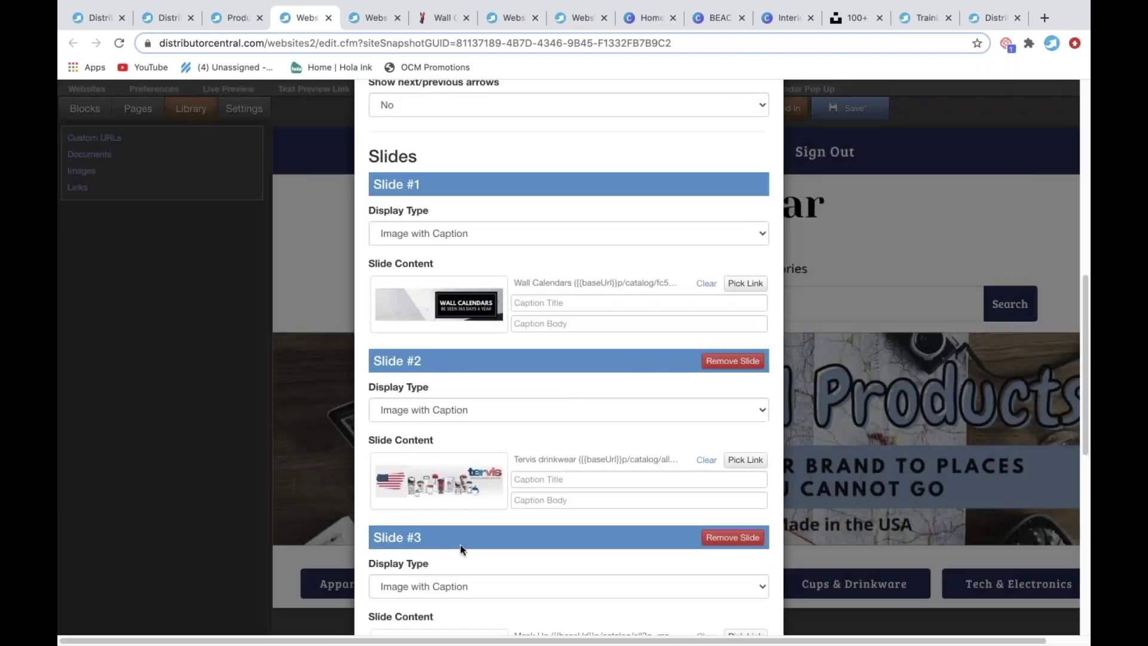
Use the Magnet Calendars banner 3.jpg for Slide #2 and link it to Magnetic Calendars.
click(451, 481)
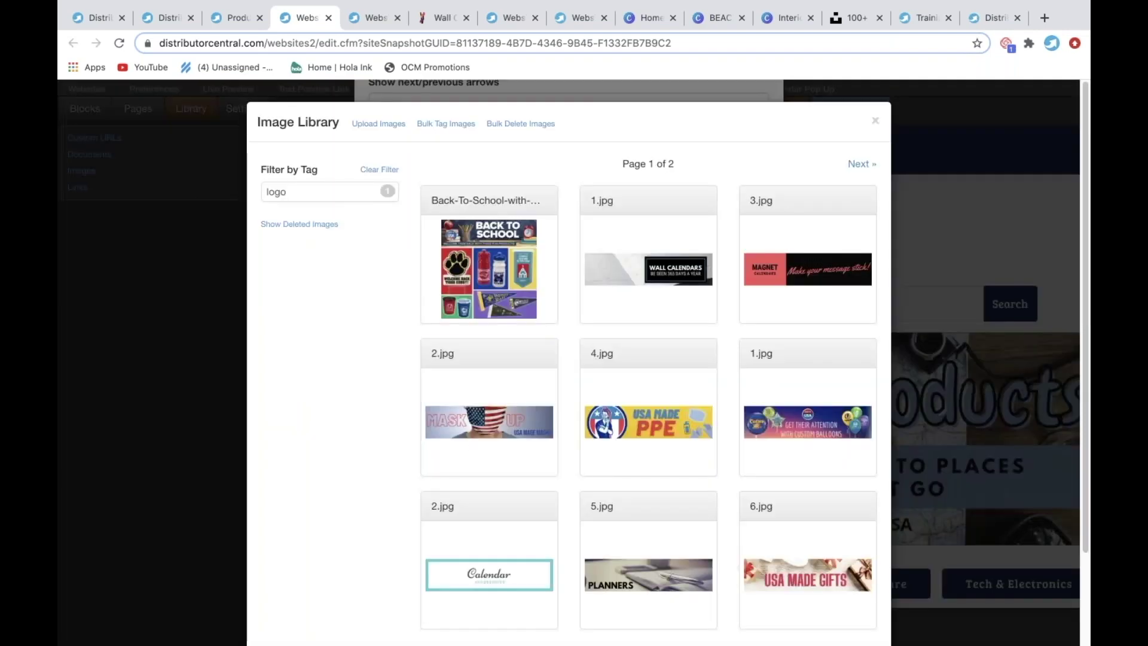
click(817, 282)
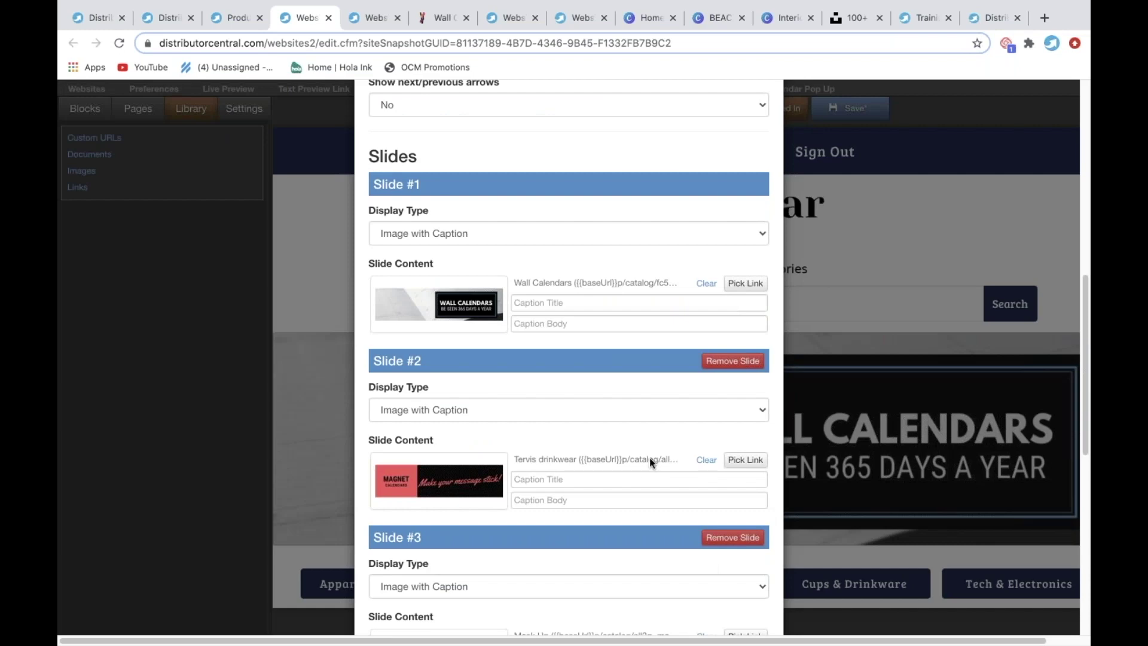
click(739, 460)
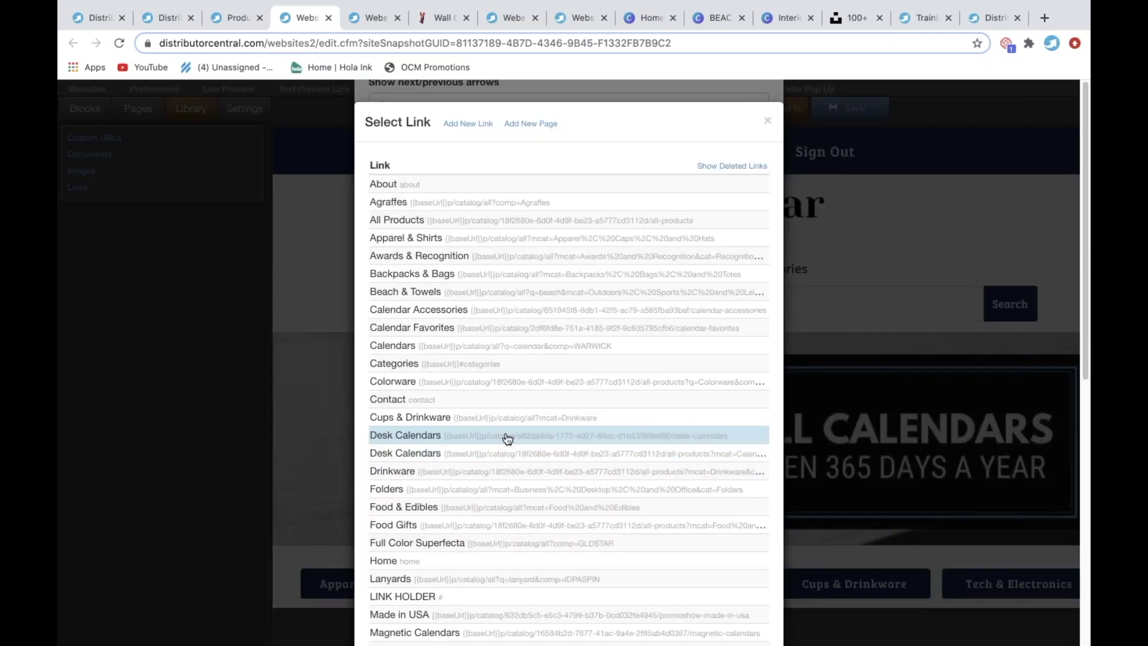
scroll(507, 438, down, 5)
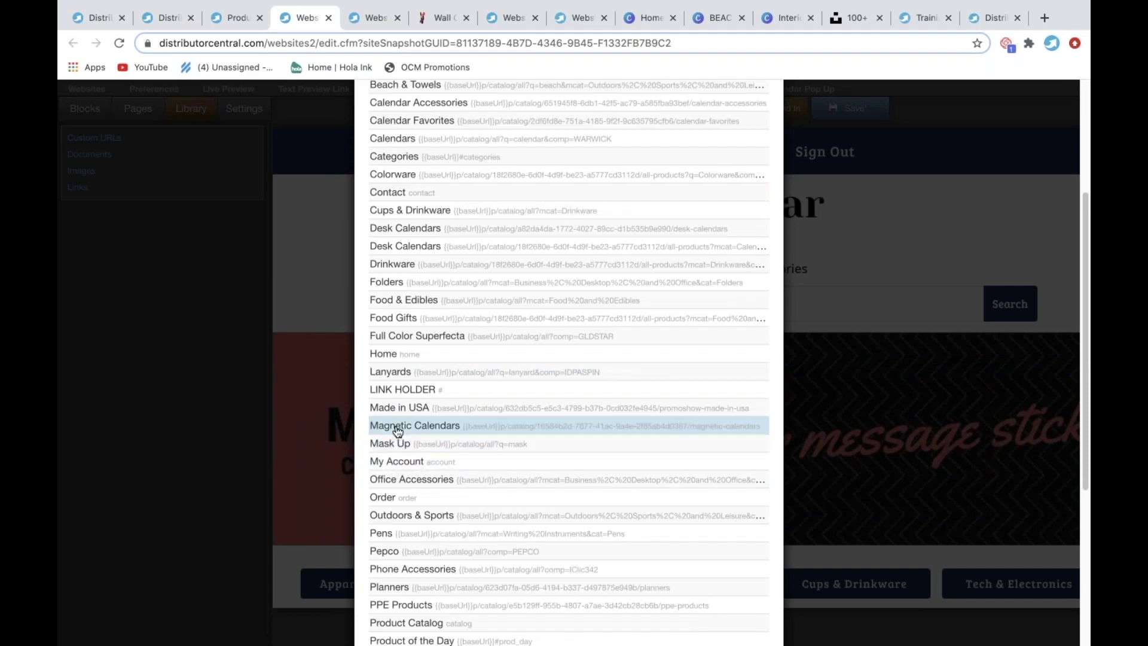
click(398, 427)
Replace Slide #3's image with the Calendar Accessories banner 2.jpg and link it to Calendar Accessories.
scroll(625, 532, down, 3)
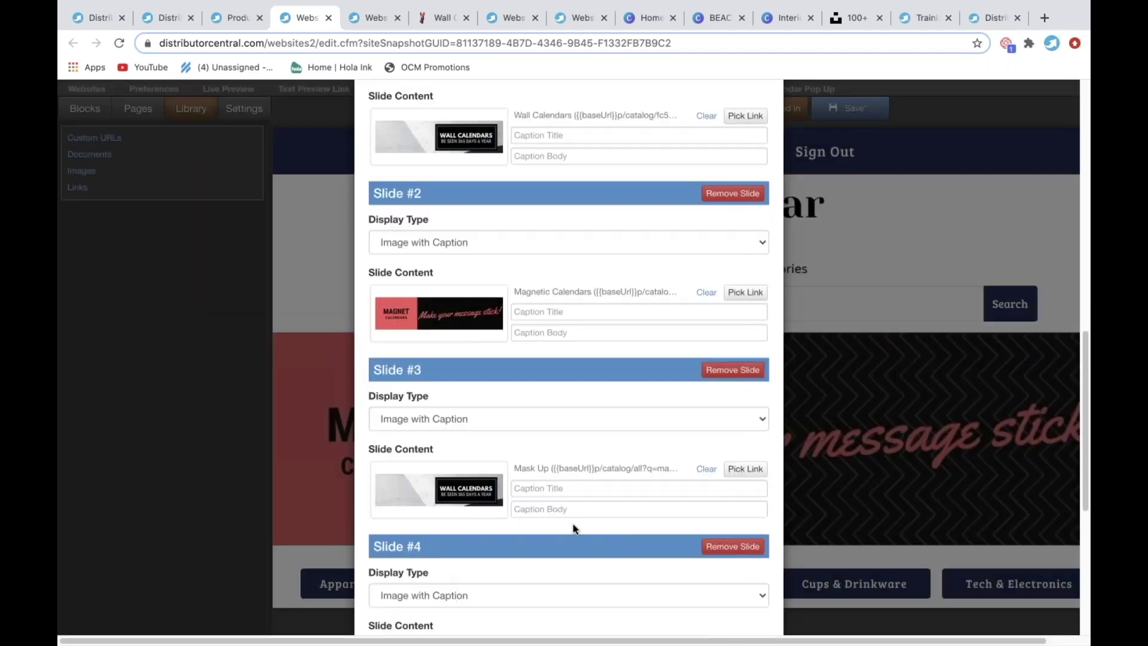
click(453, 502)
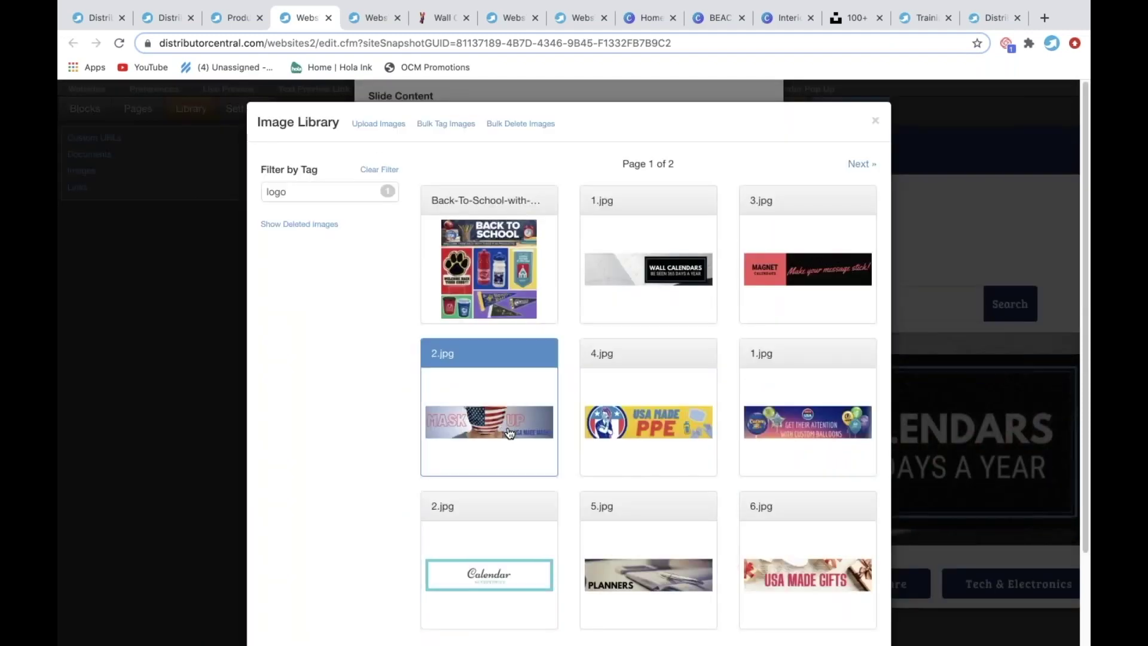
scroll(505, 433, down, 2)
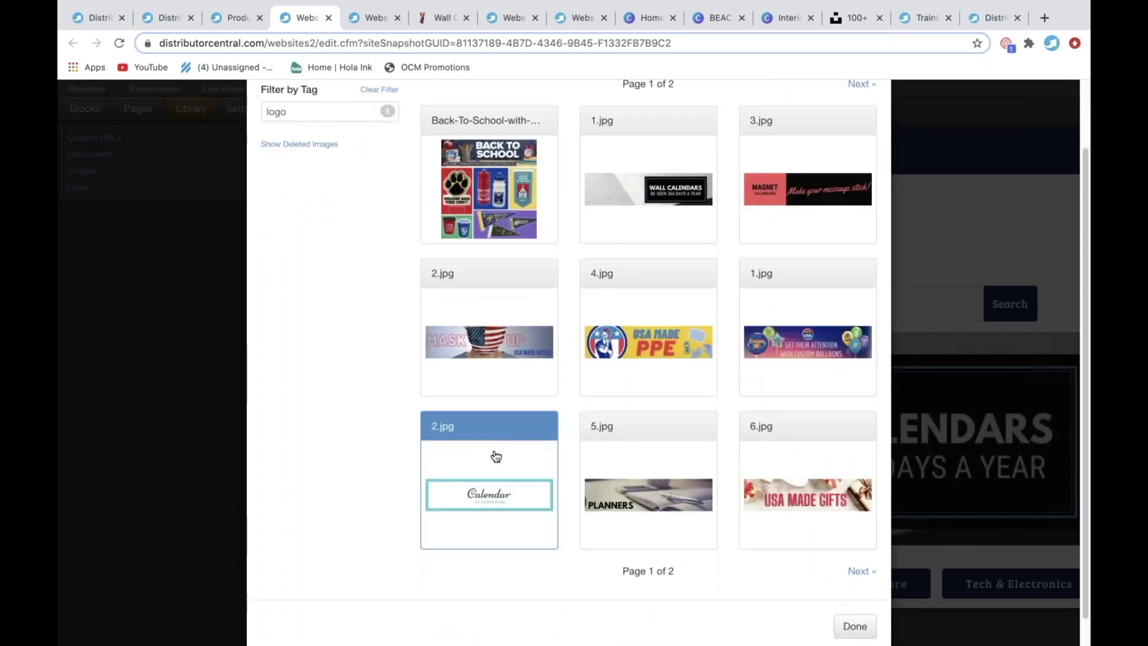
click(488, 496)
click(745, 468)
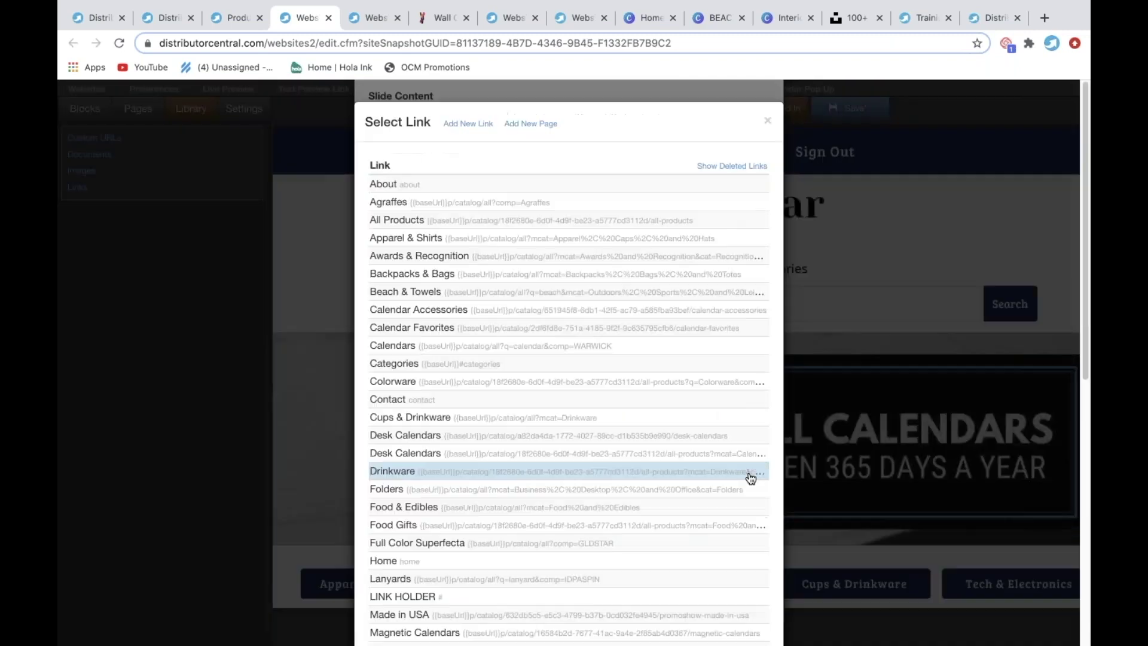
click(441, 311)
Use the Planners banner 5.jpg for Slide #4 and link it to the Planners collection.
scroll(460, 477, down, 3)
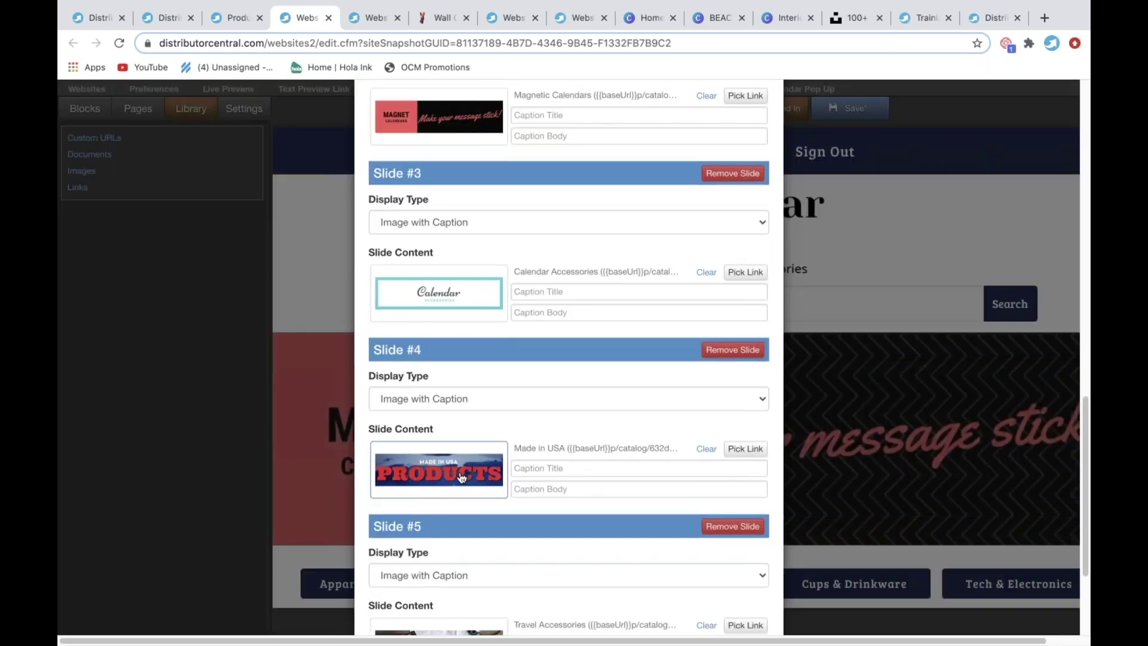
click(459, 477)
scroll(485, 392, down, 3)
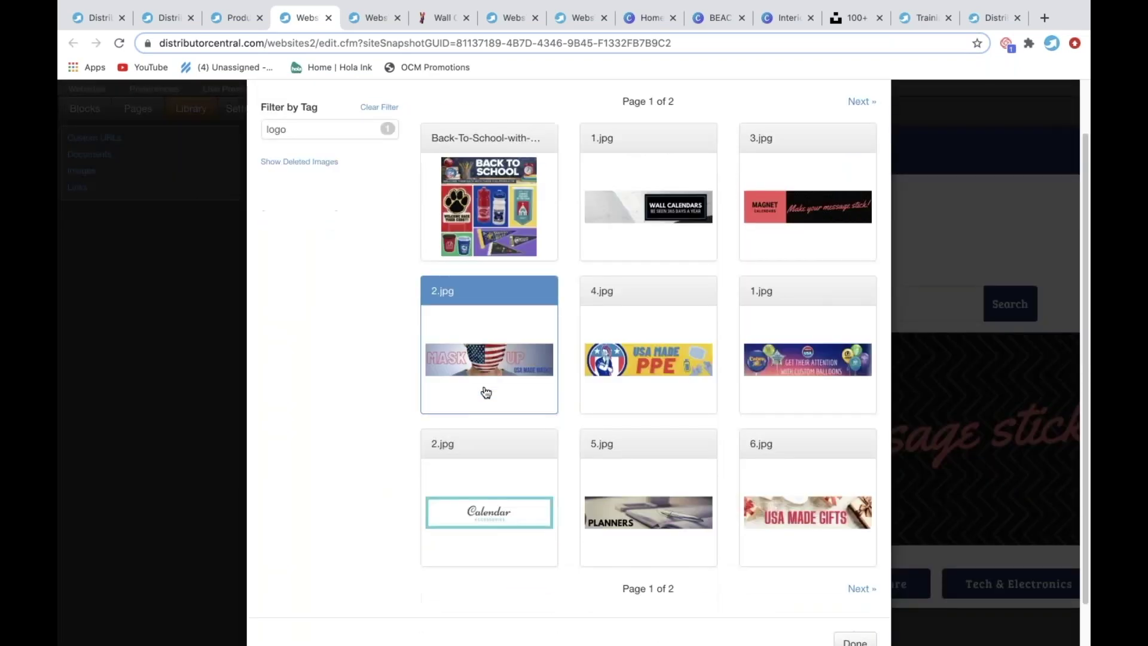
click(661, 460)
click(745, 448)
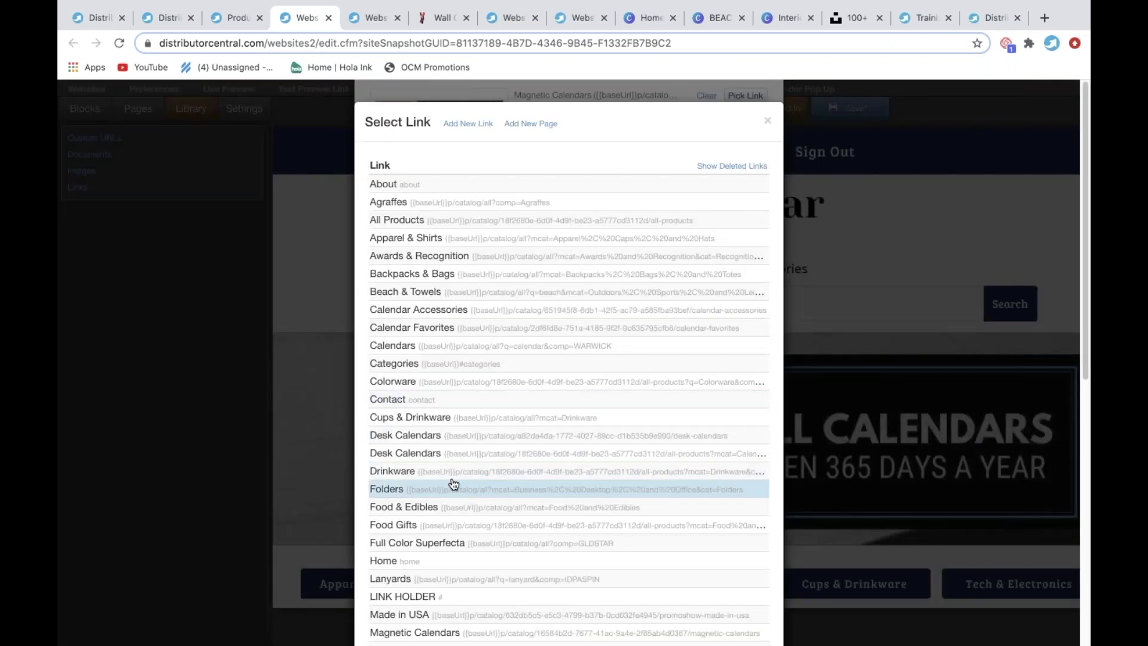
scroll(453, 485, down, 5)
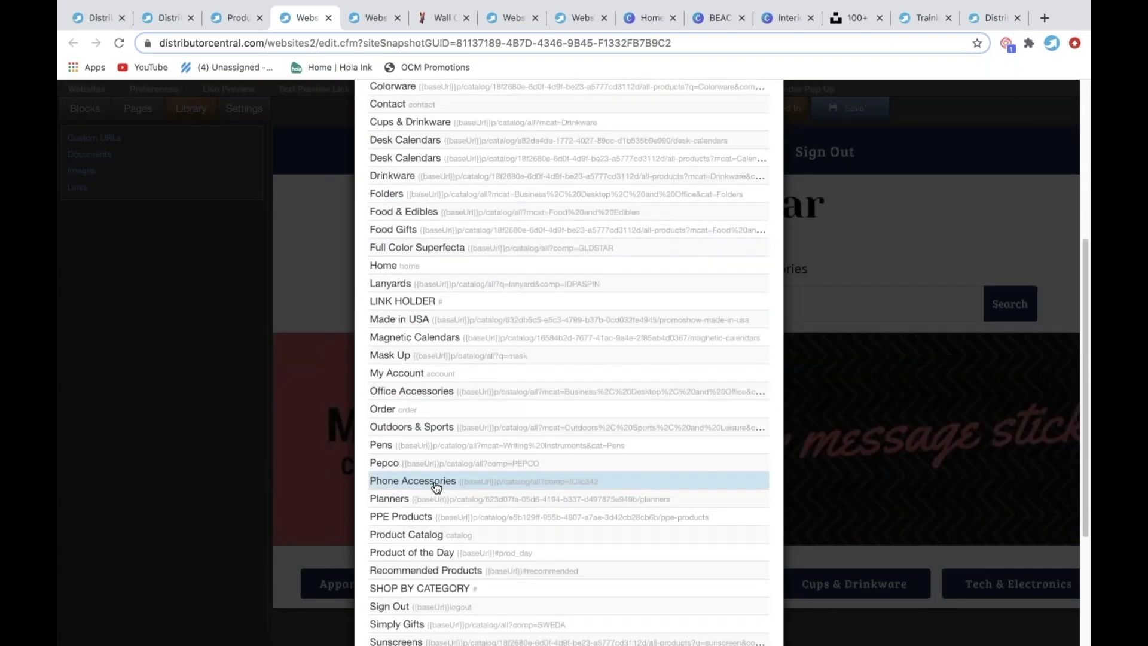
click(431, 499)
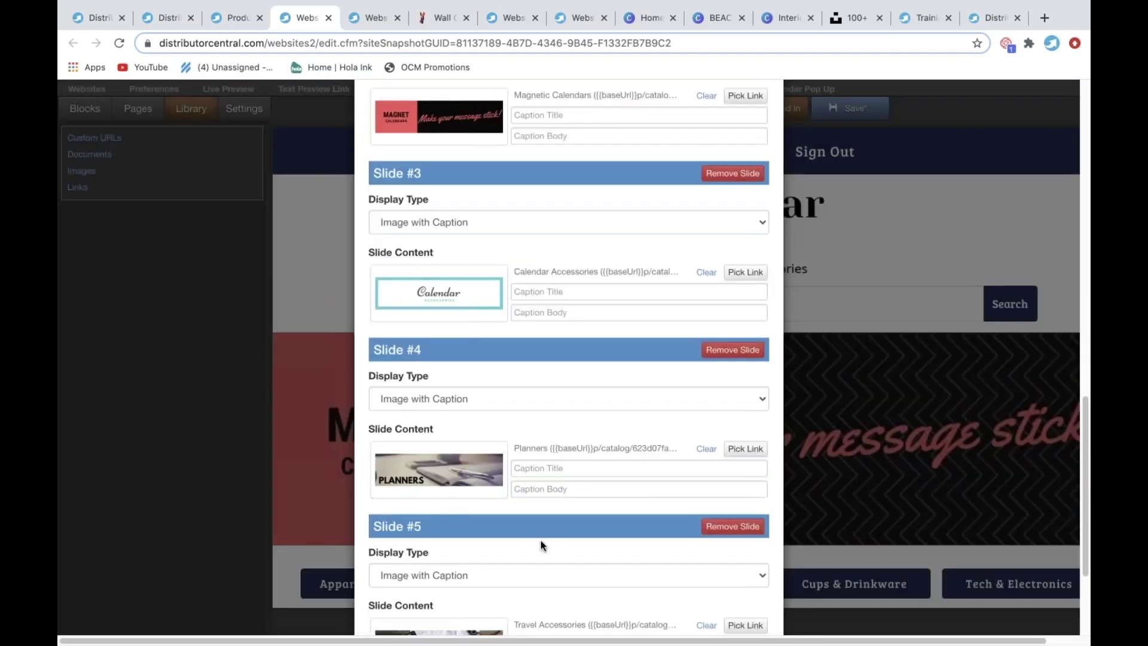
Use the Calendar Options banner 4.jpg for Slide #5, link it to Calendars, and finish editing the carousel.
scroll(620, 540, down, 3)
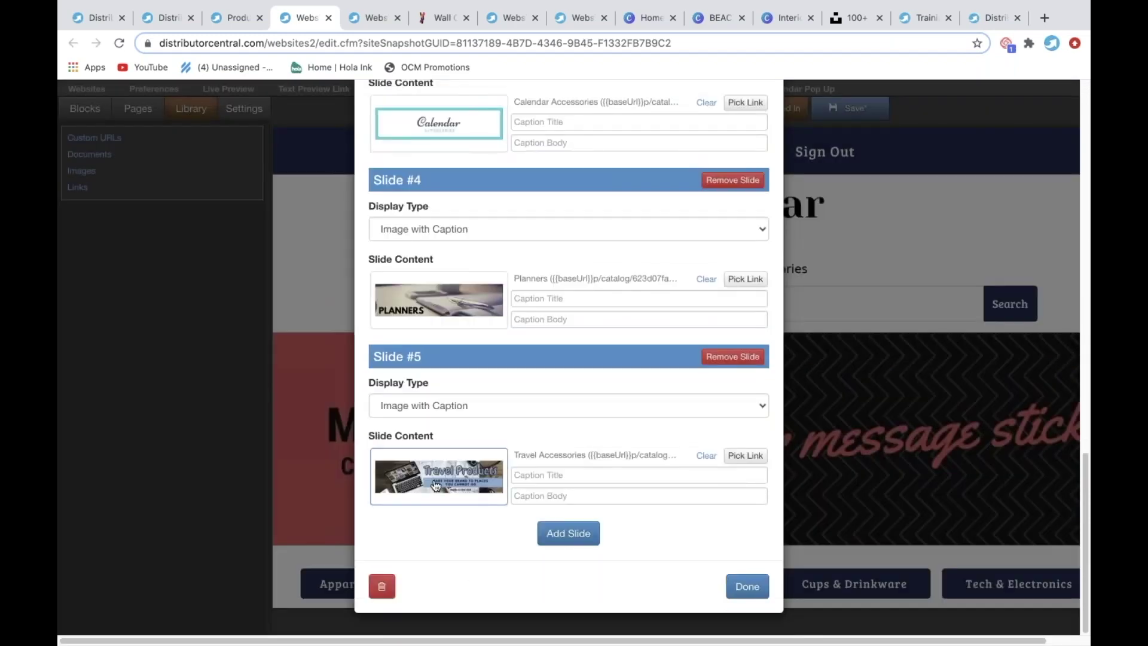
click(465, 478)
scroll(462, 477, down, 1)
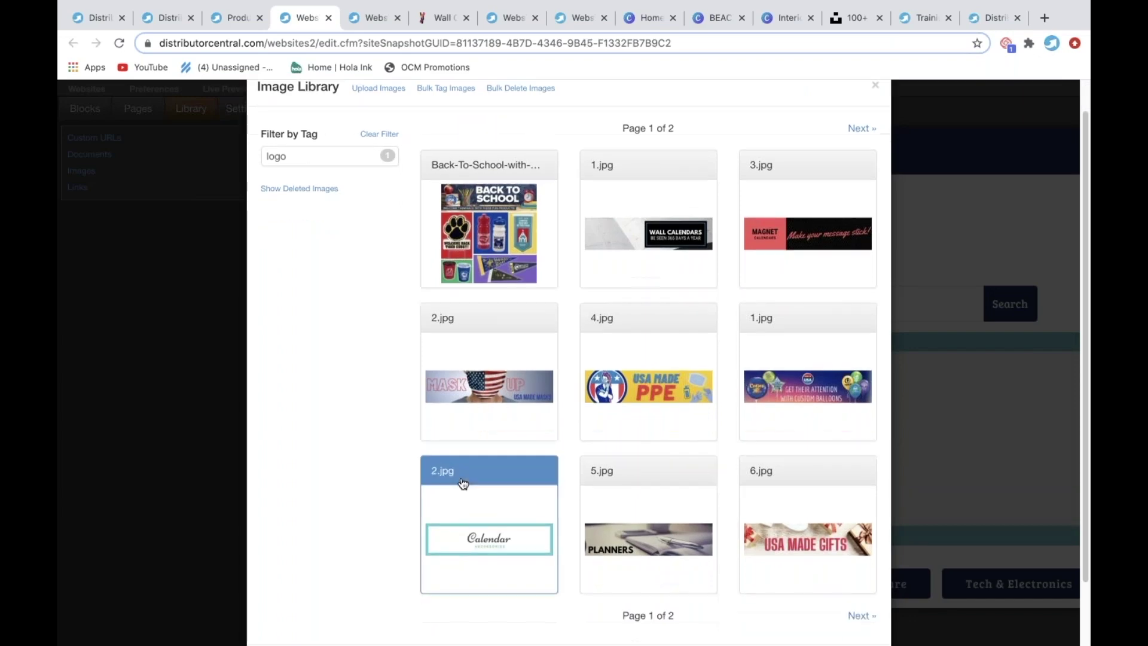
click(861, 616)
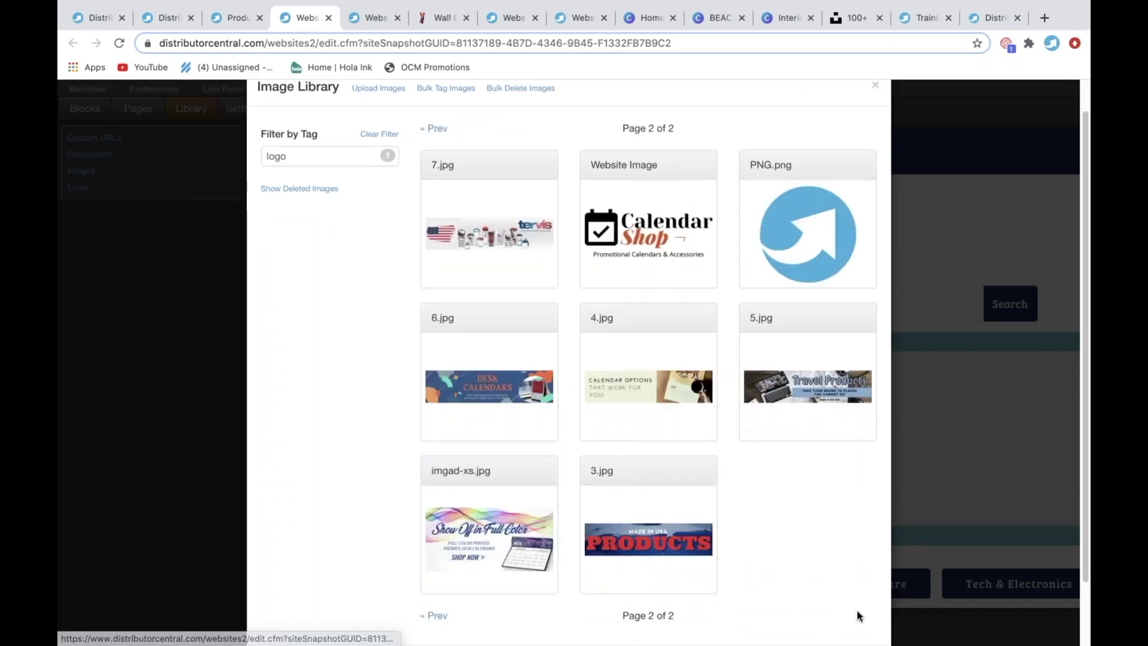
click(611, 396)
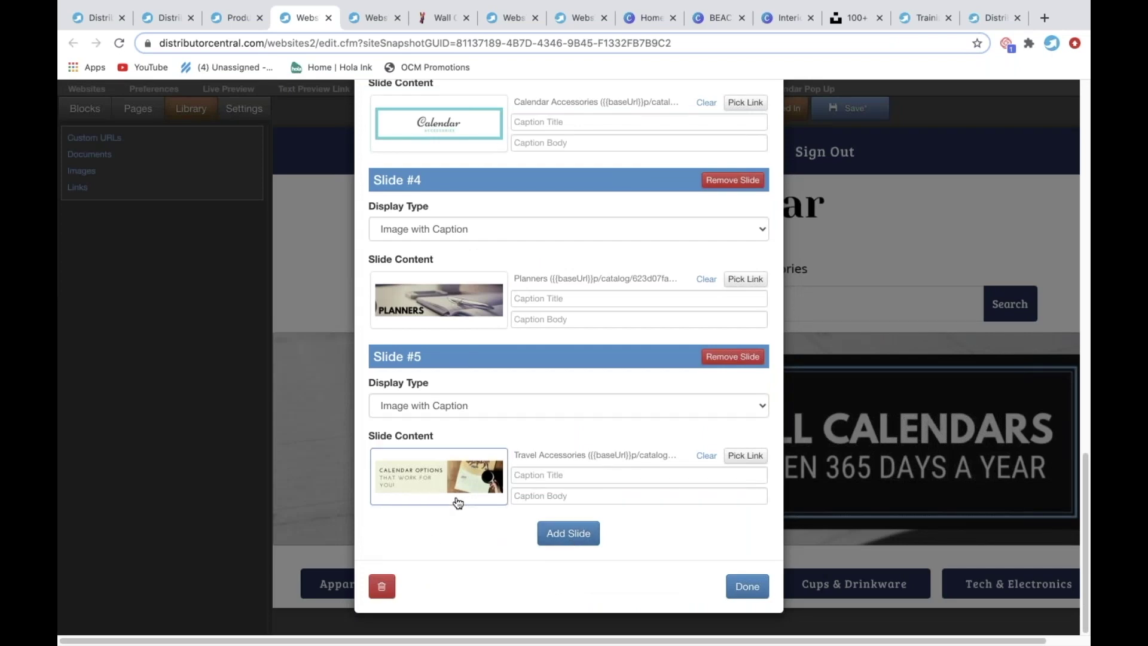
click(740, 457)
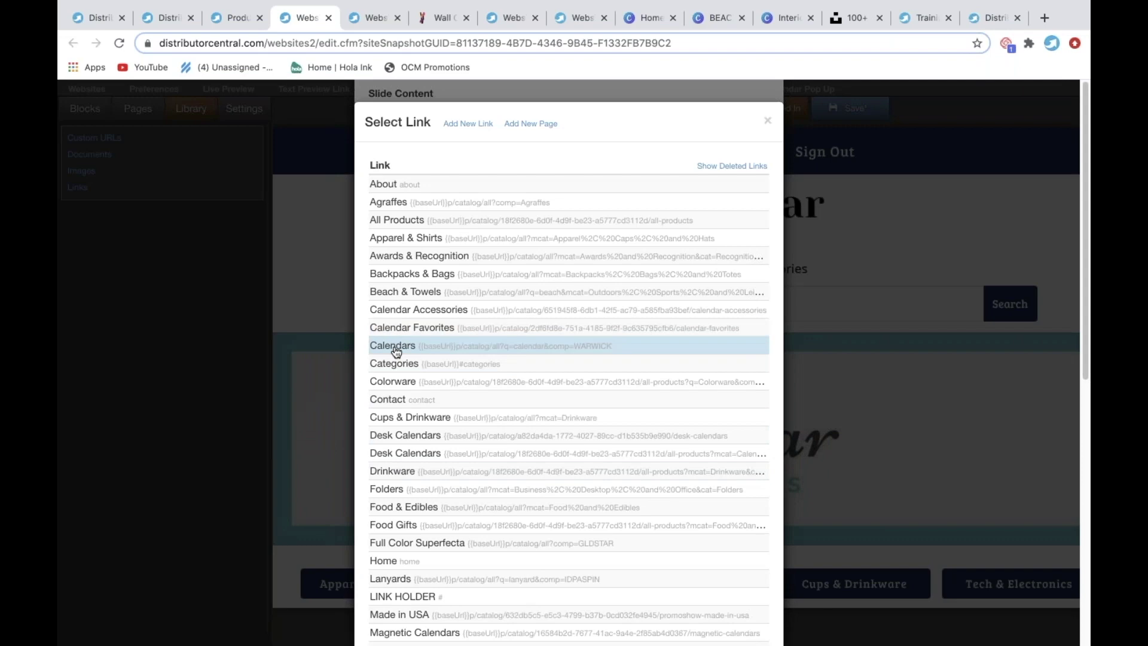
click(395, 348)
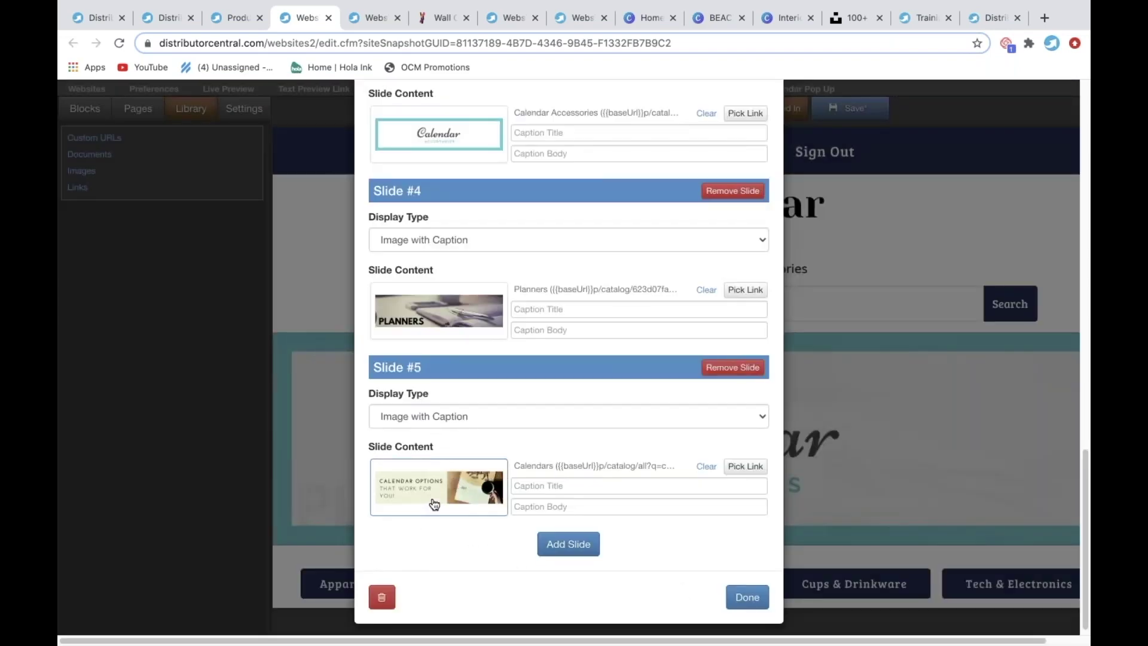
click(747, 597)
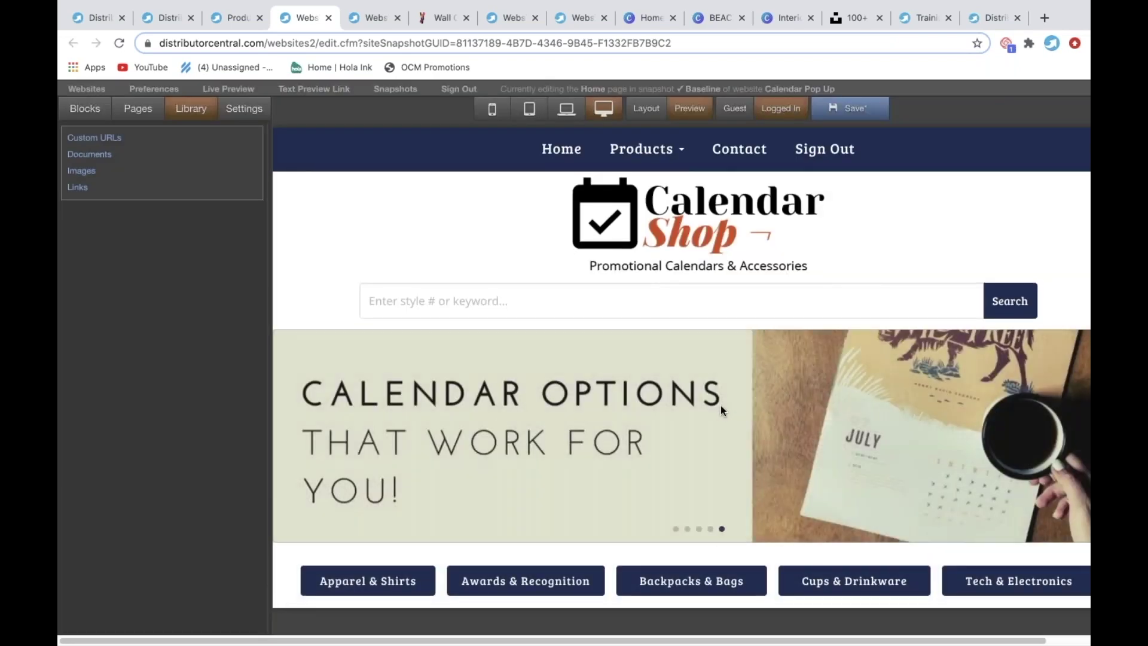
Review the home page layout below the carousel, and check the Products menu in the live preview.
scroll(720, 409, down, 1)
scroll(721, 410, down, 3)
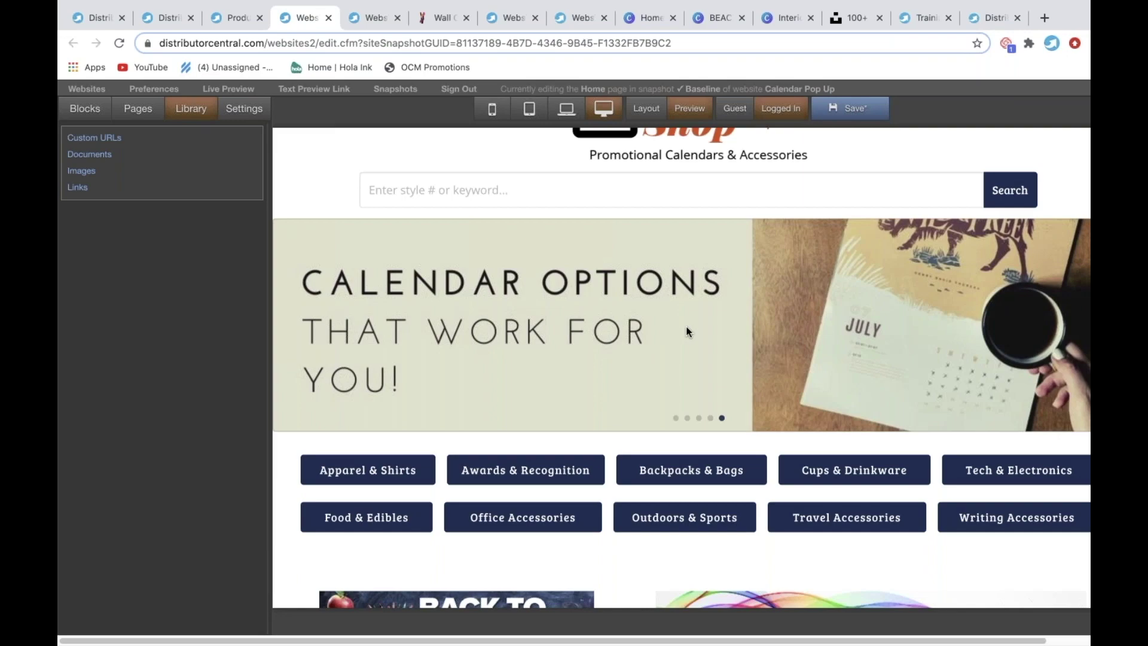
scroll(686, 331, down, 6)
scroll(686, 331, down, 3)
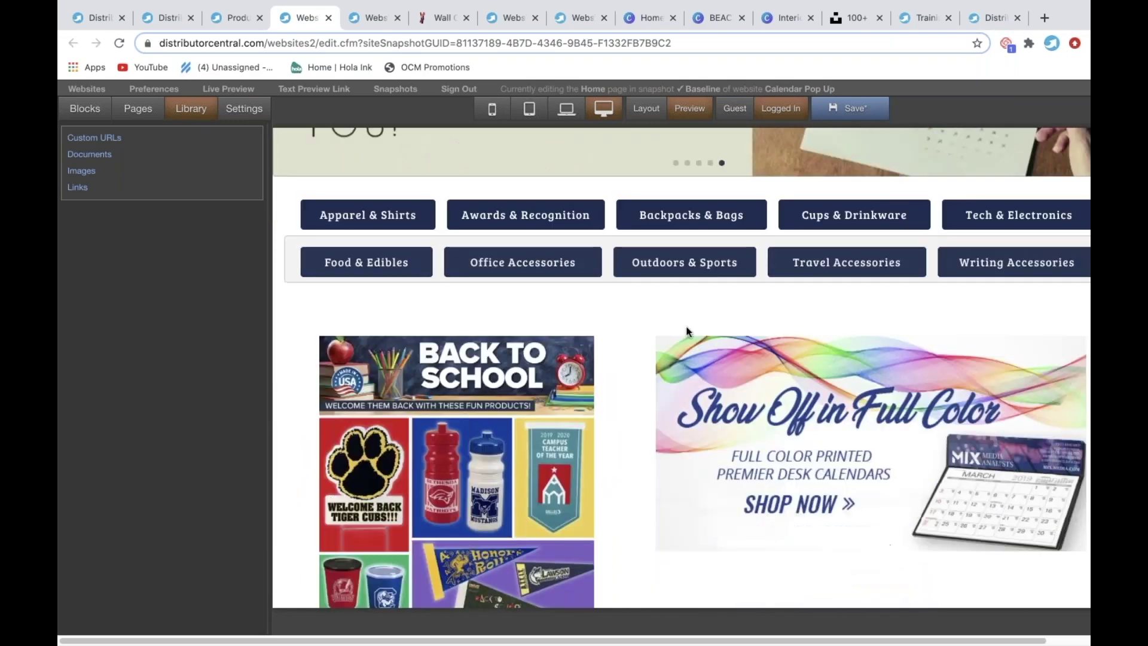
scroll(687, 331, up, 7)
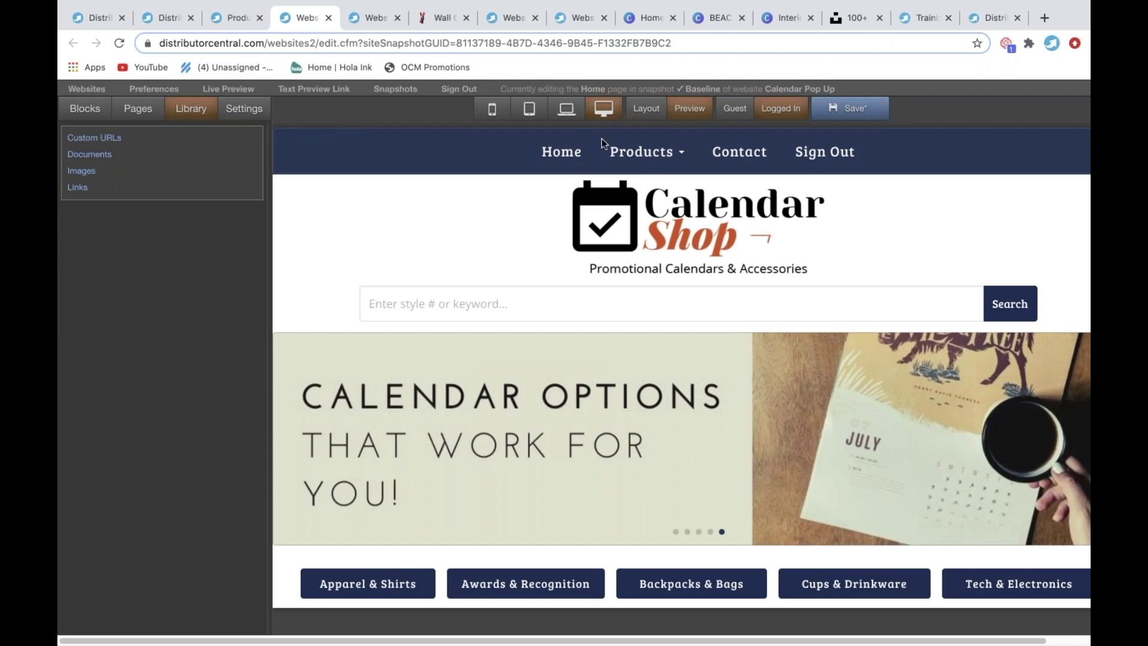
click(219, 88)
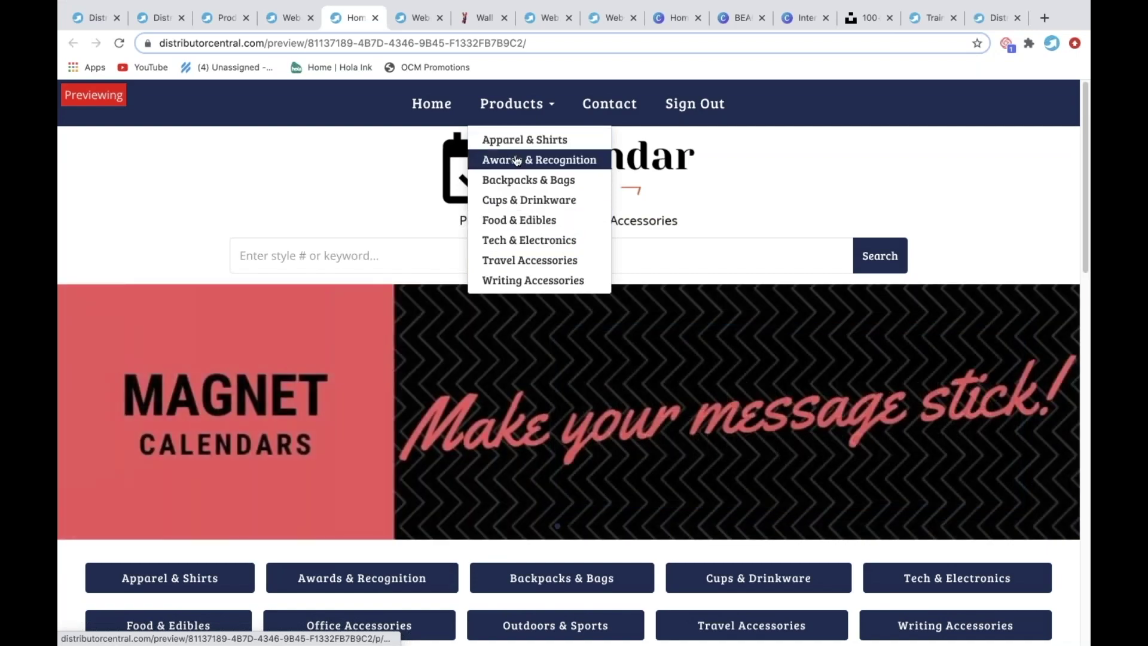
click(375, 17)
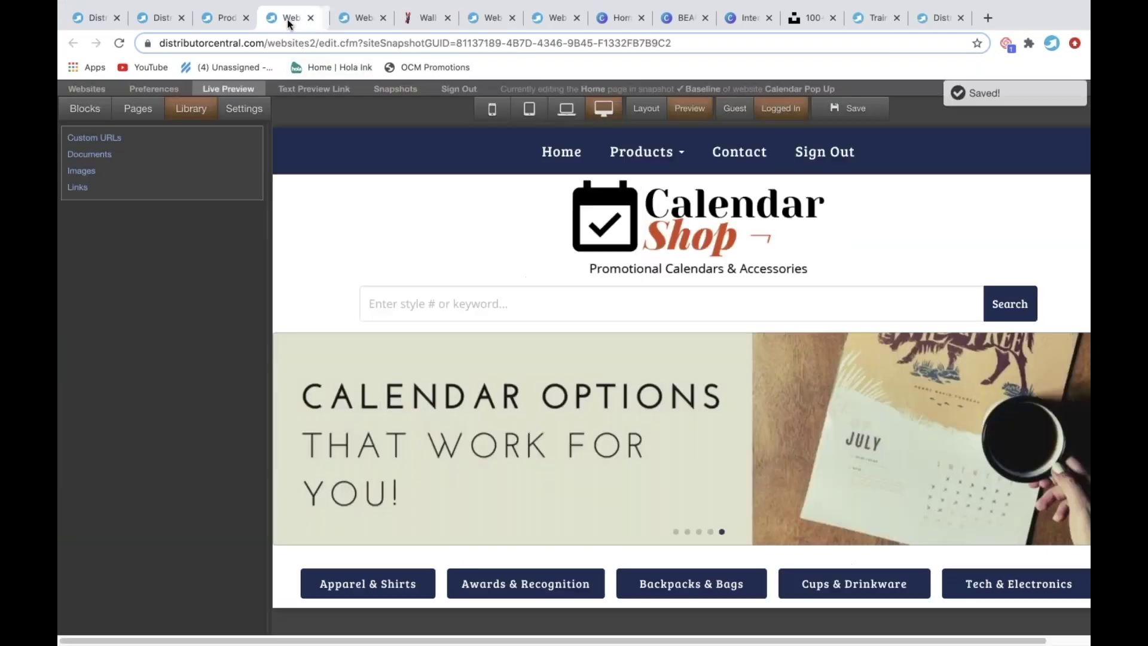
Delete the Products dropdown group from the global navbar.
click(651, 152)
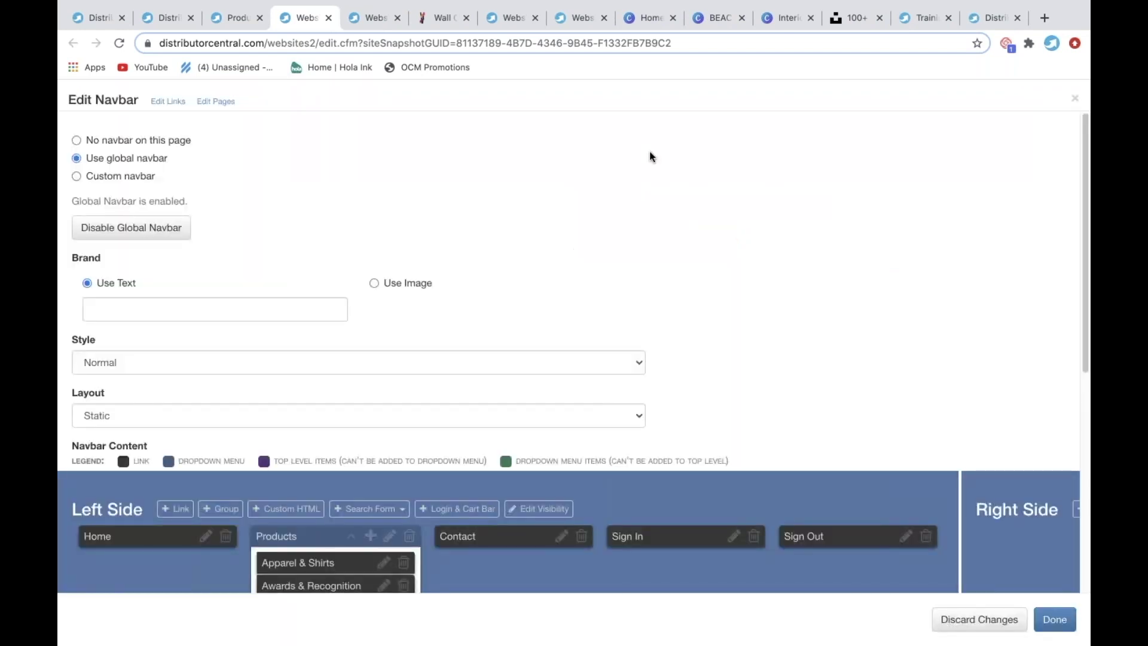
scroll(669, 275, down, 3)
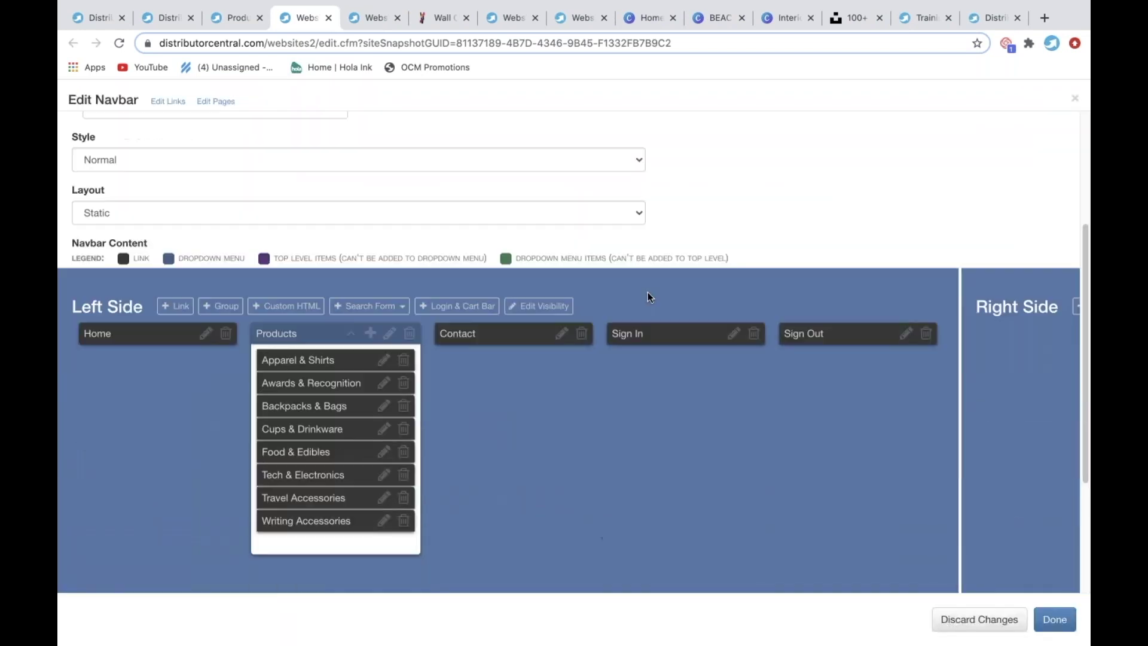
click(409, 333)
click(697, 125)
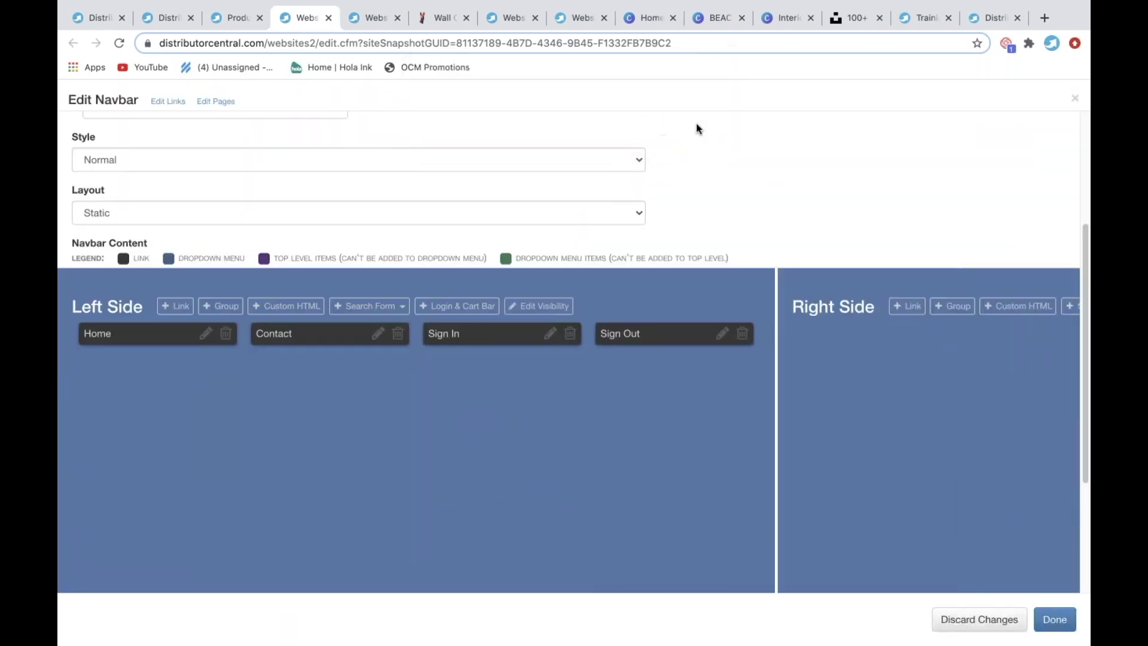
Add a navbar dropdown group named Calendars and place it between Home and Contact.
click(213, 308)
text(Cal)
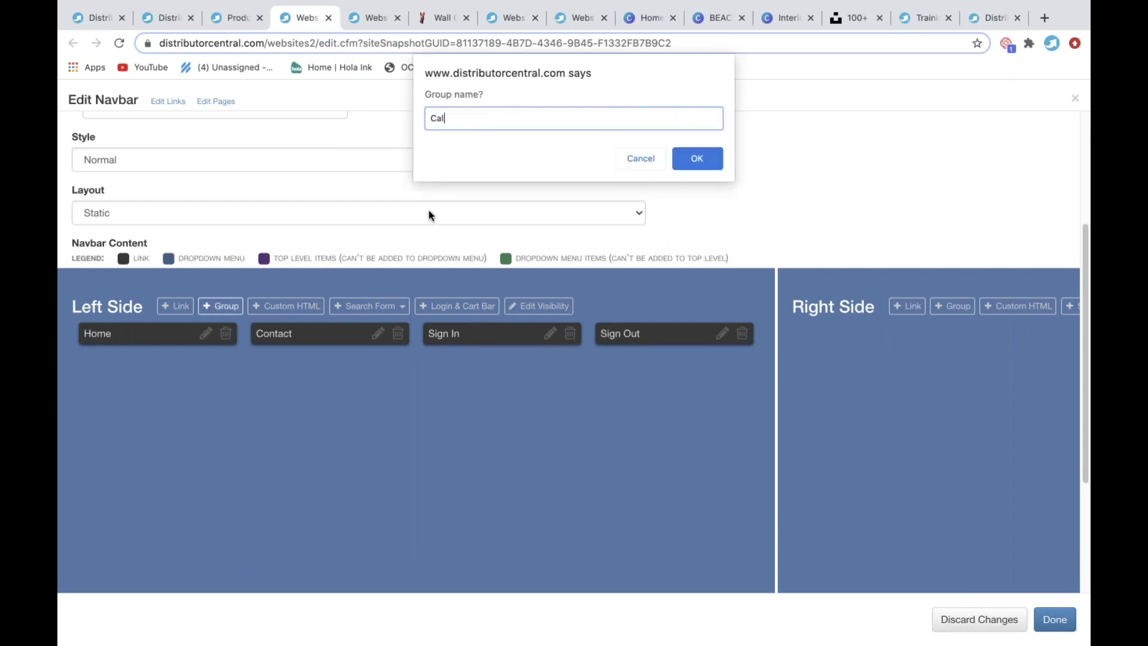
text(endars)
click(688, 157)
drag(799, 333, 328, 341)
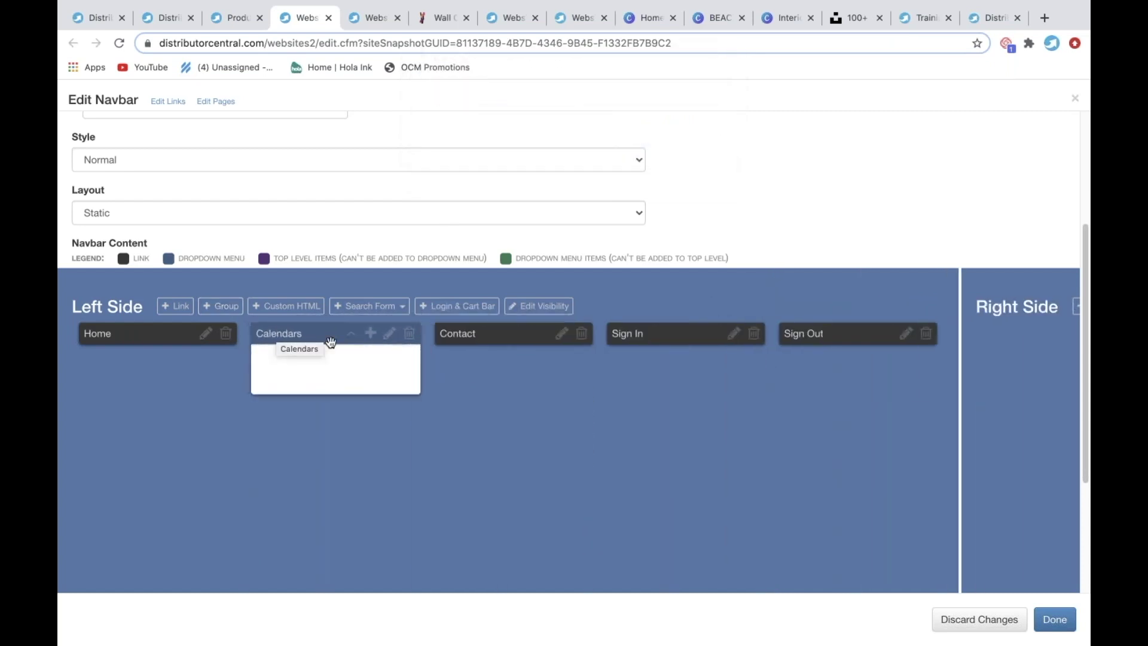
Add the Calendar Accessories link to the Calendars dropdown group.
click(369, 335)
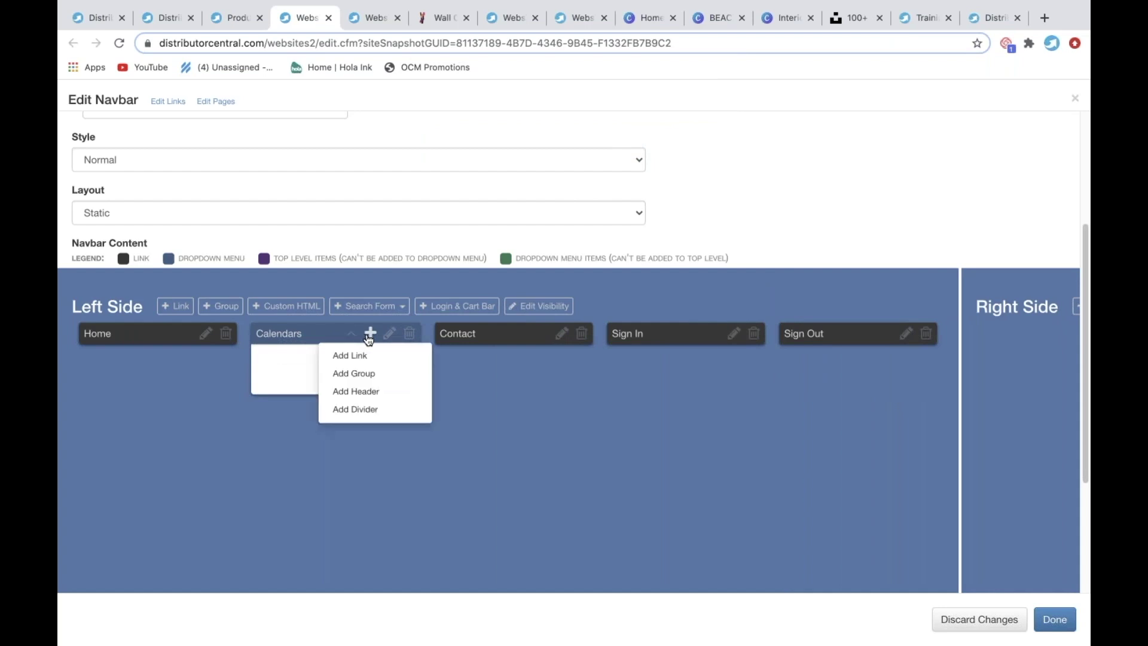
click(366, 355)
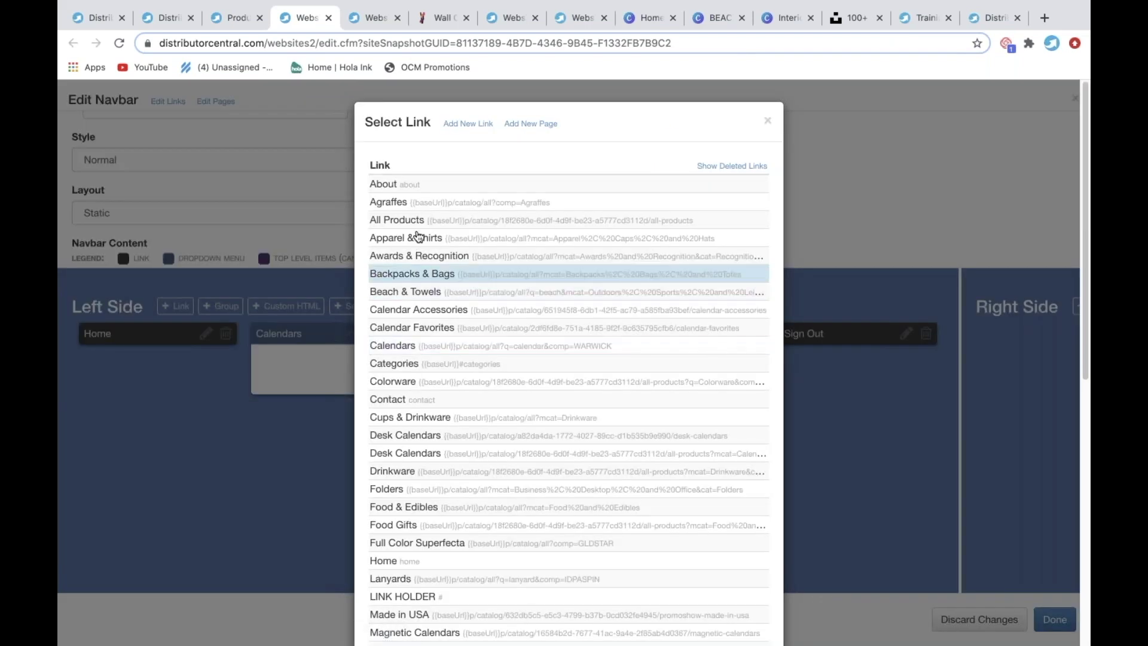
click(414, 311)
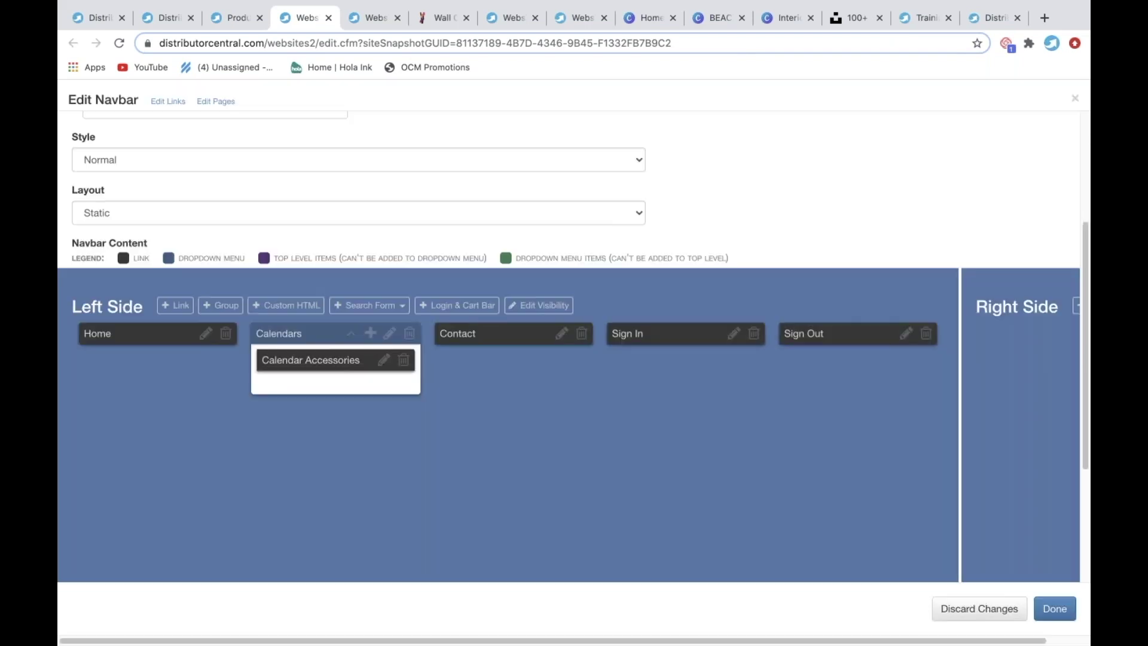
click(370, 335)
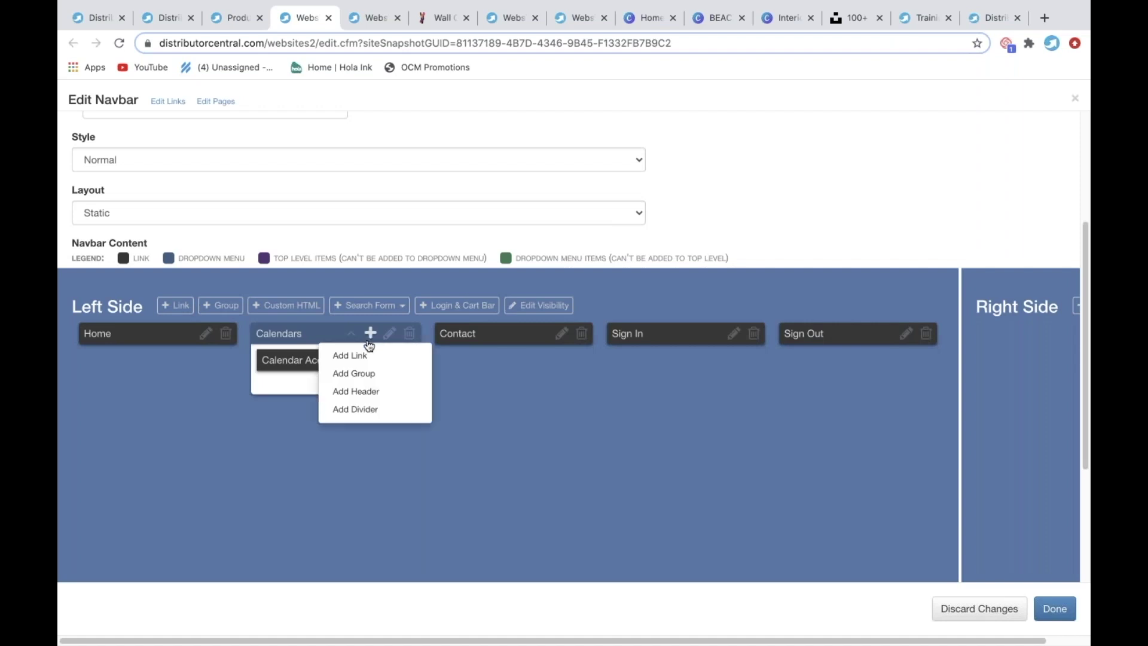
click(294, 336)
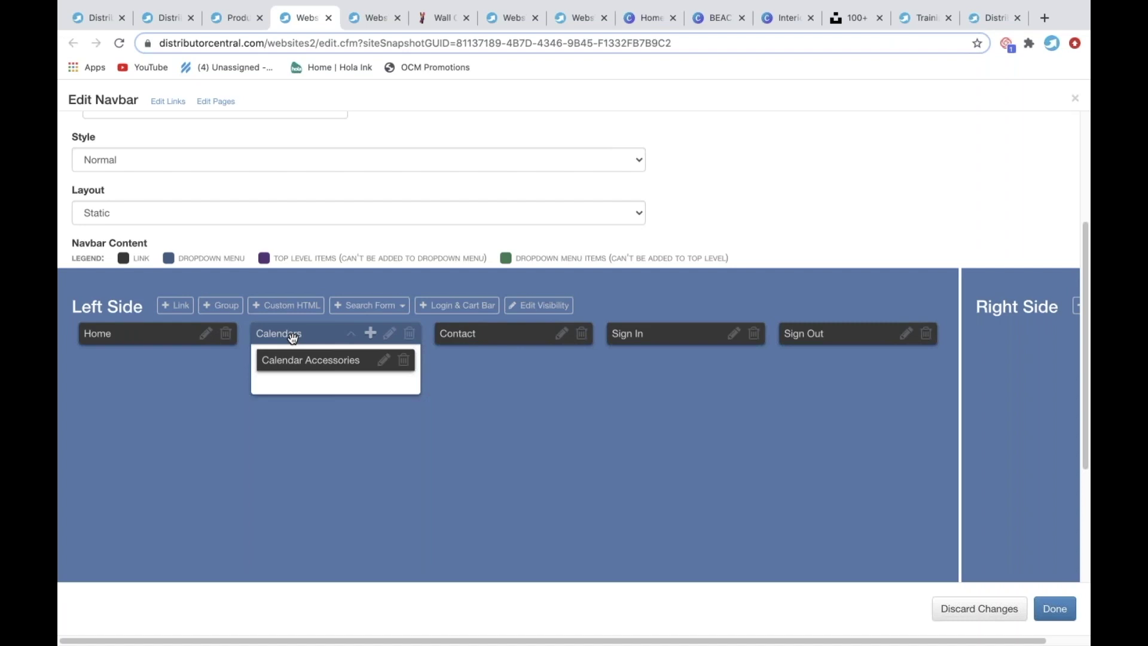
Add a top-level Calendars link to the navbar and place it between the Calendars dropdown and Contact.
click(171, 307)
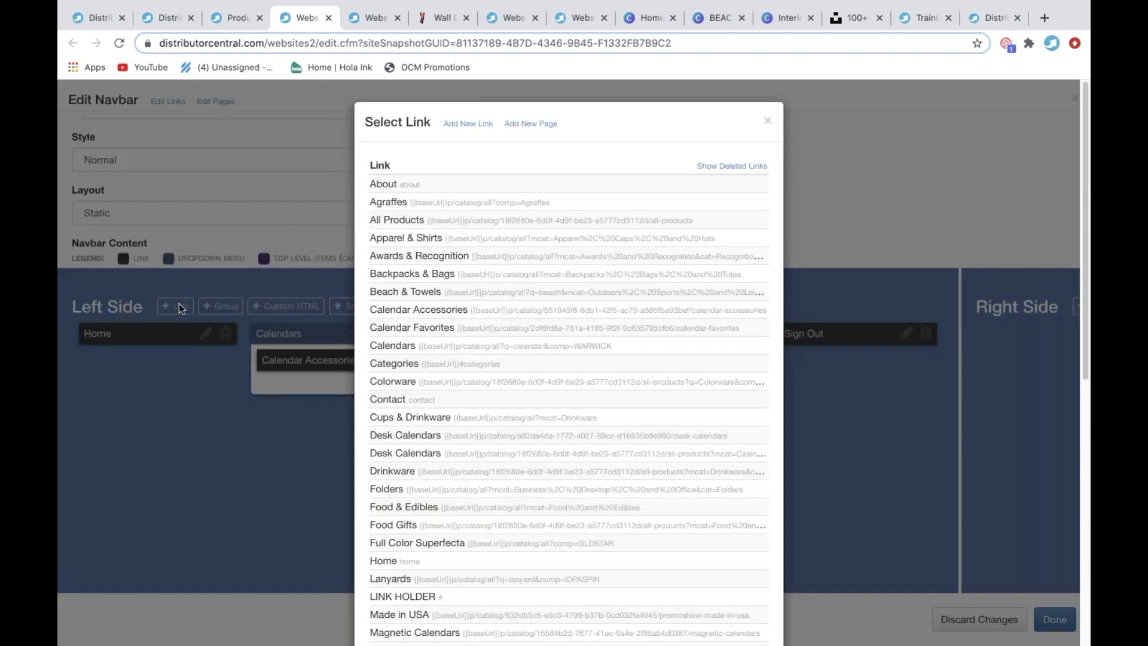
click(397, 347)
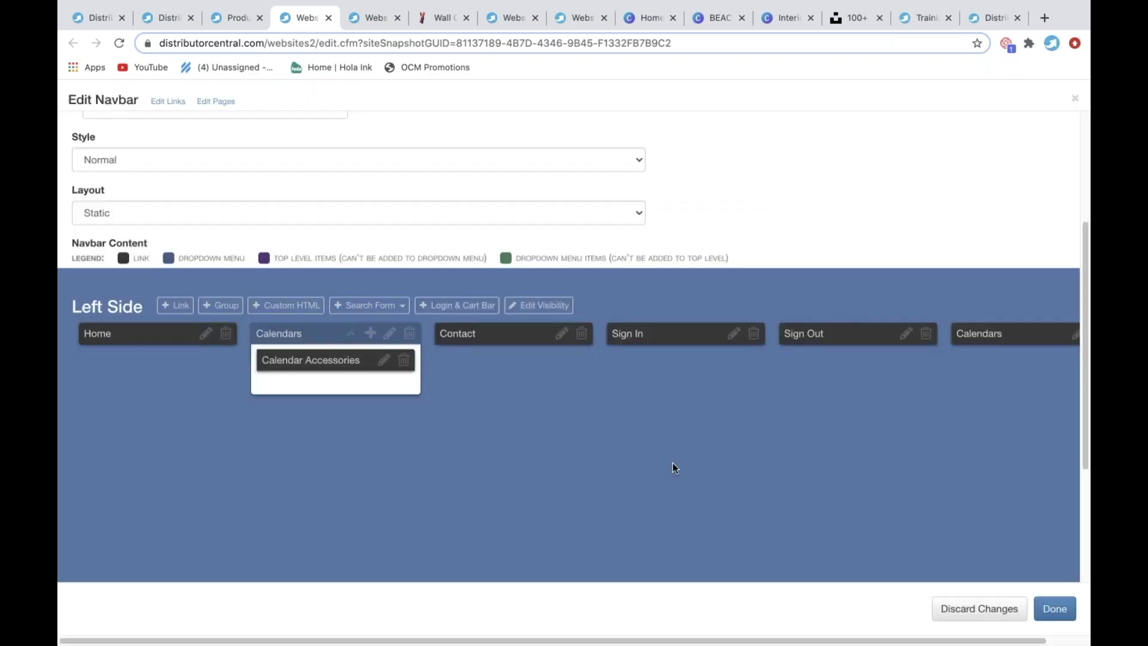
drag(996, 333, 436, 335)
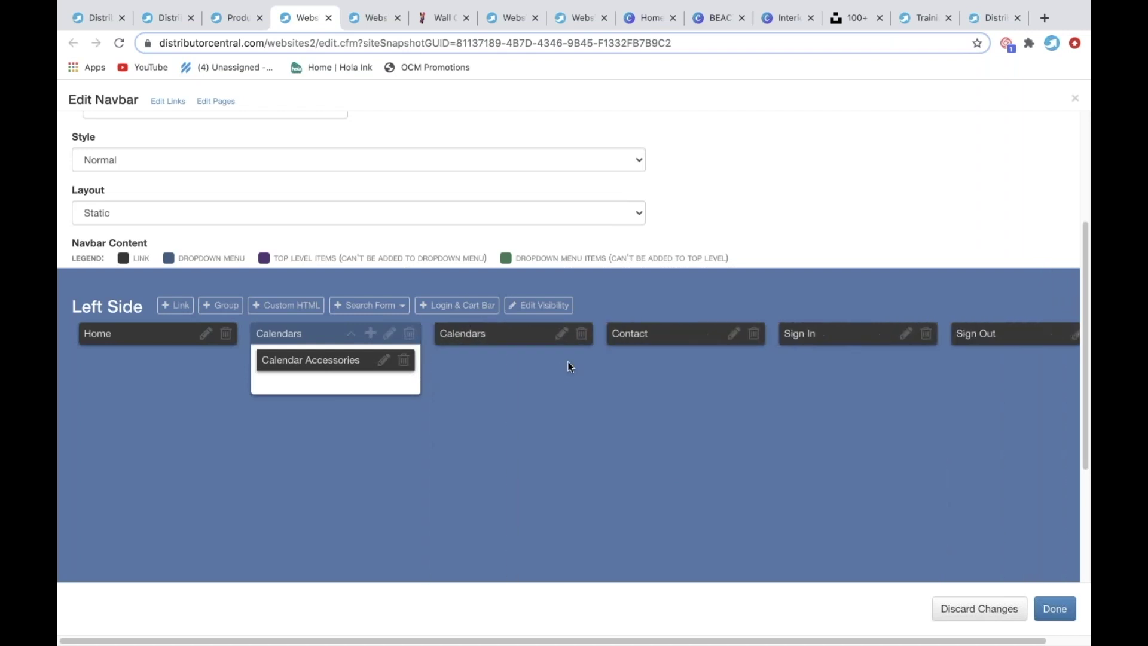
Customize the top-level Calendars link's text as Shop All Calendars and apply the navbar changes.
click(560, 339)
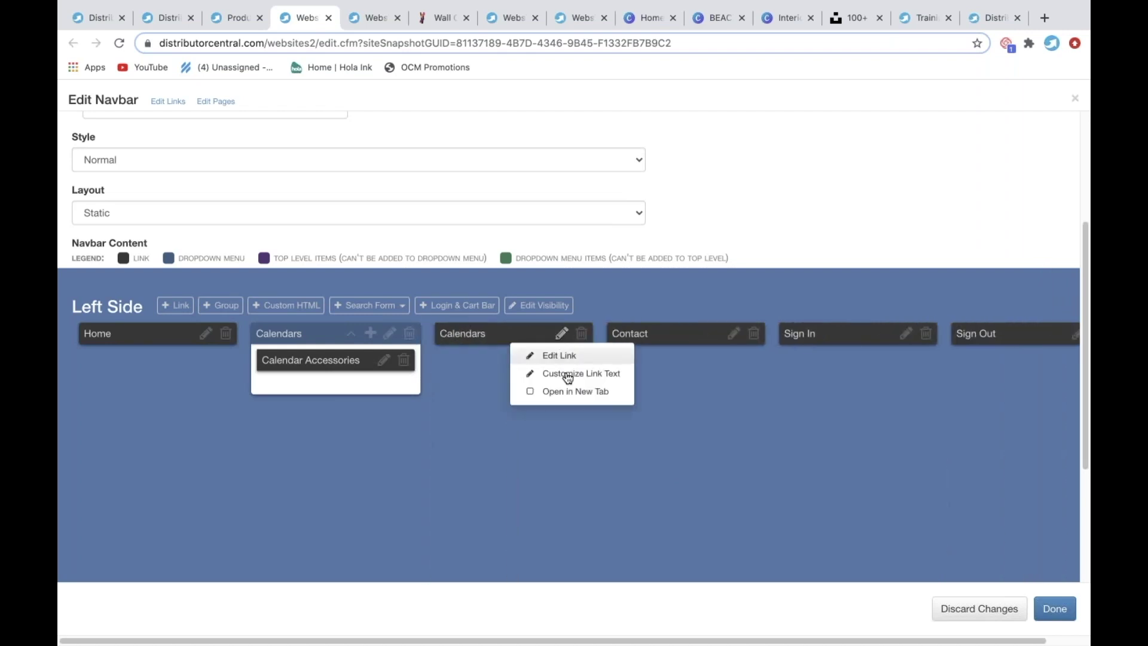
click(562, 374)
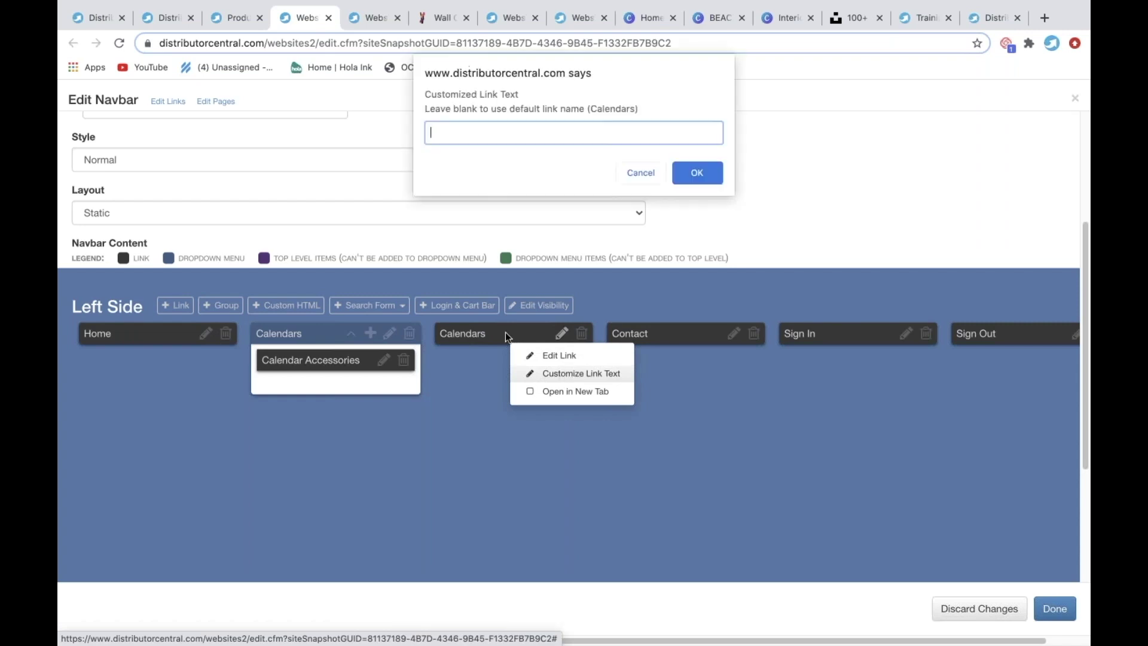
text(Shop )
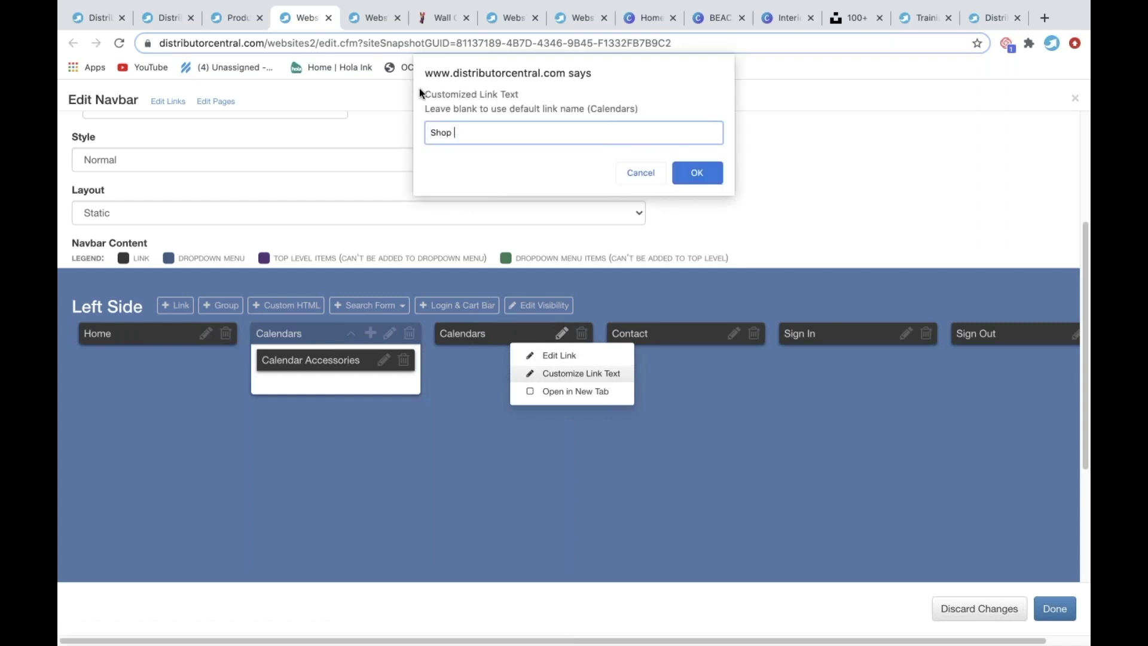
text(All Calendars)
click(698, 174)
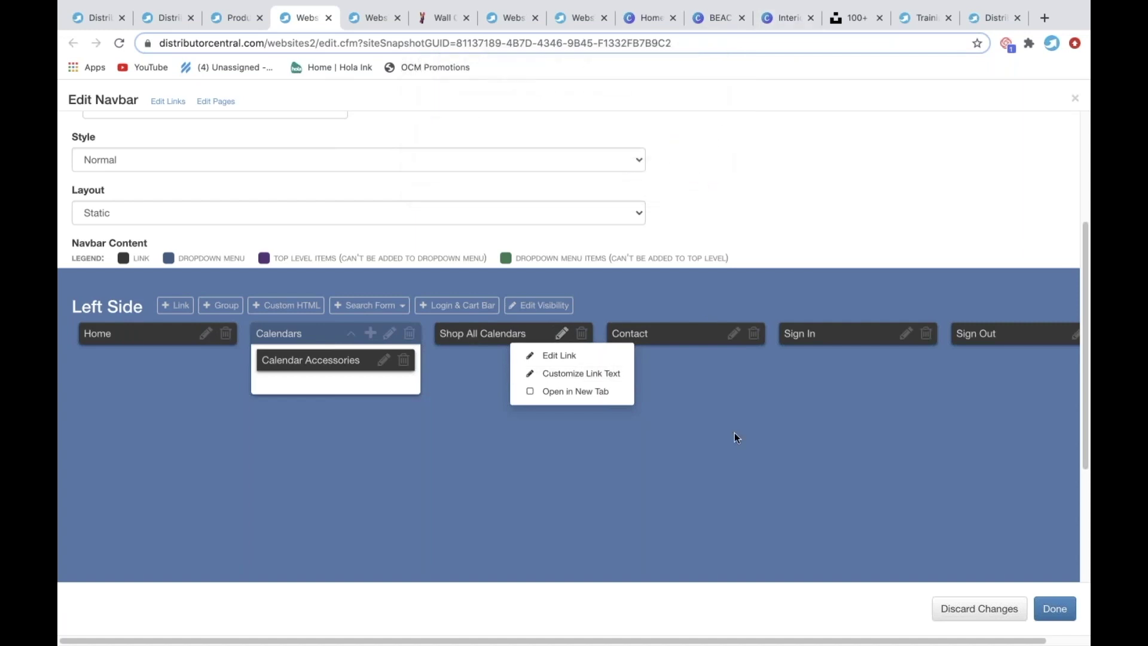
click(1055, 608)
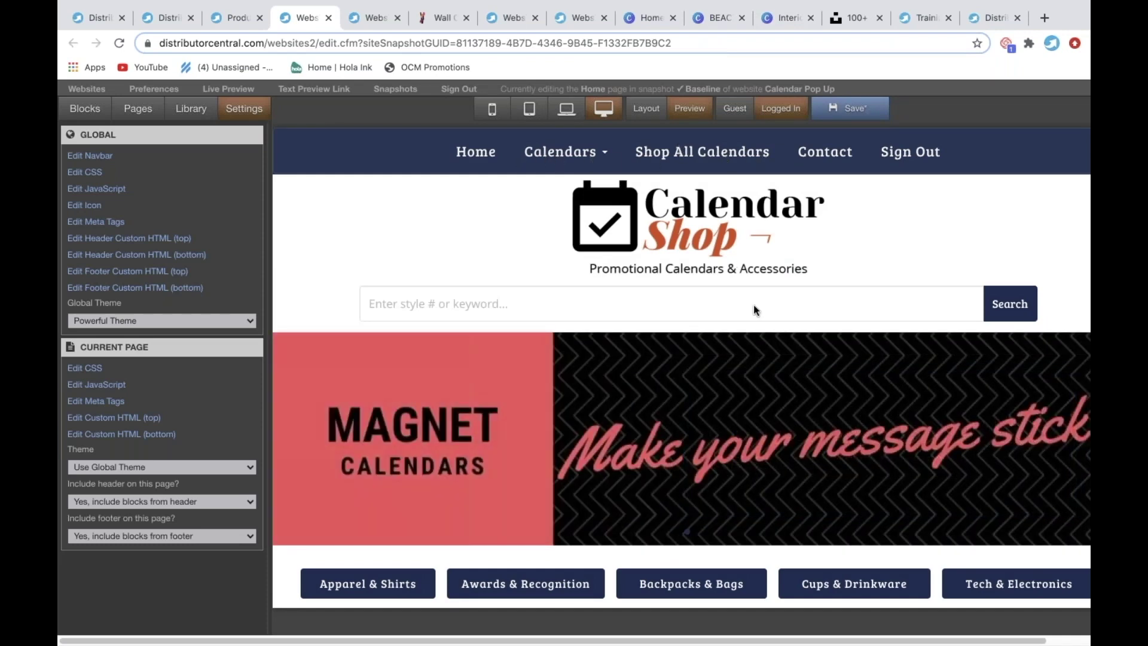
Remove all five links, from Apparel & Shirts to Tech & Electronics, from the first link bar below the carousel.
scroll(753, 310, down, 3)
click(513, 404)
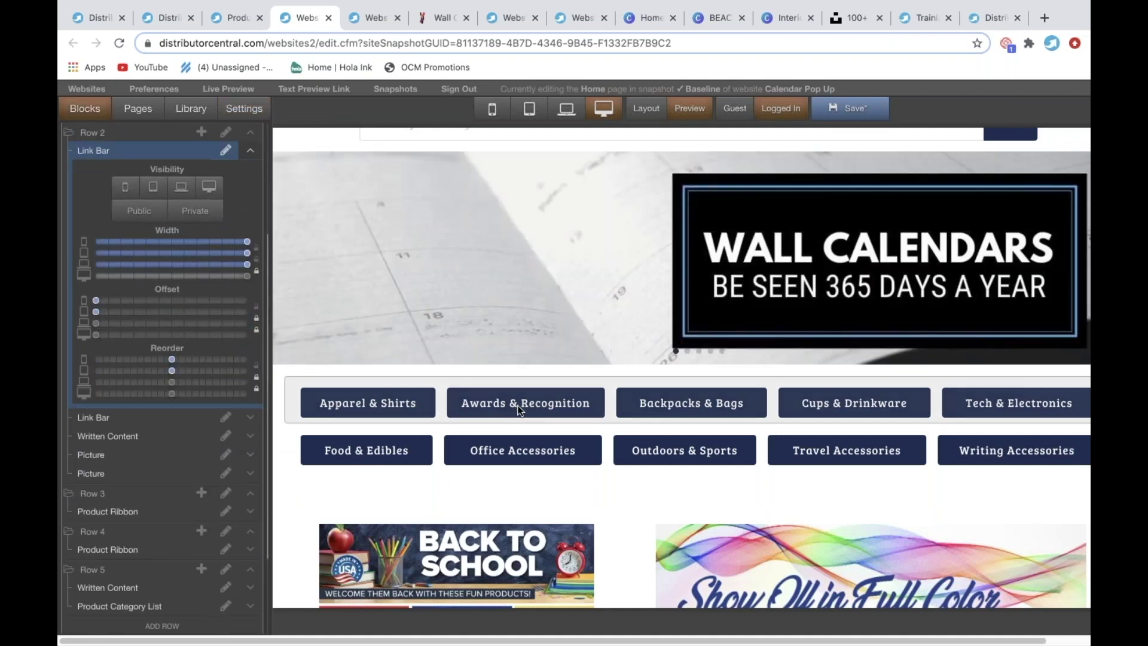
click(519, 408)
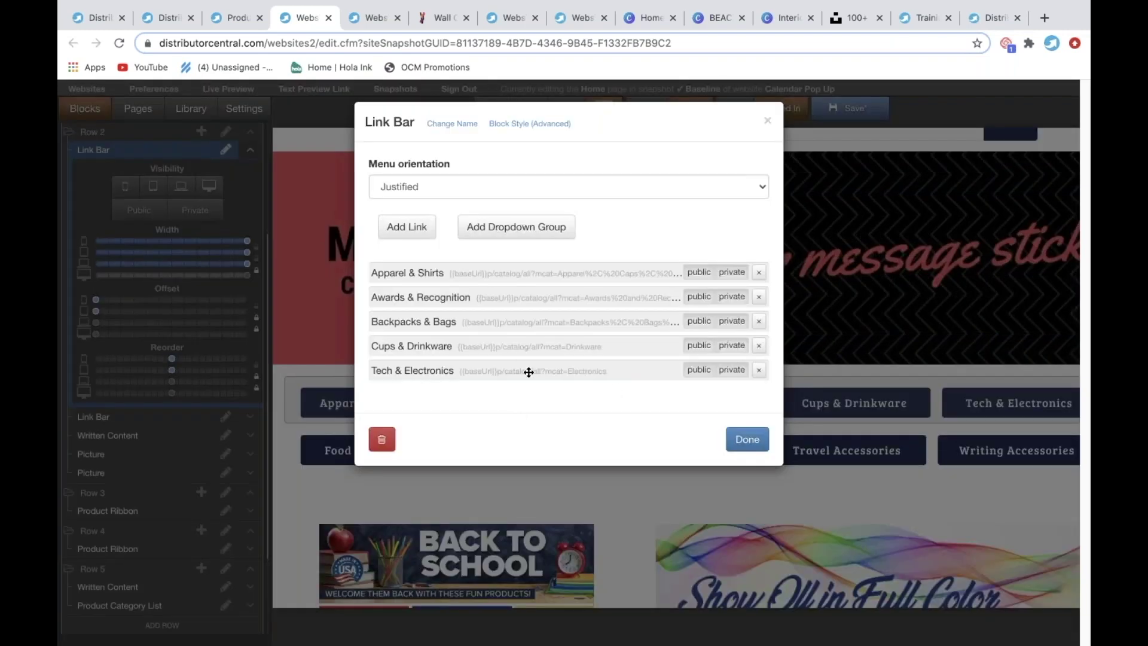
click(759, 370)
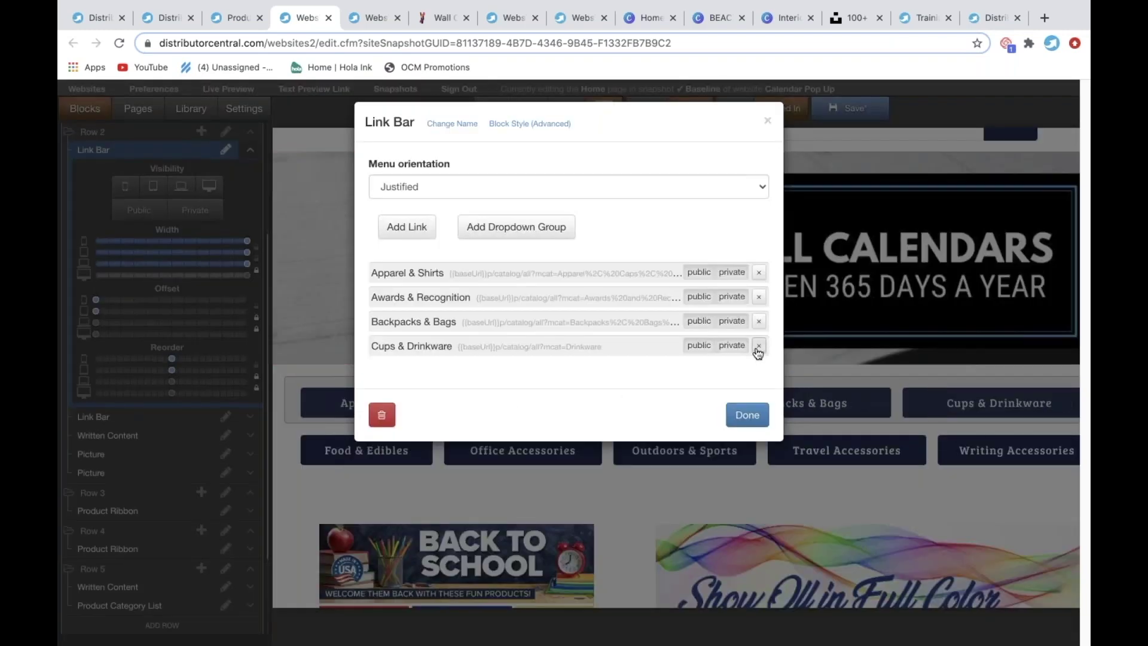
click(759, 345)
click(759, 322)
click(759, 297)
click(759, 273)
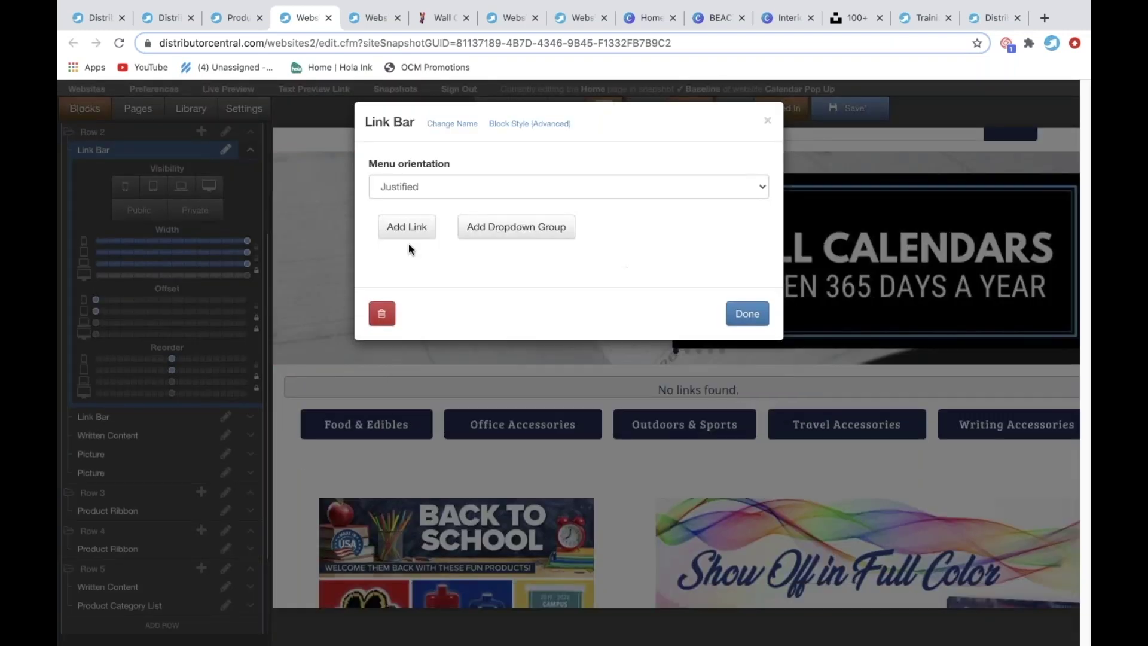
Add the Calendar Accessories and Calendar Favorites links to the emptied link bar below the carousel.
click(405, 232)
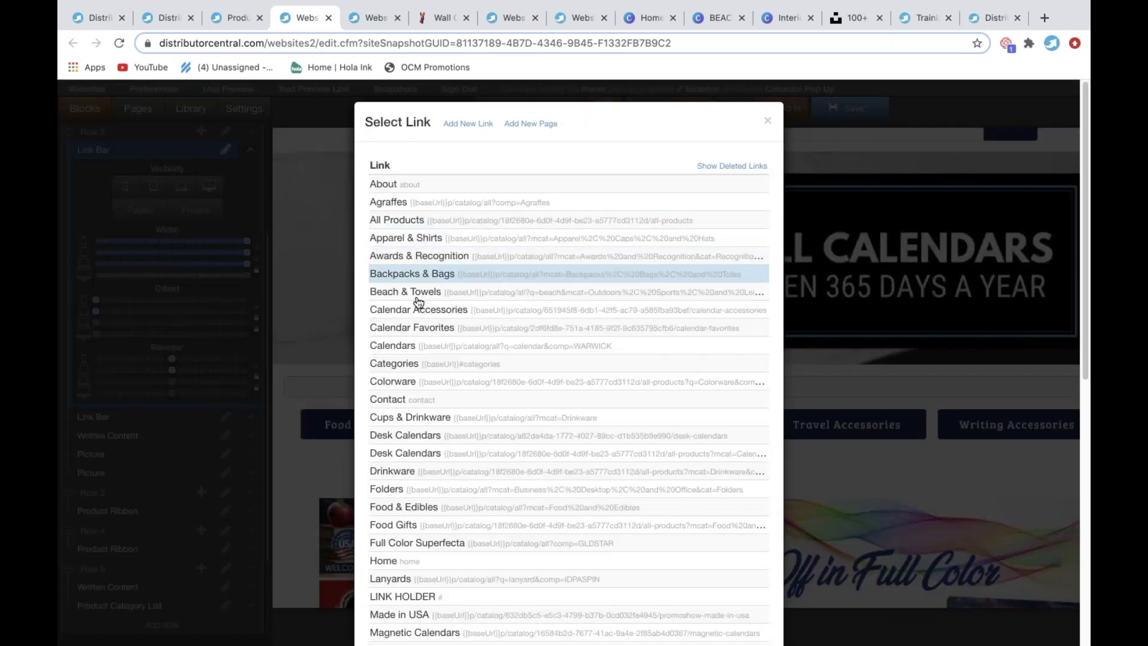
click(418, 309)
click(418, 227)
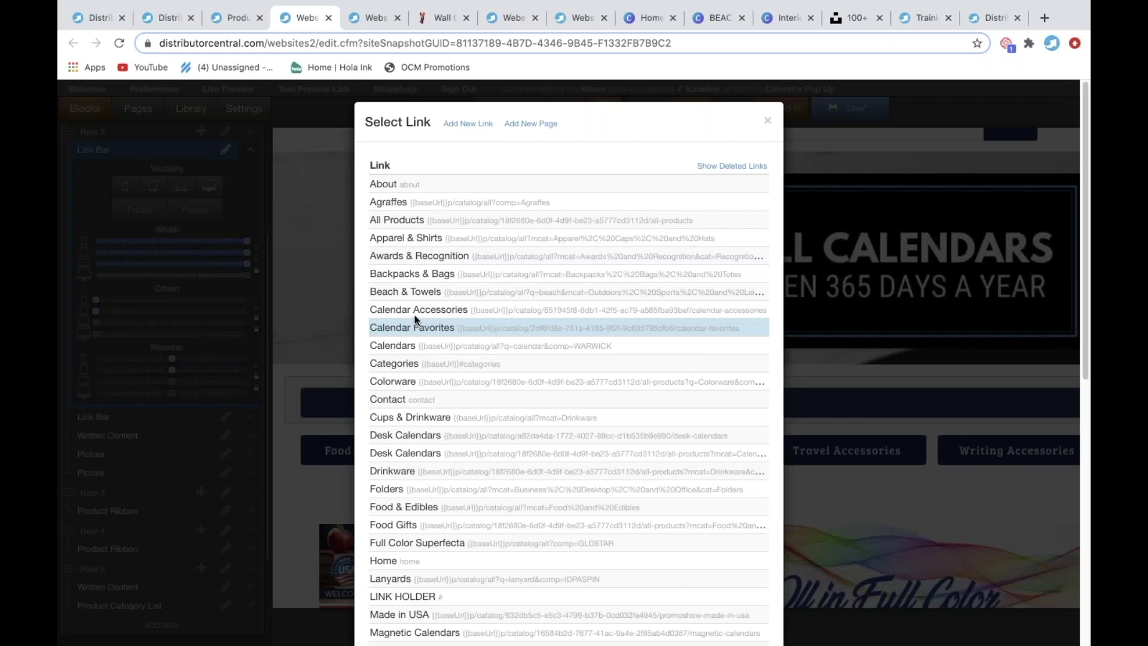
click(416, 327)
Add the Magnetic Calendars link to the same link bar, place it first in the order, and apply the changes.
click(406, 226)
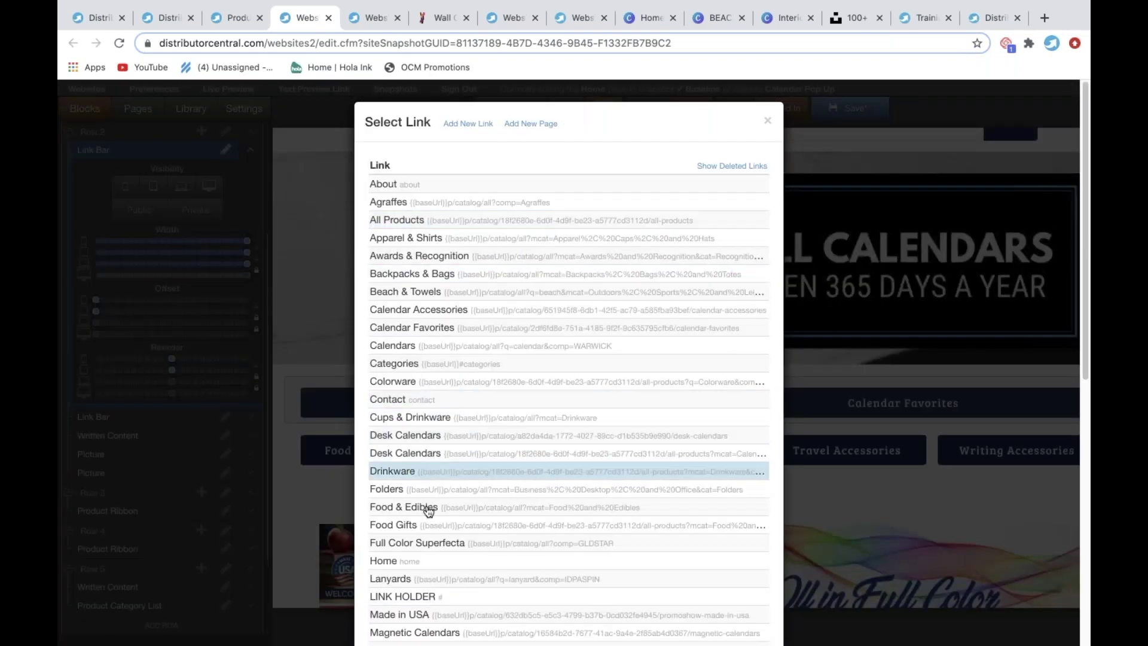
scroll(428, 511, down, 1)
scroll(428, 515, down, 3)
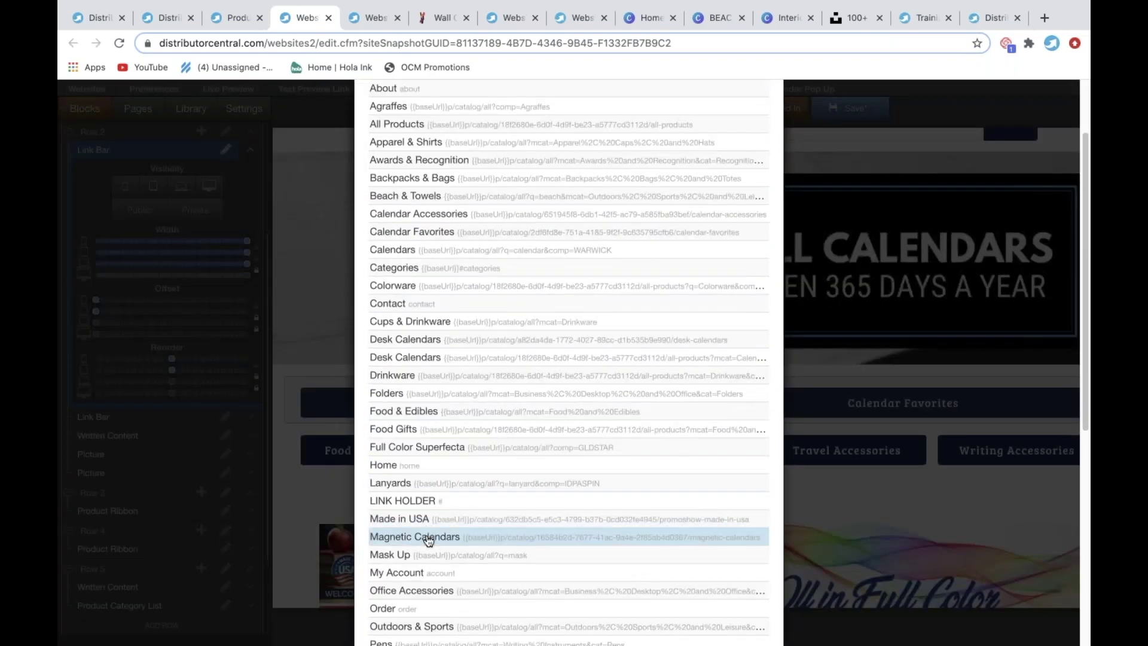
click(430, 535)
drag(456, 324, 449, 272)
click(747, 391)
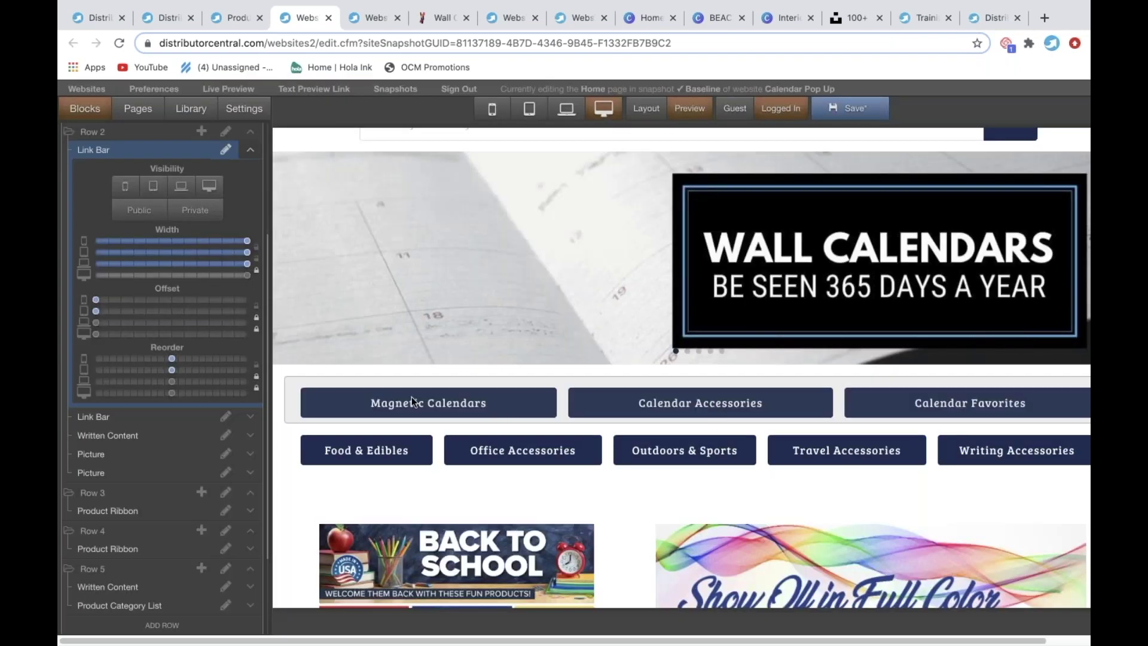
Delete the second link bar block, which runs from Food & Edibles to Writing Accessories.
double_click(371, 460)
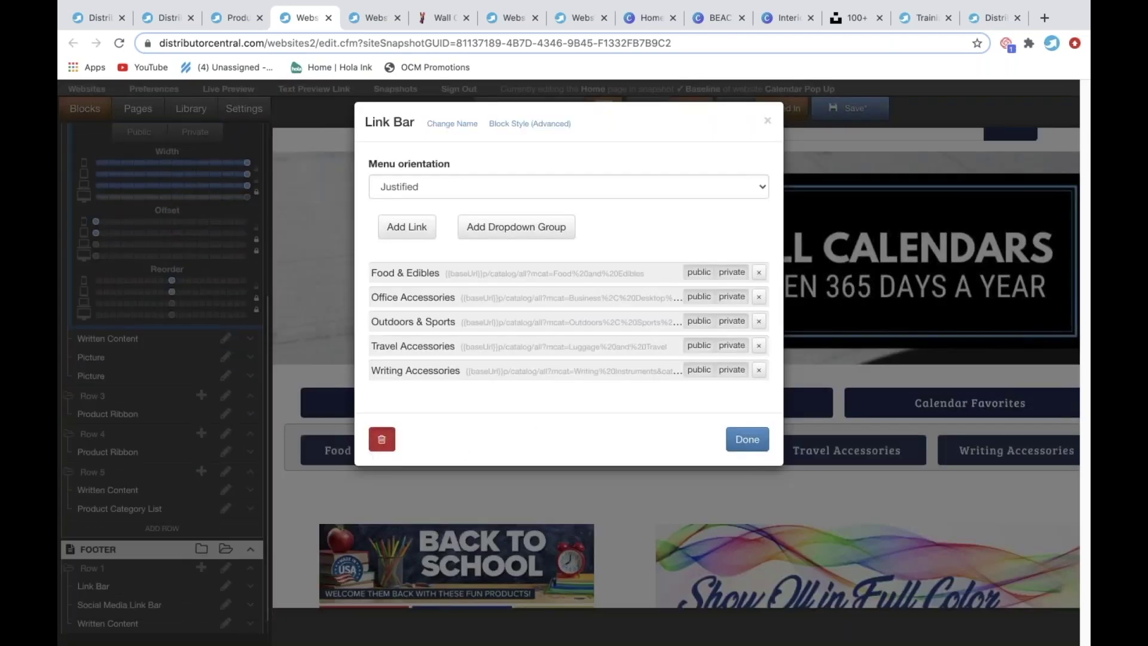
click(382, 440)
click(696, 124)
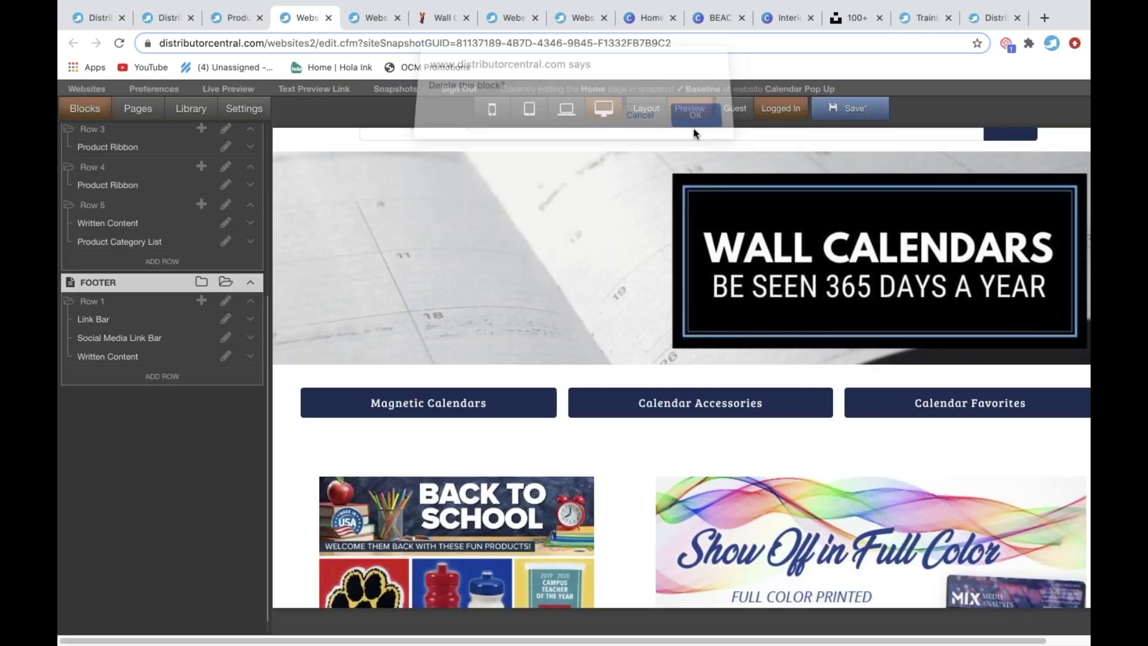
Select the Back to School picture block and open dcmkt.com in a new browser tab.
scroll(742, 490, down, 1)
scroll(743, 490, down, 5)
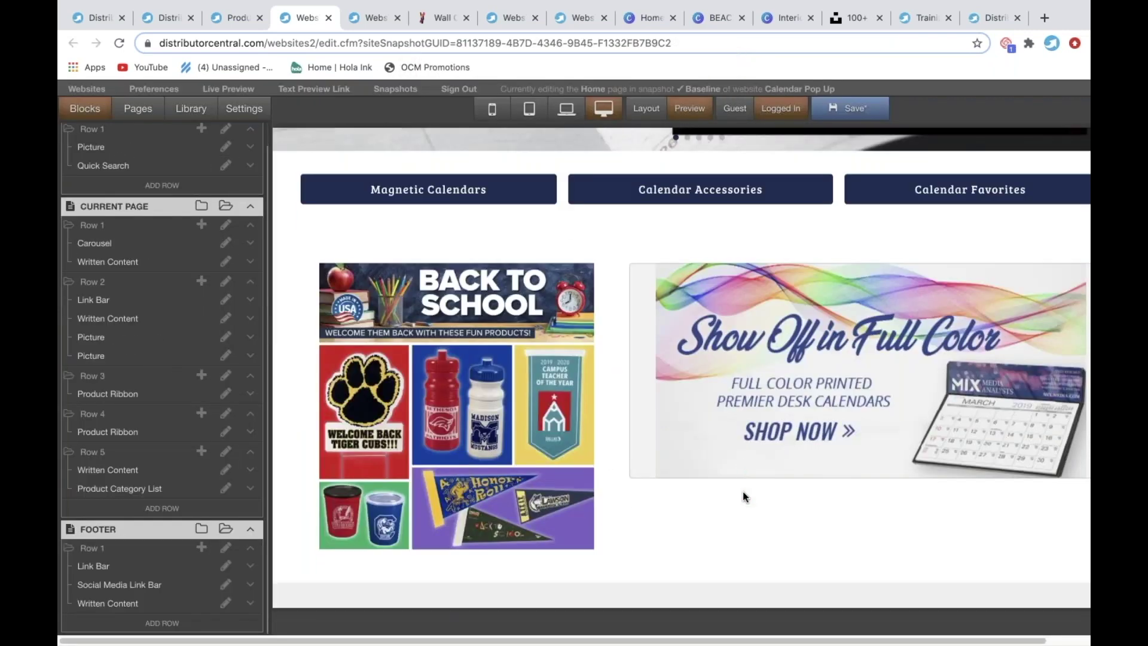
click(403, 320)
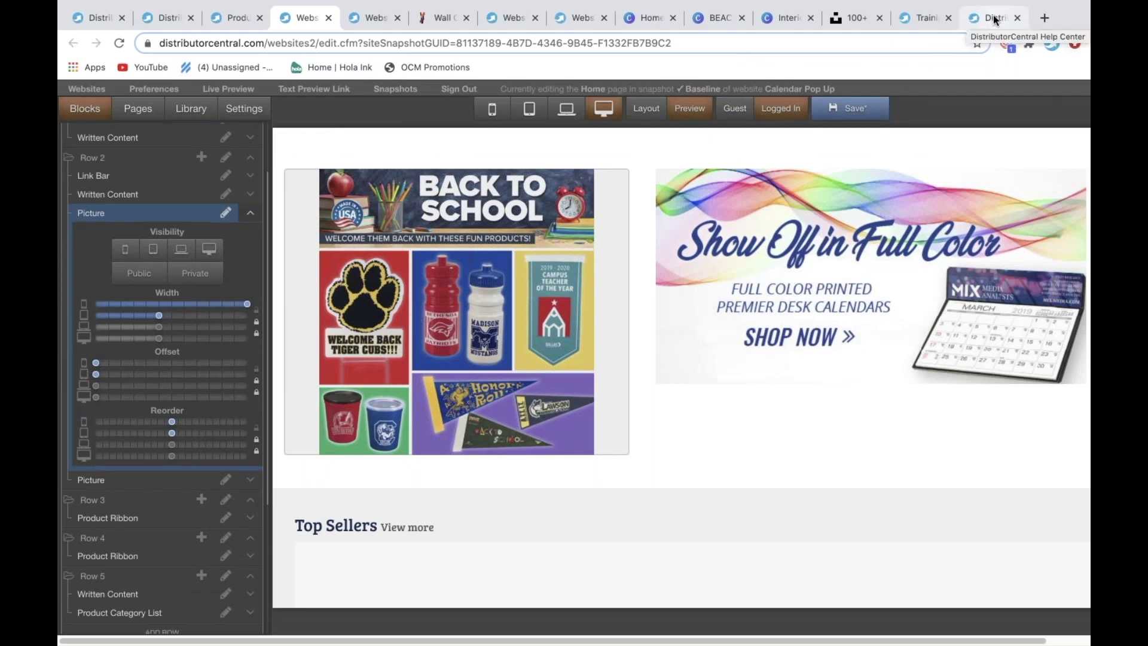
click(1045, 18)
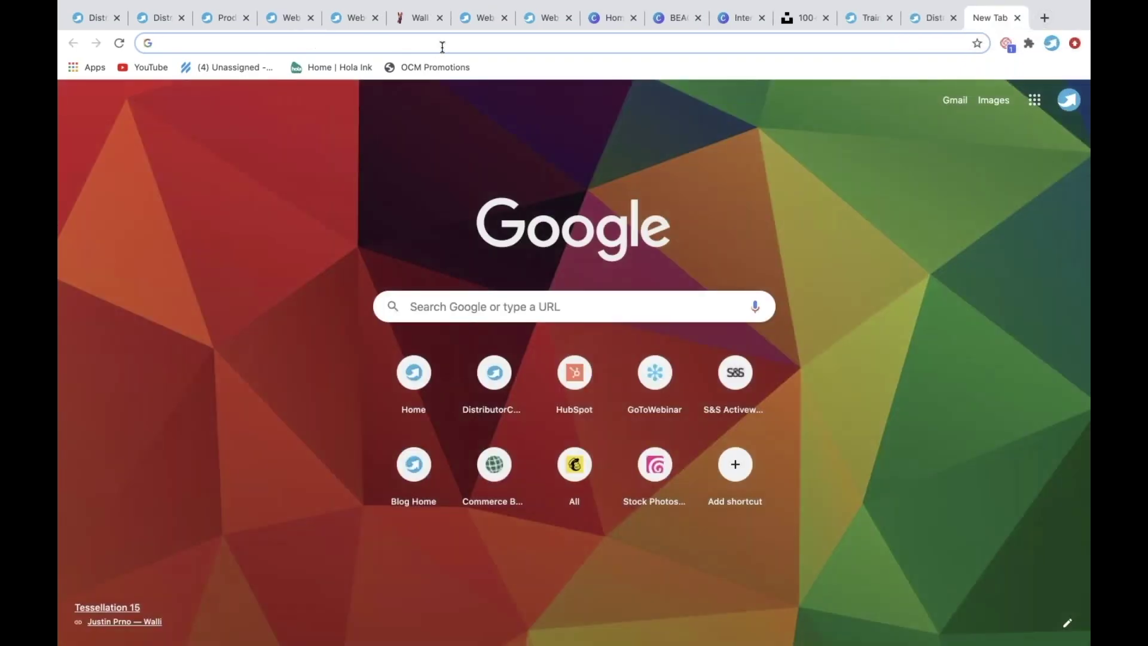
text(dcmkt.com)
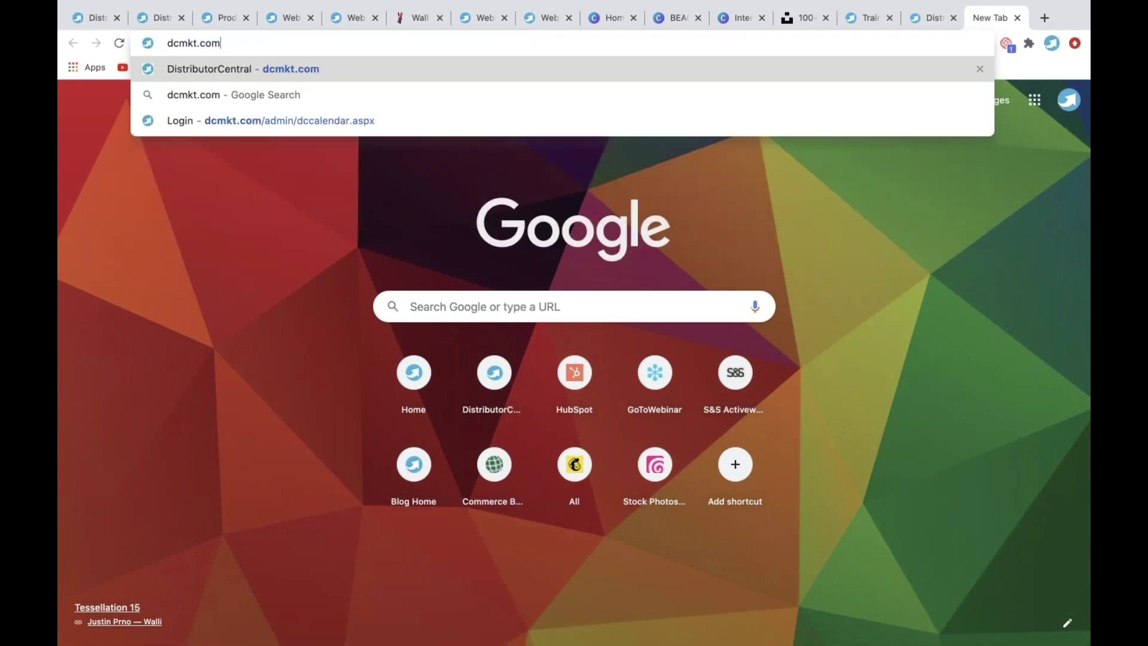
key(Return)
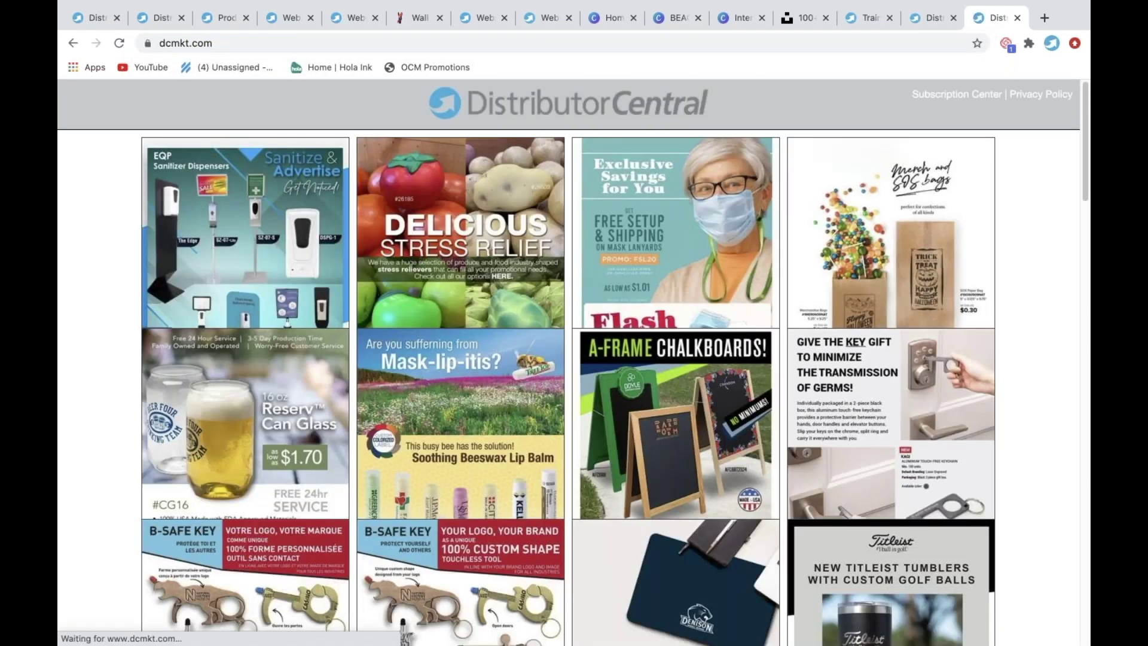
Examine the supplier flyers on dcmkt.com for calendar promotions, loading more offers at the end of the page.
scroll(466, 281, down, 4)
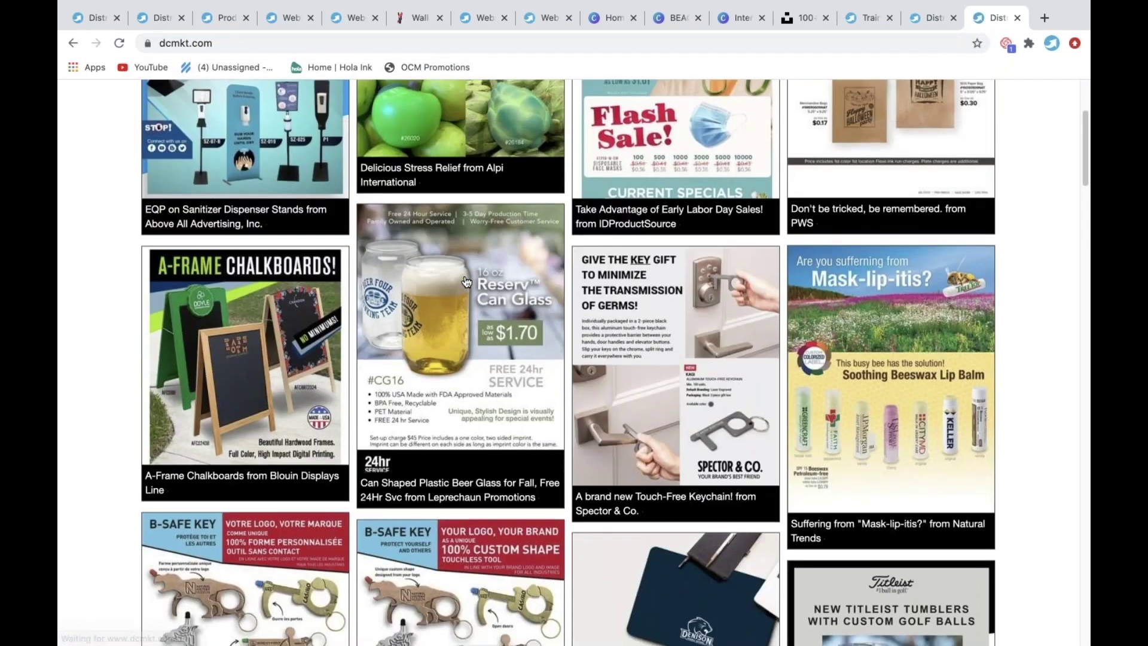
scroll(467, 282, down, 8)
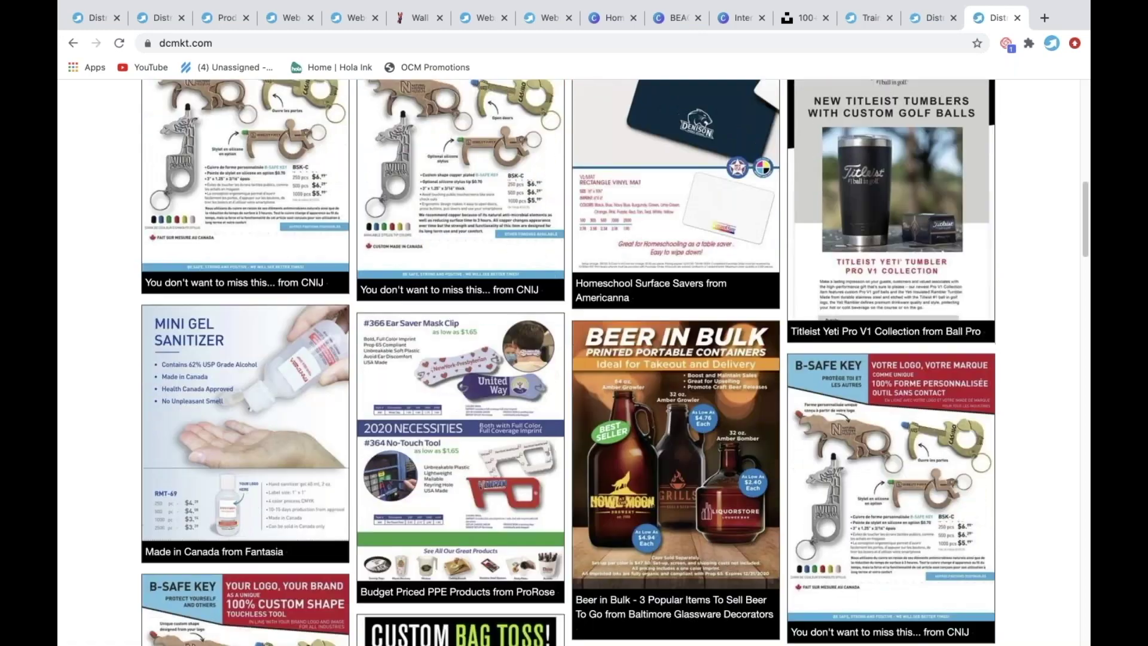
scroll(557, 345, down, 5)
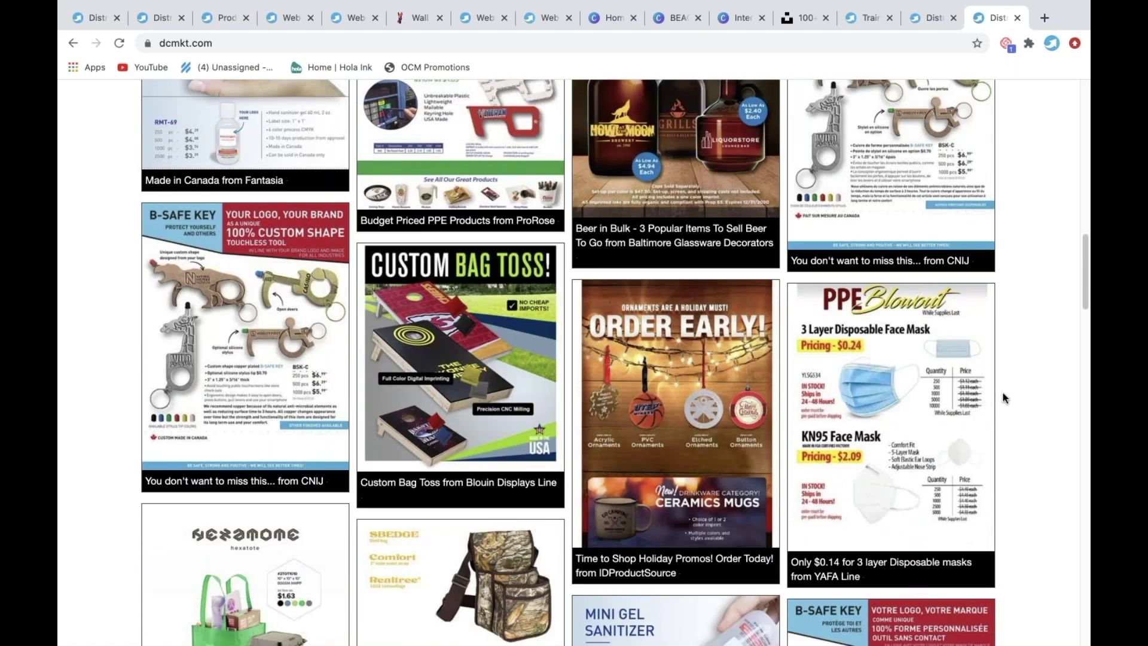
scroll(1003, 397, down, 5)
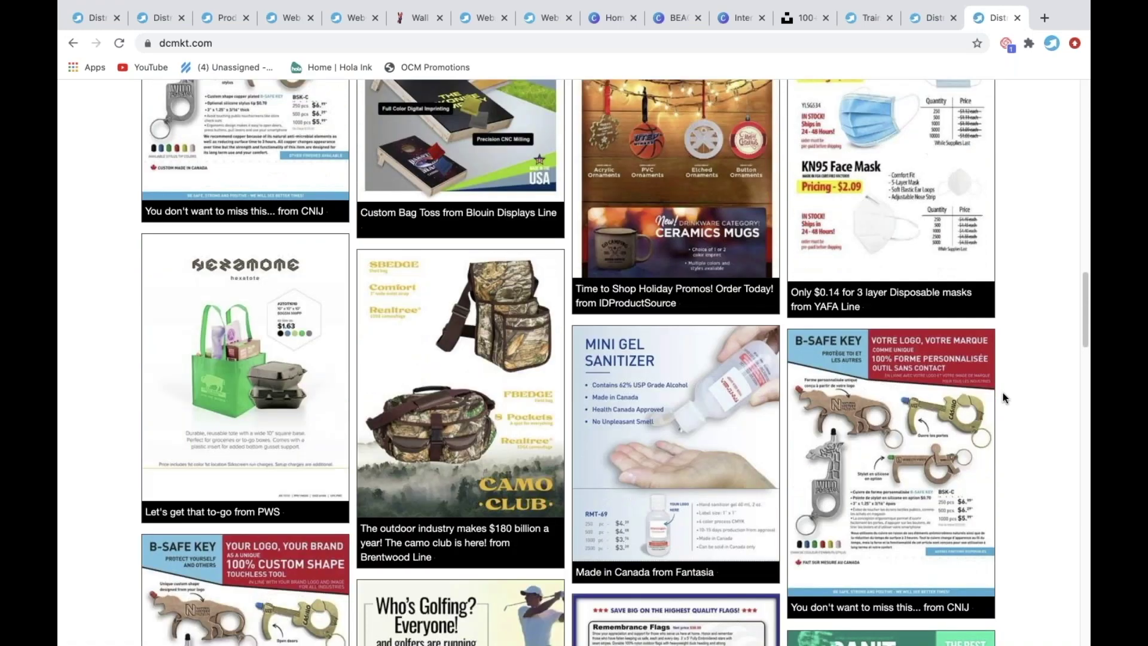
scroll(1003, 398, down, 8)
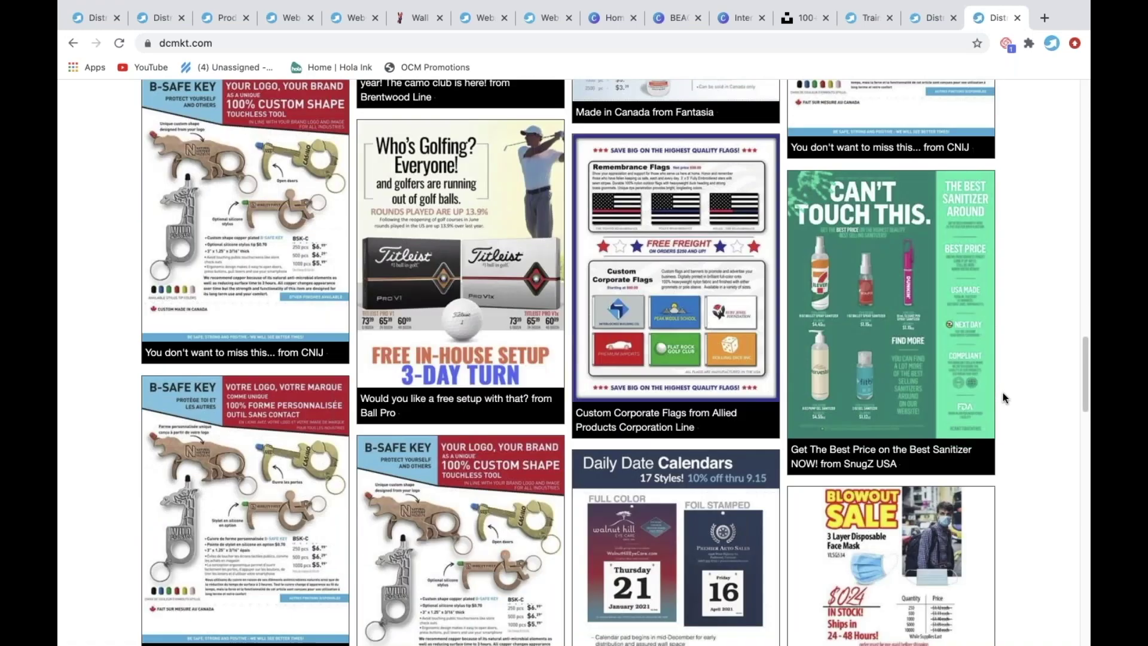
scroll(1003, 392, down, 14)
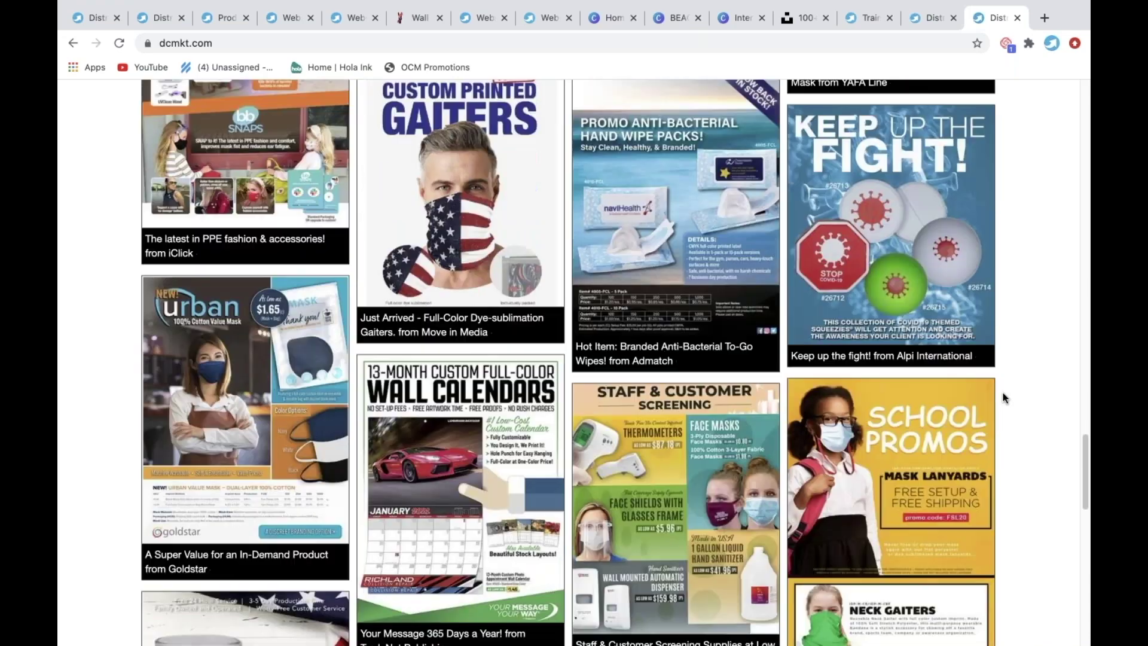
scroll(437, 308, down, 7)
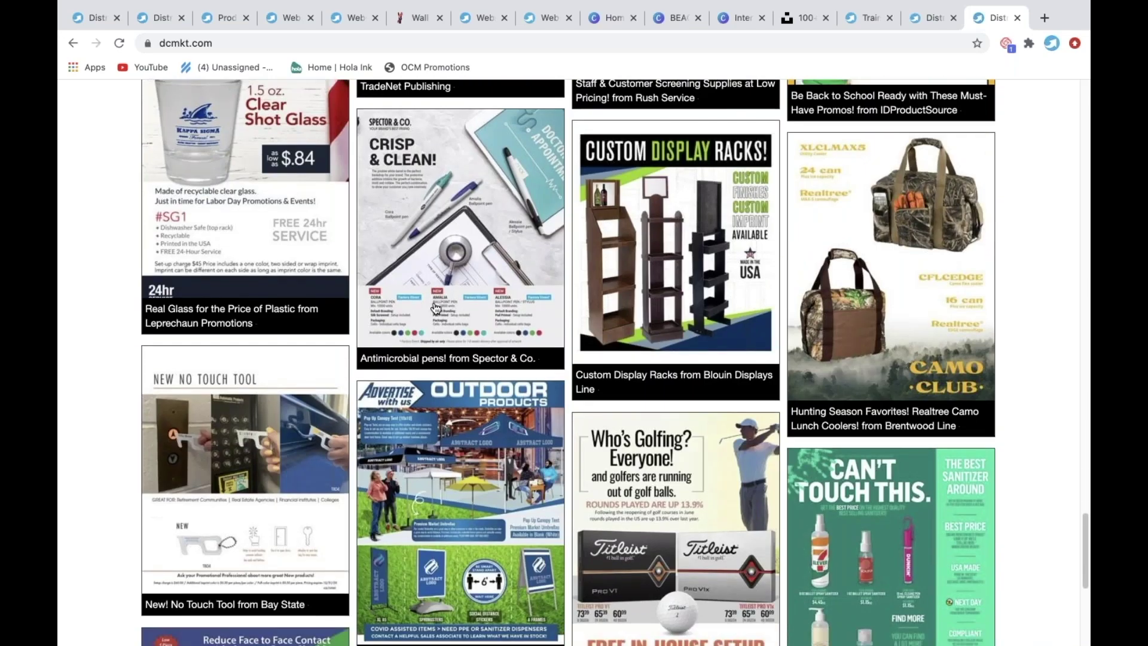
scroll(437, 308, down, 7)
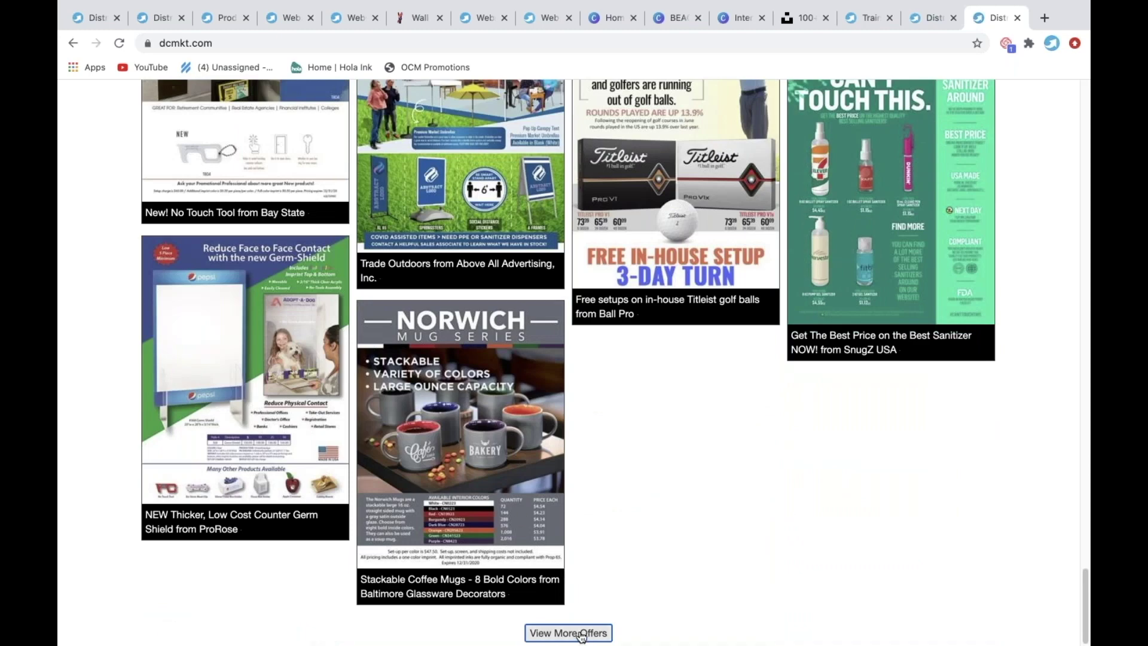
click(568, 632)
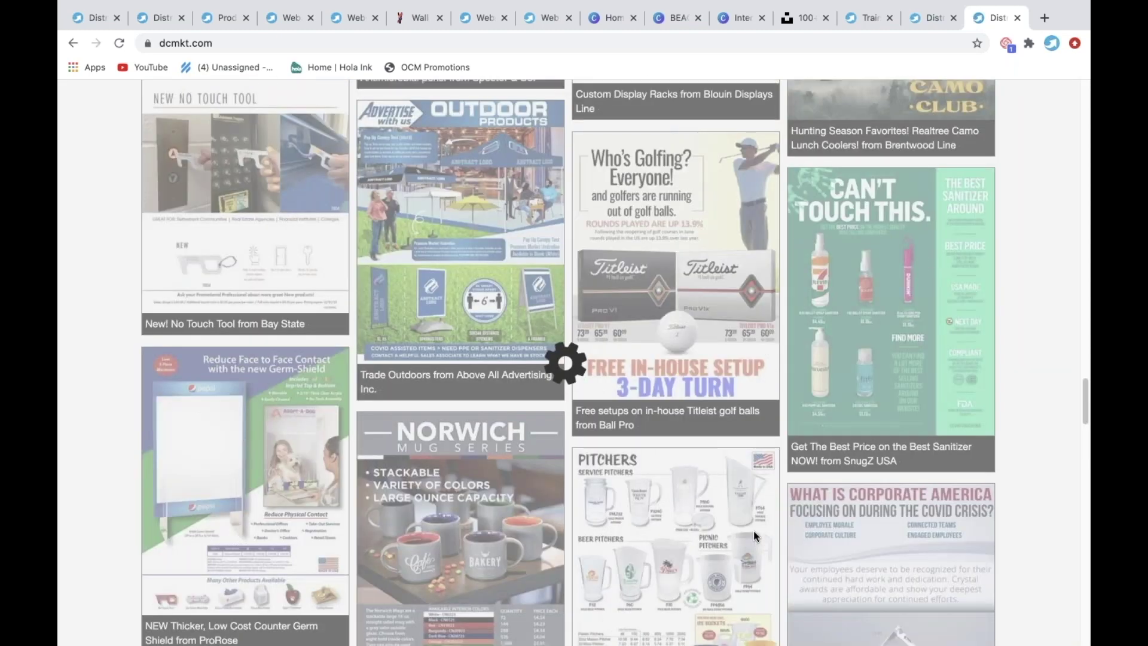
scroll(753, 530, up, 12)
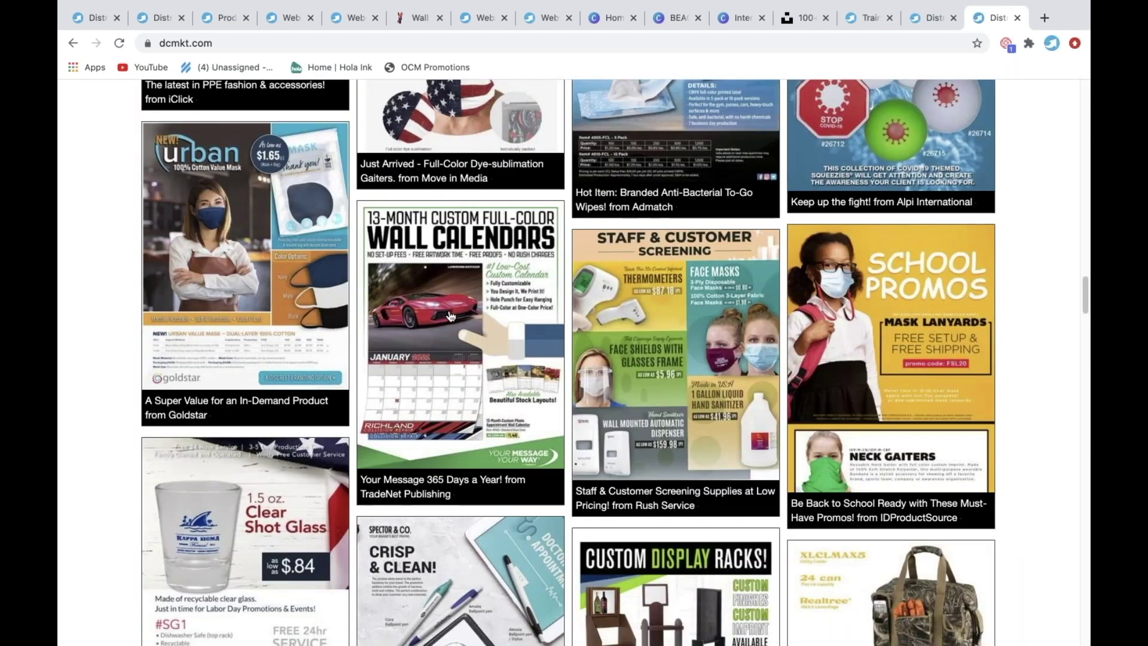
click(452, 316)
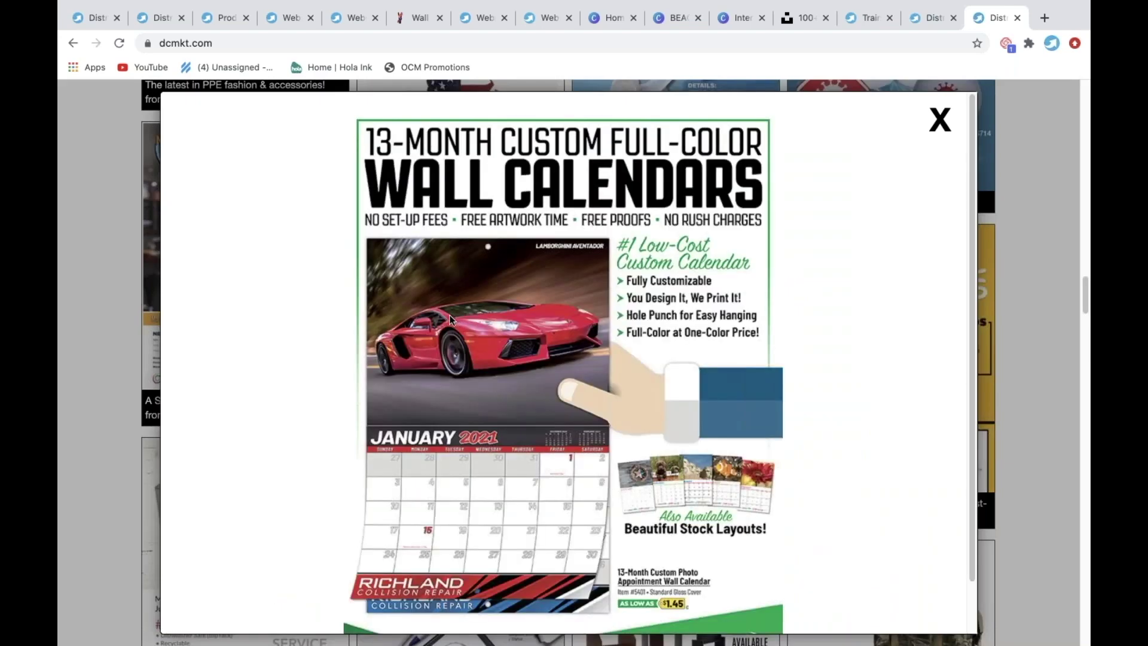
right_click(534, 306)
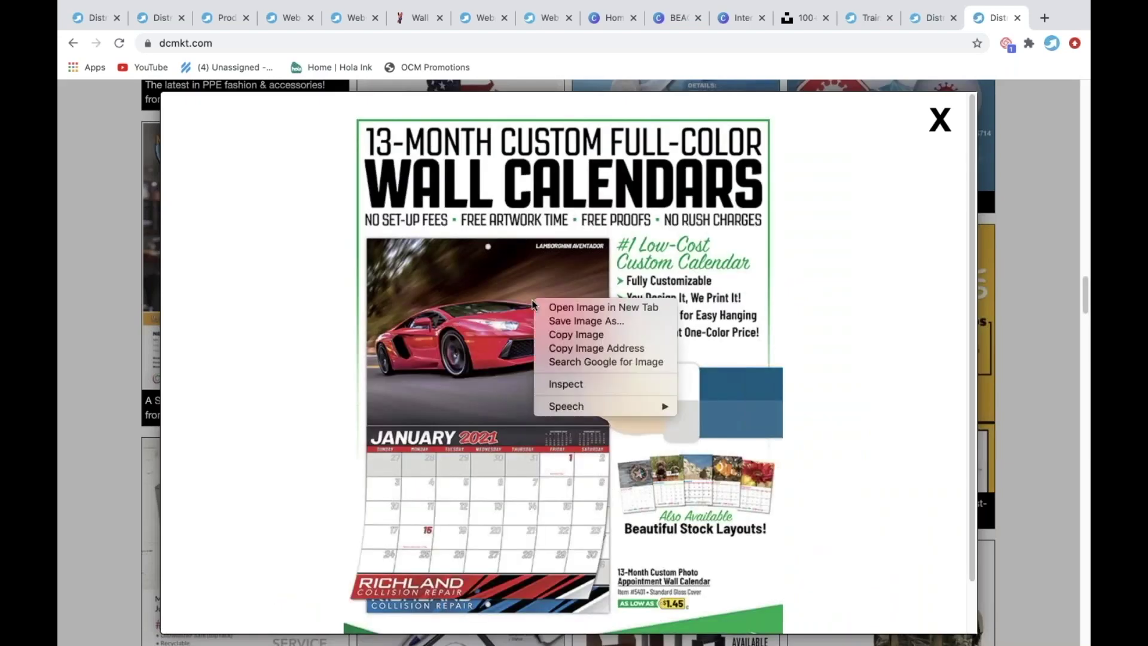
click(573, 323)
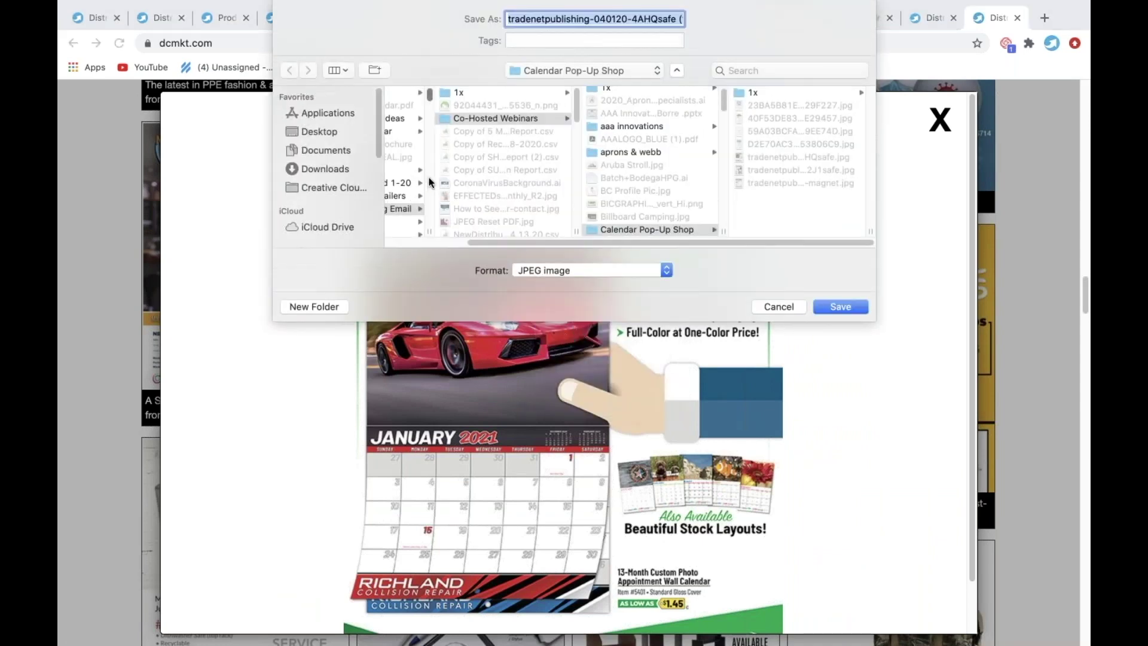
click(775, 307)
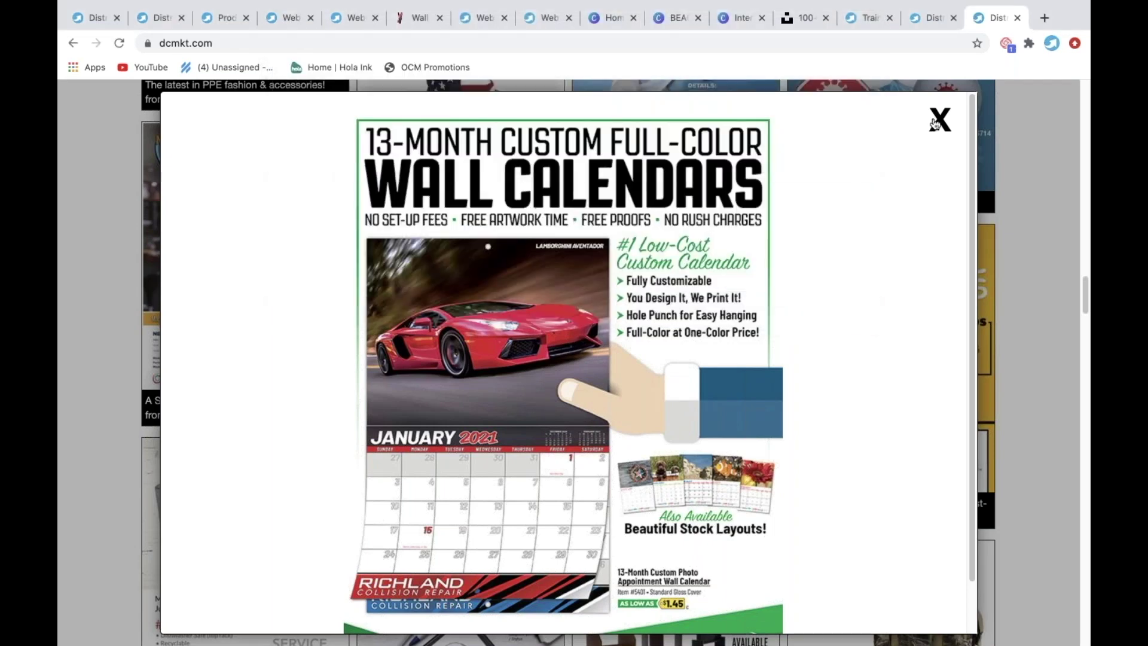
click(940, 119)
Switch back to the website editor and open the image library for replacing the Back to School picture.
click(278, 22)
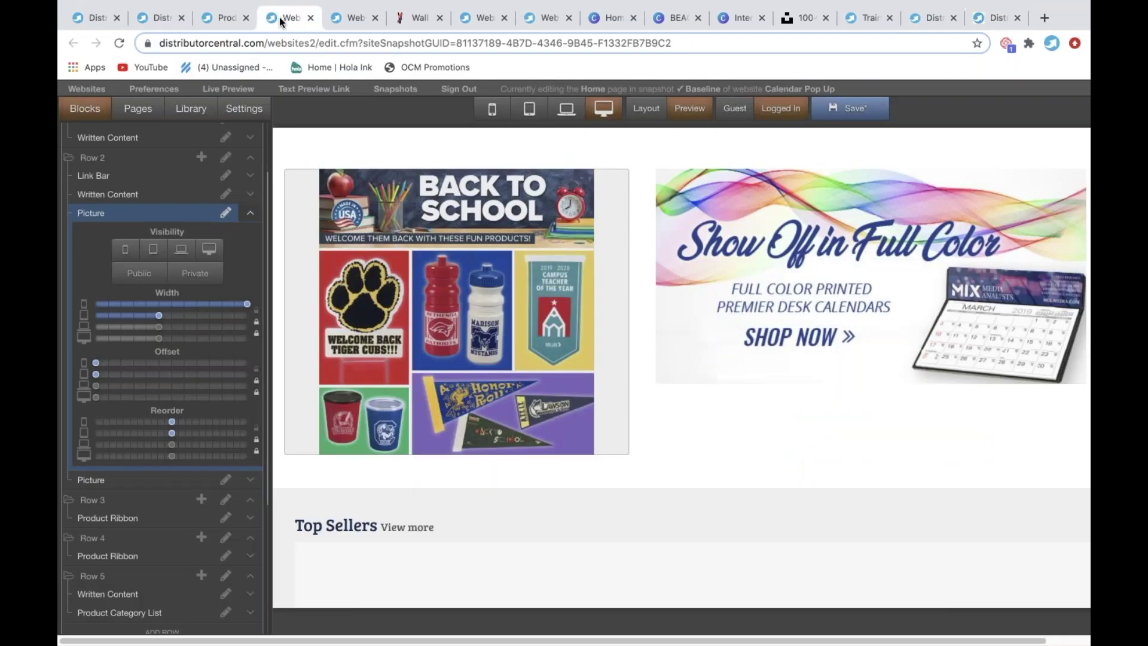
double_click(415, 261)
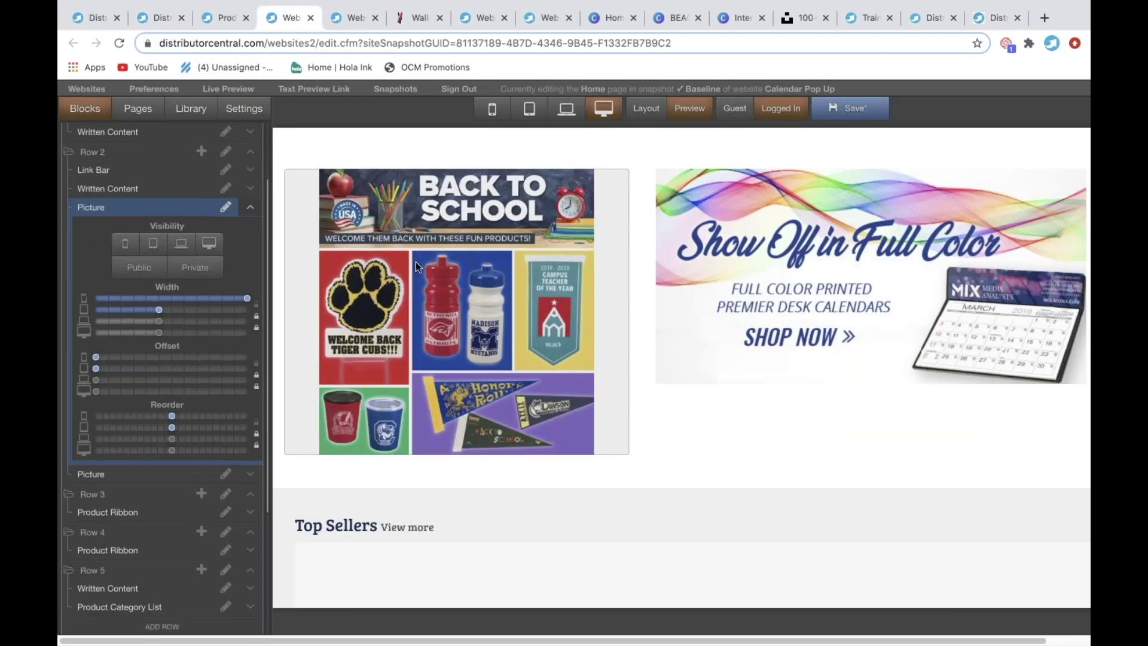
scroll(472, 319, down, 5)
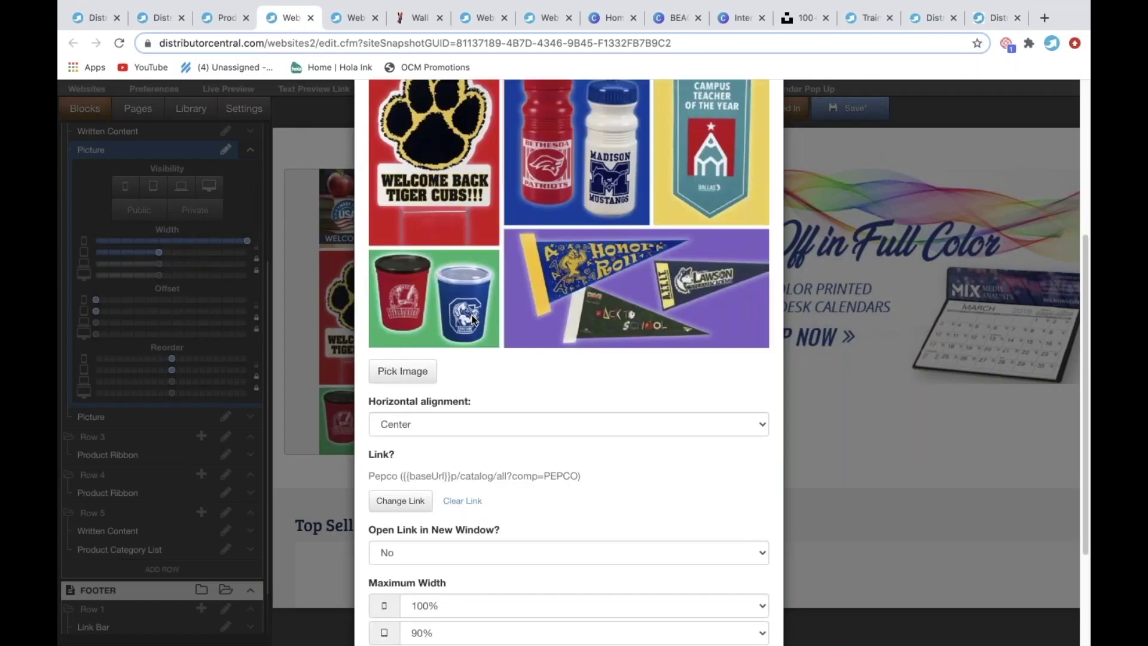
click(413, 371)
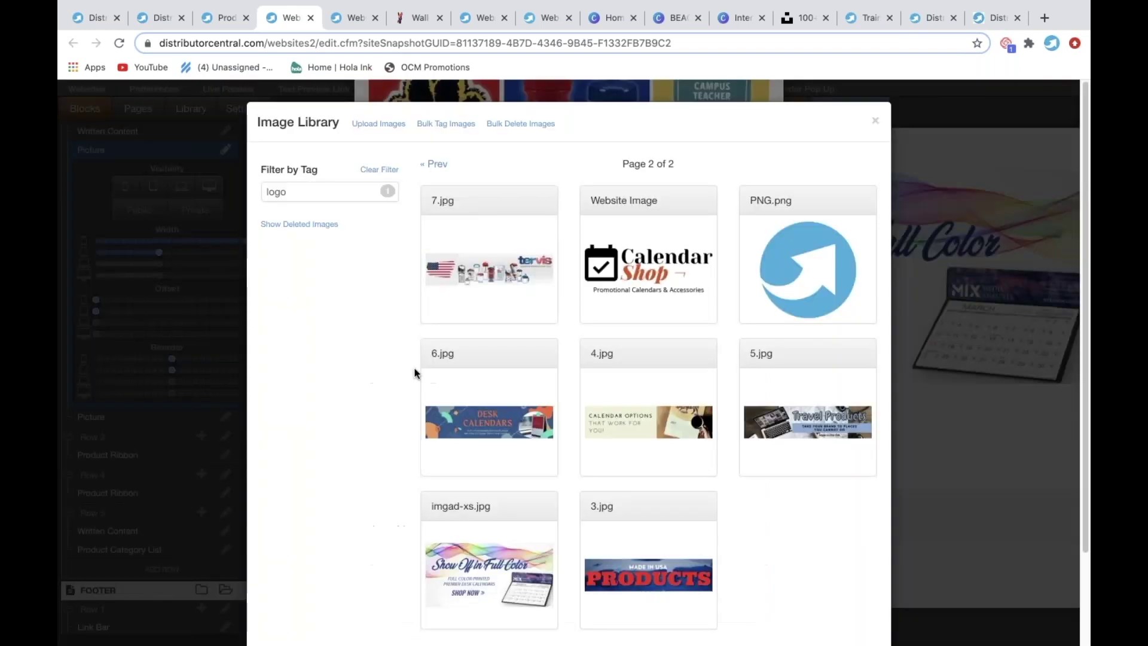
Upload tradenetpublishing-postcard-calendar-magnet.jpg from the Calendar Pop-Up Shop folder and use it as the picture block's image.
click(375, 123)
click(323, 176)
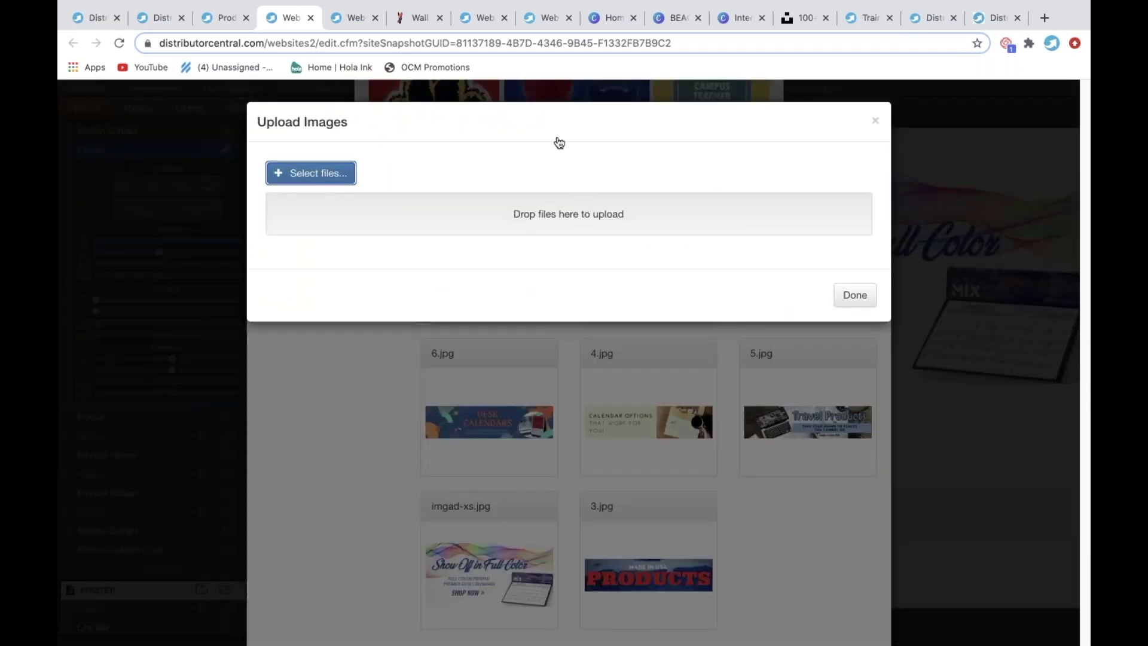
click(548, 13)
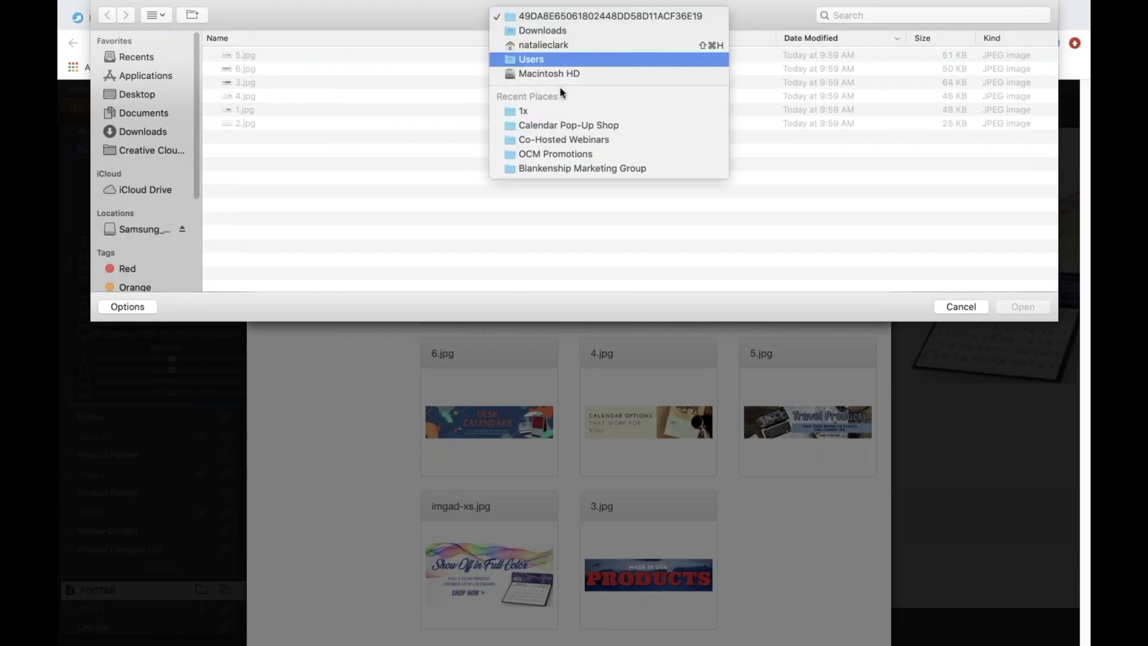
click(572, 125)
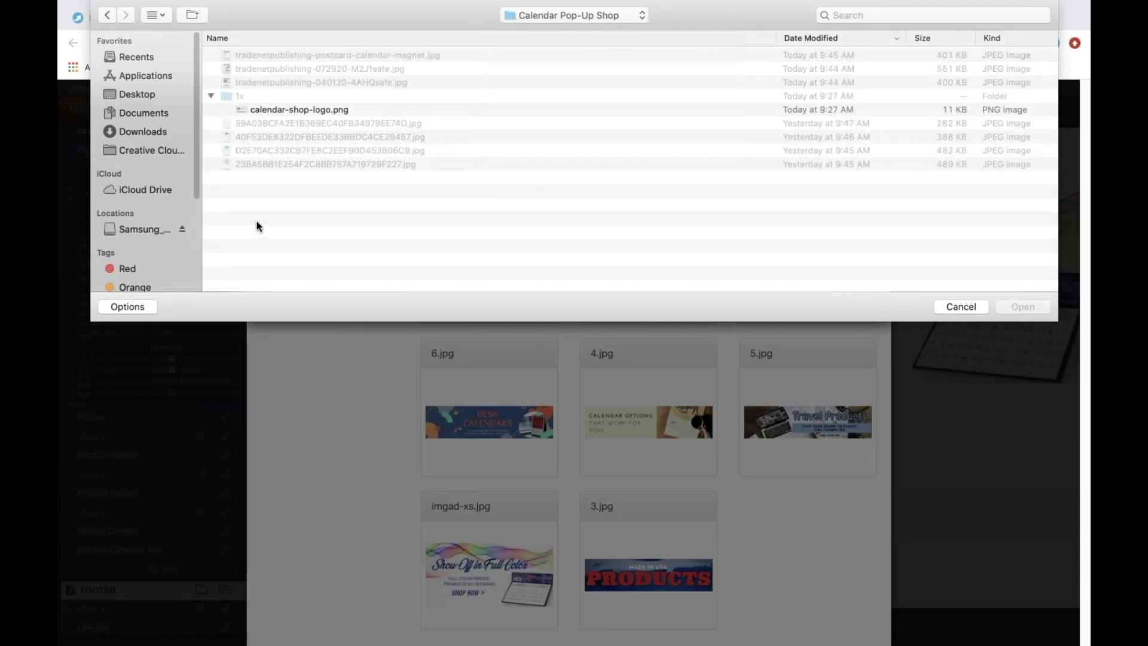
click(321, 55)
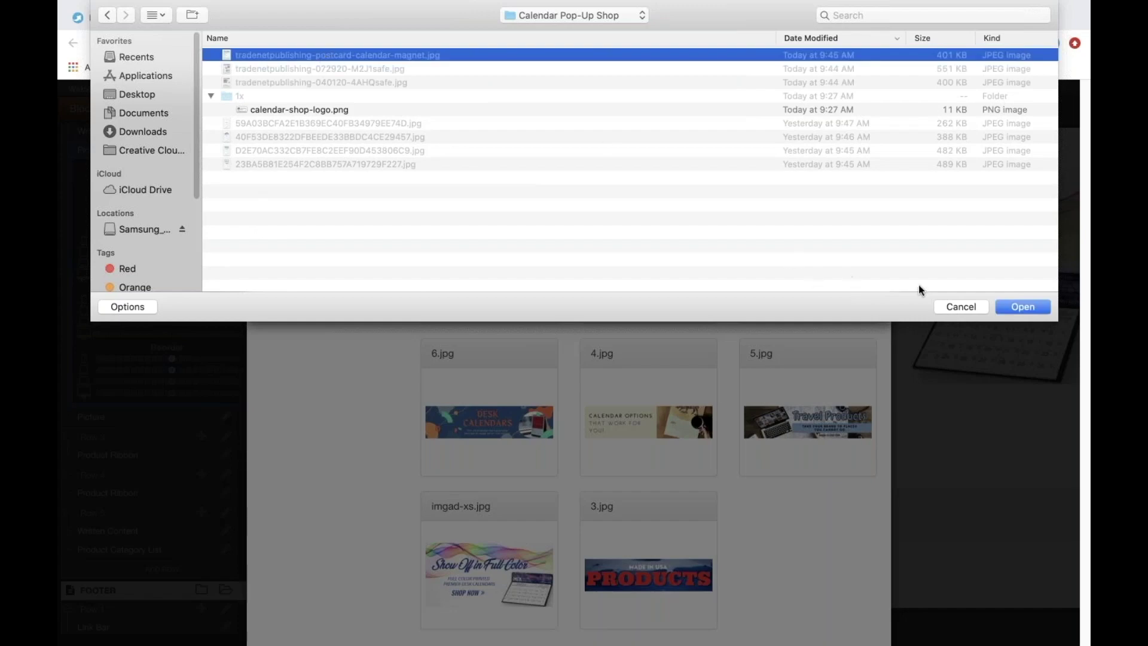
click(1033, 307)
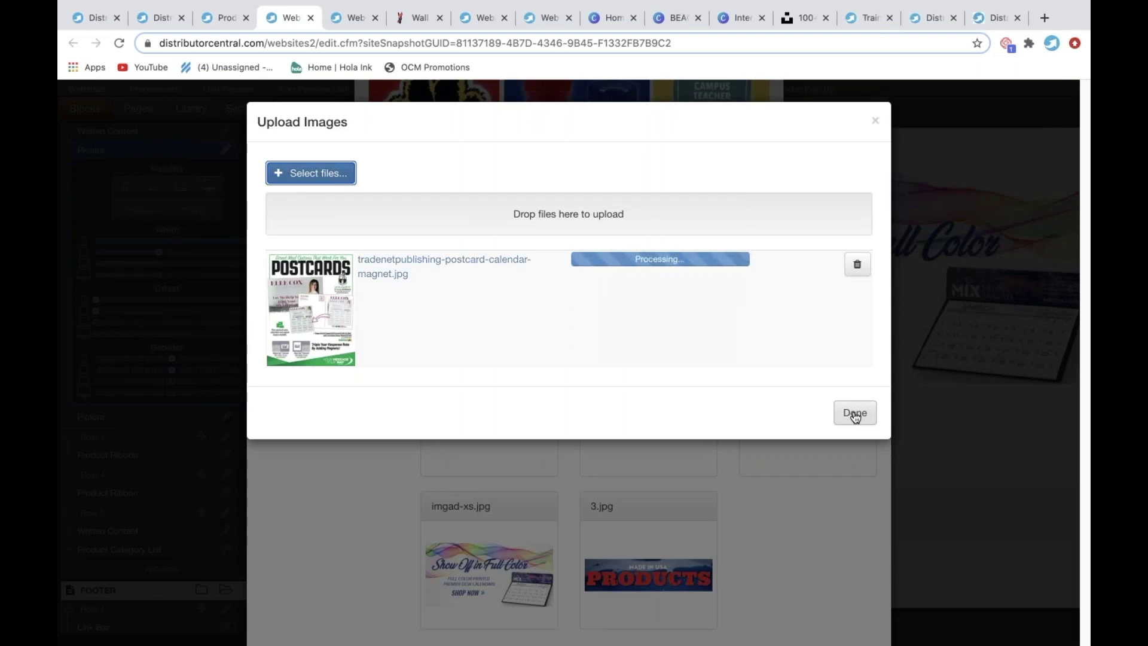
click(854, 394)
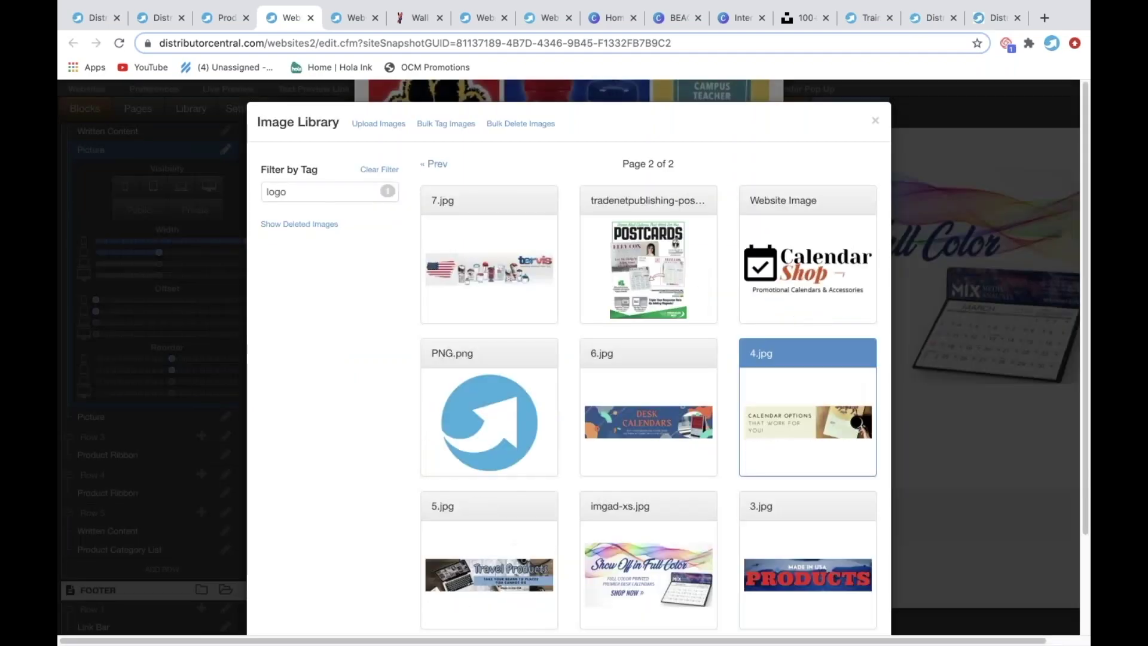
click(661, 274)
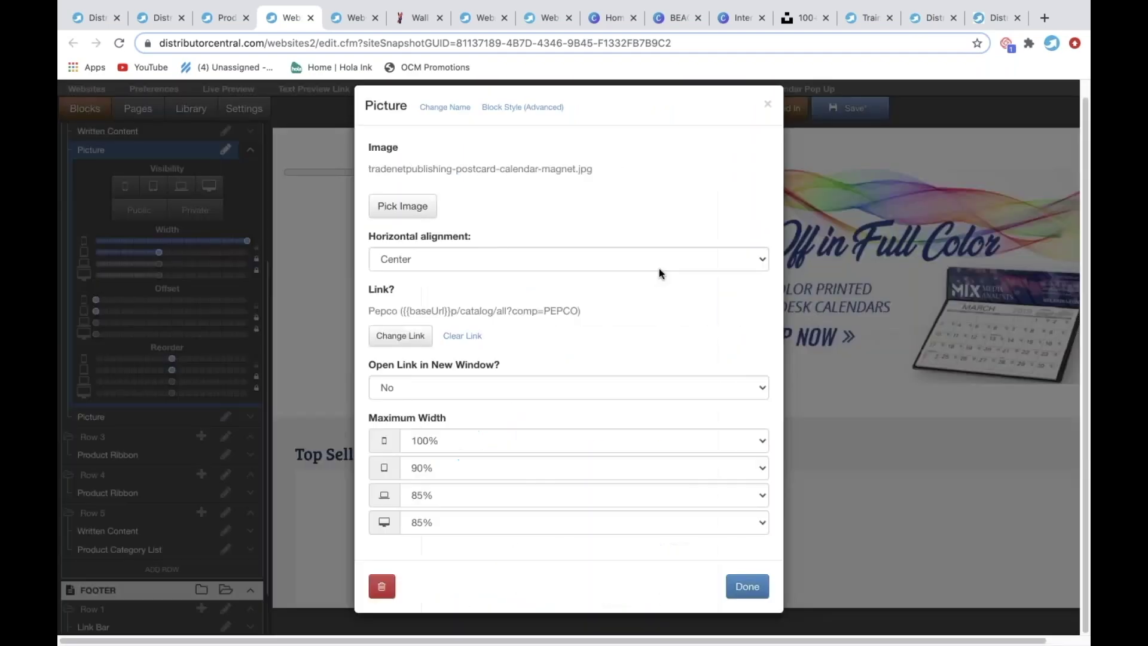
Start a new link for the postcards picture and name it Mailer Calendars.
scroll(595, 573, down, 3)
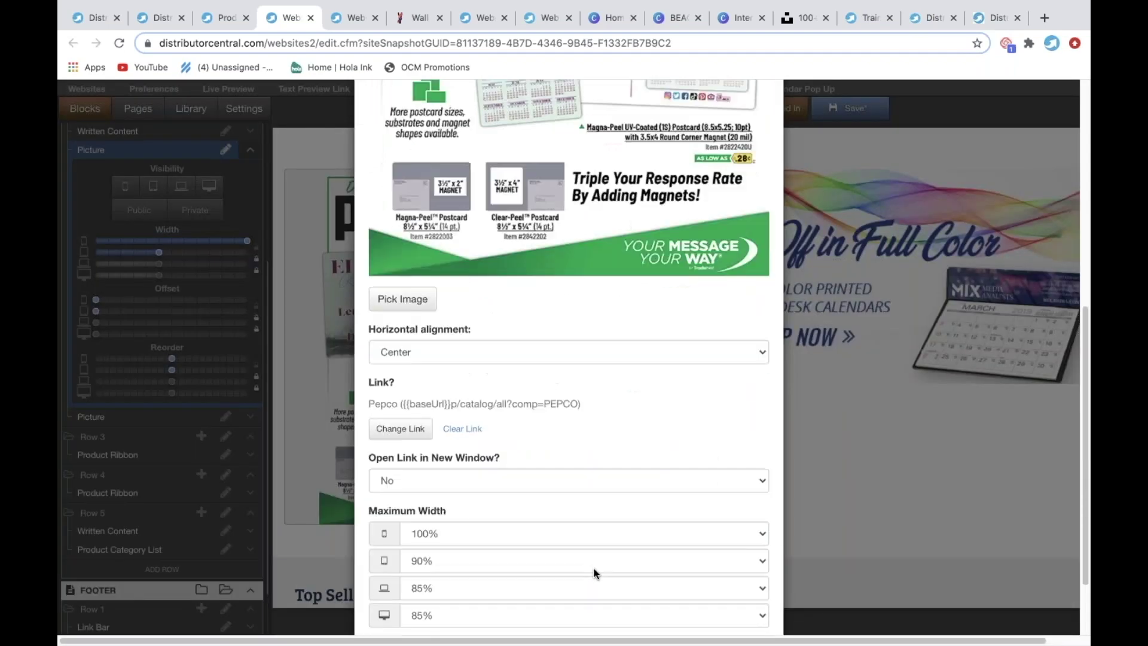
click(397, 427)
click(553, 475)
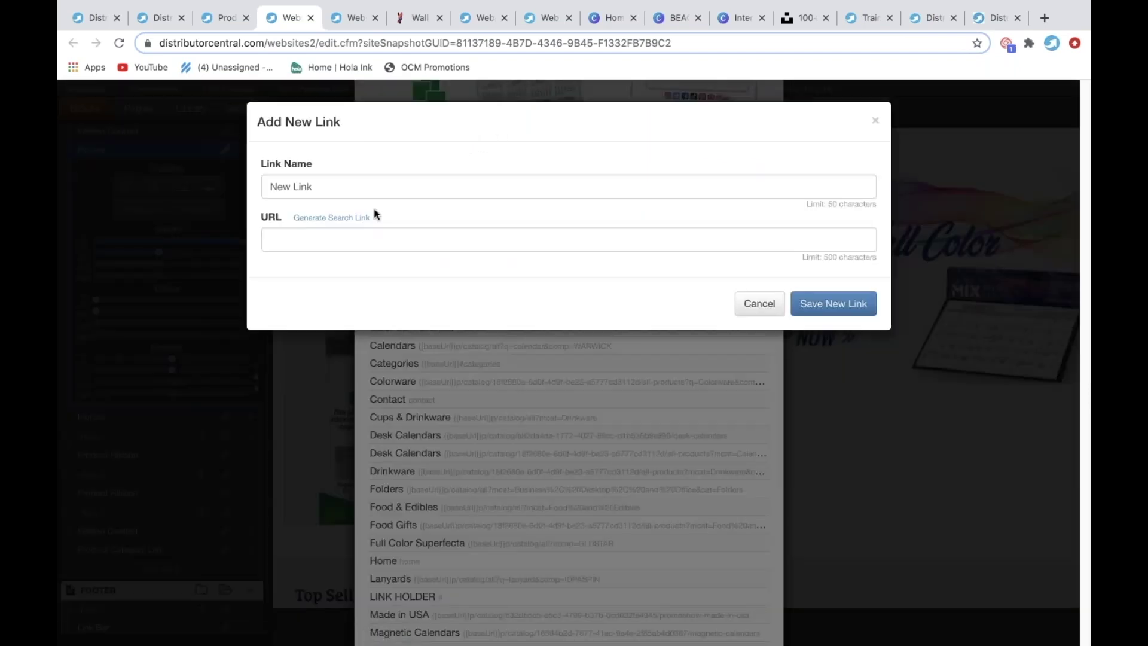
triple_click(385, 186)
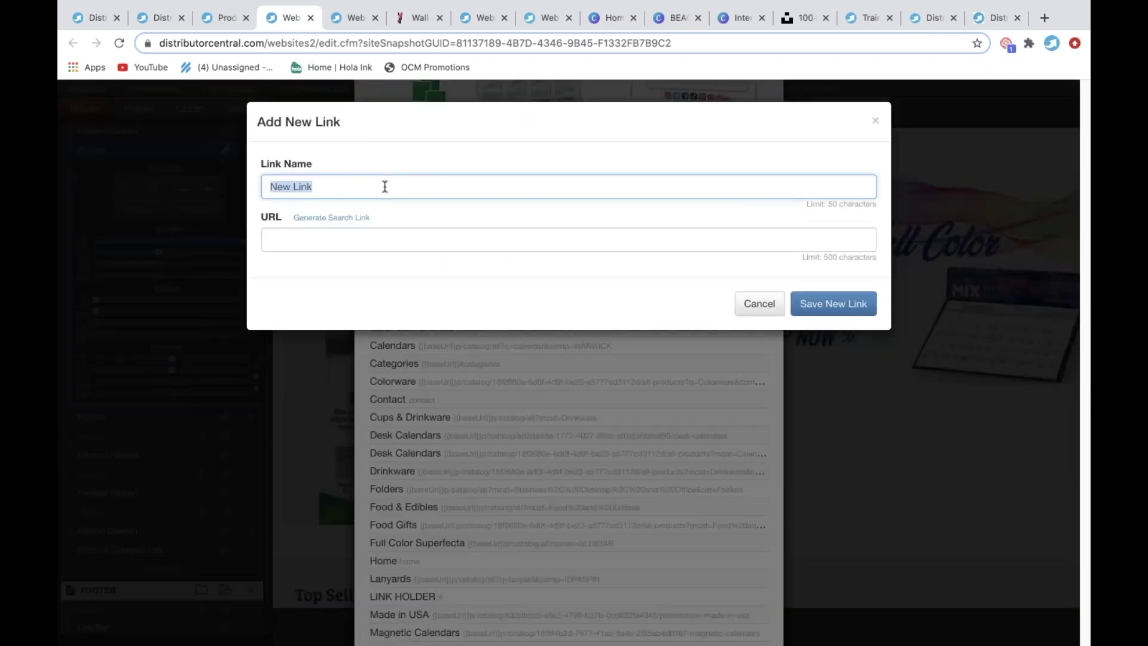
text(Postcard)
key(BackSpace)
key(BackSpace)
key(BackSpace)
key(BackSpace)
key(BackSpace)
key(BackSpace)
key(BackSpace)
key(BackSpace)
text(Mailer Calendrars)
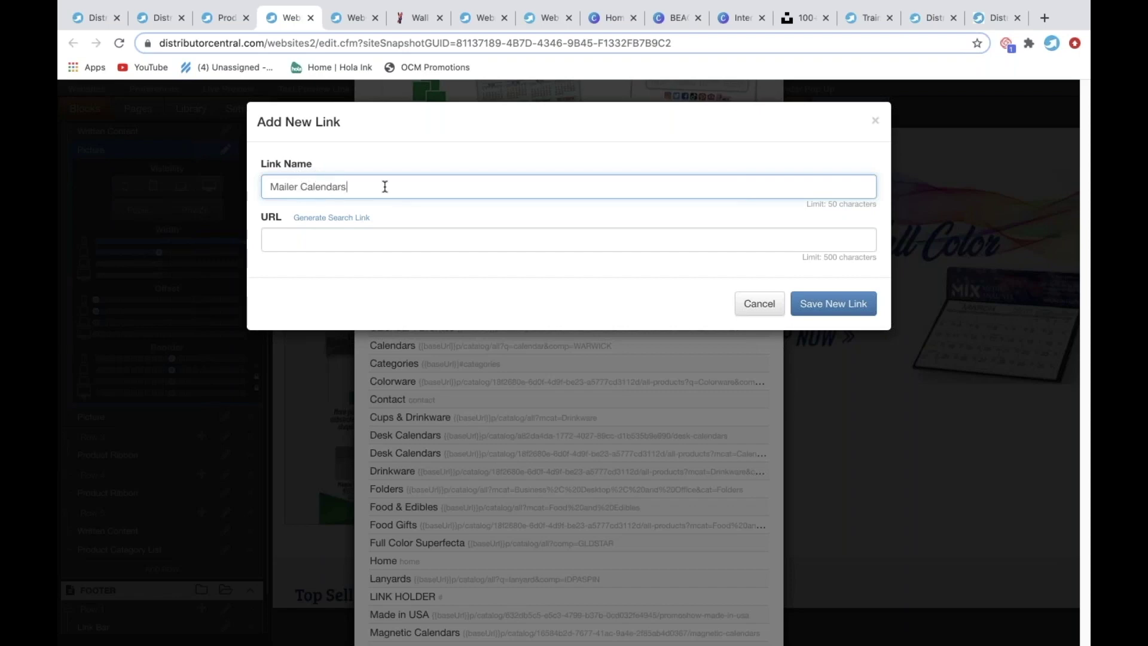
Set up a search link for the URL with master category Calendars, supplier TradeNet Publishing and query "postcard magnet".
click(323, 219)
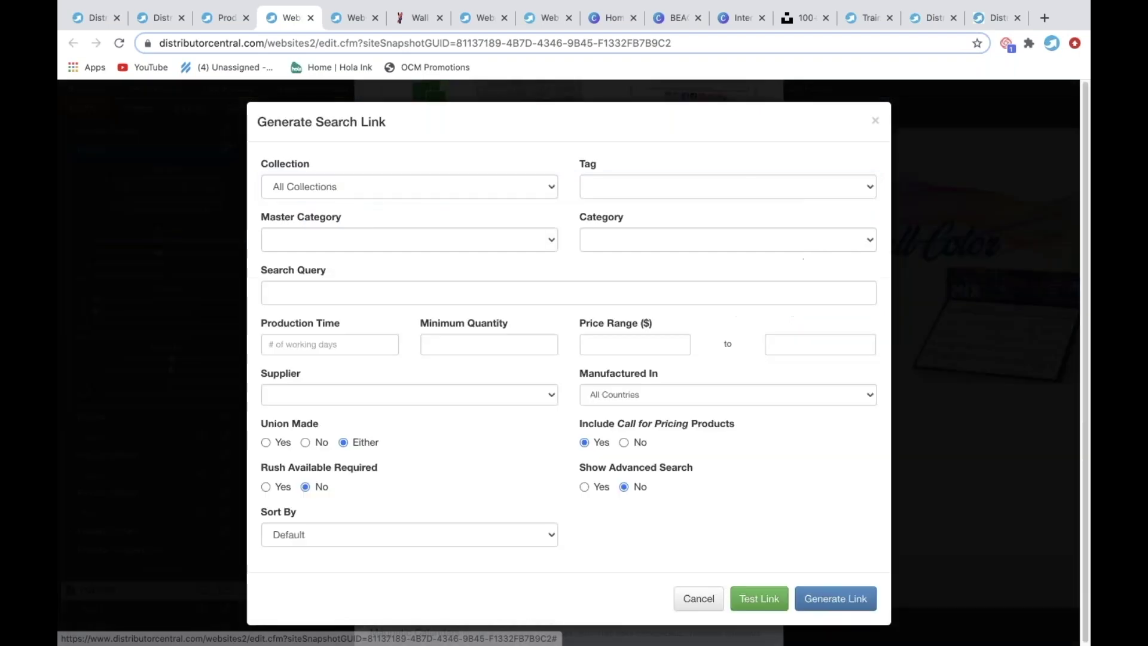
click(361, 239)
click(311, 335)
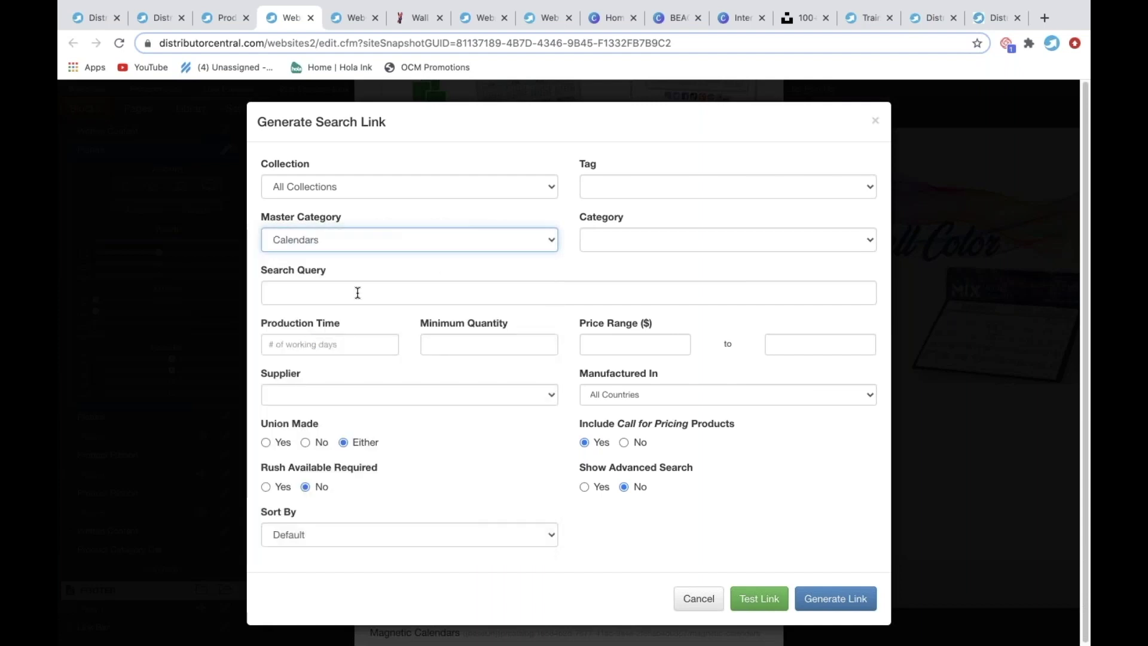
click(350, 400)
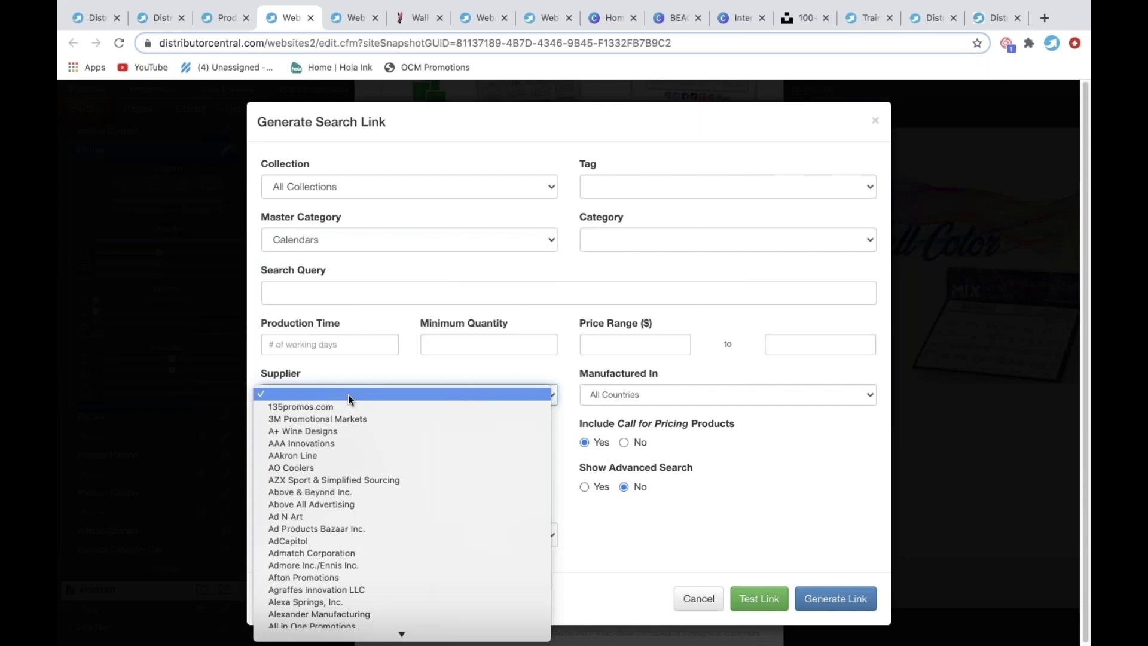
text(tr)
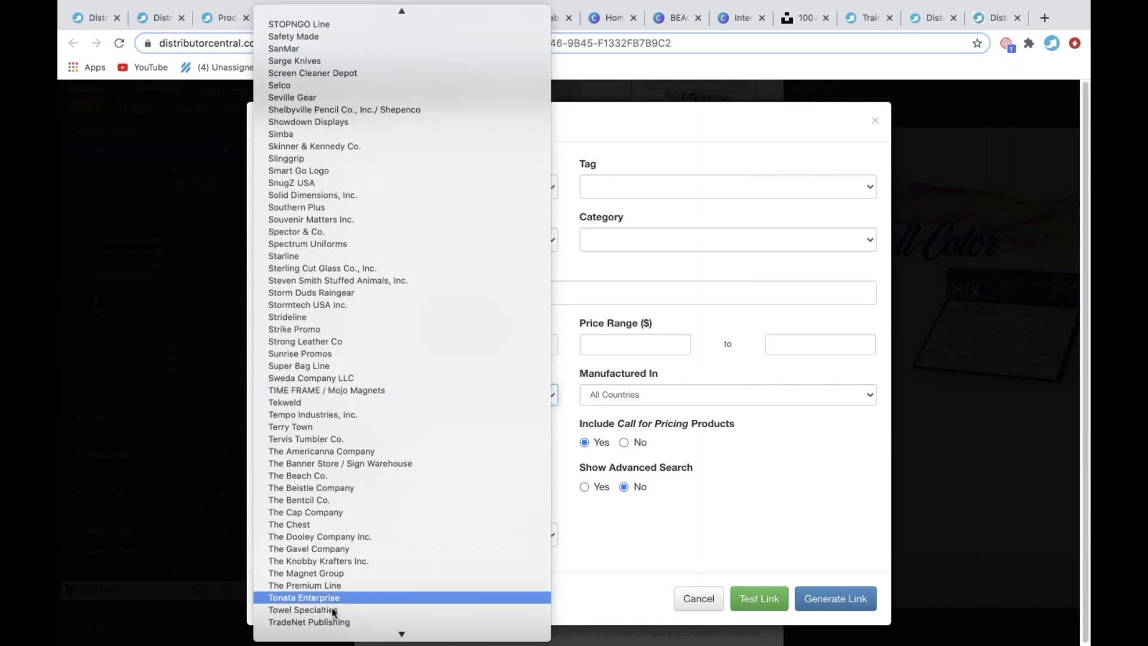
click(331, 622)
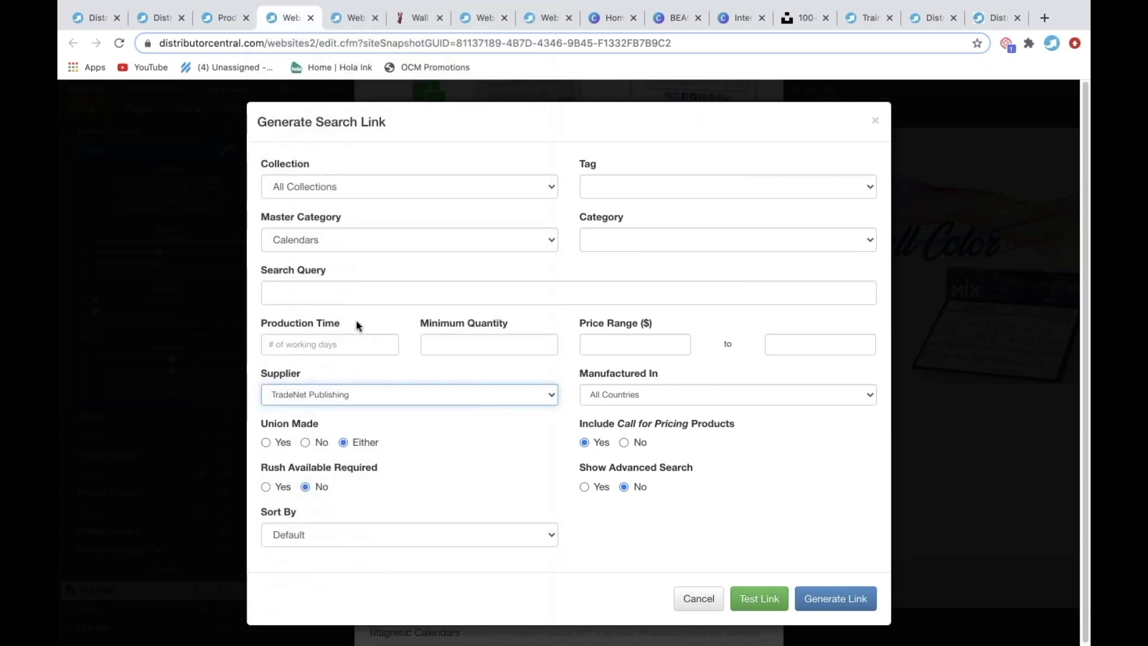
click(365, 292)
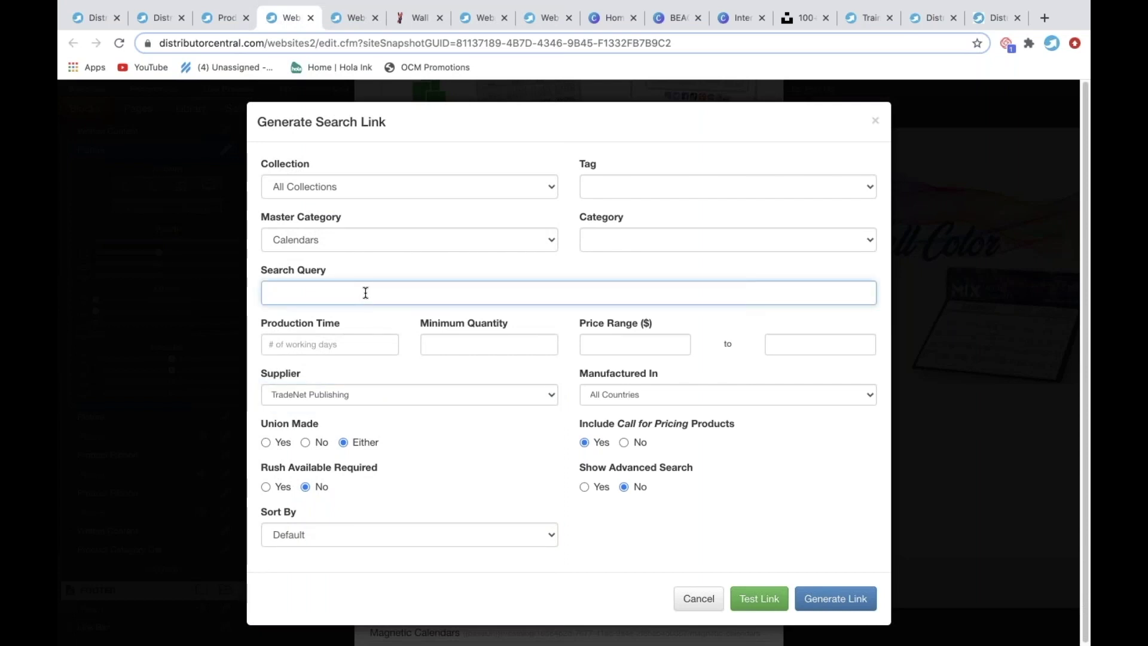
text(postcard magnet)
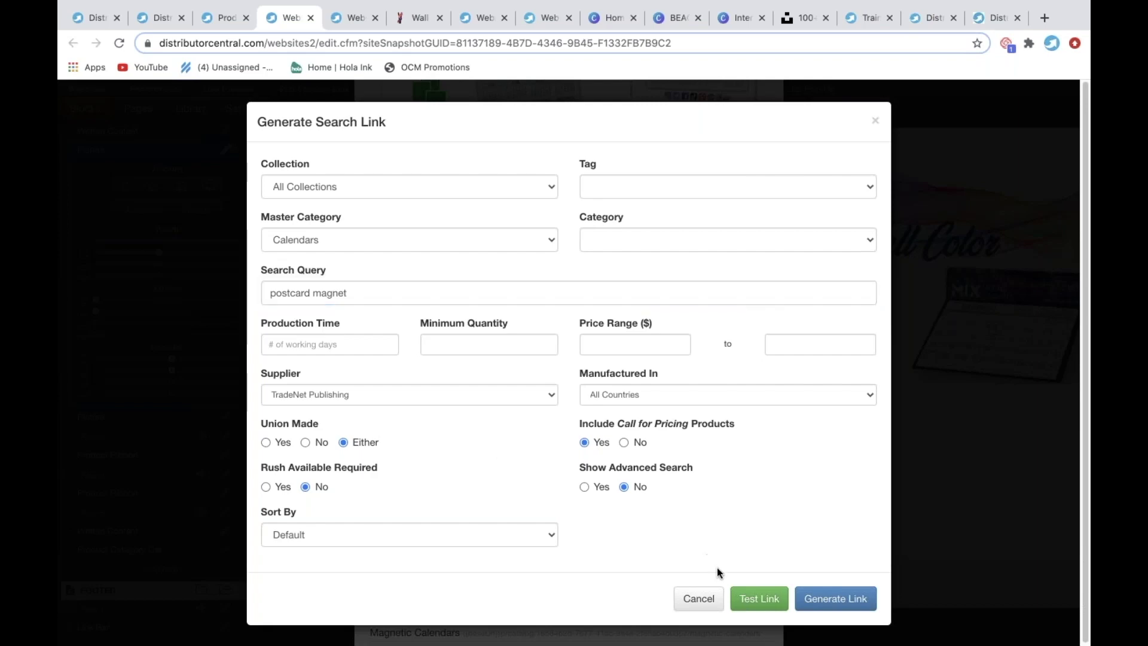
Test the search link, look through the products in the preview and return to the link settings.
click(777, 595)
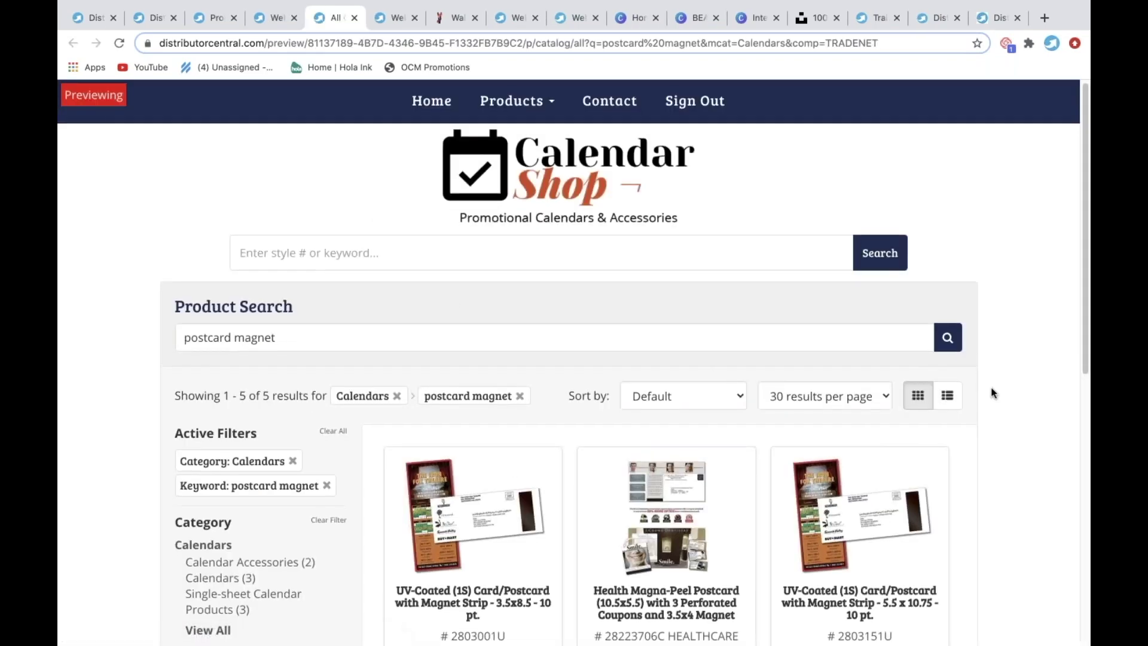
scroll(991, 393, down, 4)
scroll(991, 393, down, 2)
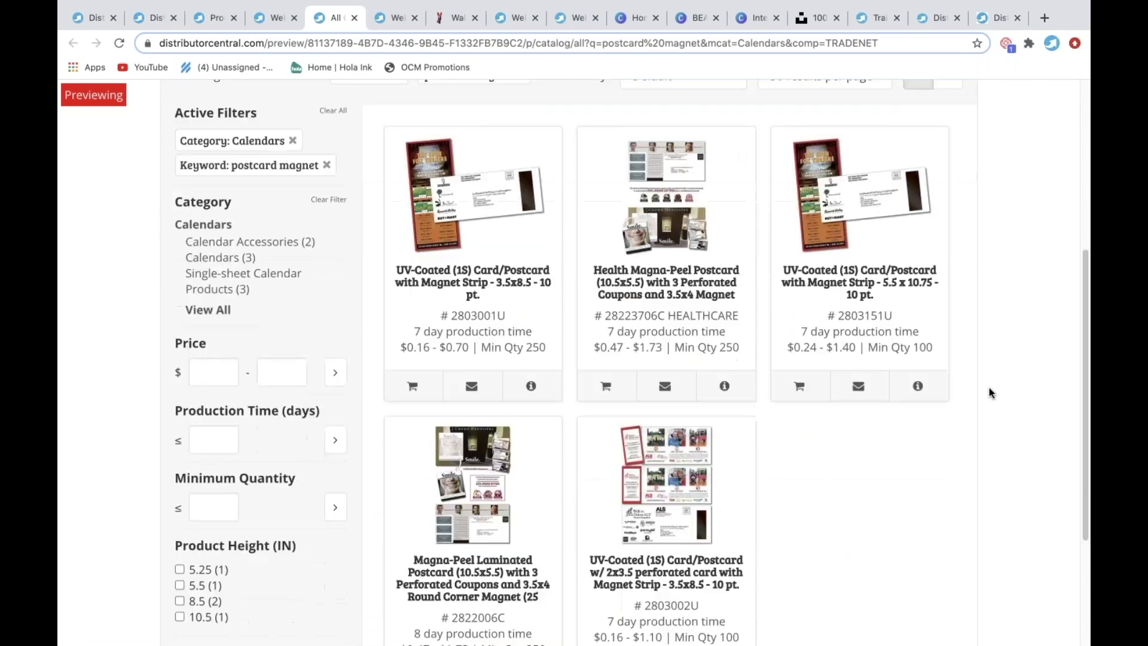
scroll(991, 393, down, 1)
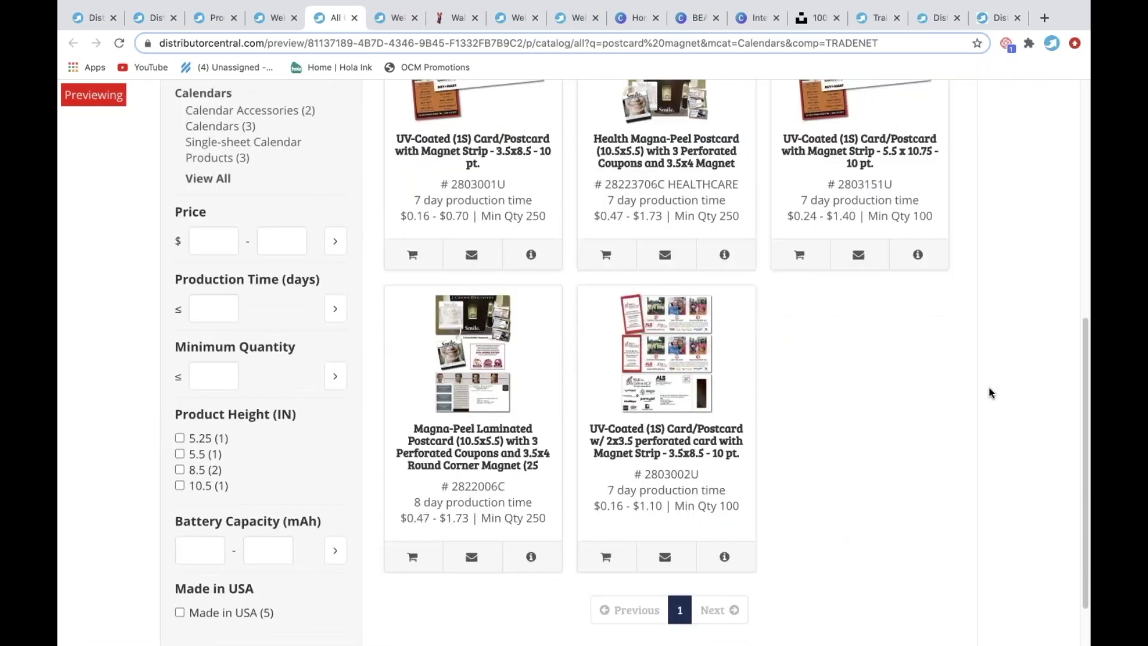
scroll(990, 392, up, 8)
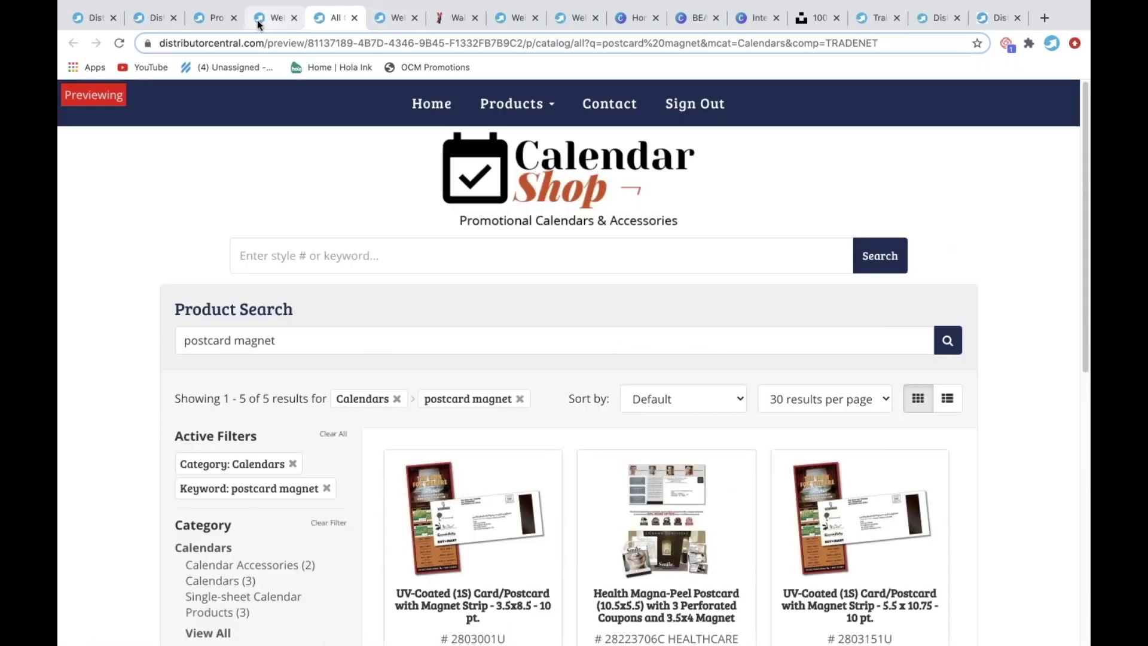
click(276, 24)
click(216, 26)
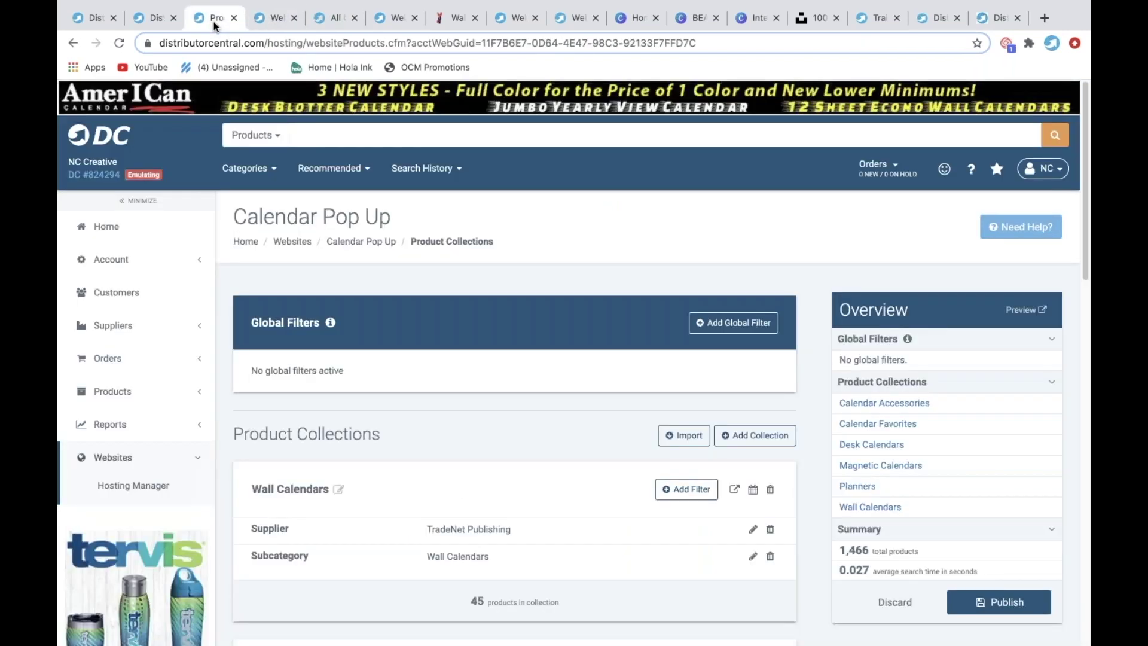
click(275, 19)
Generate and save the Mailer Calendars link, and assign it to the postcards picture block.
click(846, 608)
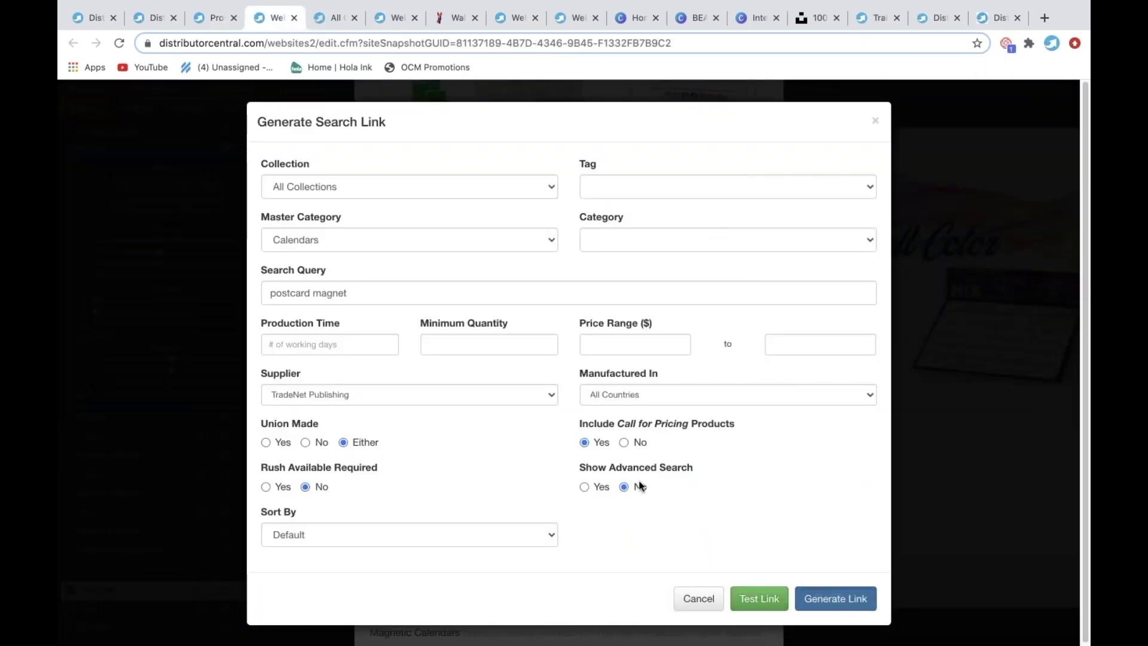
click(828, 305)
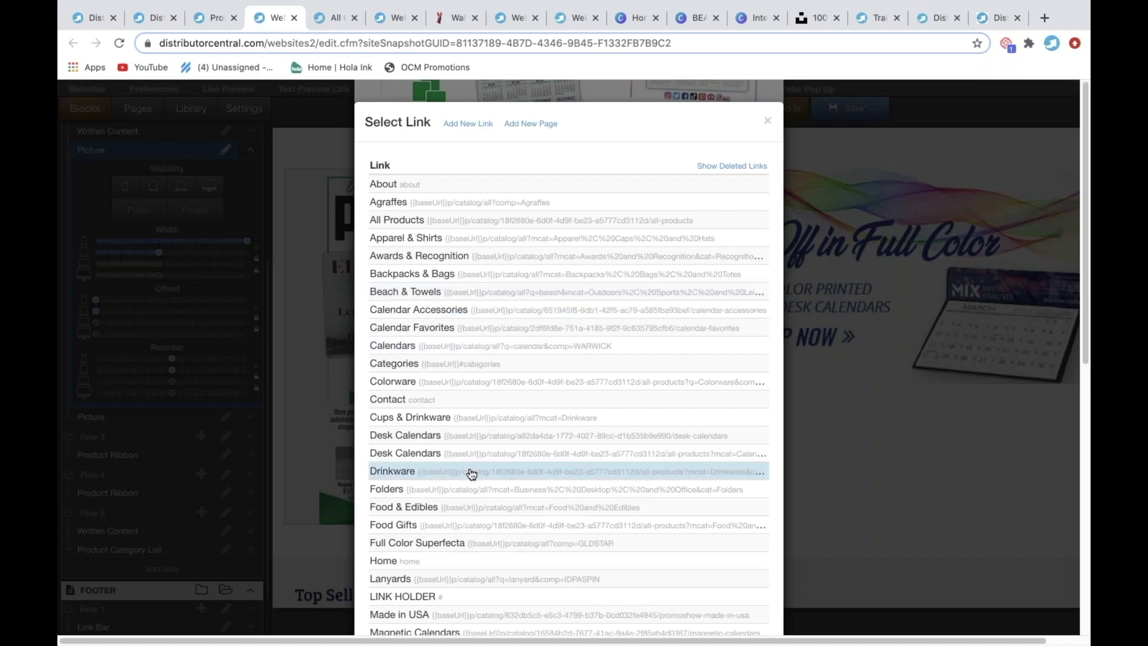
scroll(470, 474, down, 1)
scroll(454, 539, down, 1)
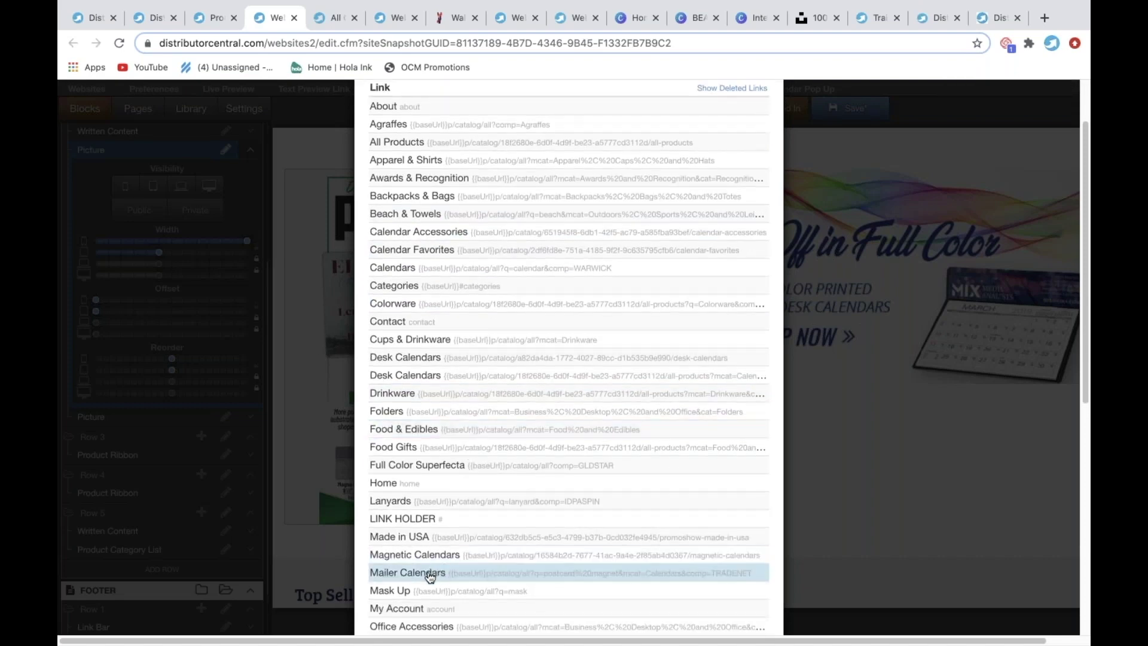
click(428, 577)
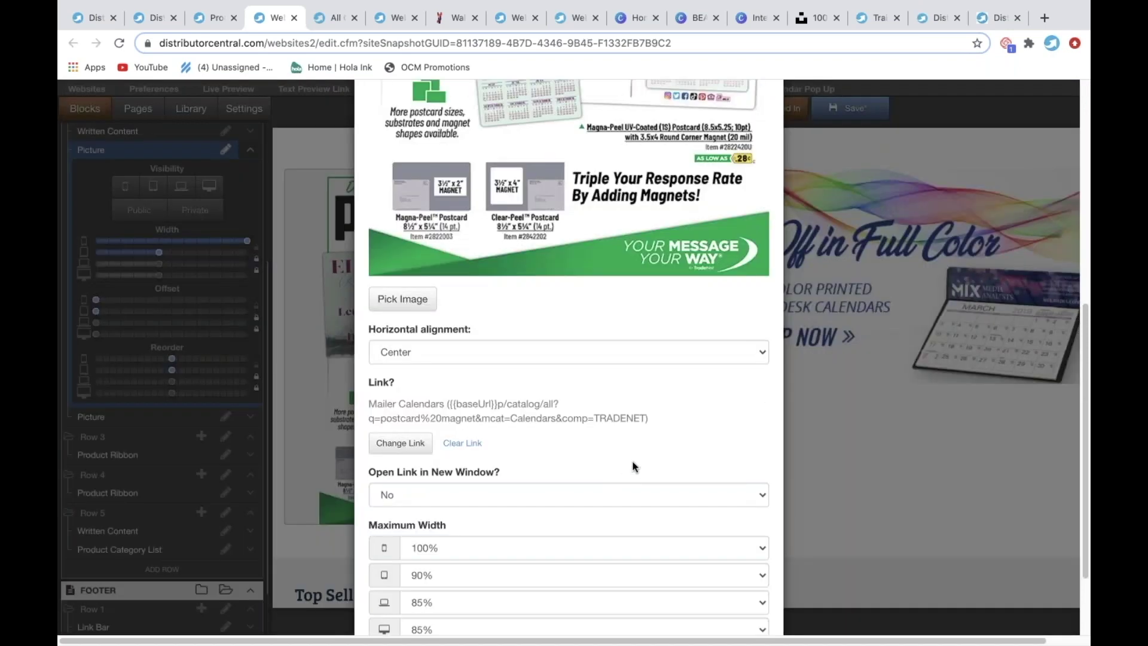
scroll(635, 467, down, 2)
click(747, 585)
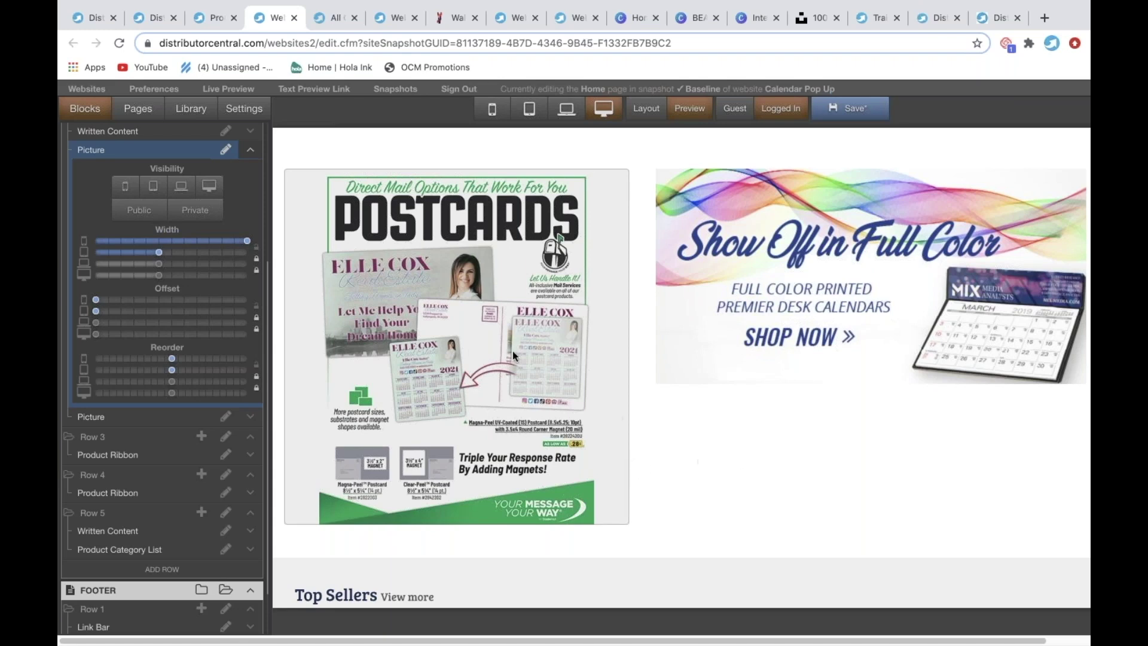
Save the changes to the website's home page.
click(840, 252)
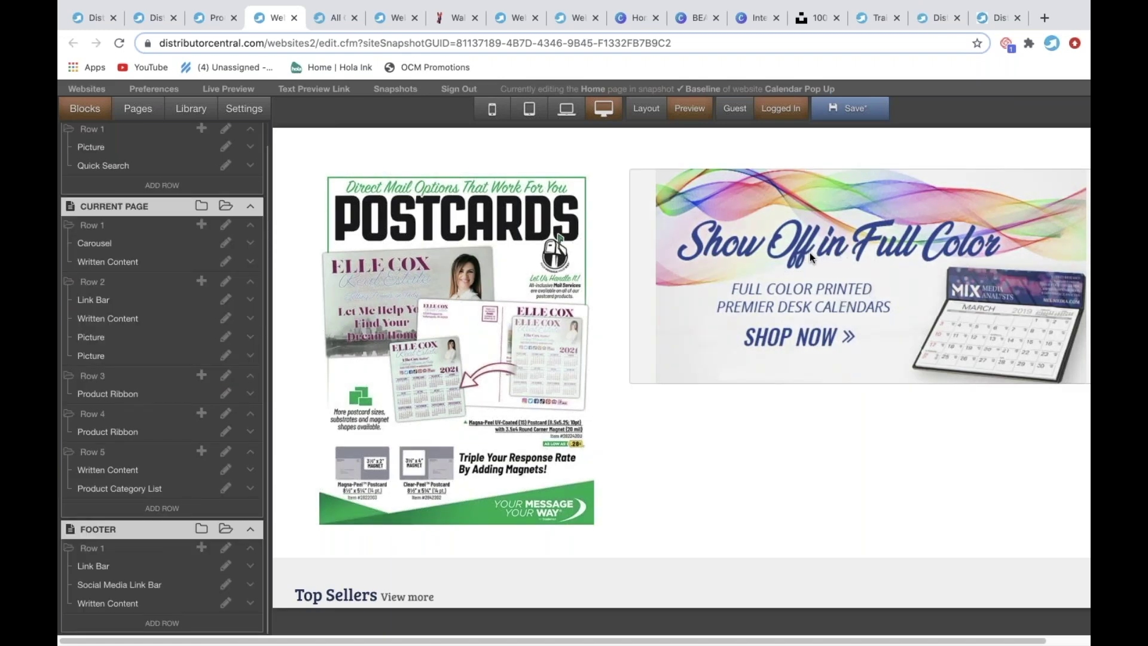
scroll(770, 320, down, 7)
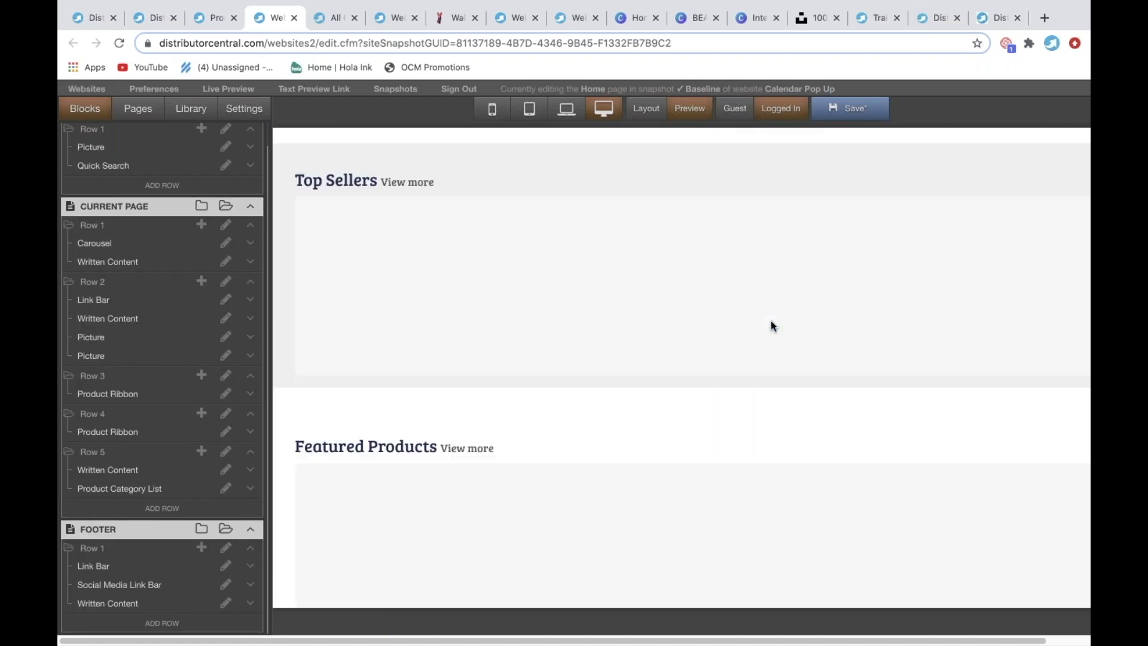
click(824, 109)
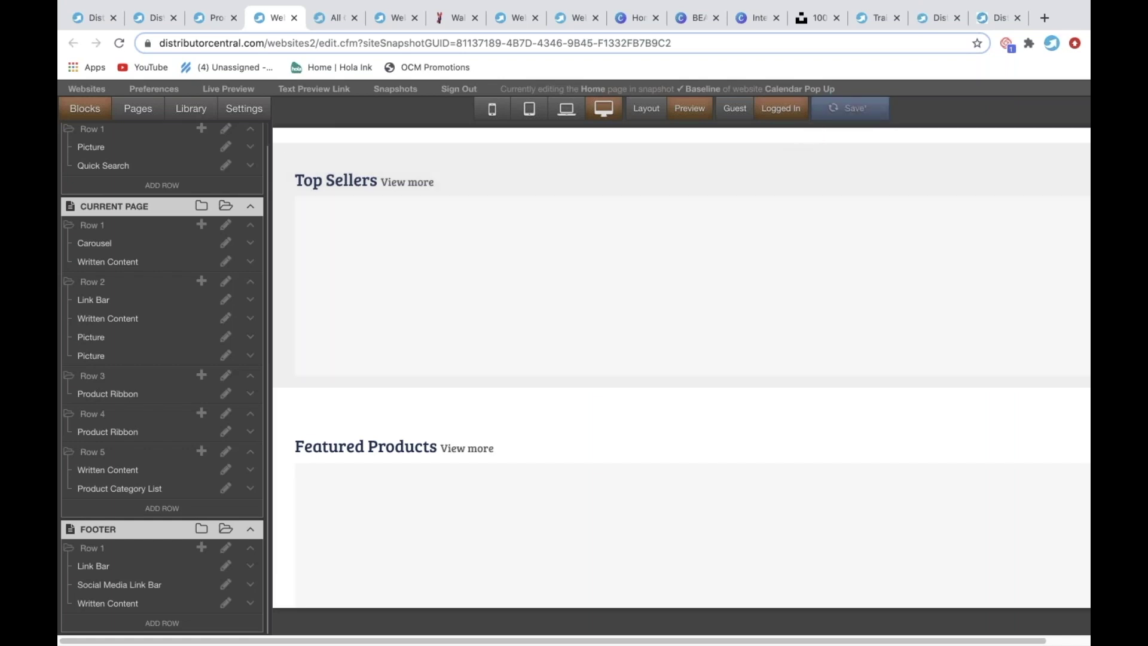
Open the live preview of the home page and check it down to the Top Sellers and Featured Products sections.
click(332, 18)
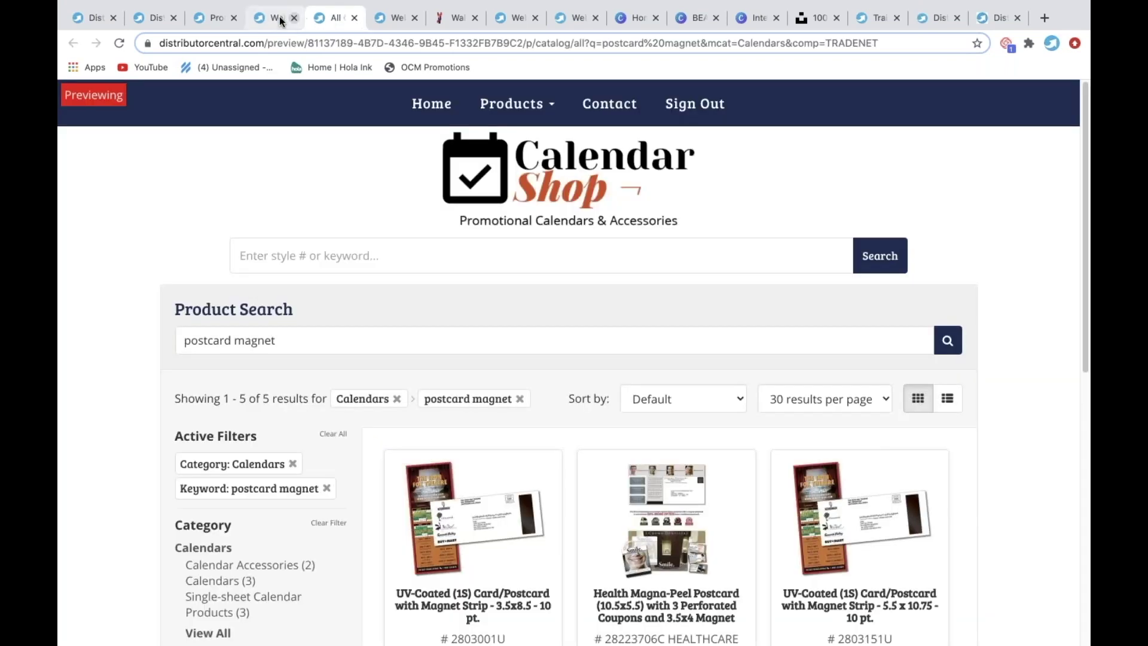
click(280, 19)
click(233, 89)
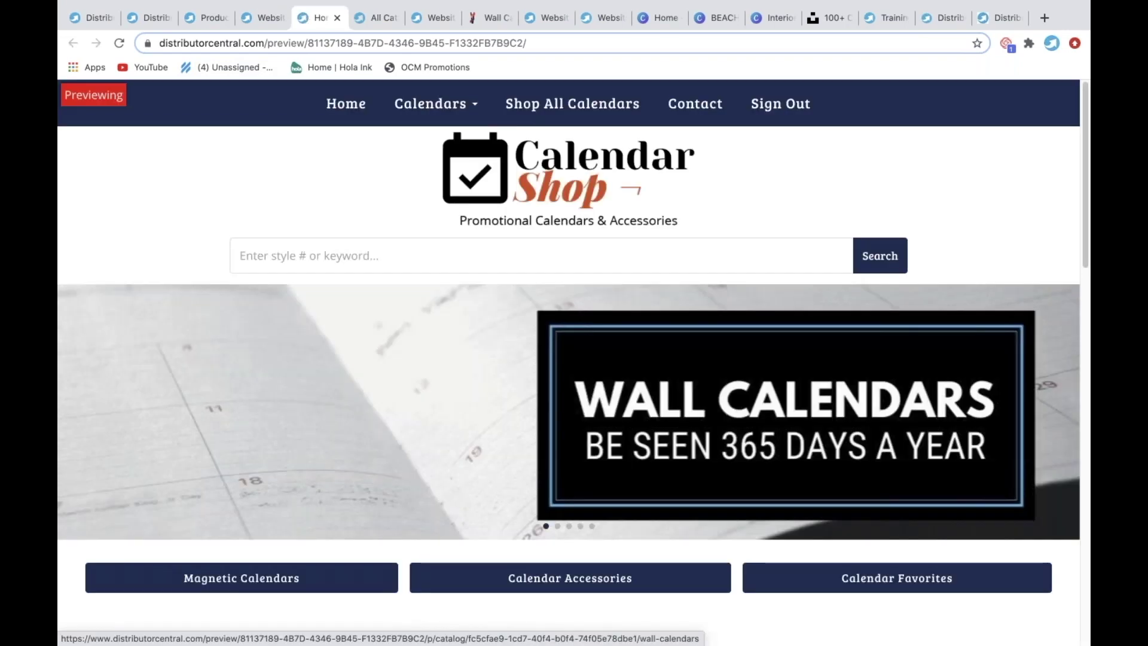
scroll(574, 359, down, 15)
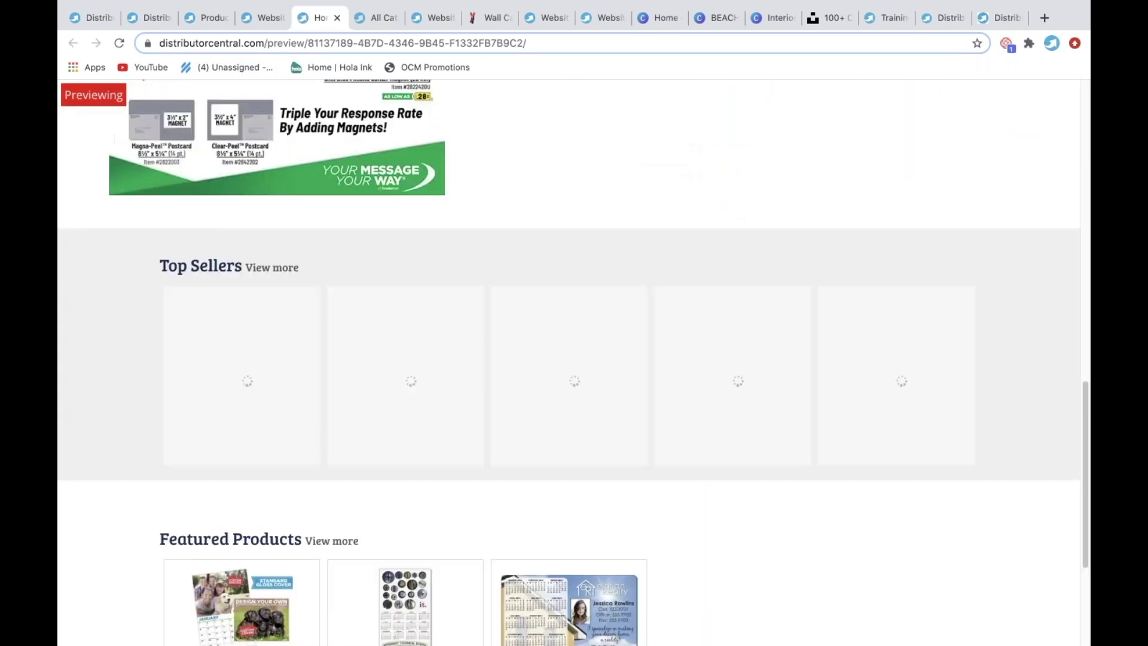
scroll(218, 223, down, 2)
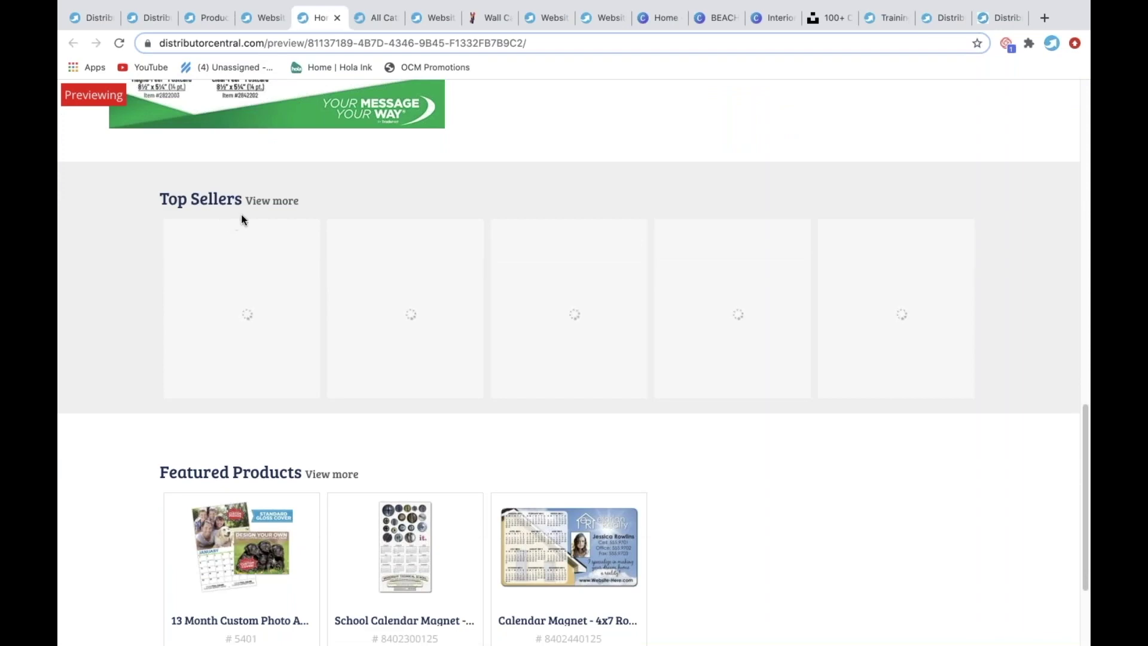
Set the Top Sellers product ribbon to show the Calendar Favorites collection.
scroll(254, 535, down, 3)
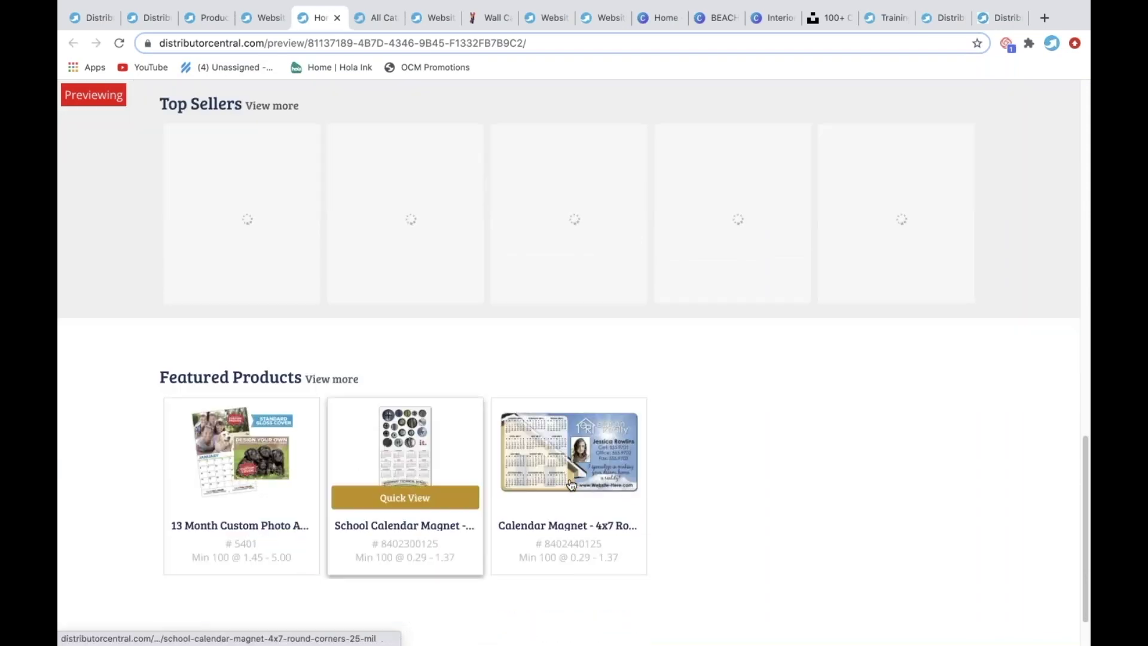
scroll(568, 482, up, 15)
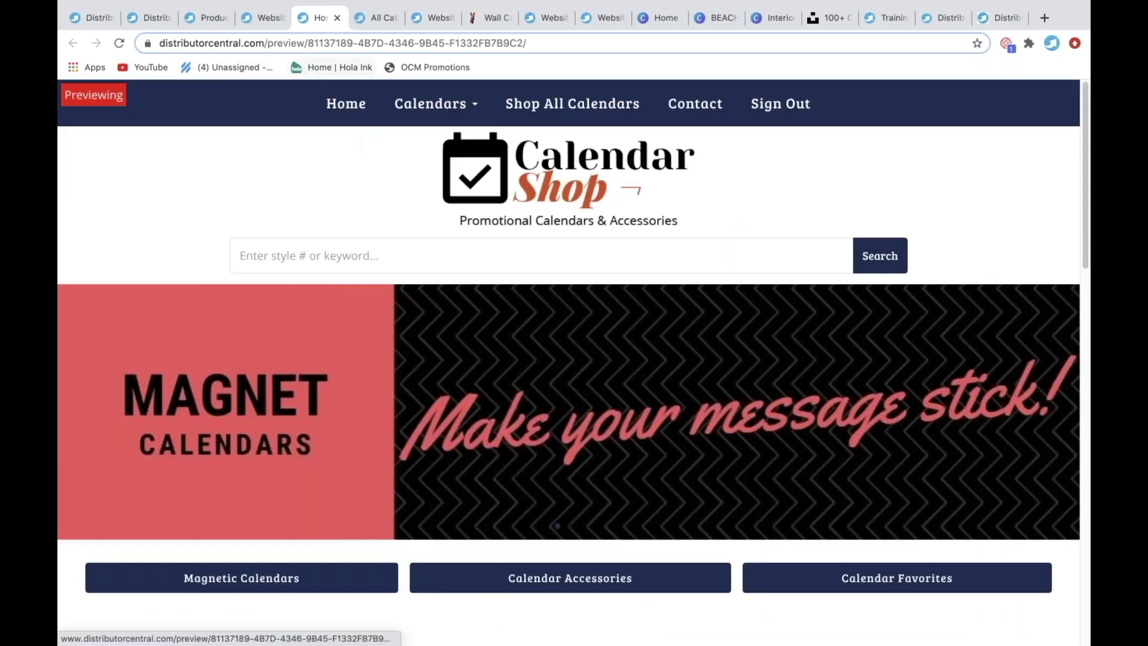
click(263, 17)
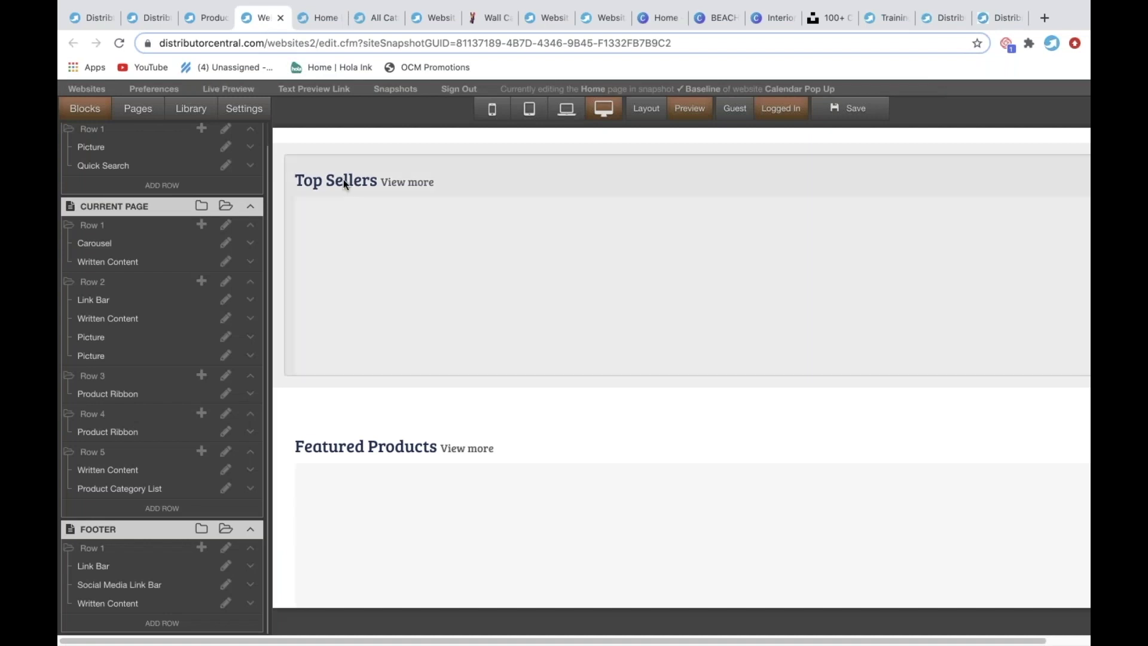
click(343, 179)
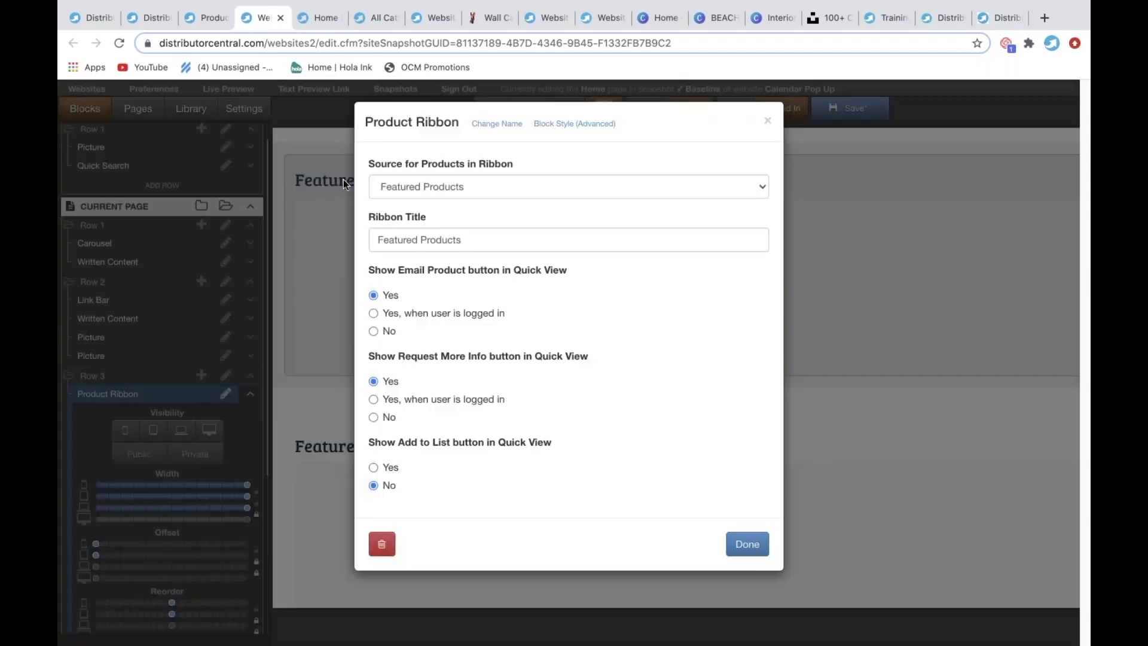
click(440, 189)
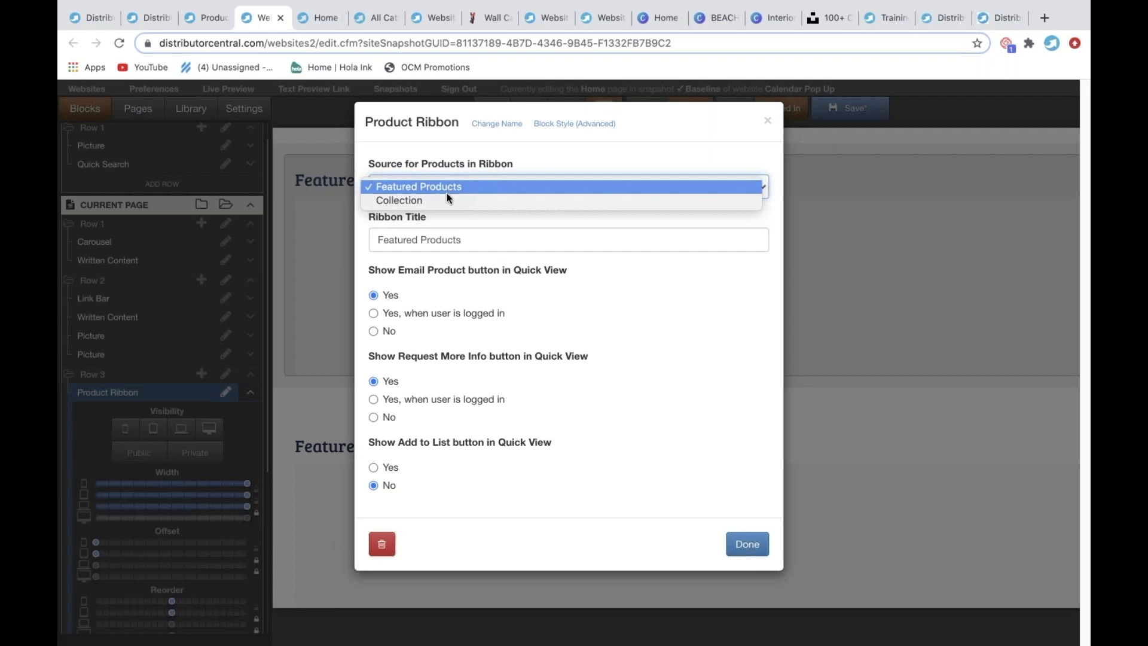
click(446, 199)
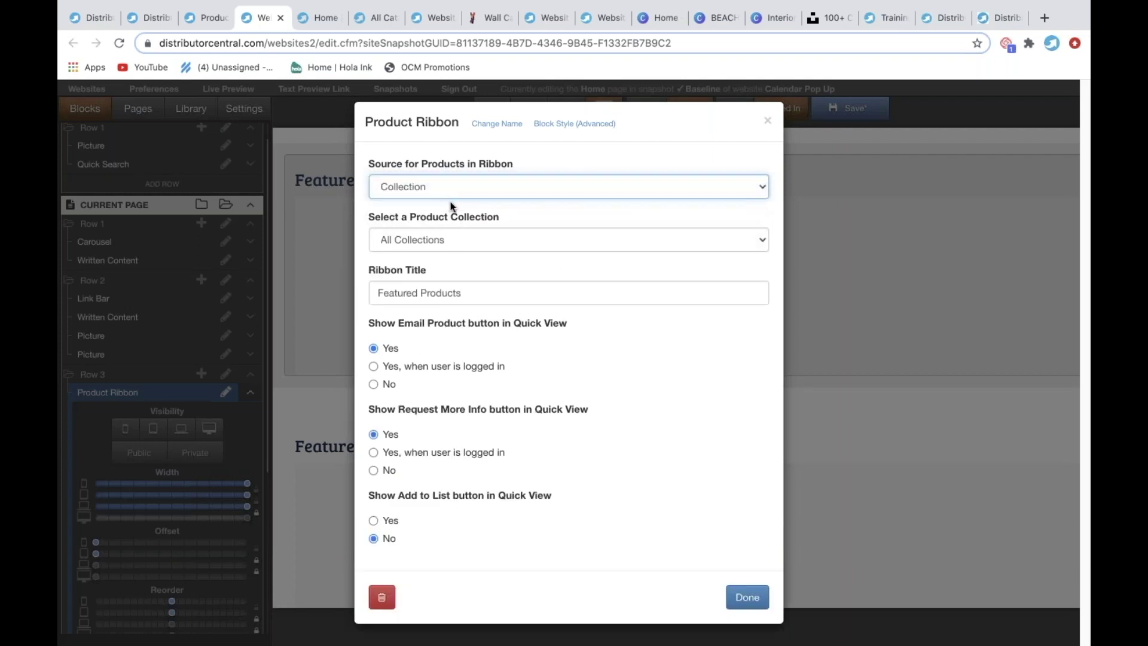
click(458, 238)
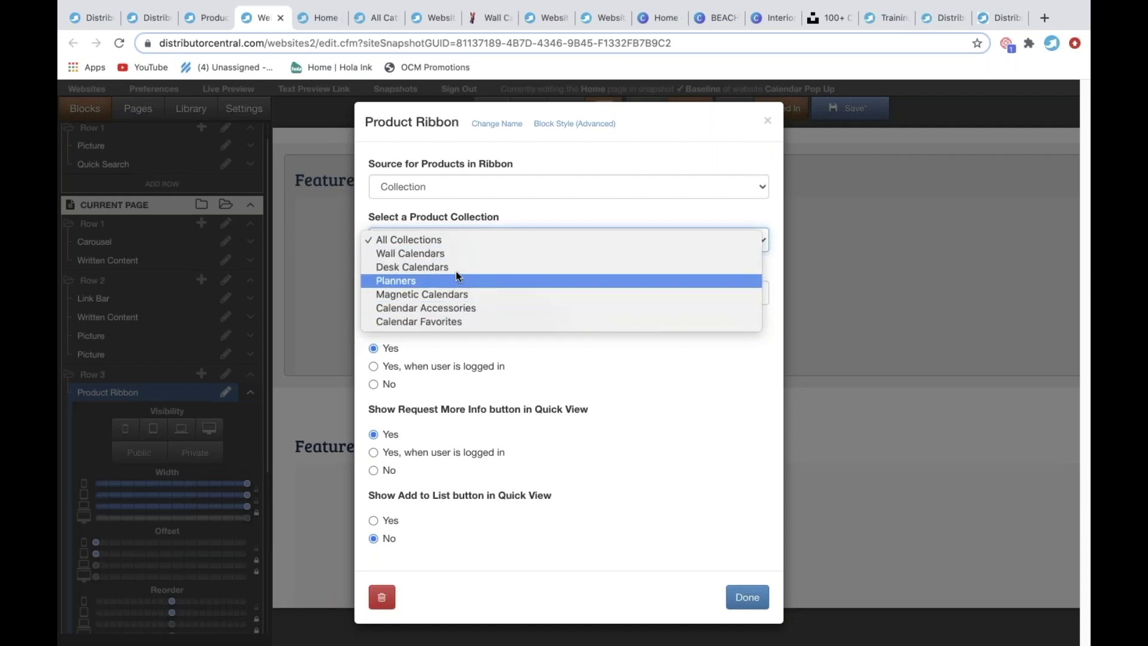
click(451, 321)
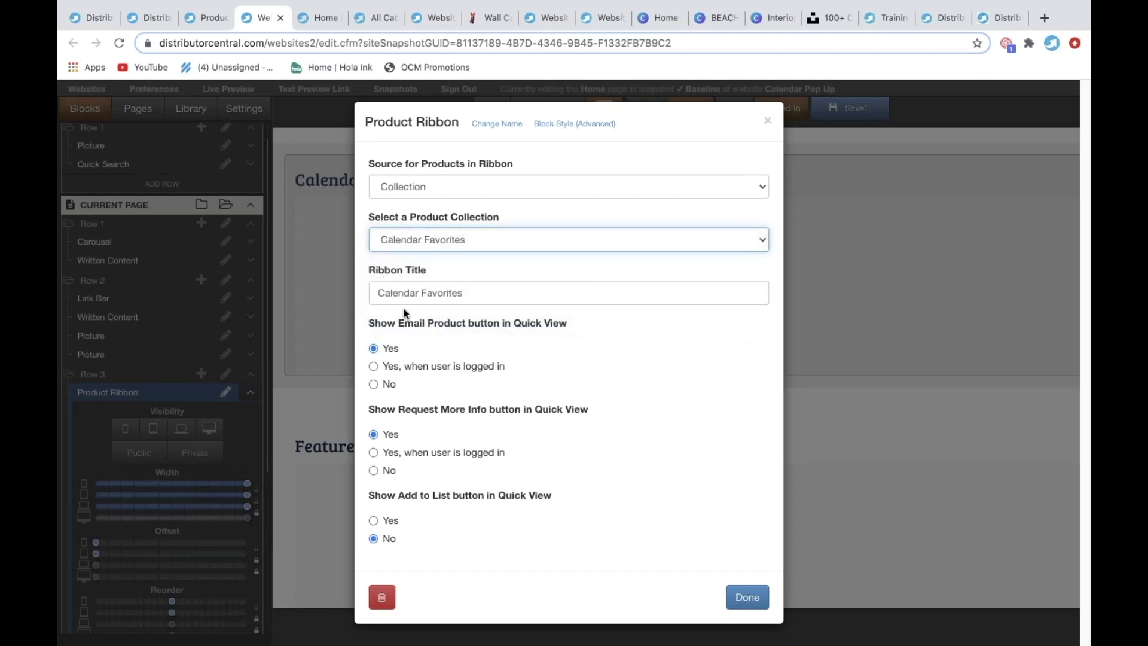
drag(379, 293, 493, 288)
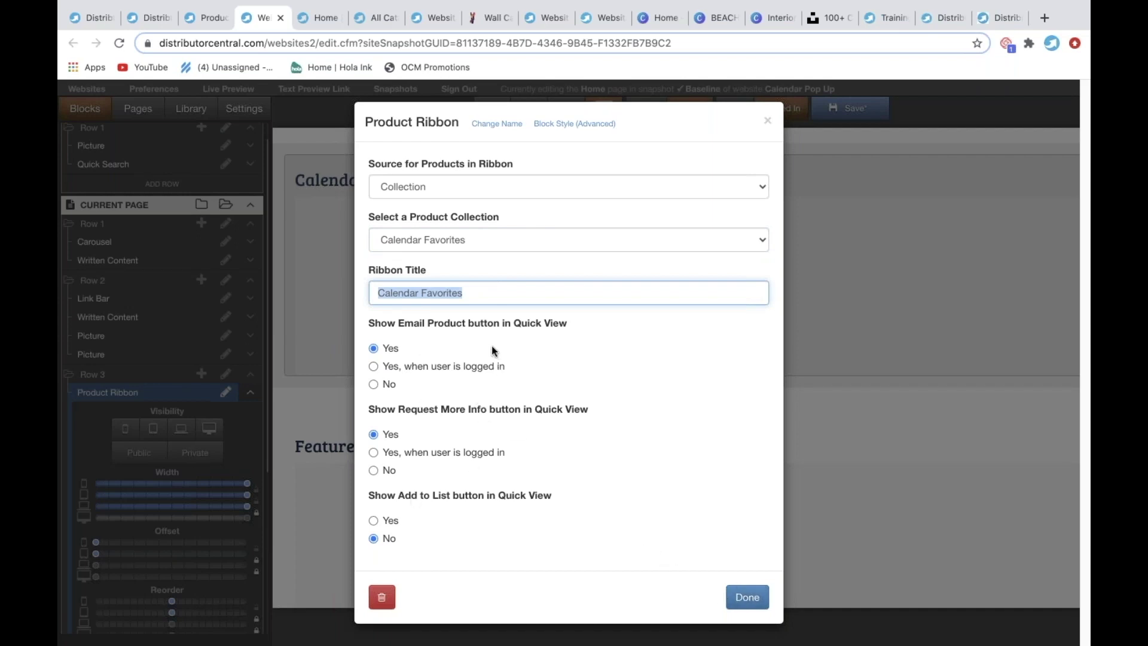
click(740, 596)
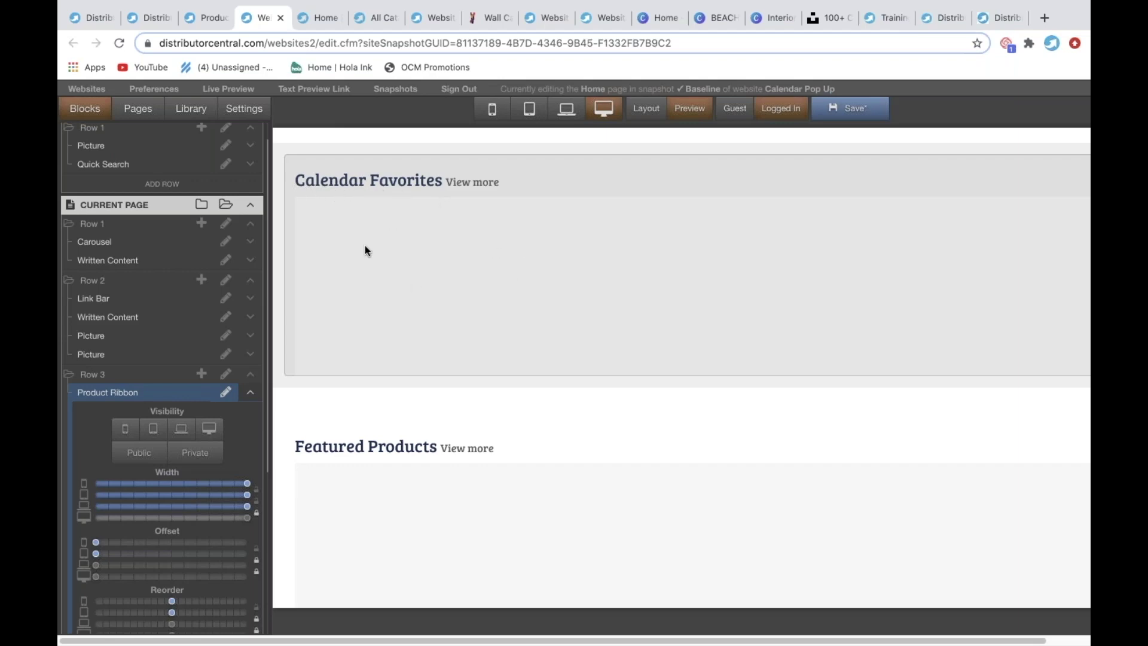
Set the Featured Products ribbon to show the Planners collection.
scroll(388, 281, down, 3)
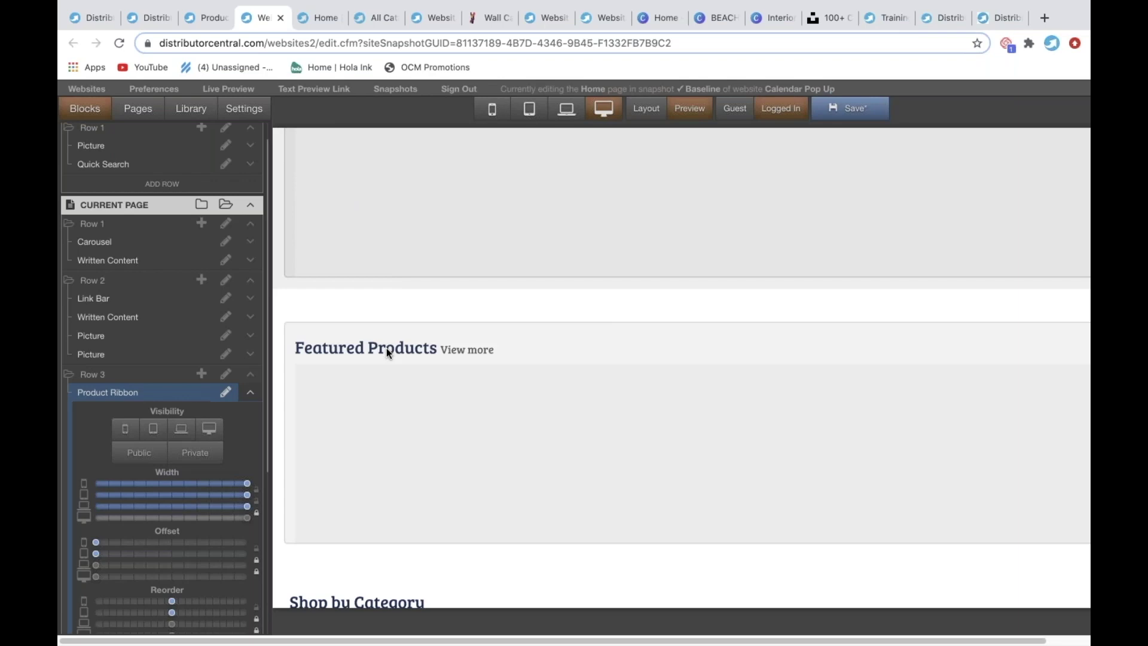
click(386, 348)
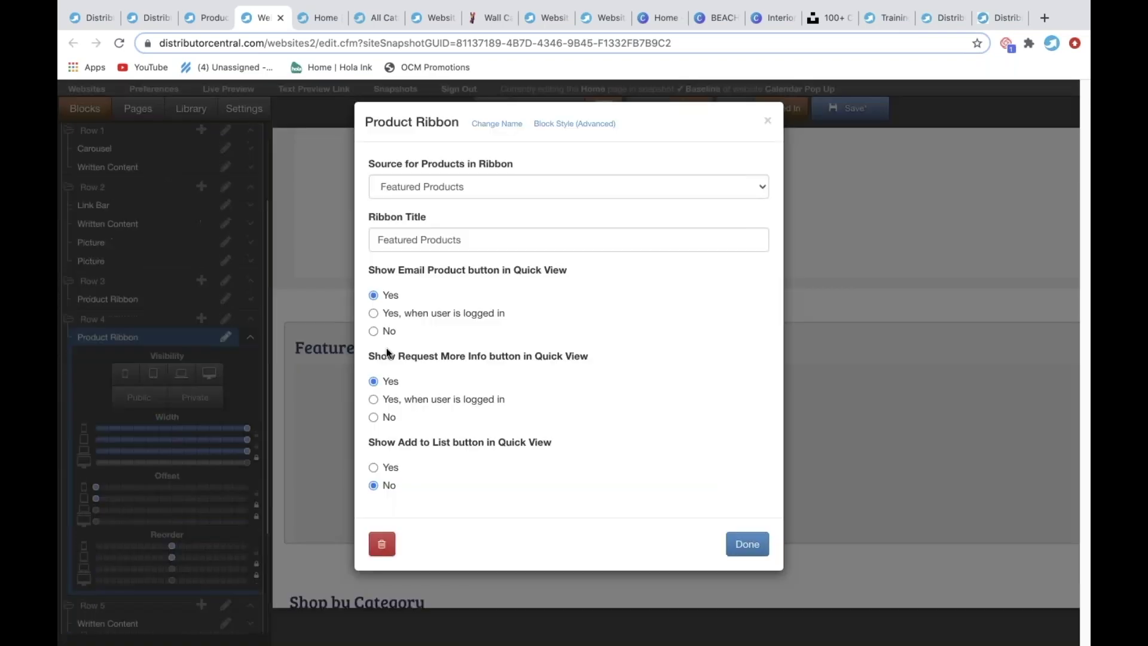
click(450, 192)
click(459, 202)
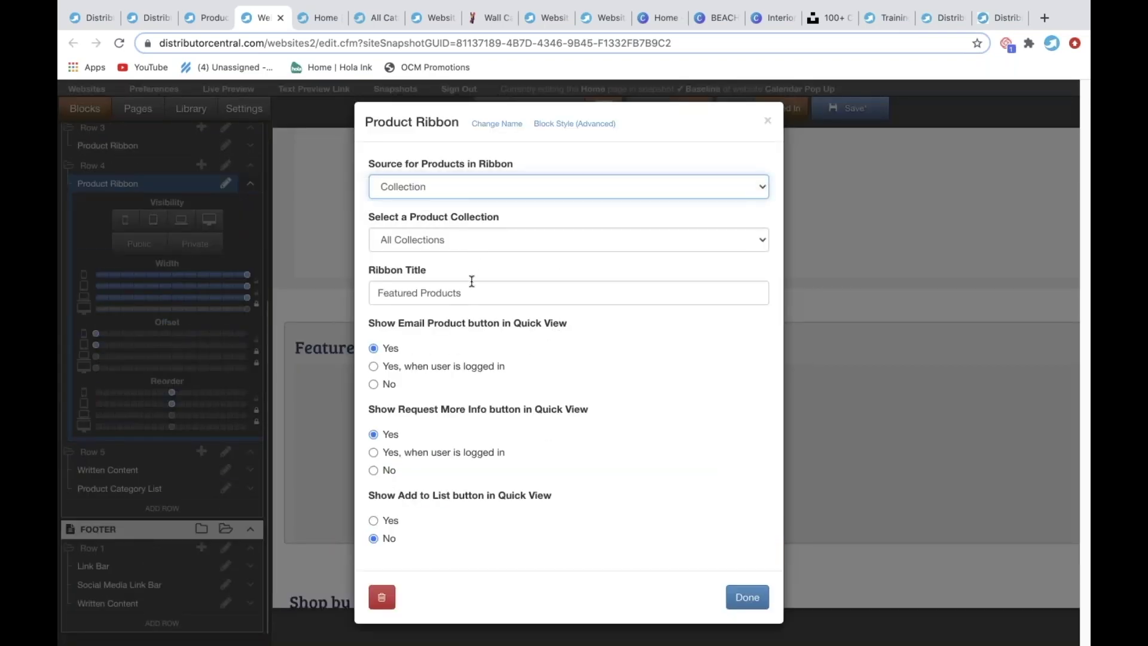
click(474, 299)
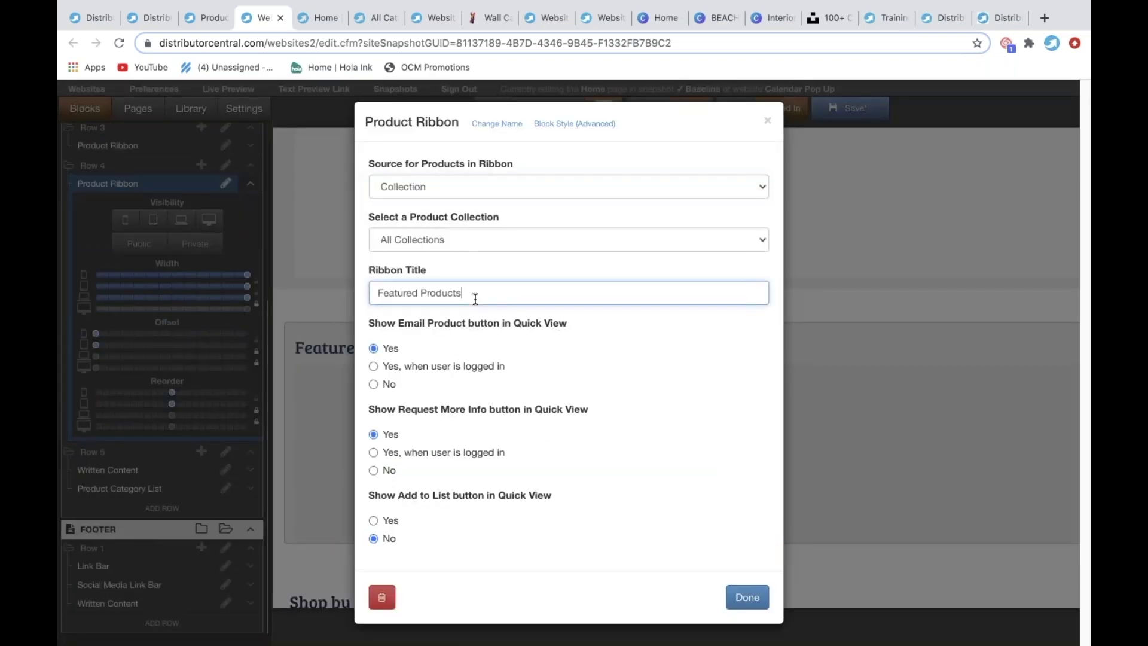
click(466, 242)
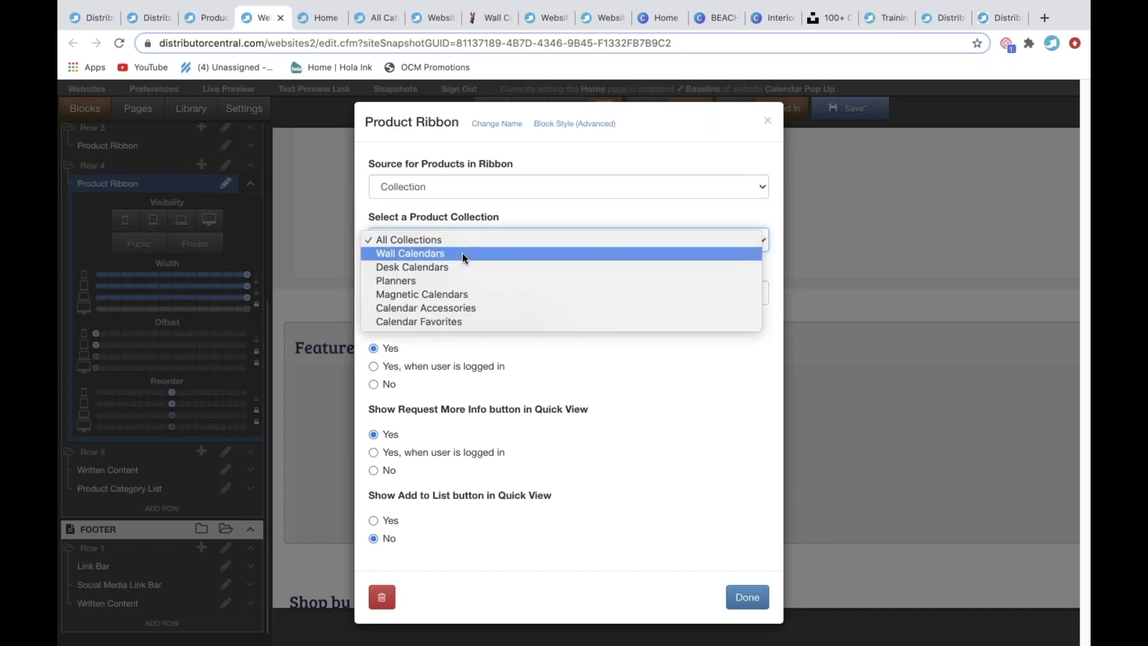
click(461, 281)
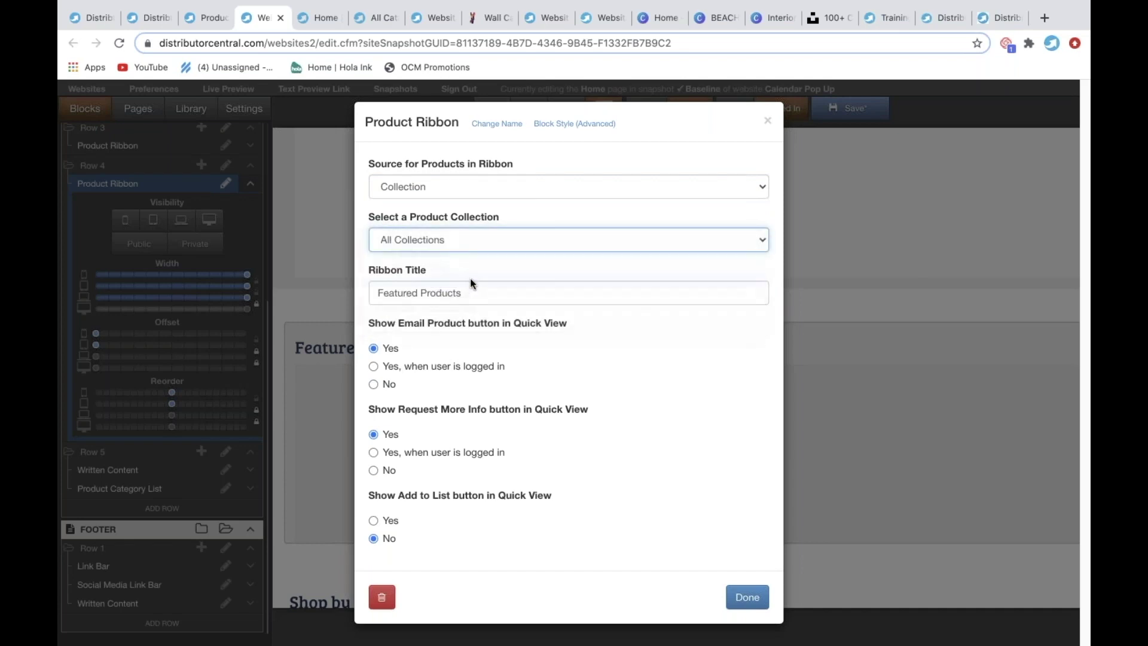
click(744, 596)
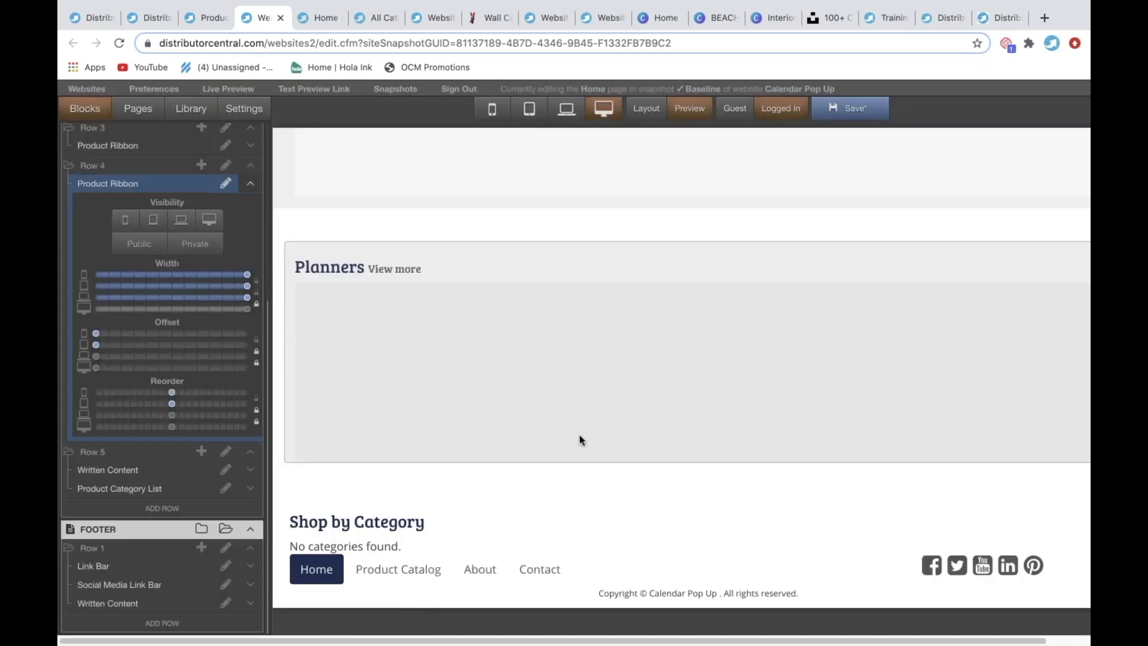
Save the home page and check the Calendar Favorites and Planners ribbons in the refreshed live preview.
click(850, 108)
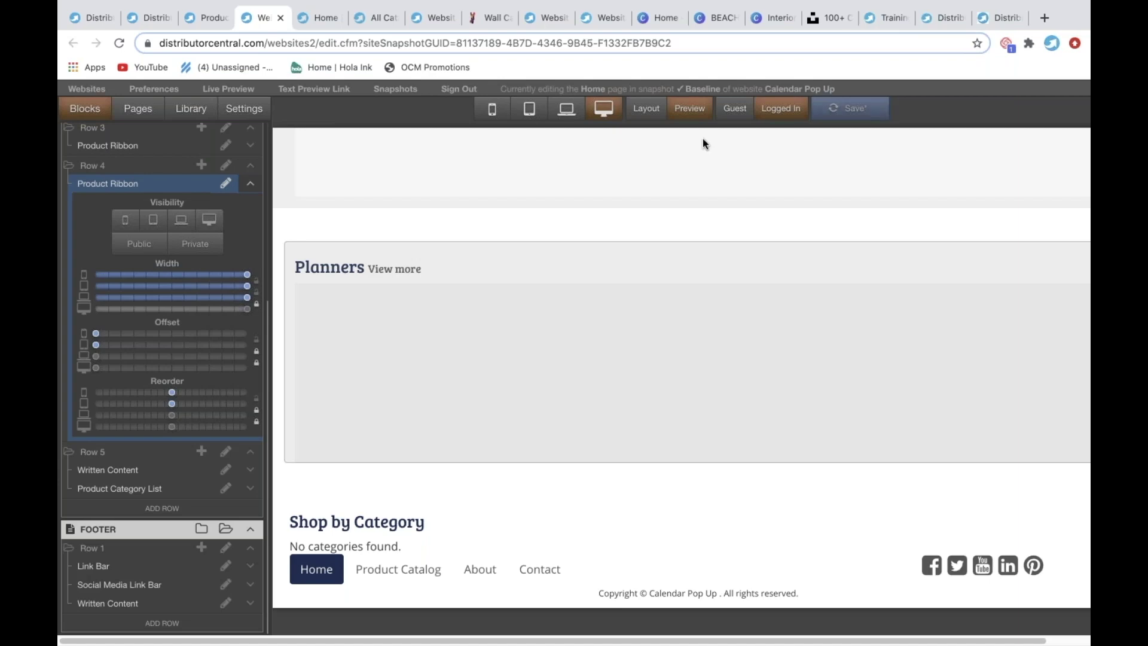
click(343, 18)
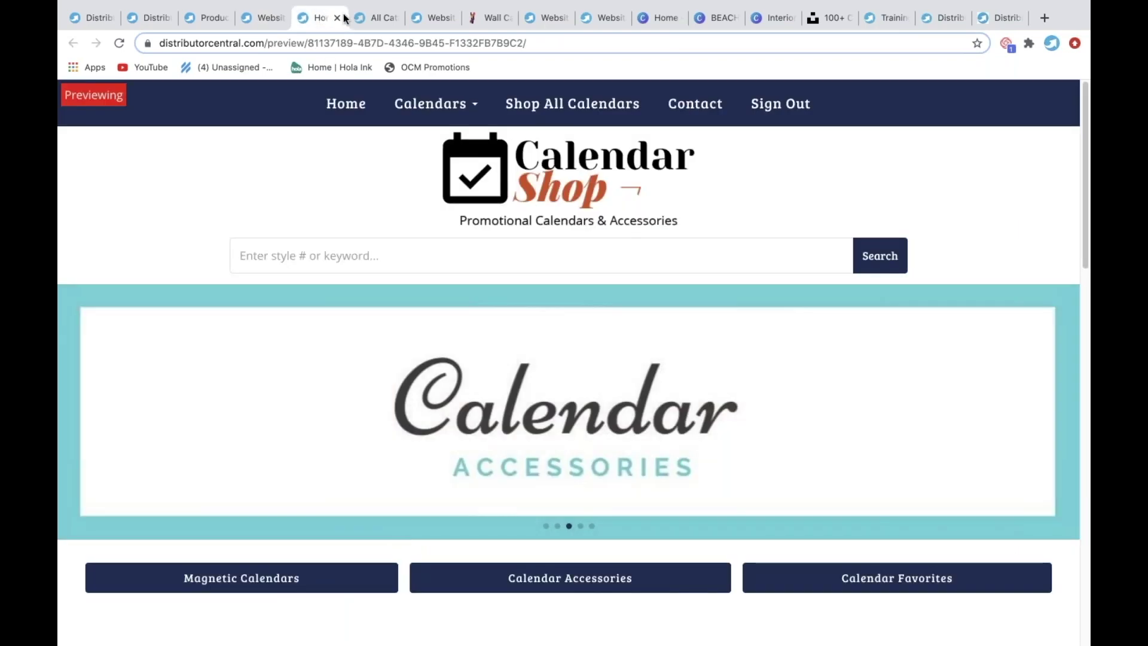
click(119, 43)
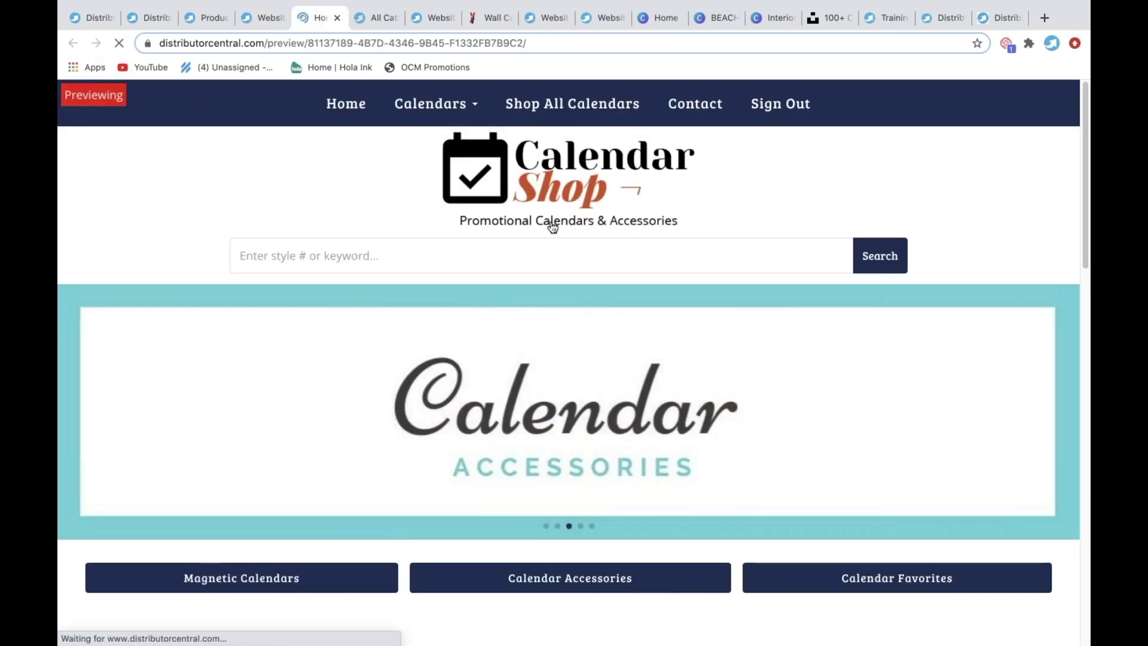
scroll(399, 245, down, 1)
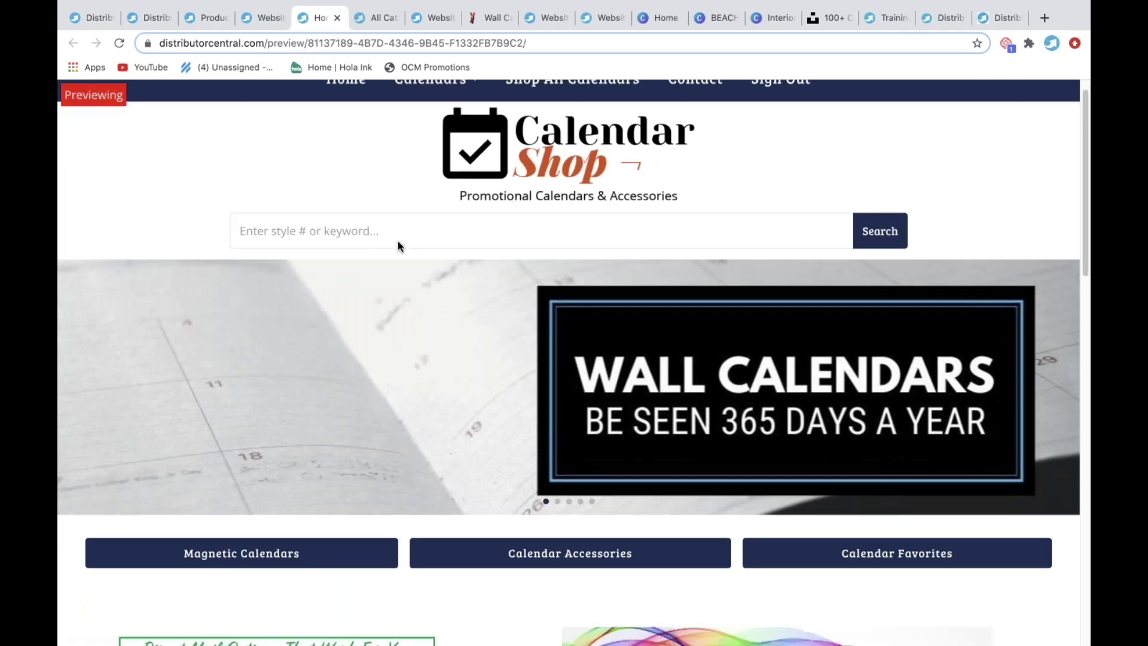
scroll(399, 242, down, 10)
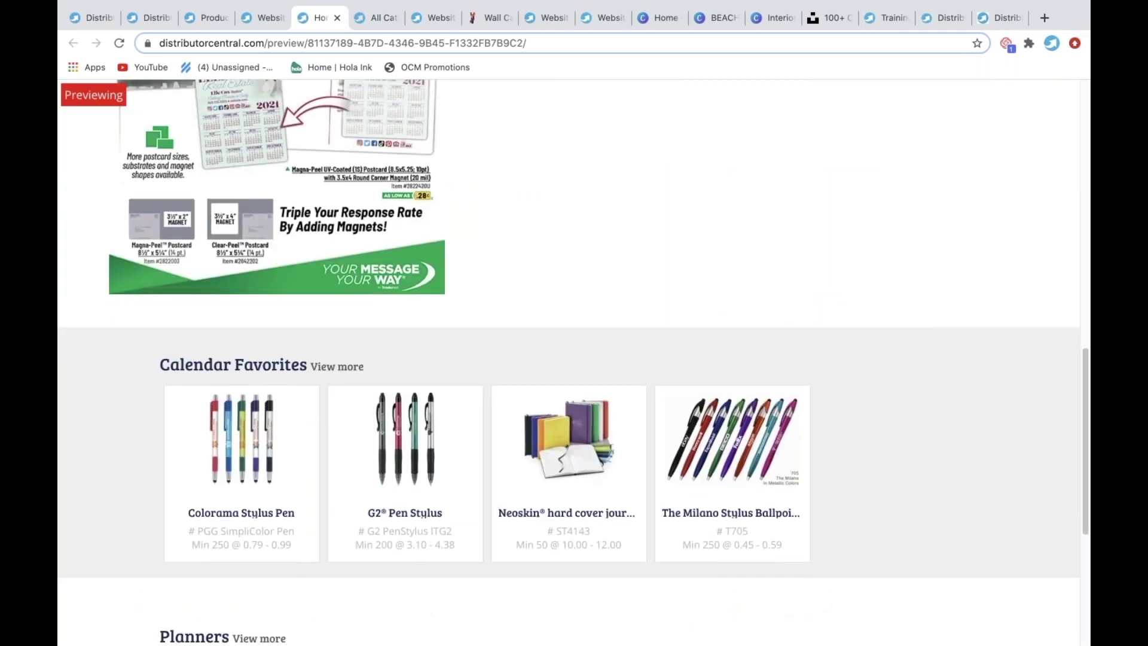
scroll(397, 242, down, 3)
scroll(413, 389, down, 2)
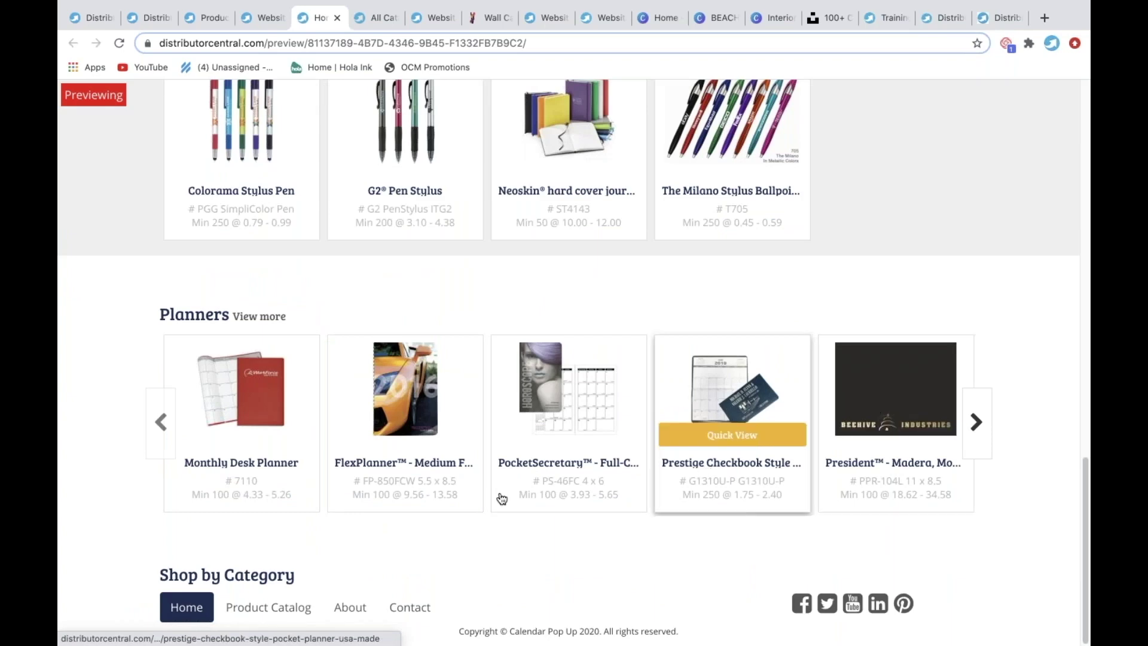
scroll(283, 567, up, 1)
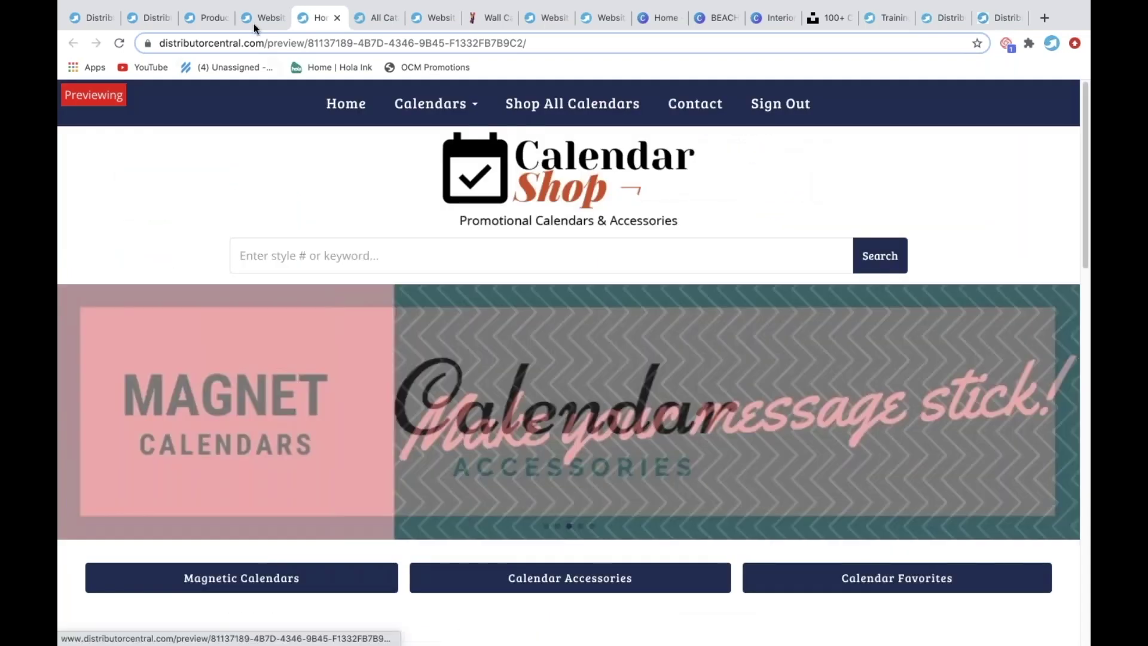
Return to the website editor and delete the Shop by Category written content block above the footer.
click(254, 24)
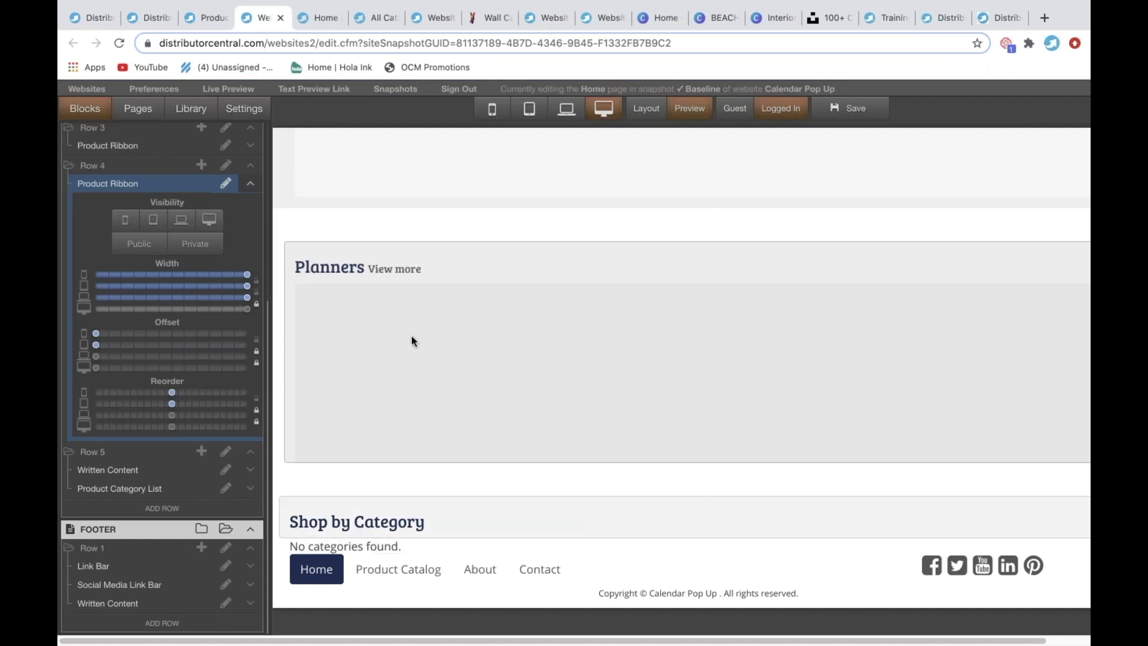
scroll(408, 335, up, 4)
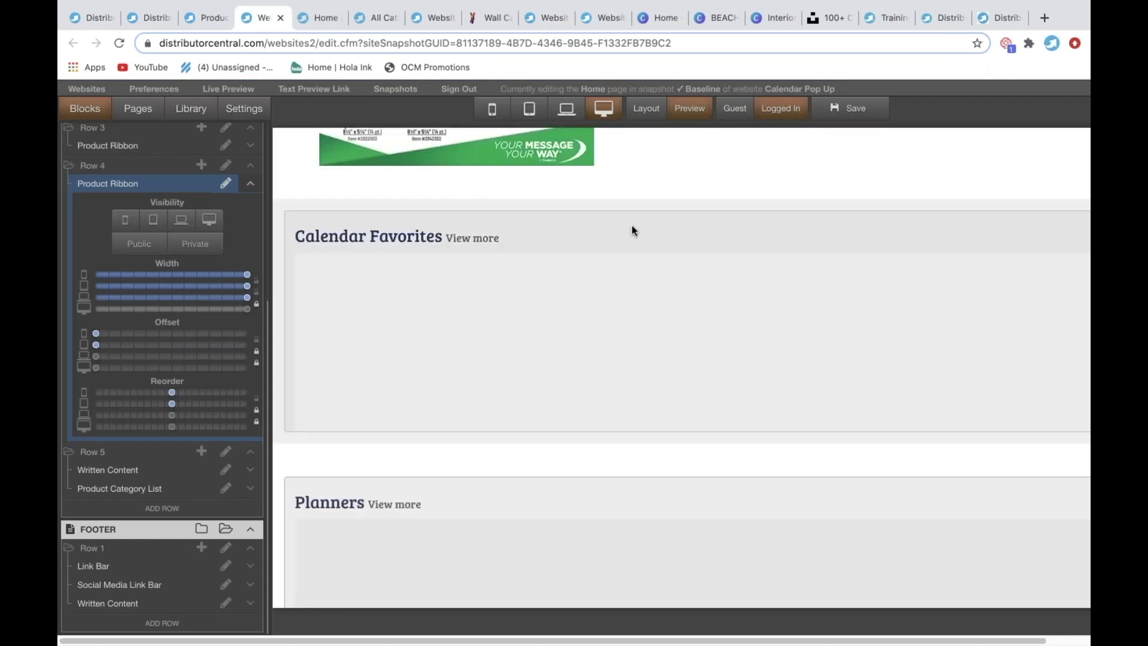
scroll(633, 233, up, 10)
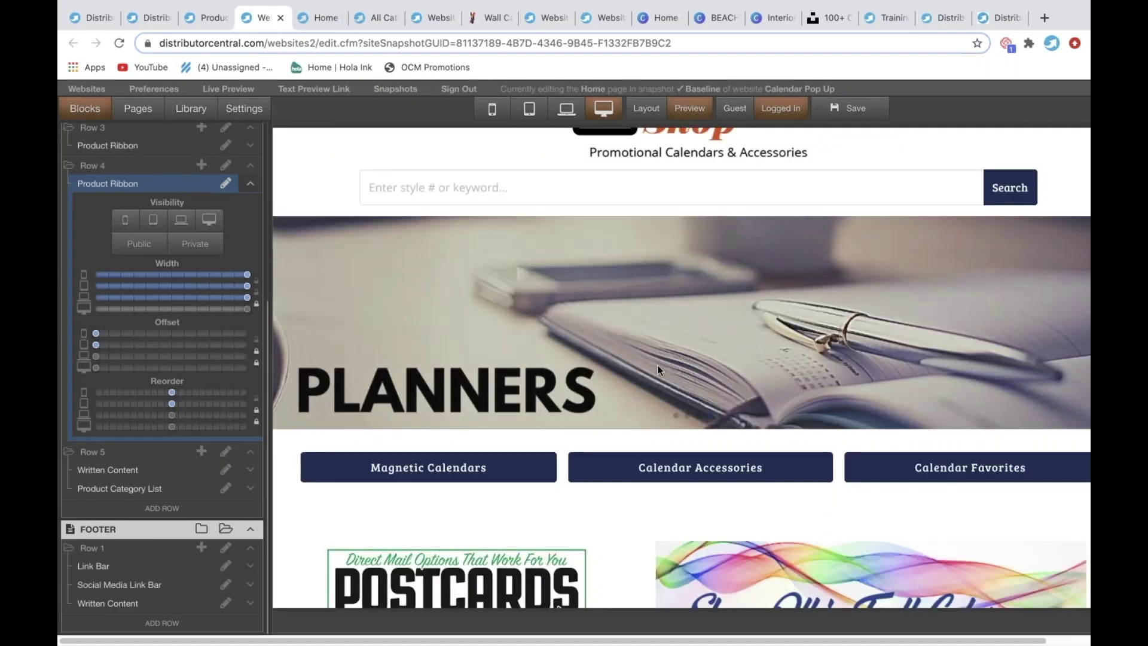
scroll(658, 370, down, 10)
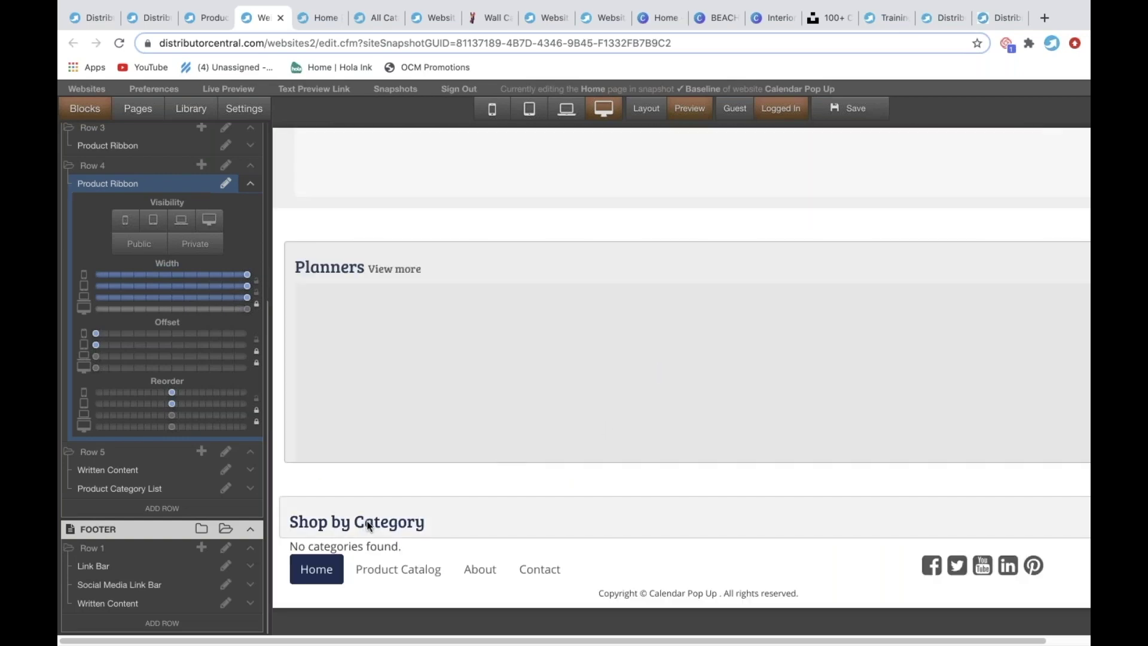
double_click(369, 526)
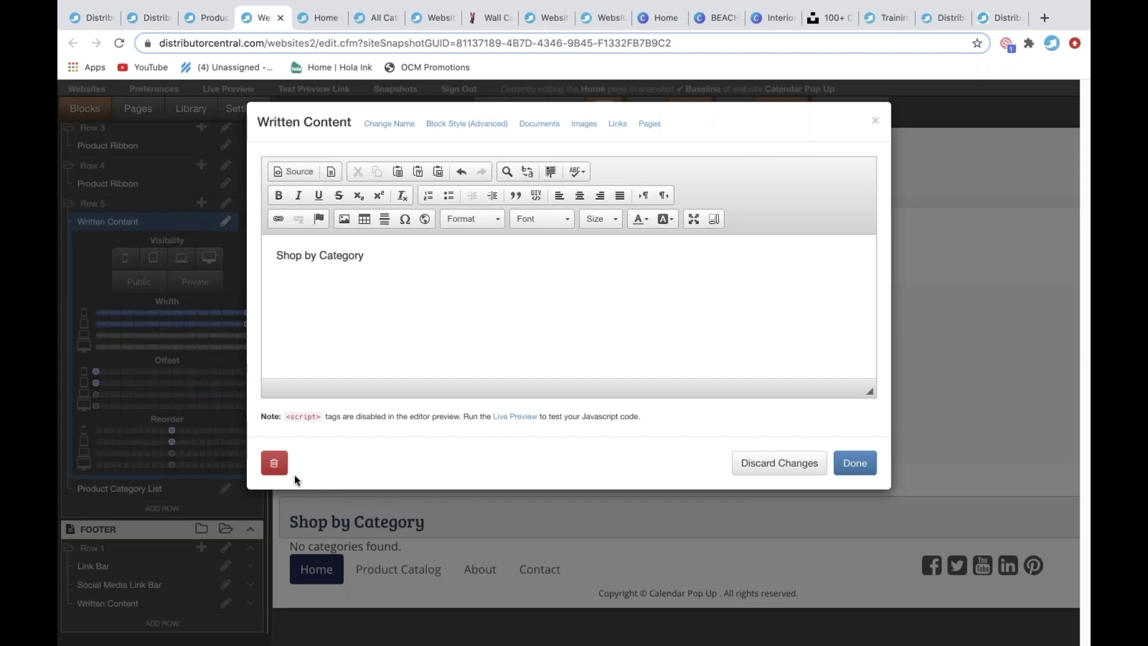
click(284, 471)
click(697, 124)
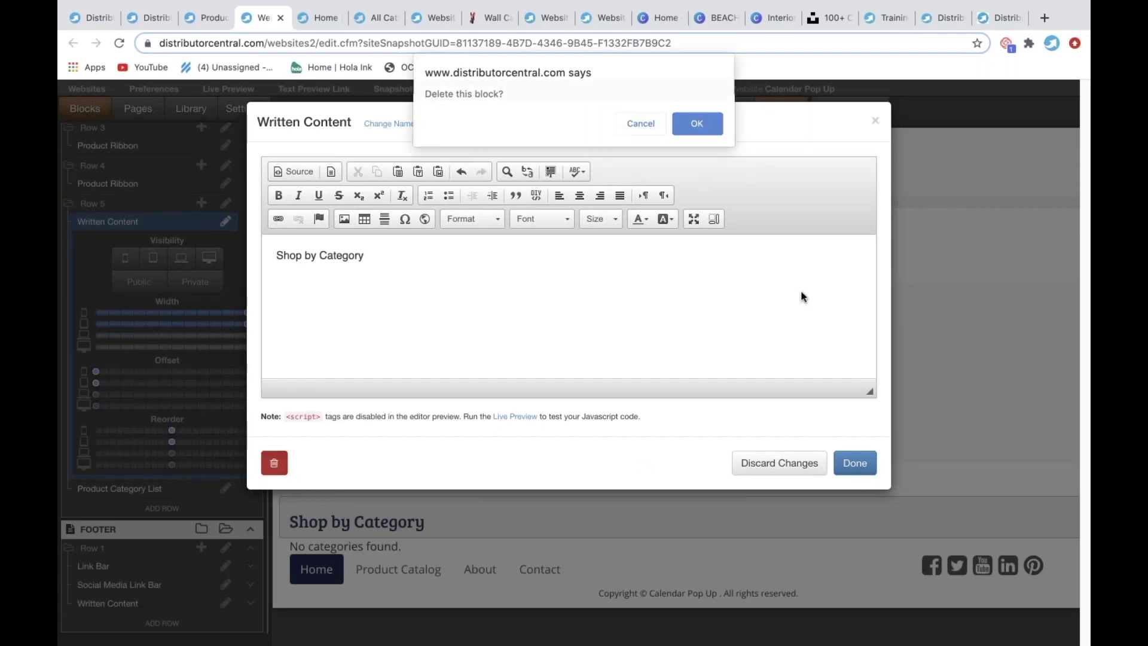
Delete the Product Category List block from Row 5 and save the home page.
double_click(373, 540)
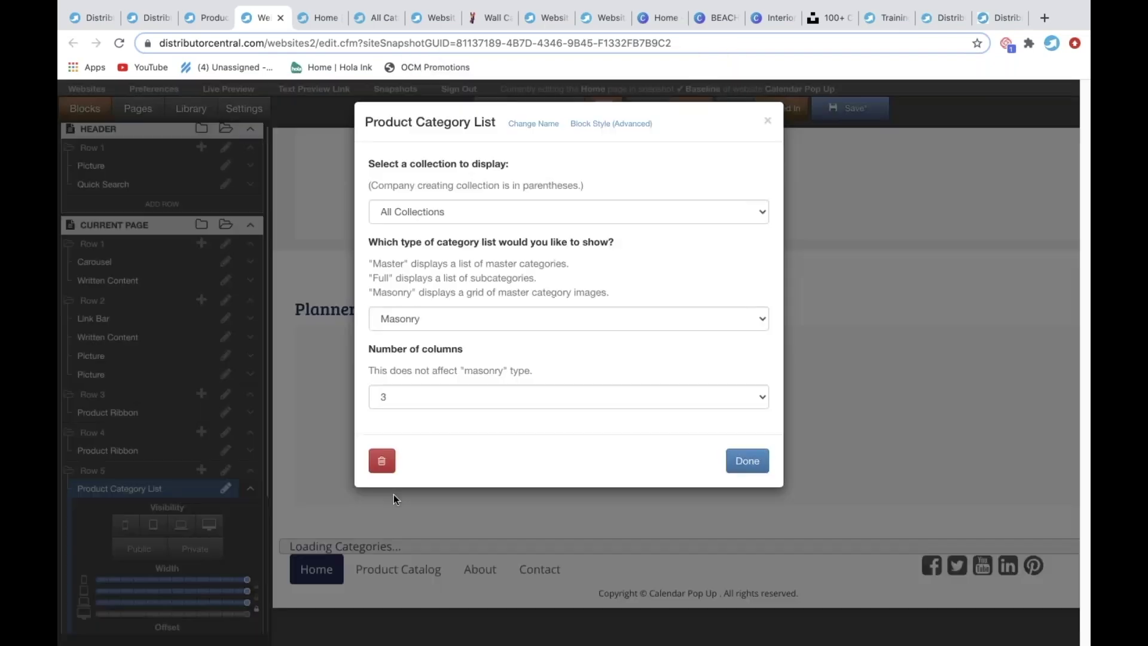
click(384, 461)
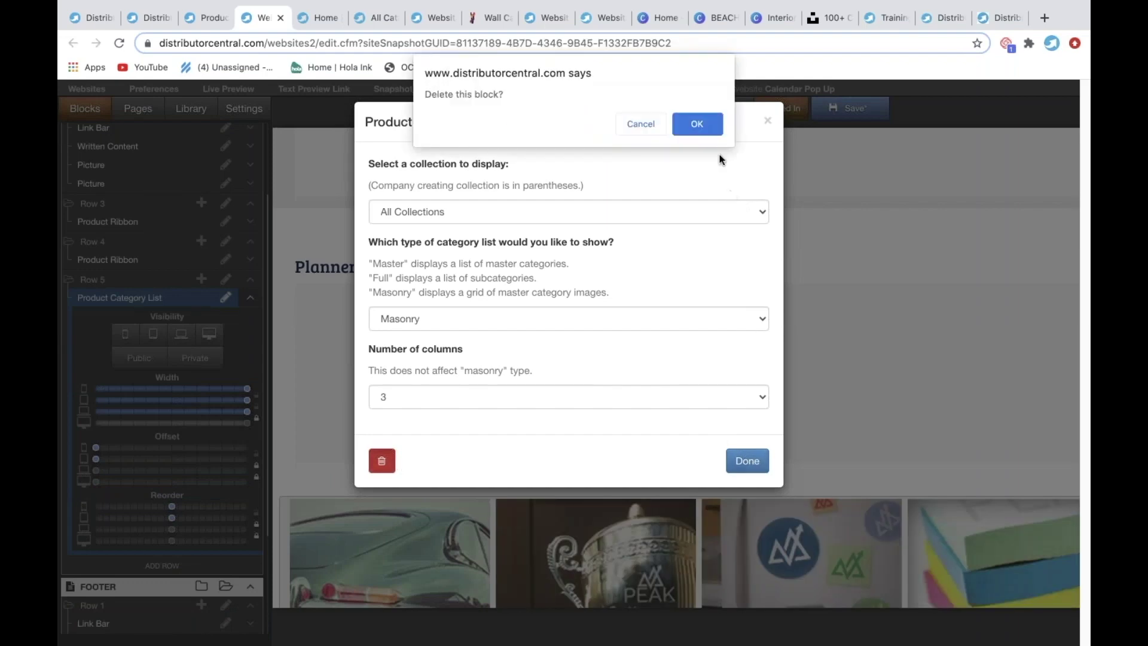
click(697, 124)
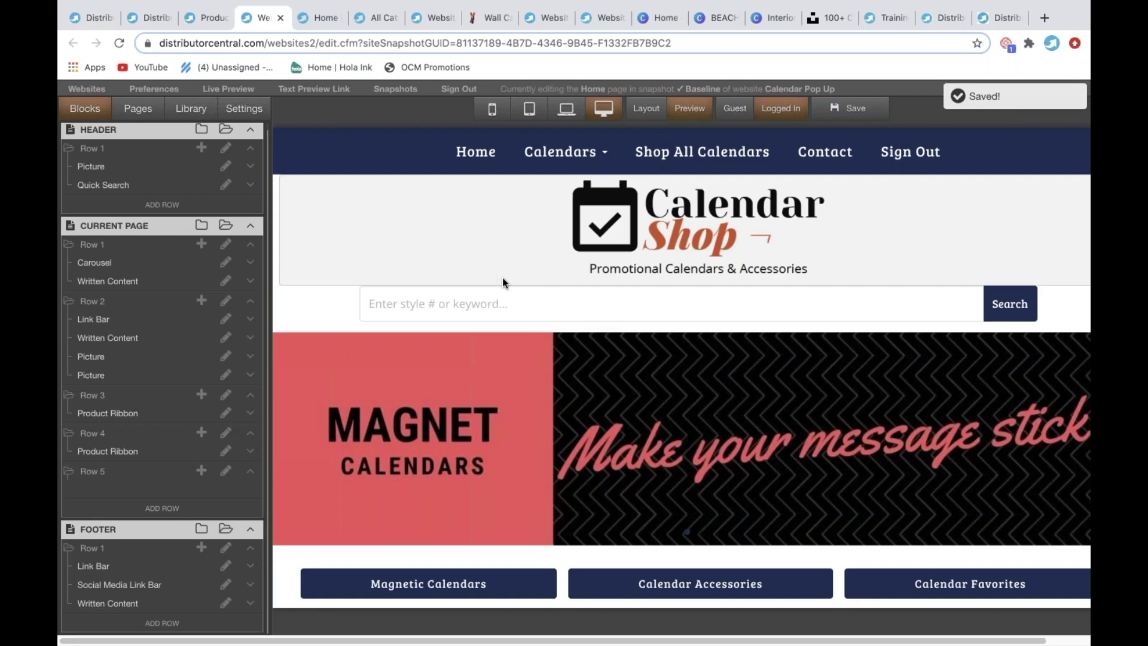
Test the Planners carousel slide's link in the live preview and go back to the home page.
click(314, 89)
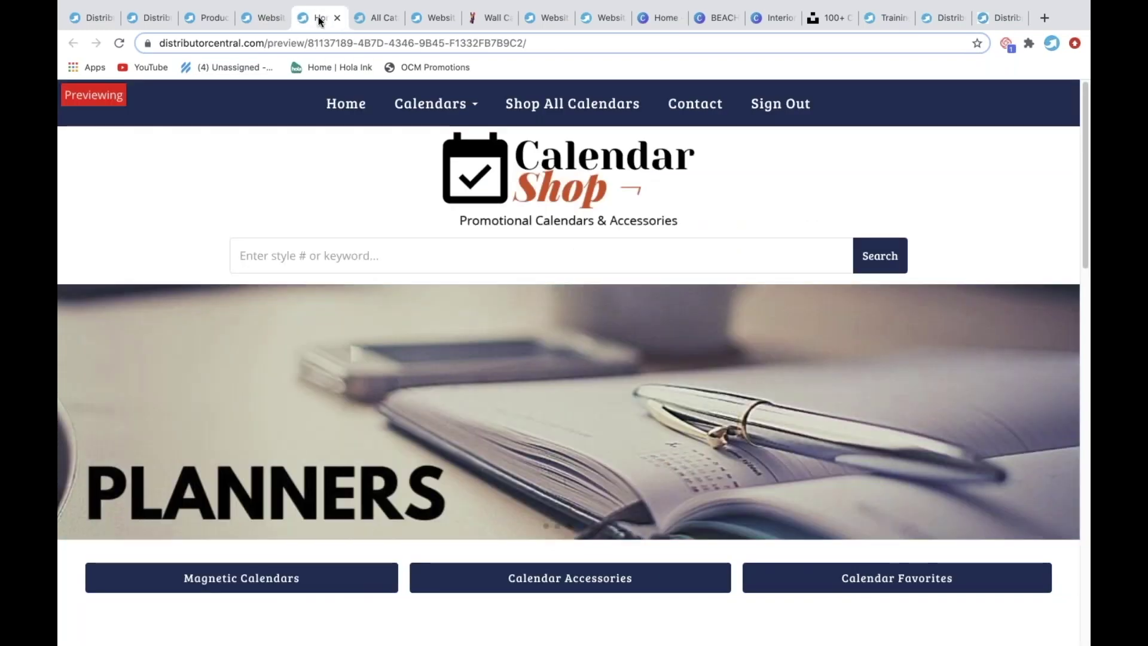
click(471, 374)
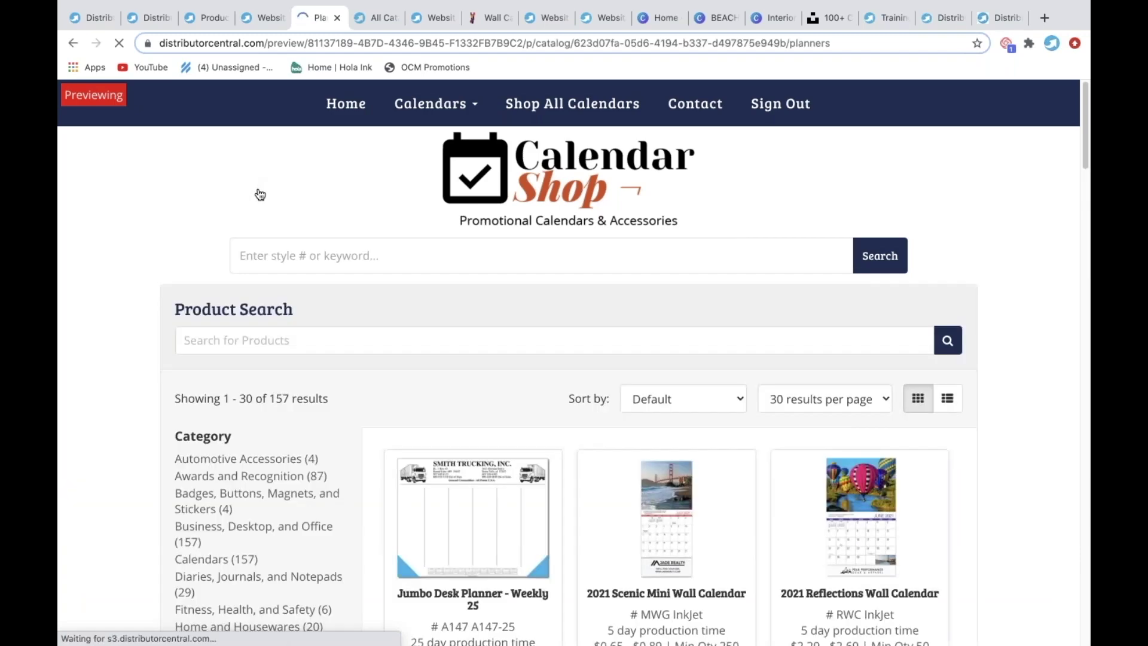
click(528, 155)
scroll(263, 198, down, 7)
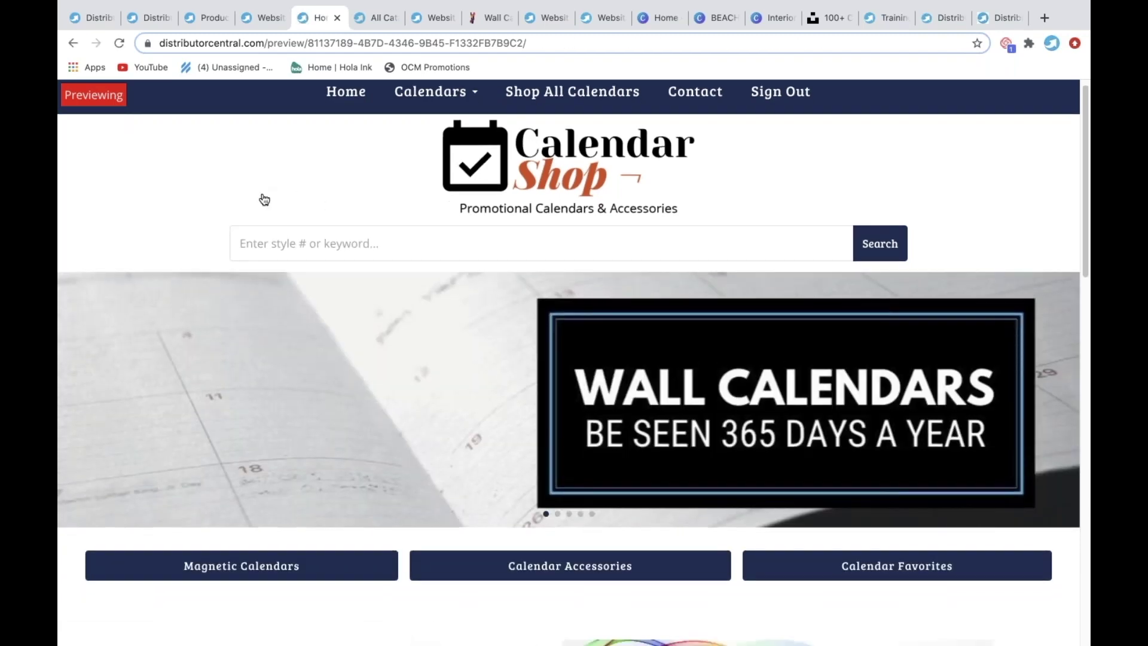
Go back through the website editor to the Product Collections page of the Calendar Pop Up website.
click(268, 21)
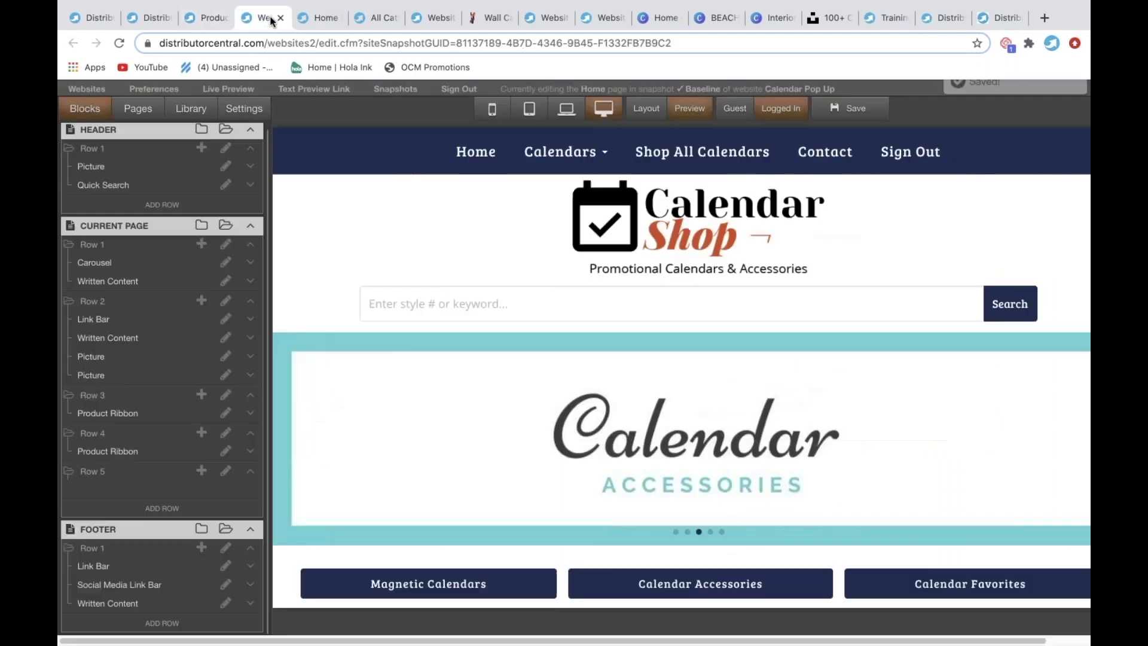
click(214, 22)
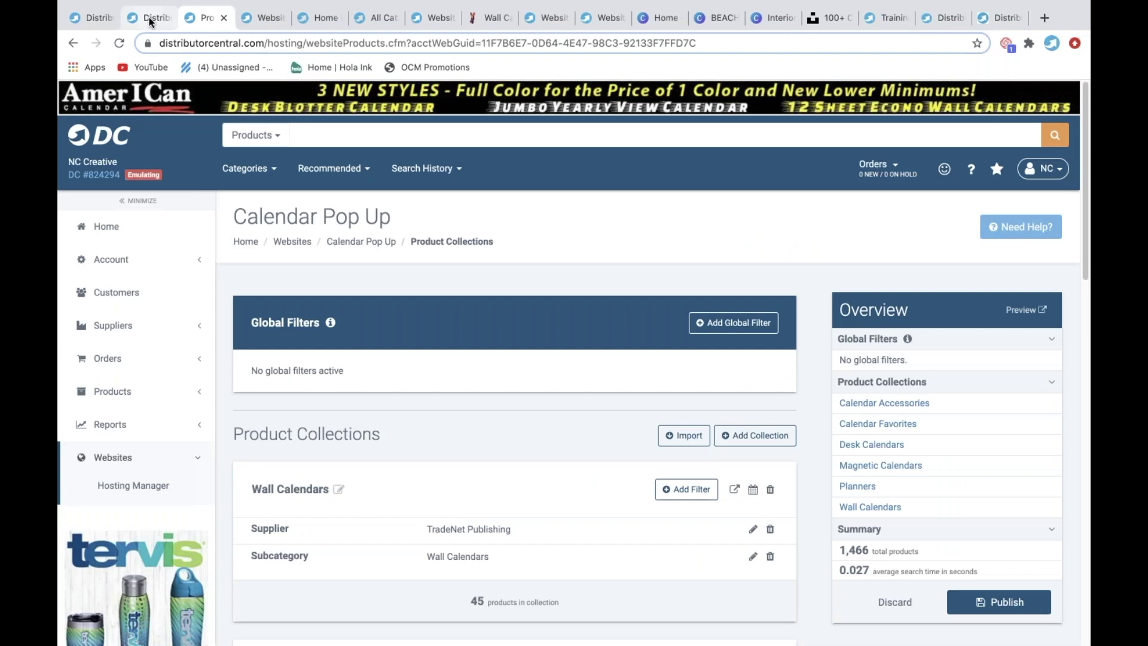
mouse_move(825, 644)
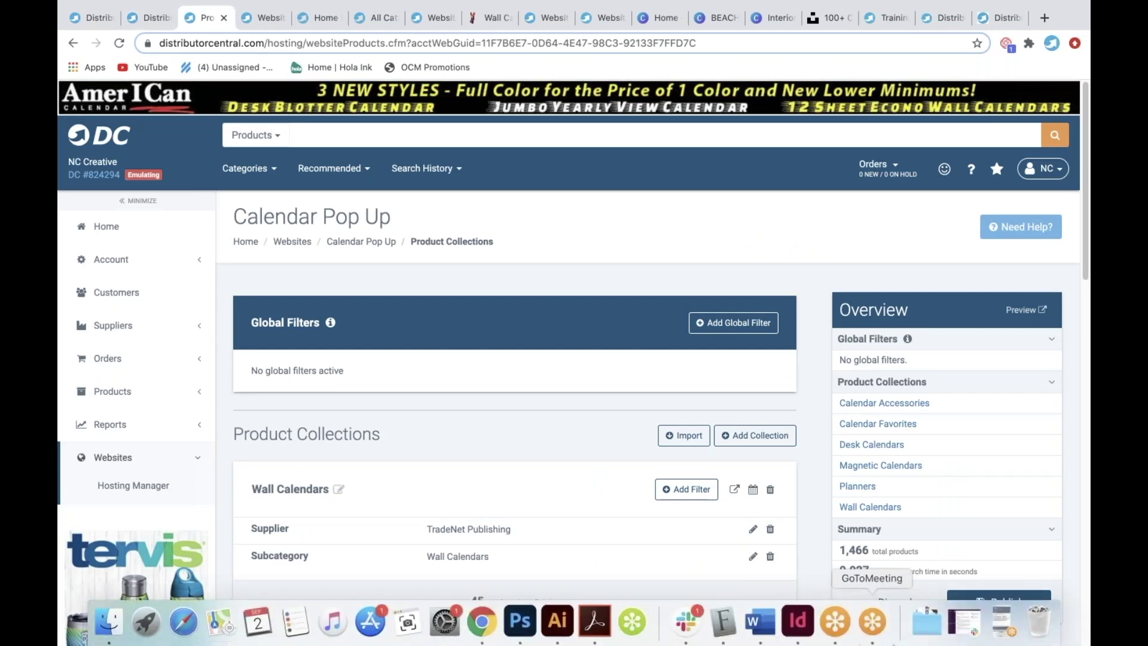